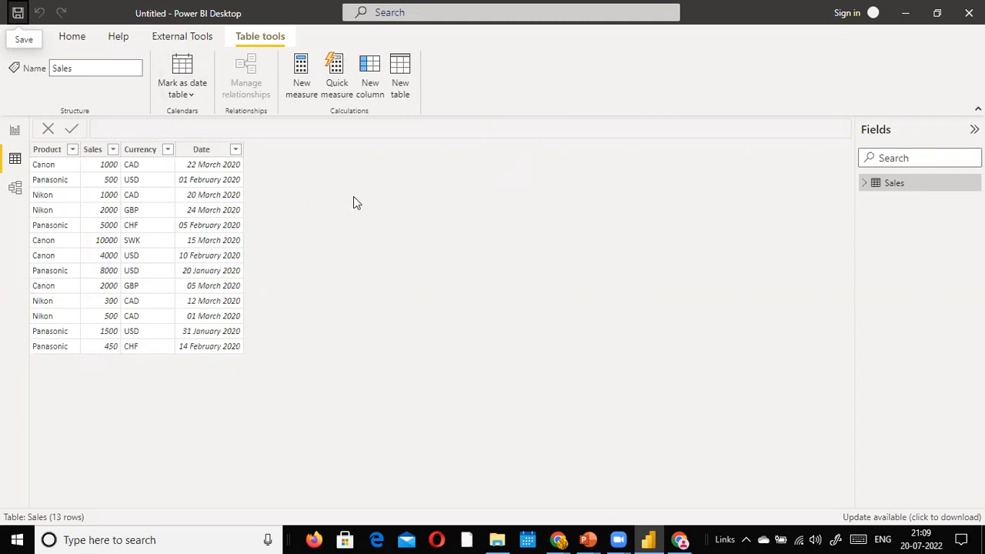
# Step: Switch from Power BI Desktop to Chrome's exchangerates Account Dashboard tab
pyautogui.hotkey('alt', 'Tab')
pyautogui.hotkey('alt', 'Tab')
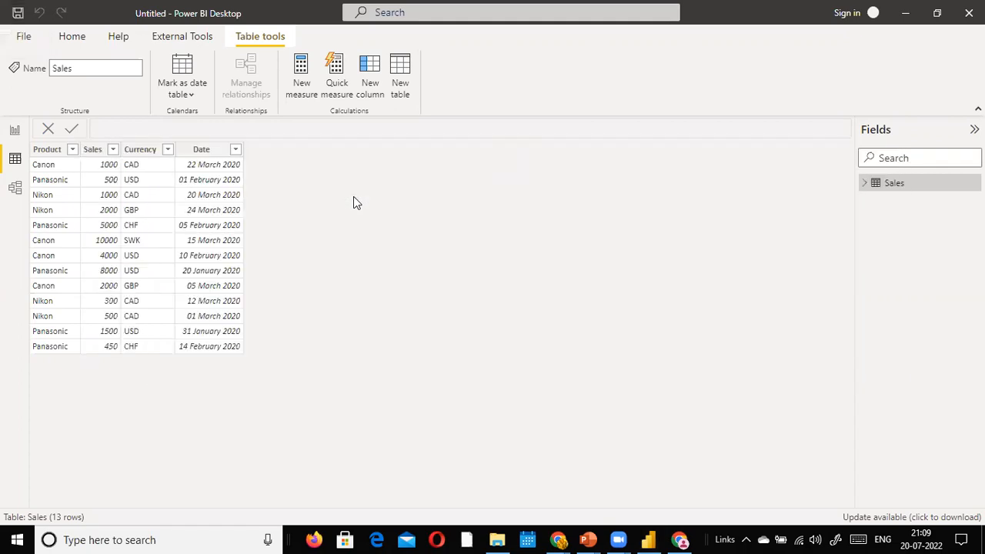
pyautogui.hotkey('alt', 'Tab')
pyautogui.hotkey('alt', 'Tab')
pyautogui.hotkey('alt', 'Tab')
pyautogui.hotkey('alt', 'Tab')
pyautogui.hotkey('alt', 'Tab')
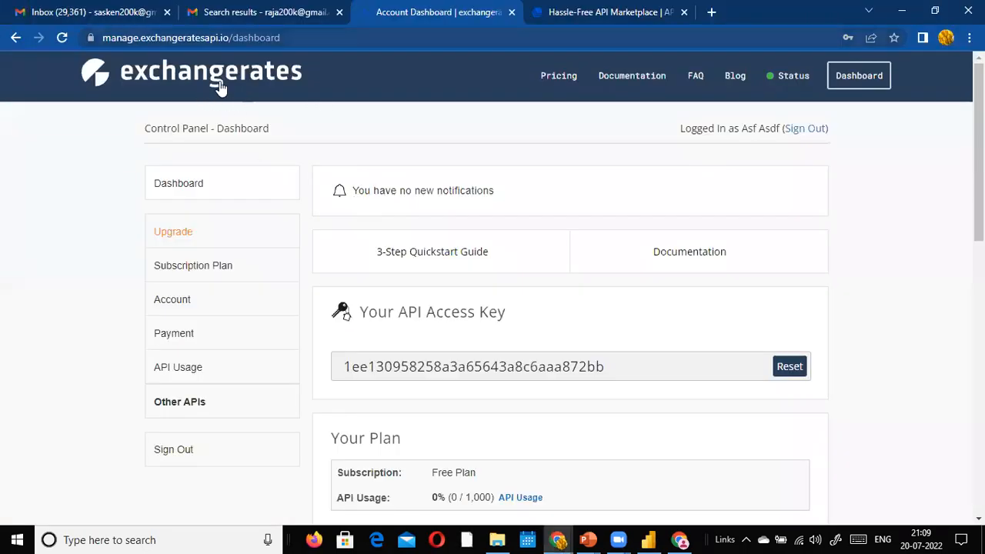
# Step: Load the exchangeratesapi.io home page in the spare APILayer tab by typing 'ex' in the address bar
pyautogui.hotkey('ctrl', 'Tab')
pyautogui.hotkey('ctrl', 'l')
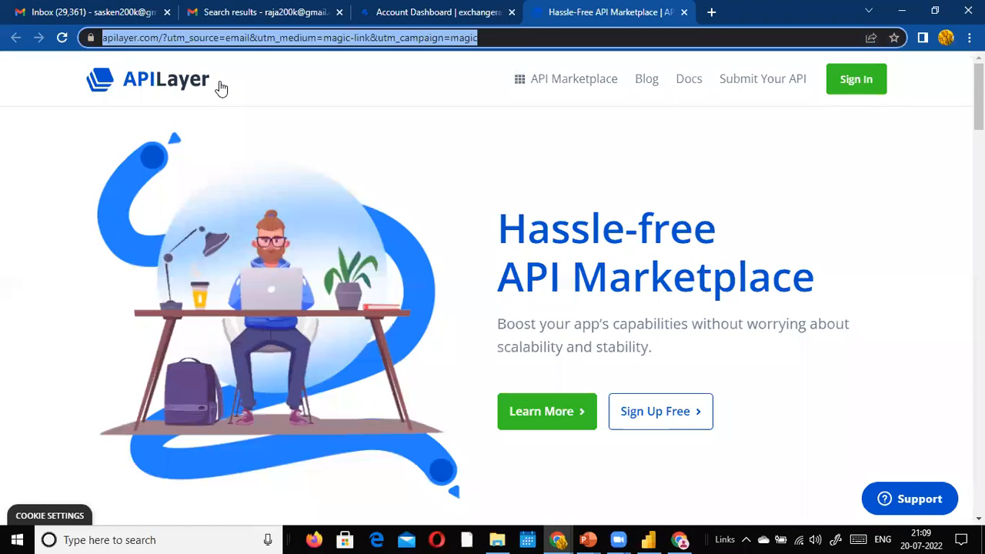
pyautogui.write('ex')
pyautogui.press('Return')
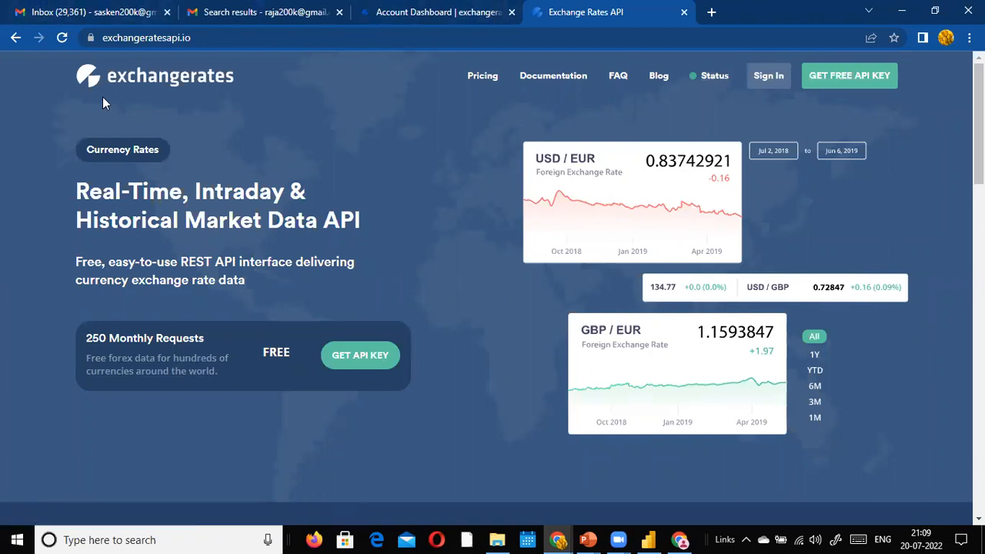
# Step: Go back to the exchangeratesapi.io Account Dashboard tab
pyautogui.hotkey('ctrl', 'shift', 'Tab')
pyautogui.click(567, 24)
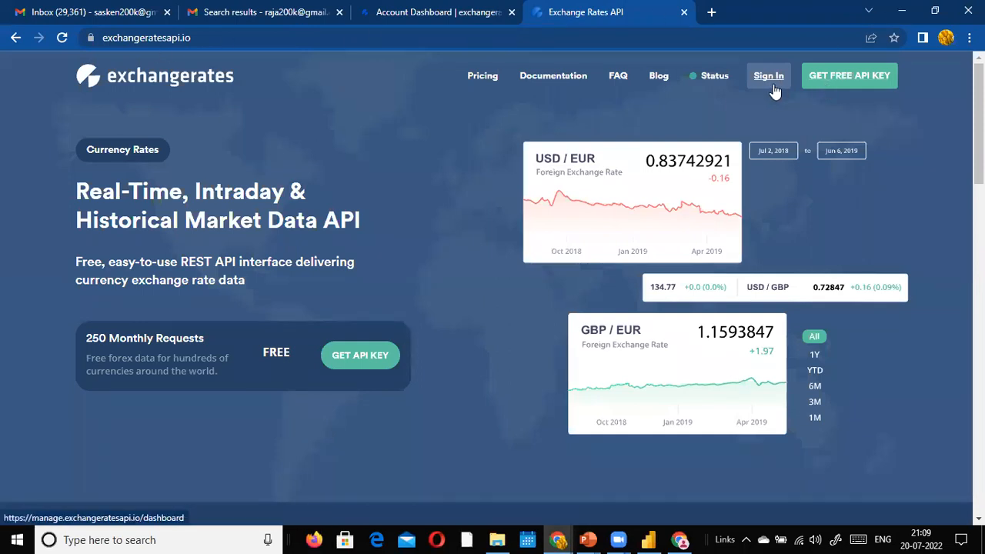
pyautogui.click(408, 14)
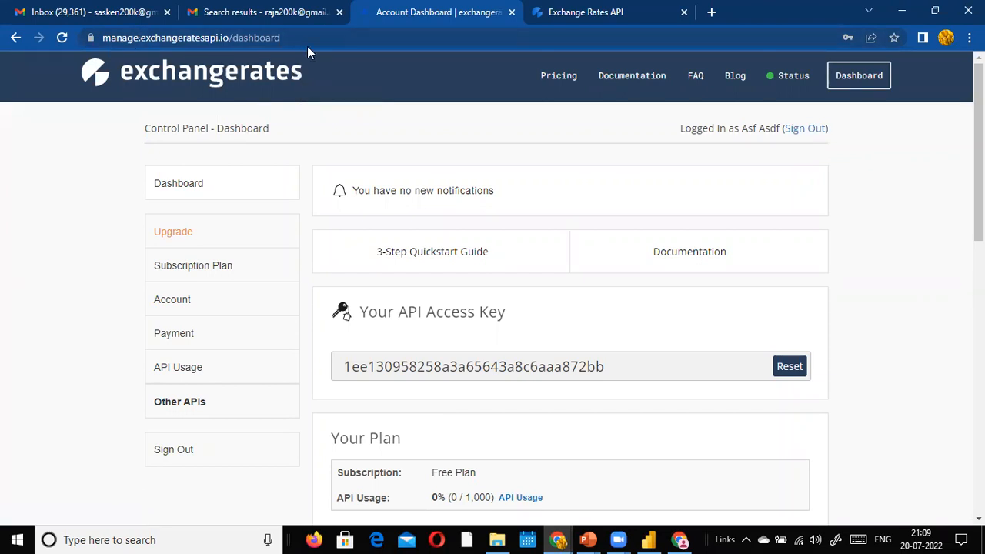
pyautogui.click(326, 35)
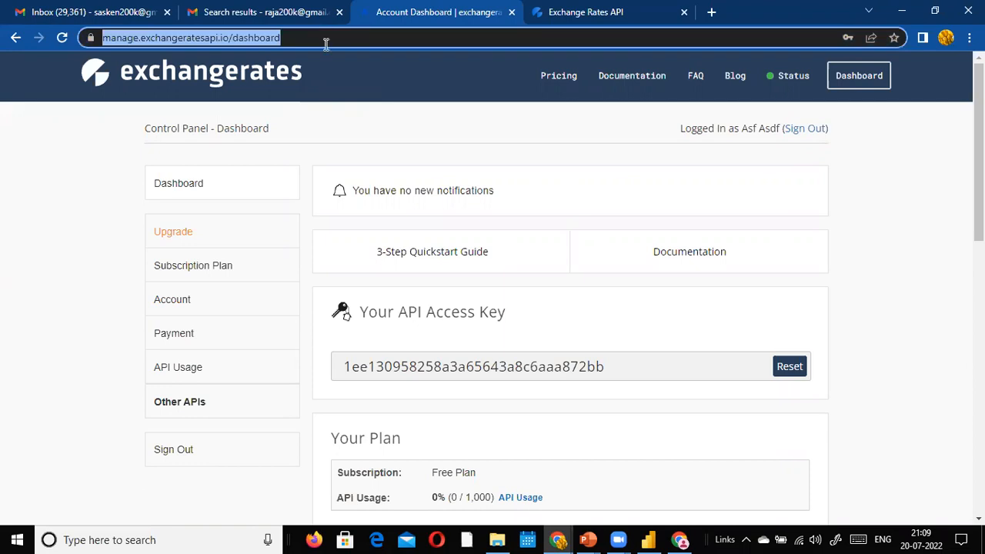
# Step: Select the full API access key on the Free Plan dashboard
pyautogui.scroll(-1, 365, 71)
pyautogui.moveTo(636, 292); pyautogui.dragTo(307, 297)
pyautogui.click(457, 298)
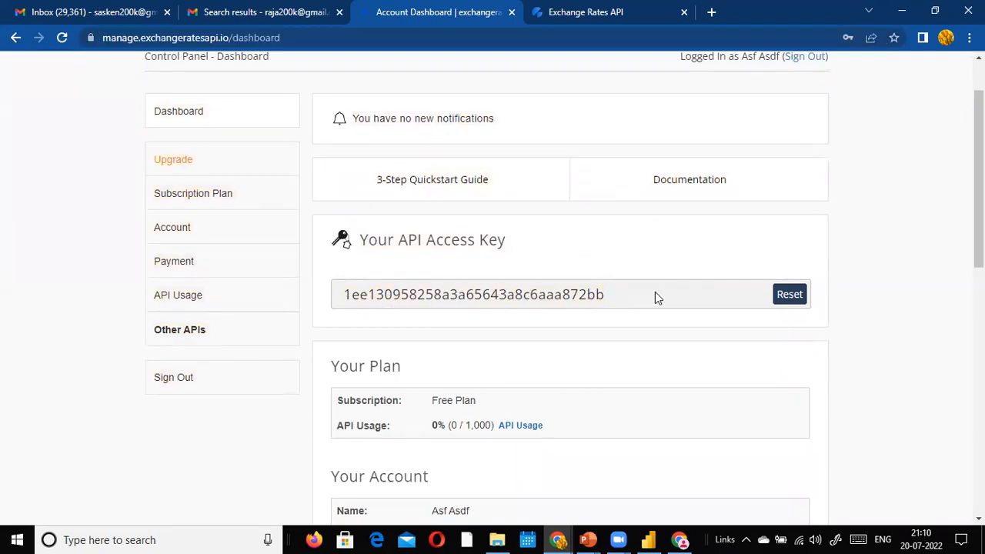
pyautogui.moveTo(646, 299); pyautogui.dragTo(339, 298)
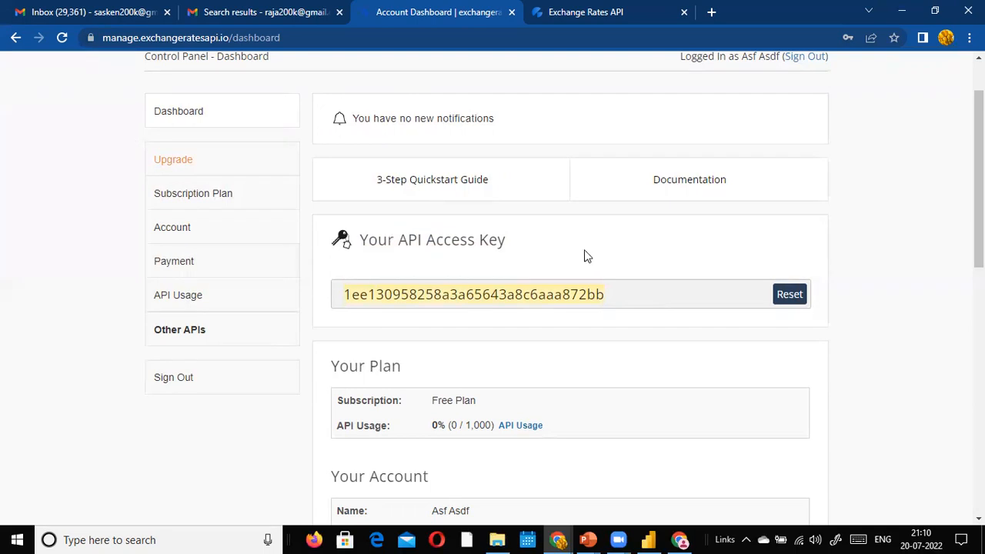
pyautogui.scroll(-4, 585, 264)
pyautogui.scroll(3, 585, 264)
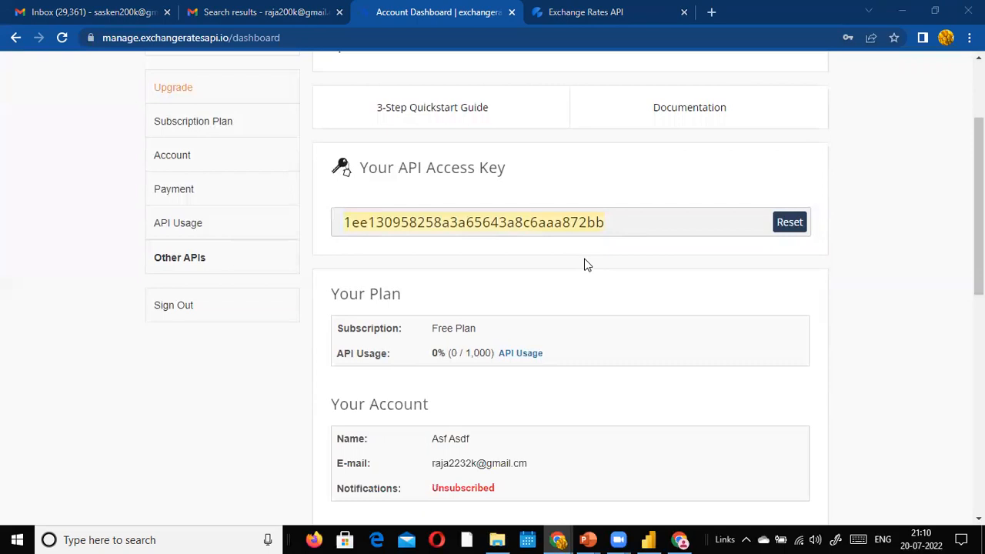
pyautogui.scroll(-2, 585, 264)
pyautogui.scroll(2, 585, 264)
pyautogui.scroll(2, 585, 263)
pyautogui.scroll(-2, 585, 263)
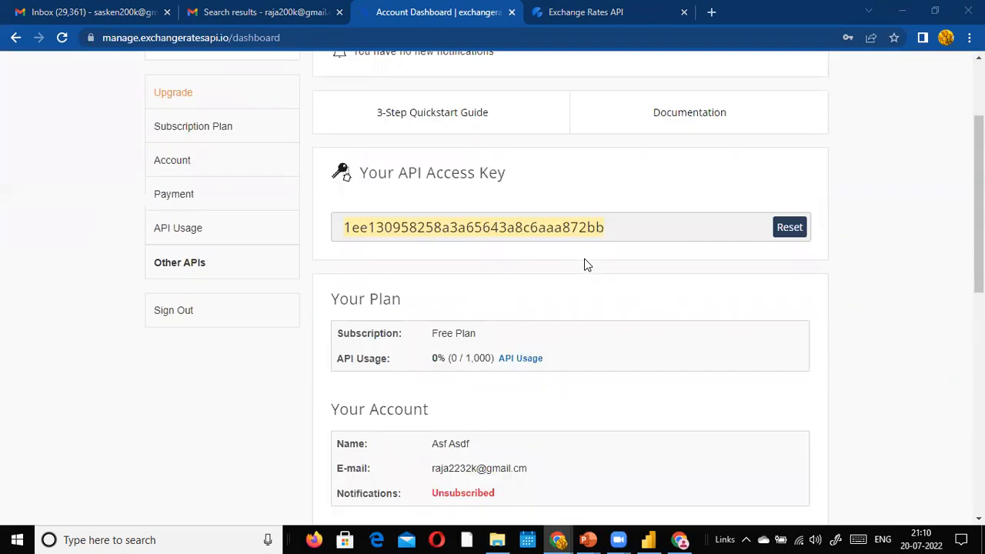
pyautogui.scroll(2, 585, 263)
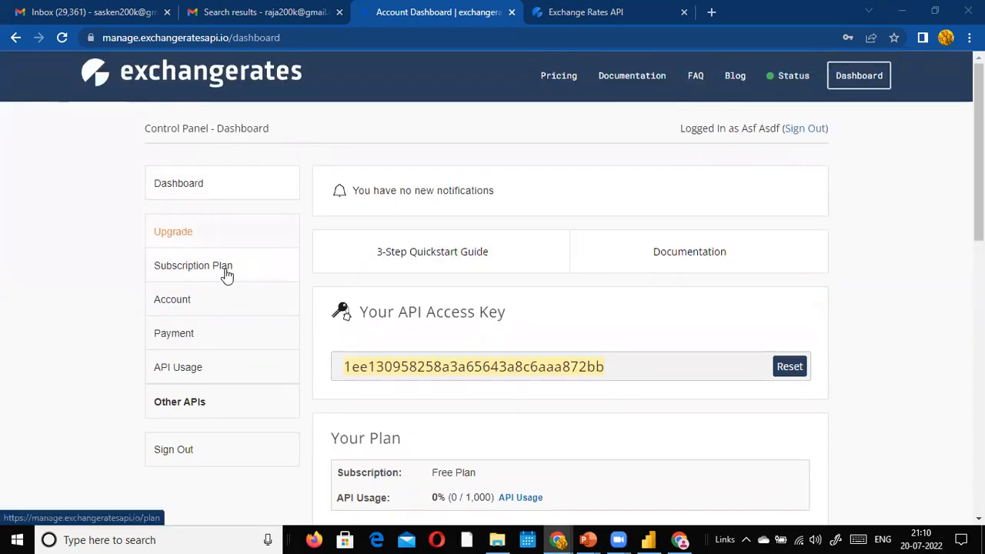
pyautogui.scroll(-5, 472, 300)
pyautogui.scroll(5, 475, 300)
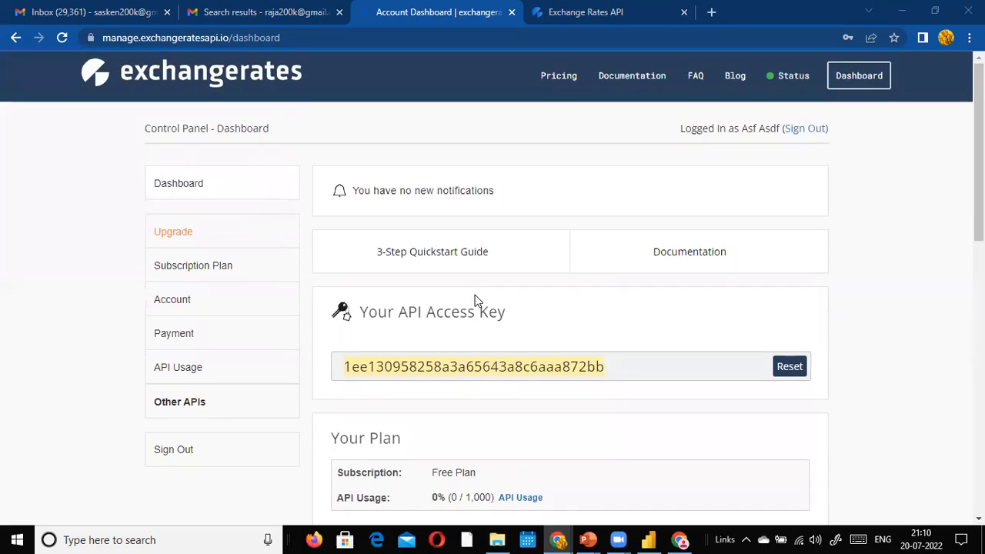
# Step: Change the dashboard address to the /quickstart page and load it
pyautogui.click(426, 39)
pyautogui.click(374, 43)
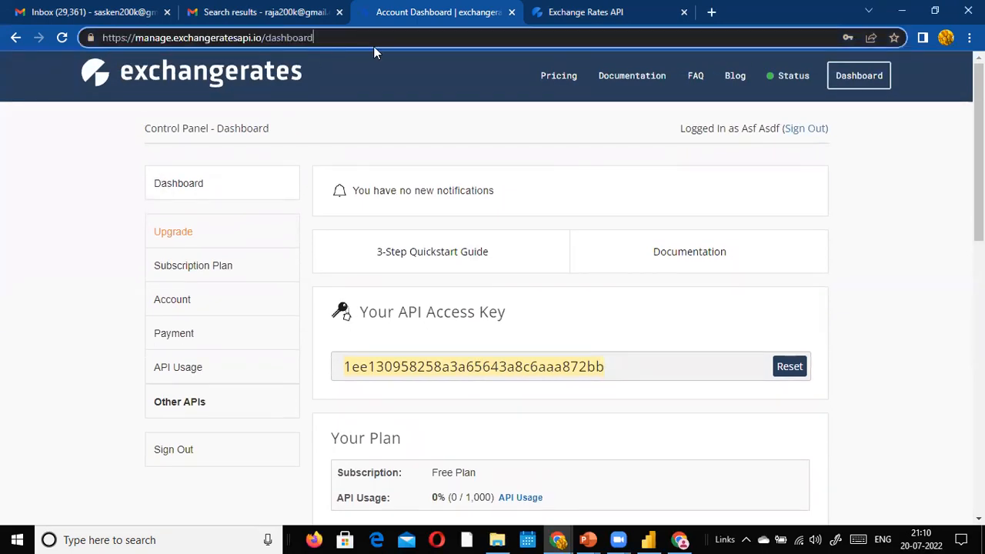
pyautogui.press('BackSpace')
pyautogui.press('BackSpace')
pyautogui.press('BackSpace')
pyautogui.press('BackSpace')
pyautogui.press('BackSpace')
pyautogui.press('BackSpace')
pyautogui.press('BackSpace')
pyautogui.press('BackSpace')
pyautogui.press('BackSpace')
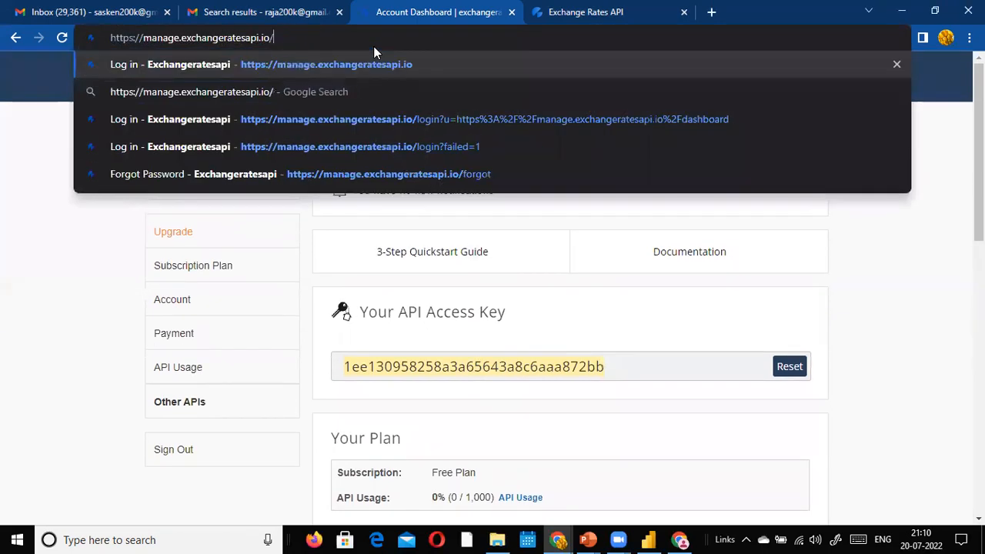
pyautogui.write('quickk')
pyautogui.press('BackSpace')
pyautogui.write('start')
pyautogui.press('Return')
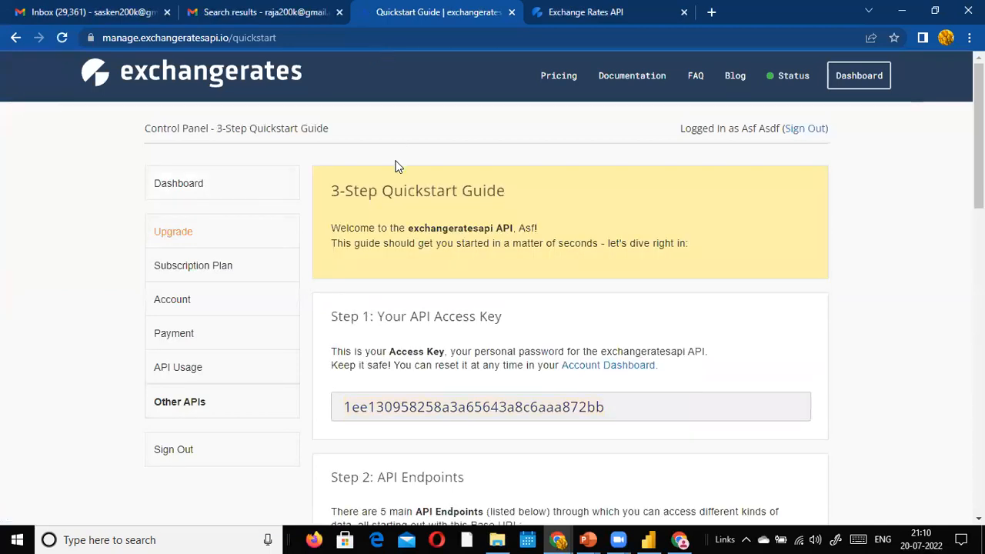
# Step: Copy the Step 2 latest-rates endpoint URL that contains the access key
pyautogui.scroll(-4, 538, 260)
pyautogui.scroll(5, 571, 275)
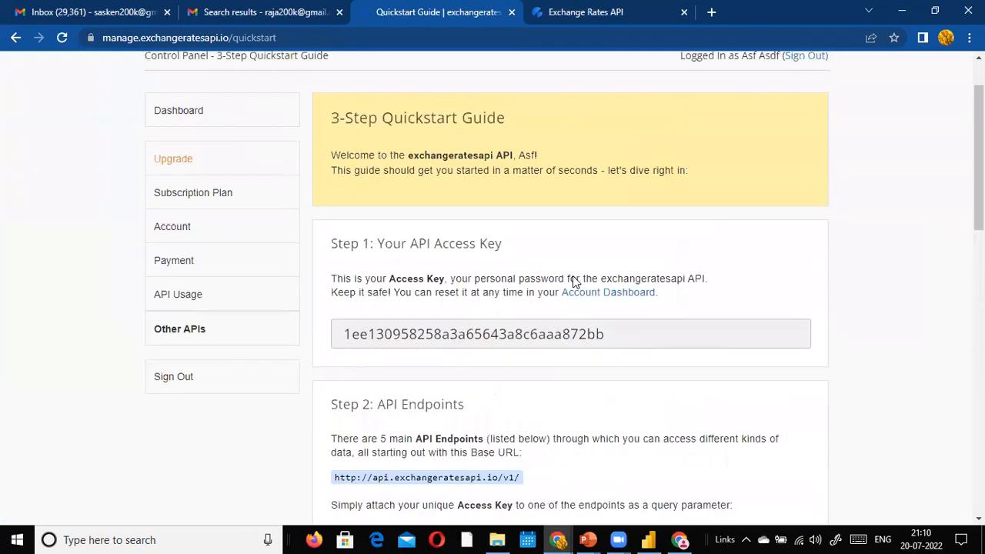
pyautogui.click(281, 37)
pyautogui.click(292, 46)
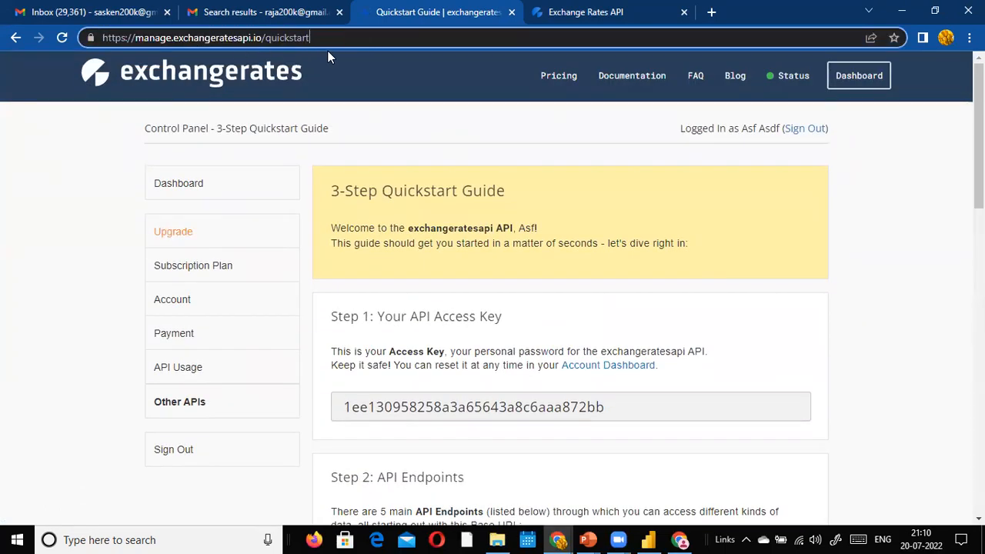
pyautogui.scroll(-3, 464, 244)
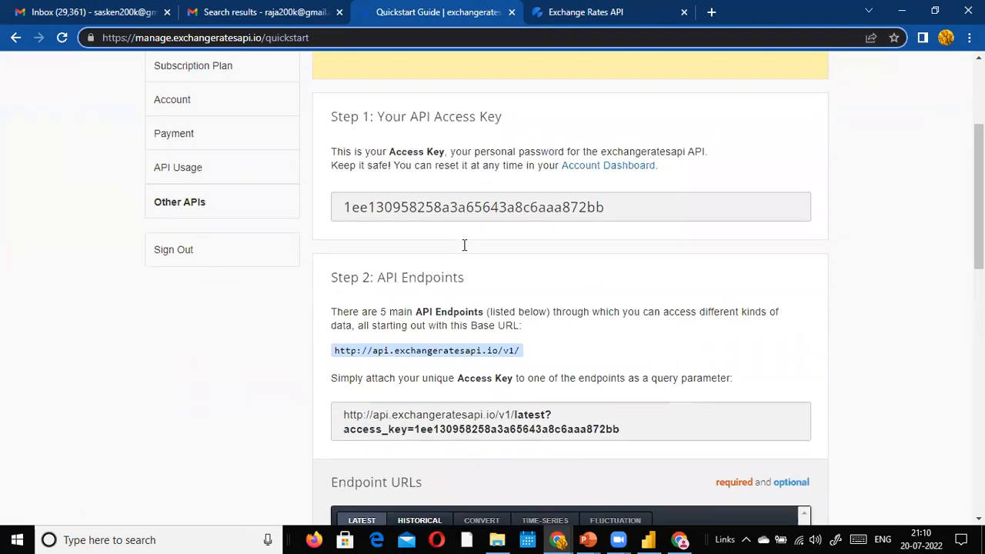
pyautogui.scroll(2, 398, 316)
pyautogui.scroll(-3, 676, 340)
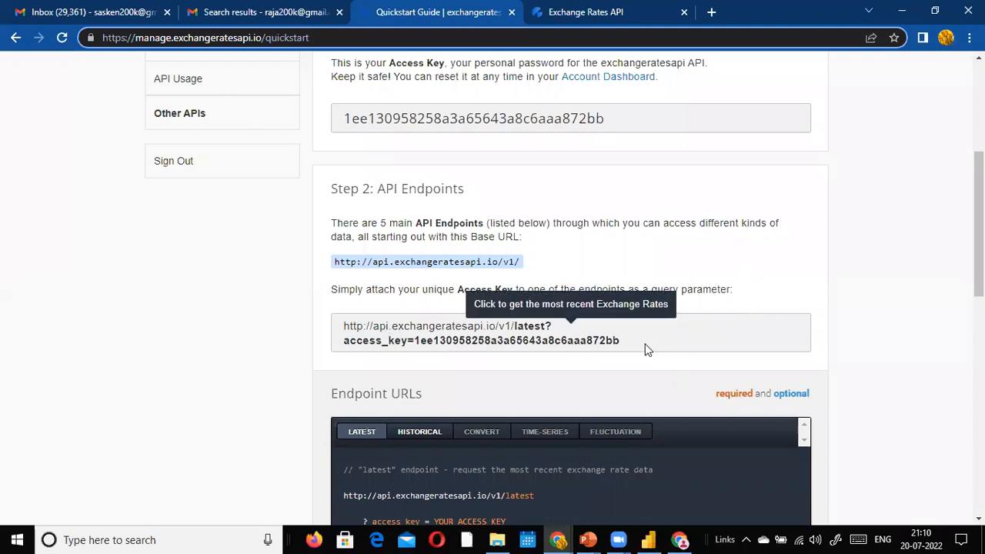
pyautogui.click(645, 349)
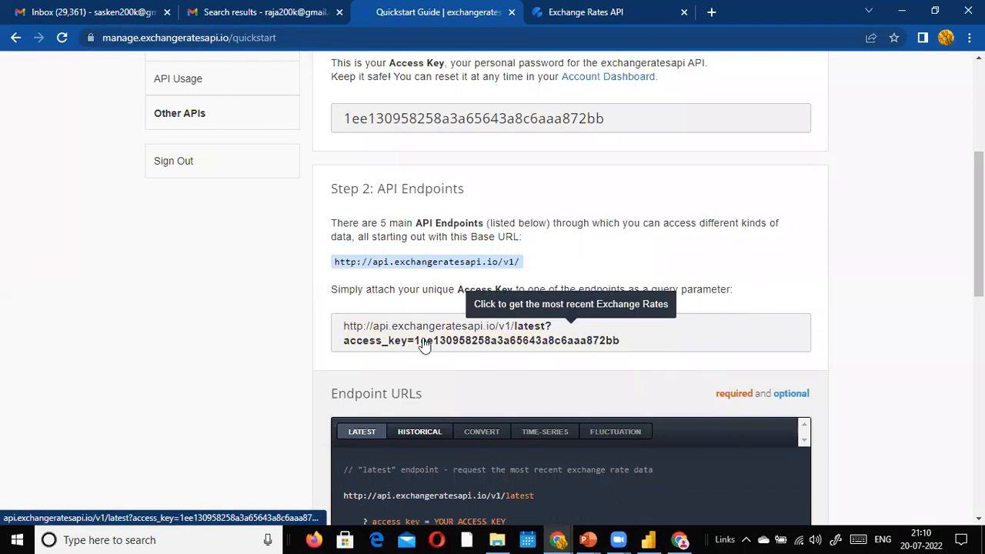
pyautogui.scroll(2, 384, 257)
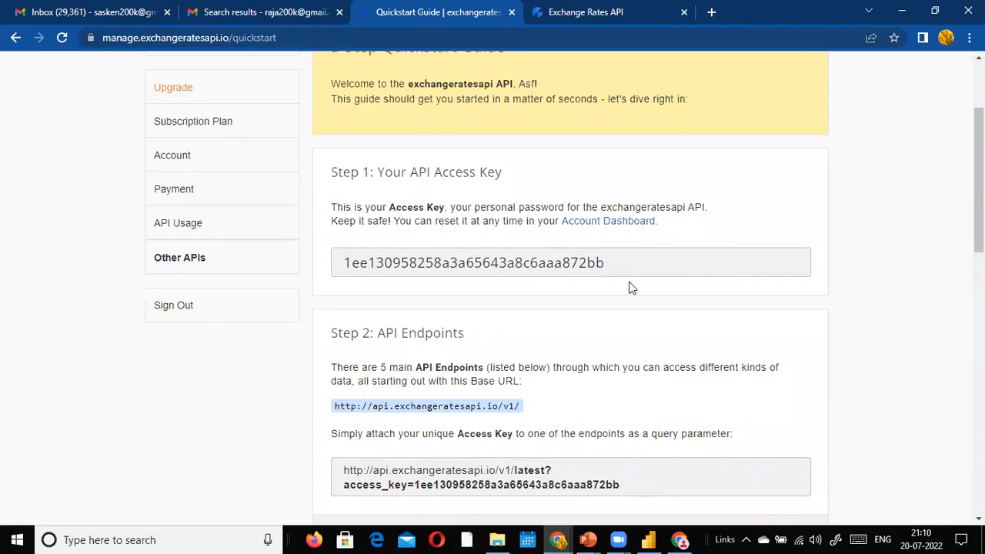
pyautogui.scroll(-3, 625, 300)
pyautogui.moveTo(621, 269); pyautogui.dragTo(334, 260)
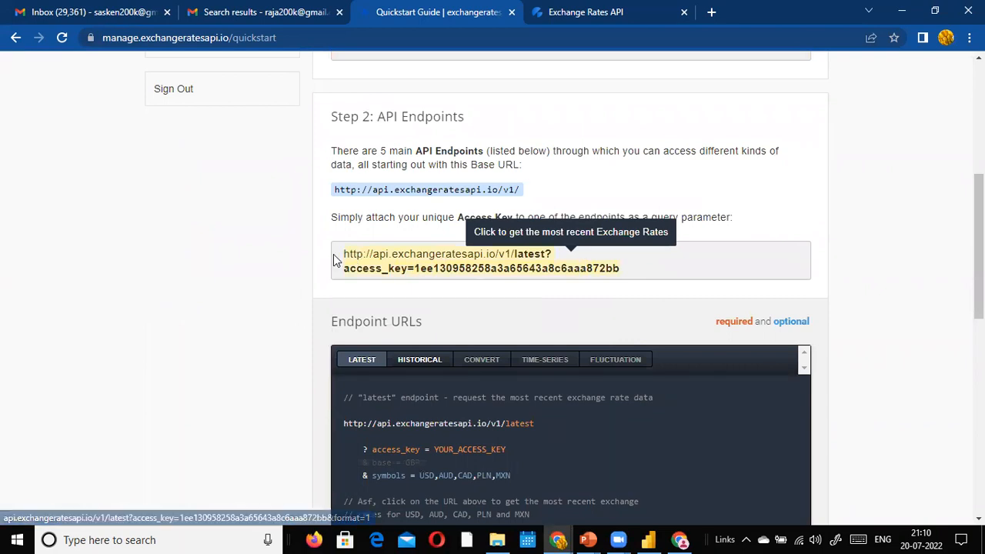
pyautogui.rightClick(453, 266)
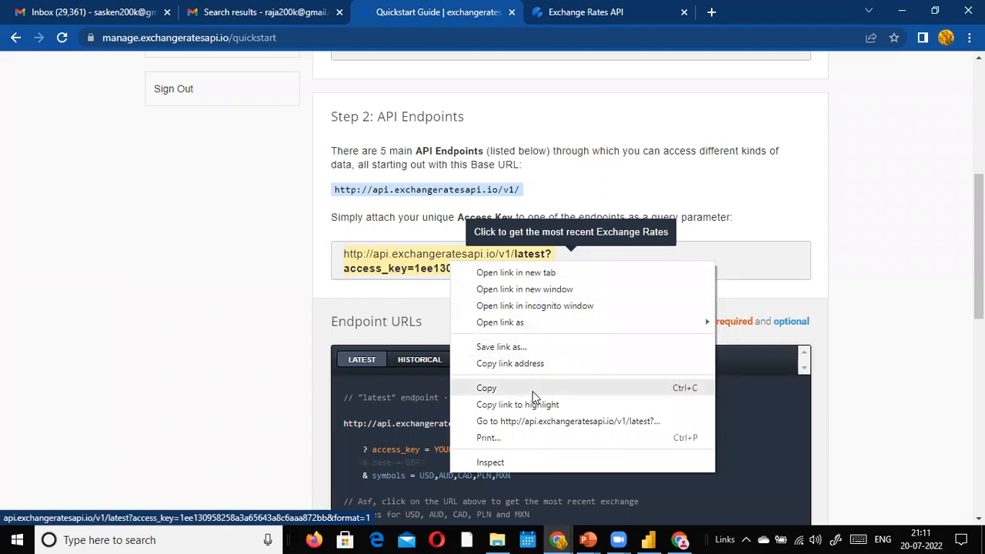
pyautogui.click(486, 387)
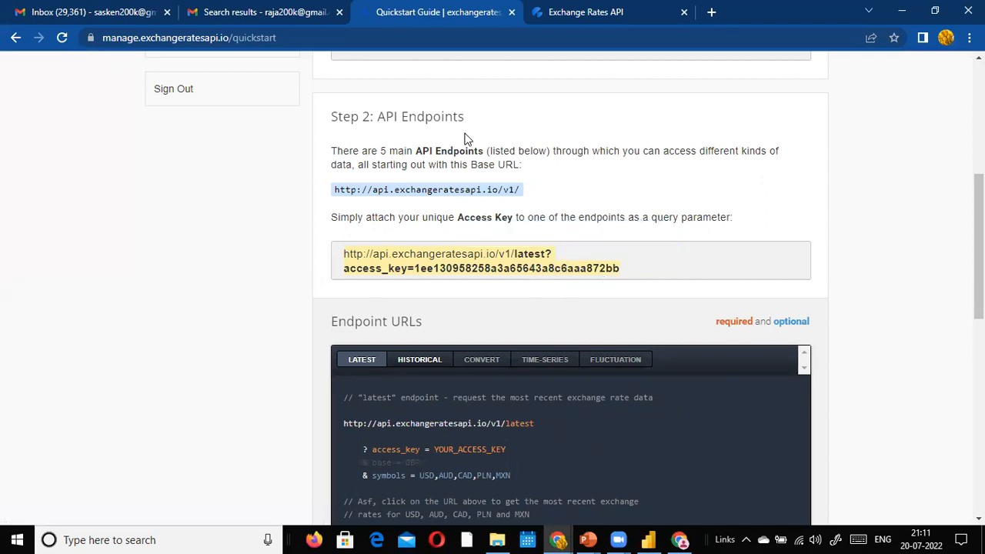
pyautogui.scroll(3, 444, 197)
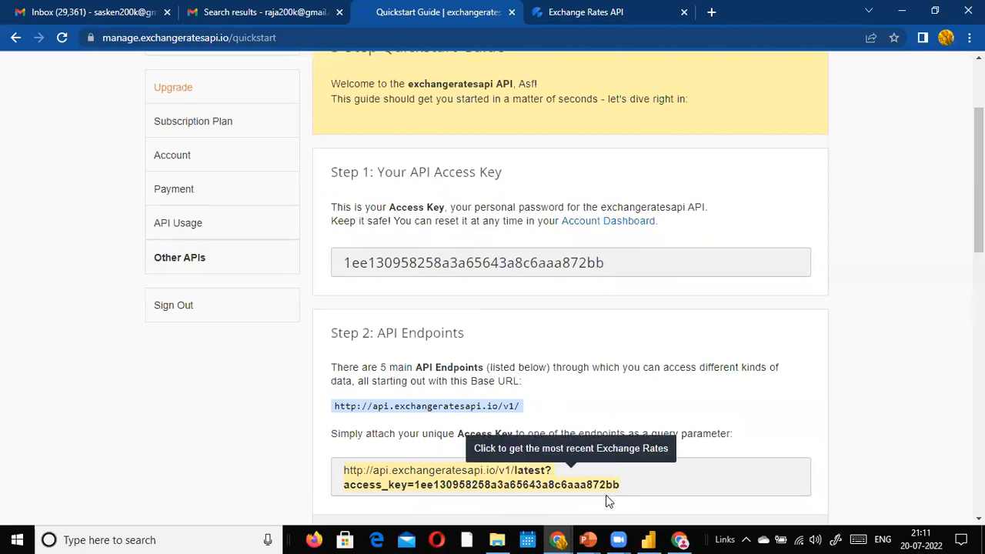
# Step: Load the copied latest-rates endpoint URL in a new browser tab
pyautogui.click(711, 12)
pyautogui.hotkey('ctrl', 'v')
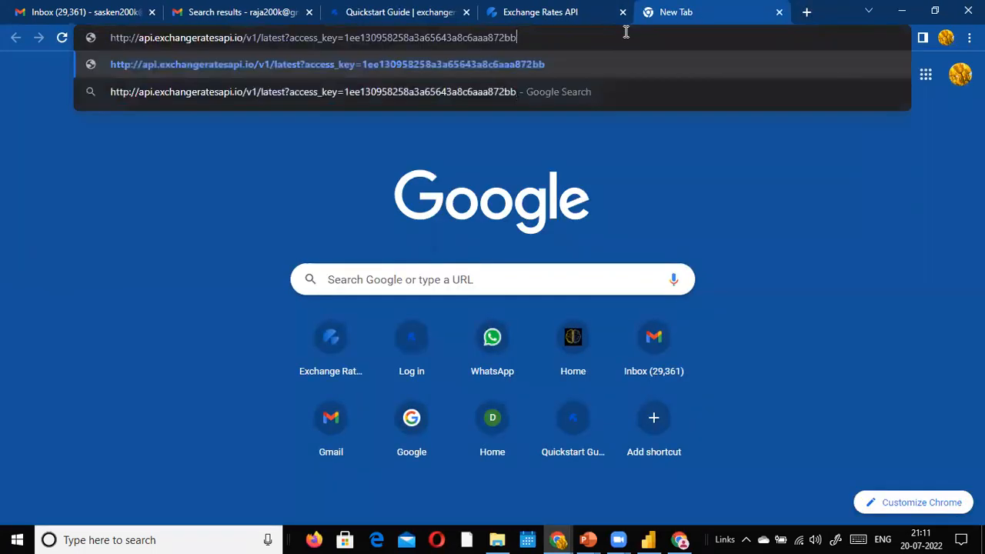
pyautogui.press('Return')
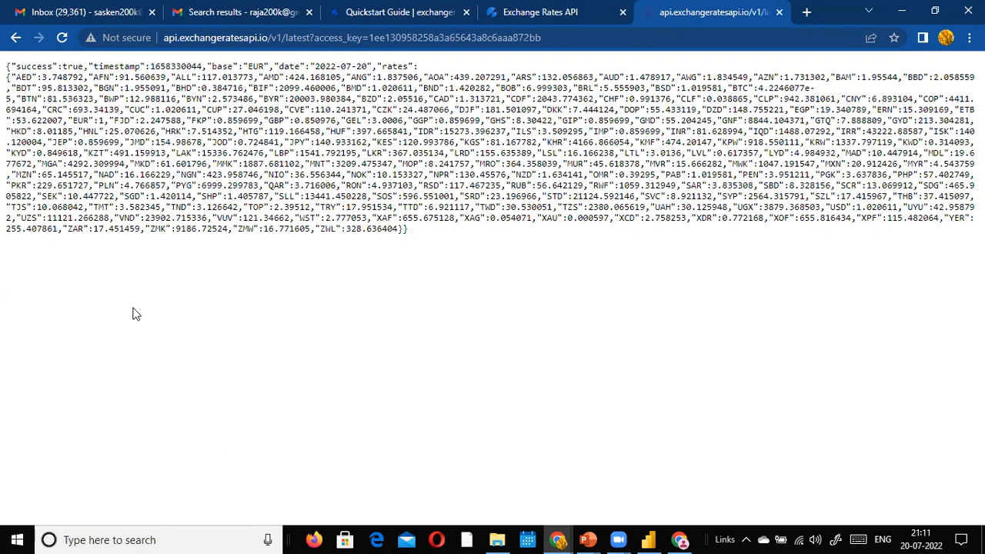
# Step: Search the JSON for 'cad', then 'usd', and select the USD rate 1.020611
pyautogui.hotkey('ctrl', 'f')
pyautogui.write('cad')
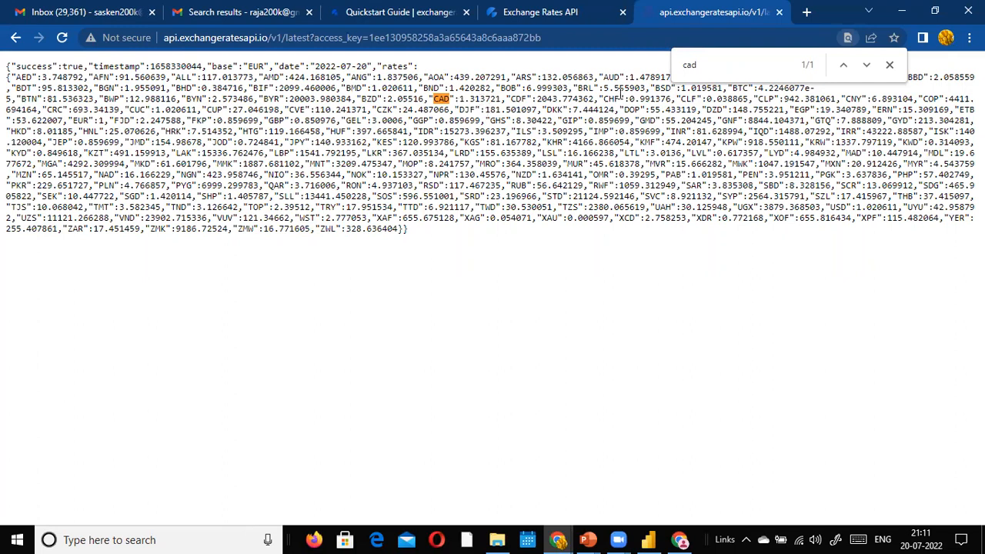
pyautogui.hotkey('ctrl', 'f')
pyautogui.write('usd')
pyautogui.moveTo(857, 206); pyautogui.dragTo(886, 208)
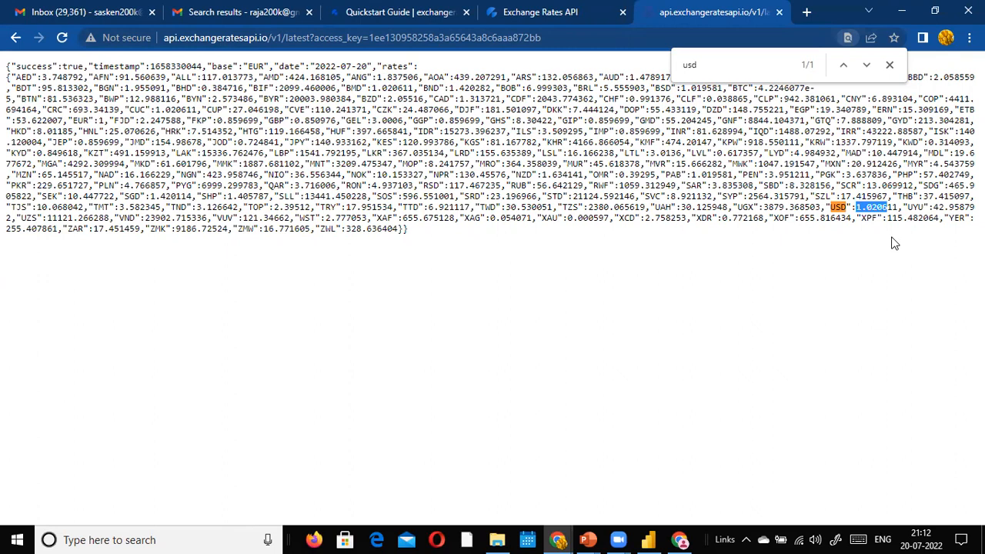
pyautogui.hotkey('alt', 'Tab')
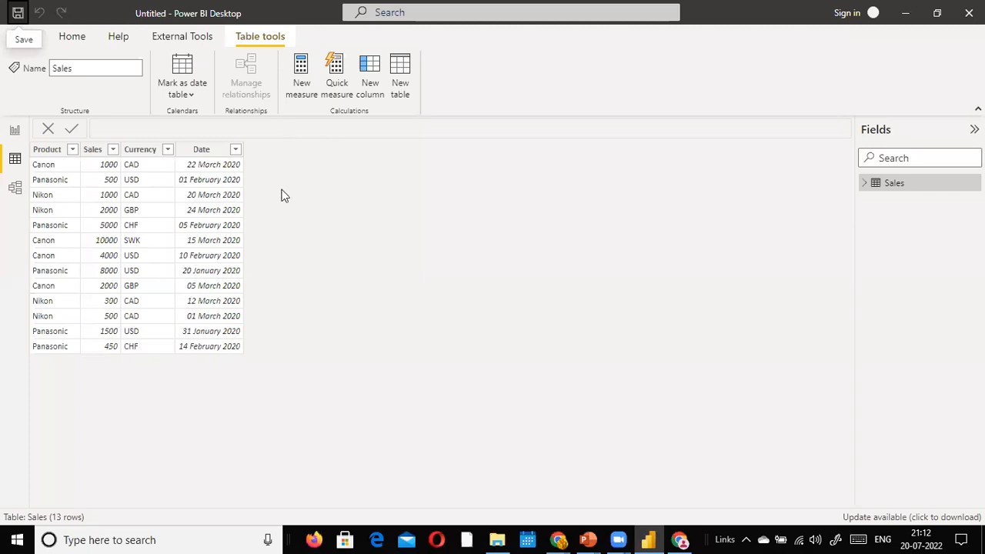
pyautogui.hotkey('alt', 'Tab')
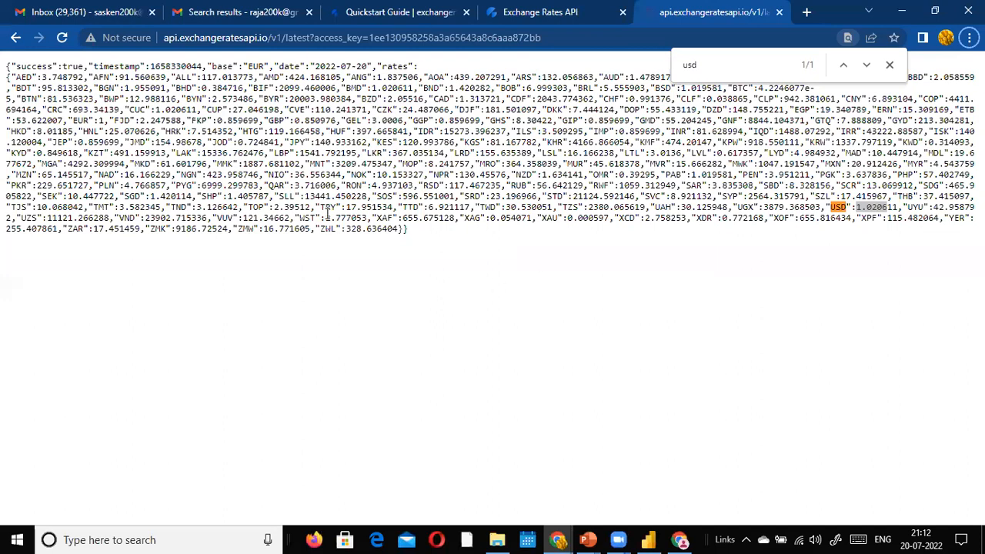
# Step: Move between the Quickstart Guide and latest-rates tabs to review the endpoint examples
pyautogui.click(574, 12)
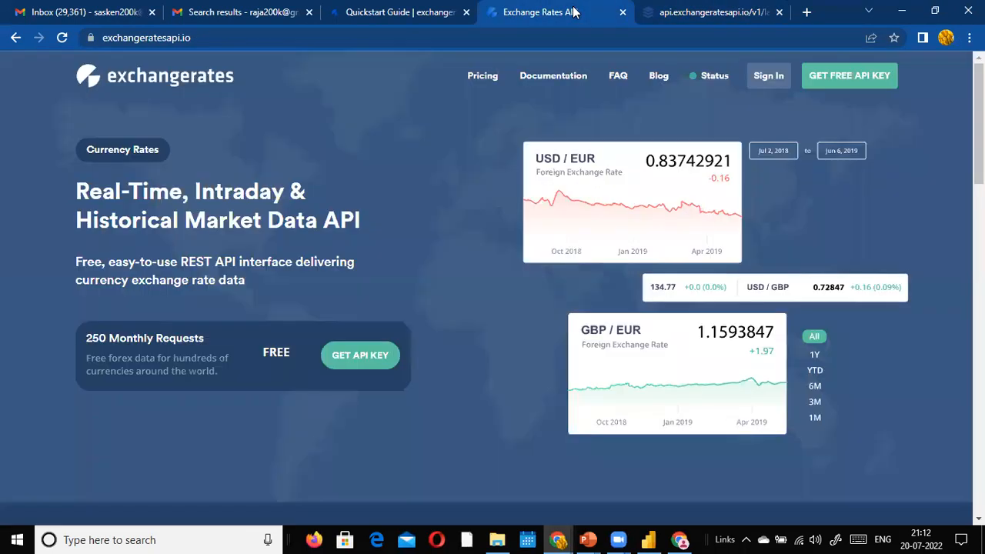
pyautogui.click(682, 13)
pyautogui.click(406, 15)
pyautogui.scroll(-6, 493, 189)
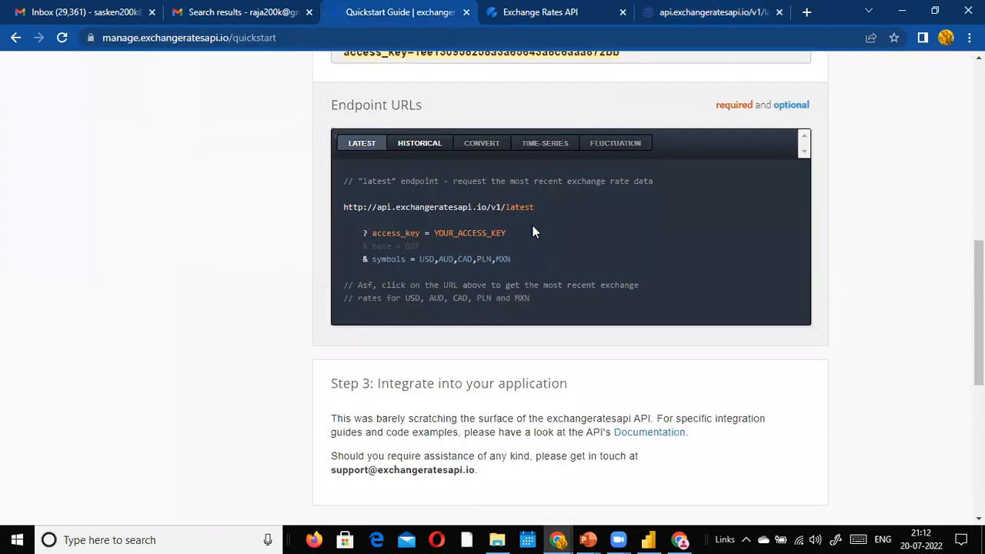
pyautogui.scroll(-2, 593, 237)
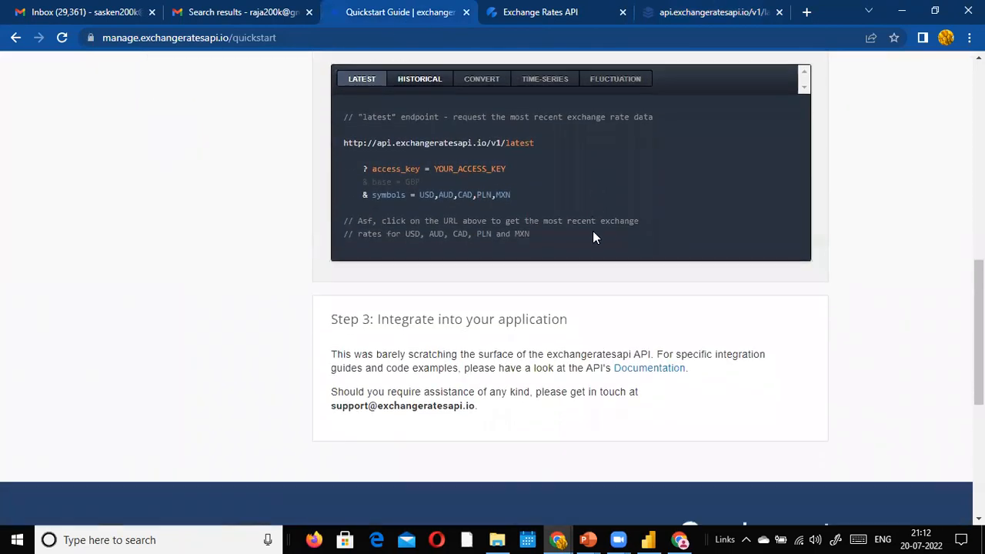
pyautogui.scroll(2, 594, 237)
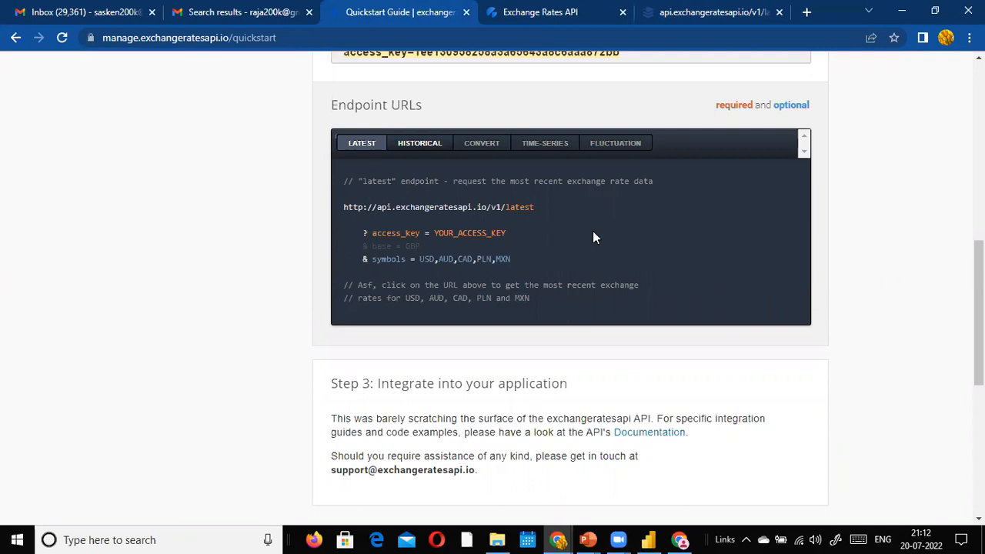
pyautogui.click(734, 12)
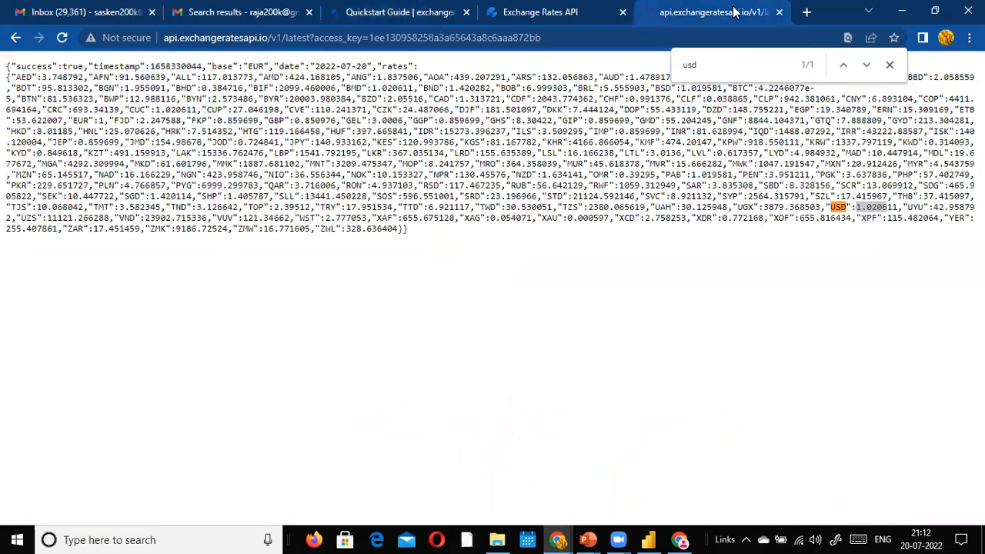
pyautogui.click(444, 13)
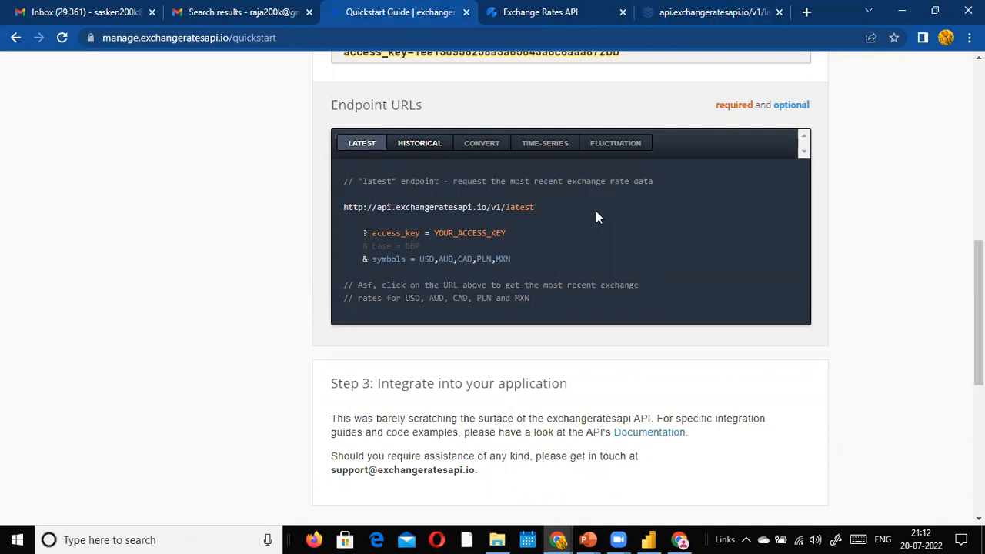
pyautogui.scroll(-2, 595, 213)
pyautogui.scroll(3, 595, 214)
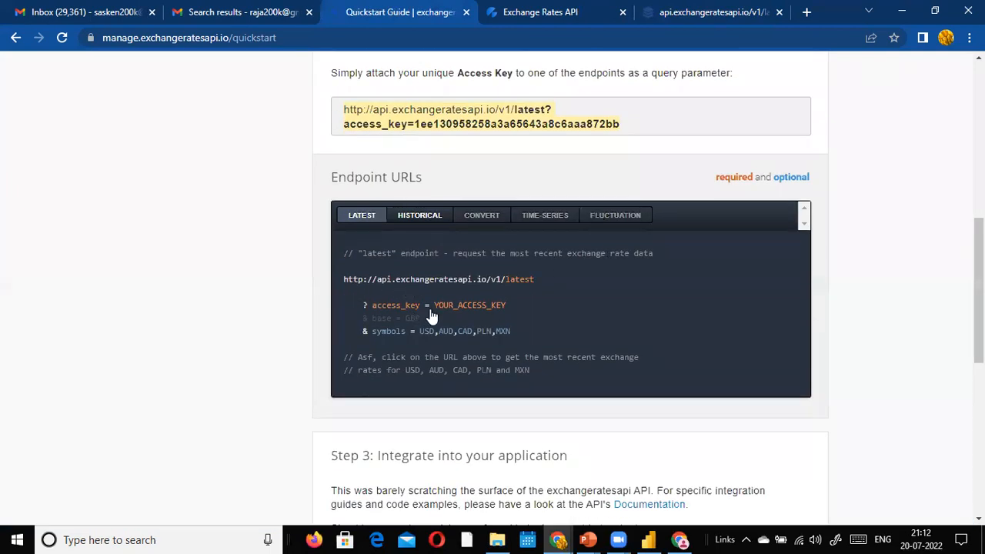
# Step: Display the HISTORICAL endpoint example with its YYYY-MM-DD date format
pyautogui.click(428, 218)
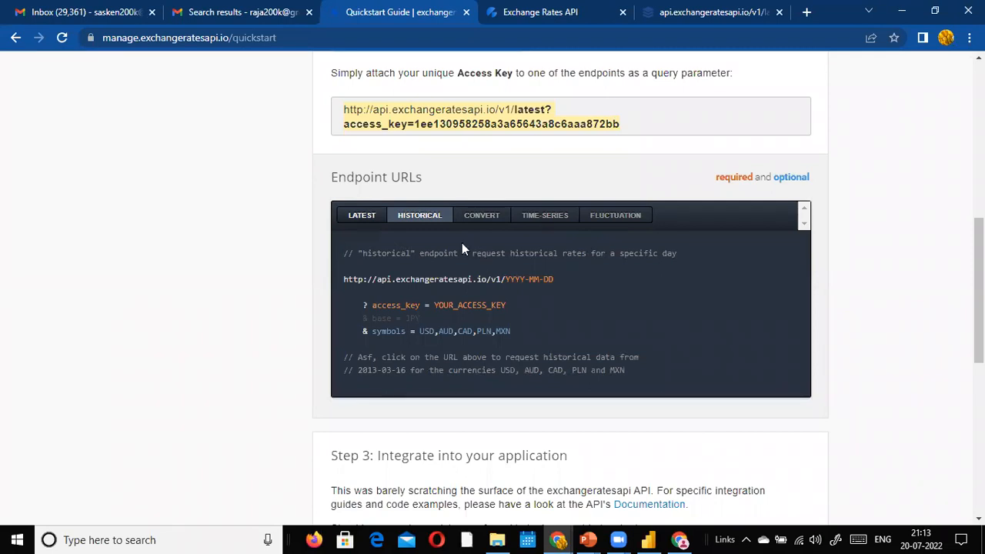
pyautogui.click(693, 13)
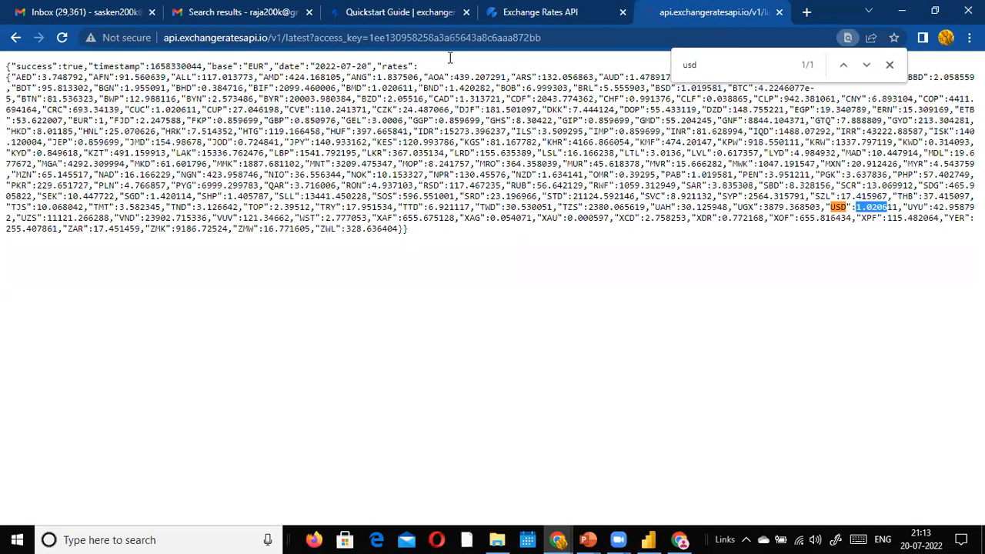
pyautogui.click(367, 9)
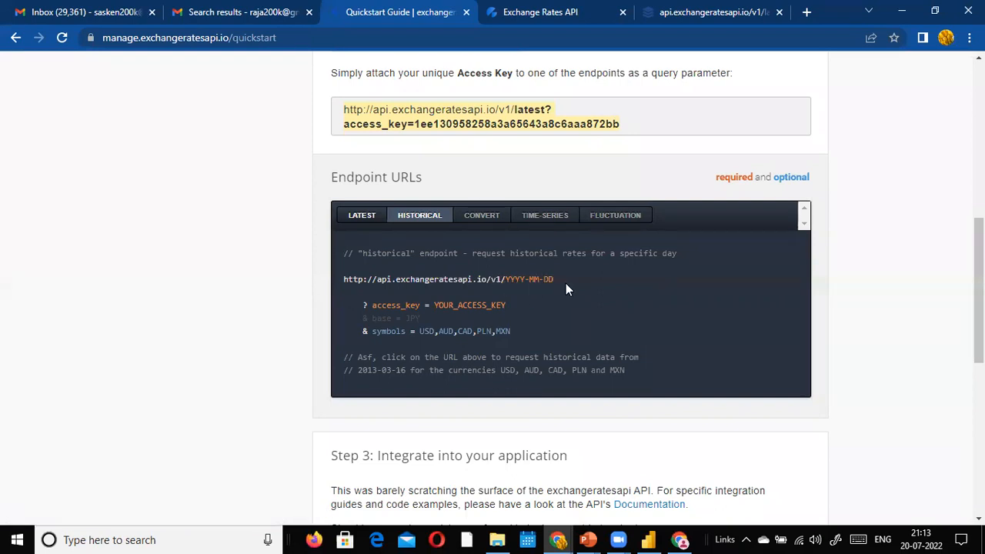
# Step: Open the latest-rates URL in a new tab with 'latest' replaced by 2022-01-05
pyautogui.click(657, 12)
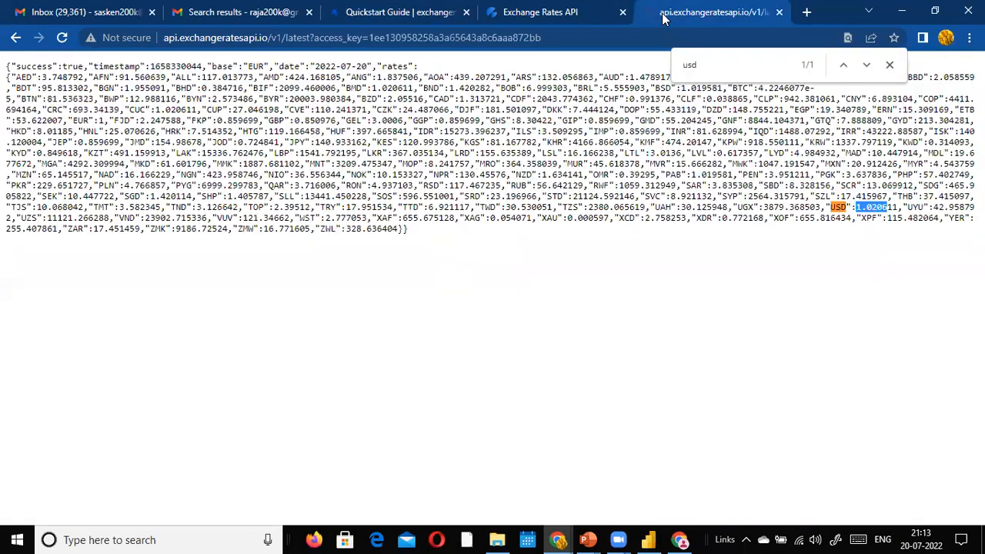
pyautogui.click(626, 30)
pyautogui.hotkey('ctrl', 'c')
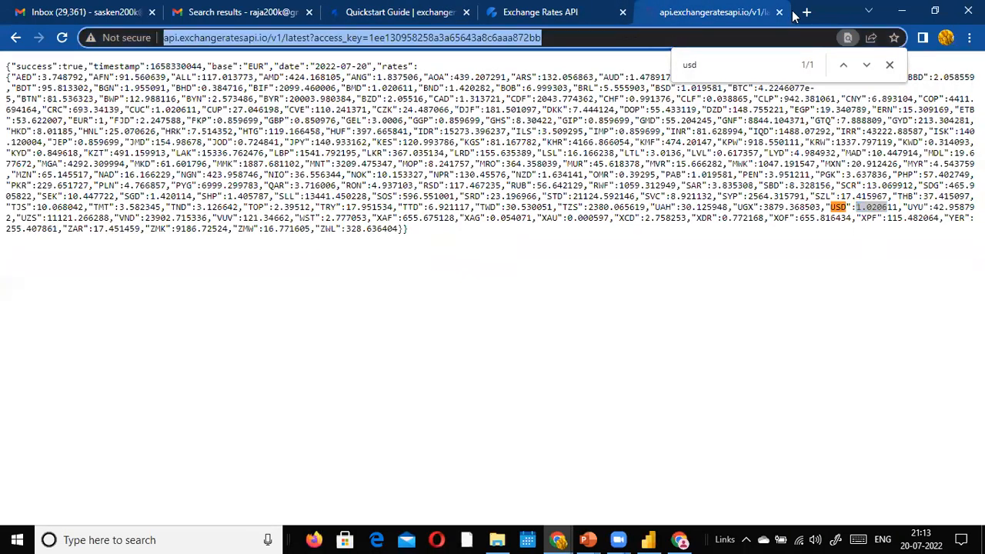
pyautogui.click(806, 12)
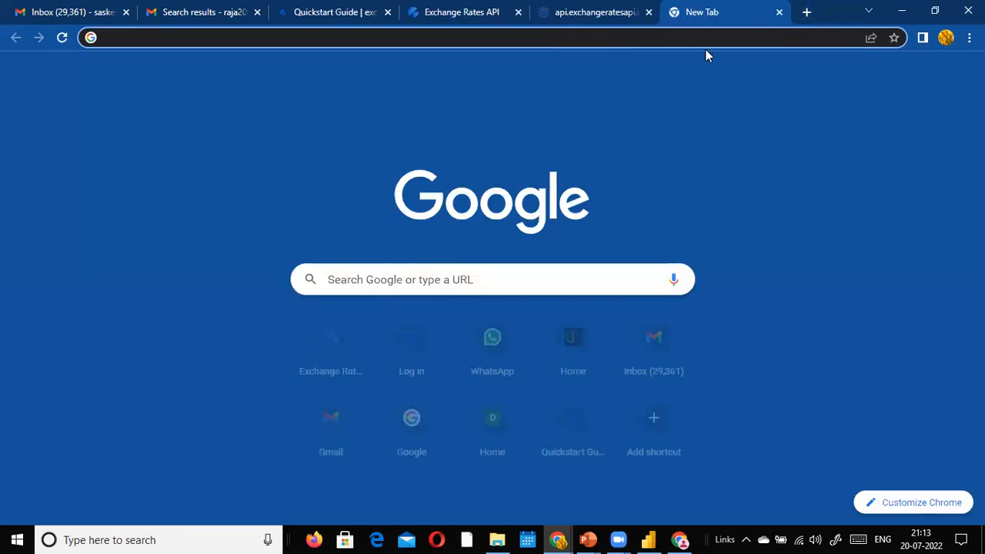
pyautogui.hotkey('ctrl', 'v')
pyautogui.doubleClick(270, 37)
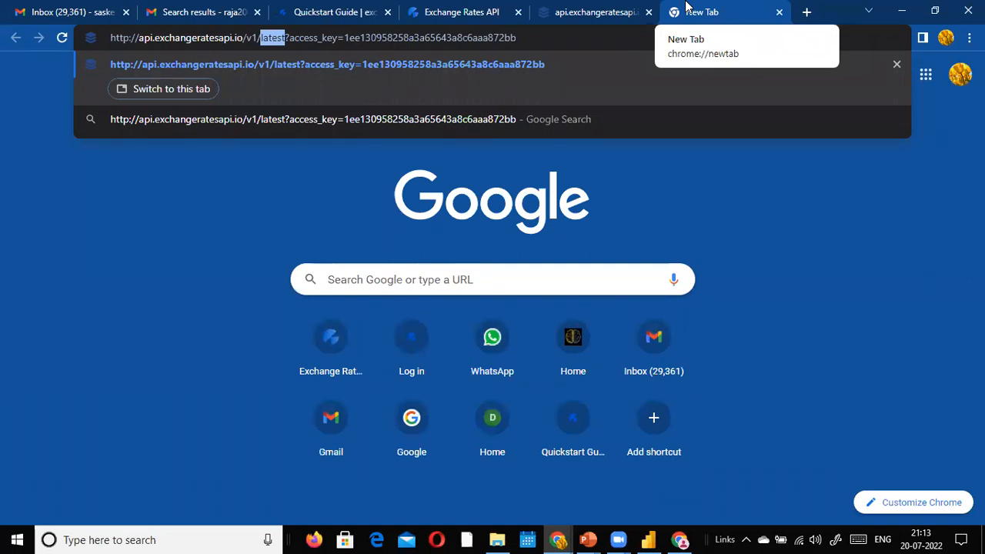
pyautogui.write('20')
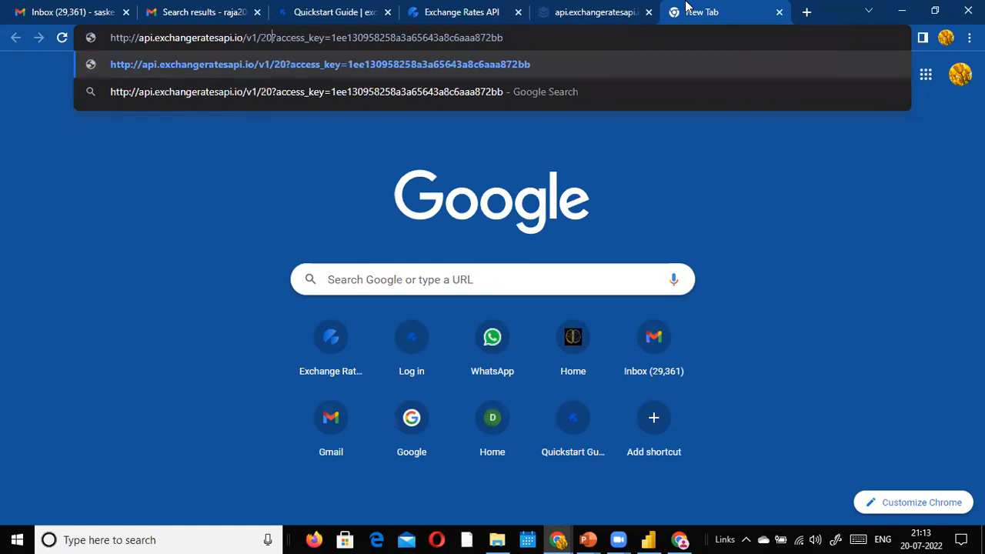
pyautogui.write('22')
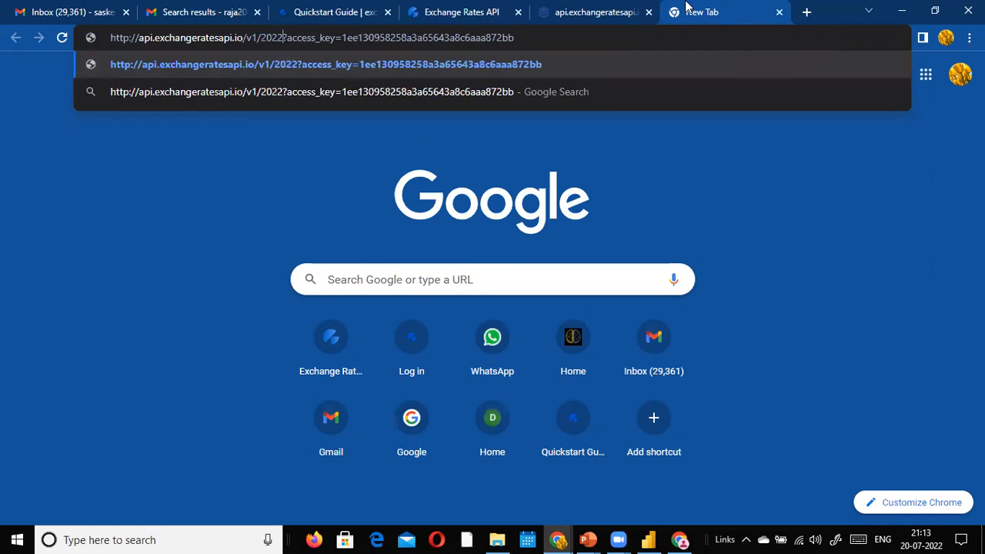
pyautogui.write('-01-')
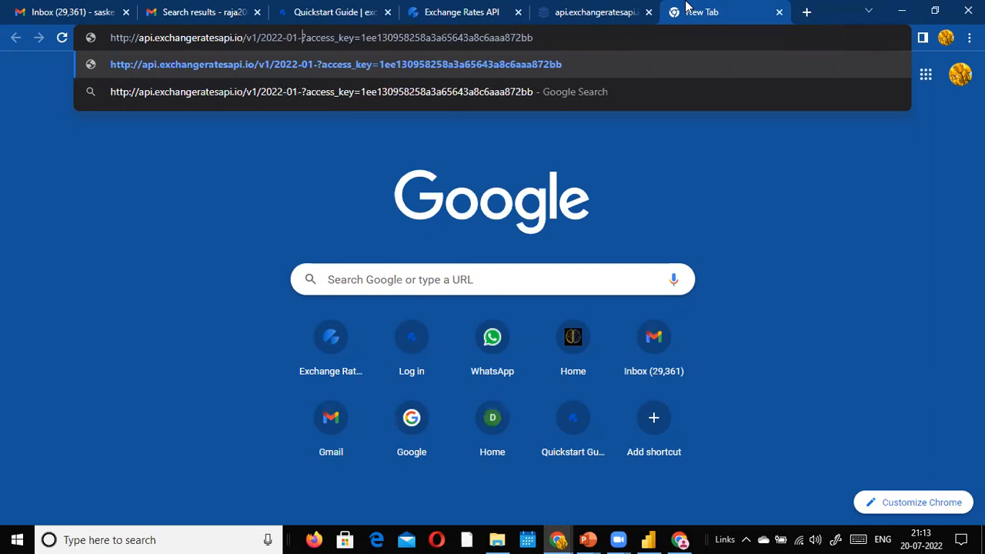
pyautogui.write('05')
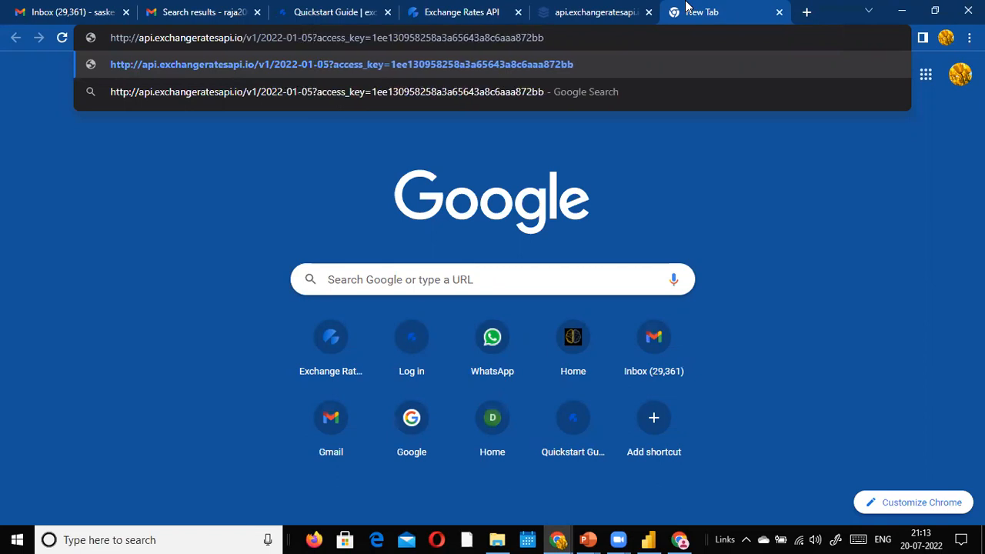
pyautogui.press('Return')
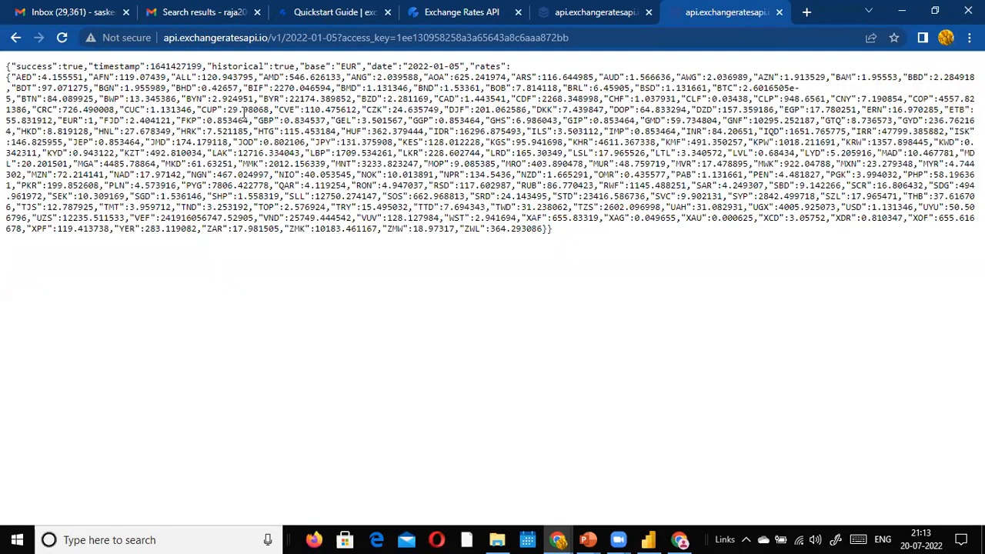
# Step: Highlight the 2022-01-05 date in the historical request URL
pyautogui.click(296, 40)
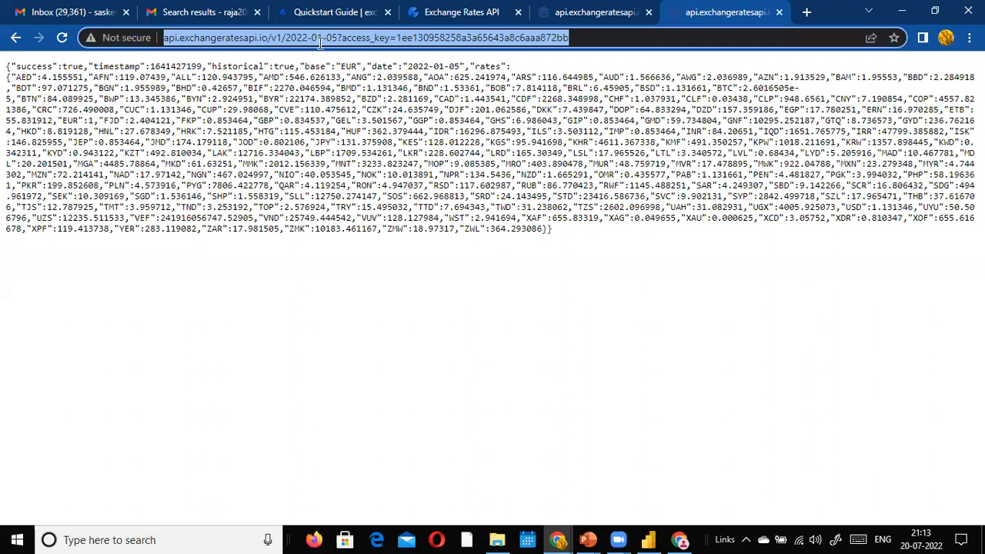
pyautogui.click(320, 43)
pyautogui.moveTo(286, 37)
pyautogui.mouseDown()
pyautogui.moveTo(335, 37)
pyautogui.moveTo(285, 40)
pyautogui.mouseUp()
pyautogui.click(345, 38)
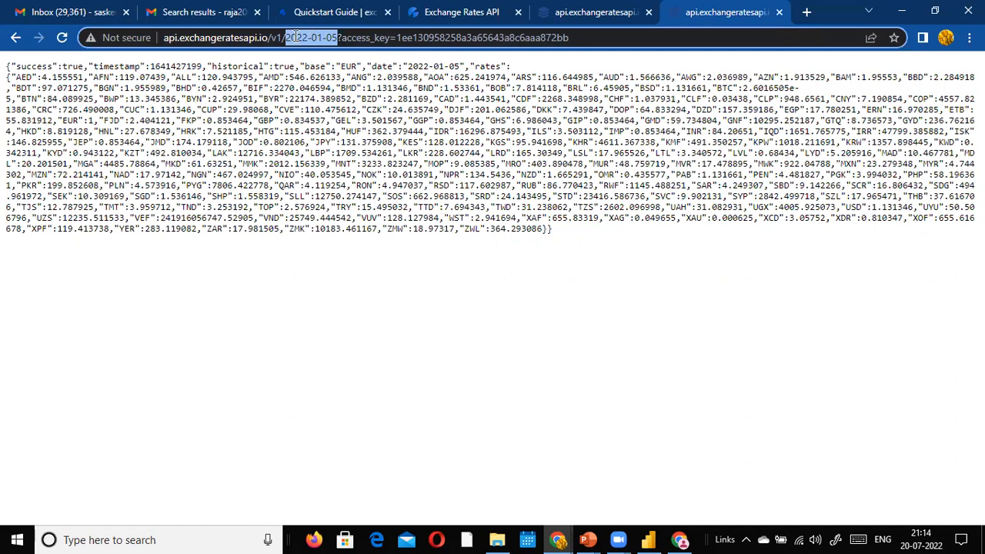
pyautogui.moveTo(282, 37); pyautogui.dragTo(330, 43)
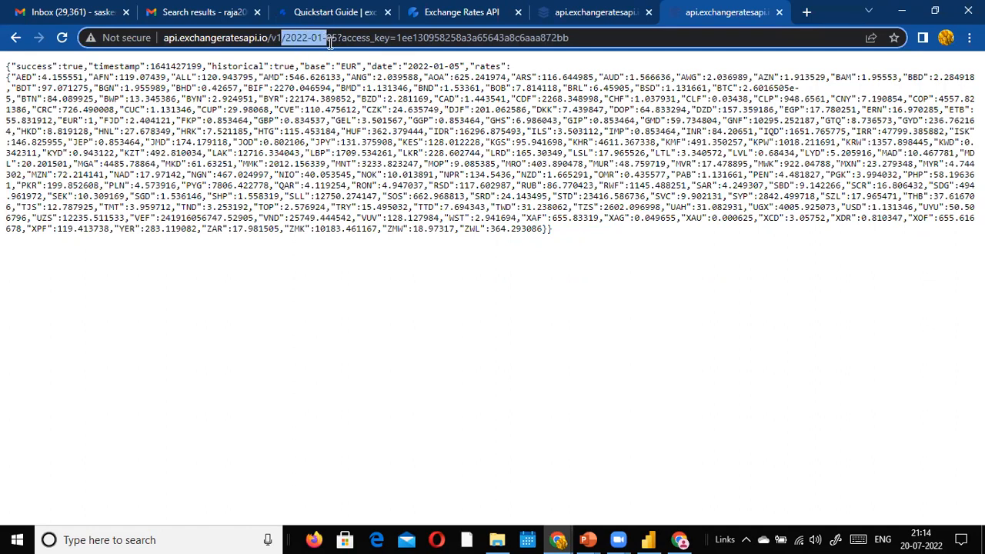
pyautogui.click(316, 42)
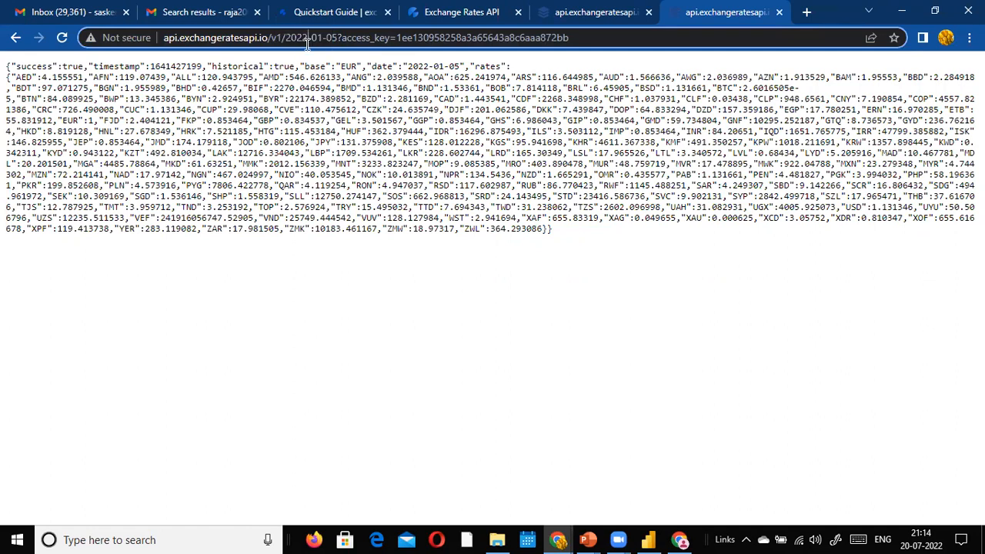
pyautogui.click(339, 38)
# Step: Compare the 2022-01-05 rates with the latest rates, then return to Power BI's Sales table
pyautogui.click(637, 14)
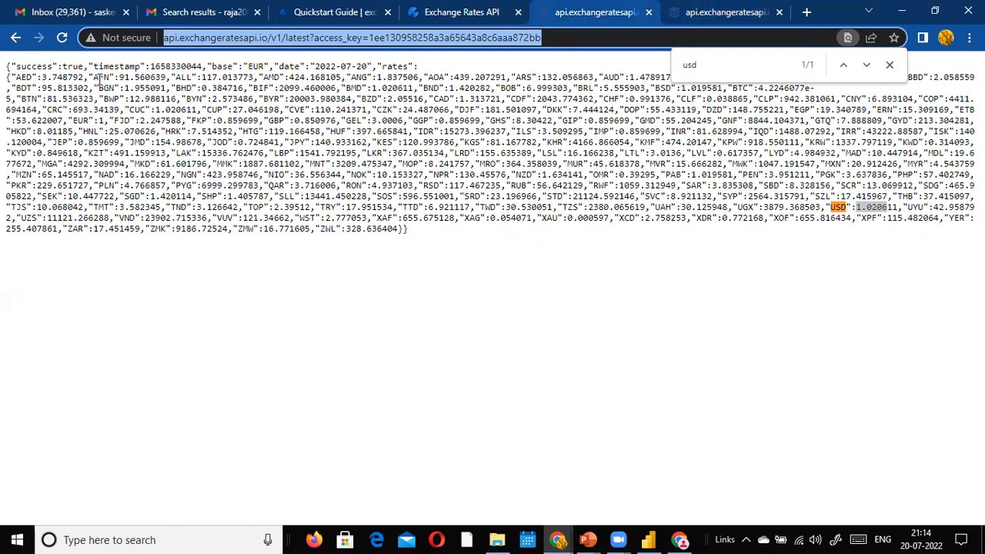
pyautogui.click(678, 6)
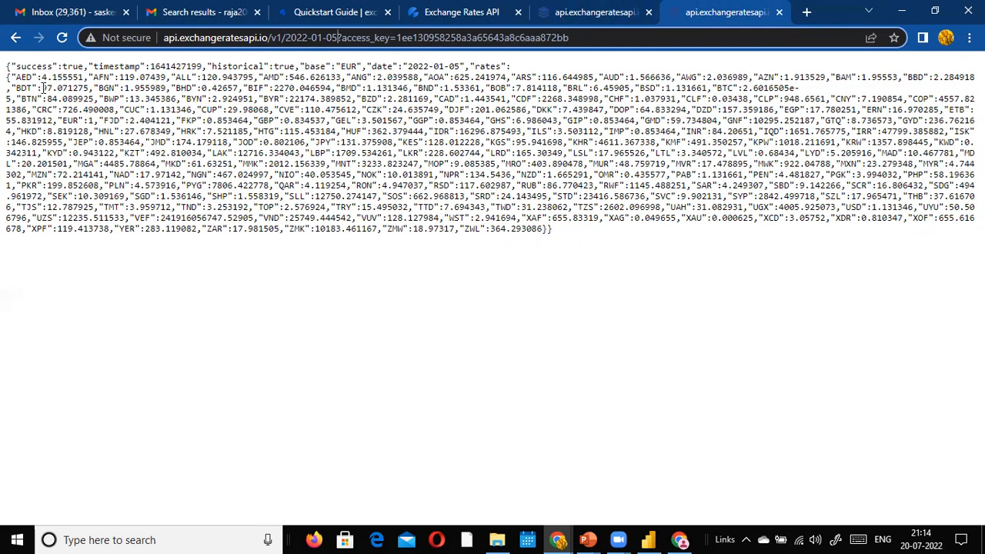
pyautogui.click(578, 9)
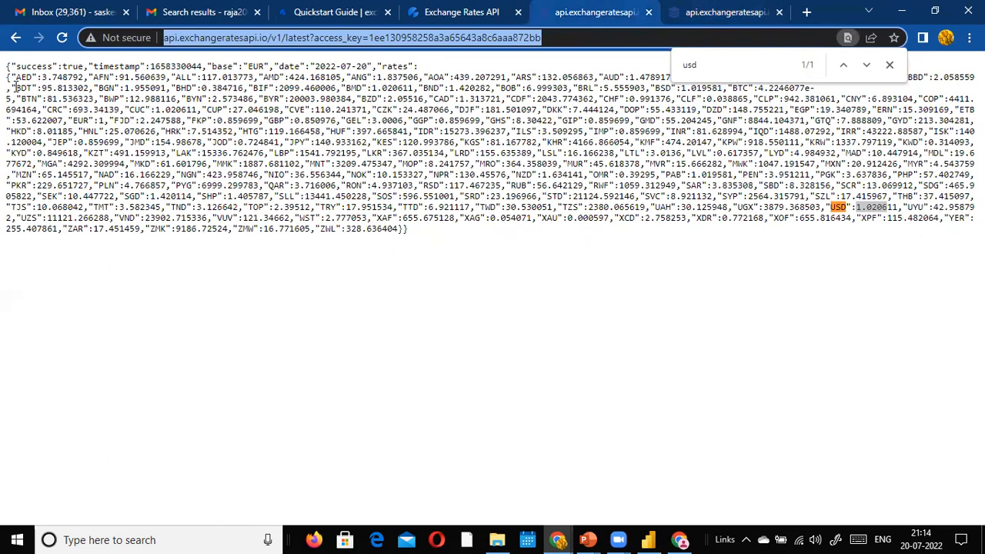
pyautogui.click(764, 14)
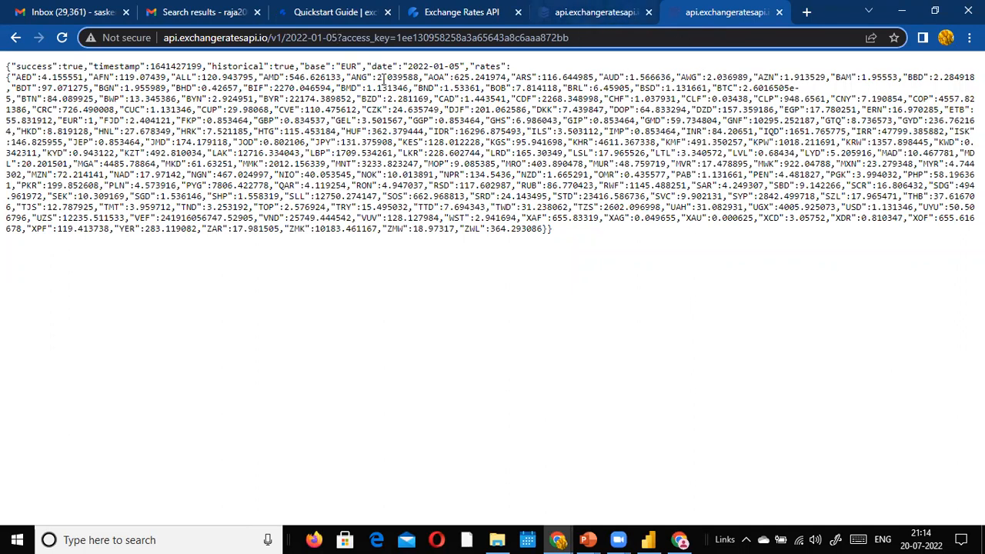
pyautogui.moveTo(337, 38); pyautogui.dragTo(285, 38)
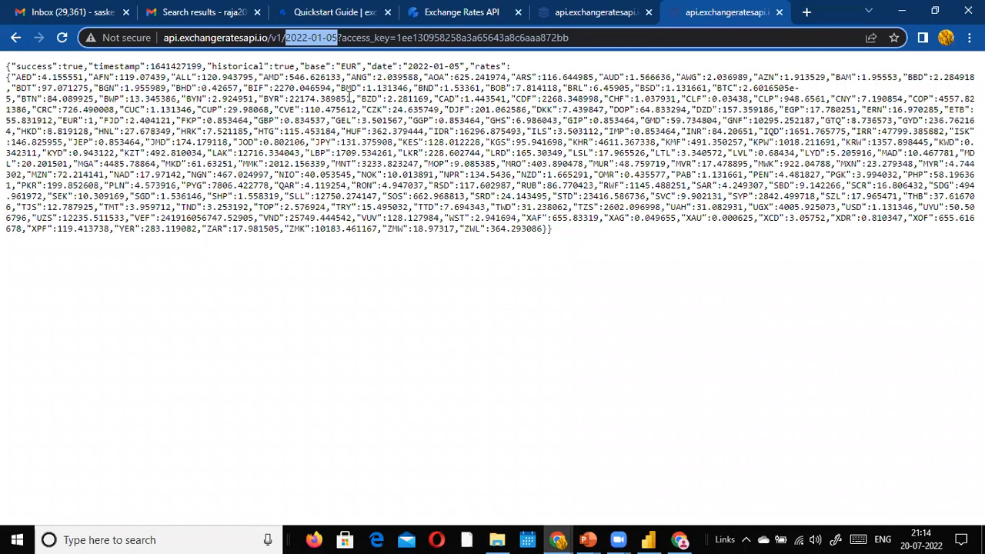
pyautogui.click(583, 241)
pyautogui.moveTo(582, 241); pyautogui.dragTo(5, 70)
pyautogui.click(5, 69)
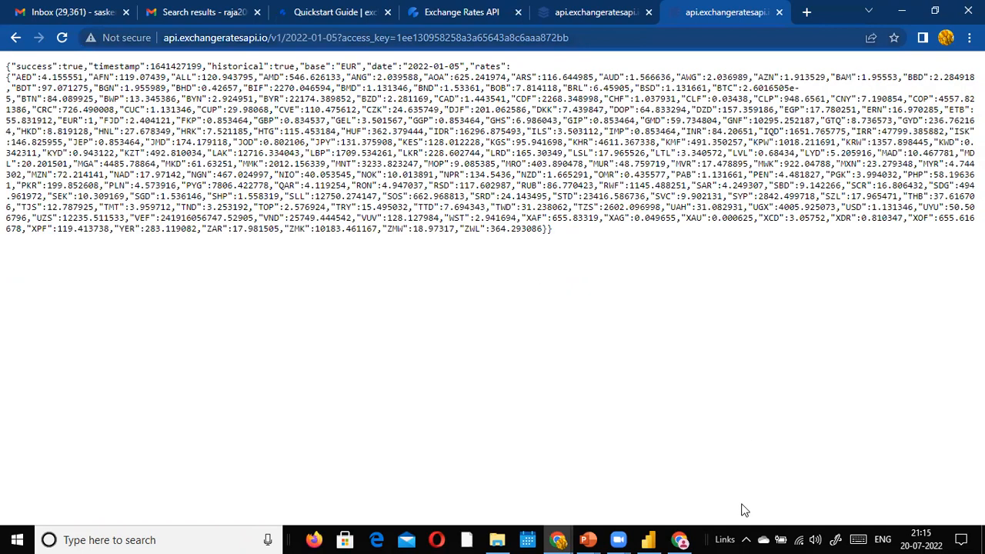
pyautogui.click(649, 540)
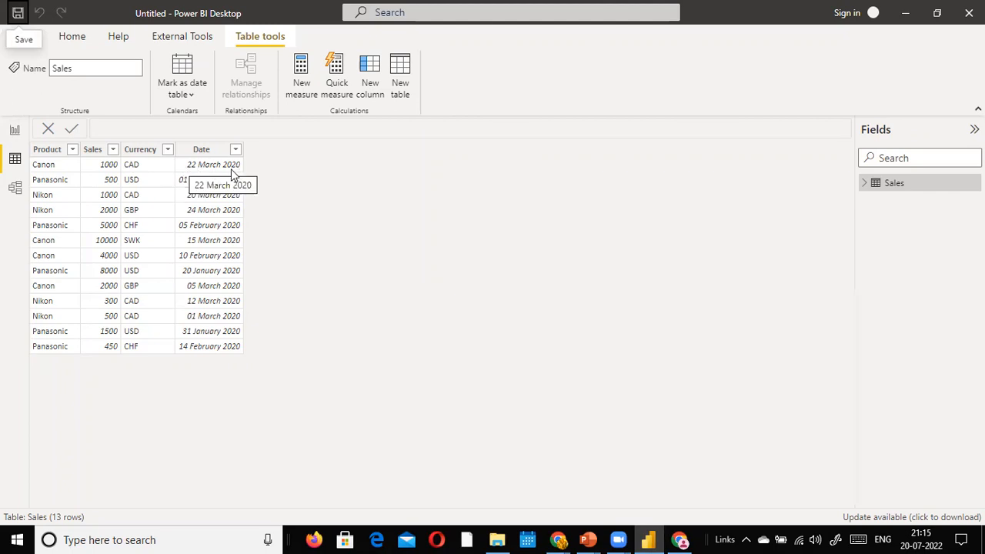
# Step: Edit the request date in the URL from 2022-01-05 to 2020-03-20
pyautogui.hotkey('alt', 'Tab')
pyautogui.click(307, 36)
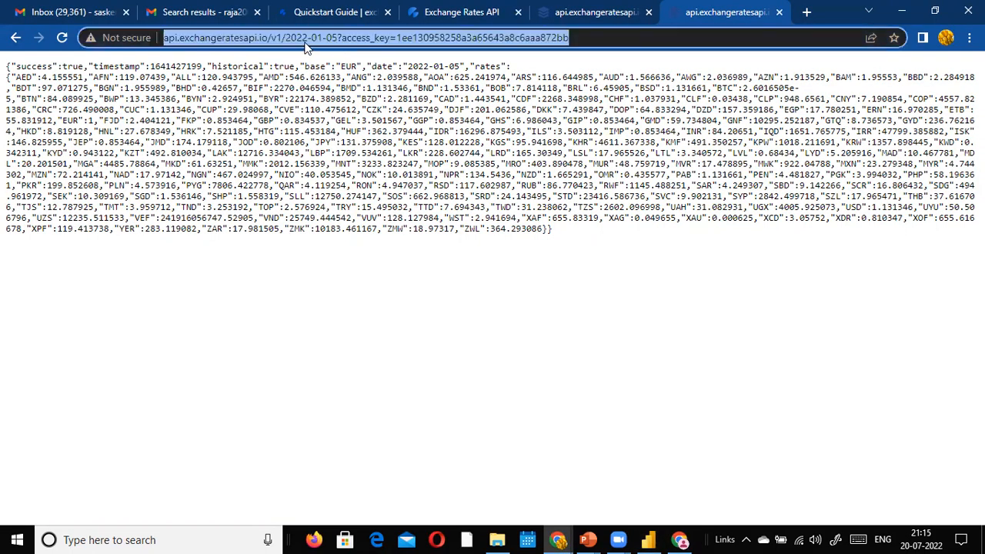
pyautogui.click(307, 37)
pyautogui.press('BackSpace')
pyautogui.write('0')
pyautogui.press('Right')
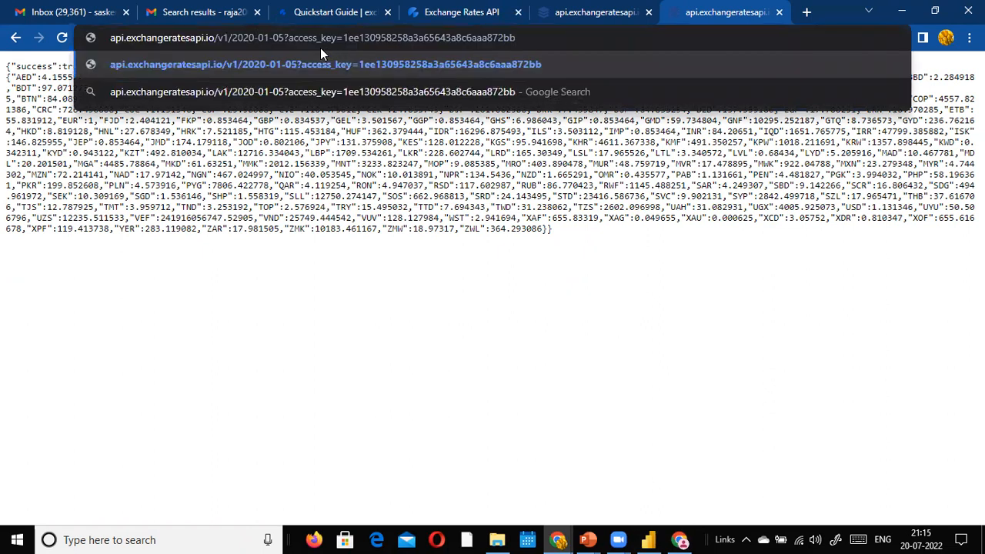
pyautogui.press('Right')
pyautogui.press('Right')
pyautogui.press('BackSpace')
pyautogui.write('3')
pyautogui.press('Right')
pyautogui.press('Right')
pyautogui.press('Right')
pyautogui.press('BackSpace')
pyautogui.press('BackSpace')
pyautogui.write('20')
# Step: Check the Sales dates in Power BI, correct the day to 22 and load 2020-03-22 rates
pyautogui.hotkey('alt', 'Tab')
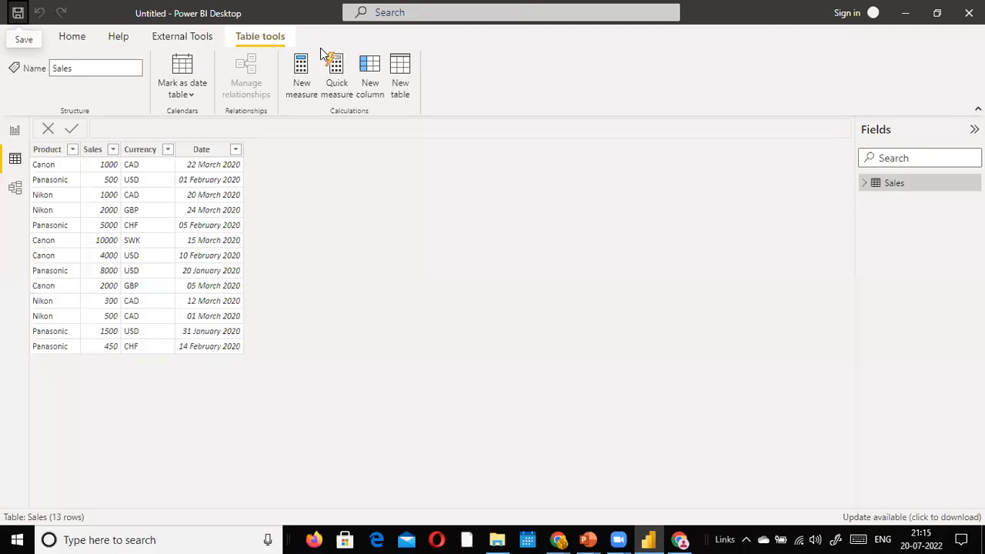
pyautogui.hotkey('alt', 'Tab')
pyautogui.press('BackSpace')
pyautogui.write('2')
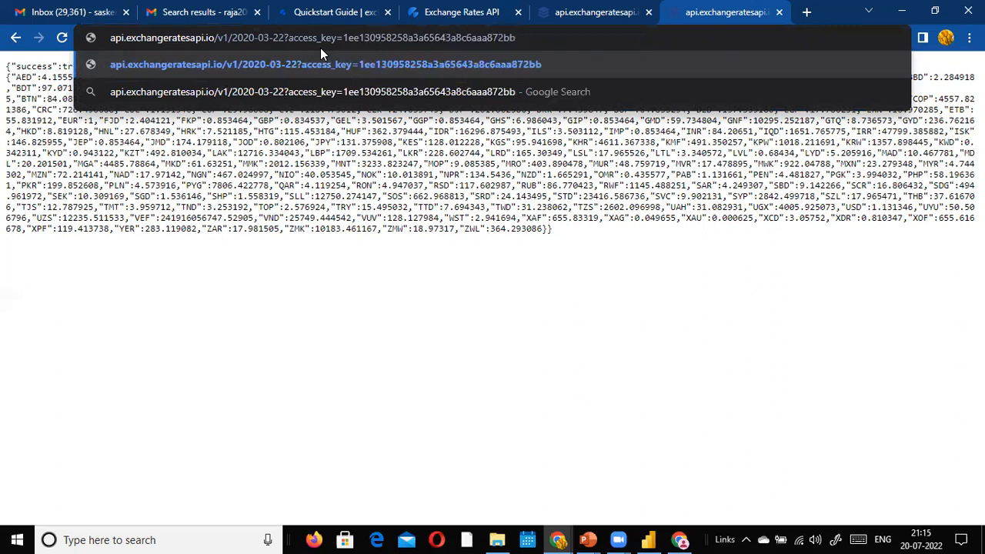
pyautogui.press('Return')
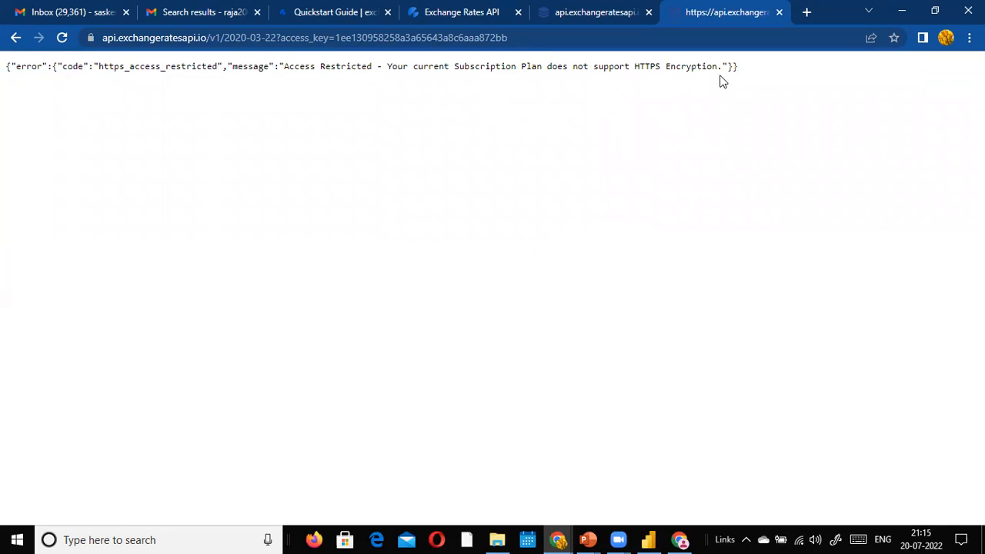
# Step: Return to the working 2022-01-05 rates page and switch to Power BI Desktop
pyautogui.click(245, 30)
pyautogui.click(283, 36)
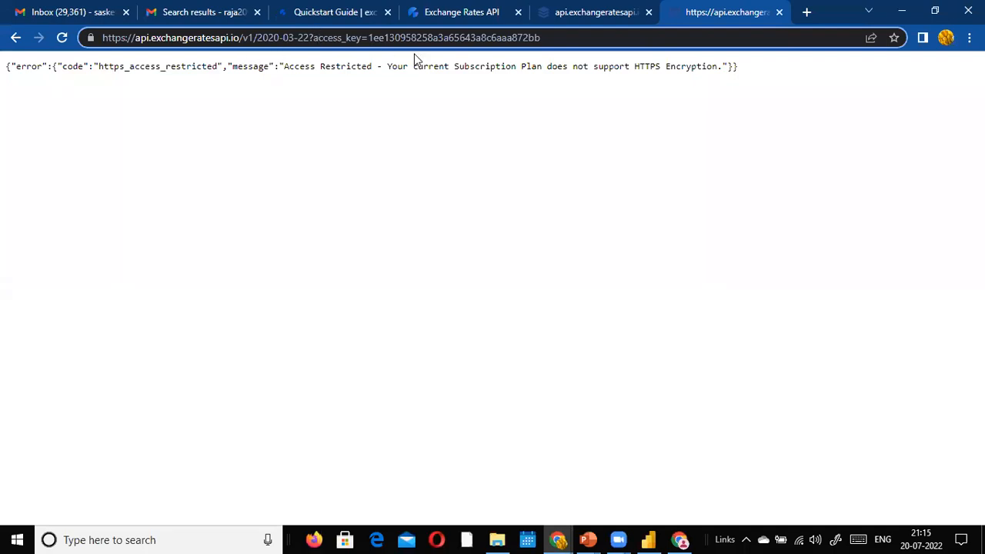
pyautogui.click(15, 37)
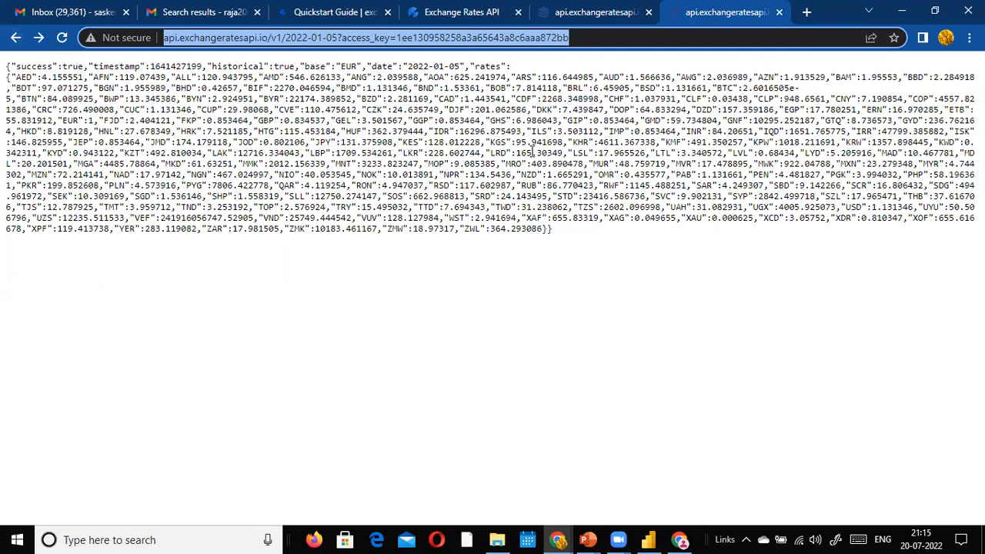
pyautogui.hotkey('alt', 'Tab')
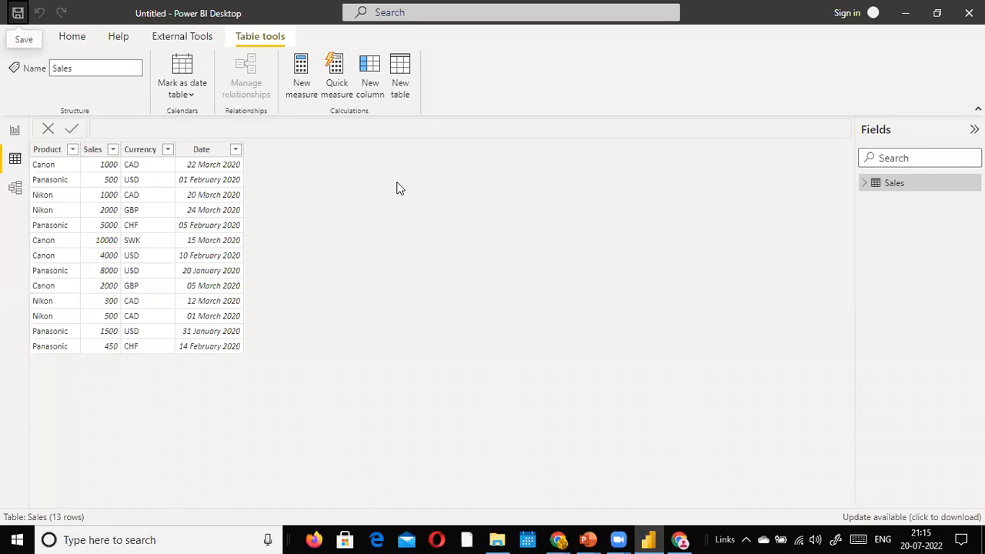
# Step: Switch to the empty Report view and open the Get data list of common sources
pyautogui.click(72, 38)
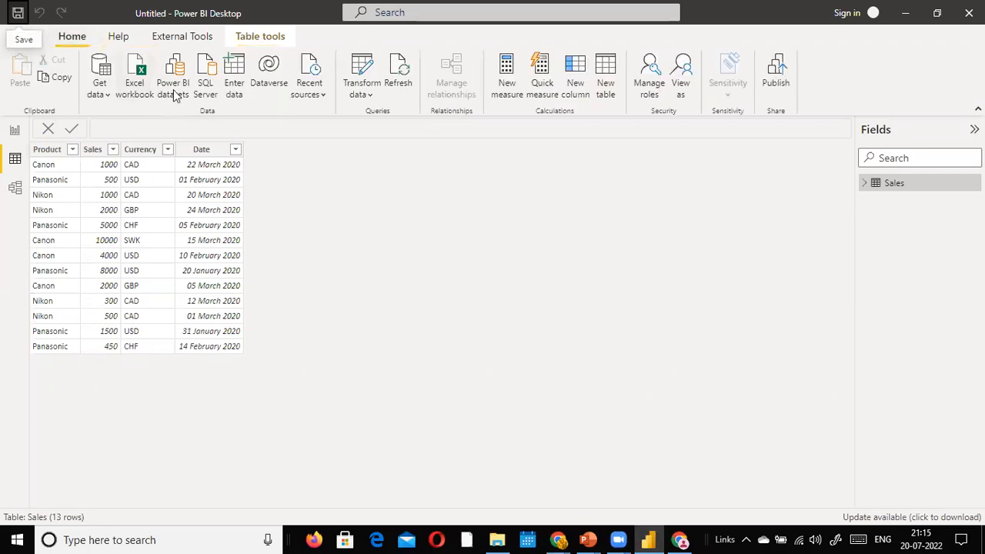
pyautogui.click(104, 92)
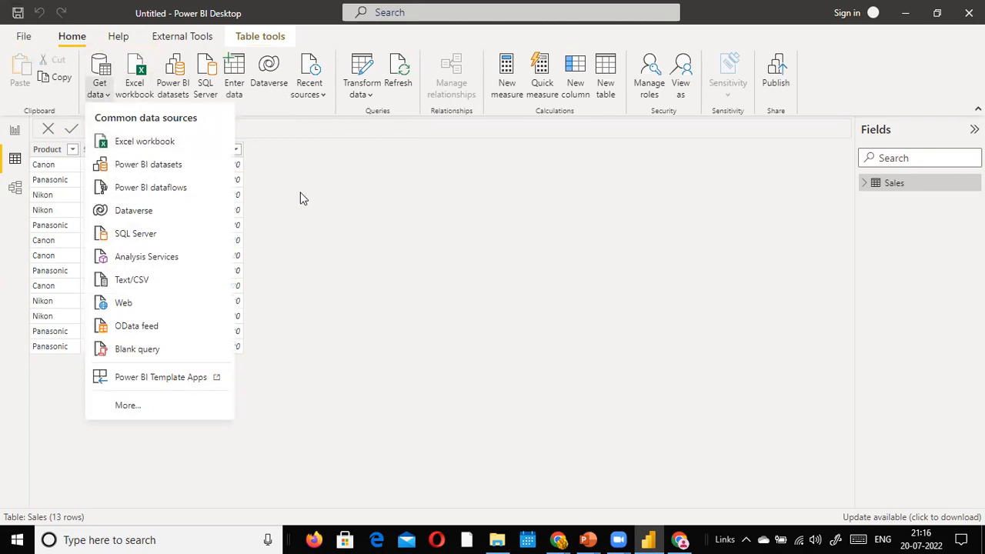
pyautogui.click(424, 186)
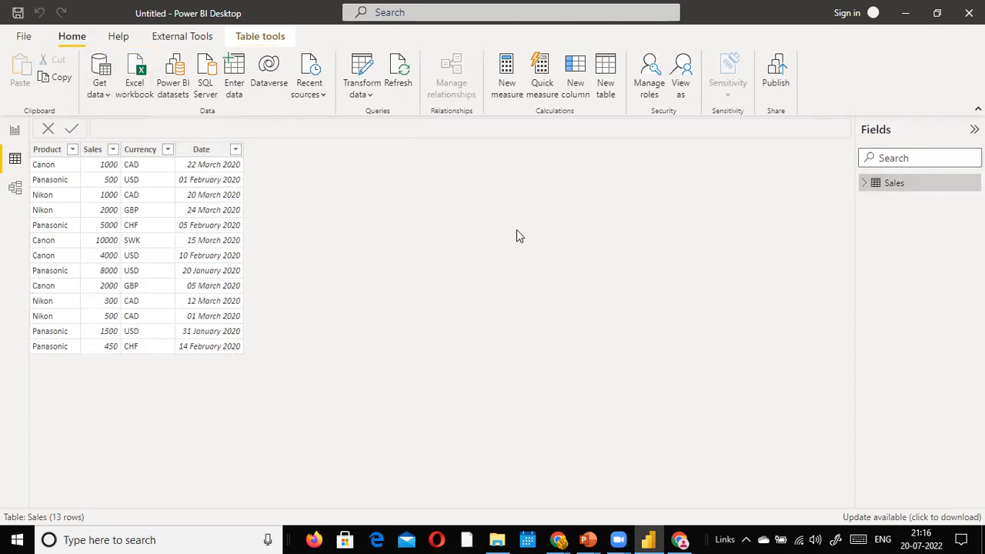
pyautogui.click(497, 540)
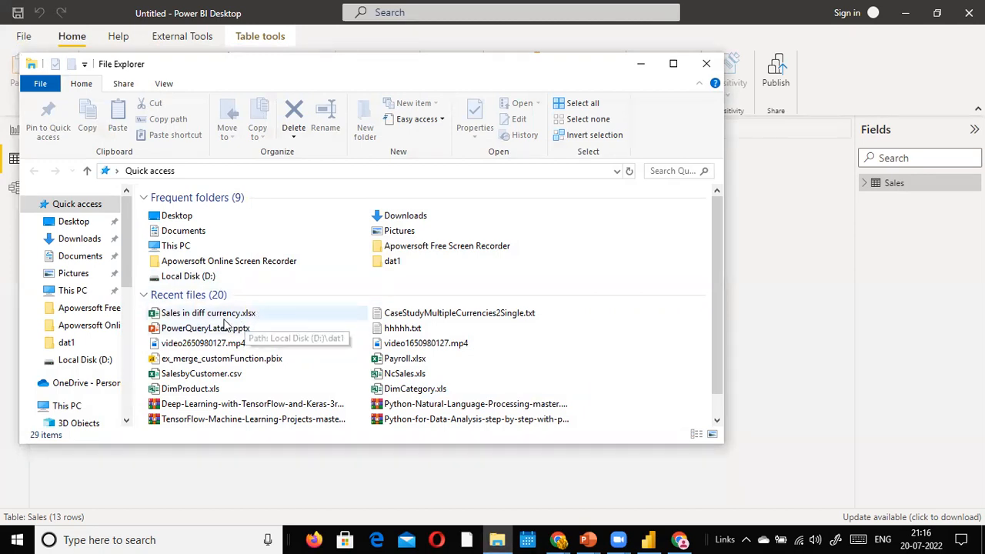
pyautogui.click(765, 297)
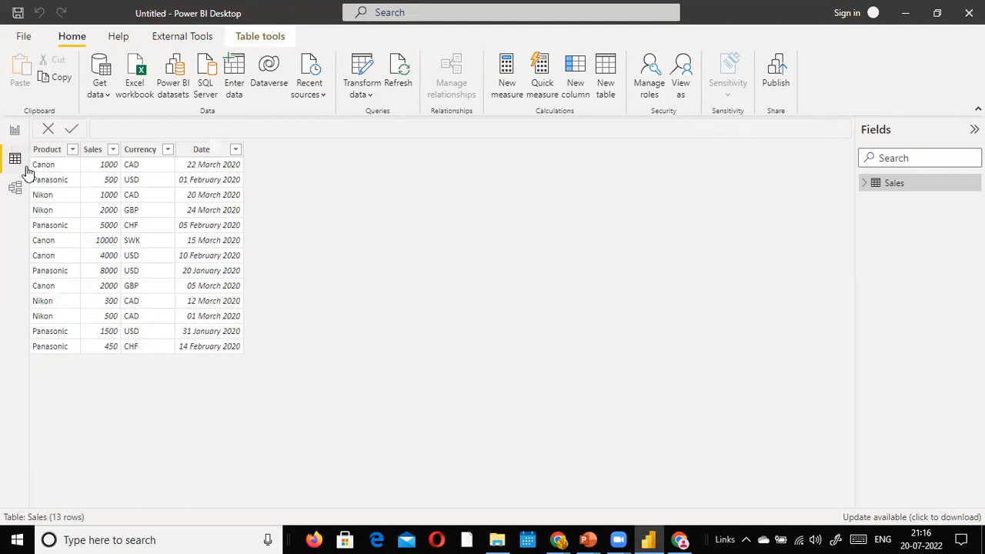
pyautogui.click(15, 130)
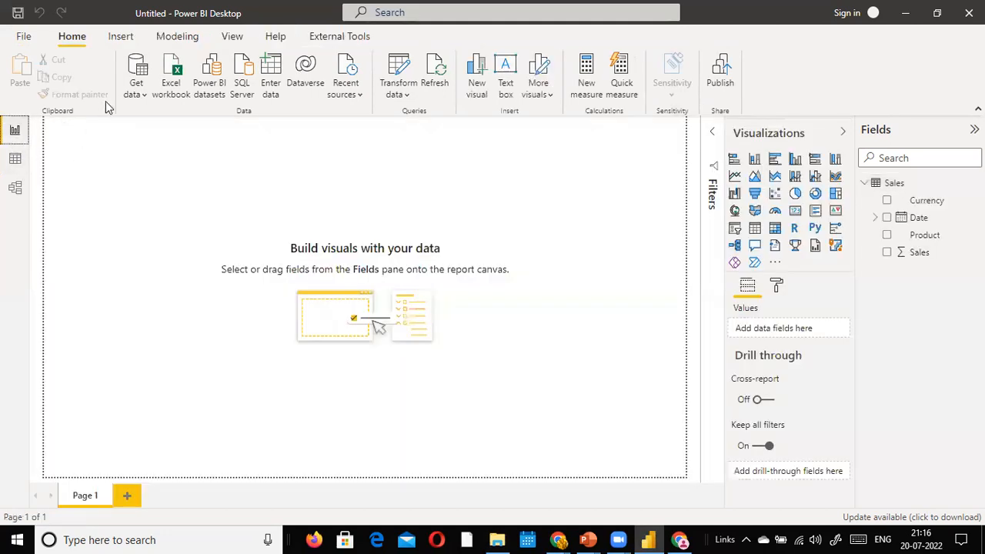
pyautogui.click(135, 91)
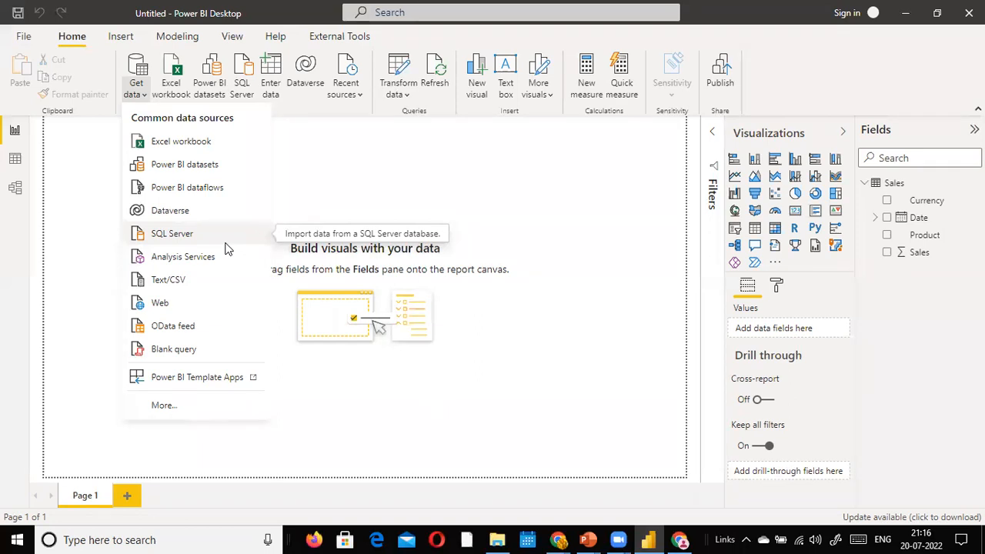
# Step: Import the latest-rates API URL copied from Chrome through Get data > Web
pyautogui.click(176, 305)
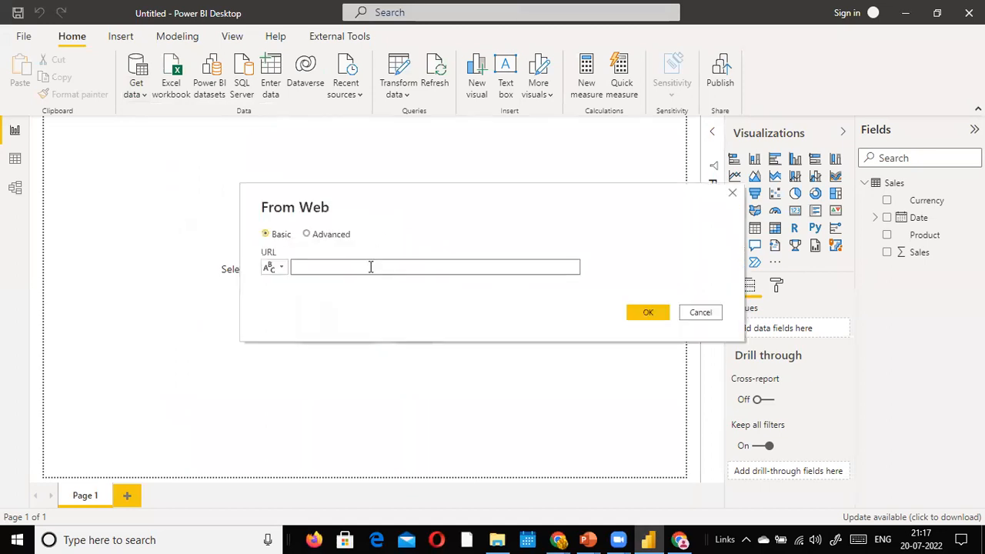
pyautogui.hotkey('alt', 'Tab')
pyautogui.press('Tab')
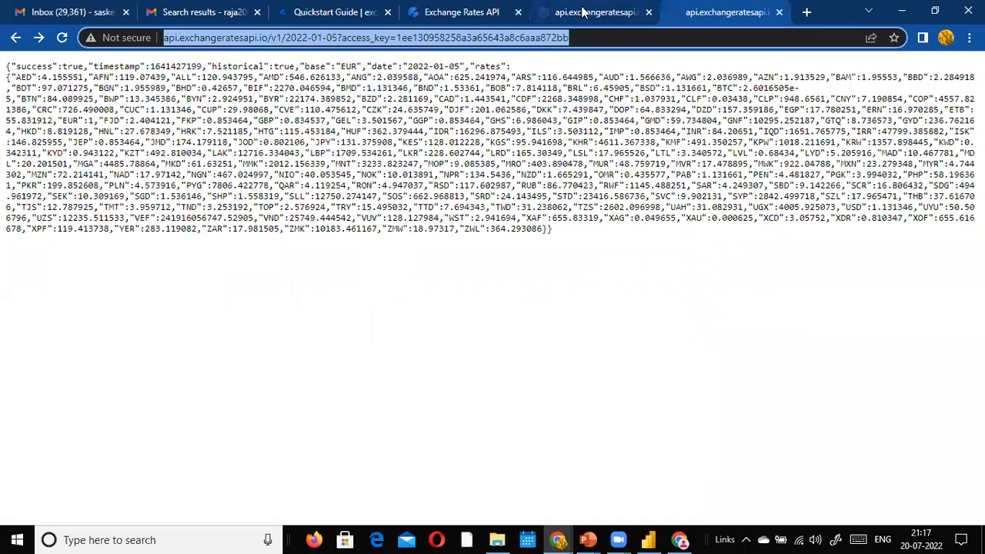
pyautogui.click(585, 14)
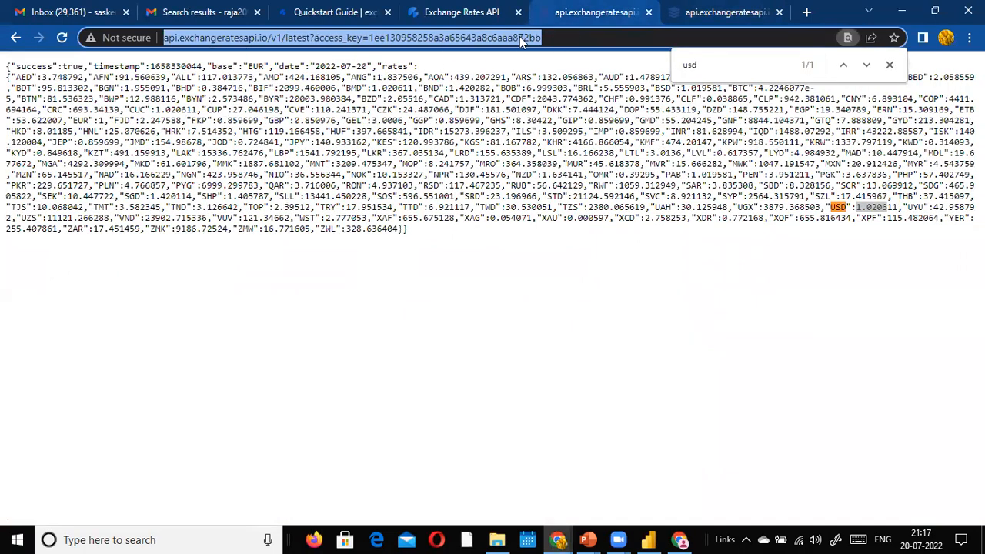
pyautogui.doubleClick(551, 35)
pyautogui.click(552, 35)
pyautogui.hotkey('ctrl', 'c')
pyautogui.hotkey('alt', 'Tab')
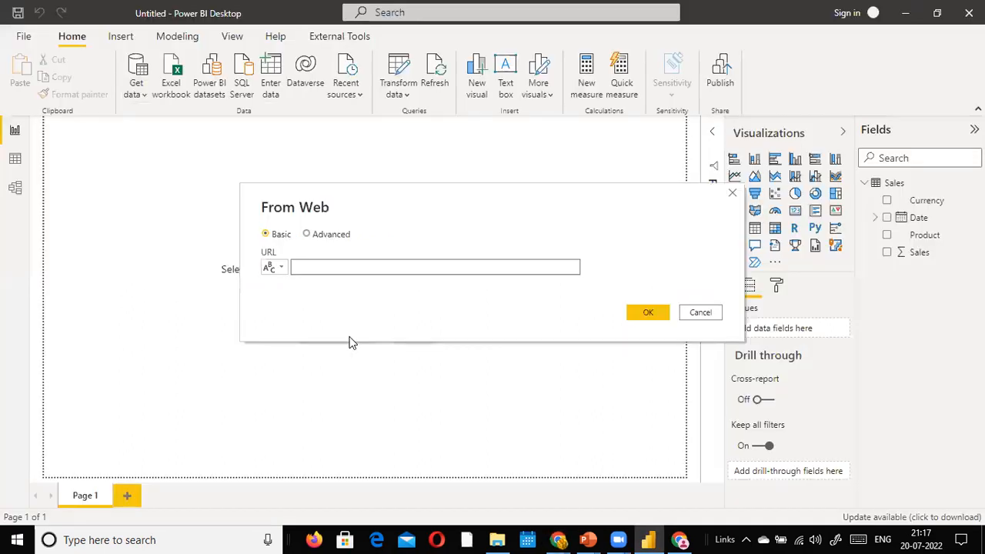
pyautogui.hotkey('ctrl', 'v')
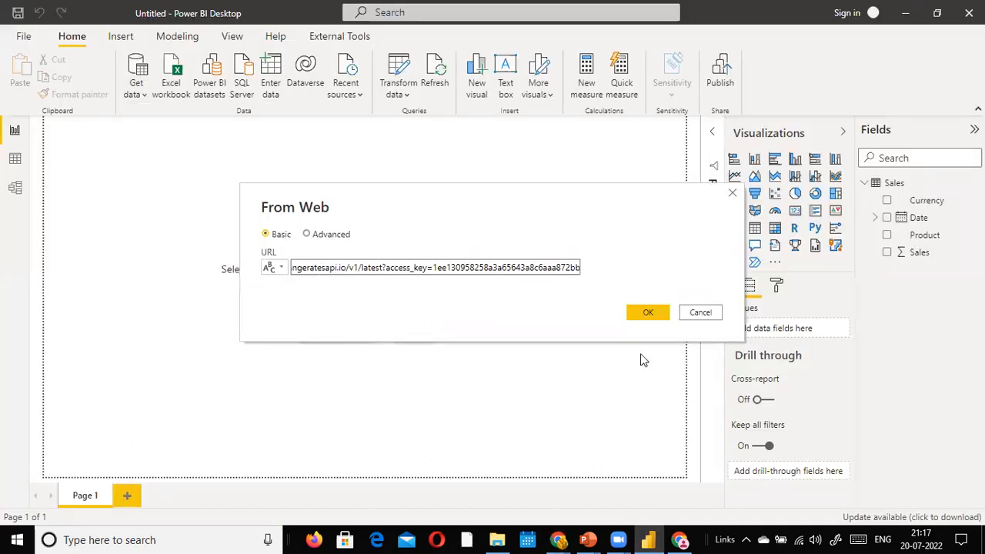
pyautogui.doubleClick(364, 267)
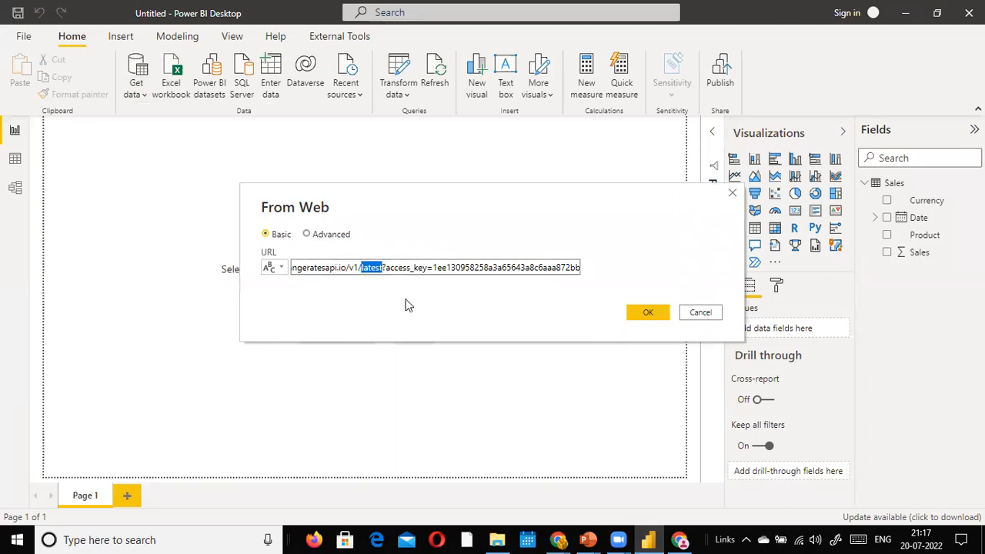
pyautogui.click(643, 315)
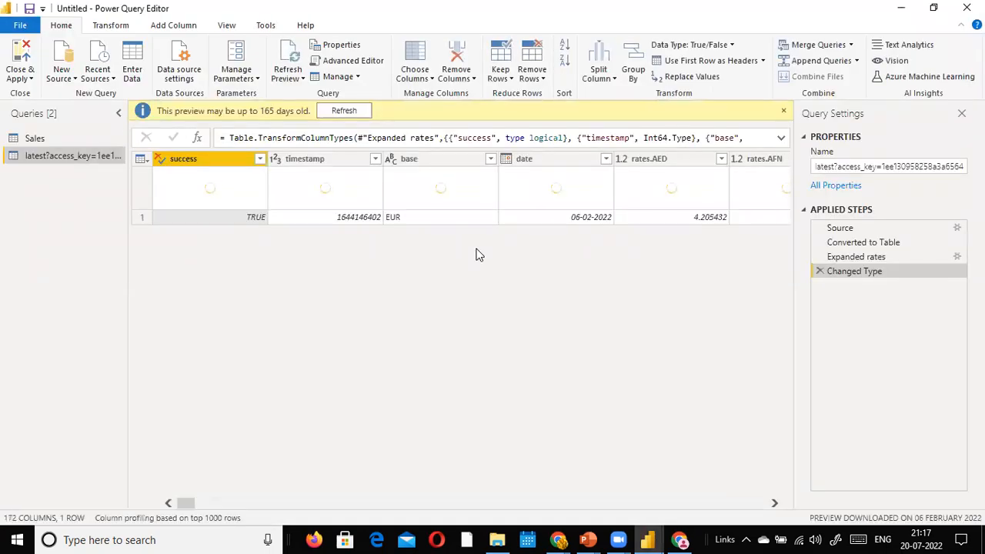
# Step: Refresh the rates preview and remove the success and timestamp columns
pyautogui.click(343, 111)
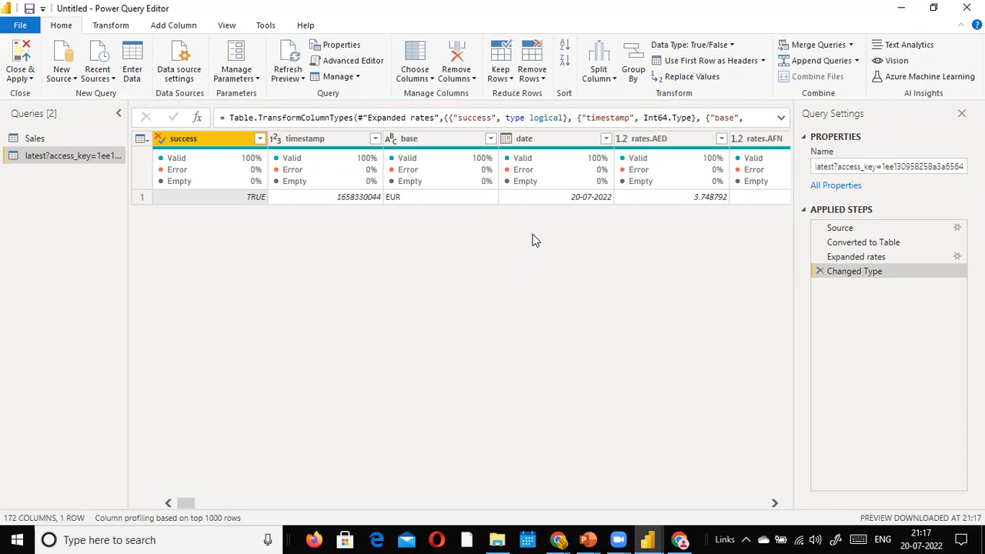
pyautogui.rightClick(206, 139)
pyautogui.click(246, 169)
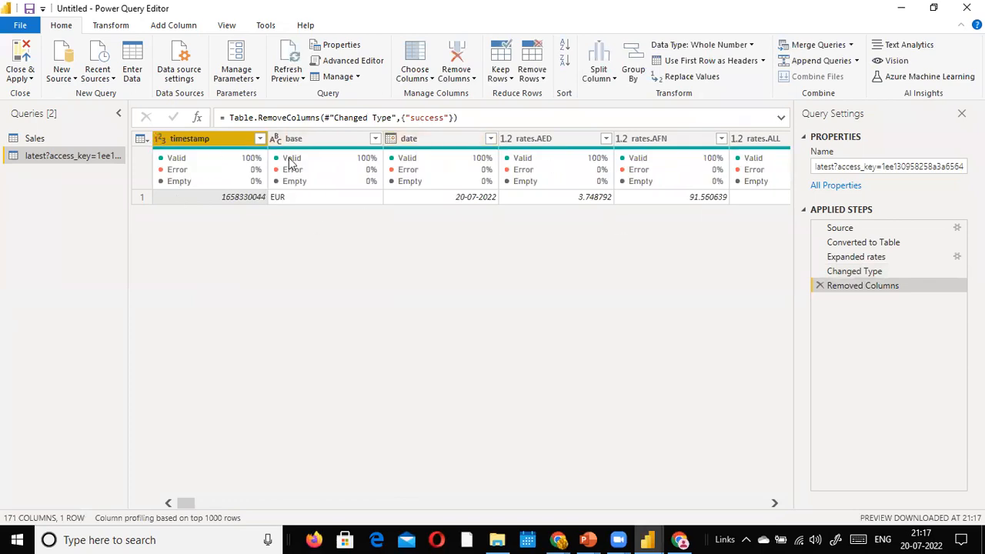
pyautogui.rightClick(219, 138)
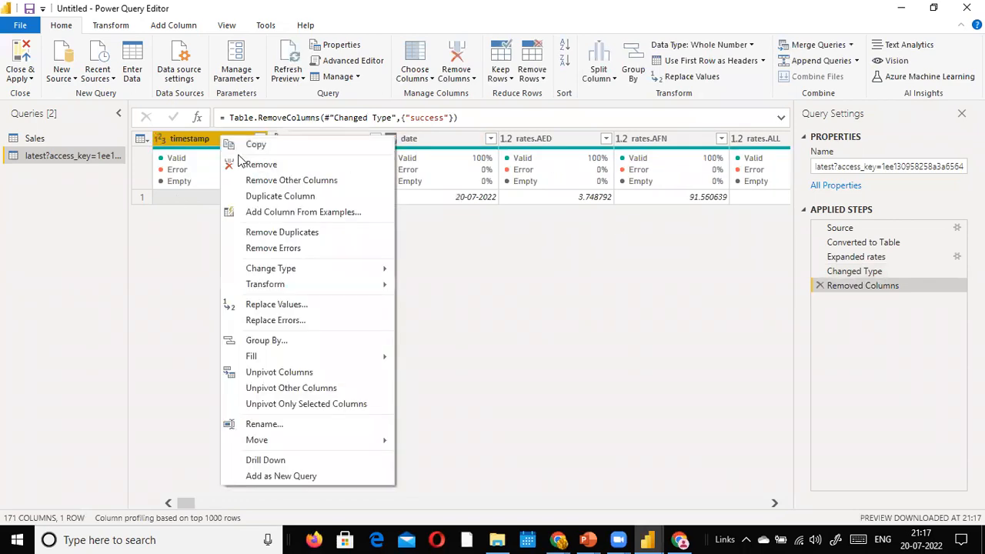
pyautogui.click(242, 166)
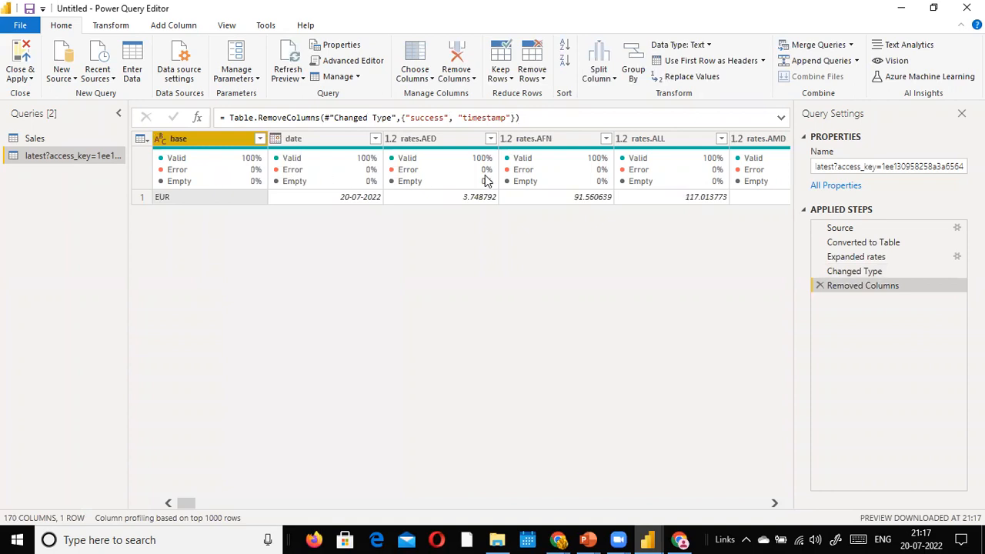
# Step: After checking the rates JSON in the browser, select base and date to unpivot the remaining columns
pyautogui.hotkey('alt', 'Tab')
pyautogui.hotkey('alt', 'Tab')
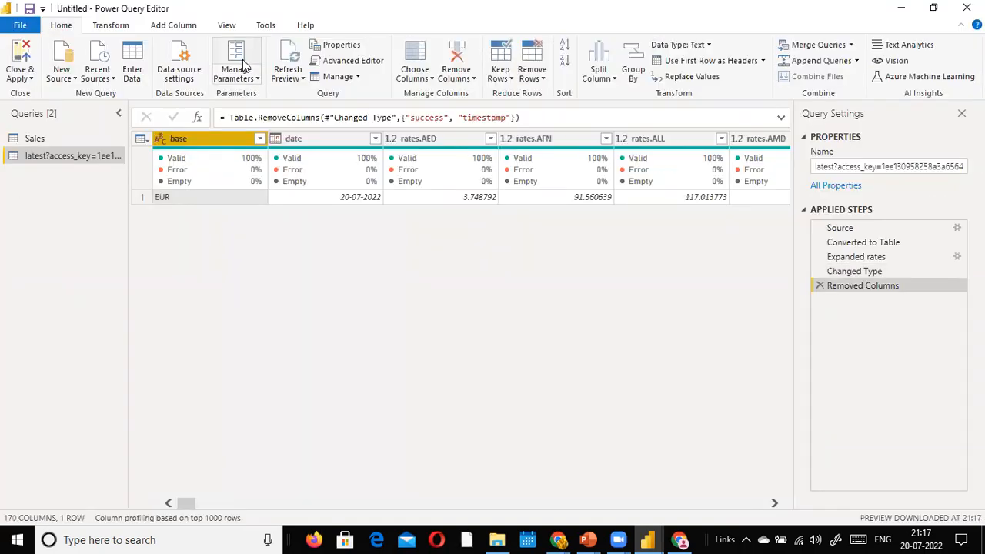
pyautogui.hotkey('alt', 'Tab')
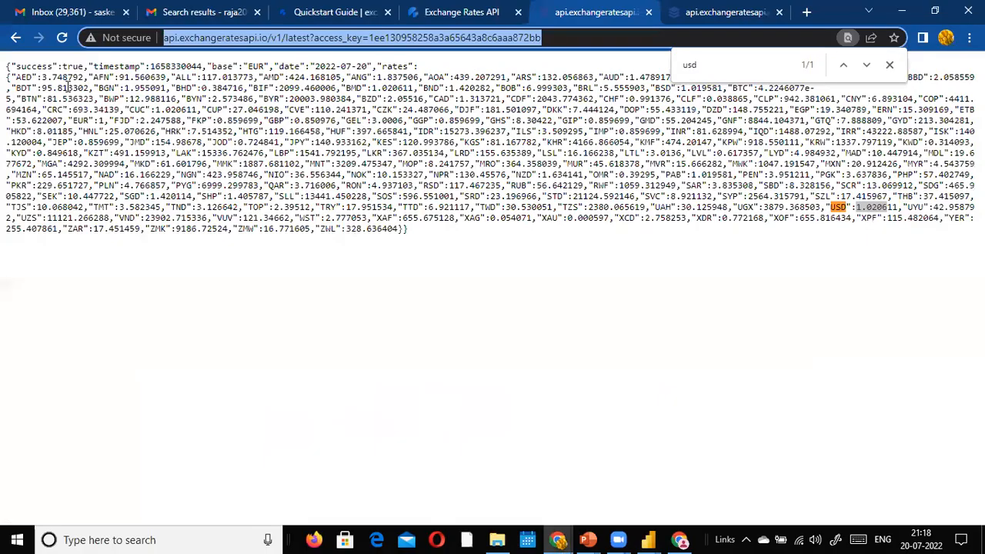
pyautogui.hotkey('ctrl', 'a')
pyautogui.hotkey('alt', 'Tab')
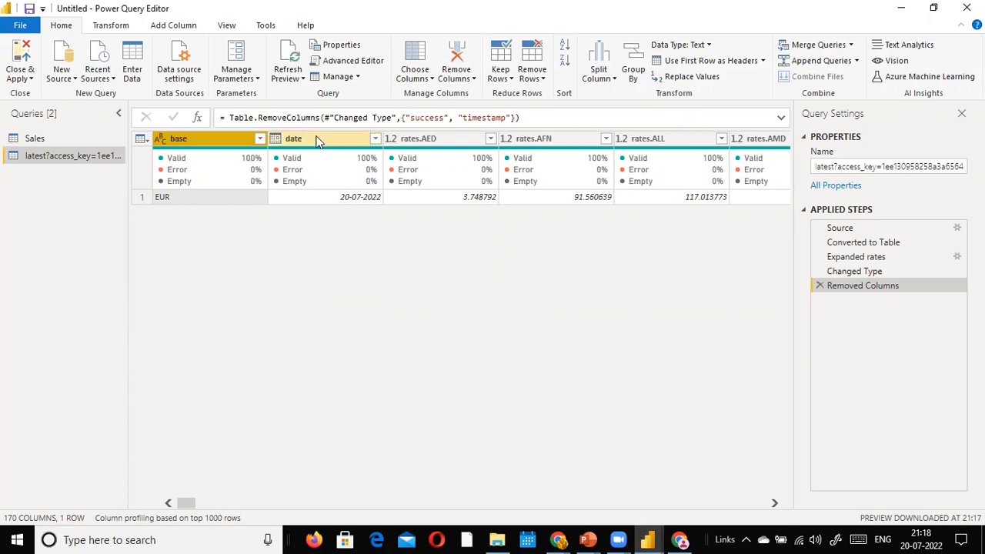
pyautogui.keyDown('ctrl'); pyautogui.click(296, 139); pyautogui.keyUp('ctrl')
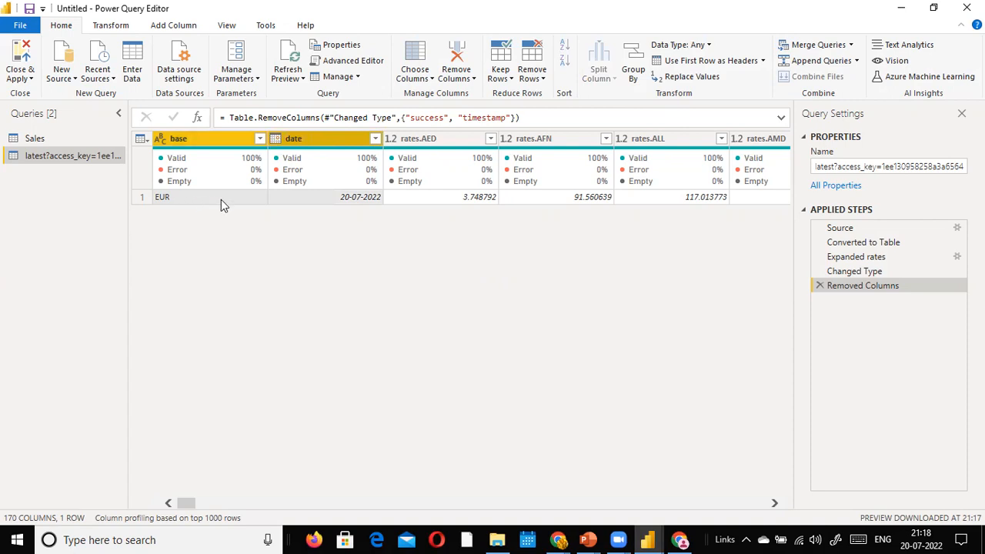
pyautogui.click(123, 26)
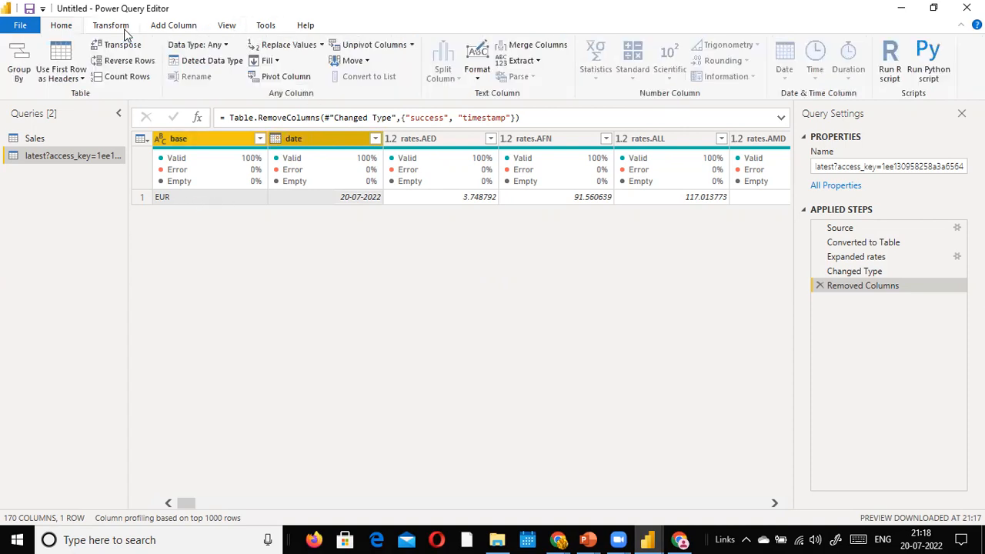
pyautogui.click(414, 45)
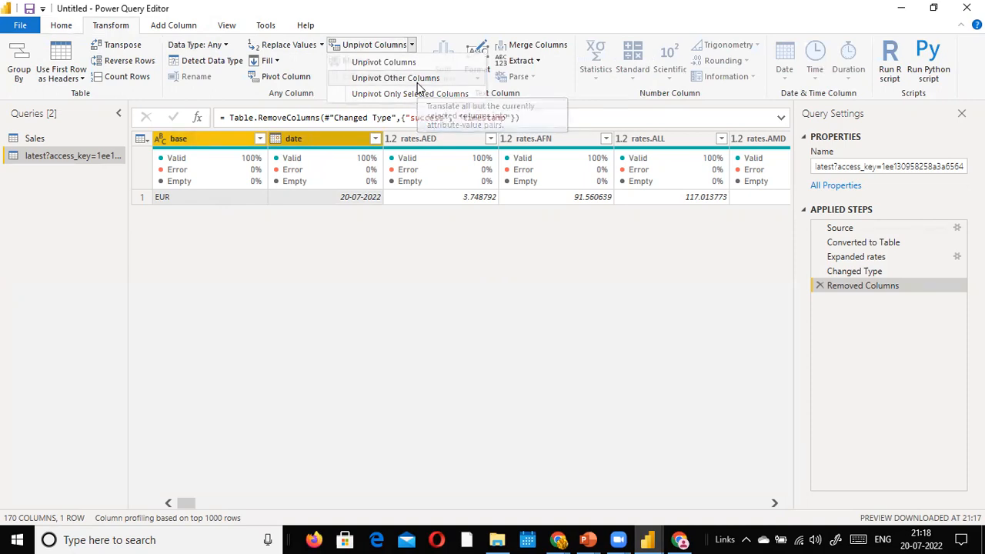
# Step: Unpivot the rate columns, then rename Attribute to Currencies and Value to ExchangeRate
pyautogui.click(417, 82)
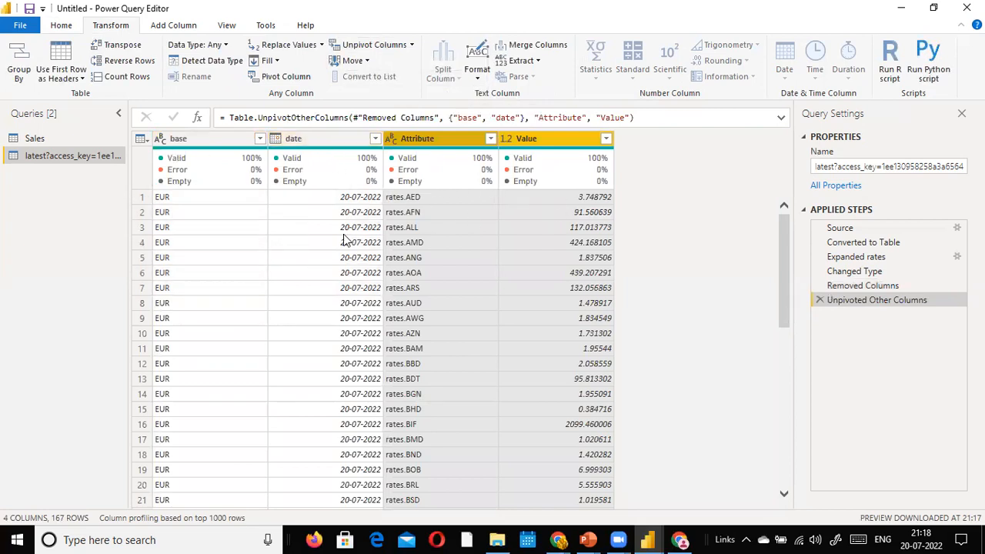
pyautogui.click(441, 140)
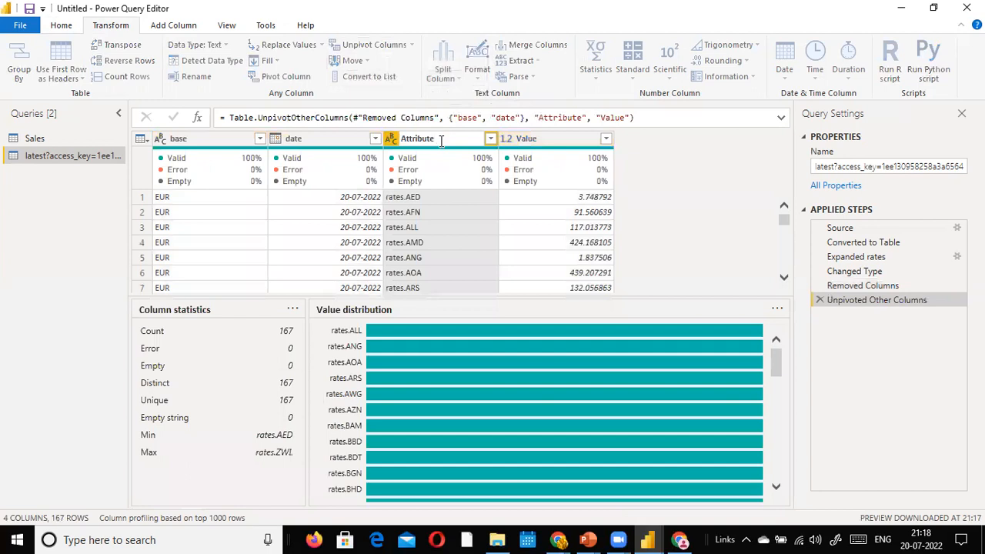
pyautogui.doubleClick(472, 137)
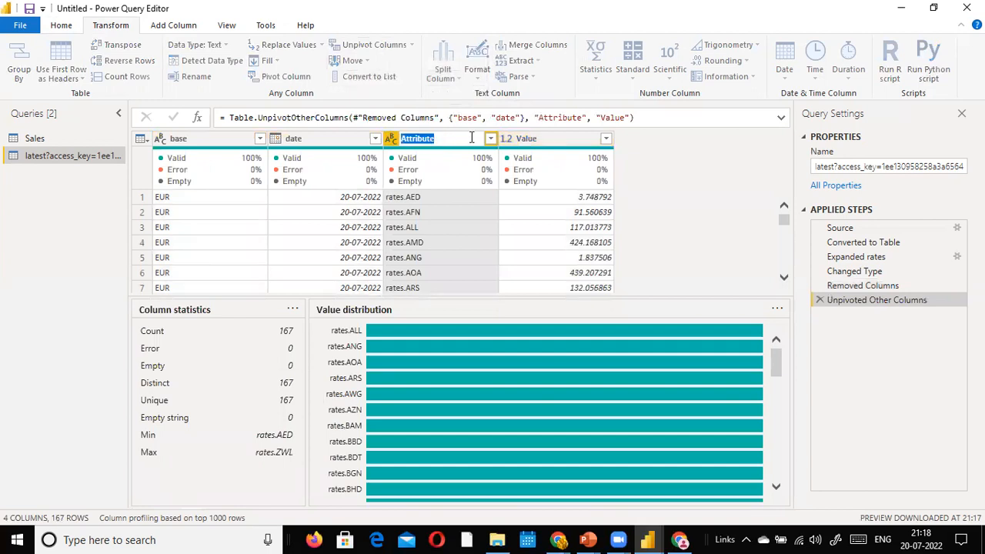
pyautogui.write('Currencies')
pyautogui.press('Return')
pyautogui.doubleClick(552, 138)
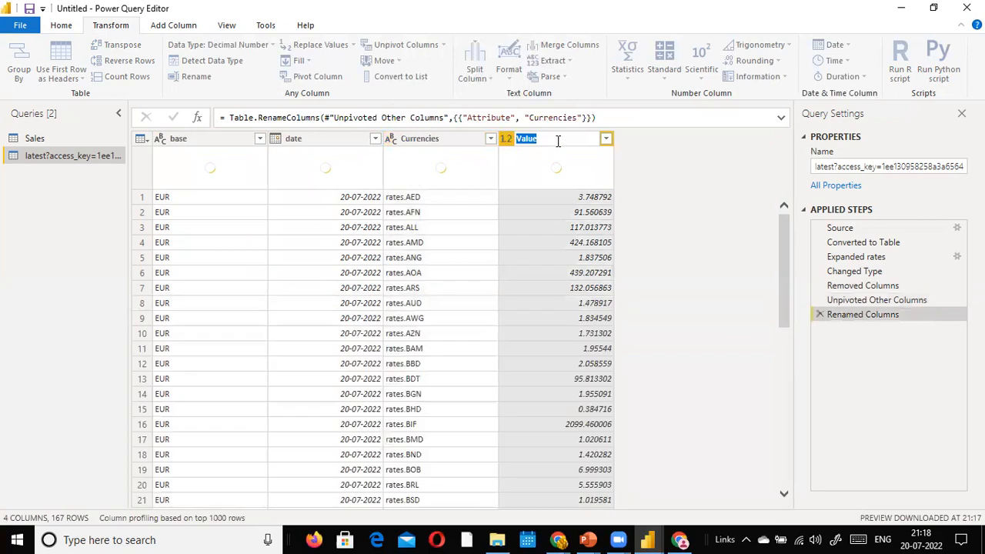
pyautogui.write('Exchange')
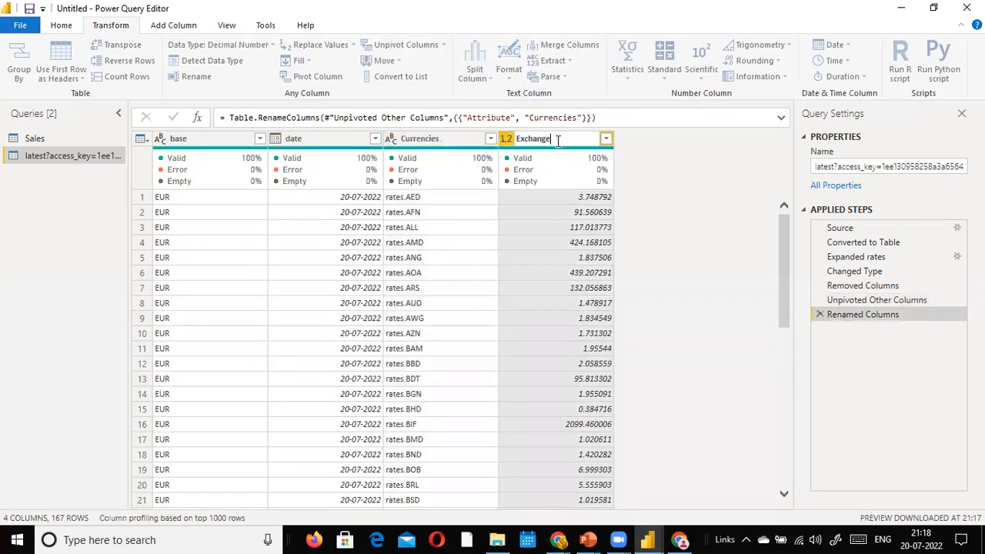
pyautogui.write('Rate')
pyautogui.click(700, 206)
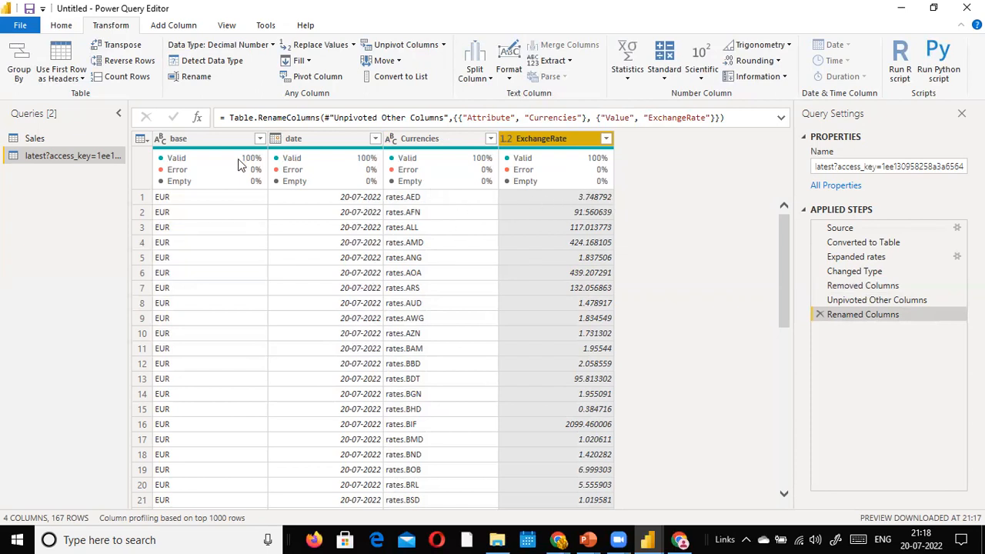
# Step: Remove the date column from the rates query
pyautogui.click(292, 138)
pyautogui.rightClick(292, 140)
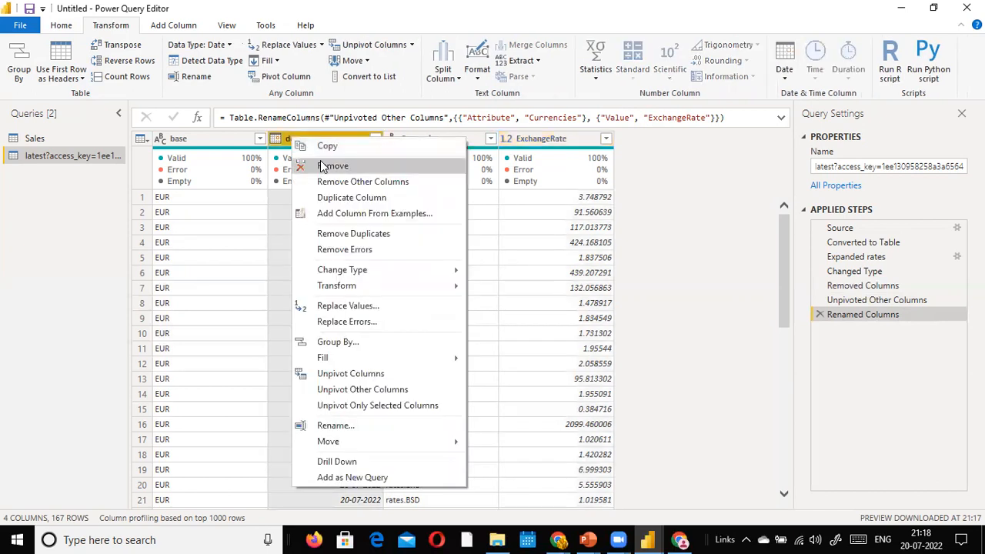
pyautogui.click(325, 165)
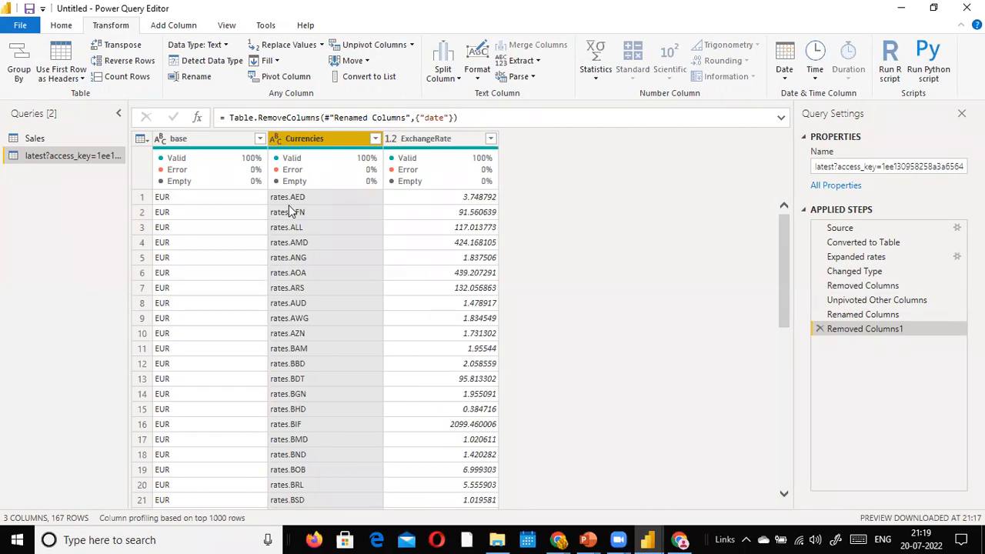
# Step: Replace 'rates.' with nothing in the Currencies values, then view the Sales query
pyautogui.rightClick(301, 144)
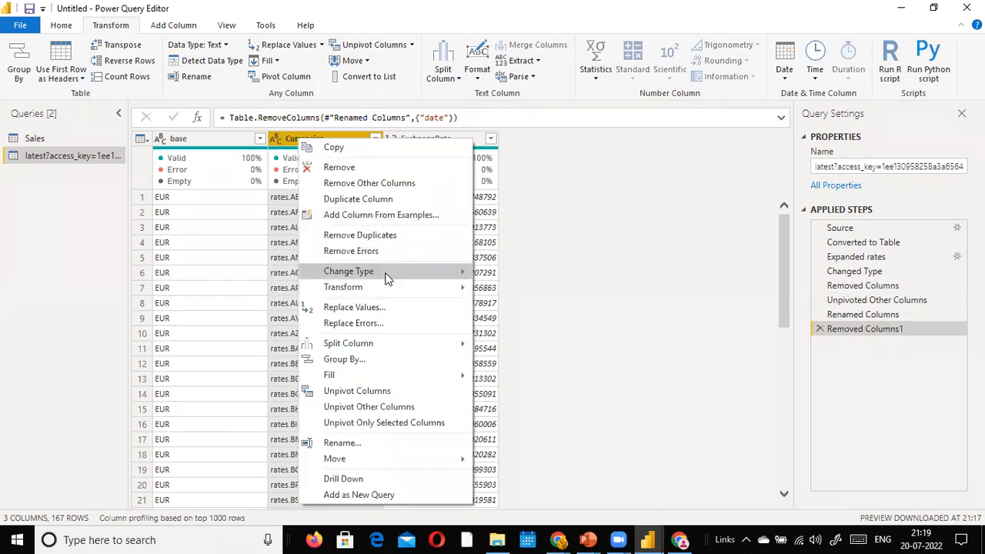
pyautogui.click(586, 180)
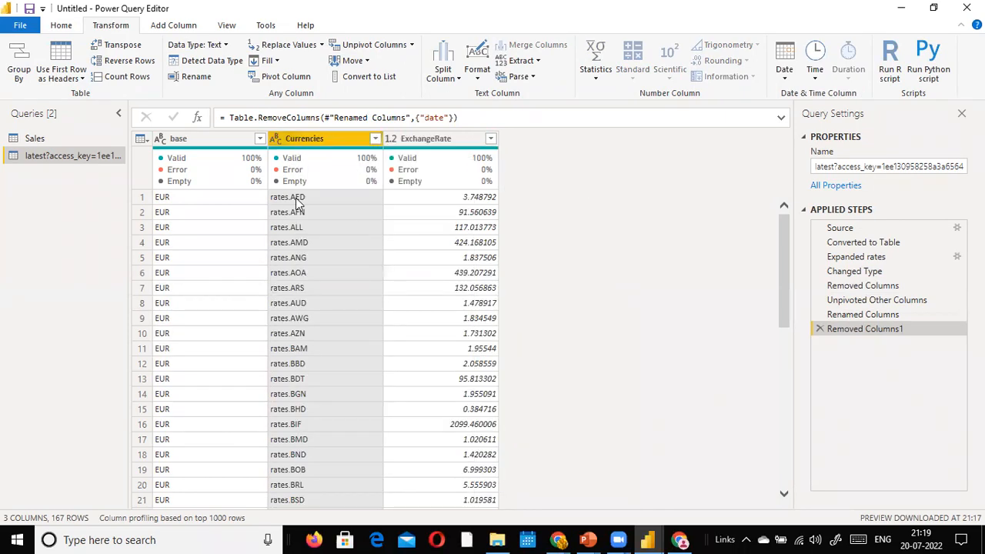
pyautogui.rightClick(308, 146)
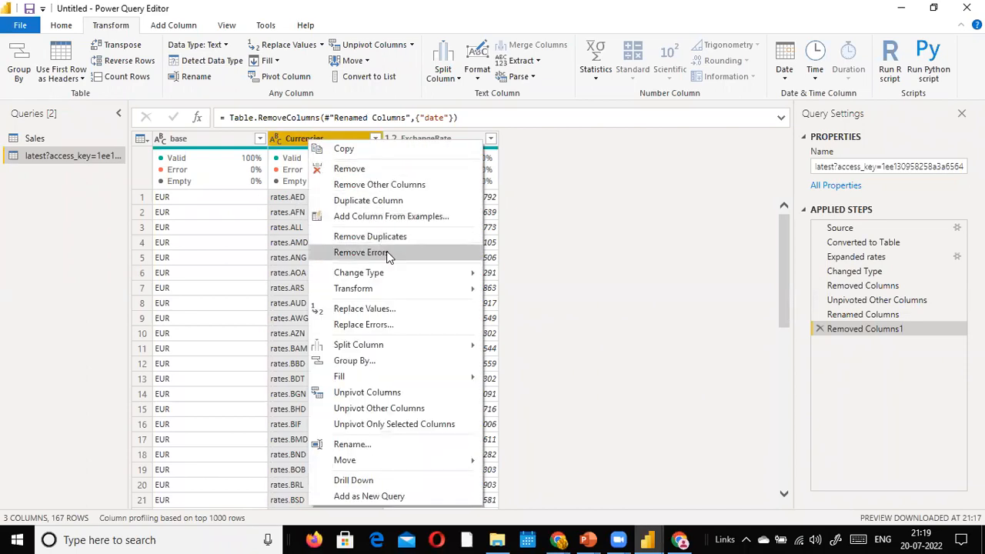
pyautogui.click(399, 308)
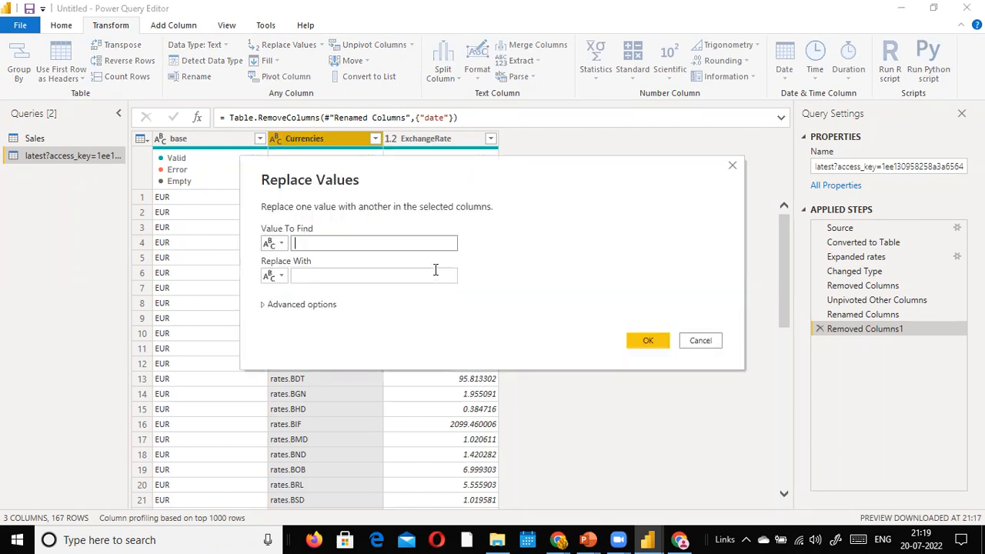
pyautogui.write('rates.')
pyautogui.click(438, 276)
pyautogui.click(648, 343)
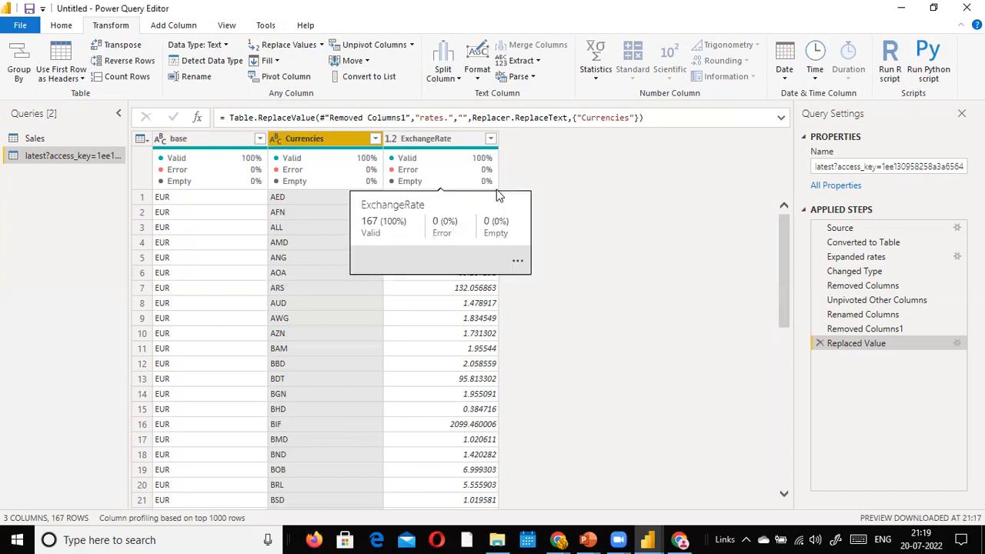
pyautogui.click(34, 138)
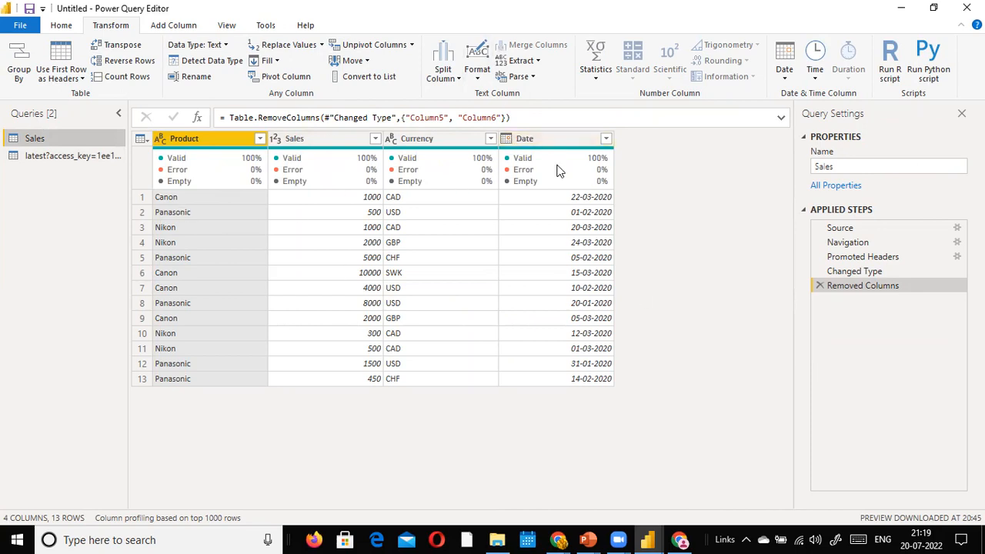
# Step: Switch back to the exchange-rate query and glance at the exchange-rate API page
pyautogui.moveTo(559, 171)
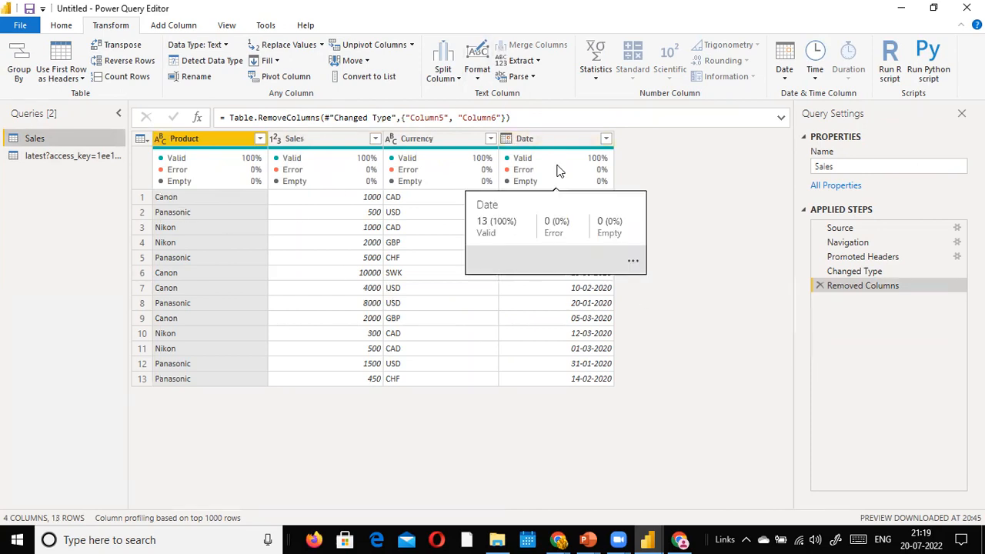
pyautogui.click(111, 157)
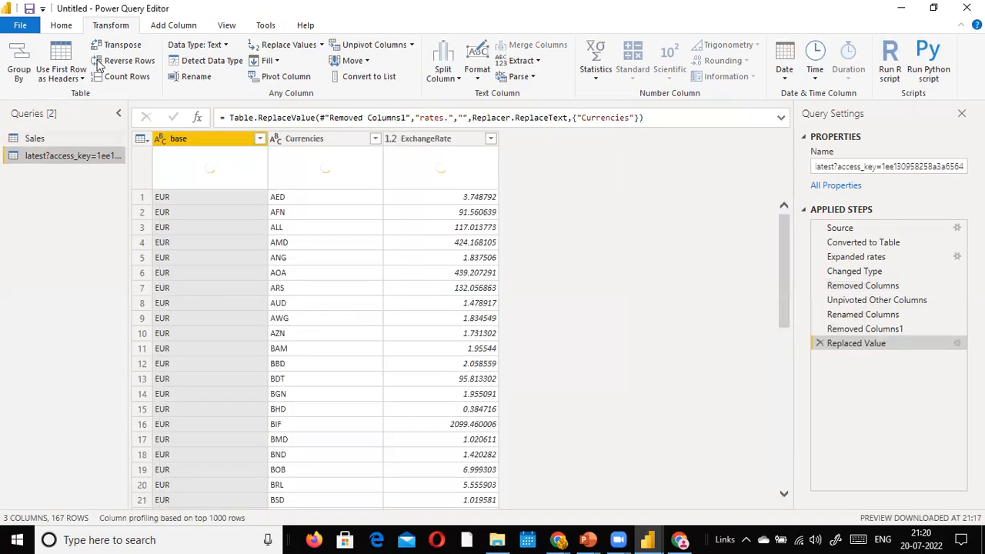
pyautogui.click(63, 27)
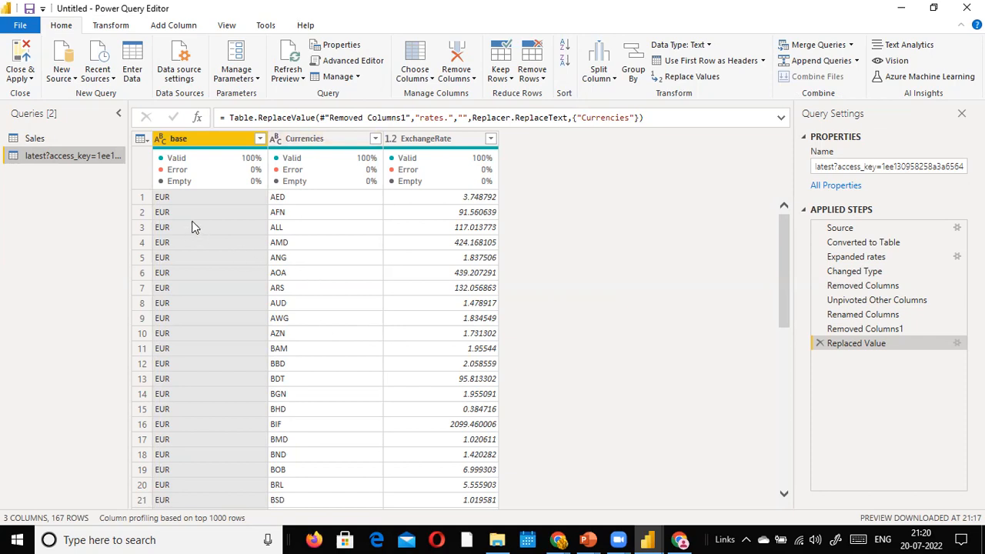
pyautogui.hotkey('alt', 'Tab')
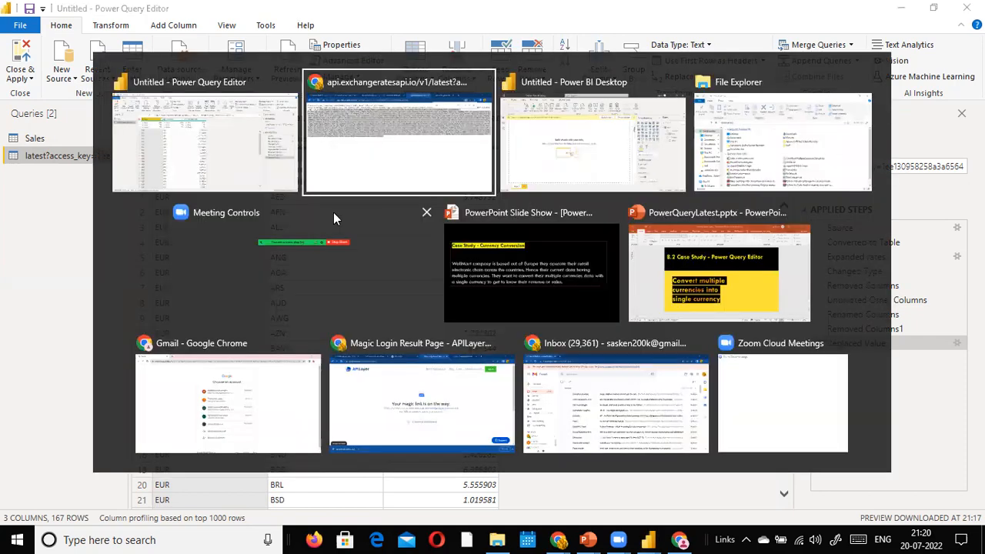
pyautogui.hotkey('alt', 'Tab')
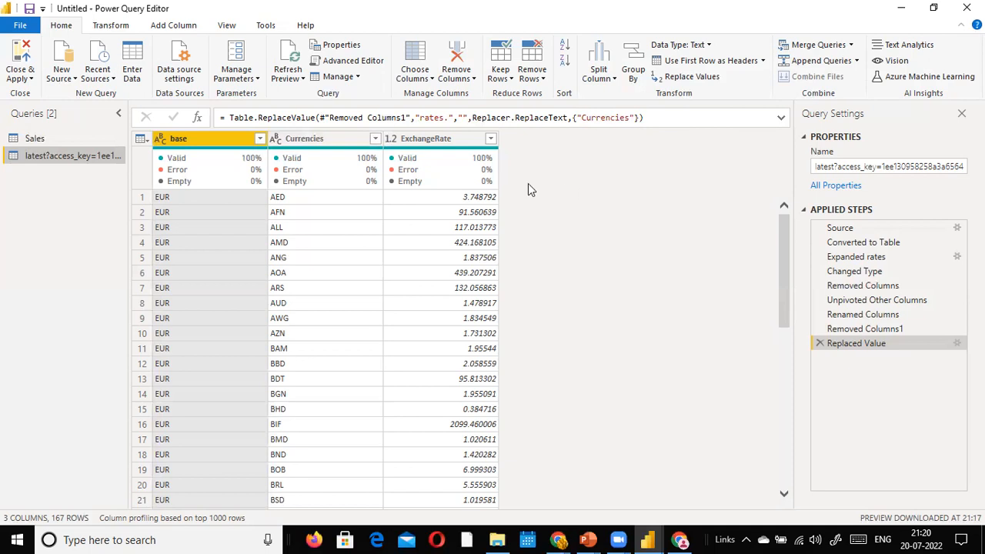
# Step: Step through Removed Columns1, Renamed Columns and Replaced Value, ending on the final table
pyautogui.click(872, 330)
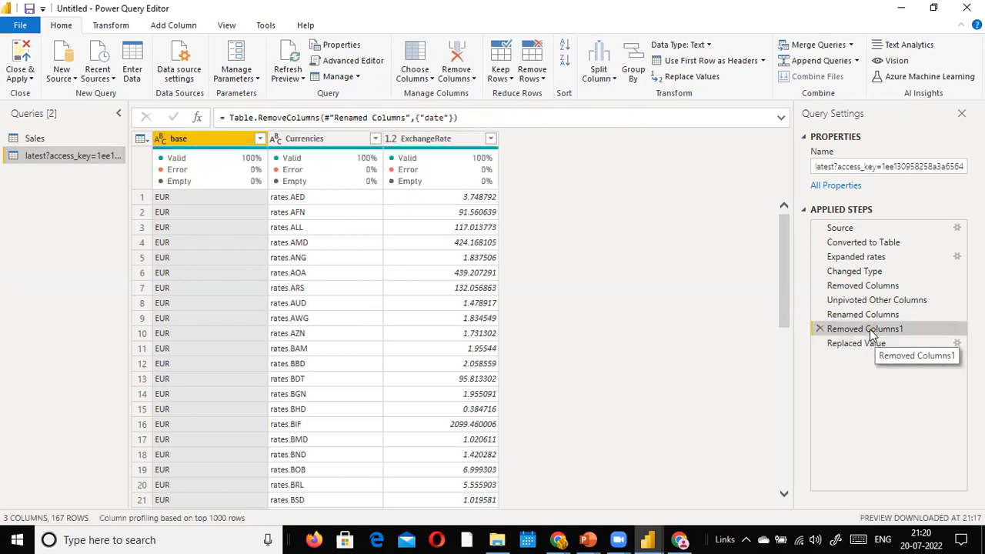
pyautogui.click(849, 315)
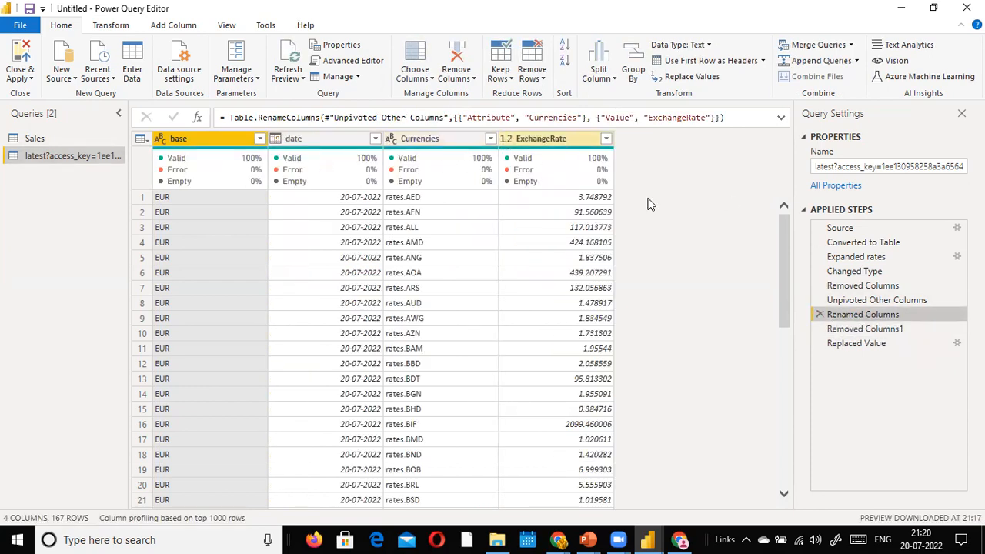
pyautogui.click(867, 344)
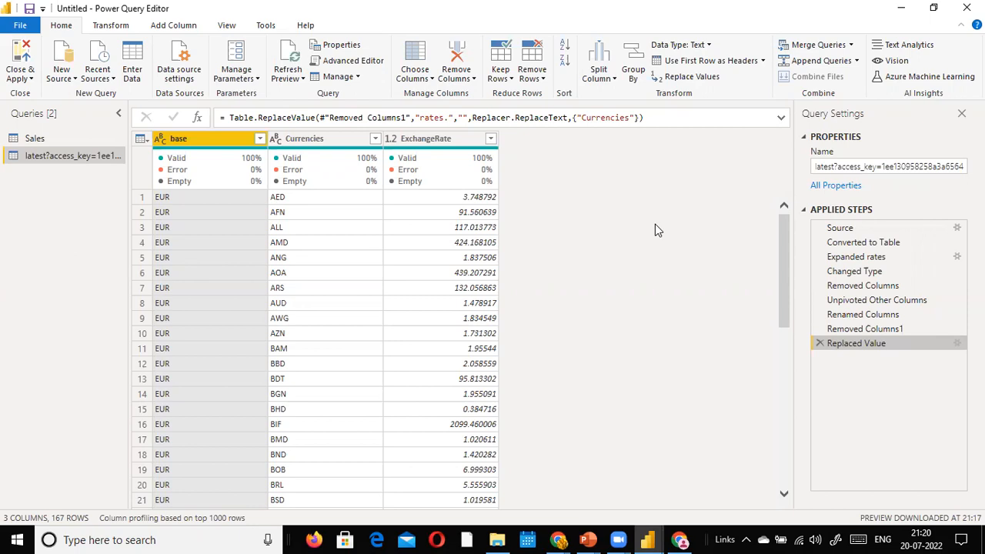
pyautogui.click(227, 26)
# Step: In the Advanced Editor, add '(Date as text) =>' as a new first line above let
pyautogui.click(437, 65)
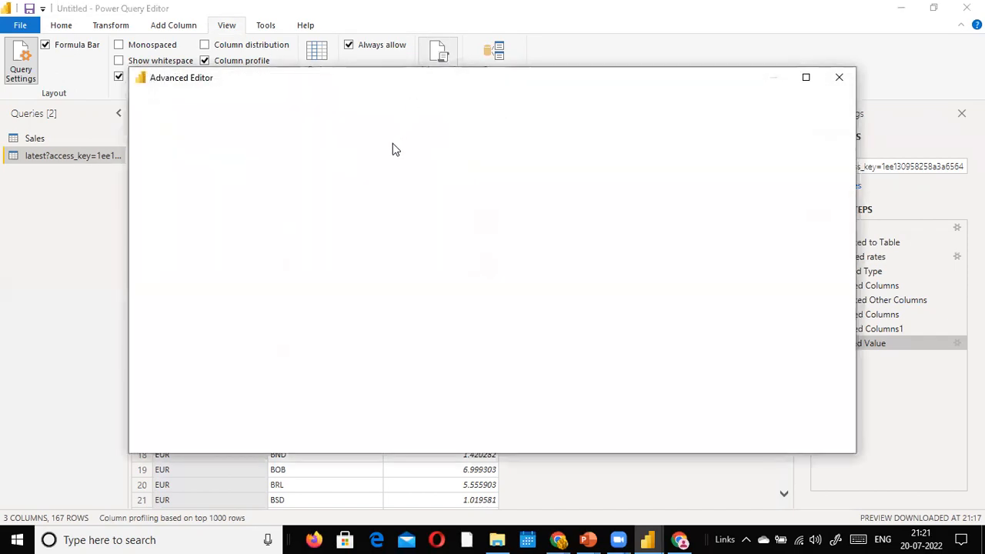
pyautogui.click(368, 309)
pyautogui.hotkey('ctrl', 'Home')
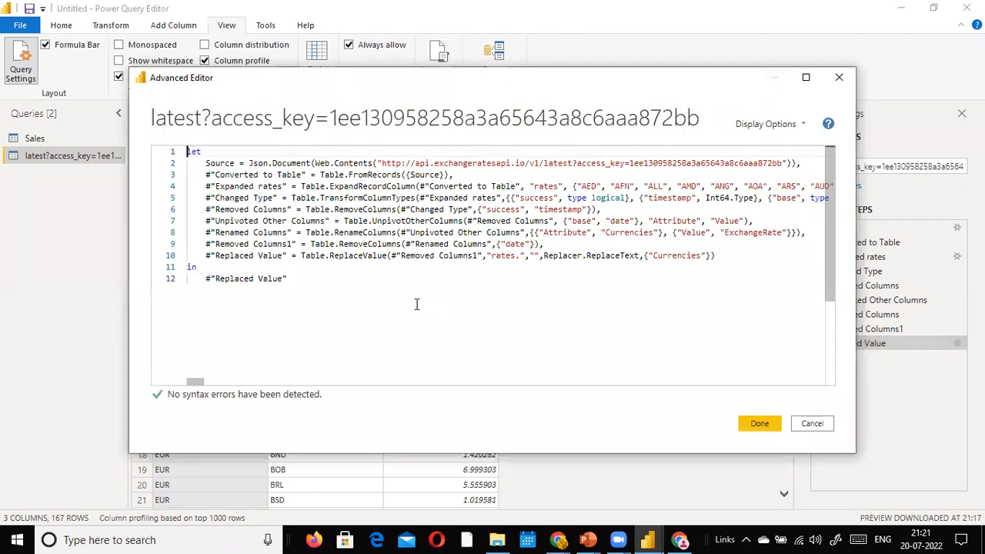
pyautogui.press('Return')
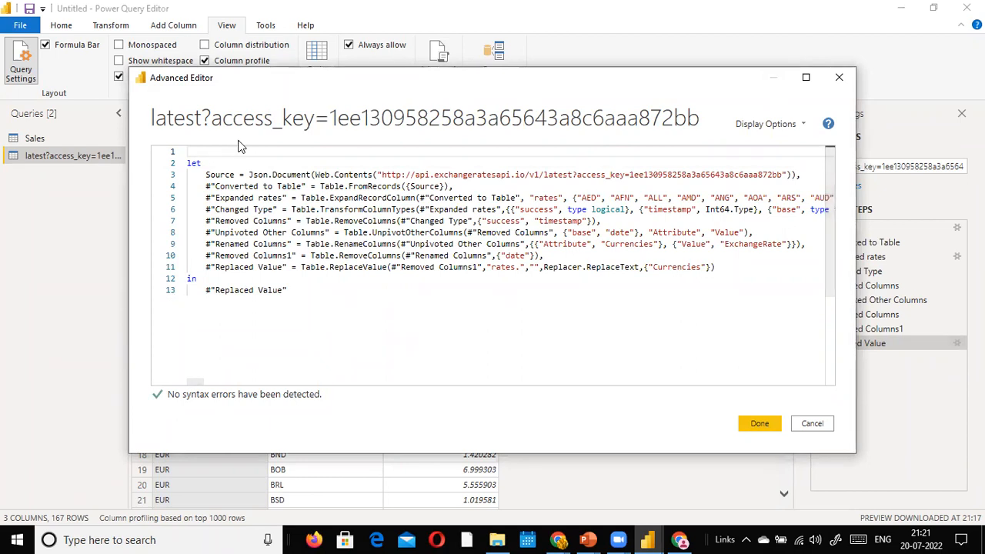
pyautogui.write('(Dat')
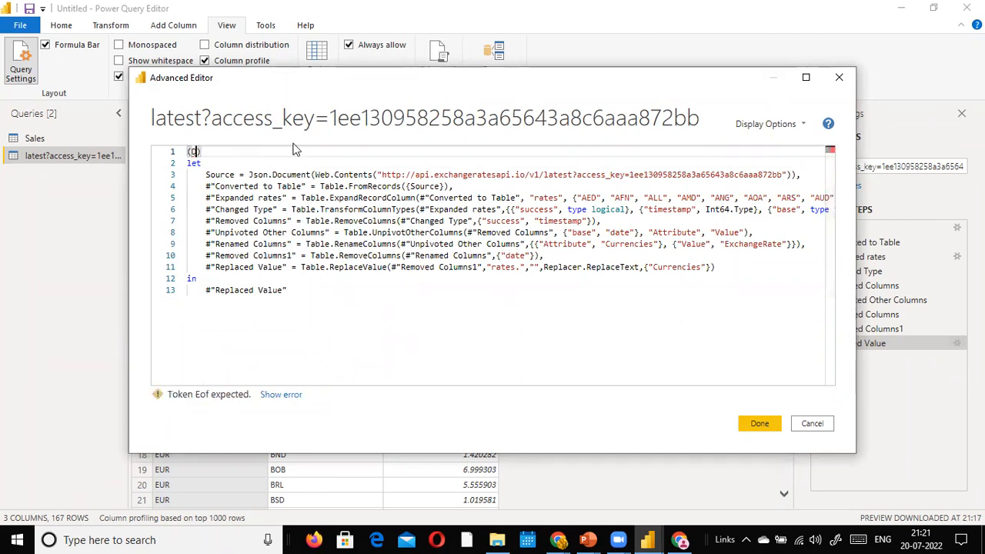
pyautogui.write('e as tetx')
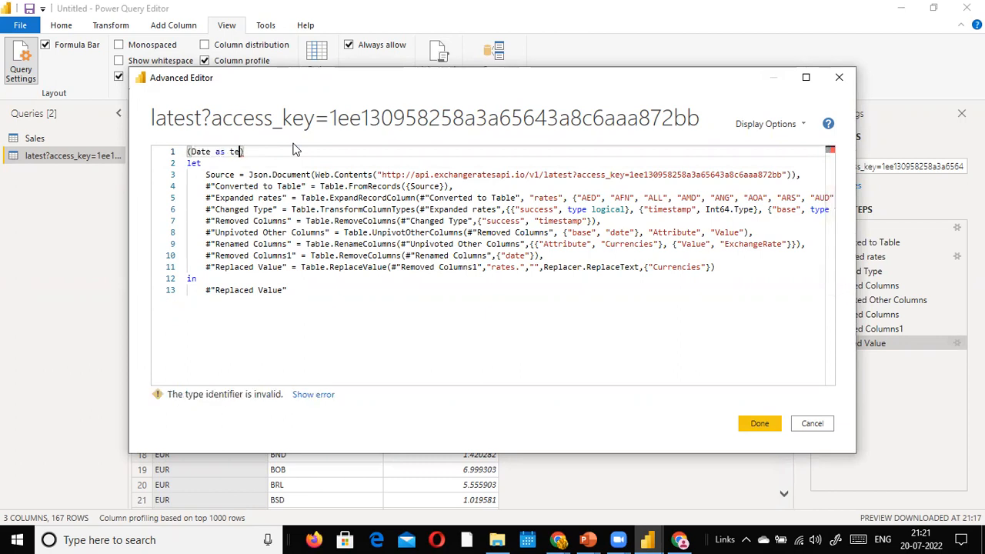
pyautogui.press('BackSpace')
pyautogui.press('BackSpace')
pyautogui.write('xt  ) =')
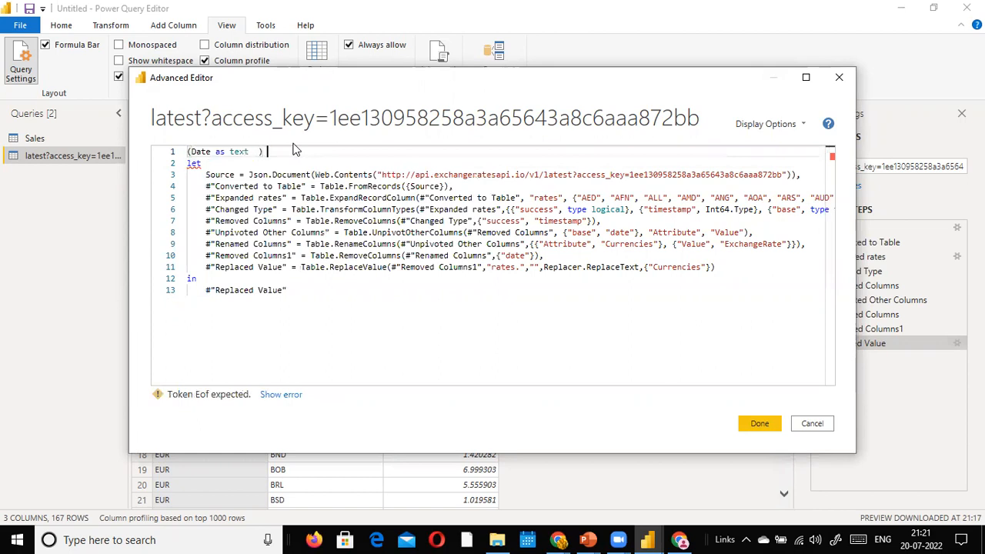
pyautogui.write('>')
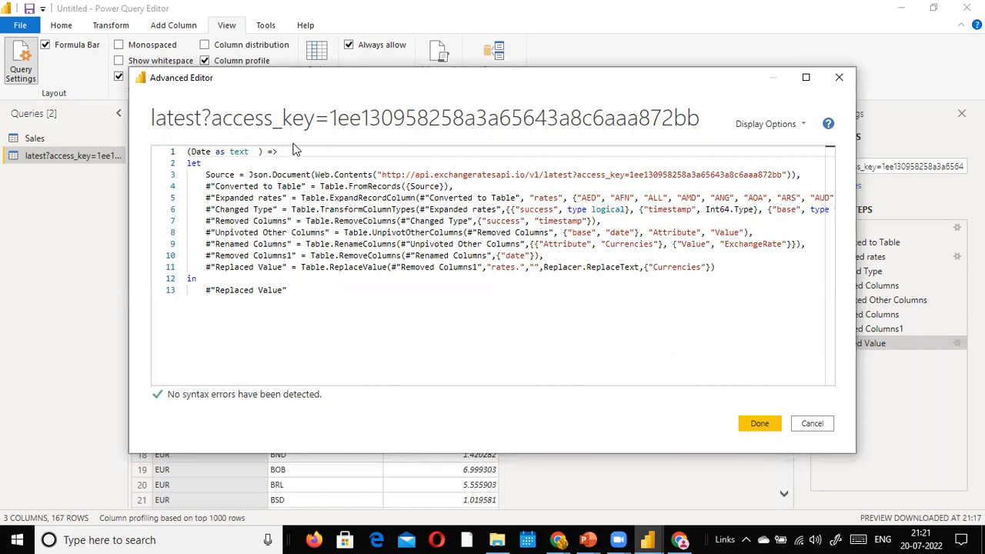
pyautogui.click(550, 183)
pyautogui.click(543, 174)
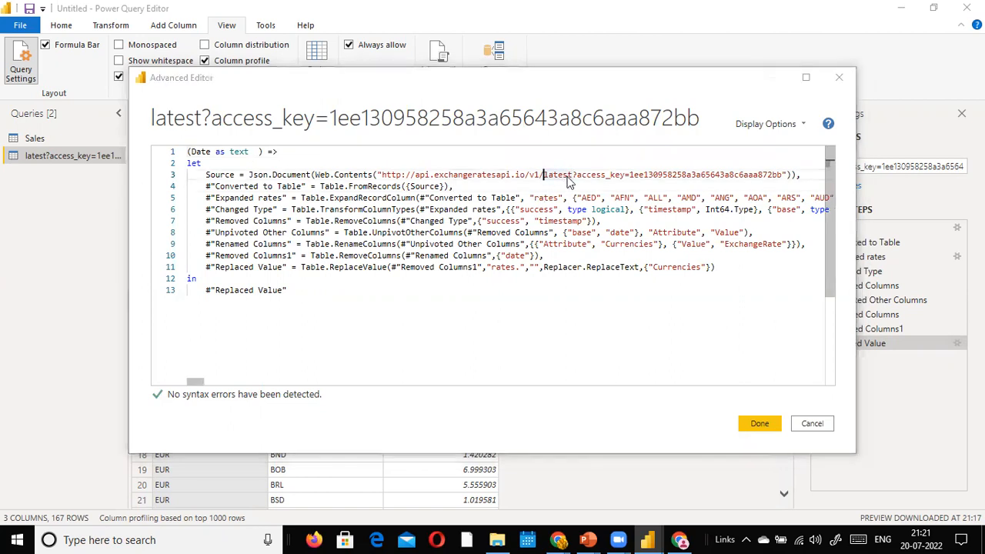
pyautogui.hotkey('alt', 'Tab')
pyautogui.hotkey('alt', 'Tab')
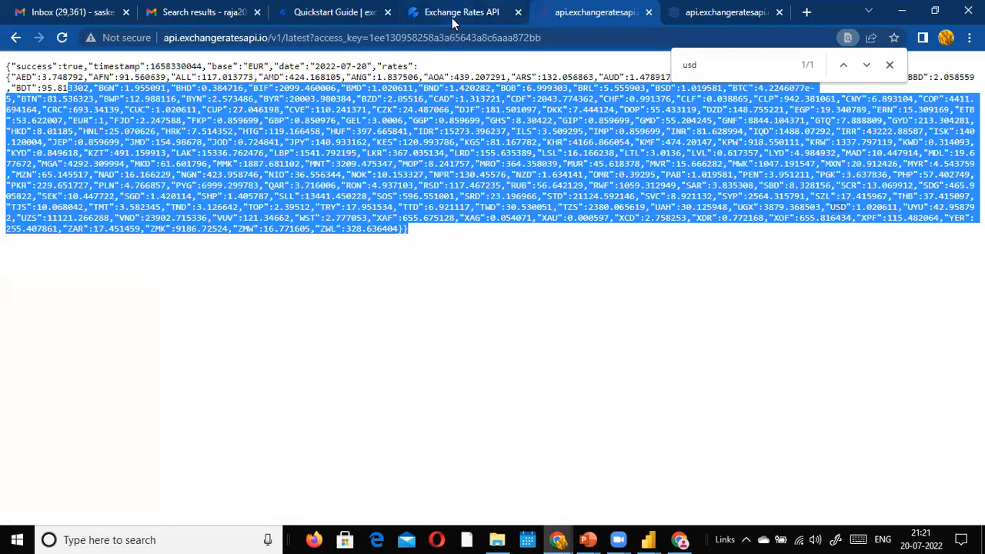
# Step: Open the historical rates tab and highlight the date 2022-01-05 in its URL
pyautogui.click(457, 18)
pyautogui.click(700, 15)
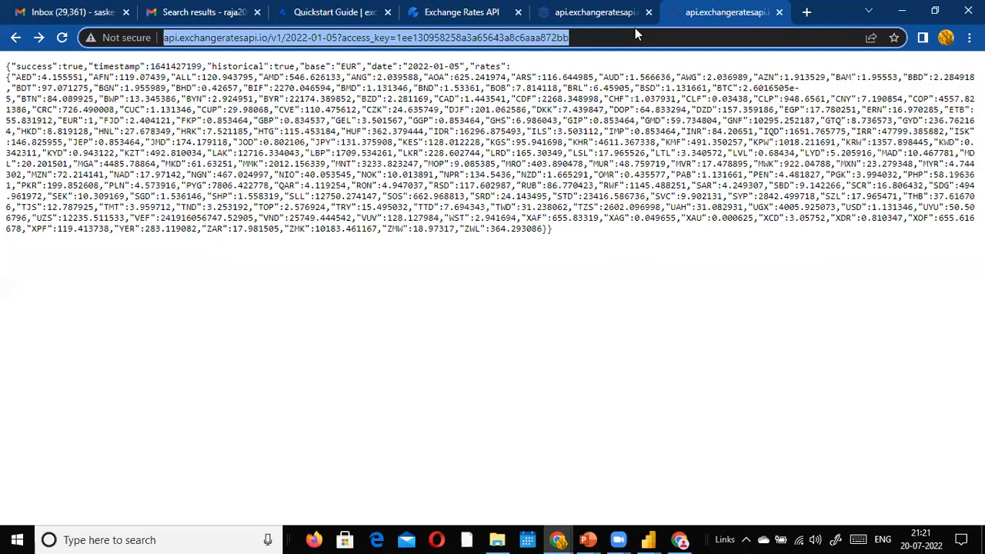
pyautogui.moveTo(286, 39); pyautogui.dragTo(338, 38)
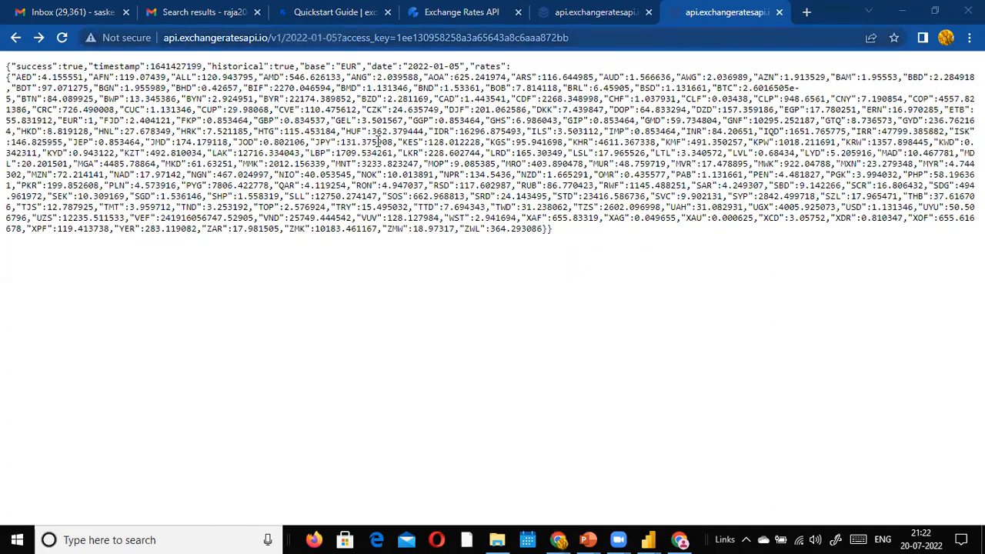
# Step: Insert " & Date & " just before latest in the Source URL
pyautogui.click(648, 539)
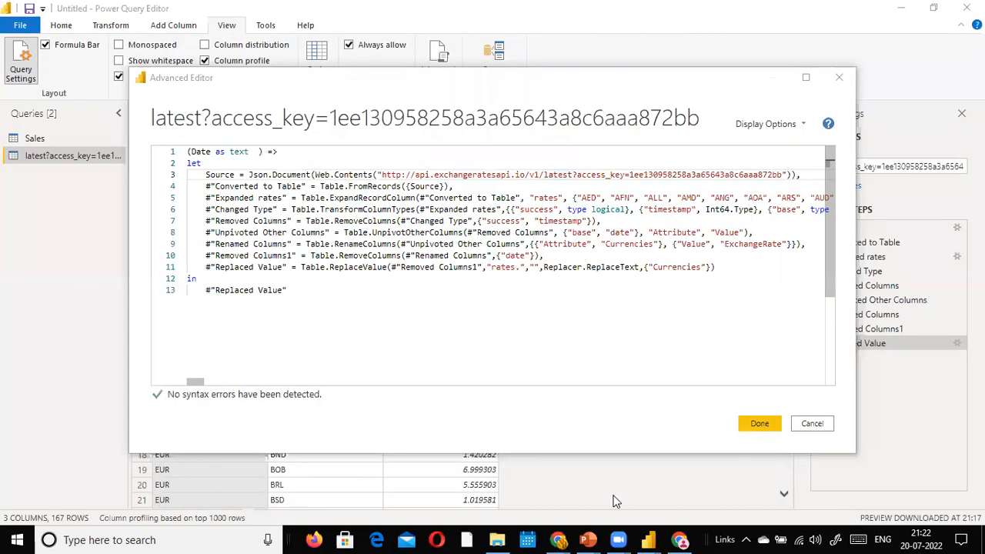
pyautogui.click(579, 174)
pyautogui.press('Left')
pyautogui.press('Left')
pyautogui.press('Left')
pyautogui.press('Left')
pyautogui.press('Left')
pyautogui.press('Left')
pyautogui.press('Left')
pyautogui.press('Left')
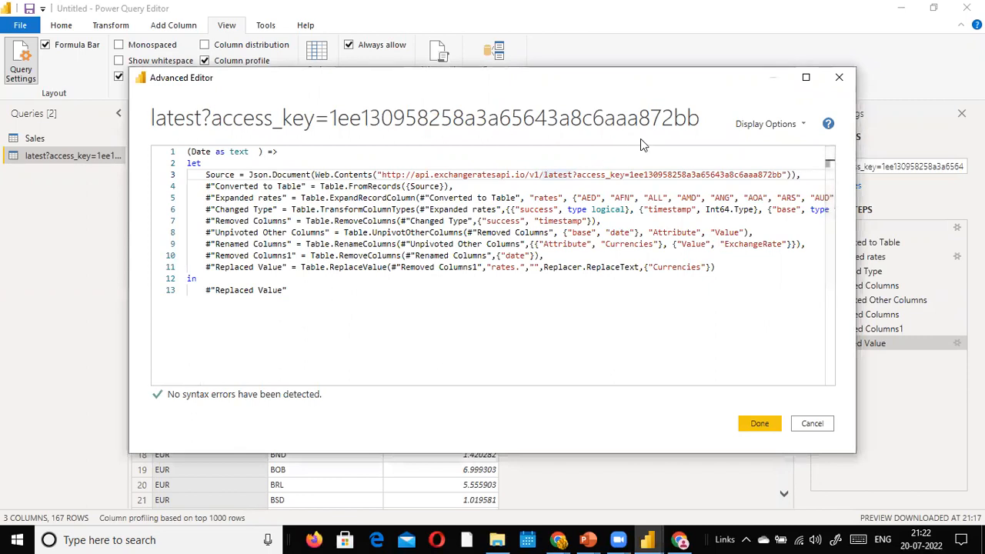
pyautogui.write('"')
pyautogui.write(' &')
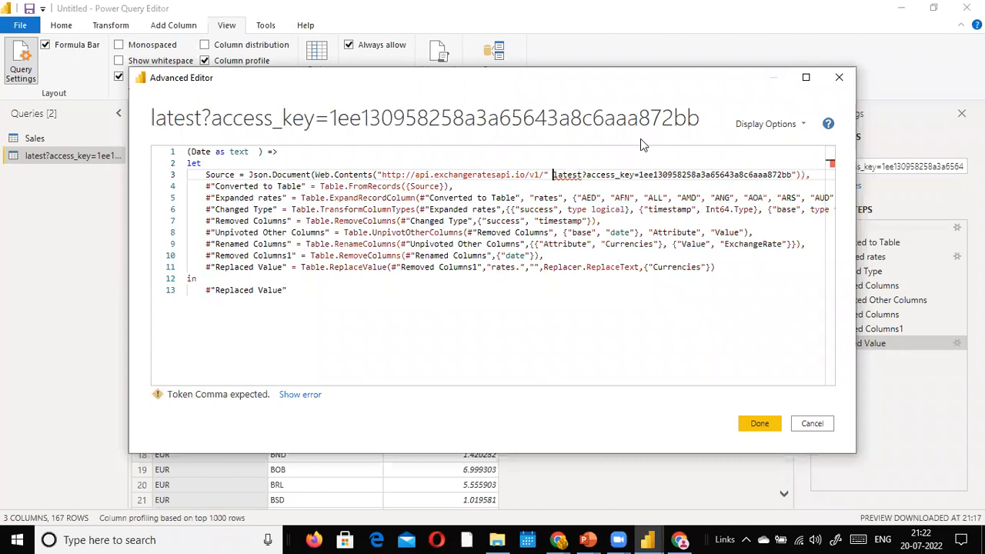
pyautogui.write(' Date ')
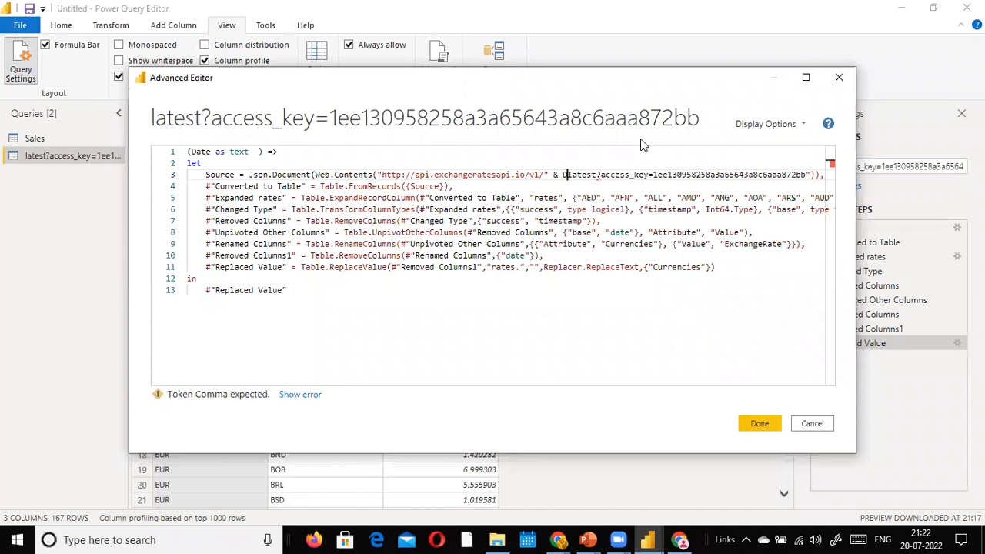
pyautogui.write('& ')
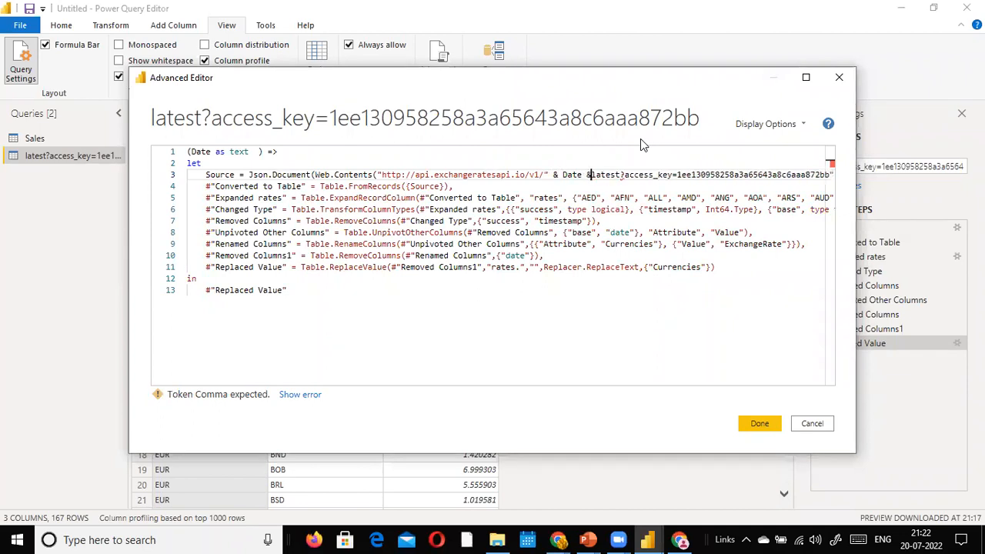
pyautogui.write('"')
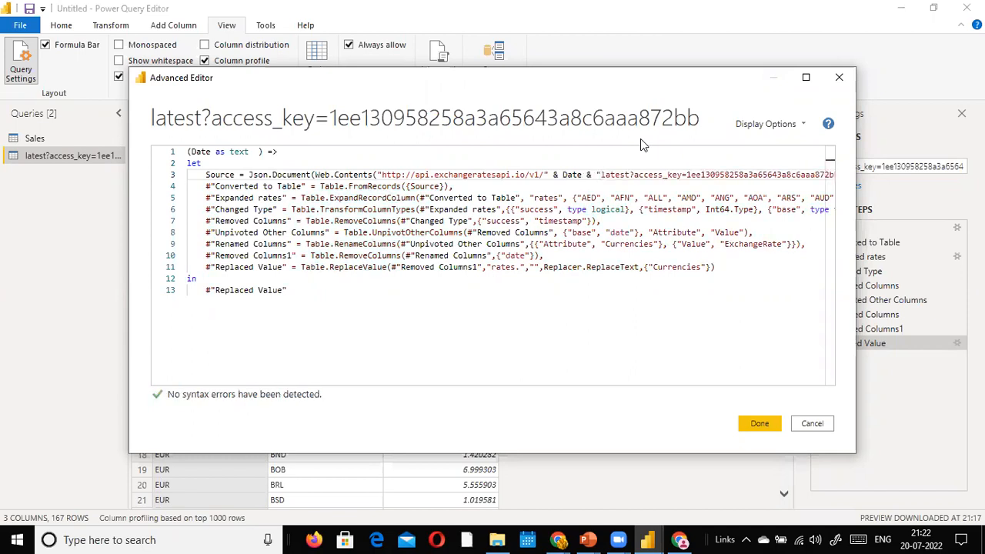
pyautogui.click(206, 151)
pyautogui.moveTo(211, 152); pyautogui.dragTo(164, 154)
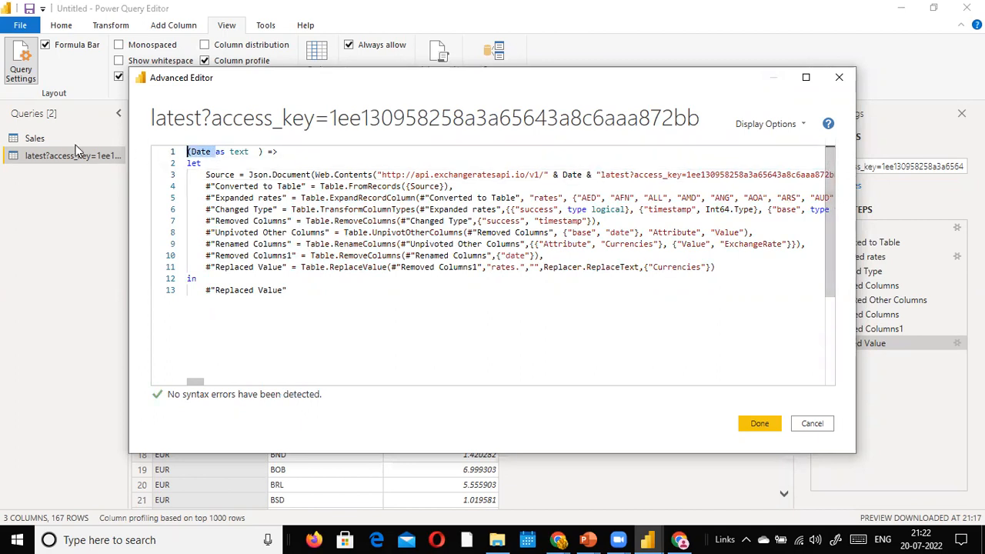
pyautogui.click(647, 539)
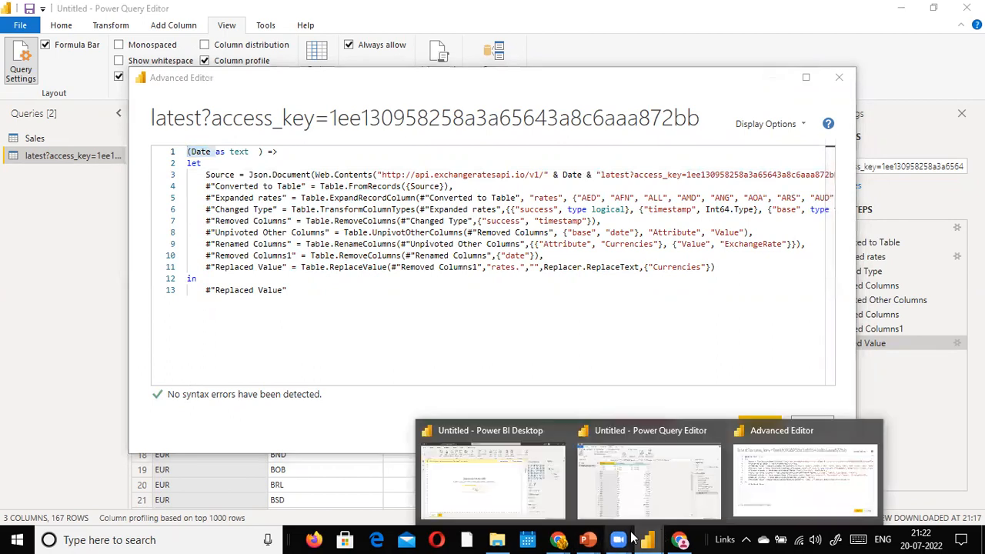
# Step: Bring the Advanced Editor back to the front and confirm the function code with Done
pyautogui.click(514, 481)
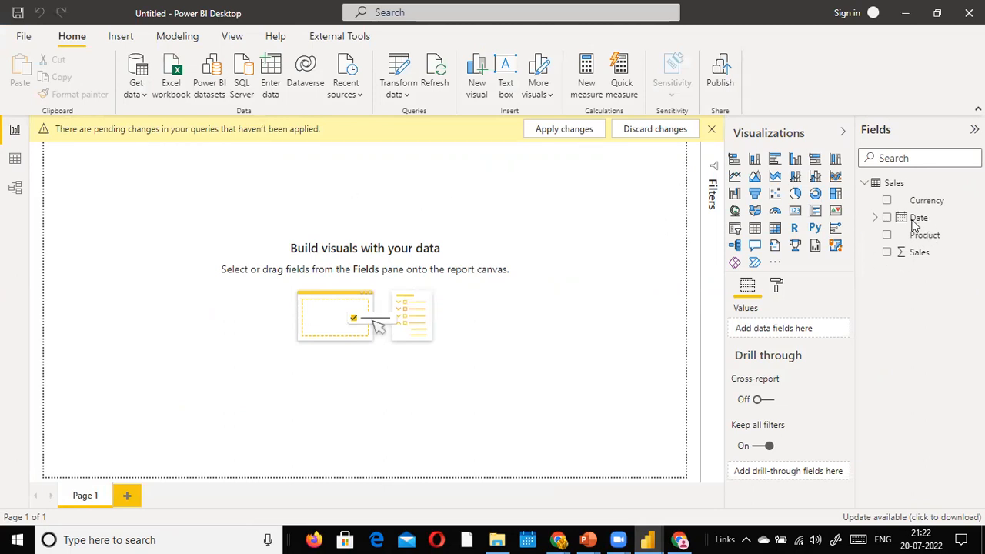
pyautogui.click(778, 220)
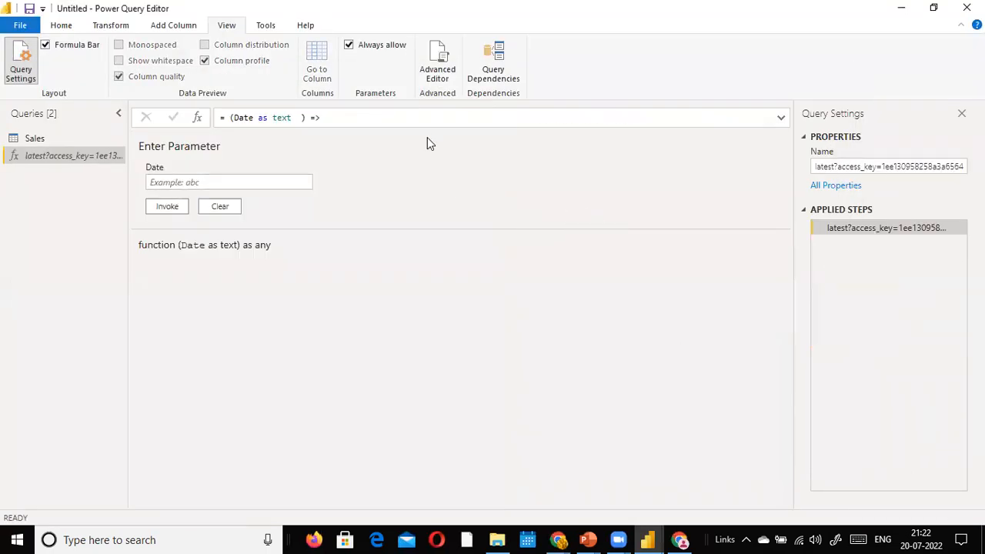
# Step: Invoke the function with Date 2022-03-20, creating an Invoked Function query
pyautogui.click(171, 182)
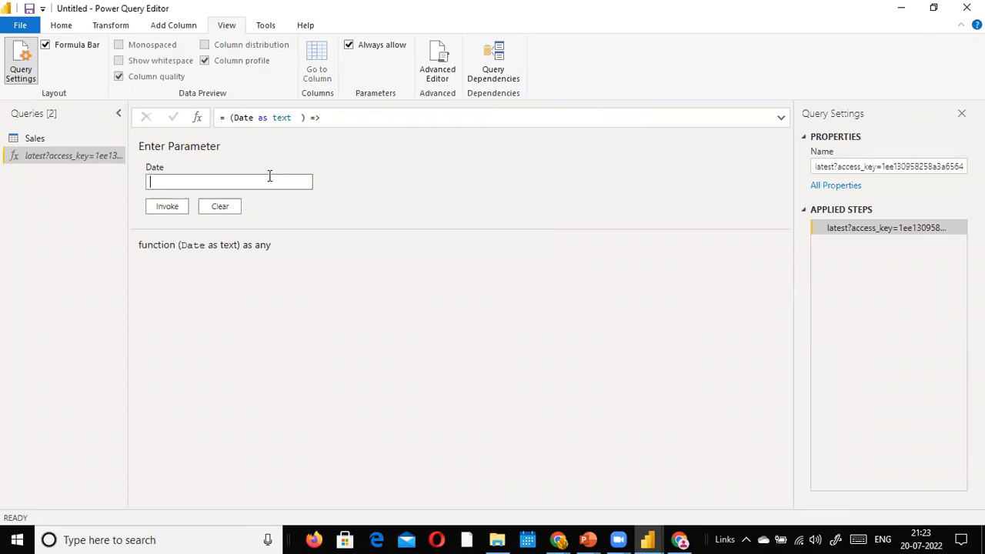
pyautogui.write('2022-03-20')
pyautogui.click(165, 212)
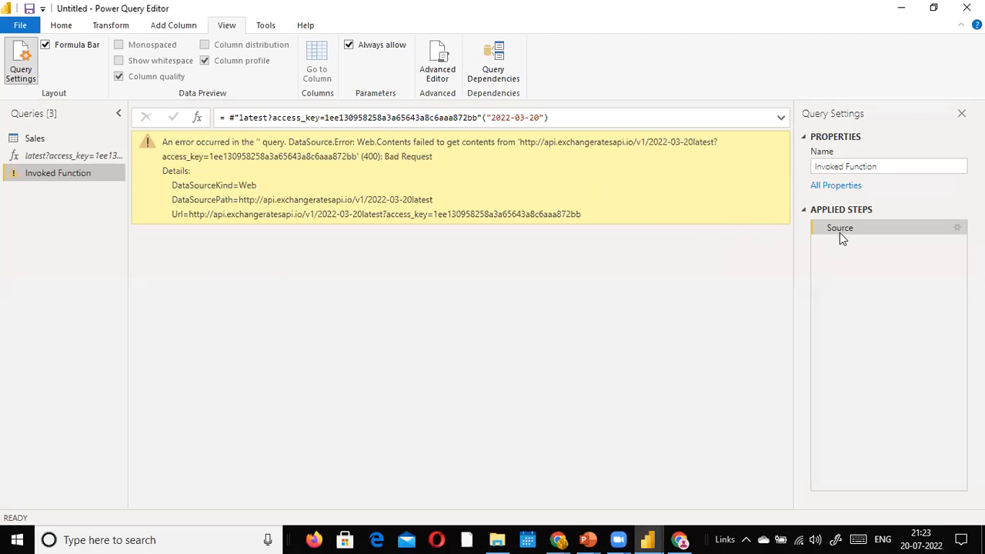
# Step: Select the latest?access_key function and open it in the Advanced Editor
pyautogui.click(73, 158)
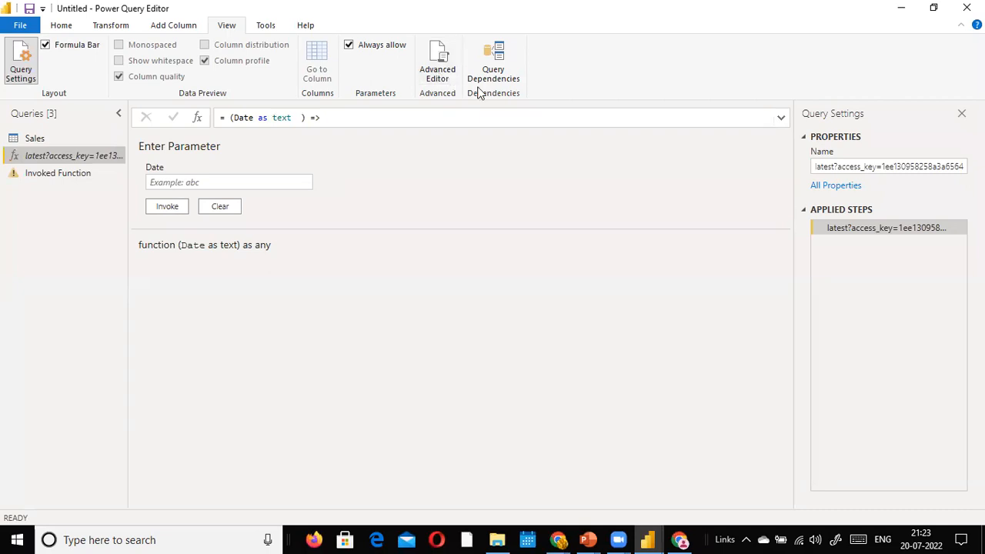
pyautogui.click(440, 74)
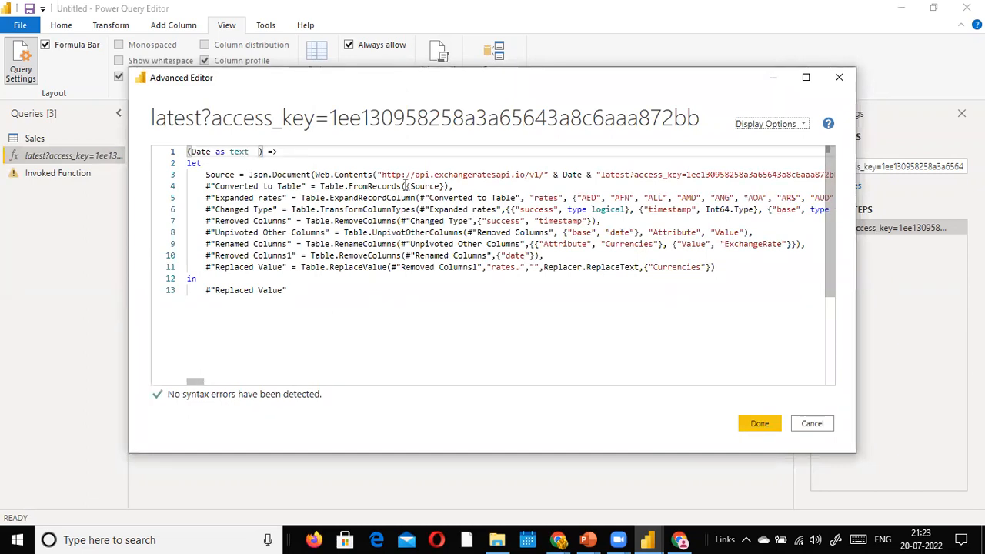
# Step: Fix the spacing around '& Date' in line 3 of the function's URL and close the Advanced Editor
pyautogui.click(637, 188)
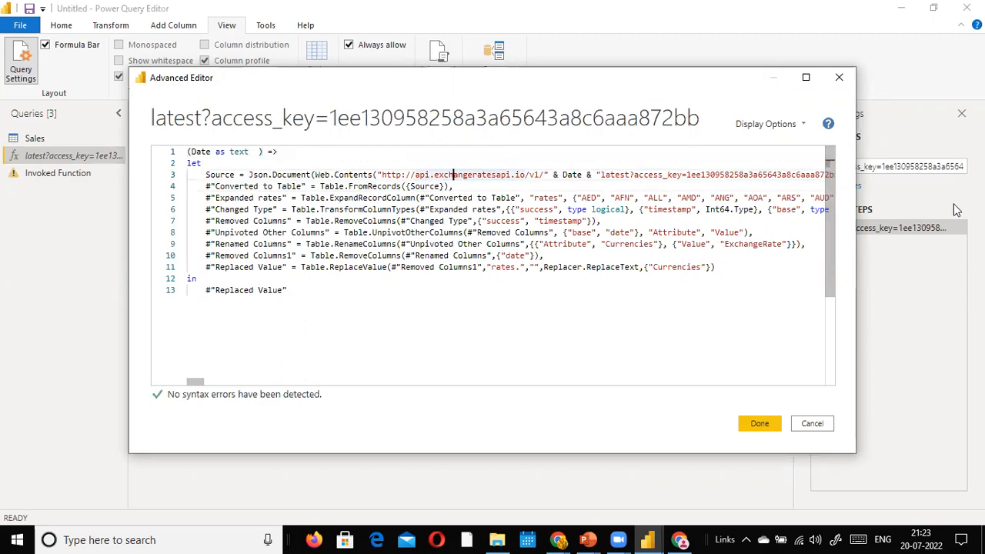
pyautogui.hotkey('ctrl', 'Right')
pyautogui.hotkey('ctrl', 'Right')
pyautogui.hotkey('ctrl', 'Right')
pyautogui.press('BackSpace')
pyautogui.press('BackSpace')
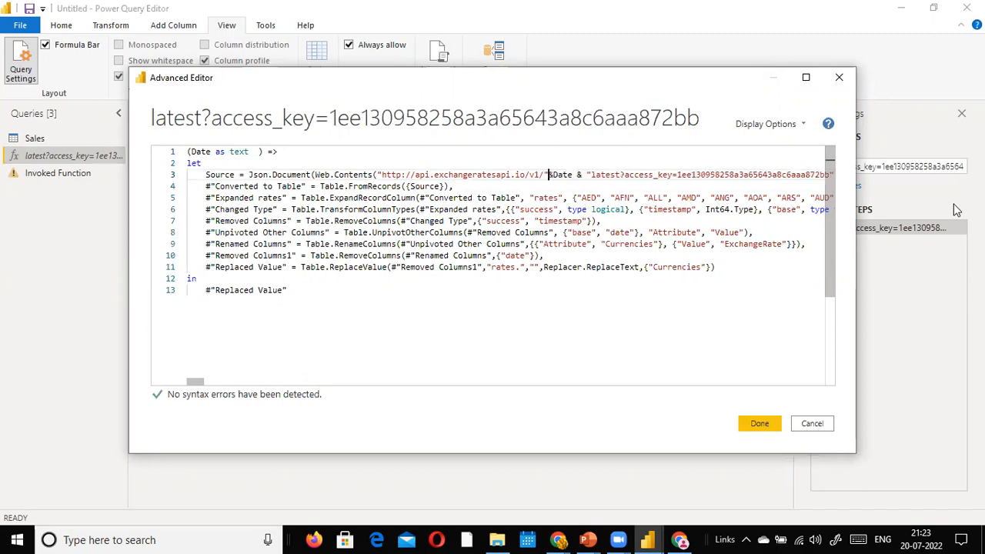
pyautogui.hotkey('shift', 'Right')
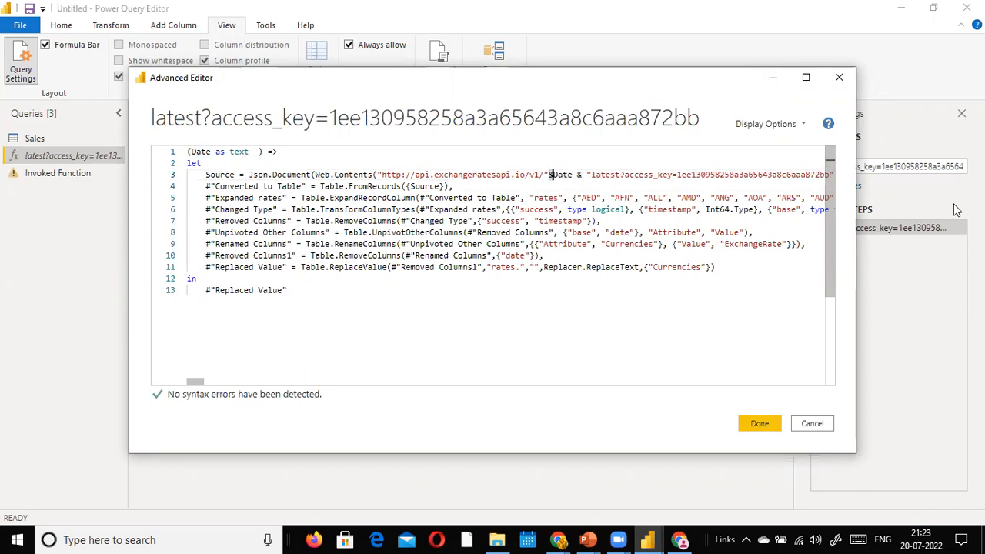
pyautogui.hotkey('shift', 'Right')
pyautogui.hotkey('shift', 'Right')
pyautogui.hotkey('shift', 'Right')
pyautogui.hotkey('shift', 'Right')
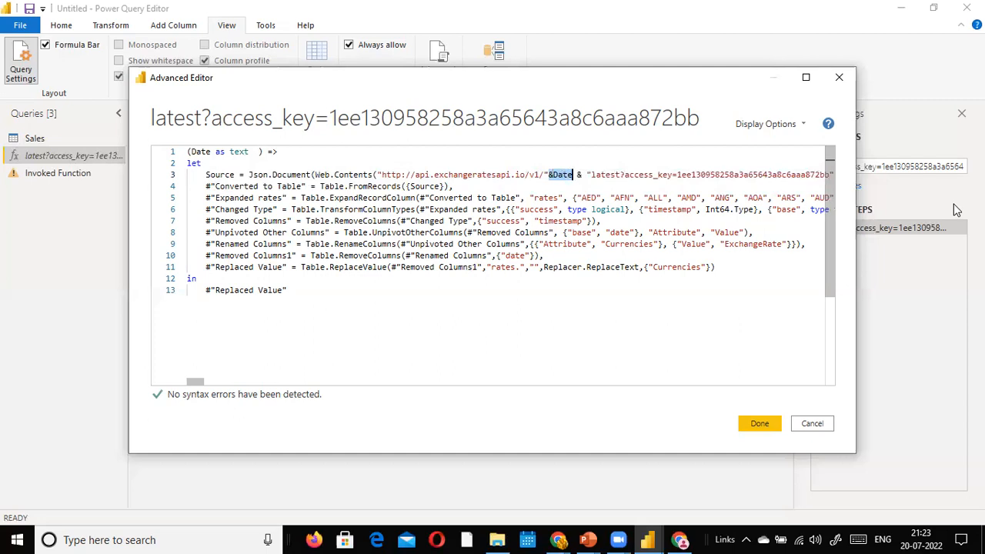
pyautogui.press('Left')
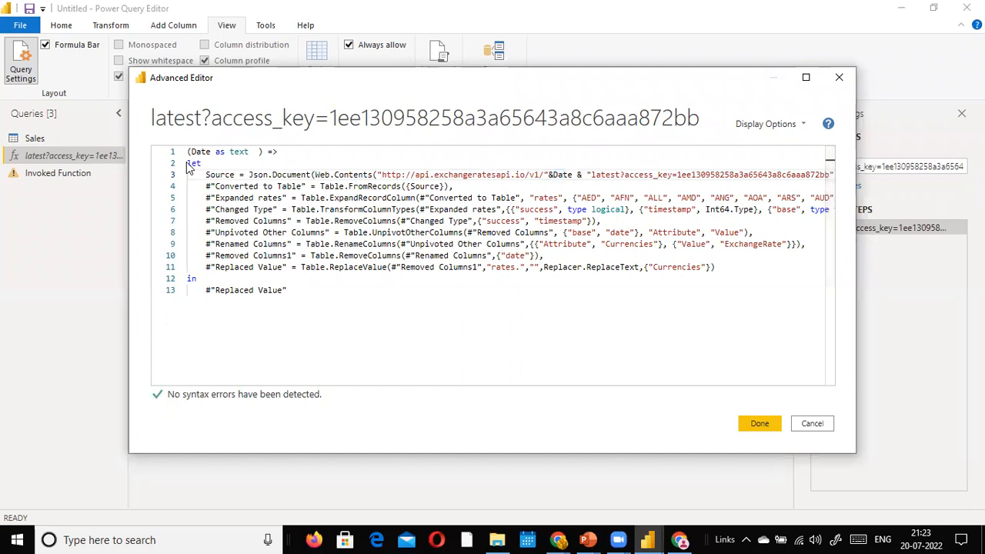
pyautogui.click(553, 175)
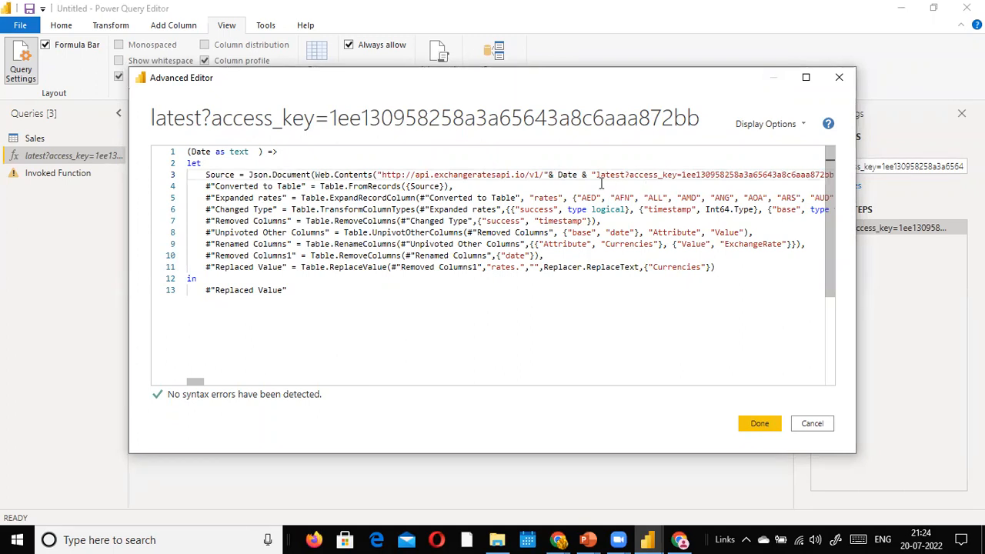
pyautogui.click(633, 178)
pyautogui.press('End')
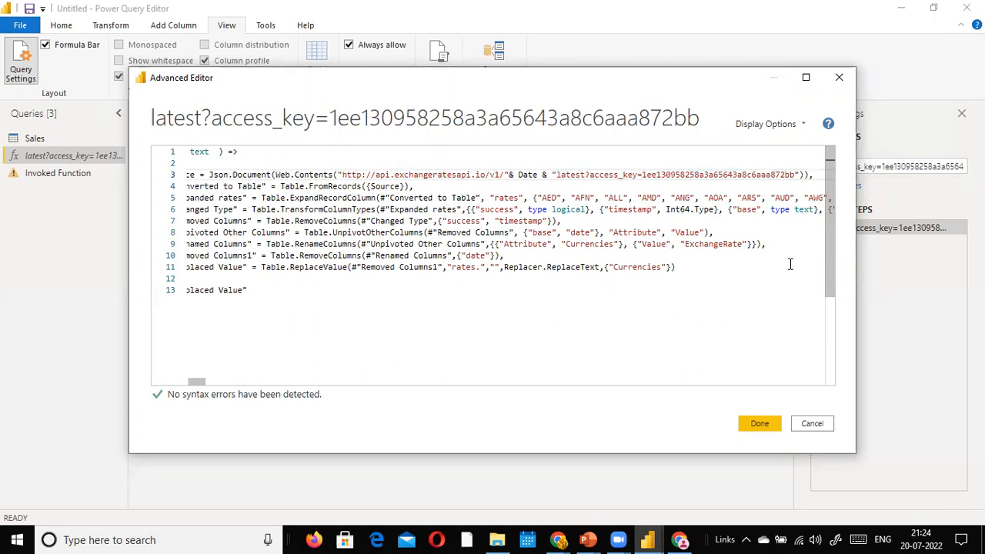
pyautogui.click(766, 426)
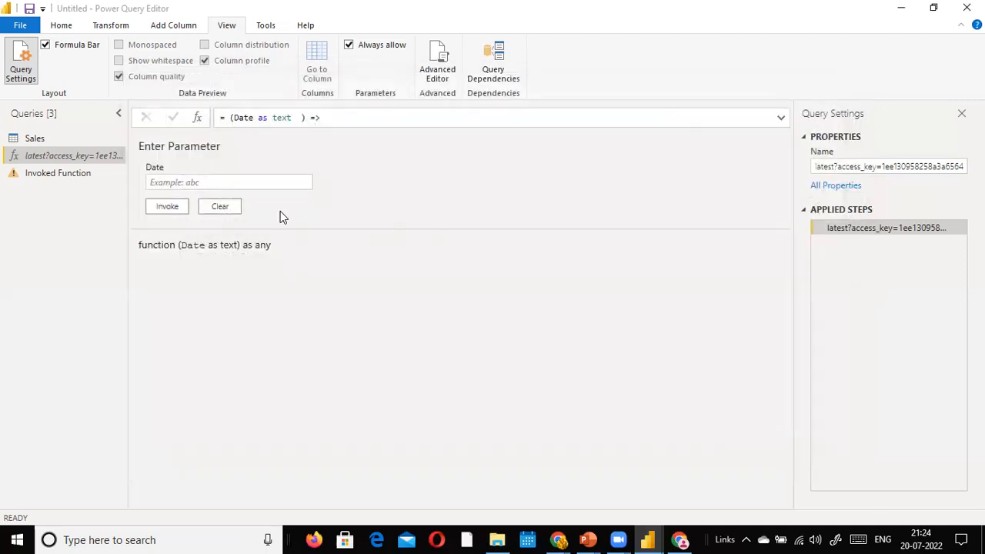
# Step: Invoke the function for date 2020-03-22, creating Invoked Function (2)
pyautogui.click(260, 180)
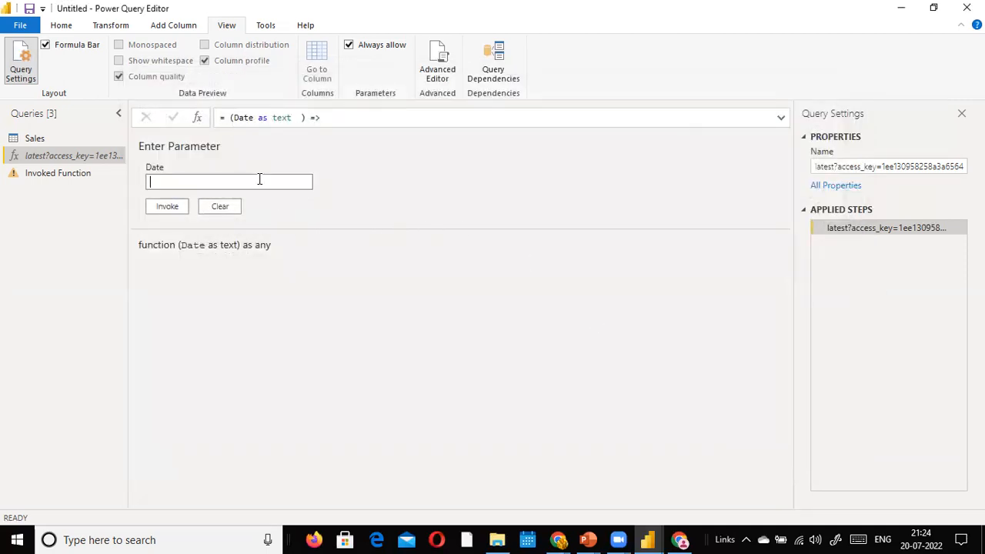
pyautogui.write('2020-03-22')
pyautogui.click(175, 206)
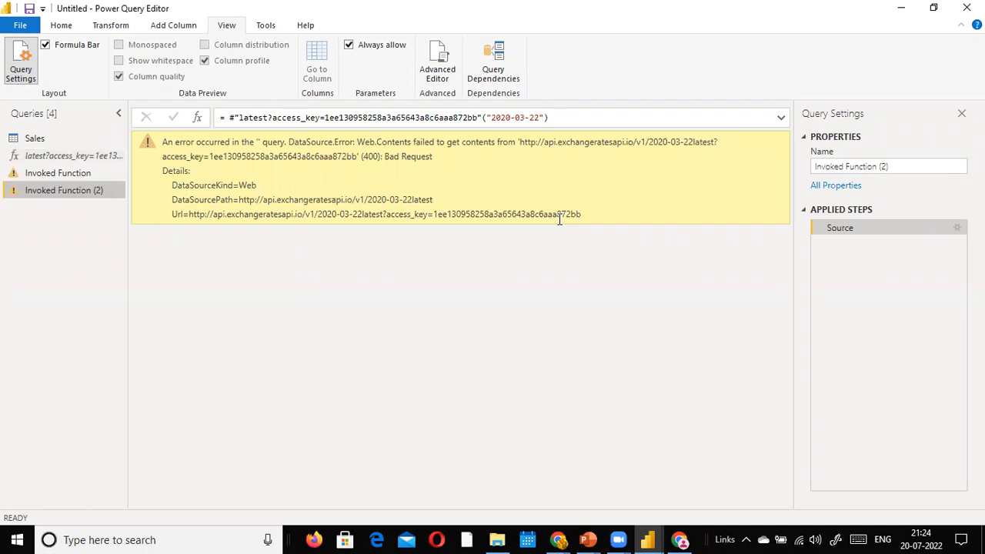
pyautogui.hotkey('alt', 'Tab')
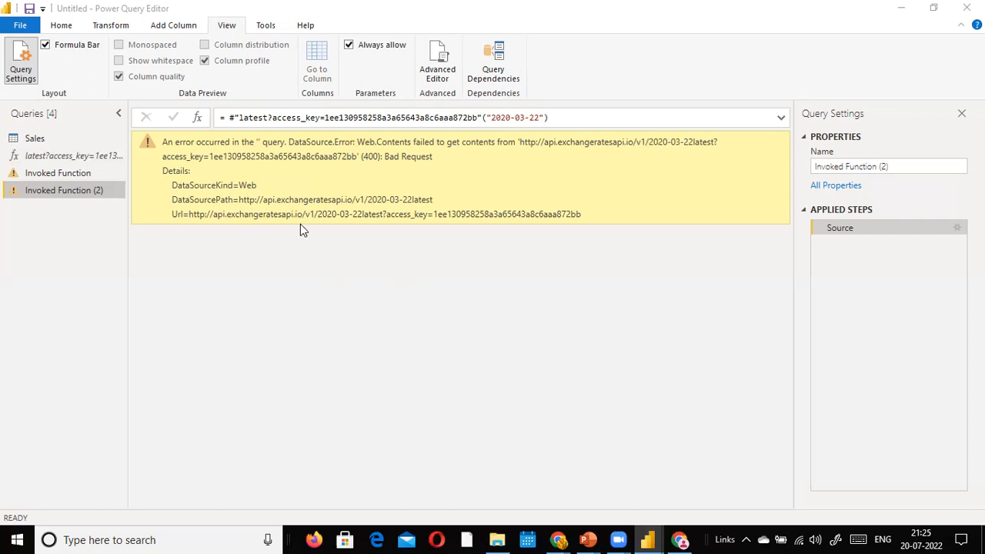
# Step: Bring Chrome to the front and search for youtube in a new tab
pyautogui.click(500, 538)
pyautogui.click(778, 440)
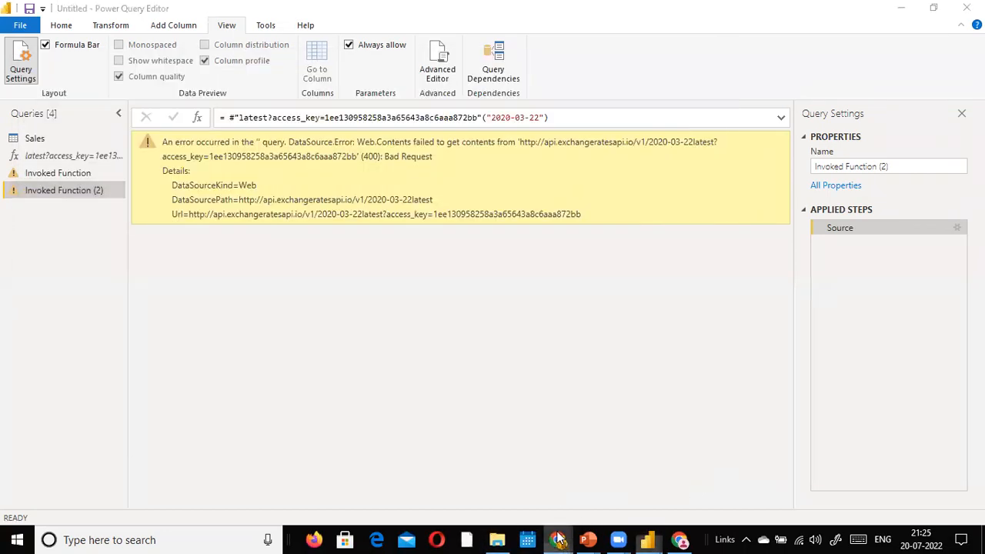
pyautogui.click(560, 538)
pyautogui.click(593, 474)
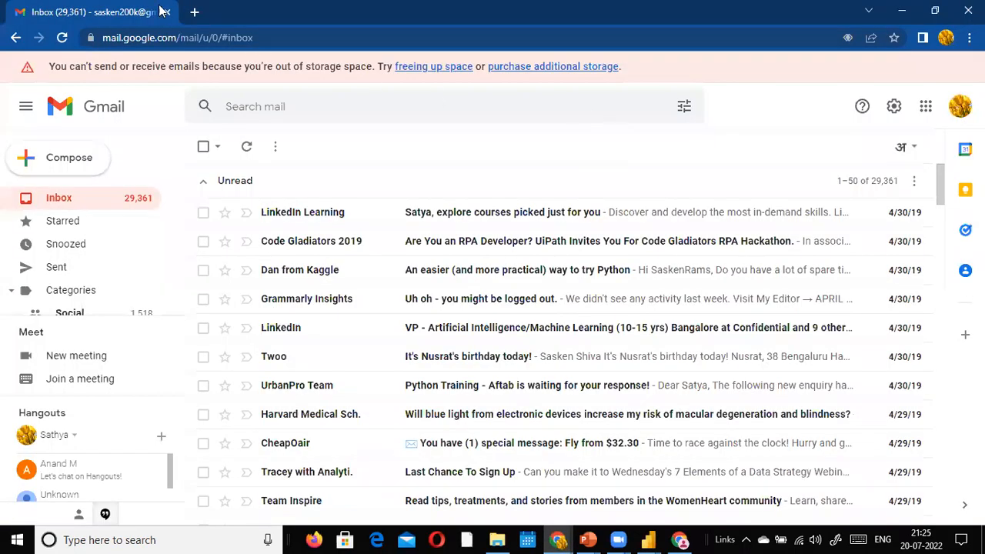
pyautogui.click(194, 12)
pyautogui.click(193, 37)
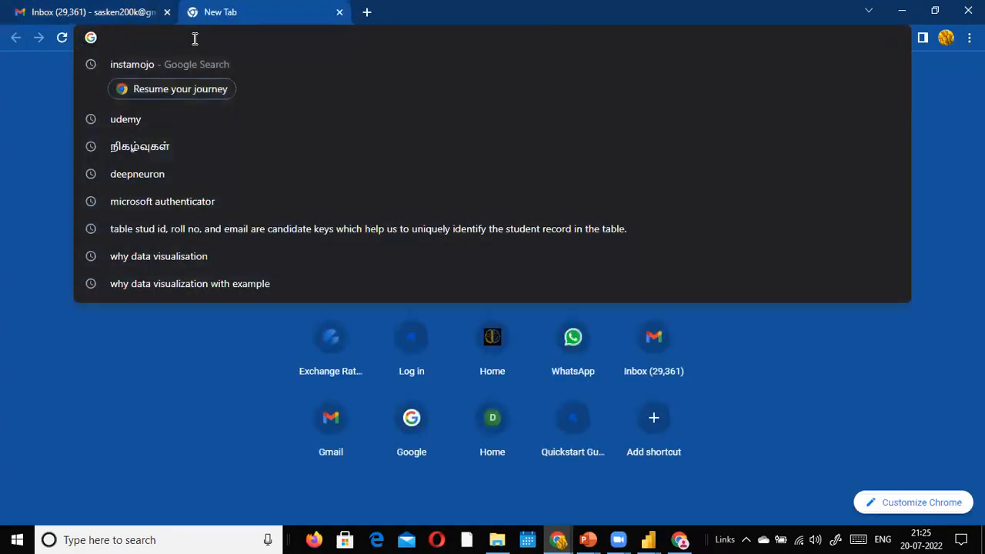
pyautogui.write('yo')
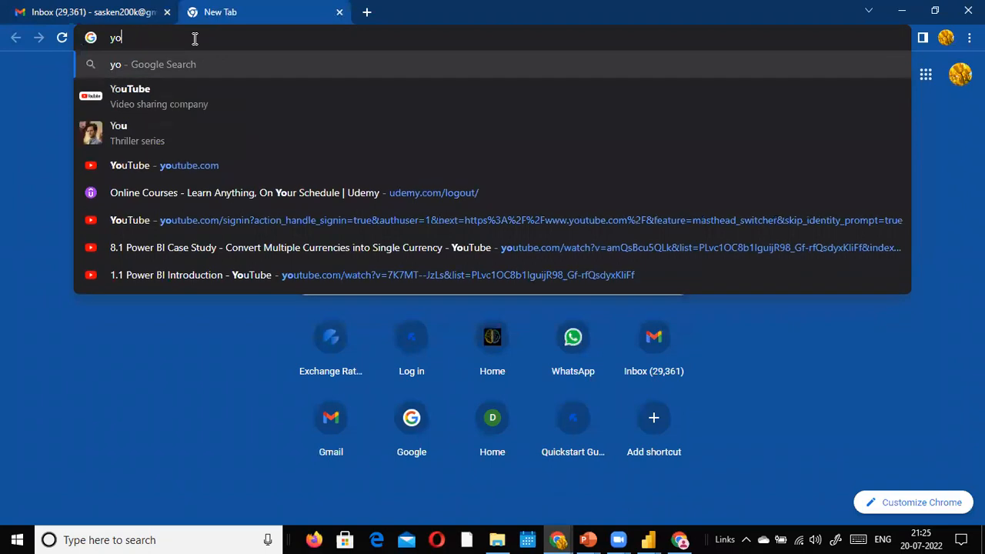
pyautogui.write('utu')
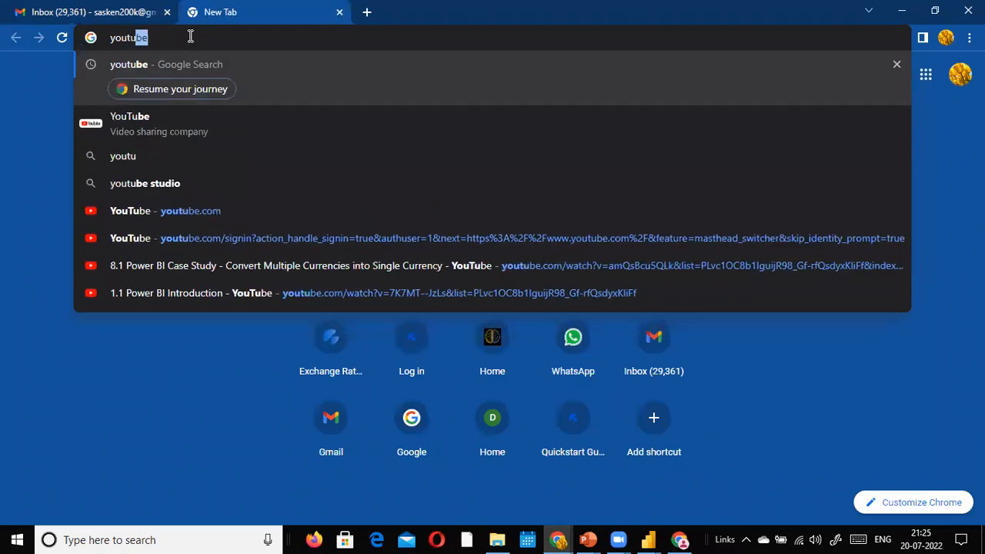
pyautogui.press('Return')
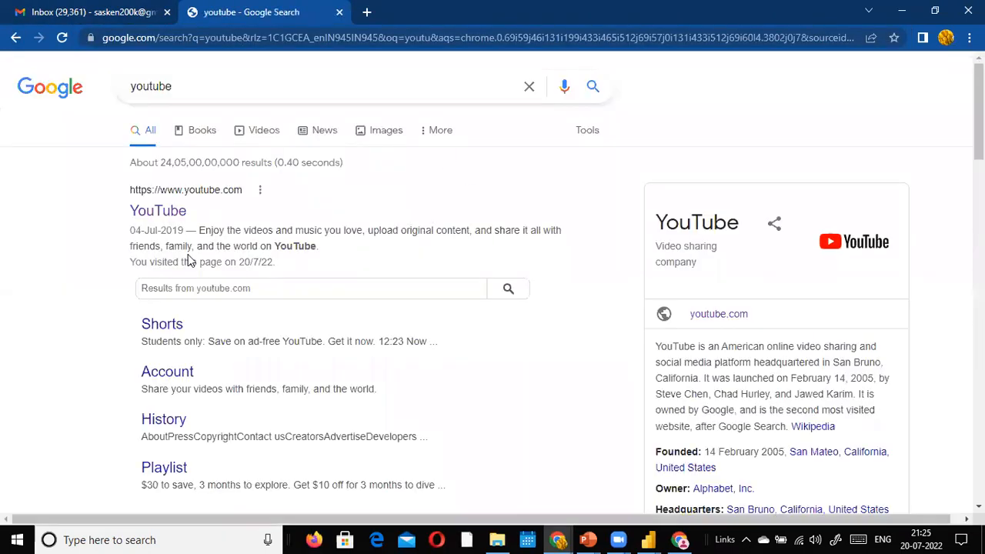
# Step: Open YouTube from the results and go to the signed-in account's own channel
pyautogui.click(139, 215)
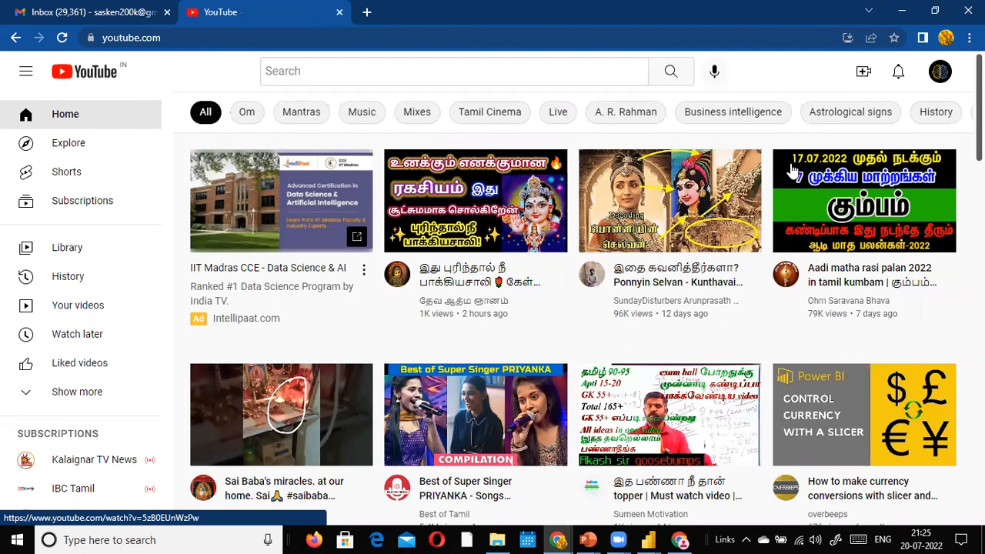
pyautogui.click(938, 77)
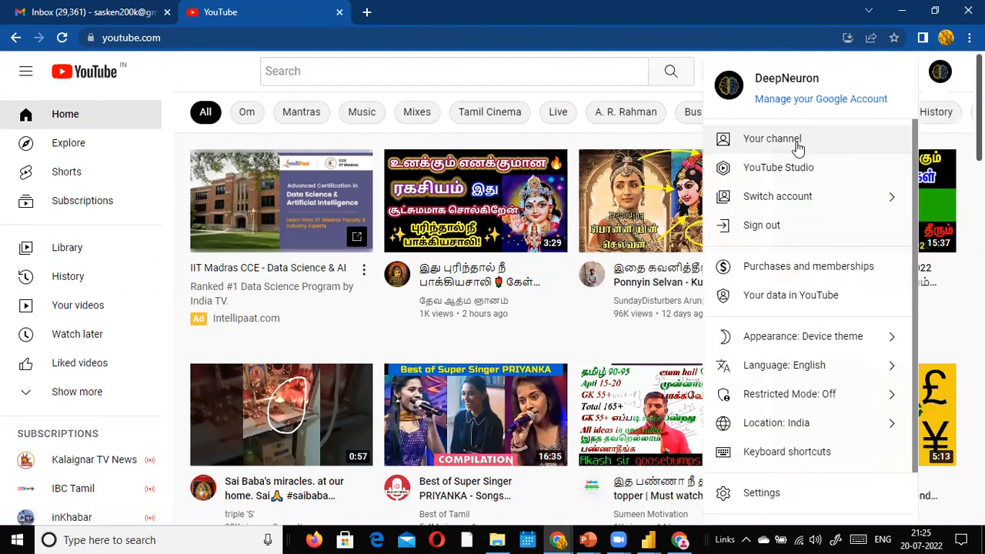
pyautogui.click(800, 143)
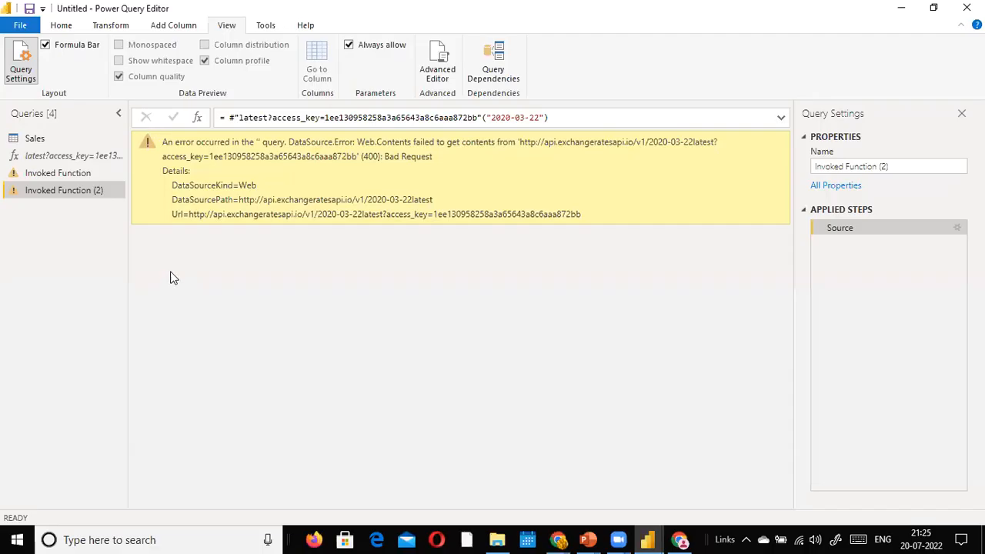
# Step: Delete Invoked Function (2) and Invoked Function, then view the function query's expanded formula
pyautogui.press('alt')
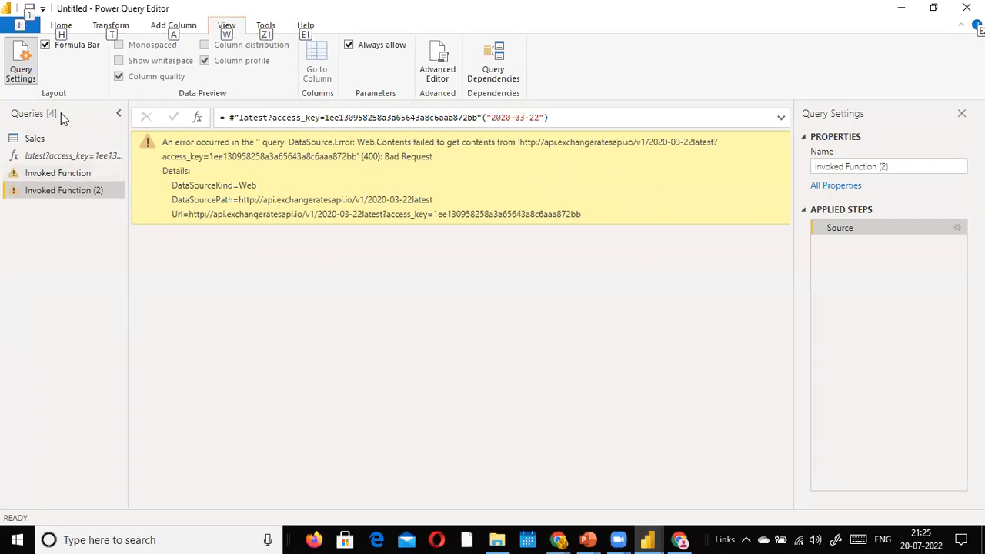
pyautogui.rightClick(90, 192)
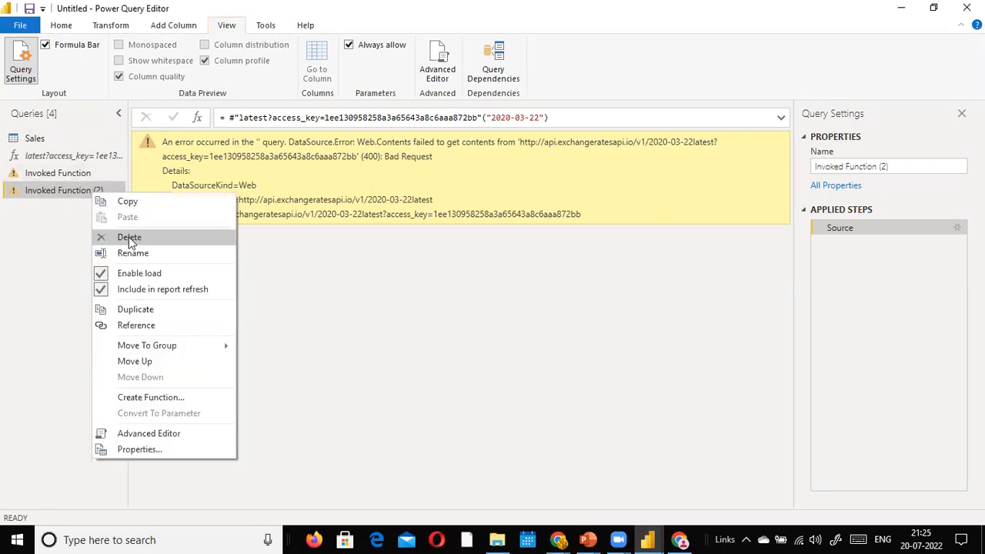
pyautogui.click(129, 238)
pyautogui.click(561, 290)
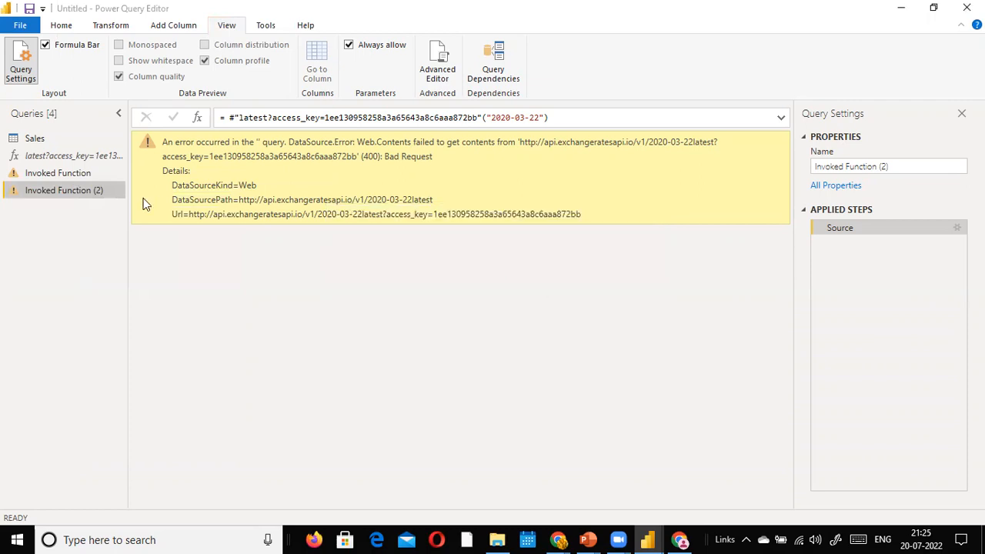
pyautogui.rightClick(68, 174)
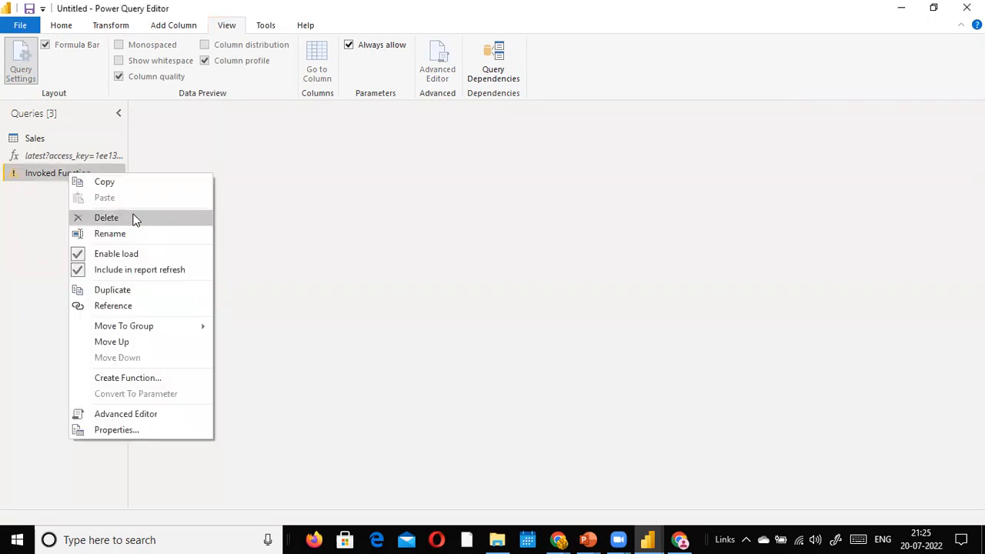
pyautogui.click(134, 219)
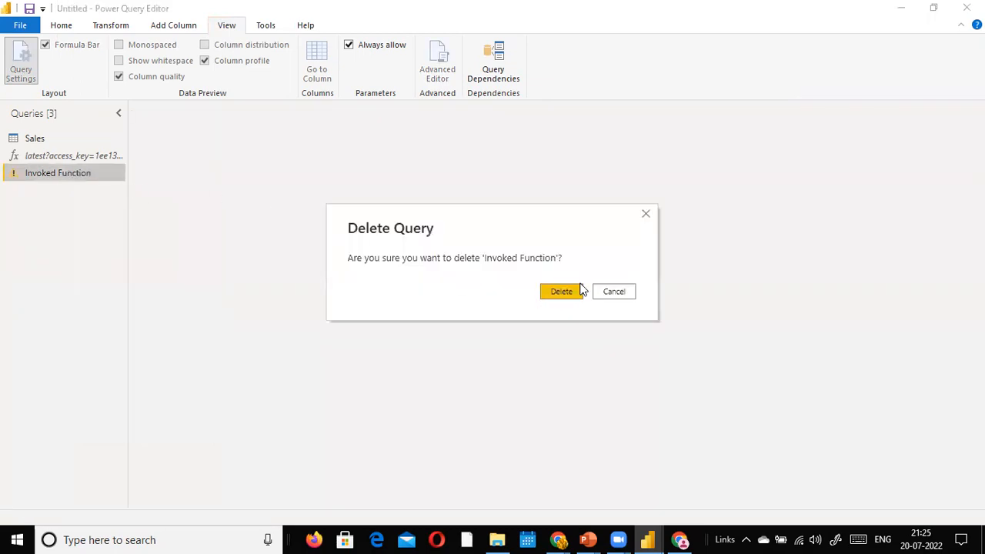
pyautogui.click(580, 289)
pyautogui.click(94, 157)
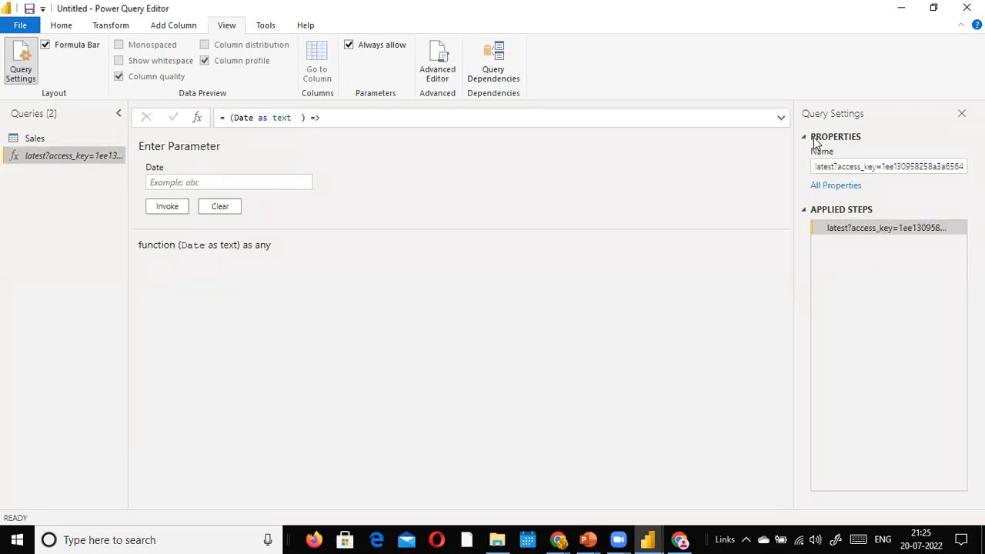
pyautogui.click(781, 120)
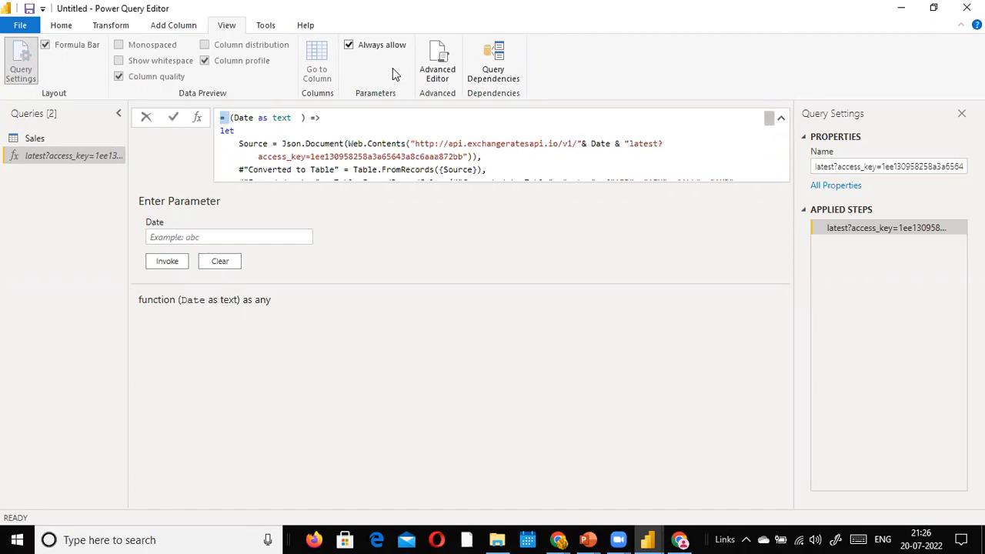
# Step: Remove 'latest' before '?access_key=' in the function's Source URL and apply the edit
pyautogui.click(436, 69)
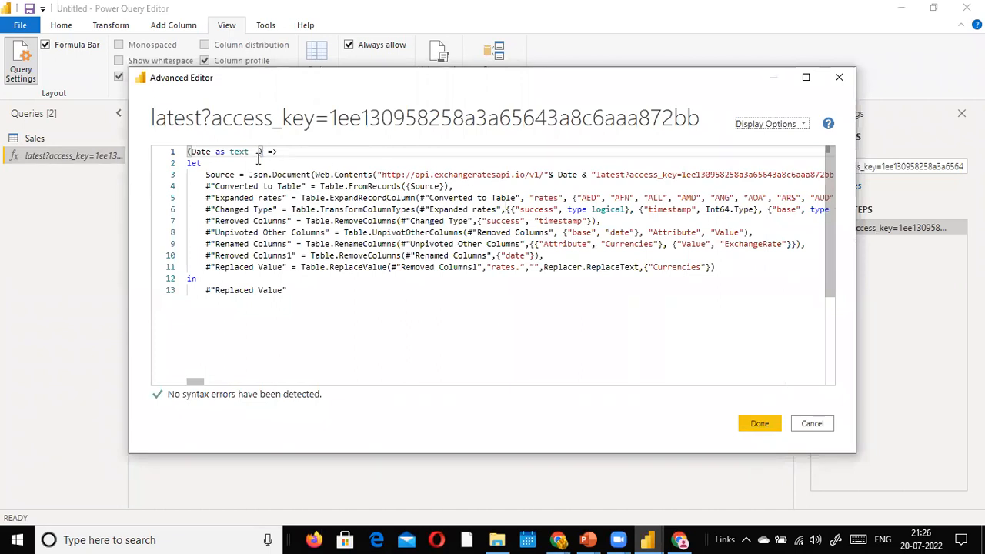
pyautogui.click(300, 160)
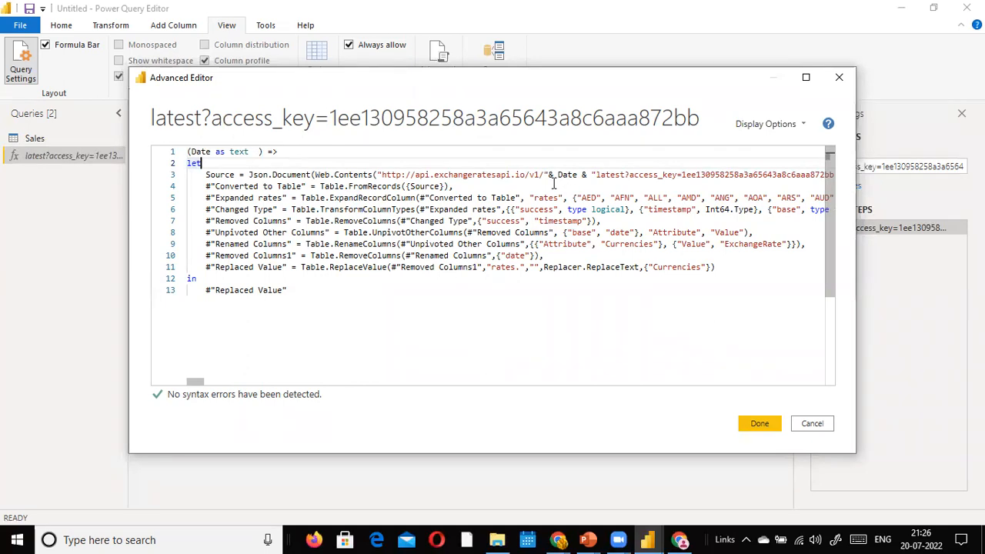
pyautogui.click(594, 174)
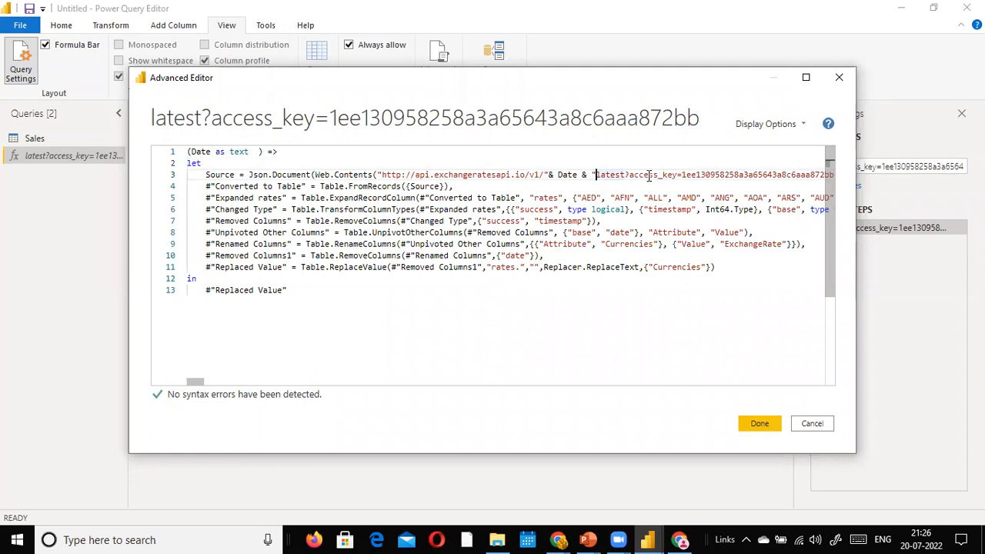
pyautogui.press('End')
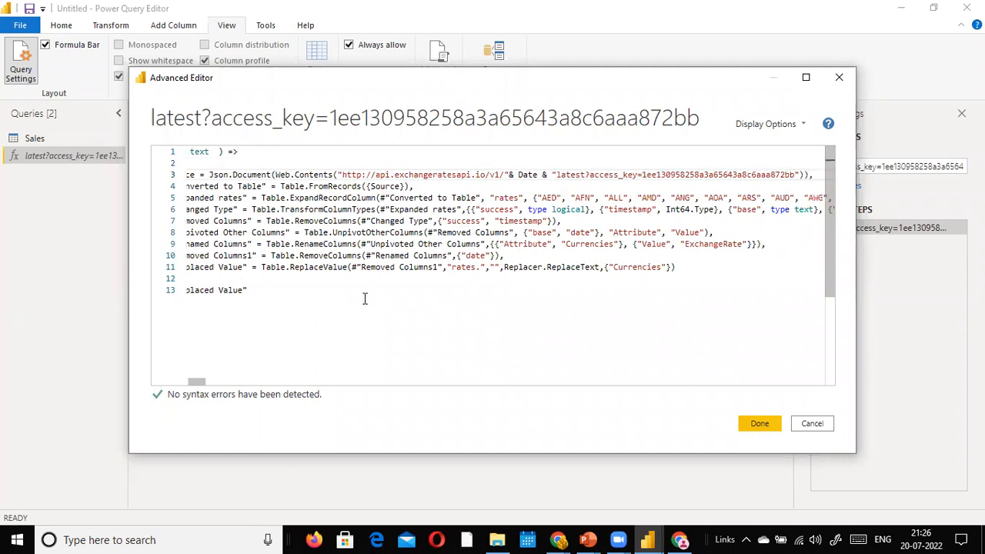
pyautogui.hotkey('alt', 'Tab')
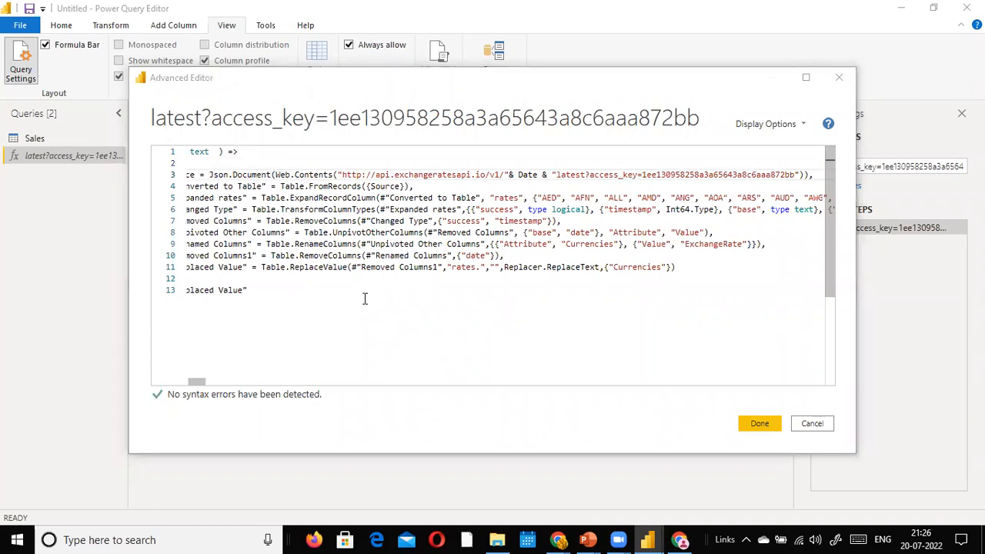
pyautogui.click(555, 176)
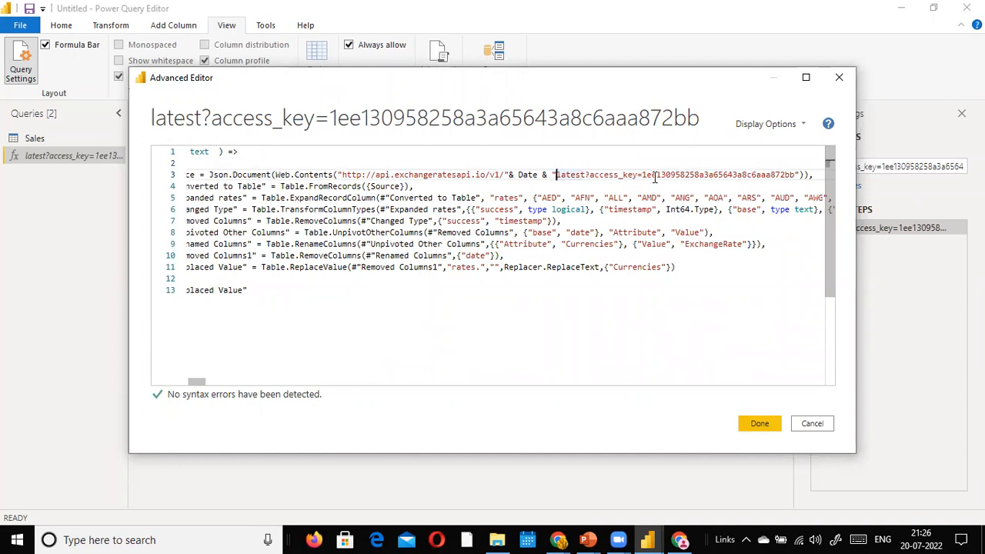
pyautogui.press('Right')
pyautogui.press('Right')
pyautogui.press('Right')
pyautogui.press('Right')
pyautogui.press('Right')
pyautogui.press('Right')
pyautogui.press('BackSpace')
pyautogui.press('BackSpace')
pyautogui.press('BackSpace')
pyautogui.press('BackSpace')
pyautogui.press('BackSpace')
pyautogui.press('BackSpace')
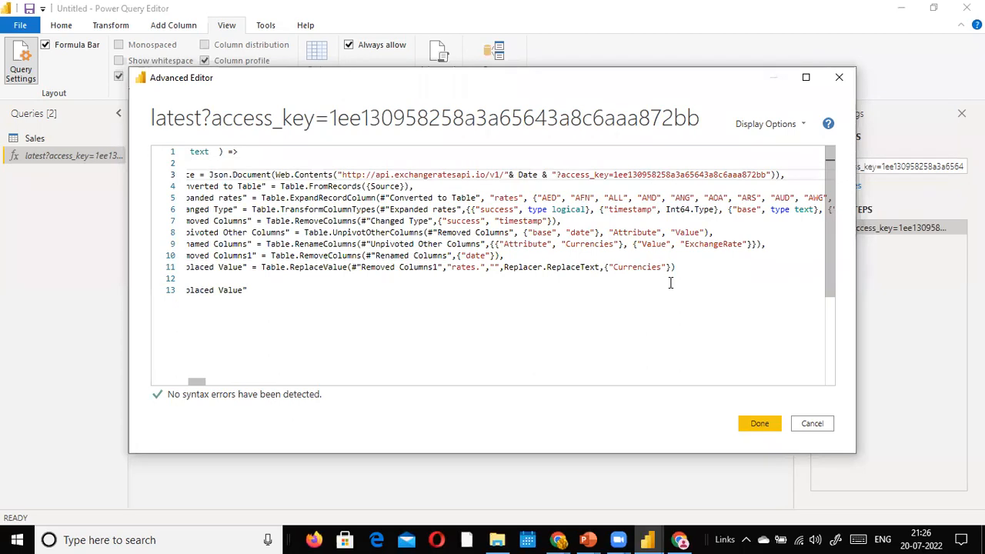
pyautogui.click(759, 423)
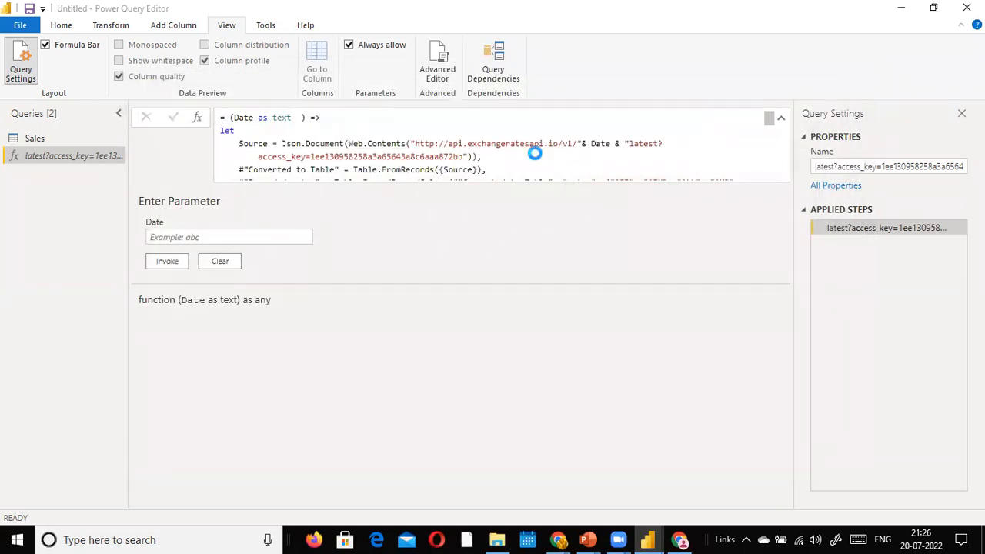
# Step: Invoke the function for 2020-03-20 and refresh to get 169 rows of EUR rates
pyautogui.click(193, 238)
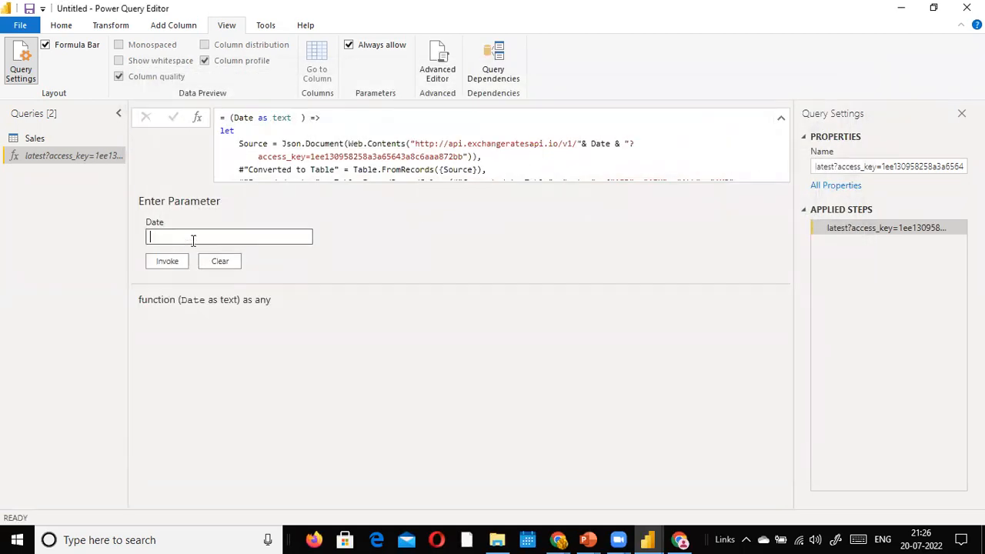
pyautogui.write('2020-03')
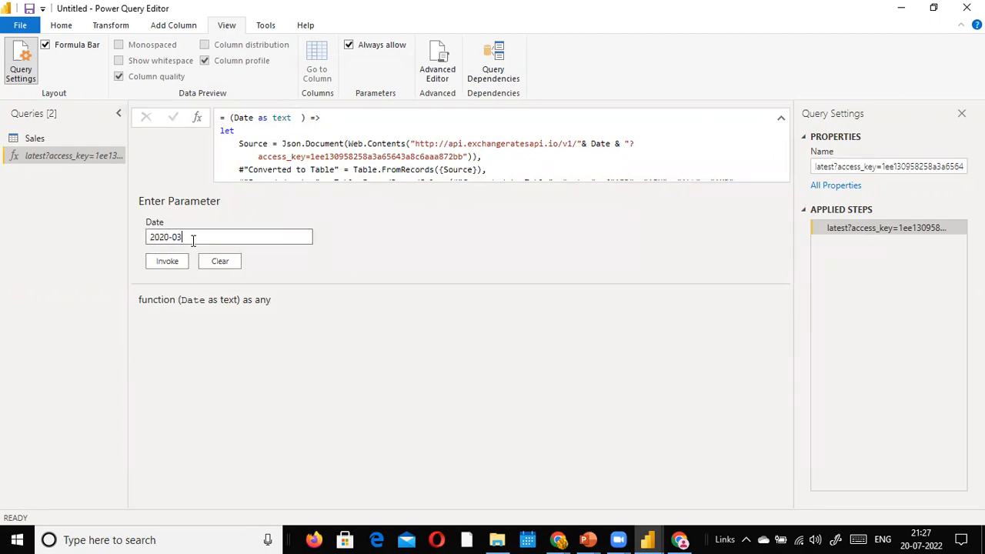
pyautogui.write('-20')
pyautogui.click(184, 263)
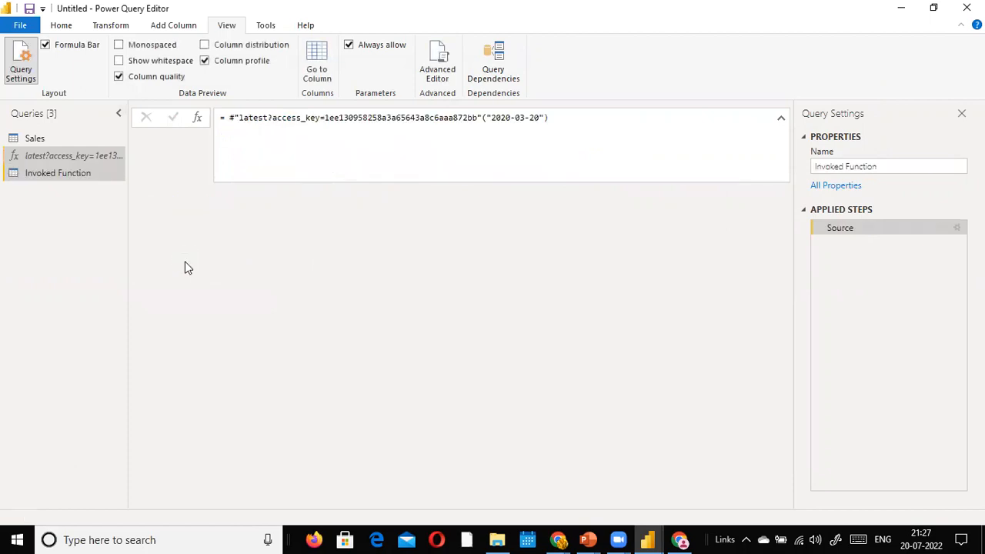
pyautogui.click(353, 112)
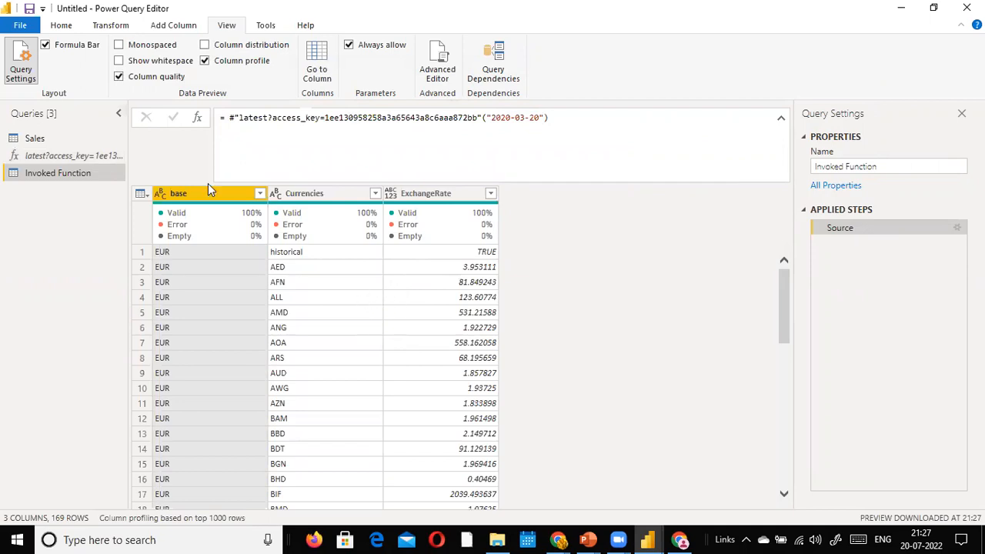
# Step: Review the function, Sales and Invoked Function rate queries, ending back on Sales
pyautogui.click(65, 159)
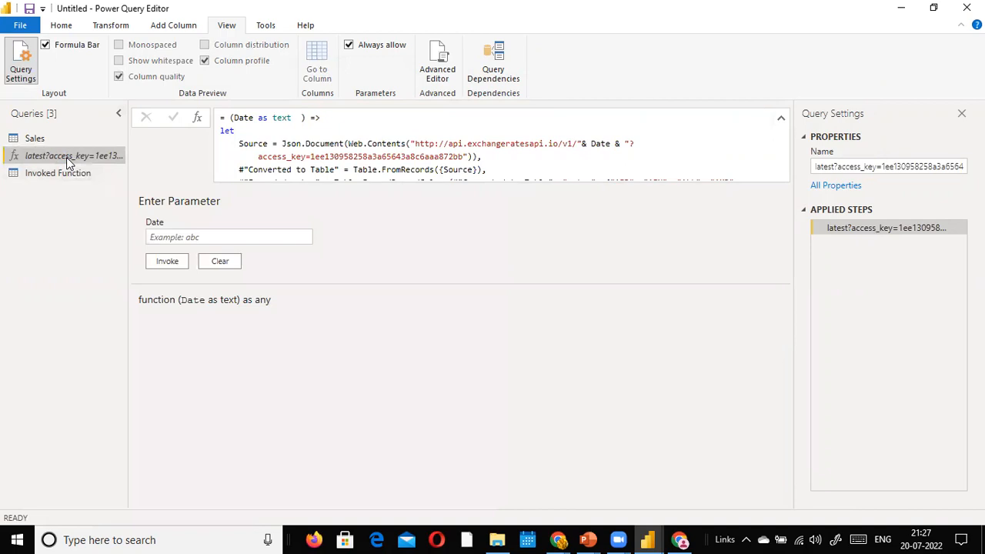
pyautogui.click(46, 144)
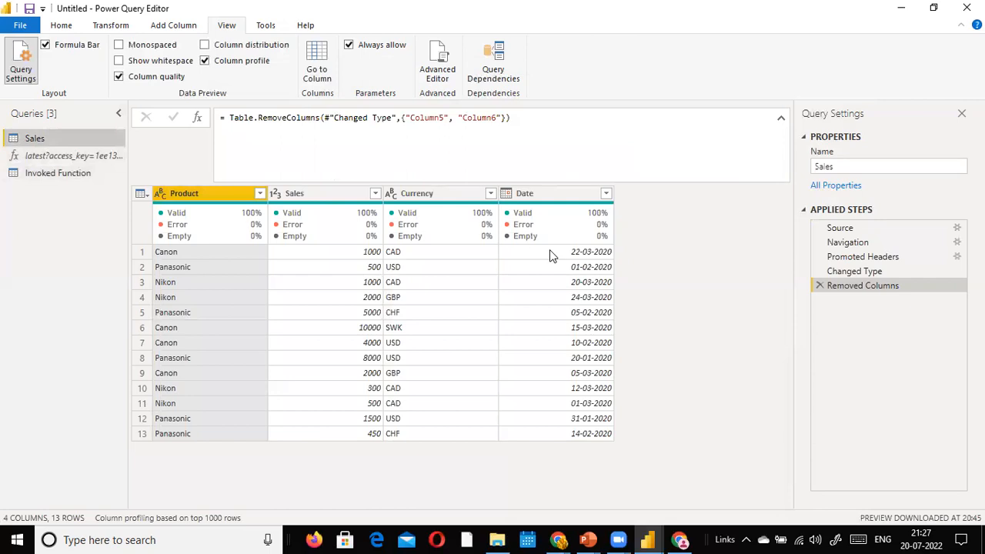
pyautogui.click(67, 171)
pyautogui.click(78, 158)
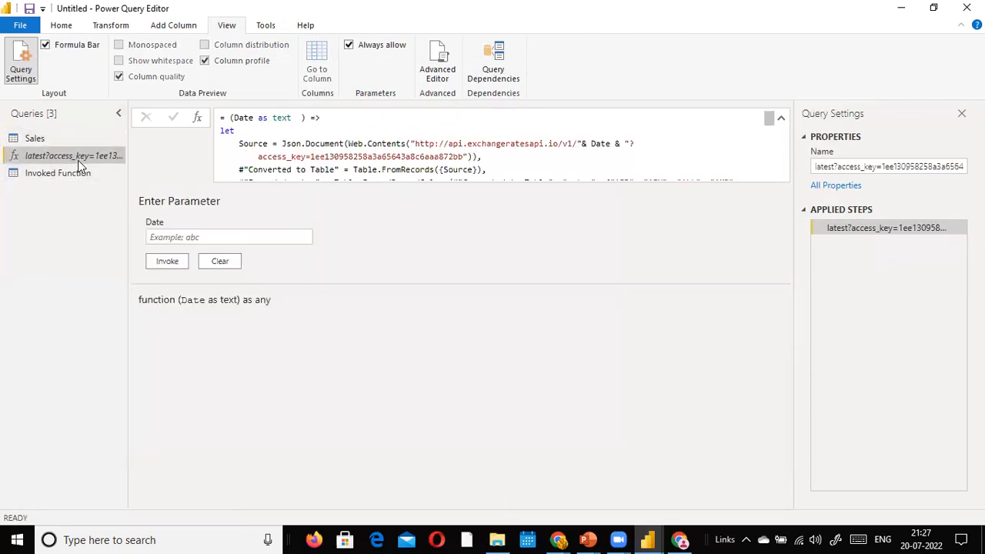
pyautogui.click(38, 139)
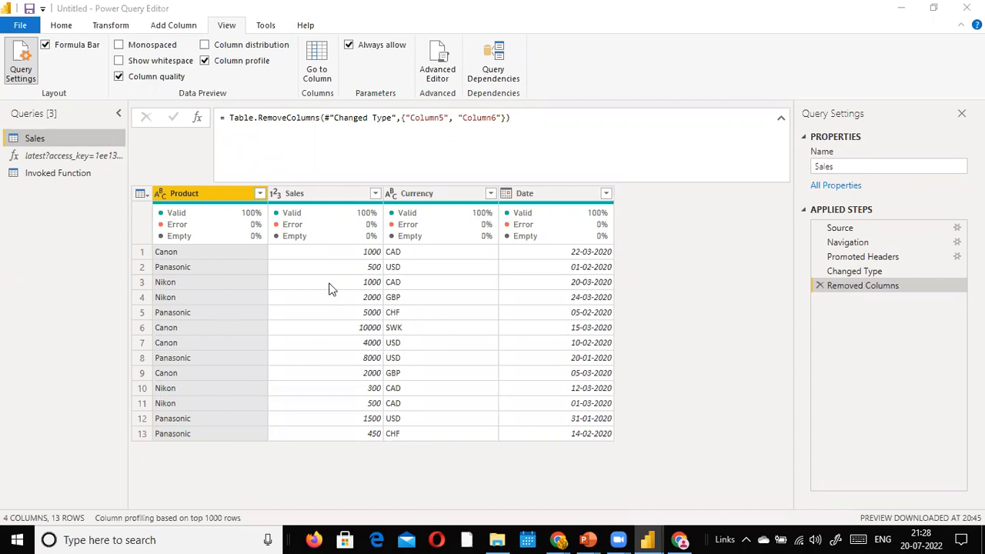
# Step: Select the Sales Date column and enlarge the grid to show all 13 rows
pyautogui.click(562, 202)
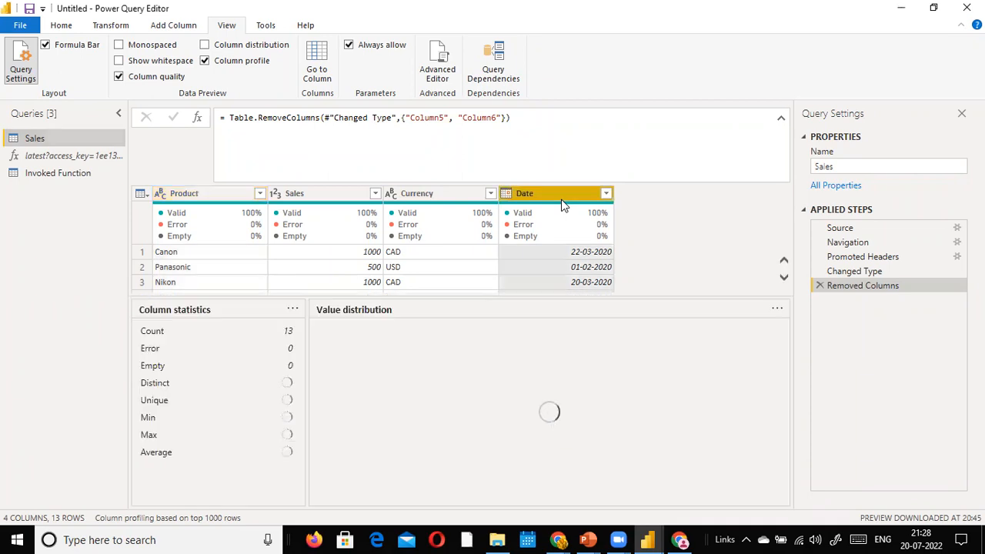
pyautogui.moveTo(566, 296); pyautogui.dragTo(566, 468)
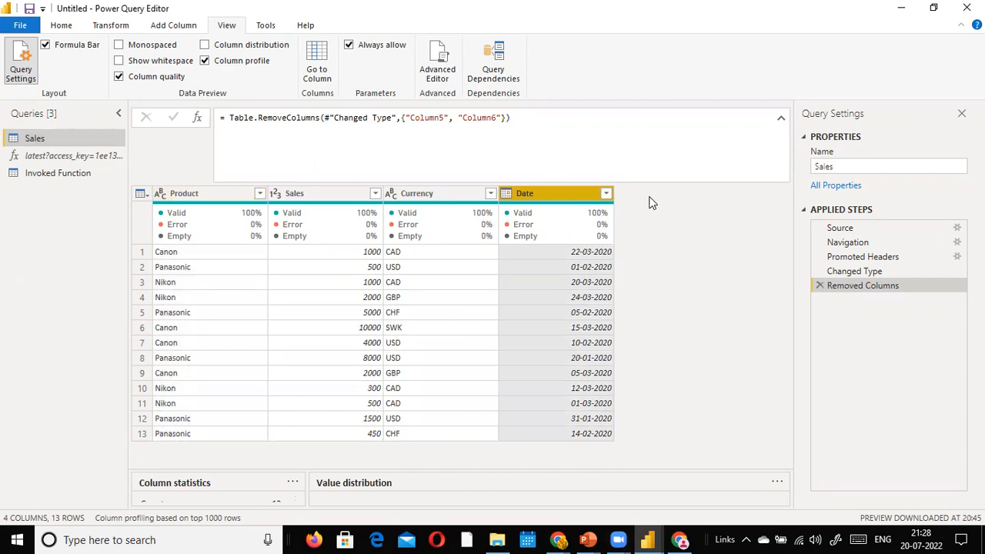
pyautogui.click(150, 28)
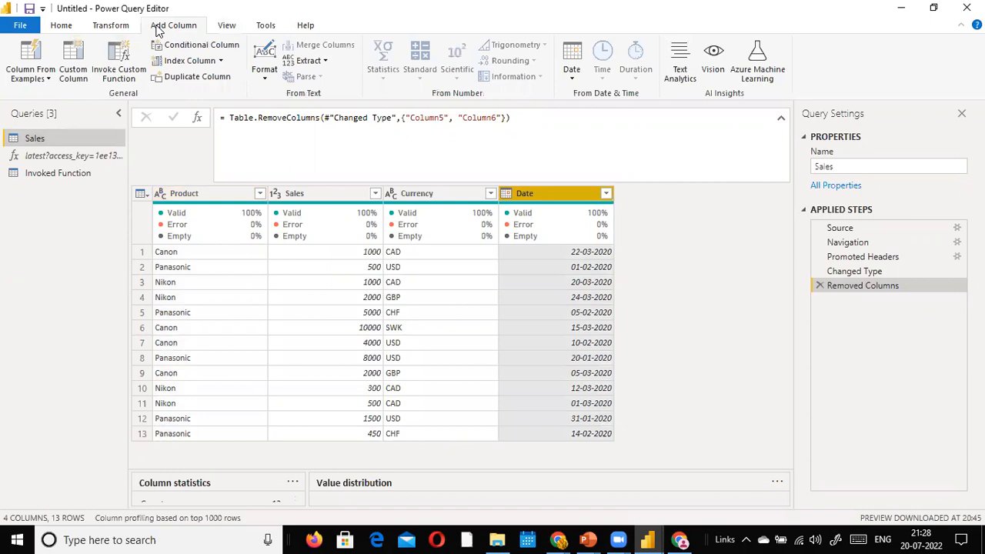
# Step: Build a column from the Date selection with examples 2020-03-22 and 2020-02-01 in rows 1-2
pyautogui.click(30, 80)
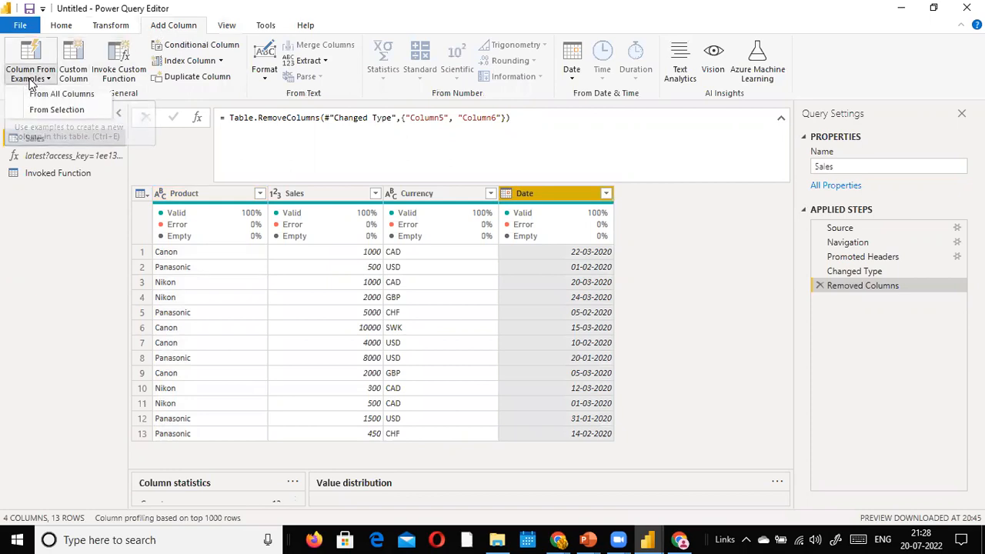
pyautogui.click(71, 110)
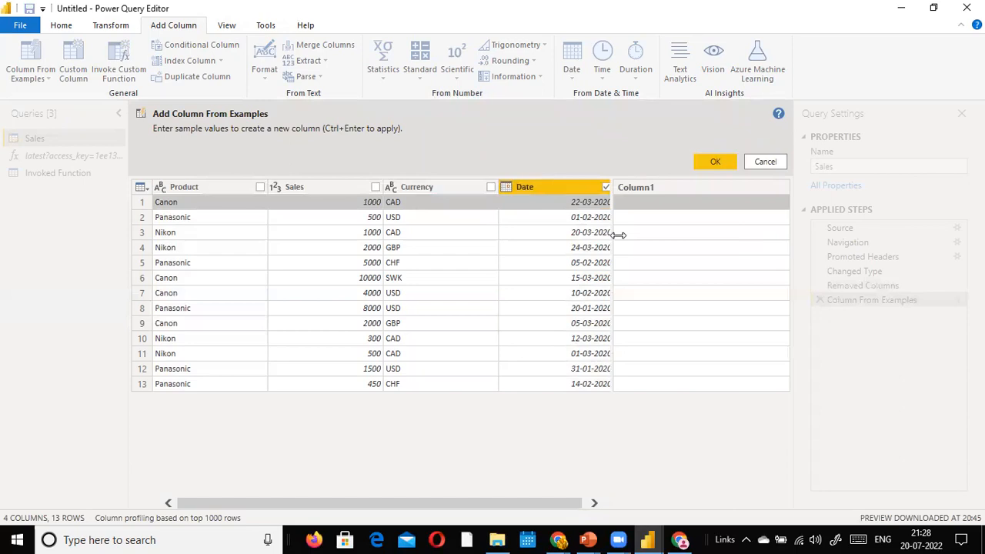
pyautogui.moveTo(620, 233)
pyautogui.mouseDown()
pyautogui.moveTo(632, 227)
pyautogui.moveTo(612, 220)
pyautogui.mouseUp()
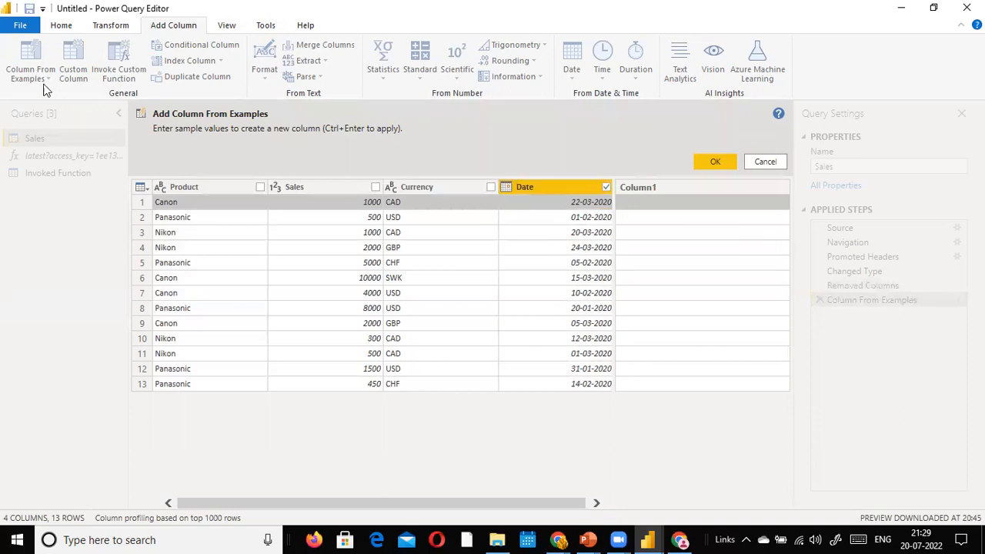
pyautogui.click(686, 203)
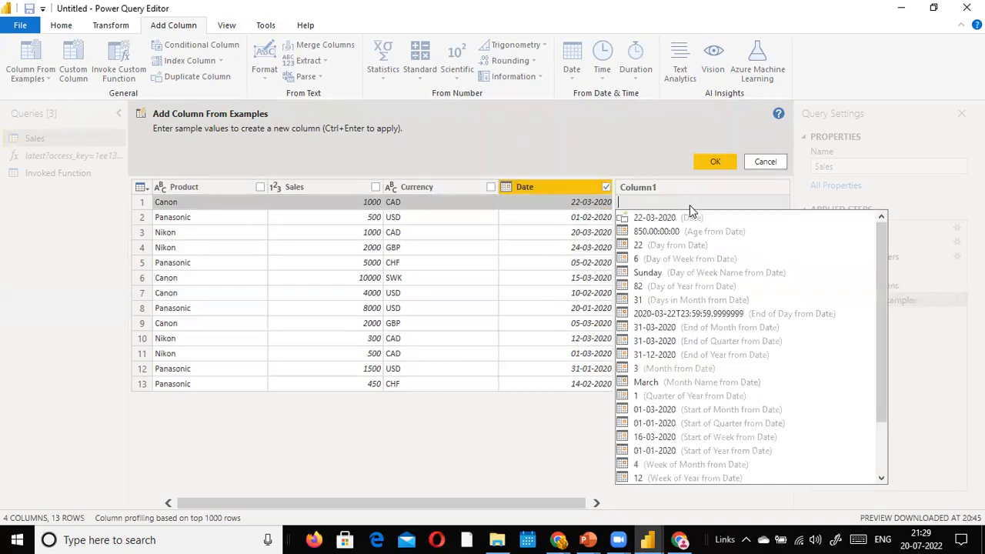
pyautogui.write('2020-')
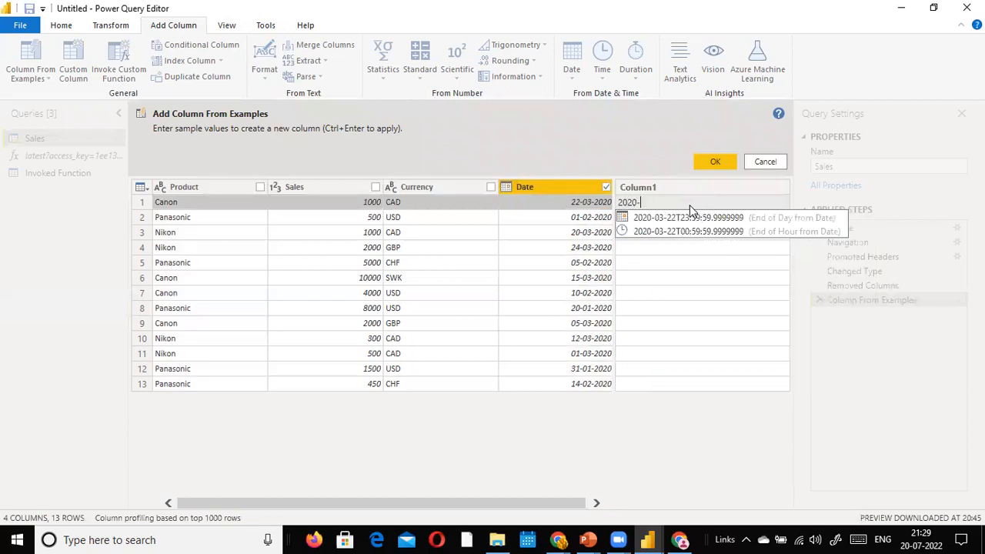
pyautogui.write('03-22')
pyautogui.press('Return')
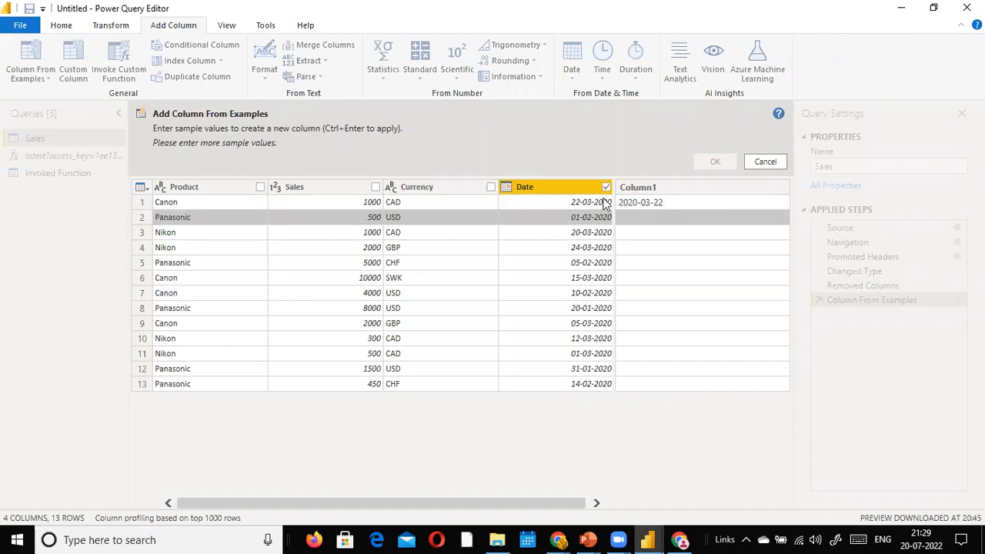
pyautogui.click(645, 220)
pyautogui.write('2020-02-')
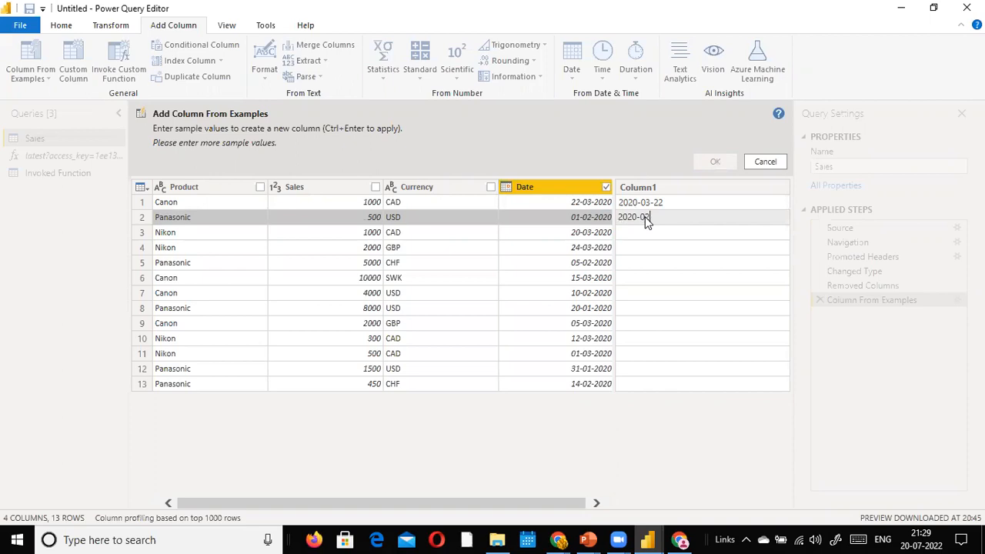
pyautogui.write('01')
pyautogui.press('Return')
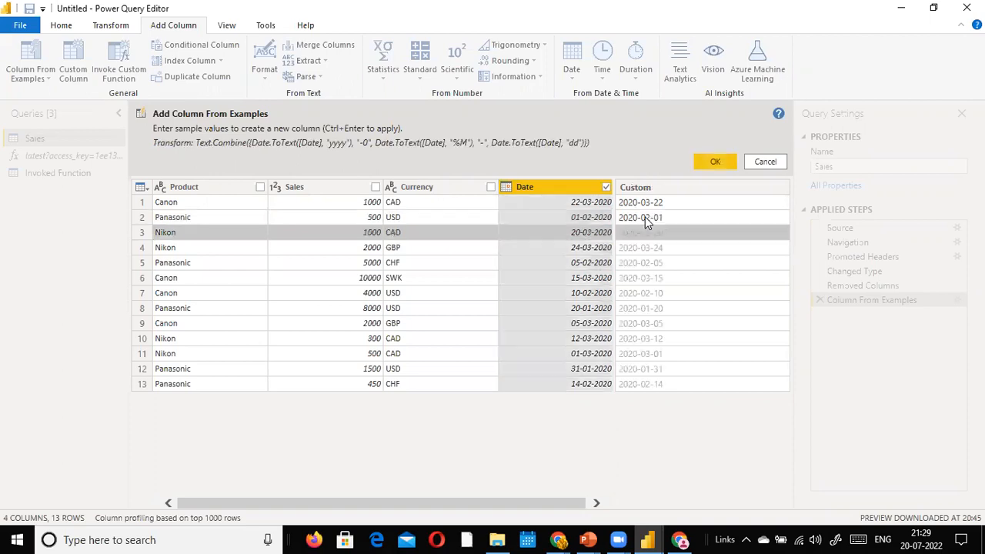
pyautogui.click(650, 219)
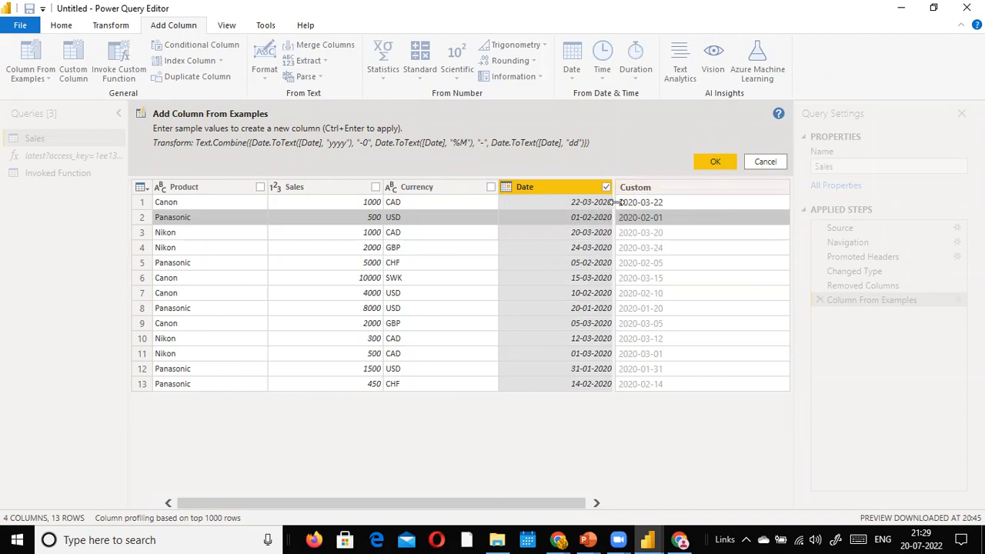
pyautogui.click(628, 228)
pyautogui.click(637, 217)
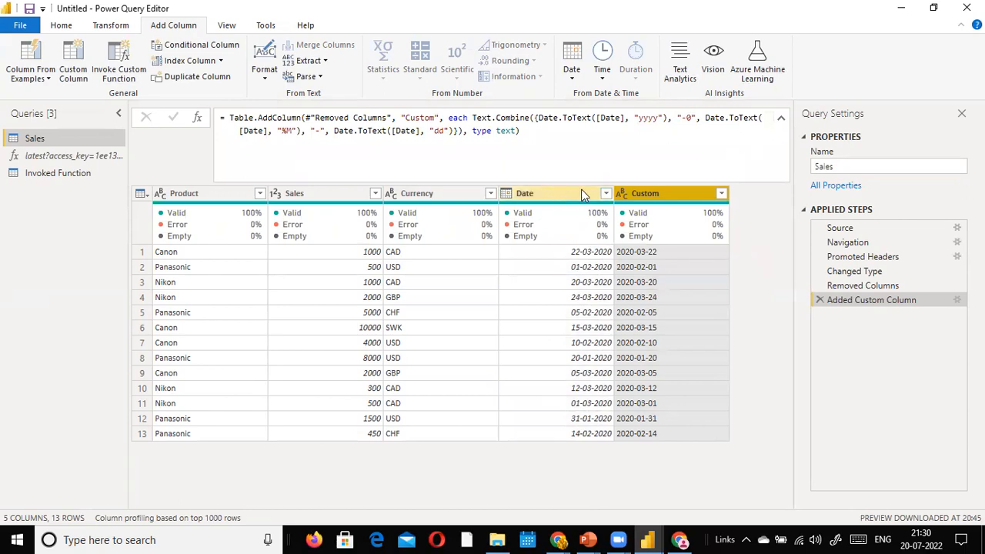
# Step: Rename the new Custom date-text column in Sales to SaleDate
pyautogui.rightClick(655, 191)
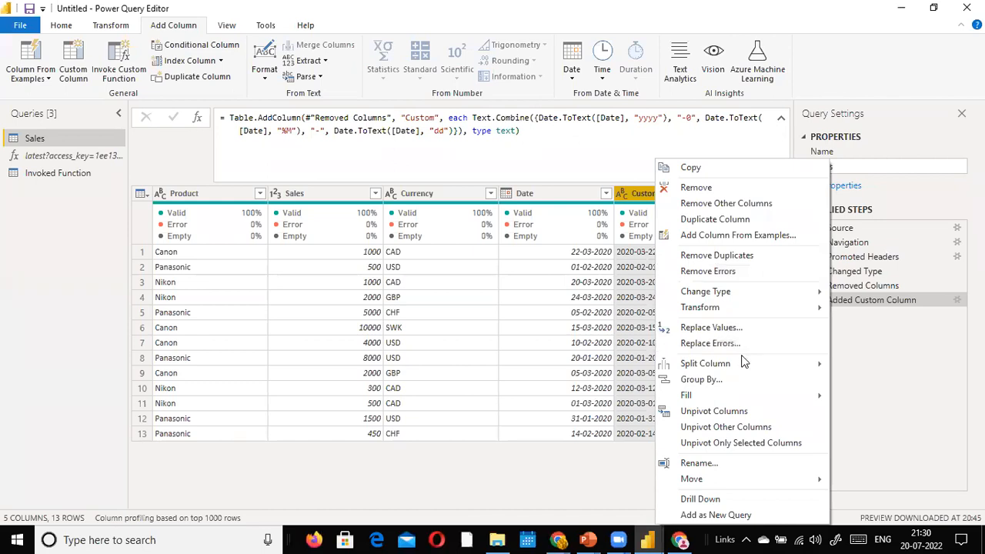
pyautogui.click(637, 189)
pyautogui.doubleClick(637, 189)
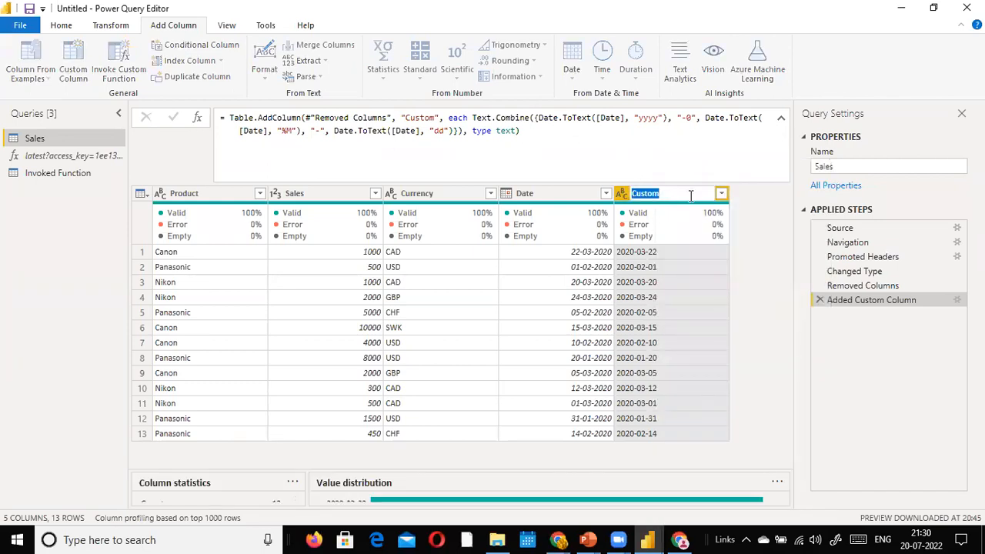
pyautogui.write('E')
pyautogui.write('Date')
pyautogui.write('Sale')
pyautogui.press('Return')
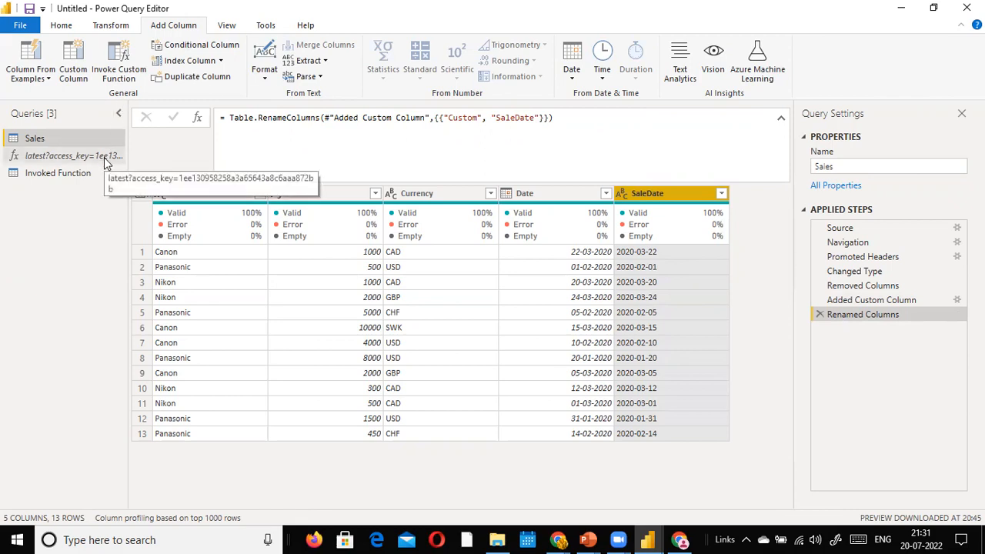
# Step: Try Invoke Custom Function with the exchange-rate function, then cancel without adding a column
pyautogui.click(123, 75)
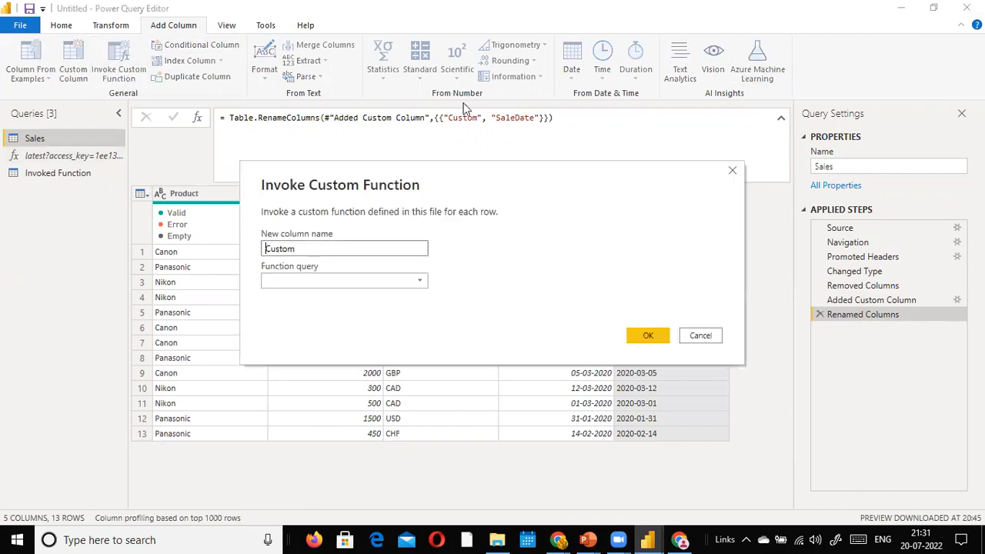
pyautogui.click(341, 249)
pyautogui.moveTo(314, 245); pyautogui.dragTo(202, 246)
pyautogui.click(487, 277)
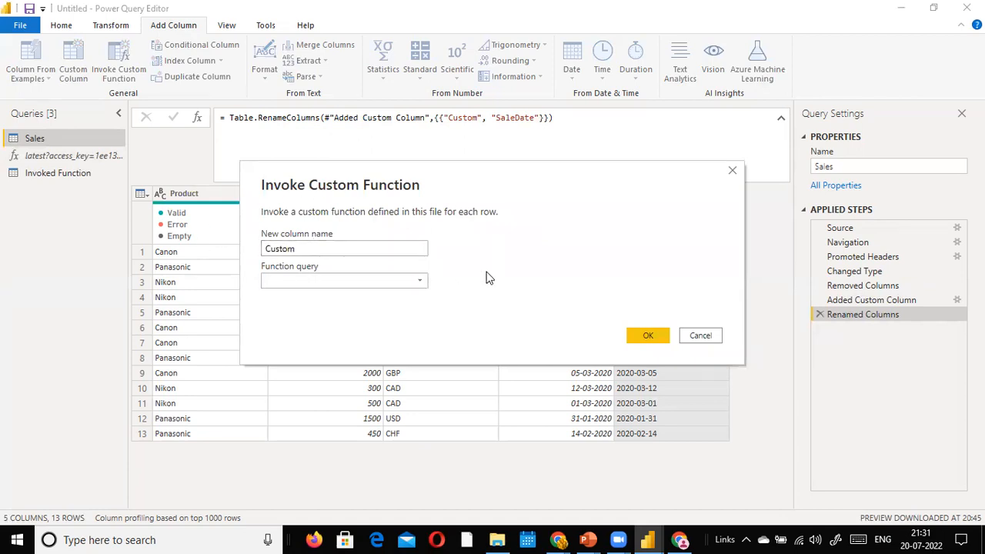
pyautogui.click(425, 283)
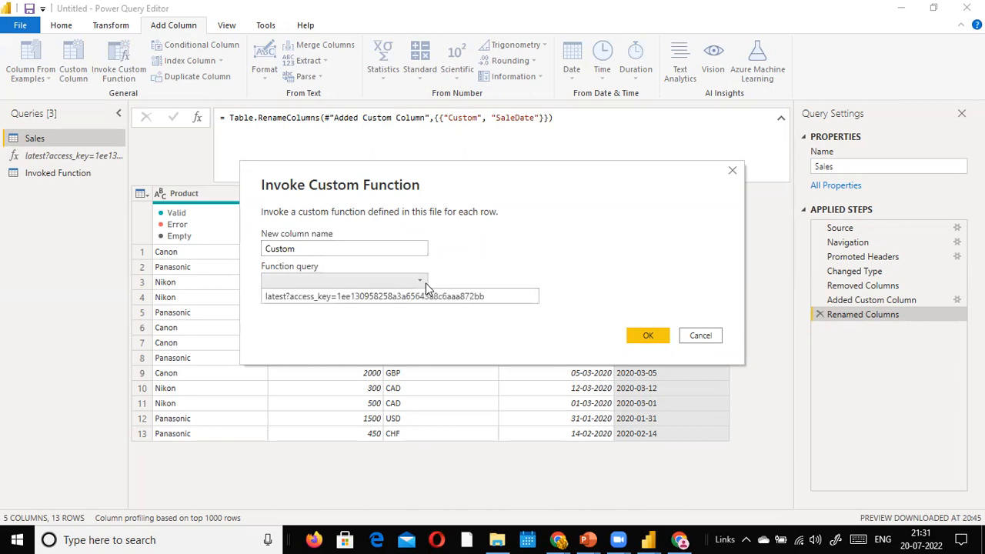
pyautogui.click(400, 297)
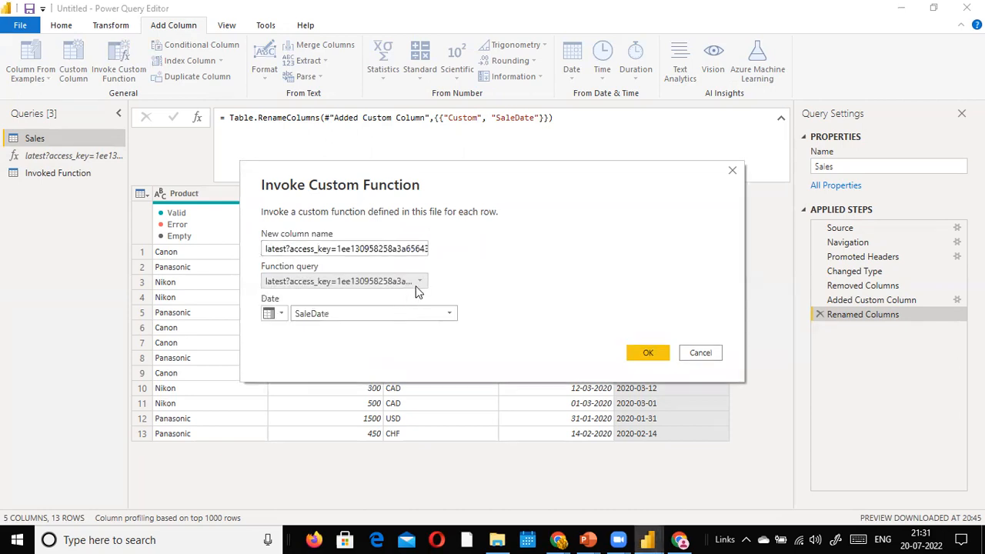
pyautogui.click(711, 353)
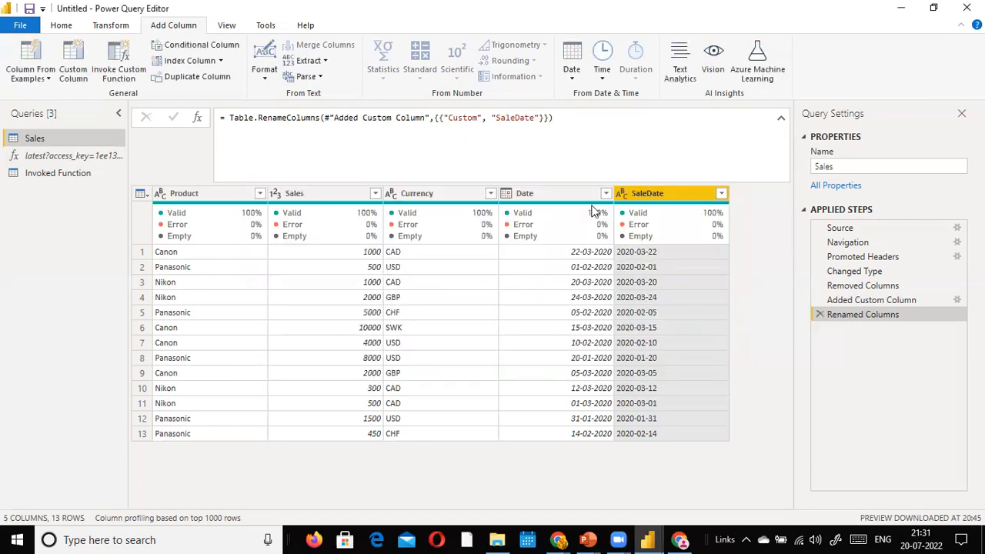
# Step: Rename the function query to ExchangeRate and return to the Sales query
pyautogui.rightClick(46, 160)
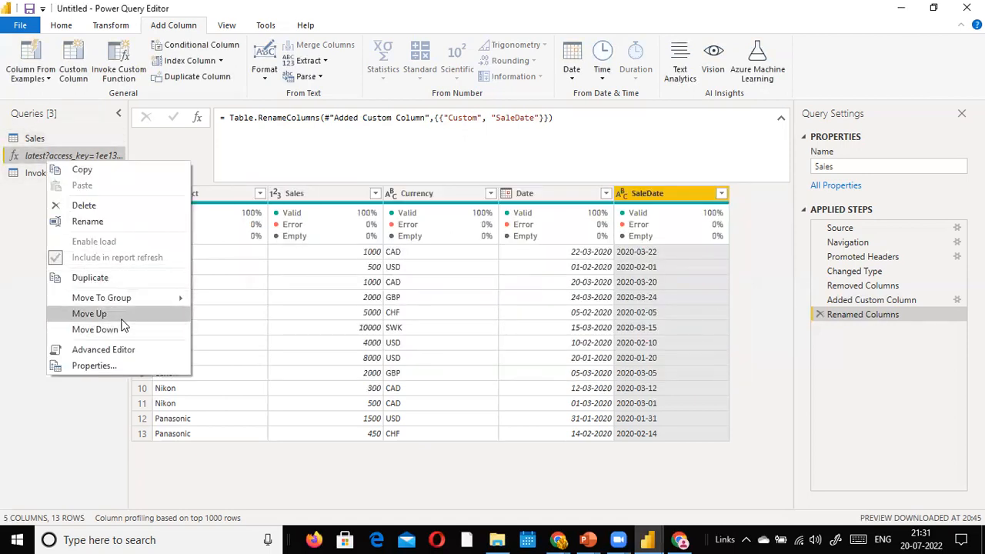
pyautogui.click(101, 220)
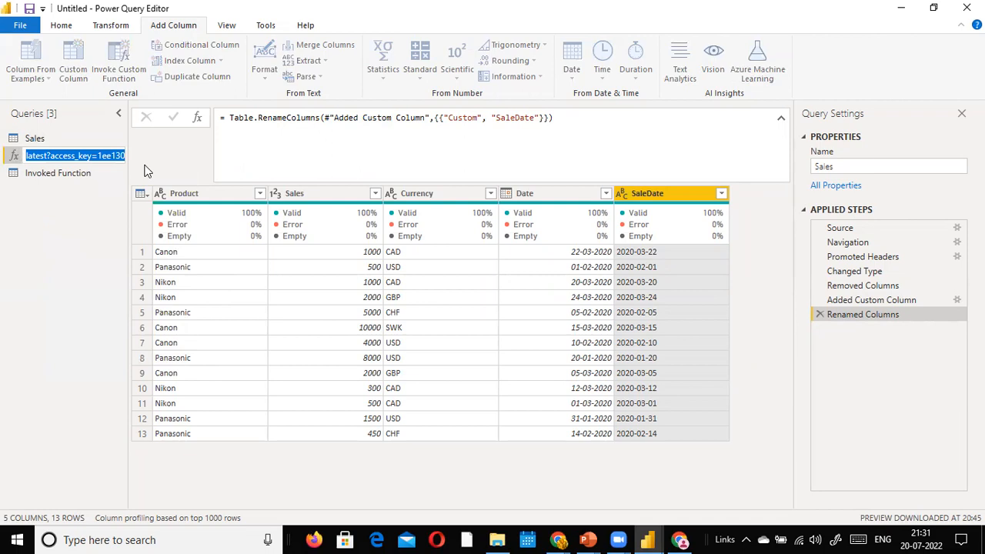
pyautogui.write('ExchangeConvert')
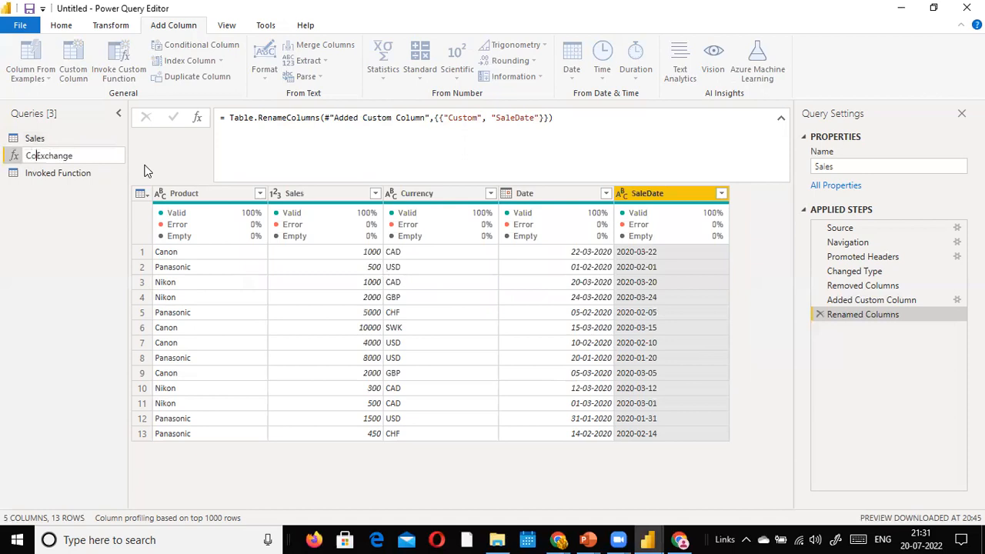
pyautogui.press('BackSpace')
pyautogui.press('BackSpace')
pyautogui.press('BackSpace')
pyautogui.press('BackSpace')
pyautogui.press('BackSpace')
pyautogui.press('BackSpace')
pyautogui.press('BackSpace')
pyautogui.write('Rate')
pyautogui.press('Return')
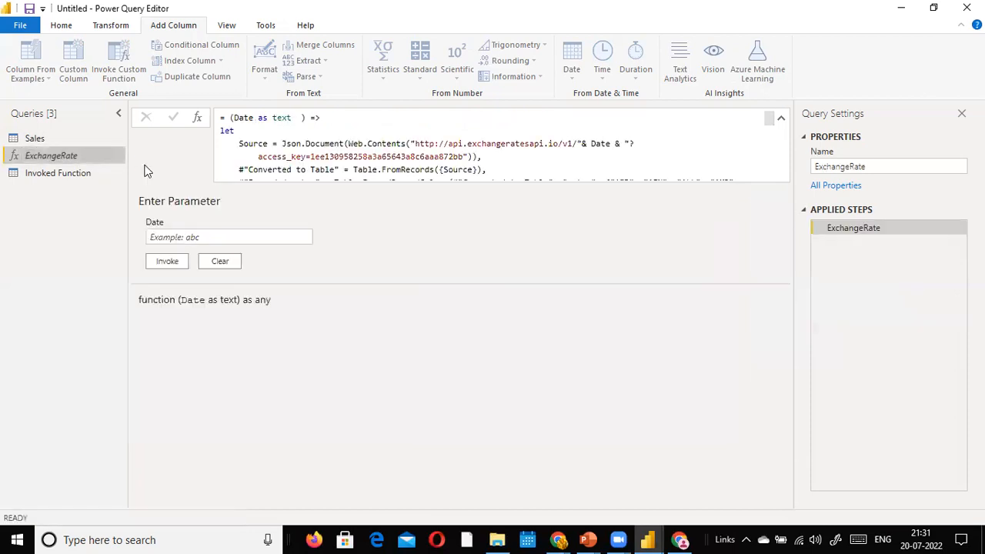
pyautogui.click(36, 138)
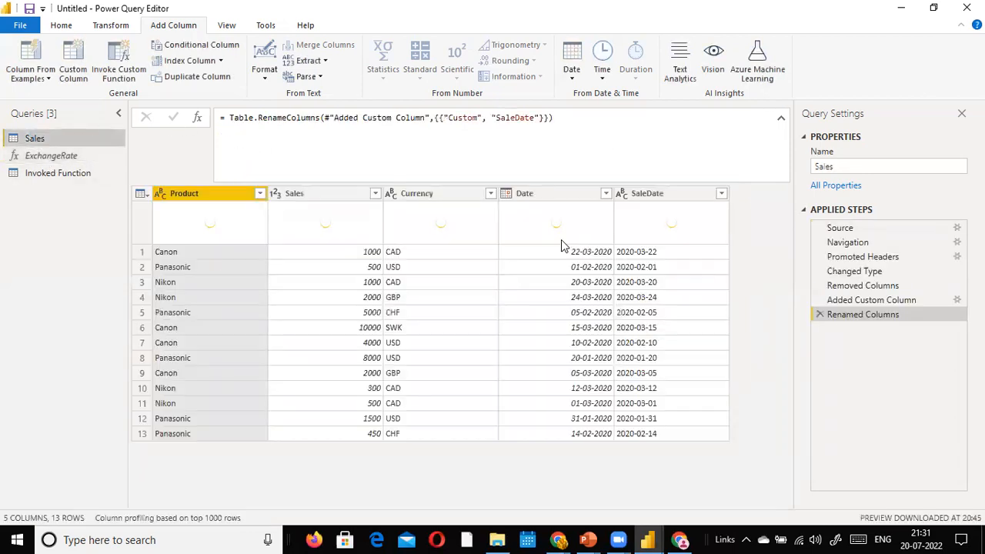
# Step: Start an Invoke Custom Function column that uses the ExchangeRate function
pyautogui.click(130, 73)
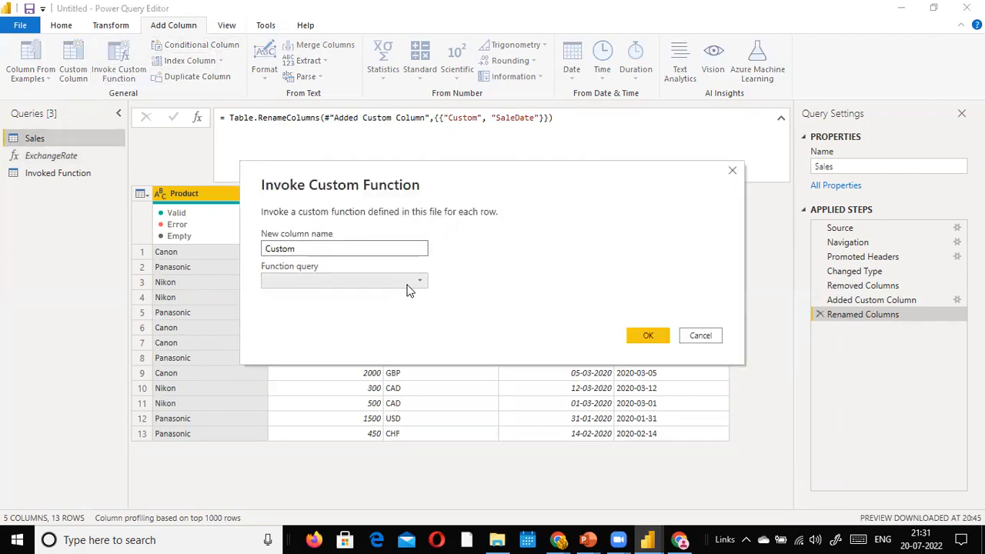
pyautogui.click(408, 284)
pyautogui.click(362, 296)
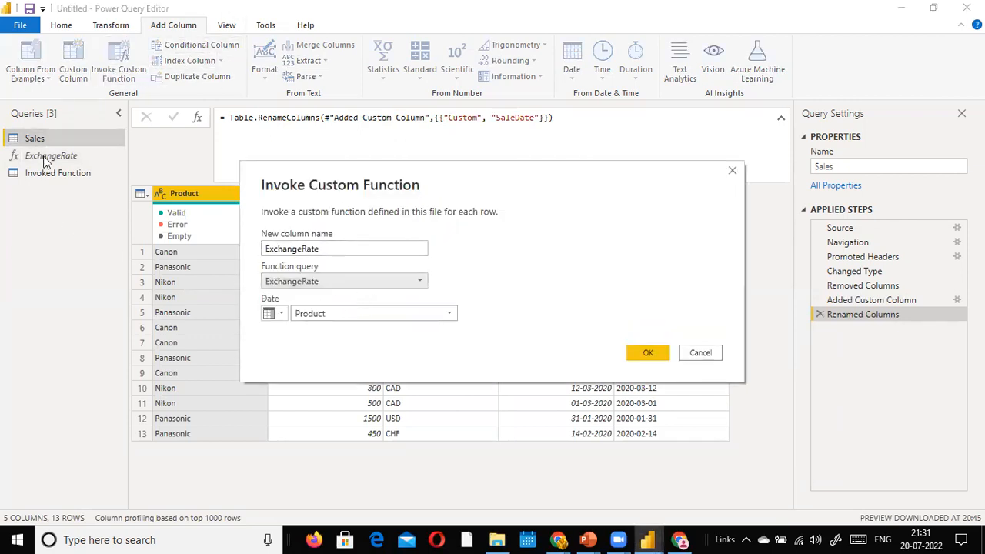
# Step: Feed the SaleDate column into the Date parameter, move the dialog aside, and show the desktop
pyautogui.click(281, 313)
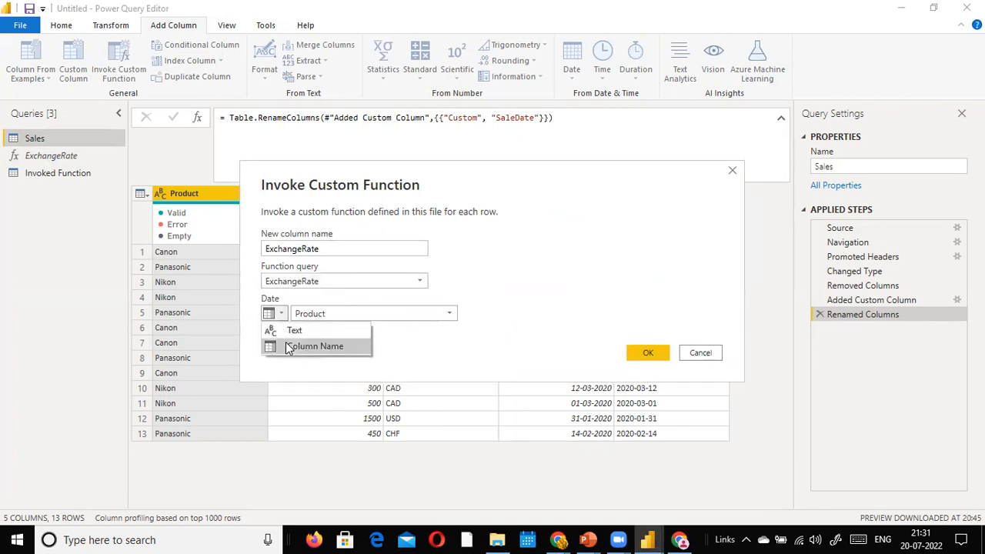
pyautogui.click(288, 348)
pyautogui.click(451, 314)
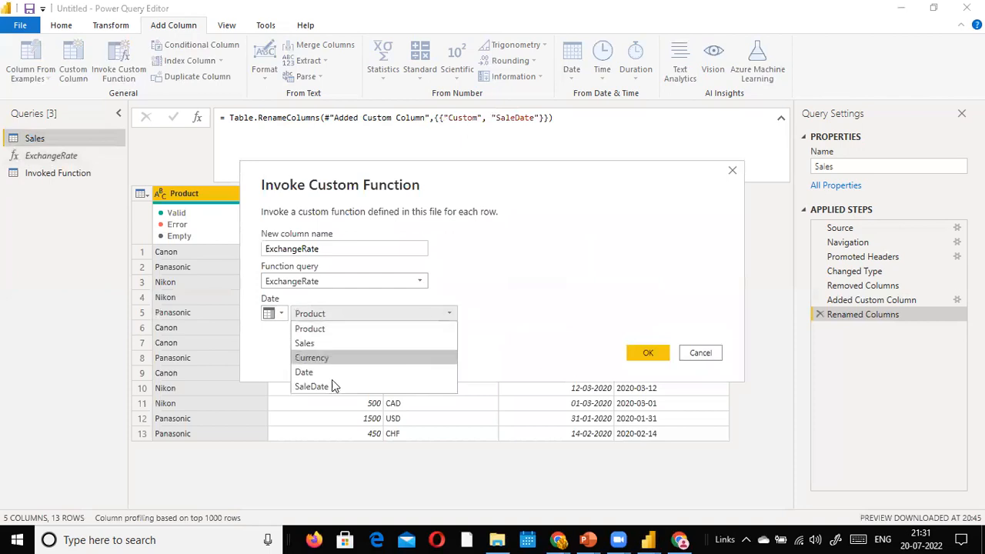
pyautogui.click(327, 387)
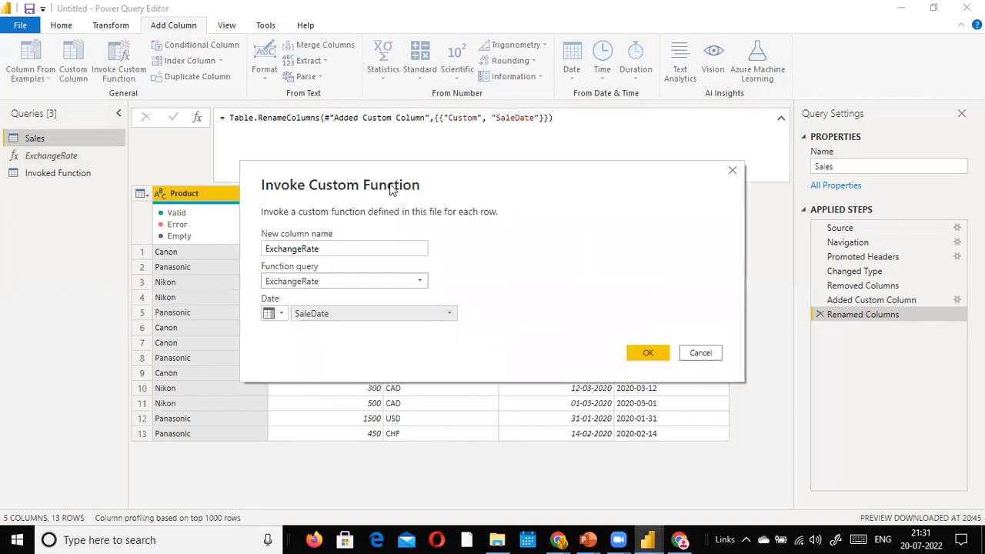
pyautogui.moveTo(393, 189); pyautogui.dragTo(565, 350)
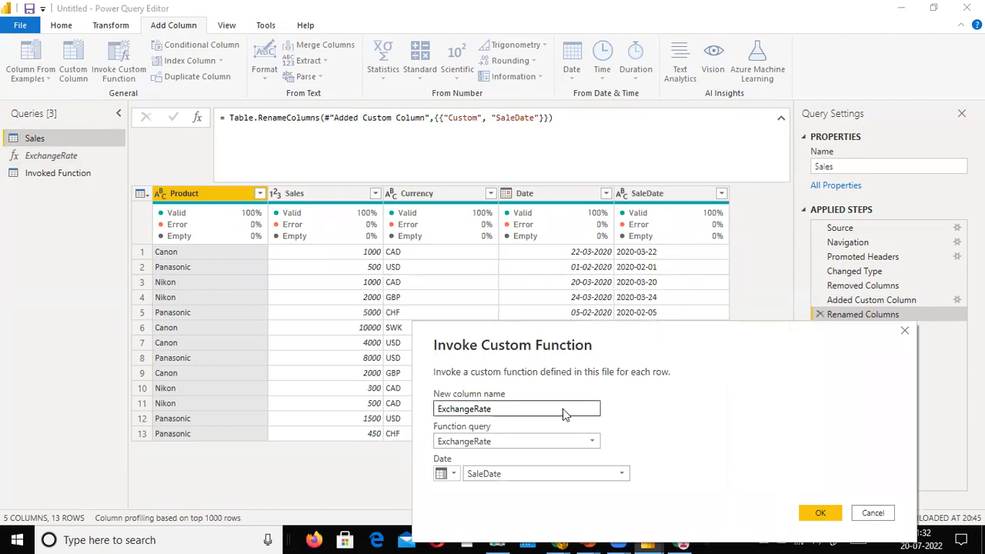
pyautogui.press('super+d')
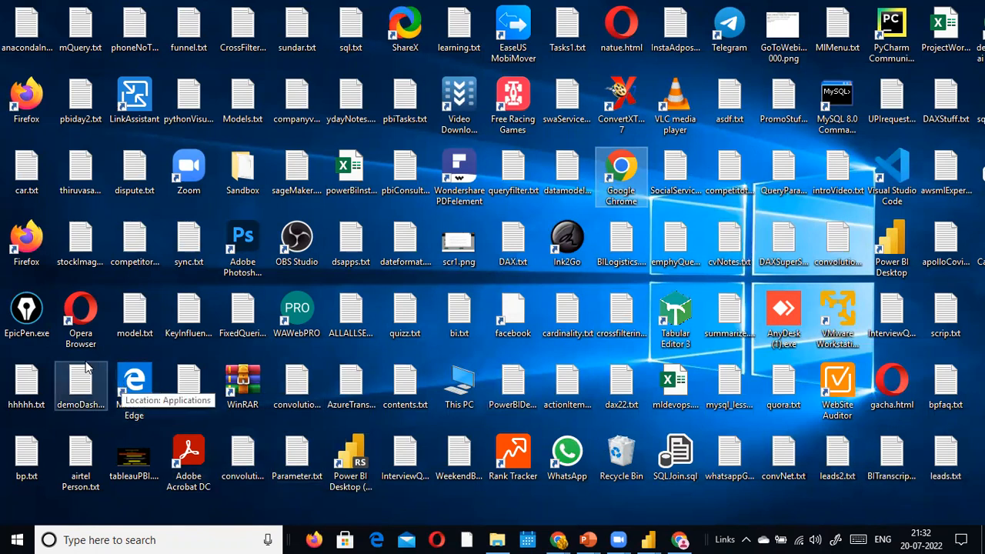
# Step: Launch EpicPen from the desktop over the Power Query Editor
pyautogui.click(44, 322)
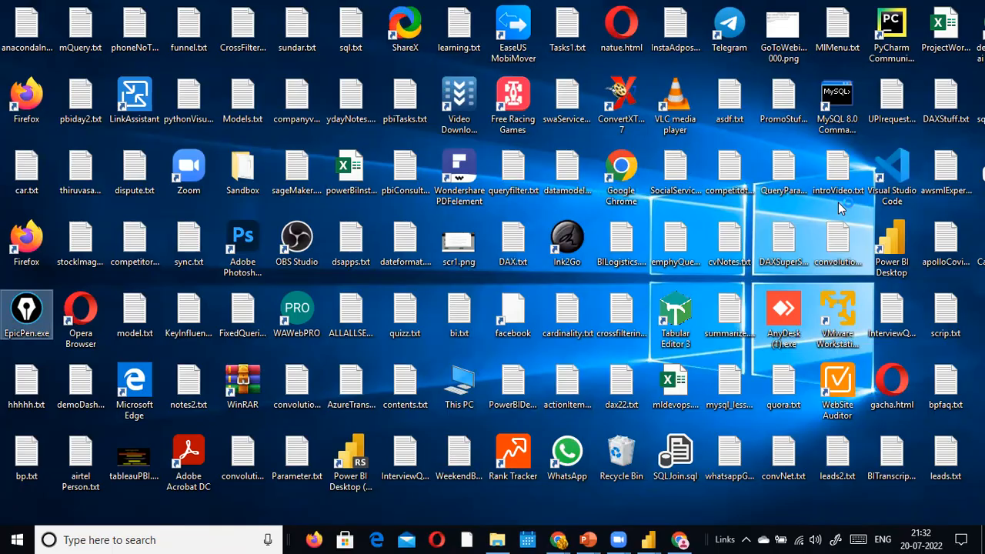
pyautogui.press('super+d')
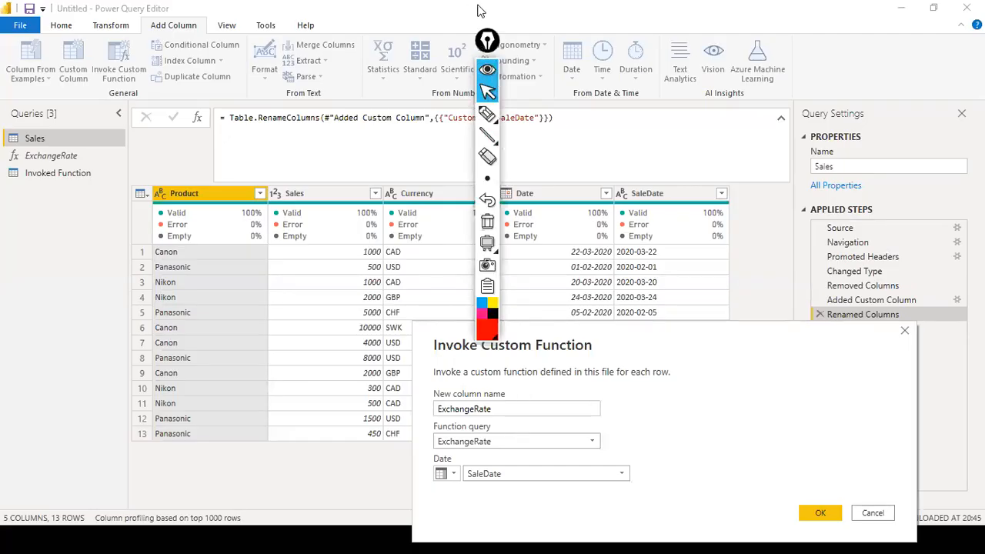
# Step: Move the EpicPen toolbar aside, dismiss its update notice, and draw a red arrow from SaleDate to Date
pyautogui.moveTo(490, 43); pyautogui.dragTo(916, 197)
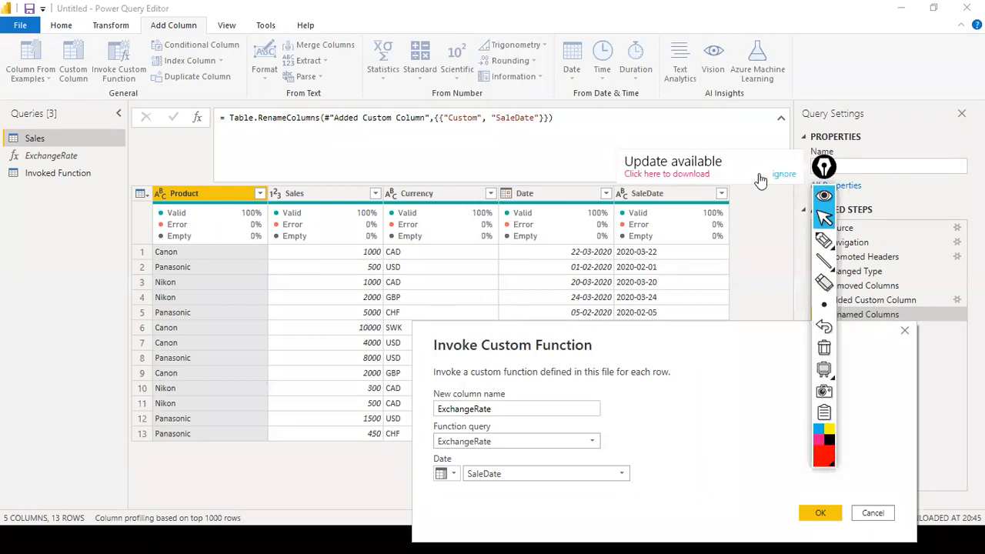
pyautogui.click(784, 174)
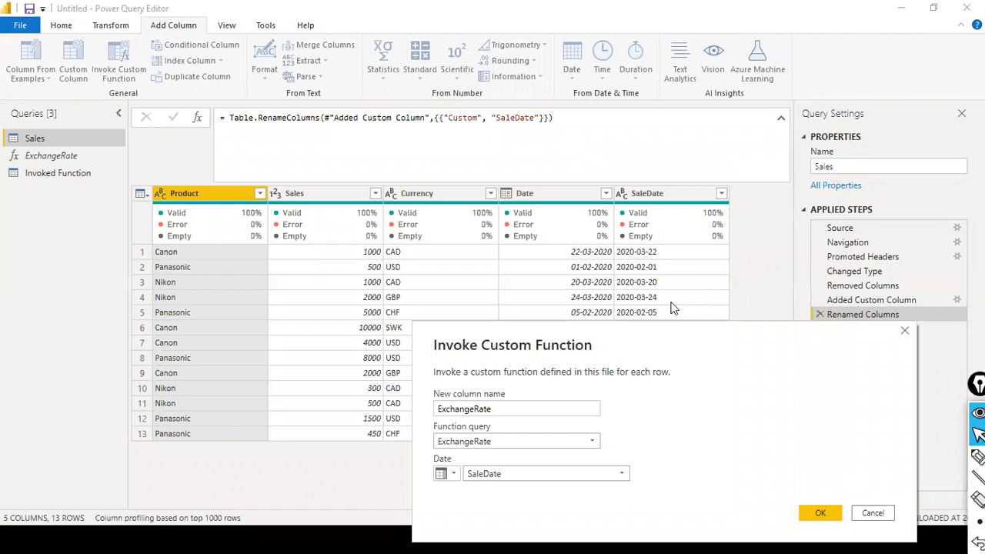
pyautogui.hotkey('ctrl', 'shift', '8')
pyautogui.moveTo(674, 195); pyautogui.dragTo(549, 468)
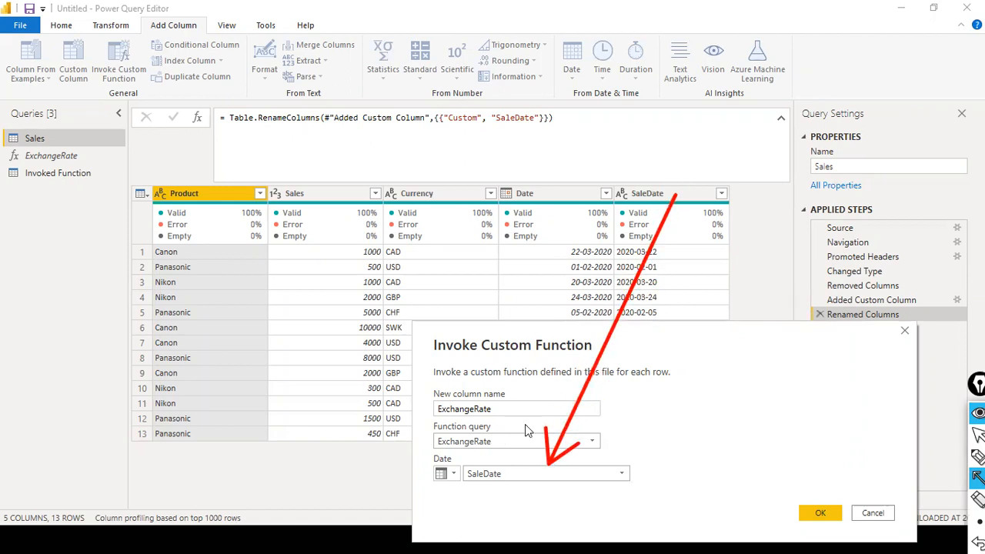
# Step: Draw an arrow from the ExchangeRate query to the function choice, then try confirming the dialog
pyautogui.moveTo(51, 161); pyautogui.dragTo(149, 213)
pyautogui.moveTo(226, 260); pyautogui.dragTo(426, 429)
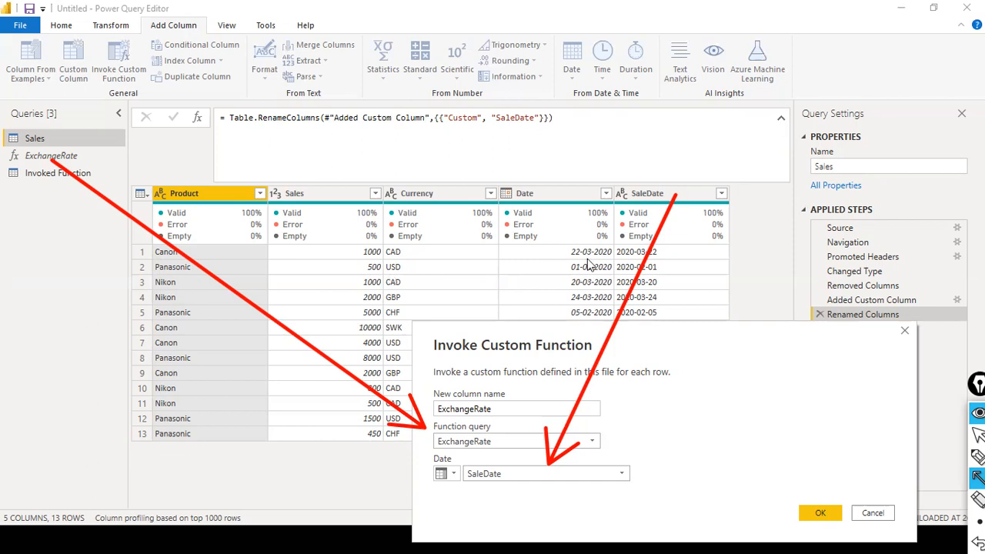
pyautogui.click(811, 509)
# Step: Confirm the ExchangeRate column and set the file's privacy levels to Ignore
pyautogui.click(816, 513)
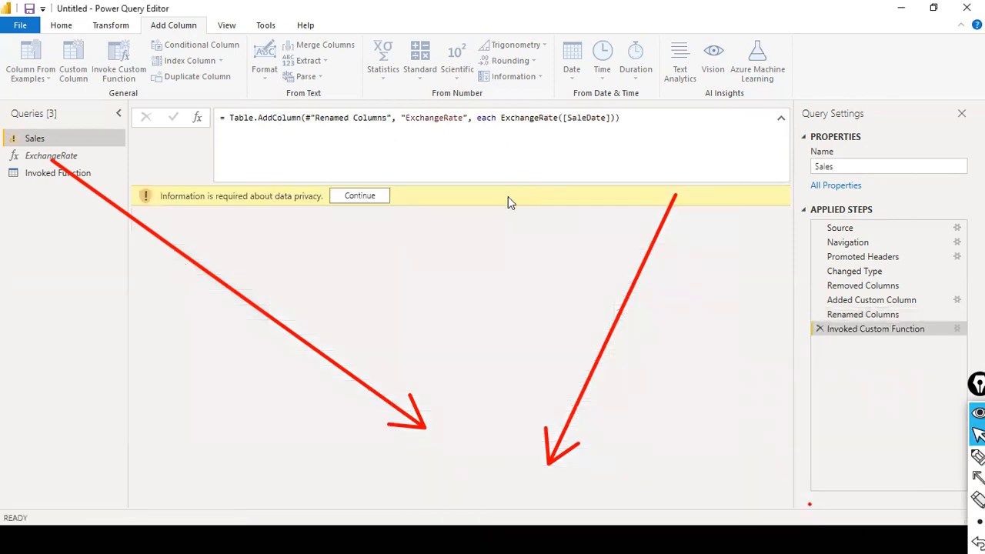
pyautogui.click(357, 197)
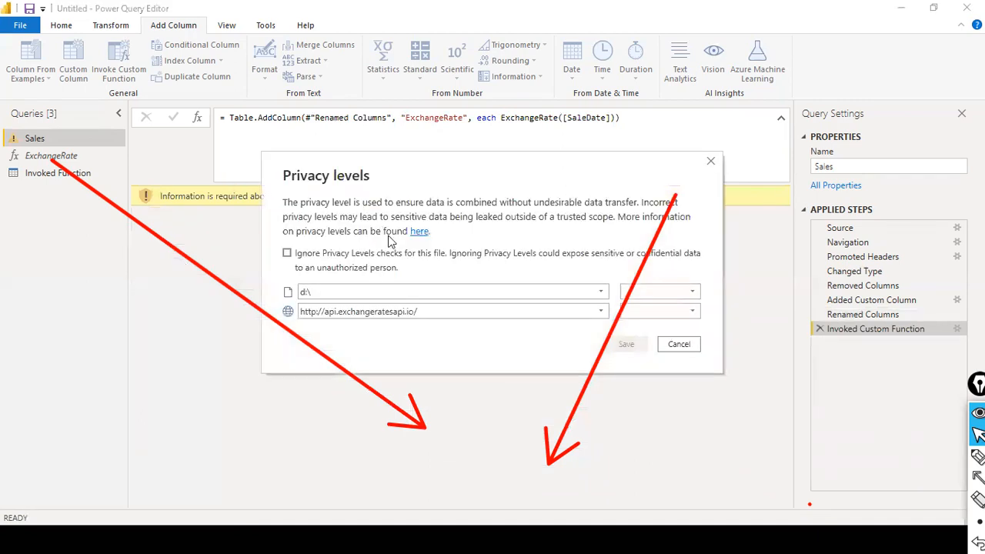
pyautogui.click(287, 254)
pyautogui.click(627, 345)
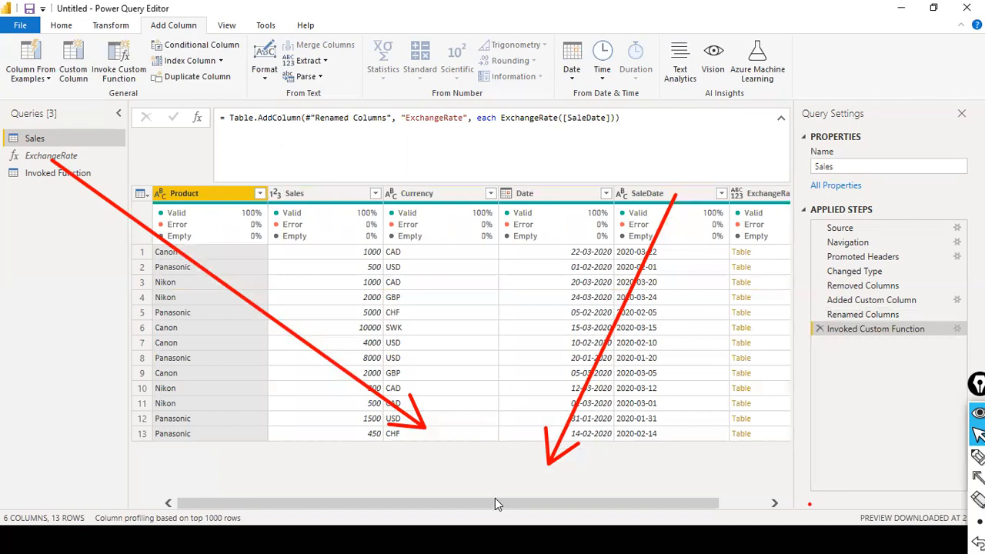
# Step: Expand ExchangeRate into base, Currencies and ExchangeRate.1 columns without a name prefix
pyautogui.moveTo(494, 501); pyautogui.dragTo(643, 486)
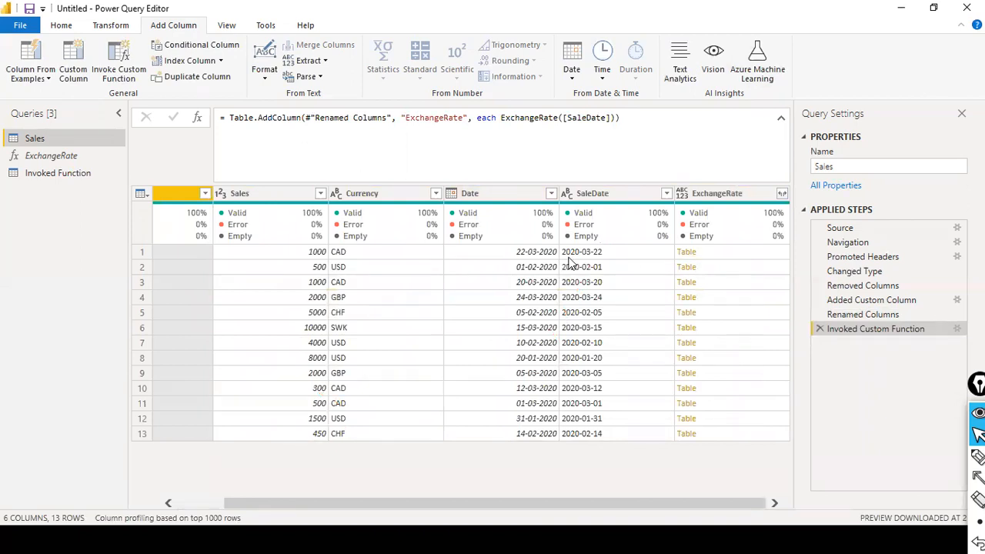
pyautogui.click(781, 193)
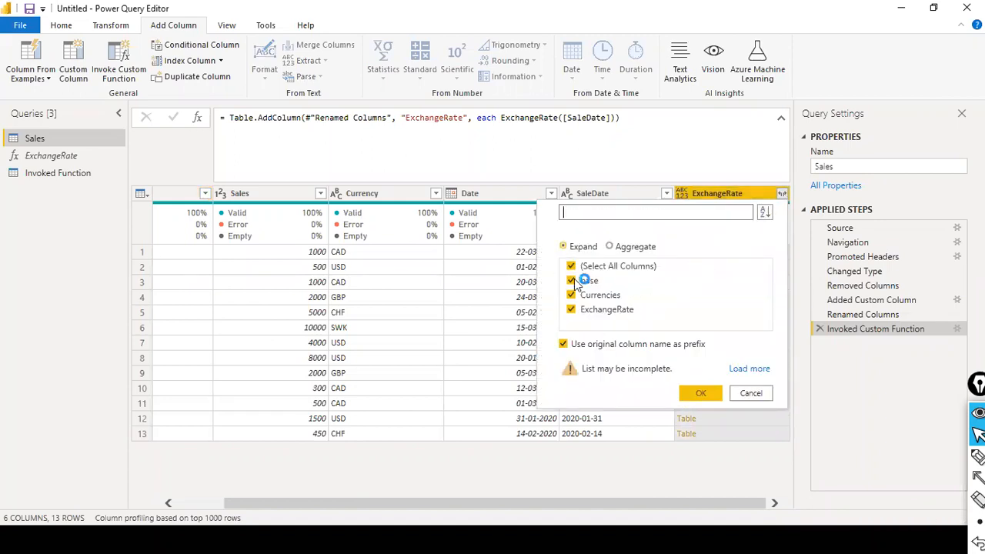
pyautogui.click(562, 345)
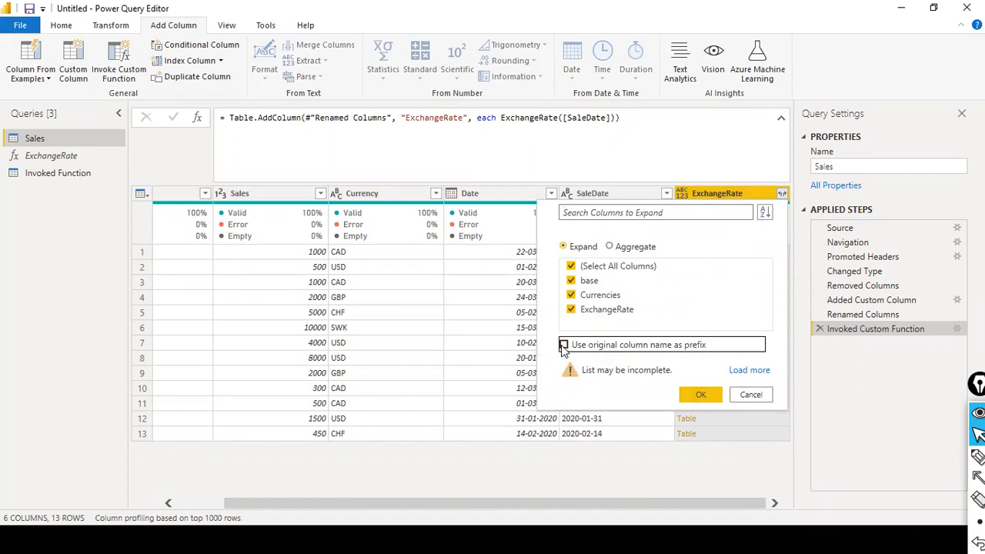
pyautogui.click(678, 397)
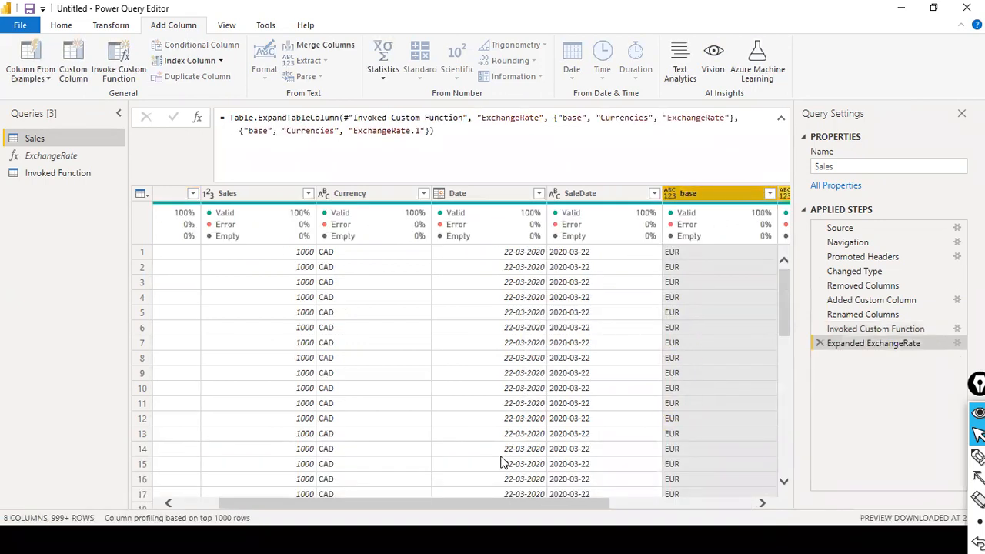
pyautogui.moveTo(478, 504); pyautogui.dragTo(714, 503)
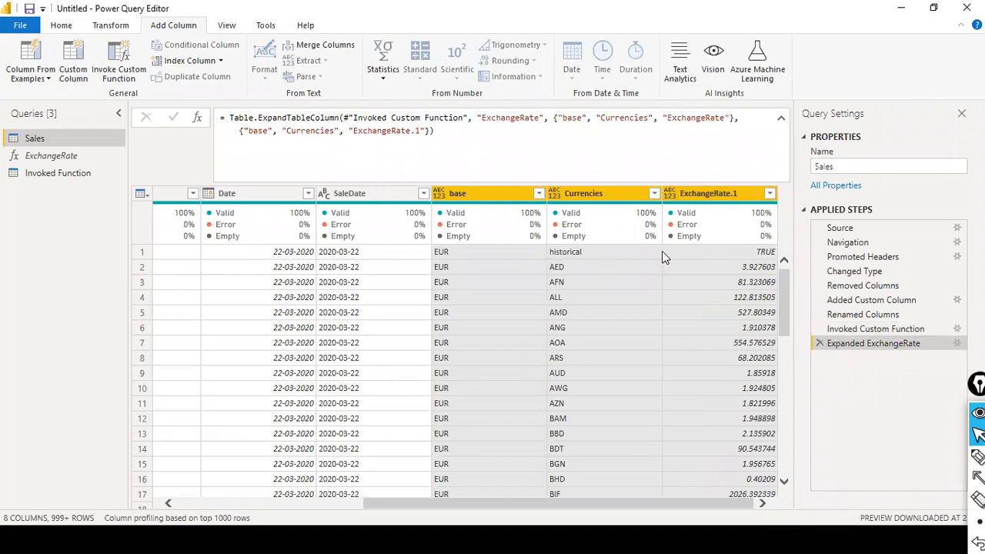
pyautogui.scroll(-20, 662, 254)
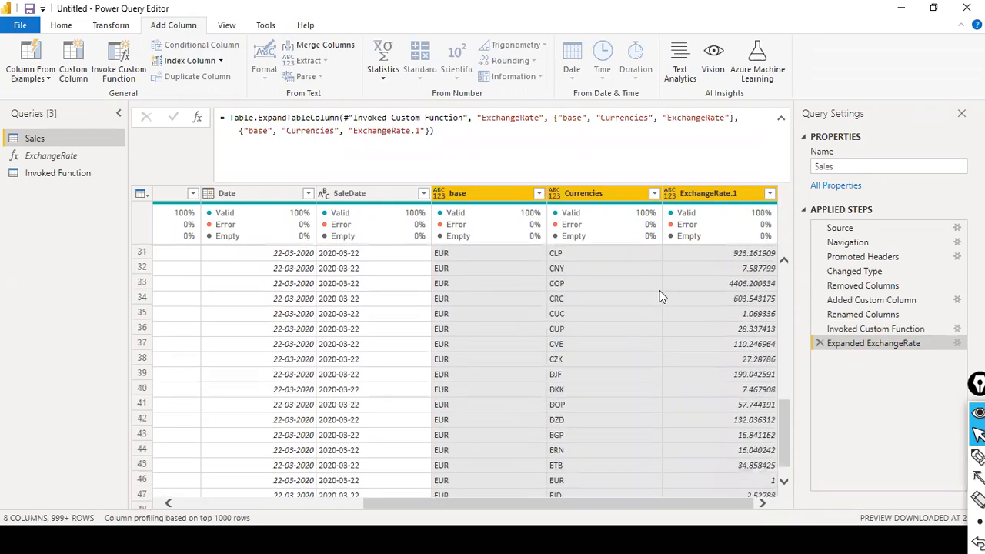
pyautogui.scroll(-20, 660, 300)
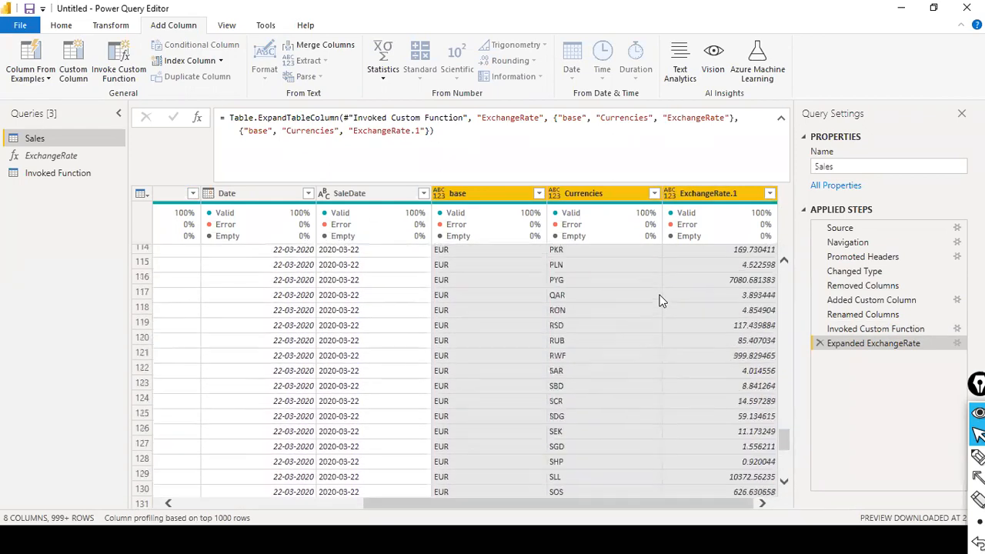
pyautogui.scroll(20, 660, 300)
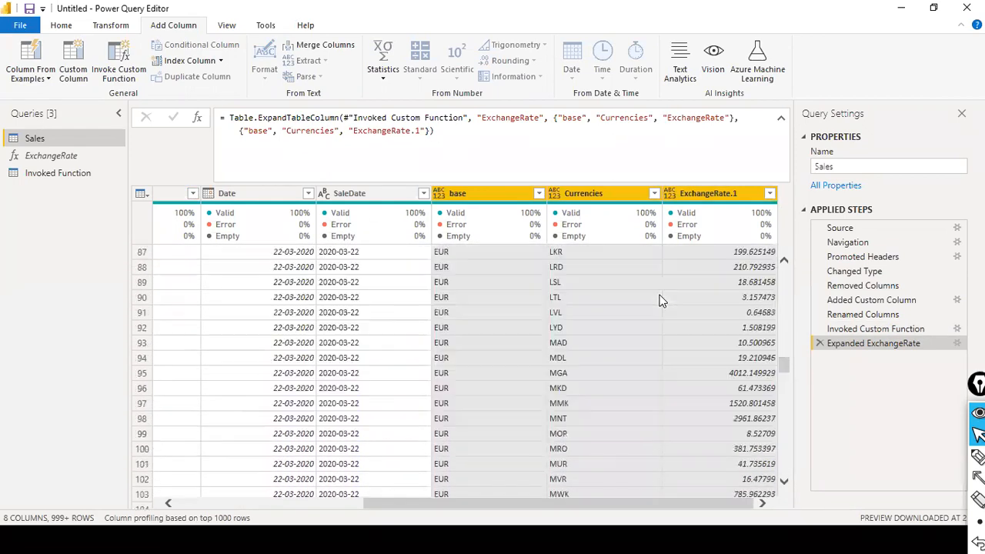
pyautogui.scroll(7, 660, 300)
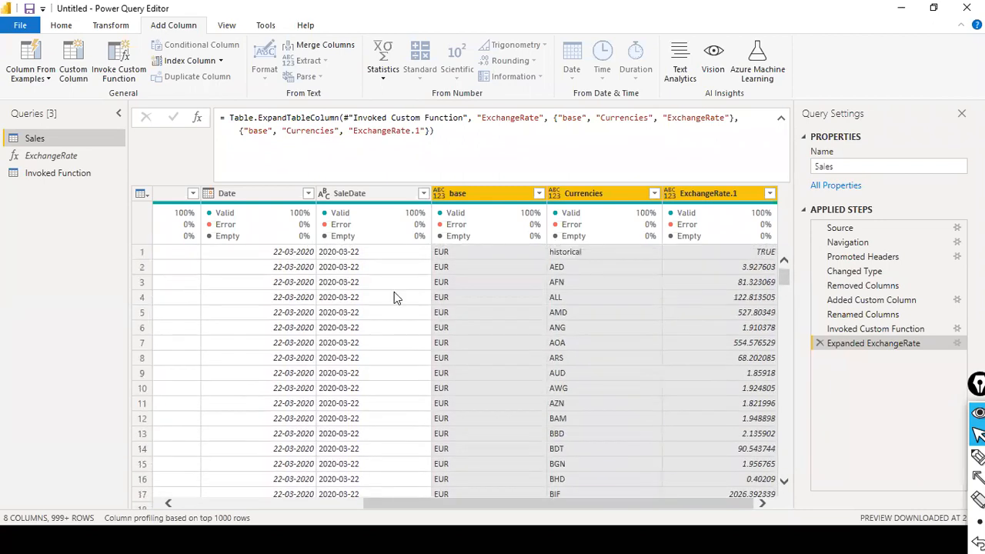
pyautogui.click(364, 265)
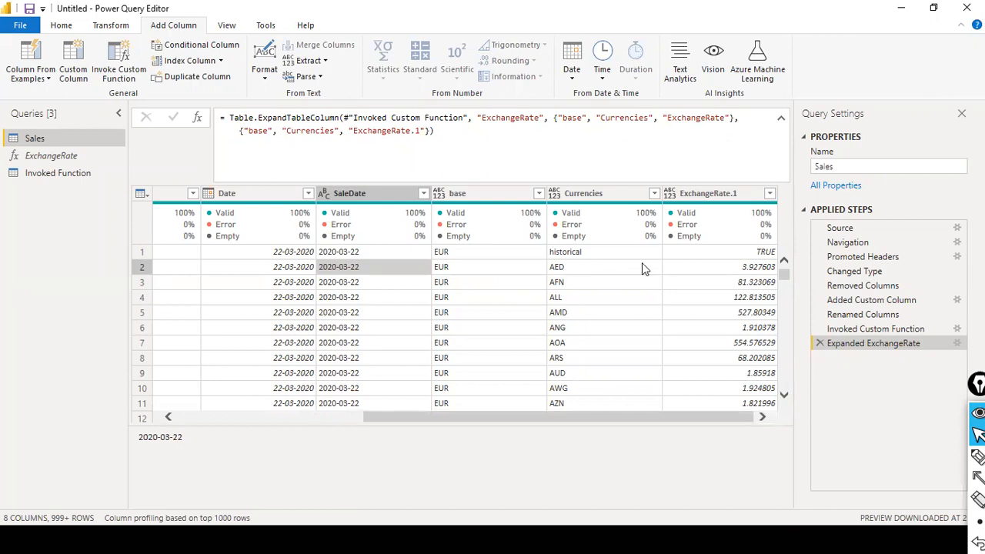
pyautogui.moveTo(368, 419); pyautogui.dragTo(149, 412)
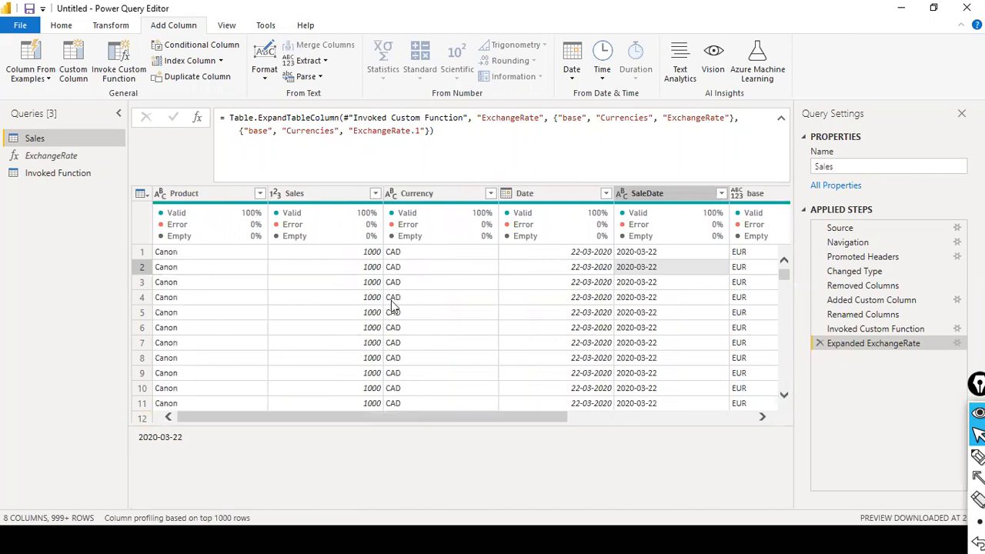
pyautogui.click(422, 252)
pyautogui.moveTo(467, 413); pyautogui.dragTo(643, 400)
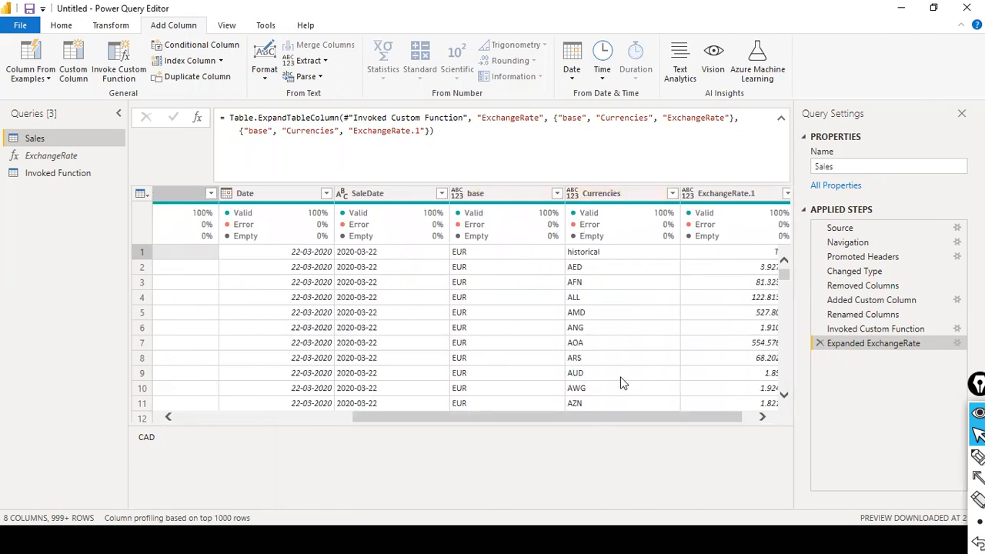
pyautogui.moveTo(586, 418); pyautogui.dragTo(729, 406)
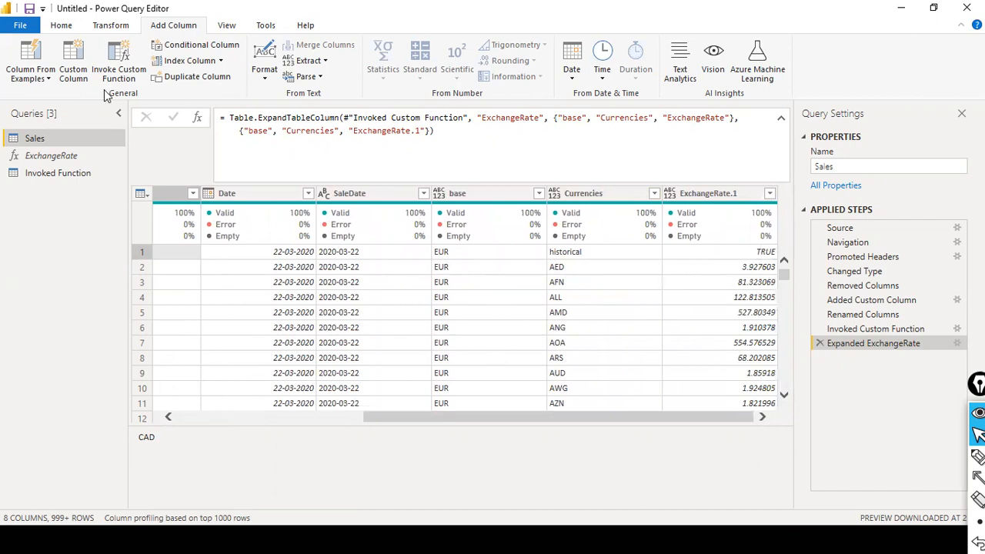
pyautogui.click(75, 77)
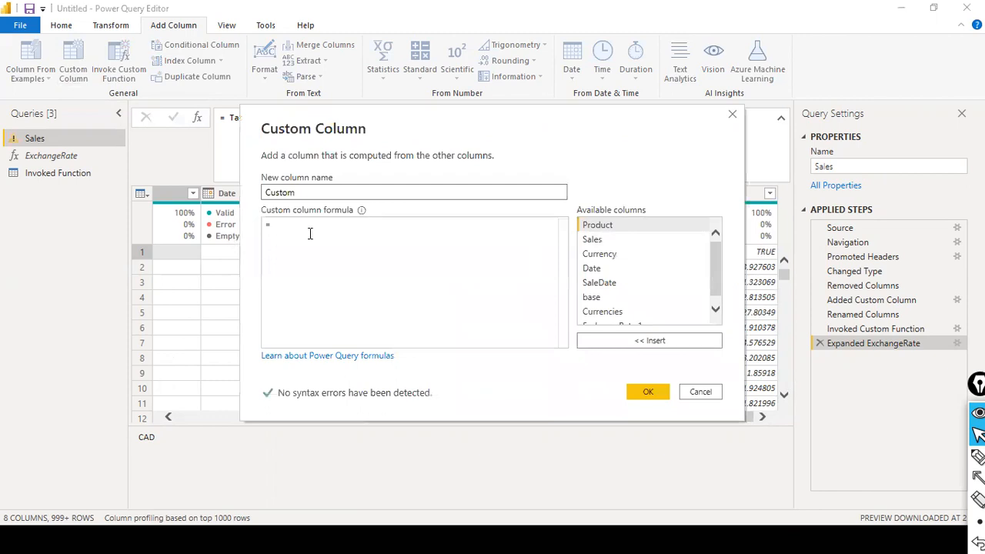
pyautogui.click(322, 225)
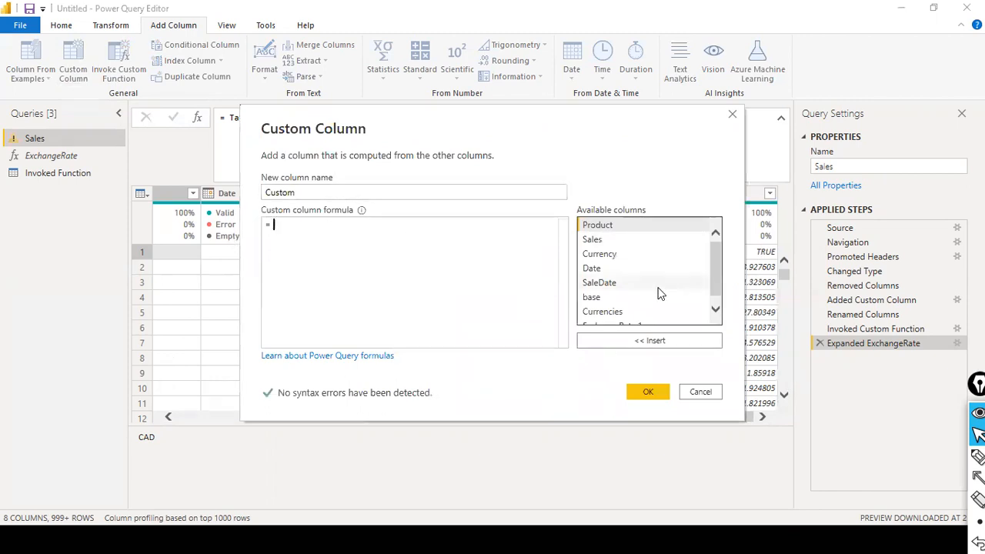
pyautogui.moveTo(610, 142); pyautogui.dragTo(398, 91)
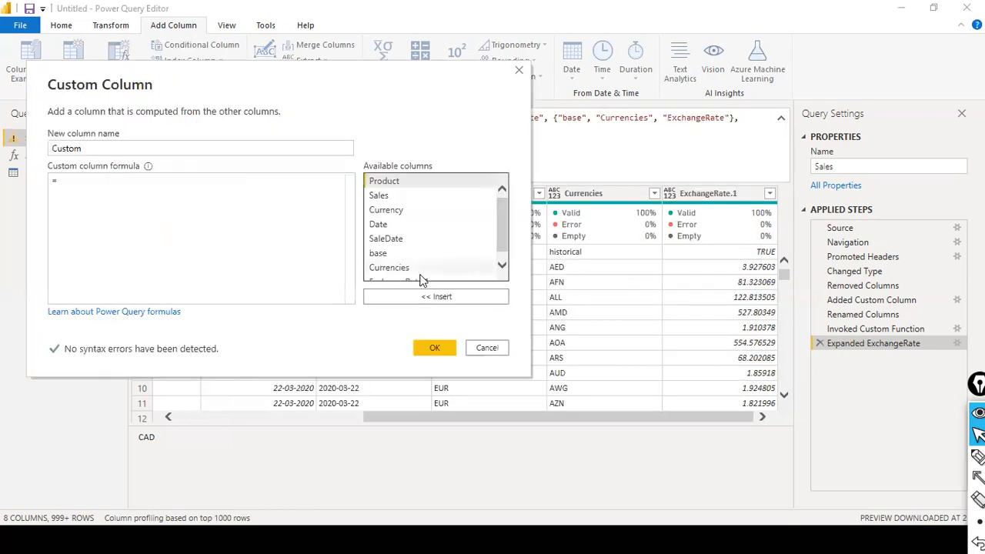
pyautogui.doubleClick(389, 268)
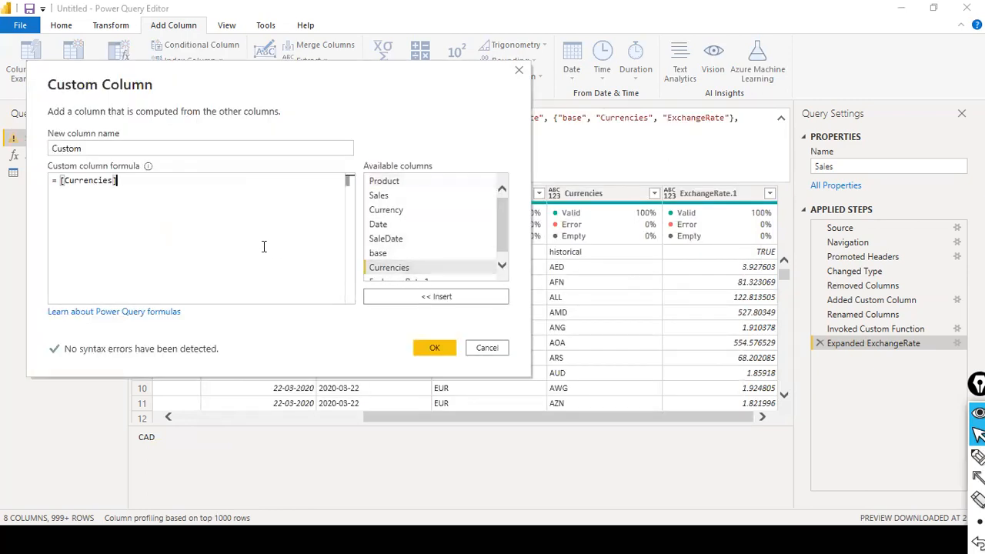
pyautogui.write('=')
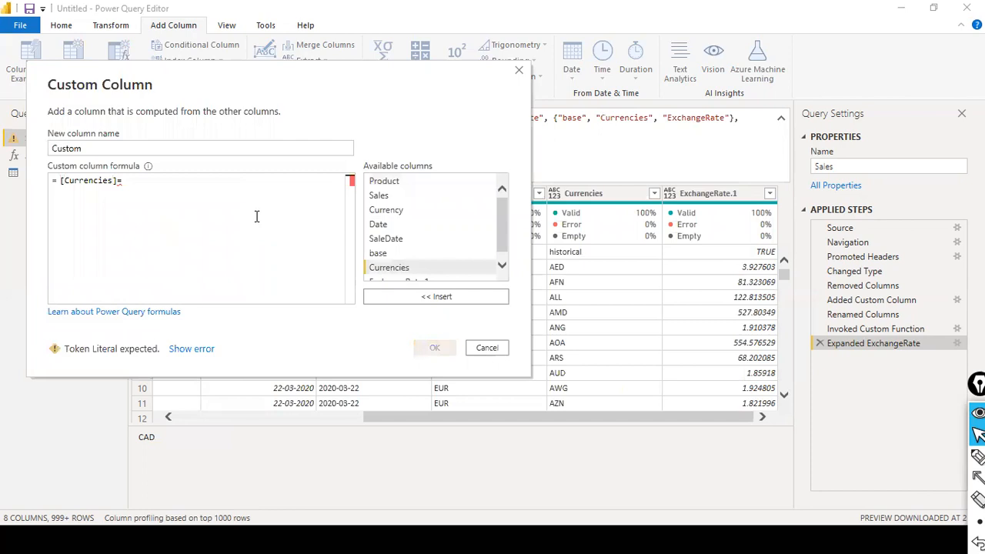
pyautogui.scroll(-1, 385, 223)
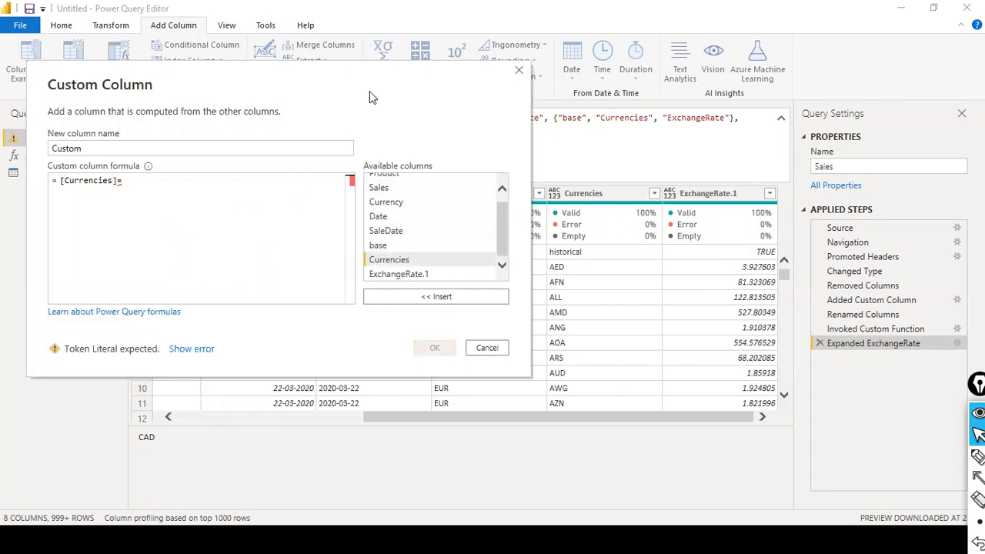
pyautogui.moveTo(369, 91); pyautogui.dragTo(739, 329)
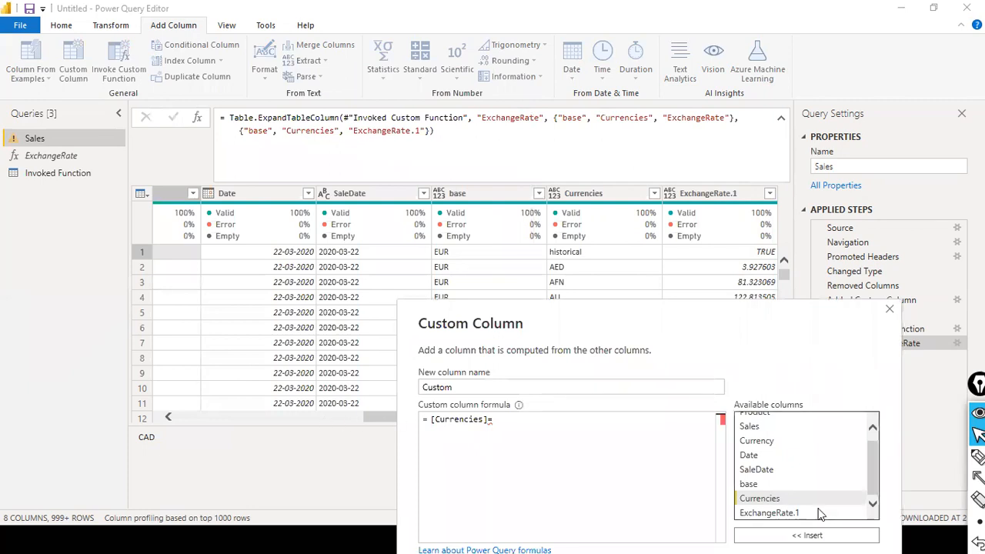
pyautogui.click(813, 534)
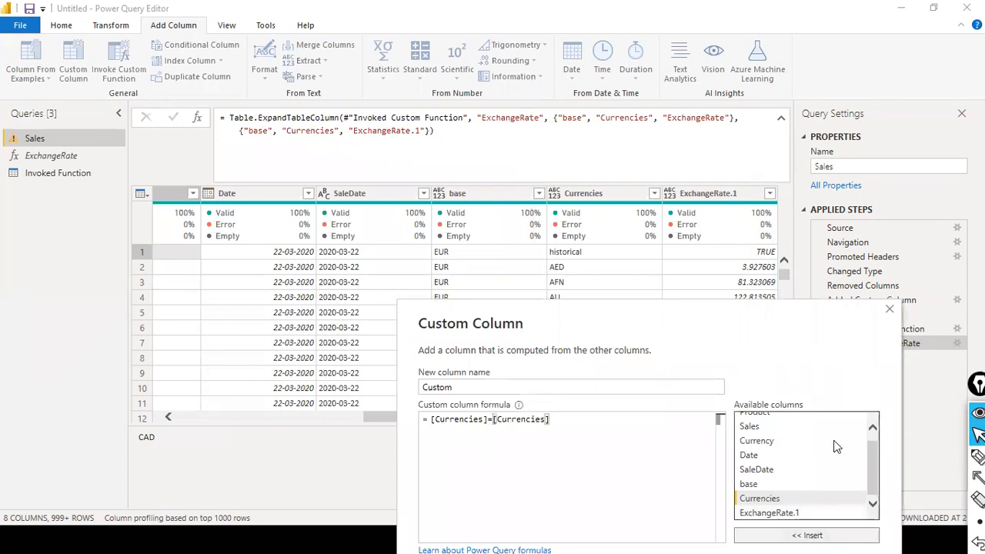
pyautogui.click(890, 309)
pyautogui.moveTo(559, 418); pyautogui.dragTo(81, 449)
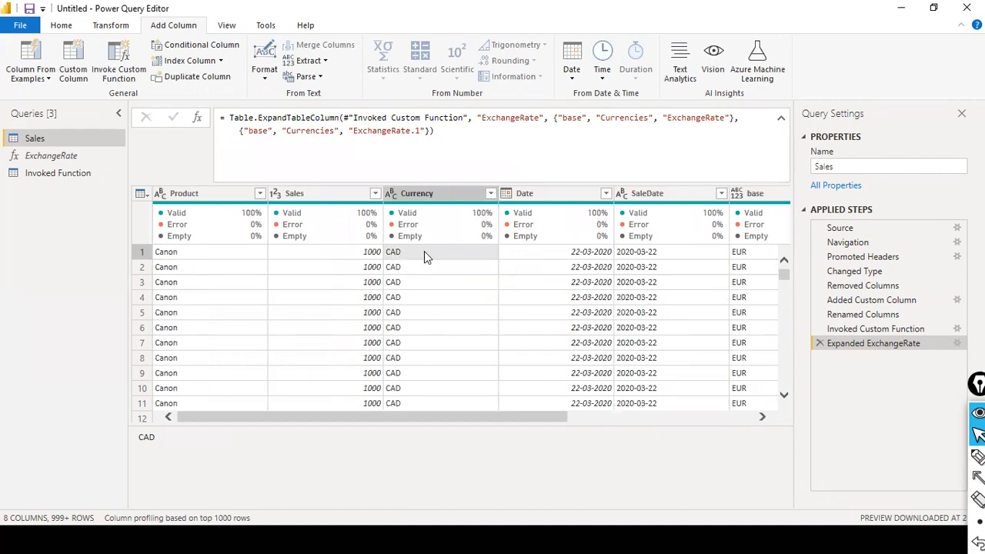
pyautogui.moveTo(409, 418); pyautogui.dragTo(654, 410)
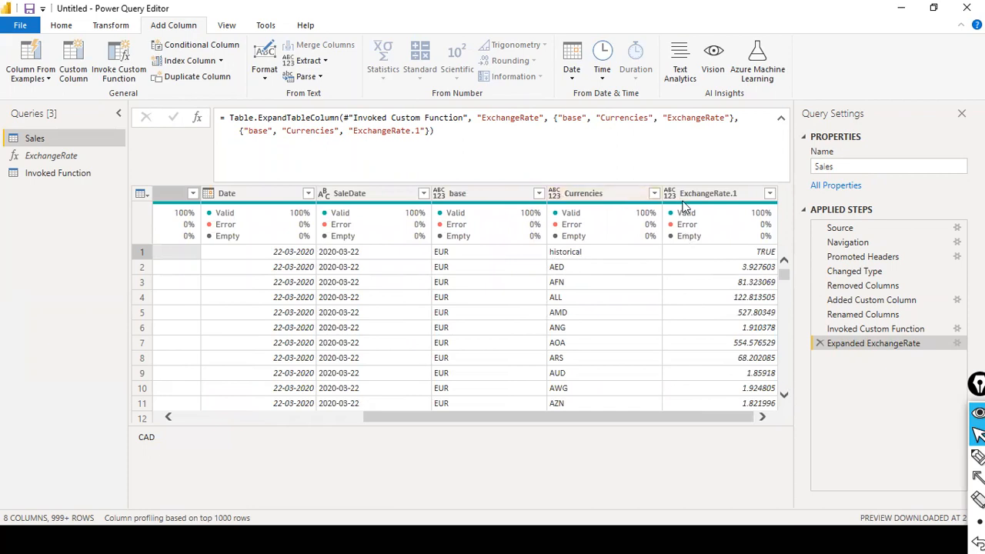
# Step: Add a Custom column with formula [Currency]=[Currencies] to flag matching rows TRUE/FALSE
pyautogui.click(81, 74)
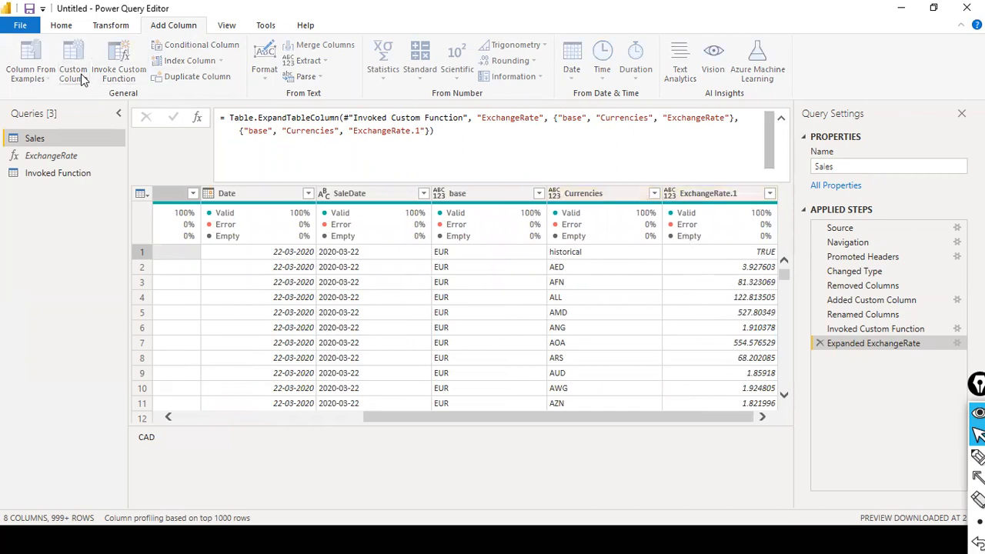
pyautogui.click(395, 246)
pyautogui.doubleClick(629, 262)
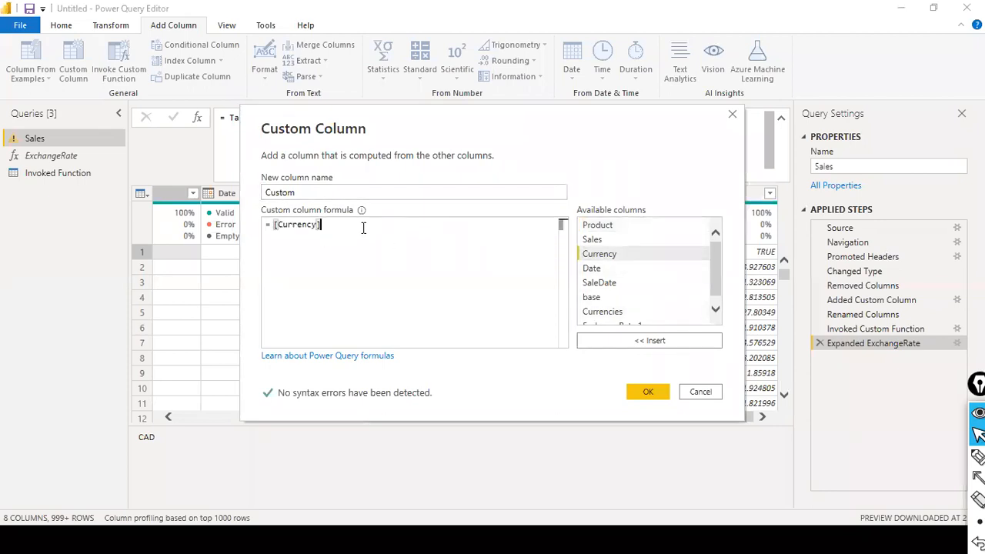
pyautogui.write('*')
pyautogui.scroll(-1, 658, 289)
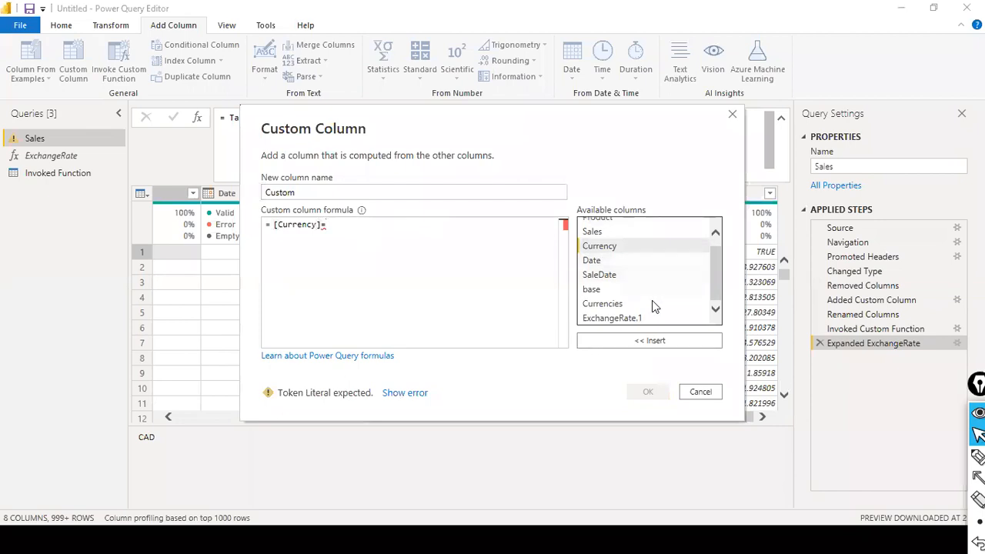
pyautogui.doubleClick(616, 305)
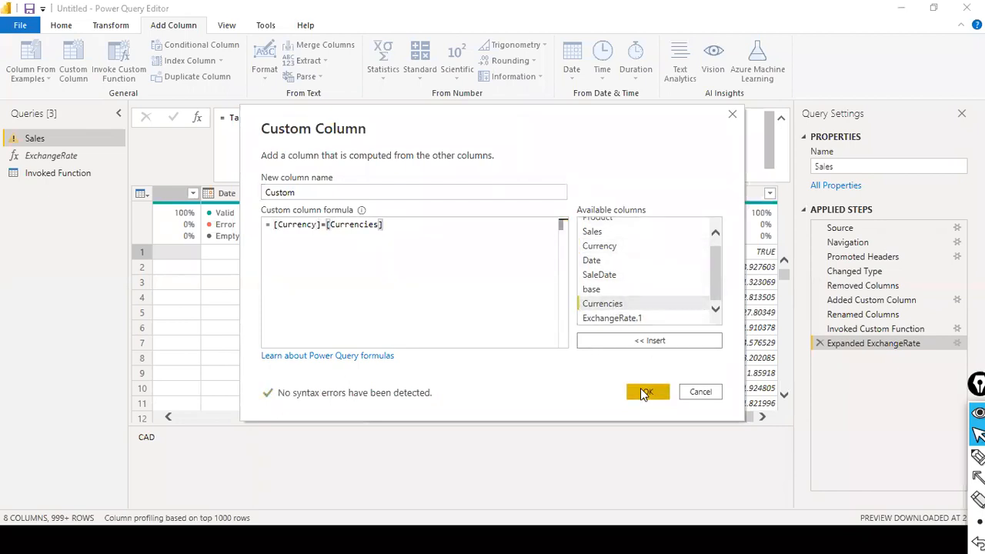
pyautogui.click(644, 392)
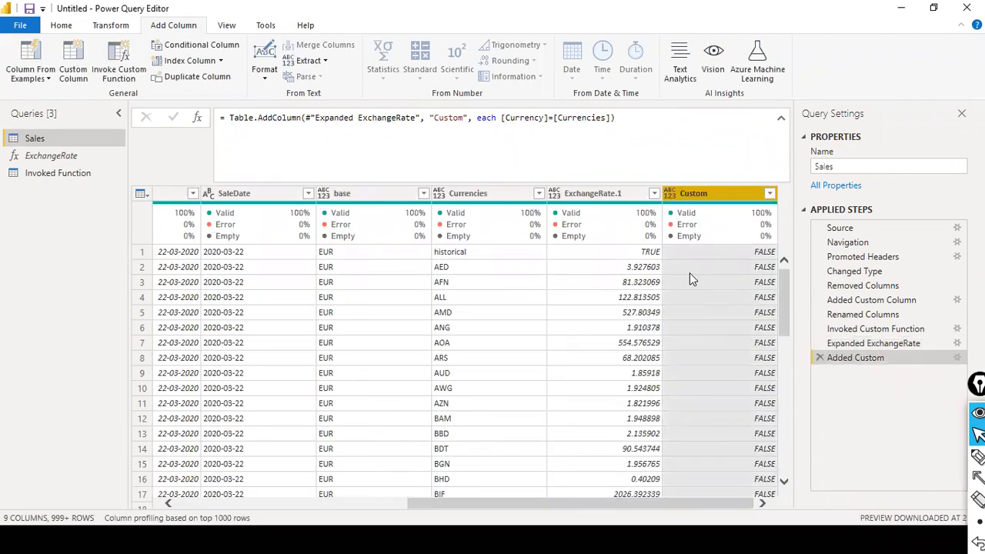
pyautogui.moveTo(460, 504); pyautogui.dragTo(331, 500)
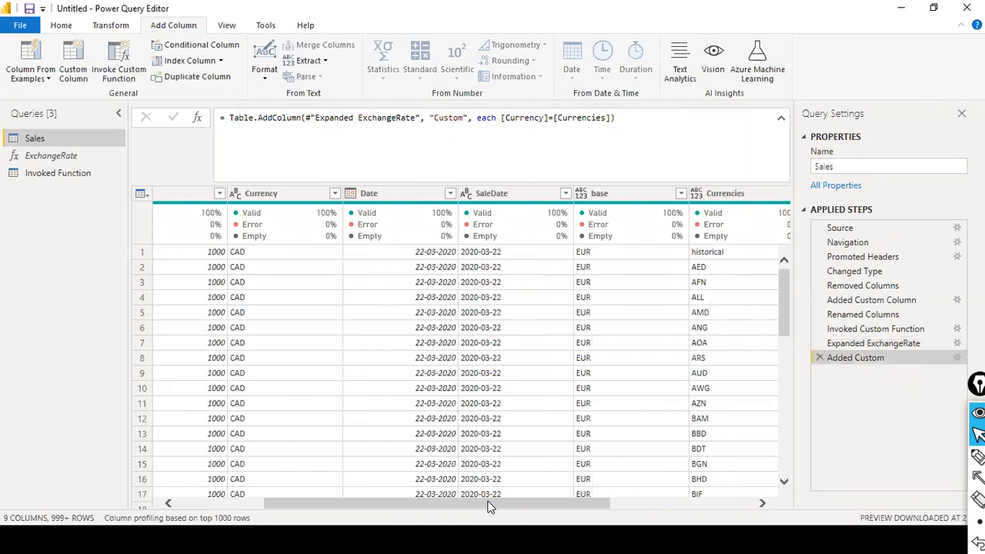
pyautogui.moveTo(490, 506); pyautogui.dragTo(687, 470)
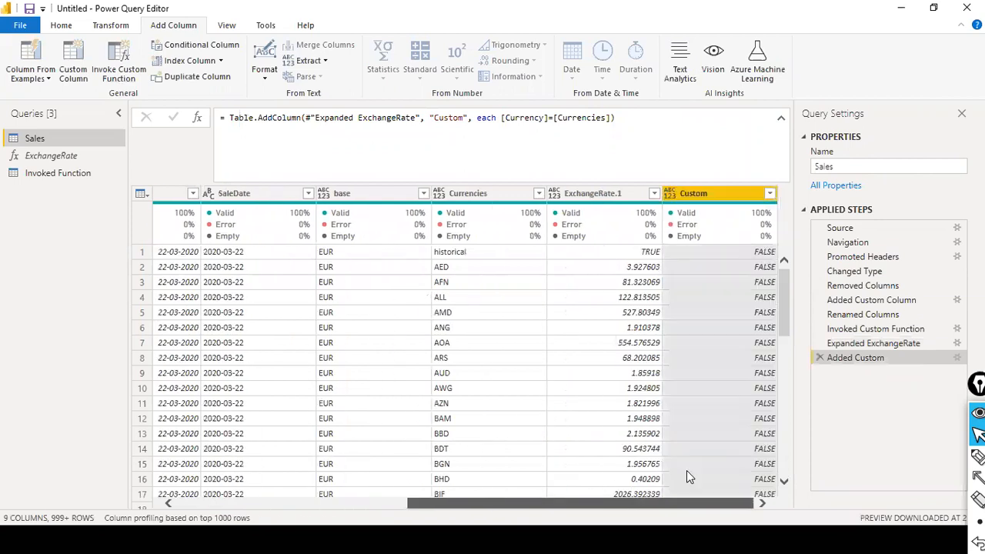
# Step: Filter the Custom column to keep only TRUE, leaving 12 matched rows
pyautogui.click(768, 194)
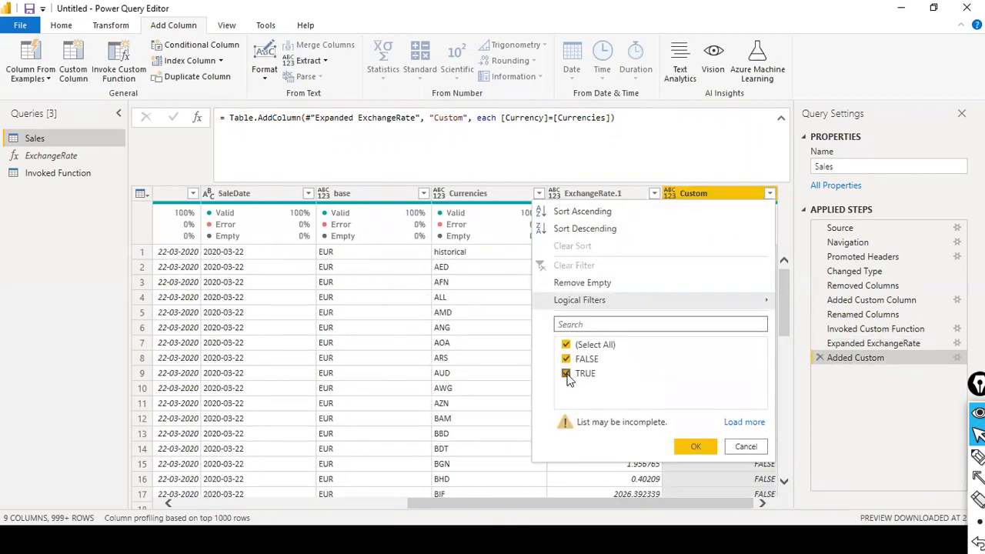
pyautogui.click(566, 359)
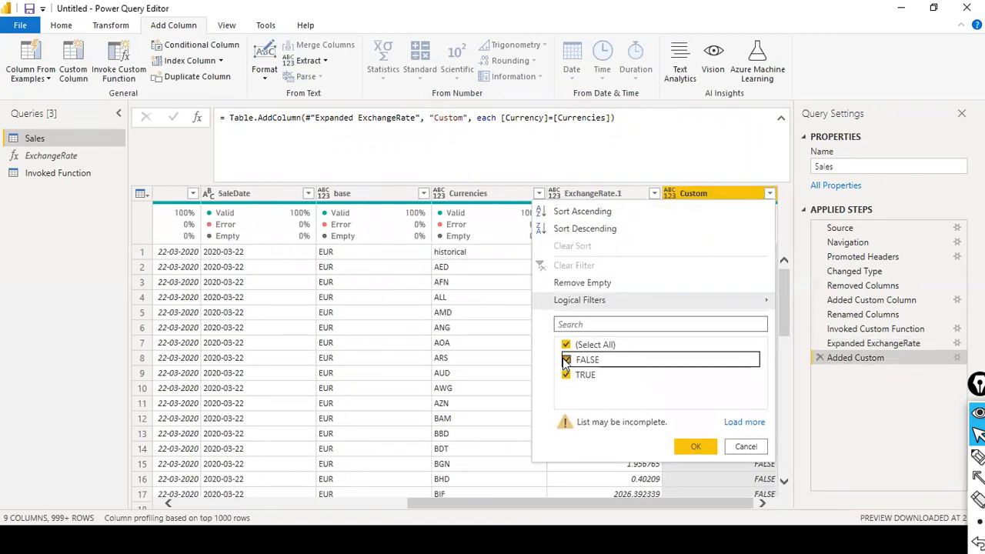
pyautogui.click(694, 447)
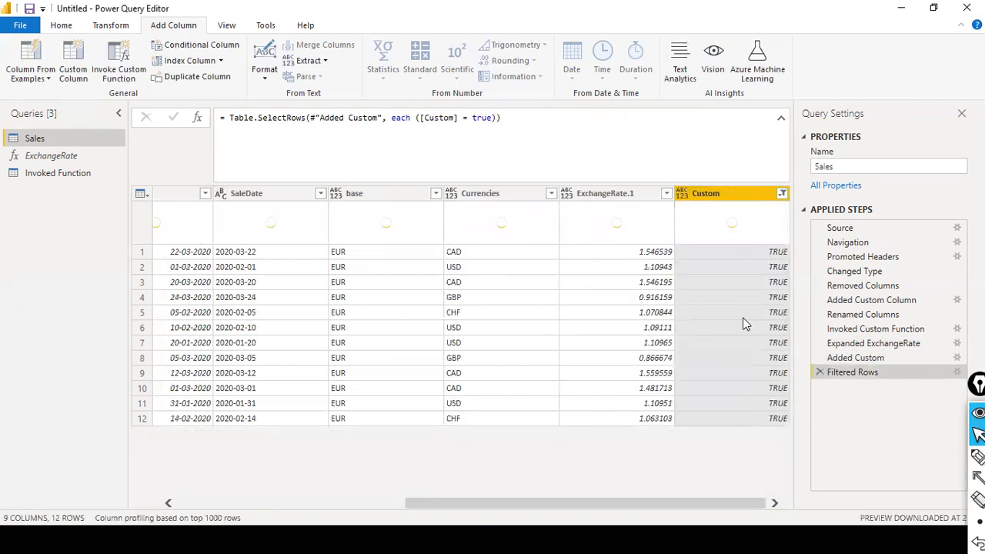
# Step: Draw a red EpicPen rectangle around the Currency column
pyautogui.moveTo(514, 505); pyautogui.dragTo(336, 486)
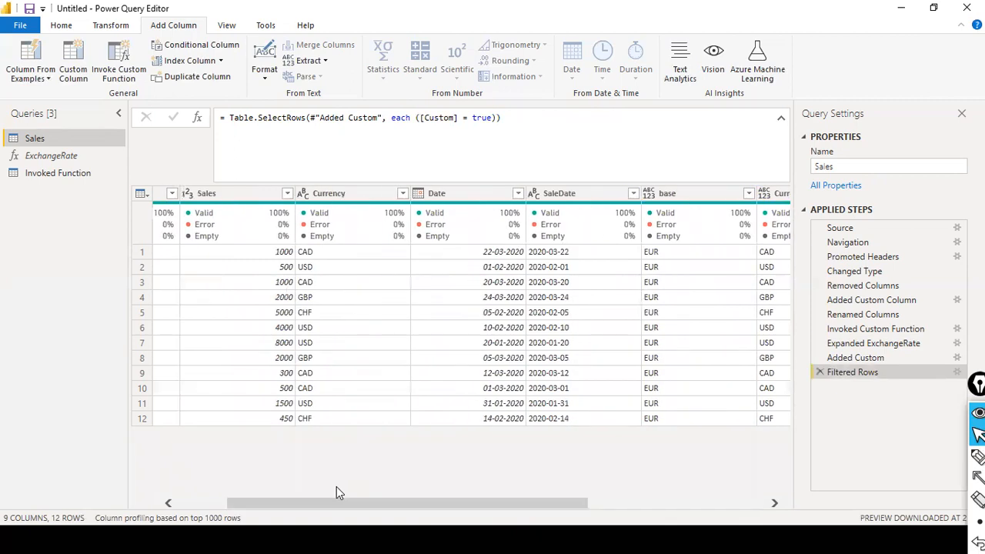
pyautogui.hotkey('ctrl', 'shift', 'r')
pyautogui.moveTo(267, 162)
pyautogui.mouseDown()
pyautogui.moveTo(280, 215)
pyautogui.moveTo(394, 465)
pyautogui.moveTo(417, 451)
pyautogui.mouseUp()
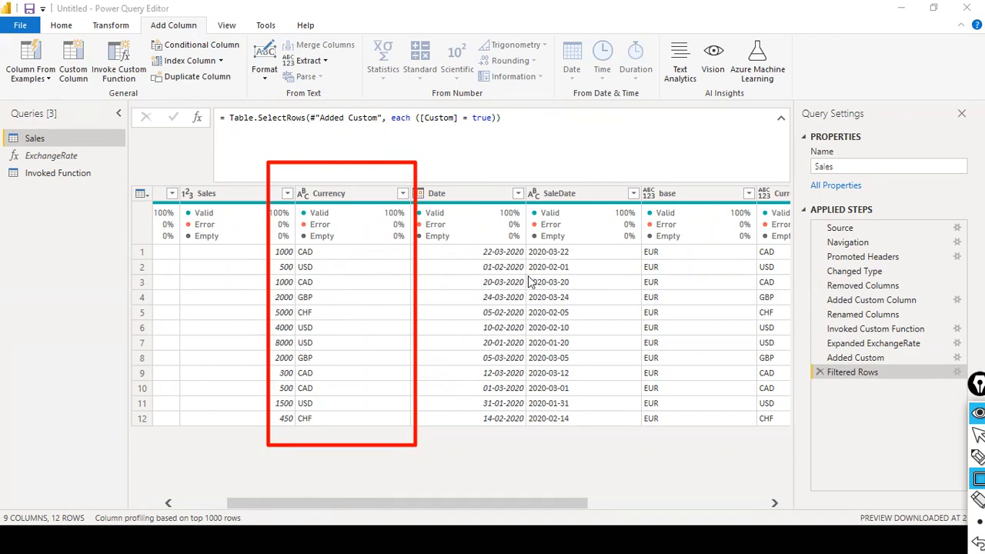
pyautogui.moveTo(529, 503); pyautogui.dragTo(766, 481)
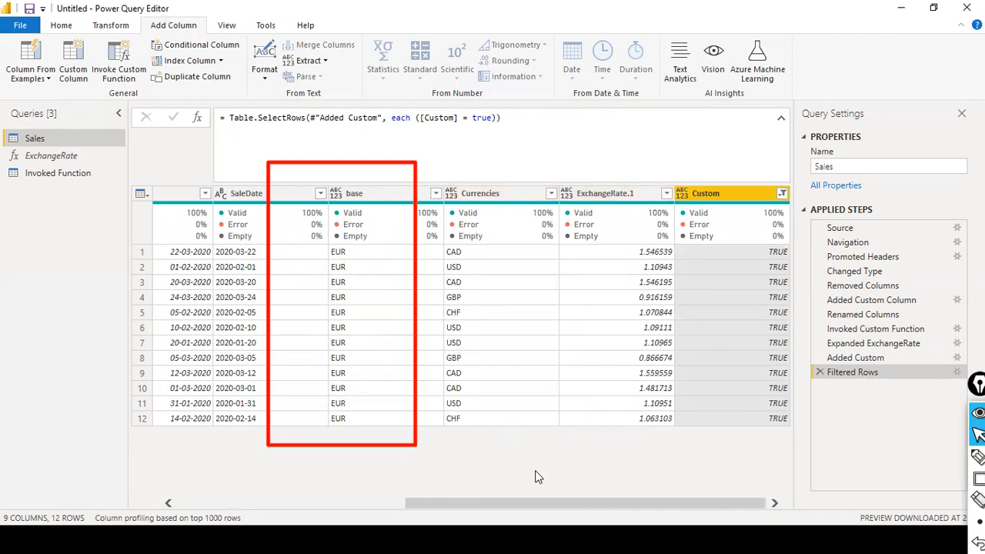
pyautogui.moveTo(531, 502); pyautogui.dragTo(280, 476)
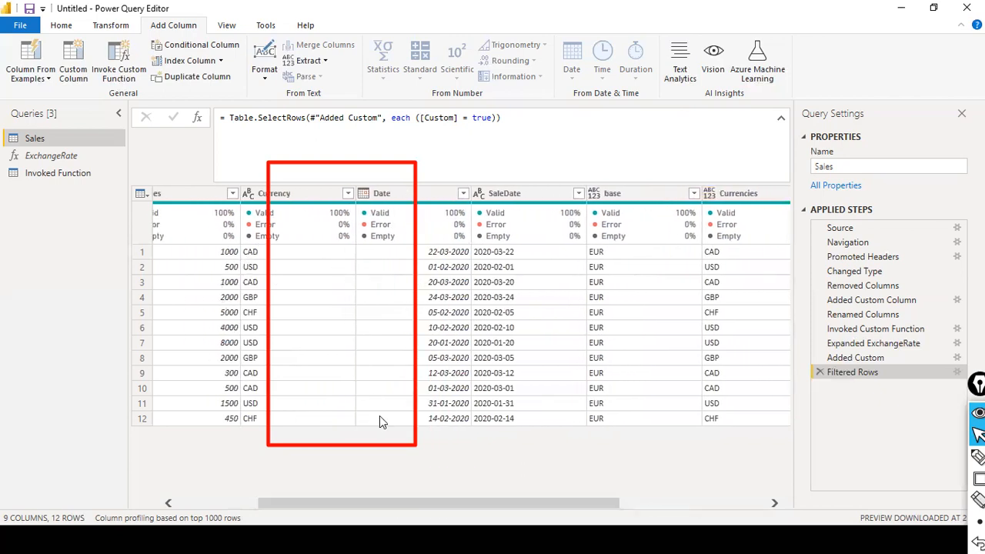
pyautogui.moveTo(439, 504); pyautogui.dragTo(587, 501)
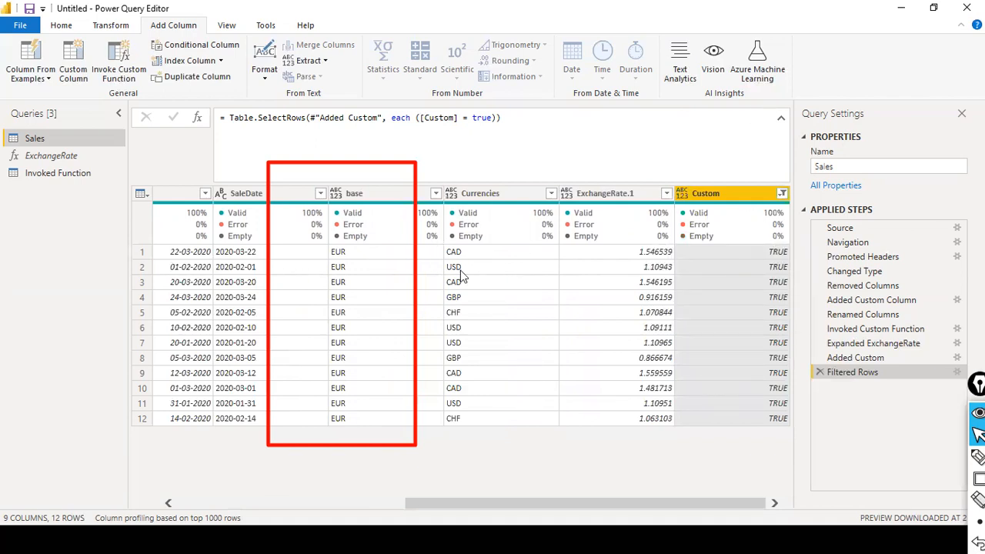
pyautogui.moveTo(514, 502); pyautogui.dragTo(309, 502)
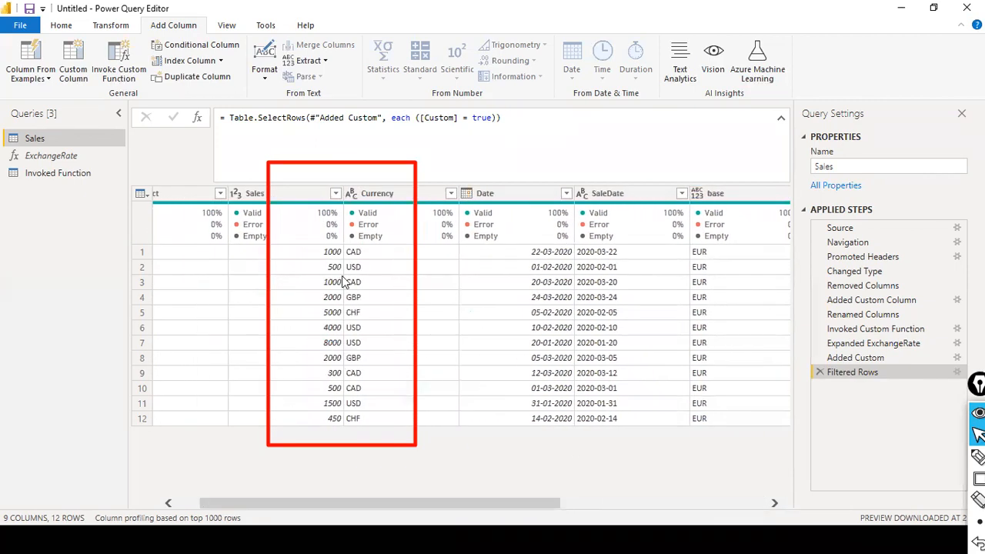
pyautogui.moveTo(469, 488); pyautogui.dragTo(765, 474)
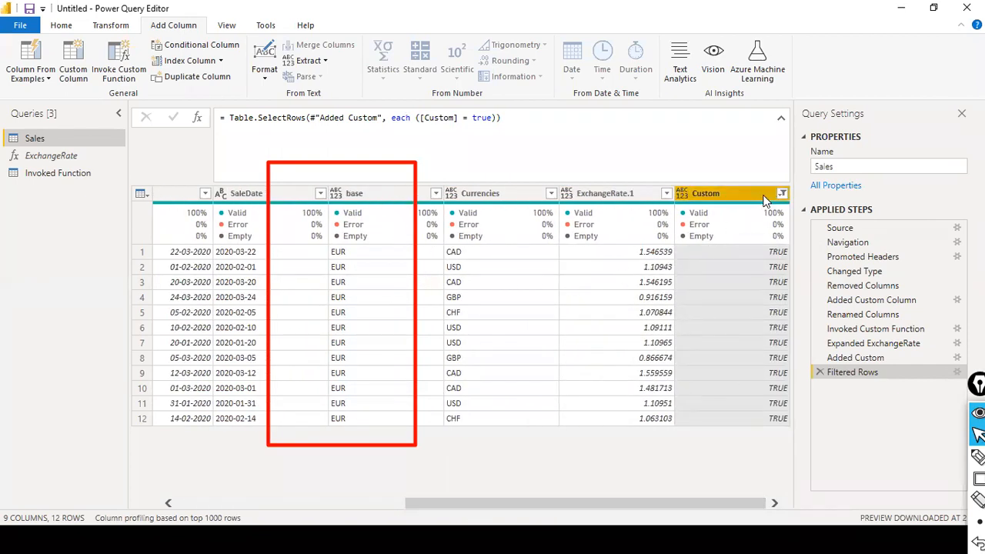
pyautogui.click(608, 221)
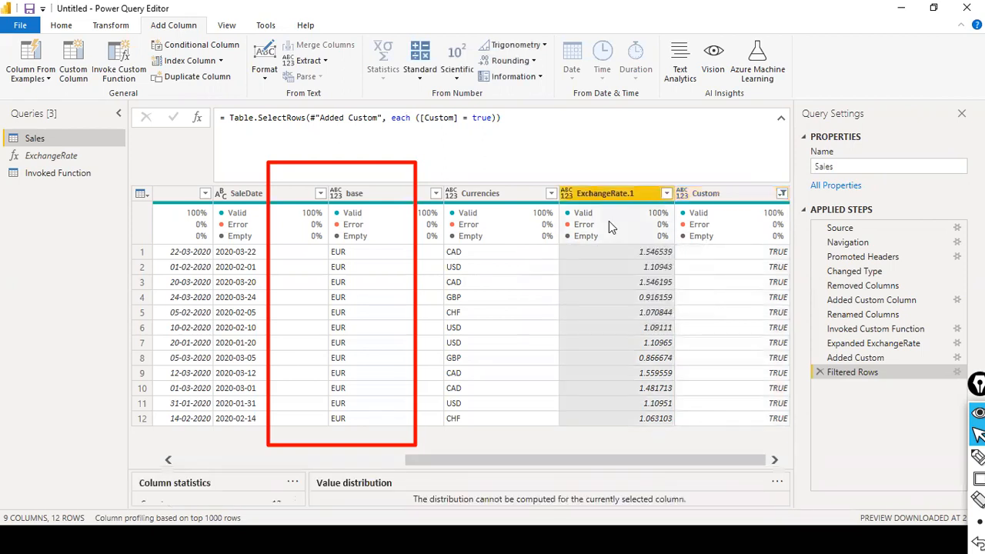
pyautogui.moveTo(609, 221)
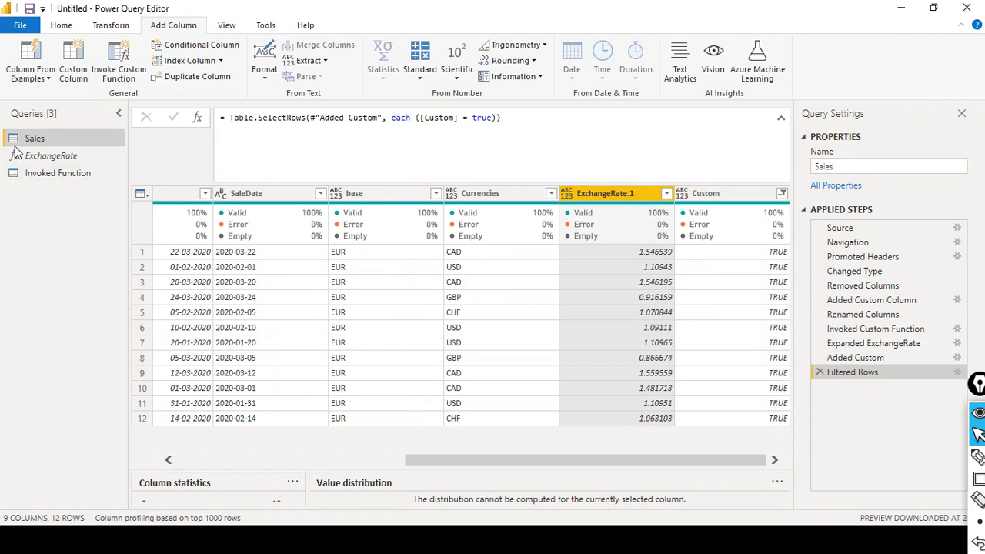
pyautogui.click(48, 157)
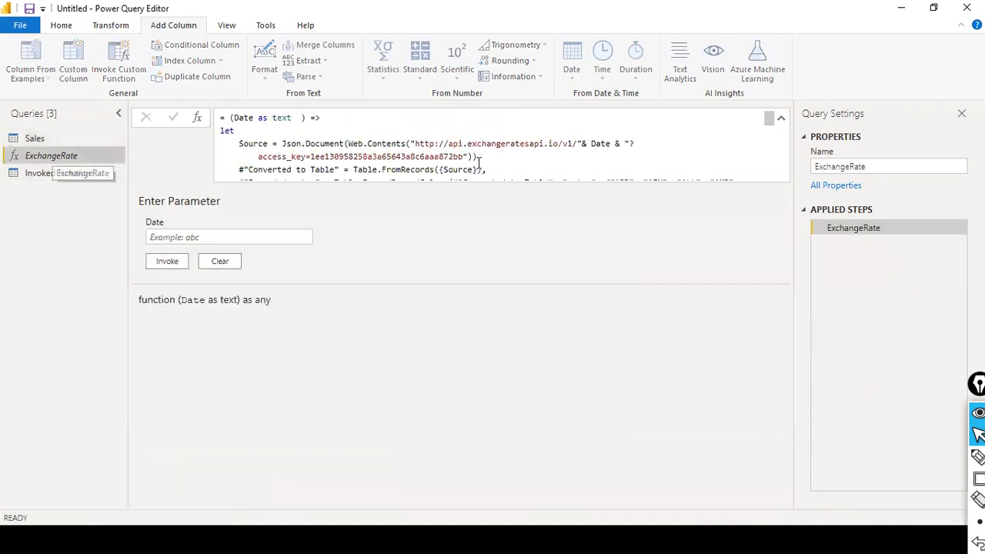
pyautogui.moveTo(591, 143); pyautogui.dragTo(620, 145)
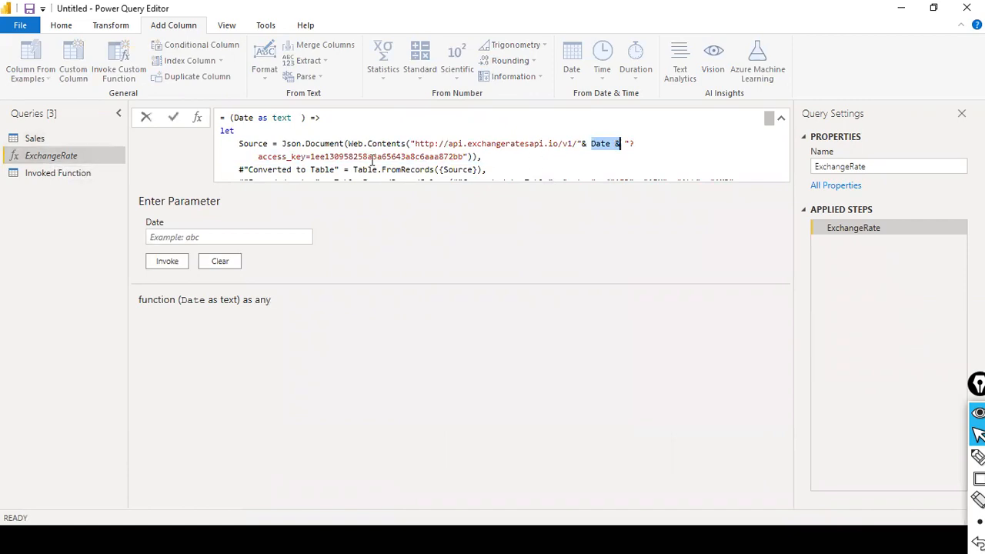
pyautogui.click(45, 142)
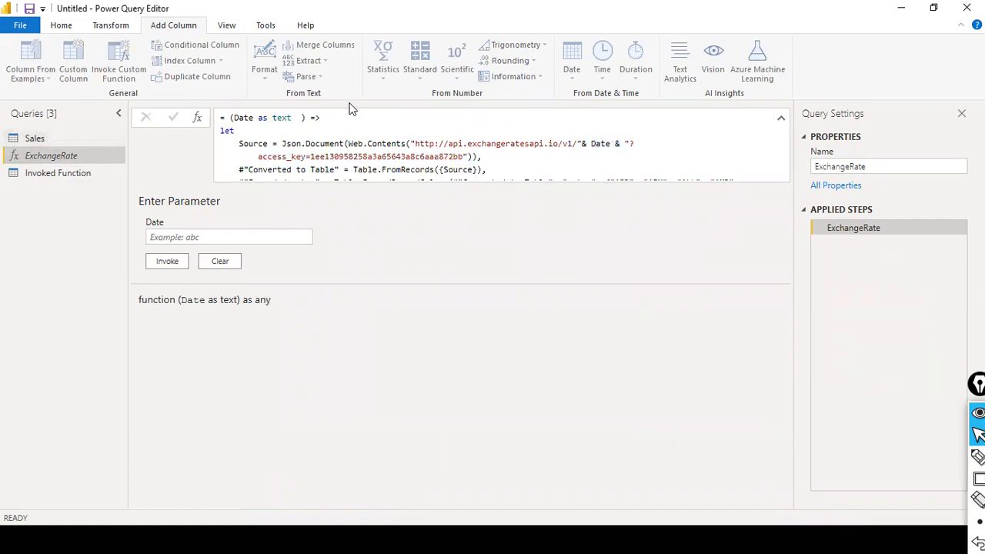
pyautogui.click(34, 140)
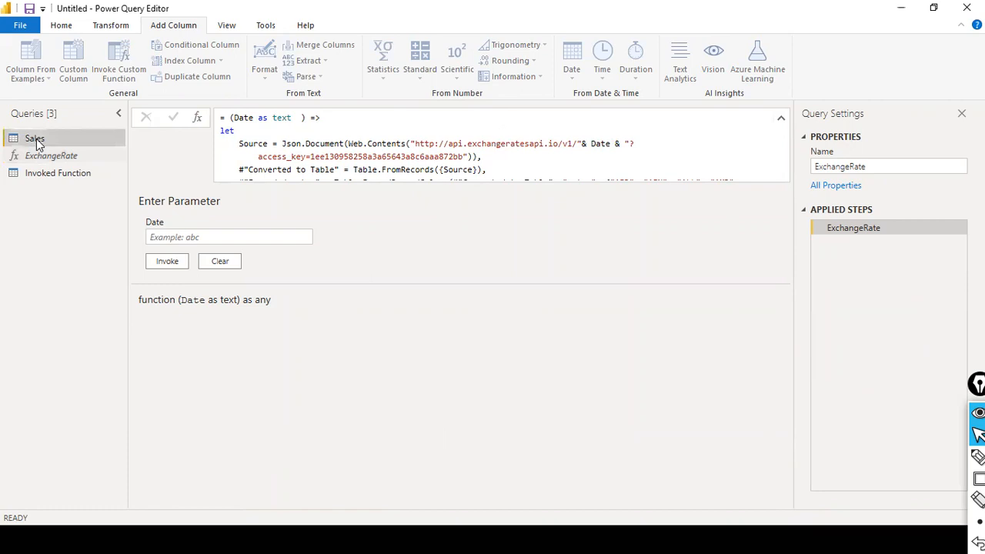
pyautogui.moveTo(481, 504); pyautogui.dragTo(758, 469)
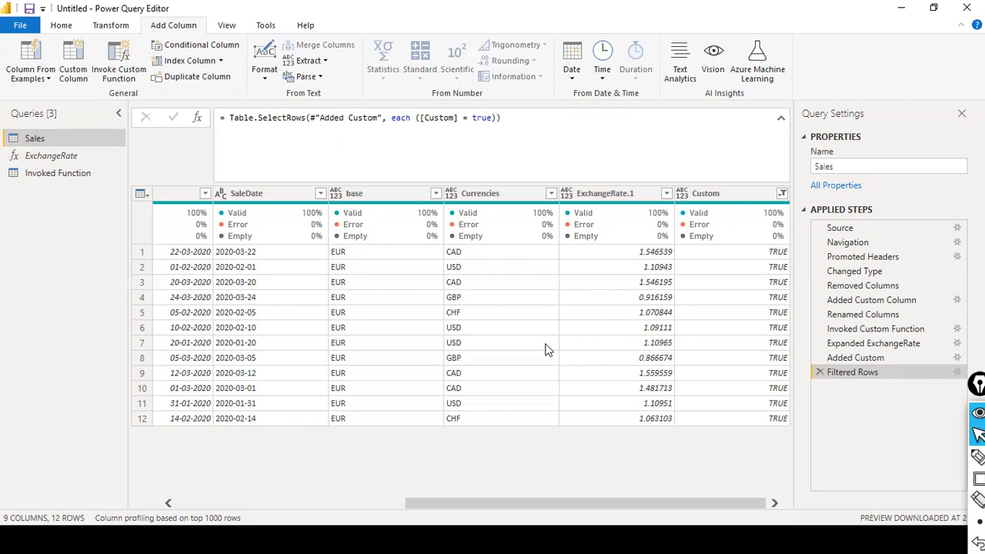
# Step: Add a custom column 'Sales value in Euro Currency' with formula [Sales]/[ExchangeRate.1]
pyautogui.click(73, 69)
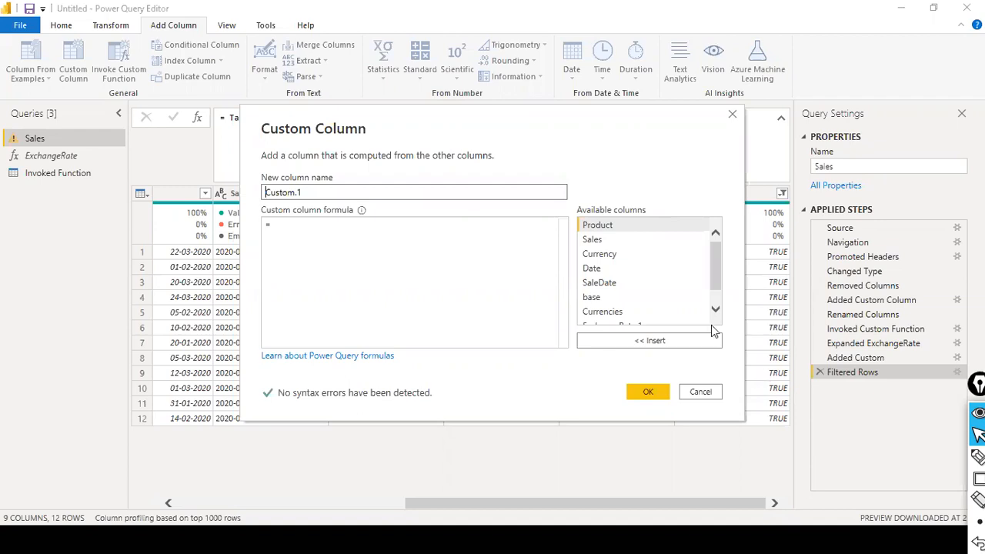
pyautogui.tripleClick(403, 198)
pyautogui.write('Sales va')
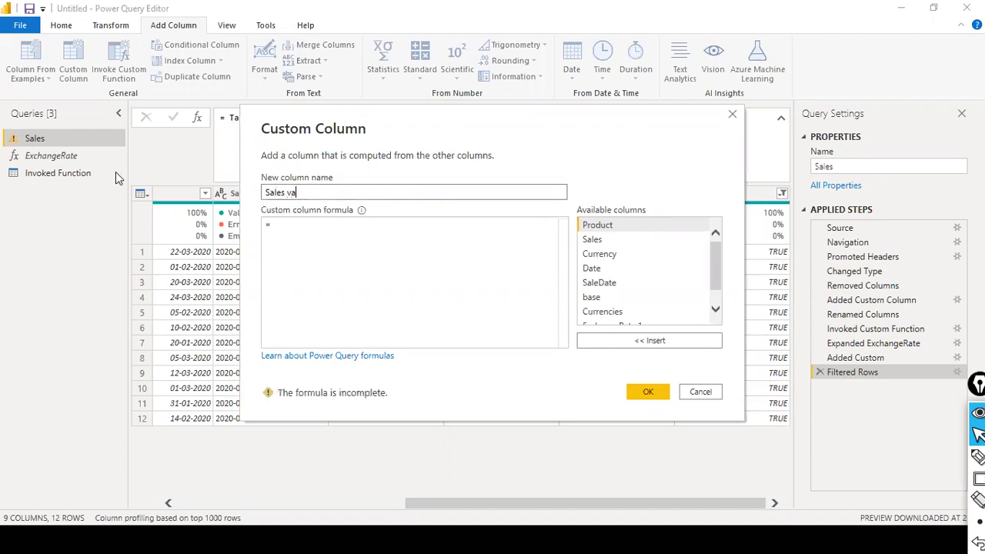
pyautogui.write('lue in Euro Currency')
pyautogui.doubleClick(608, 239)
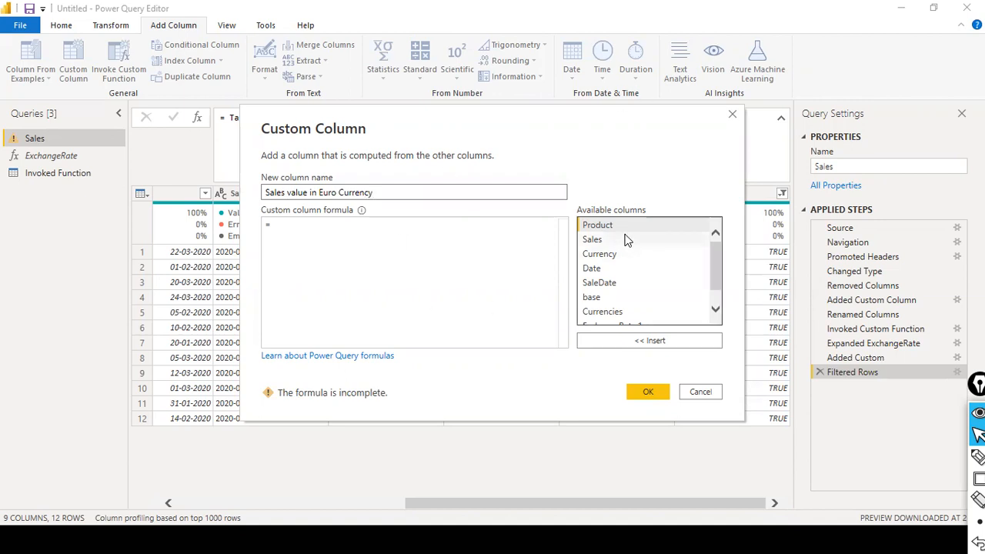
pyautogui.write('/')
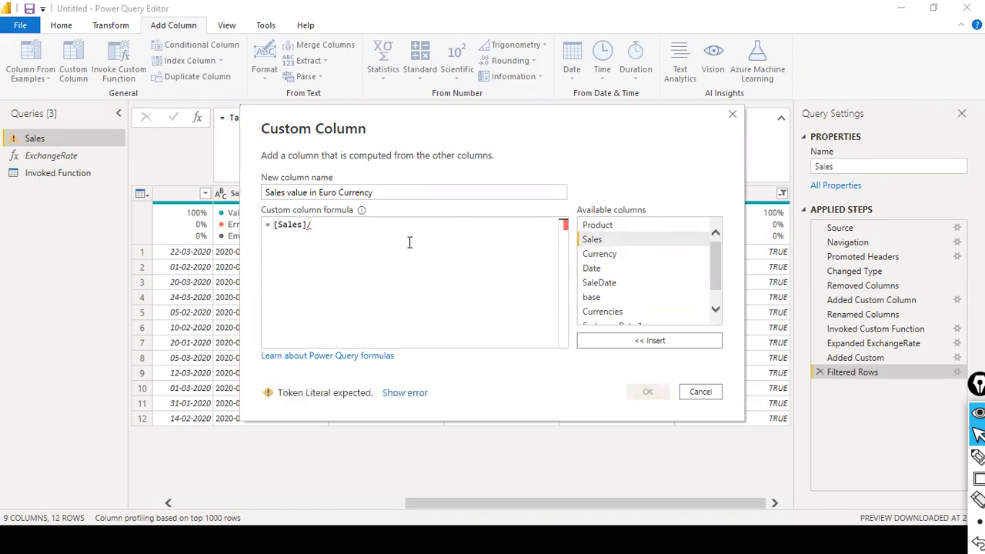
pyautogui.scroll(-2, 708, 269)
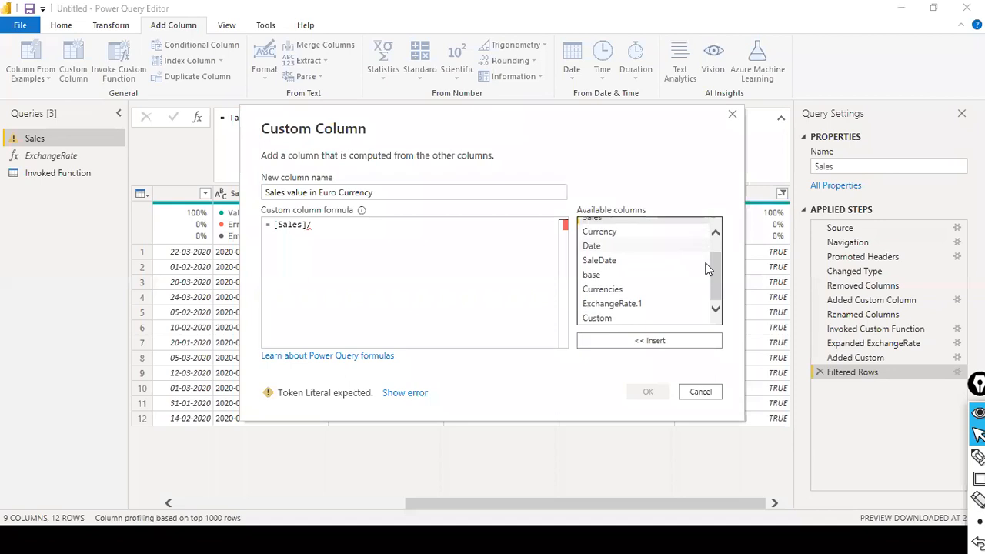
pyautogui.click(619, 305)
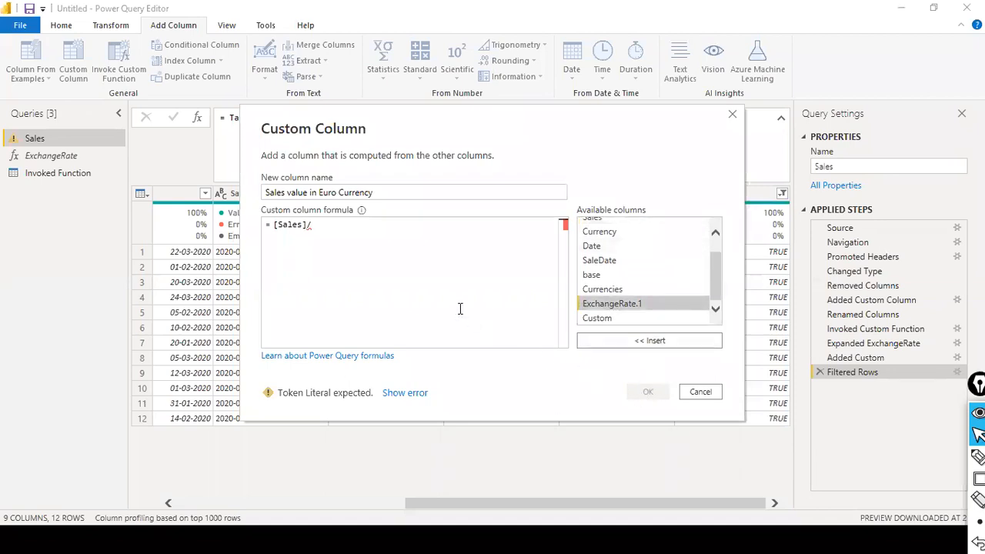
pyautogui.doubleClick(652, 303)
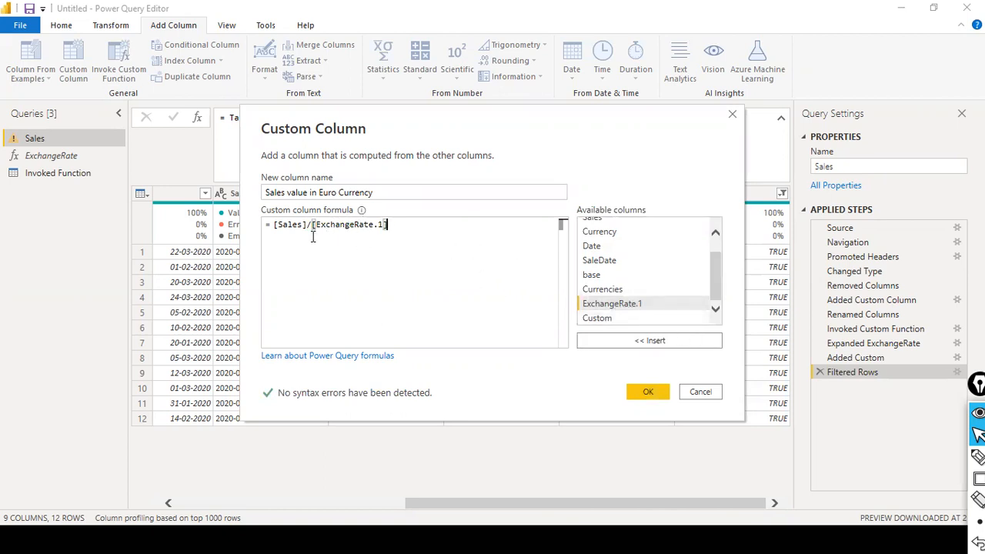
pyautogui.click(643, 393)
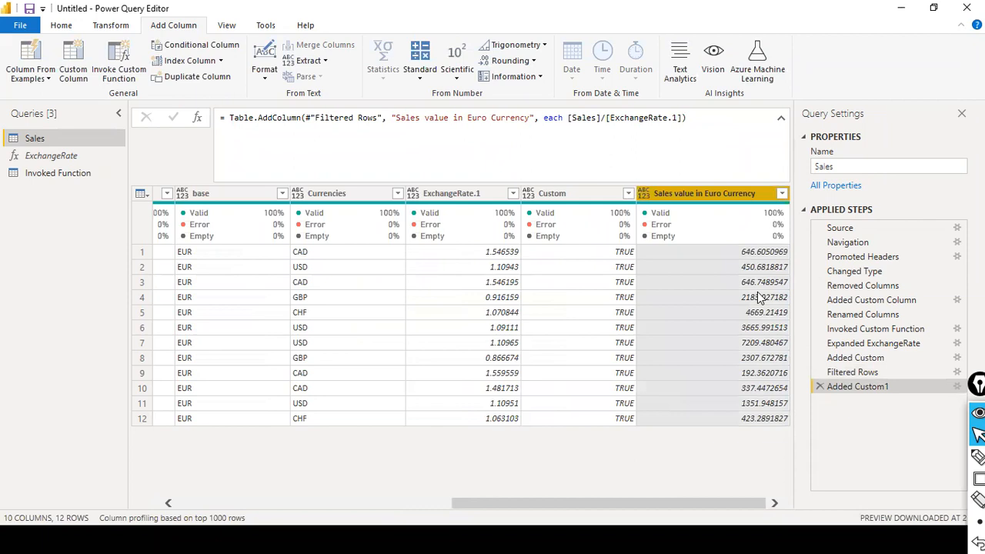
# Step: Scroll across the 10-column preview to check the euro values, then open the File menu
pyautogui.click(410, 508)
pyautogui.moveTo(376, 502); pyautogui.dragTo(779, 506)
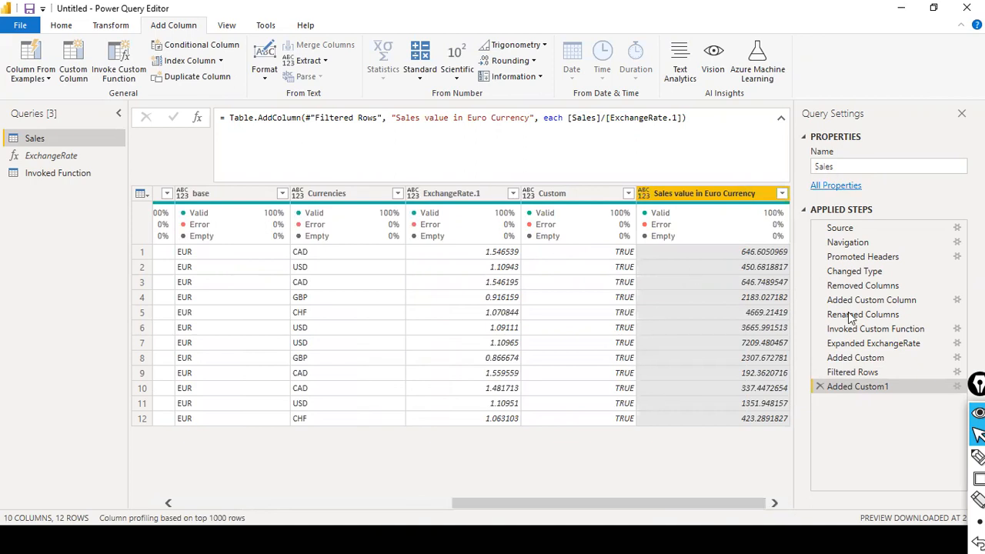
pyautogui.click(264, 500)
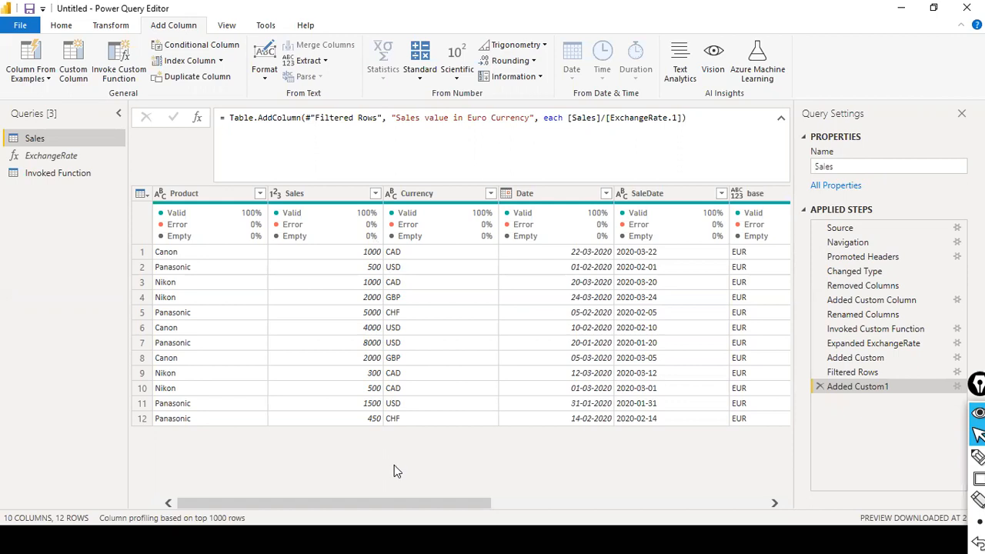
pyautogui.moveTo(406, 509); pyautogui.dragTo(701, 470)
pyautogui.click(344, 504)
pyautogui.moveTo(393, 504); pyautogui.dragTo(812, 478)
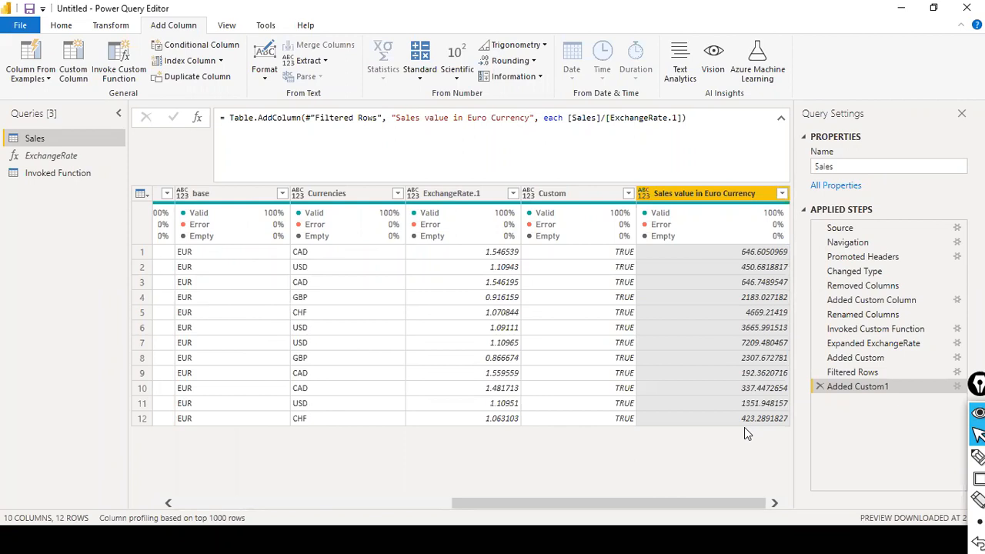
pyautogui.click(412, 503)
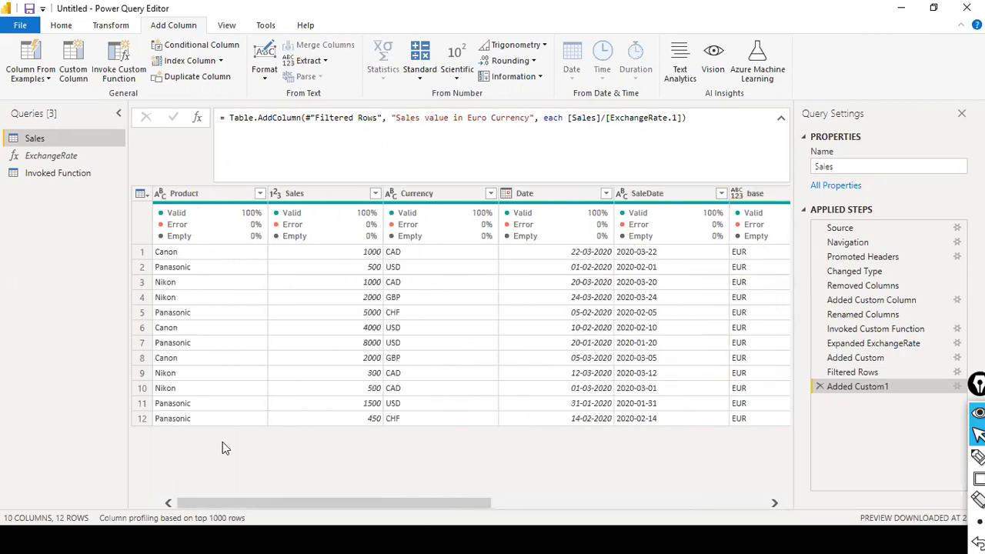
pyautogui.click(20, 25)
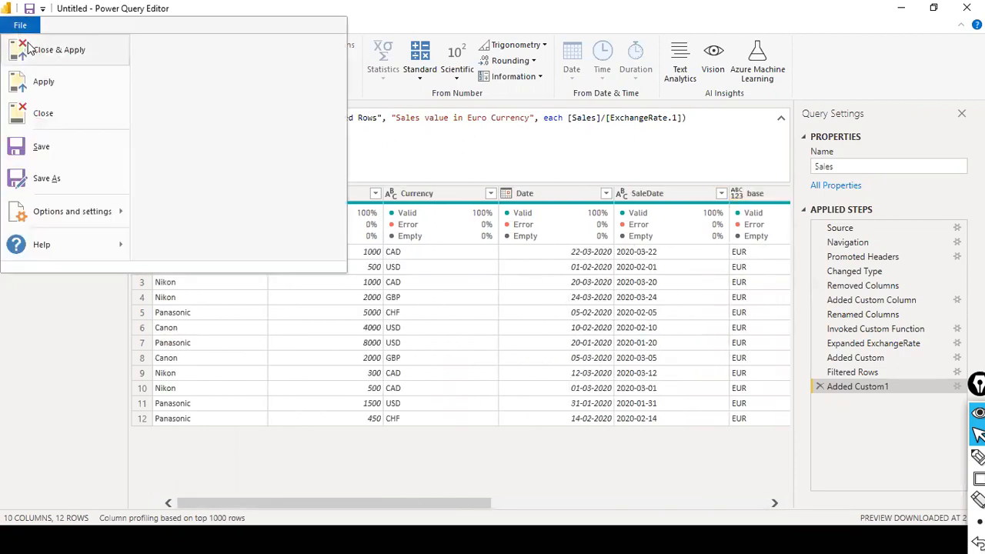
# Step: Close & Apply, then build a centred matrix with Product, Sales and Sales value in Euro Currency
pyautogui.click(27, 47)
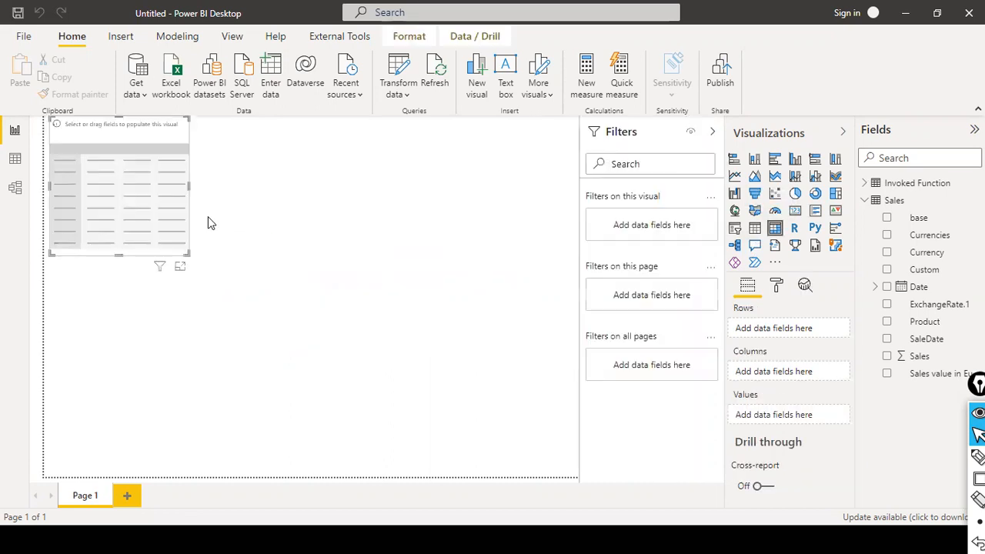
pyautogui.moveTo(138, 151); pyautogui.dragTo(342, 279)
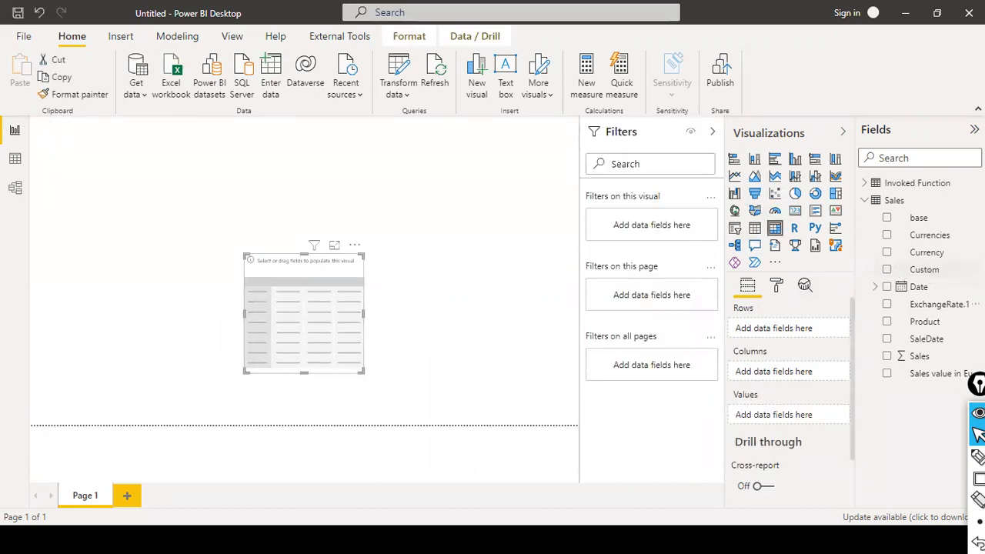
pyautogui.moveTo(923, 323); pyautogui.dragTo(302, 305)
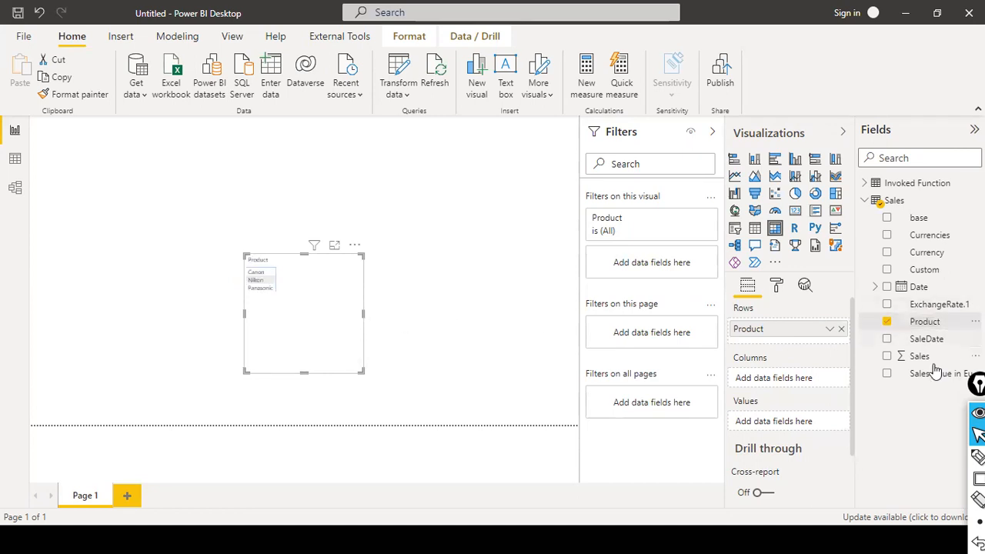
pyautogui.moveTo(919, 357); pyautogui.dragTo(336, 297)
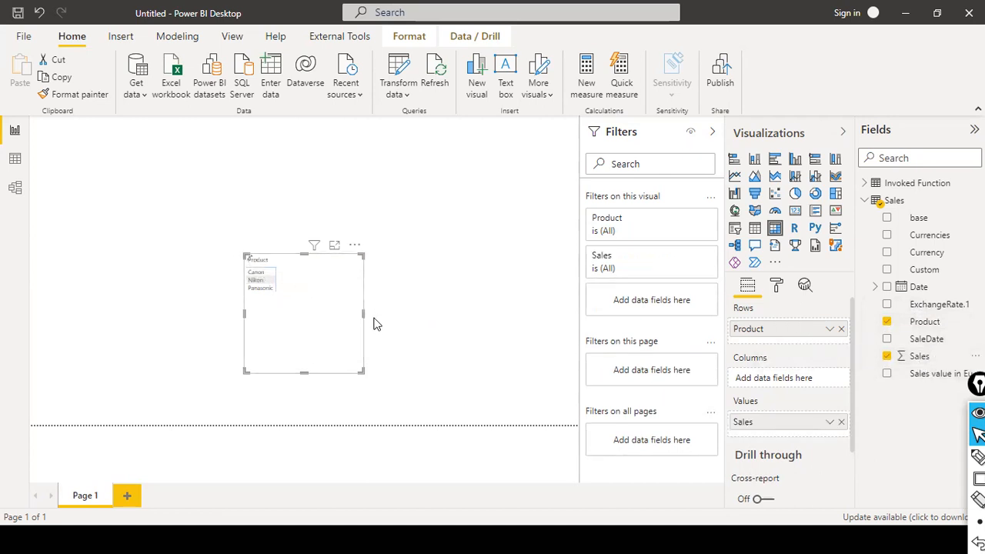
pyautogui.moveTo(362, 313); pyautogui.dragTo(423, 315)
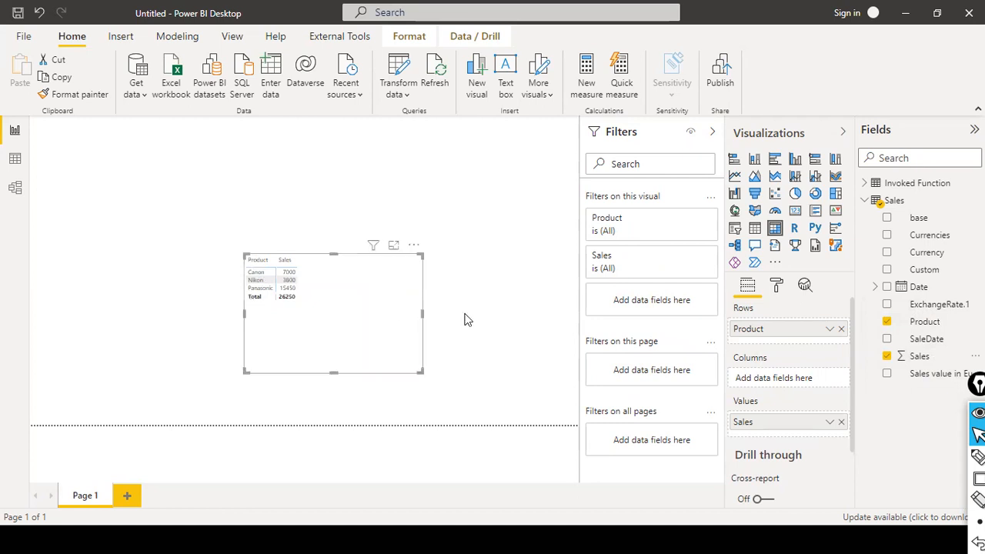
pyautogui.moveTo(927, 375); pyautogui.dragTo(400, 278)
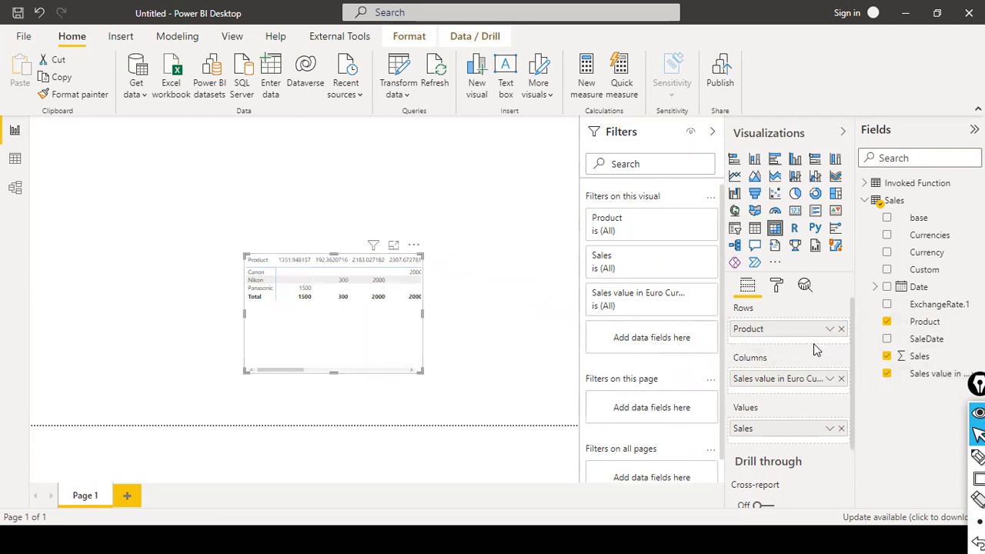
# Step: Convert the matrix to a wider table visual and open the Sales value in Euro Currency properties
pyautogui.click(755, 227)
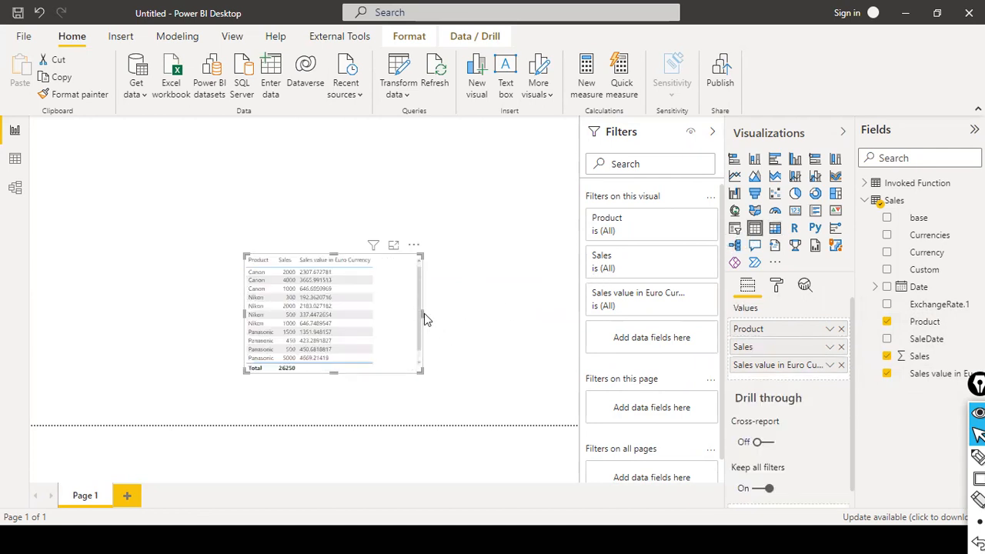
pyautogui.moveTo(424, 318); pyautogui.dragTo(493, 319)
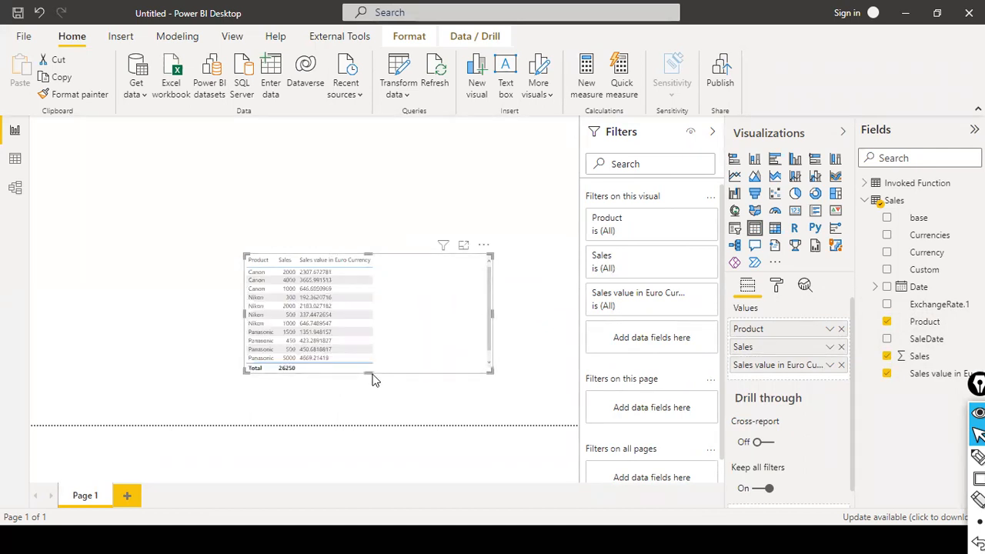
pyautogui.click(830, 366)
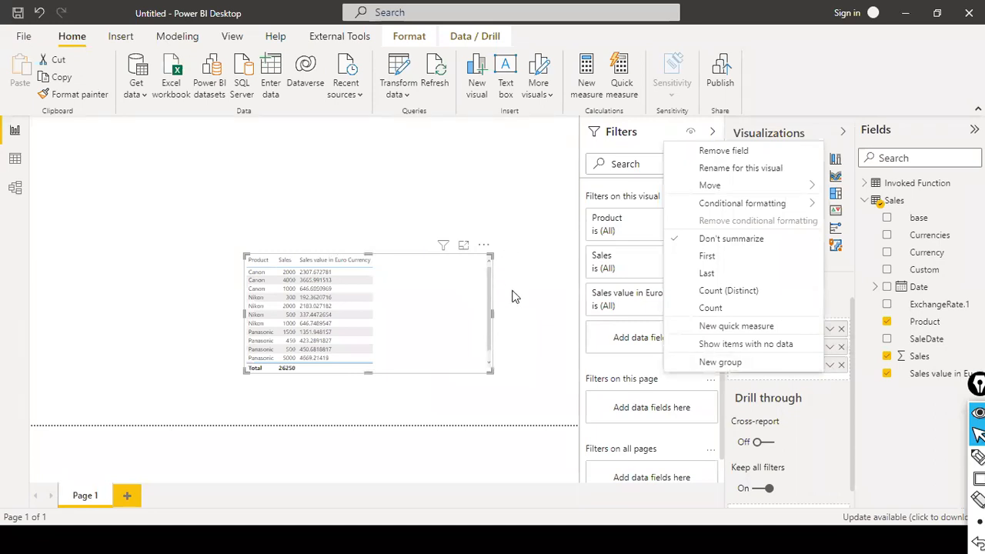
pyautogui.click(543, 337)
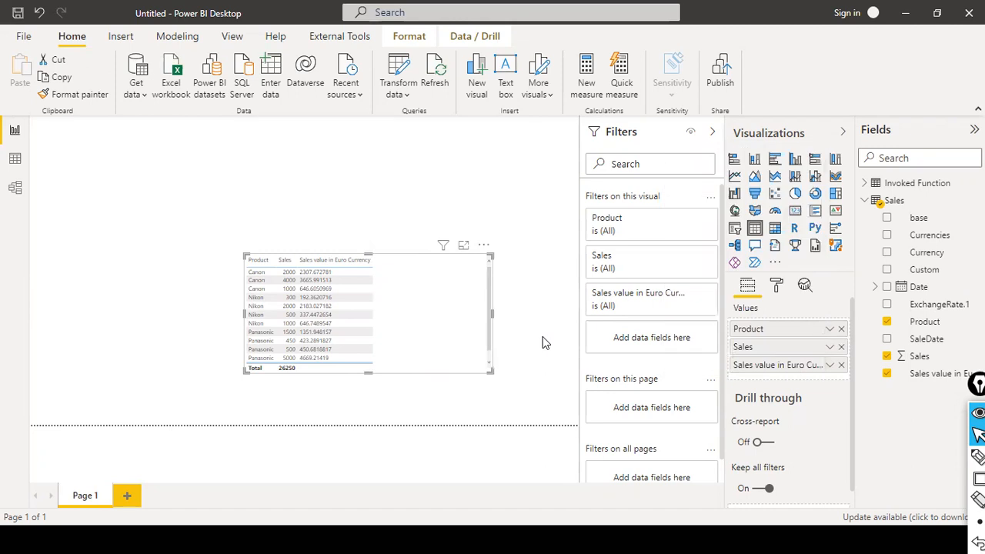
pyautogui.click(927, 374)
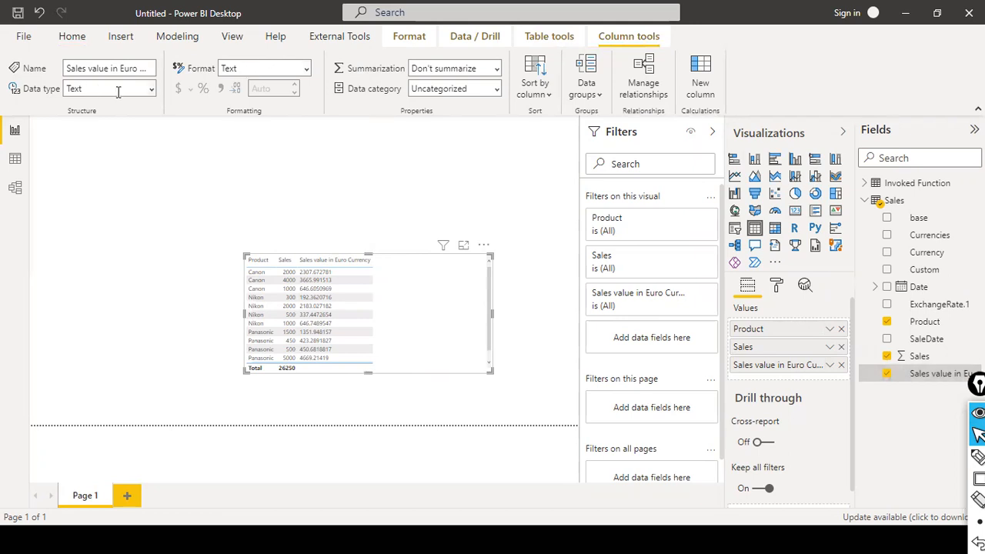
# Step: Change the Sales value in Euro Currency data type to Whole number
pyautogui.click(153, 90)
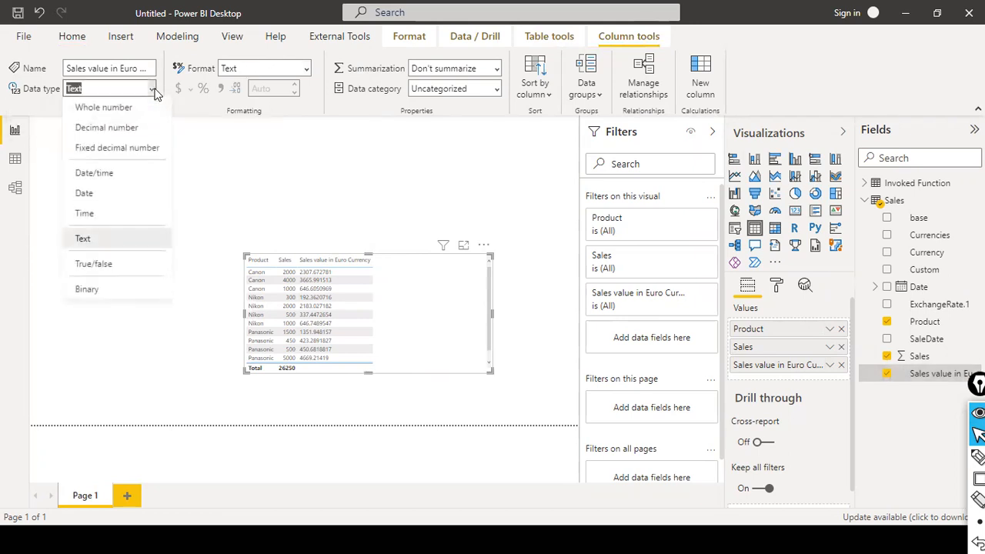
pyautogui.click(119, 109)
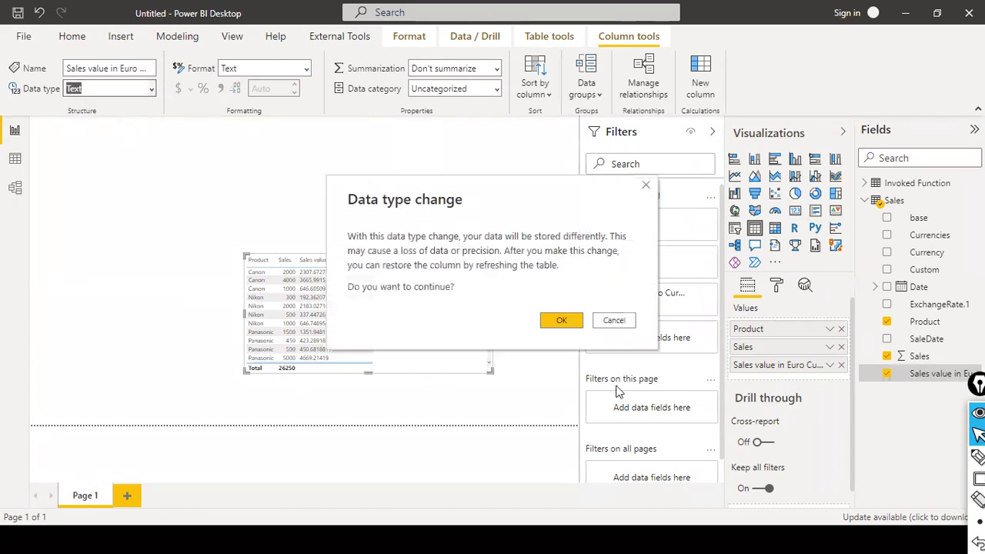
pyautogui.click(568, 323)
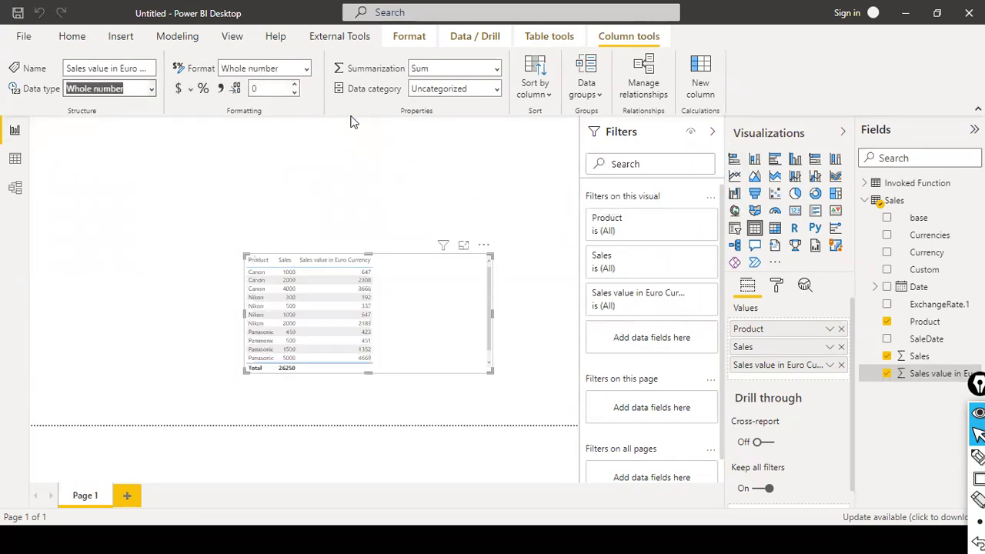
# Step: Make the table visual taller to show all rows, keeping Sum summarization for the euro field
pyautogui.scroll(-1, 479, 334)
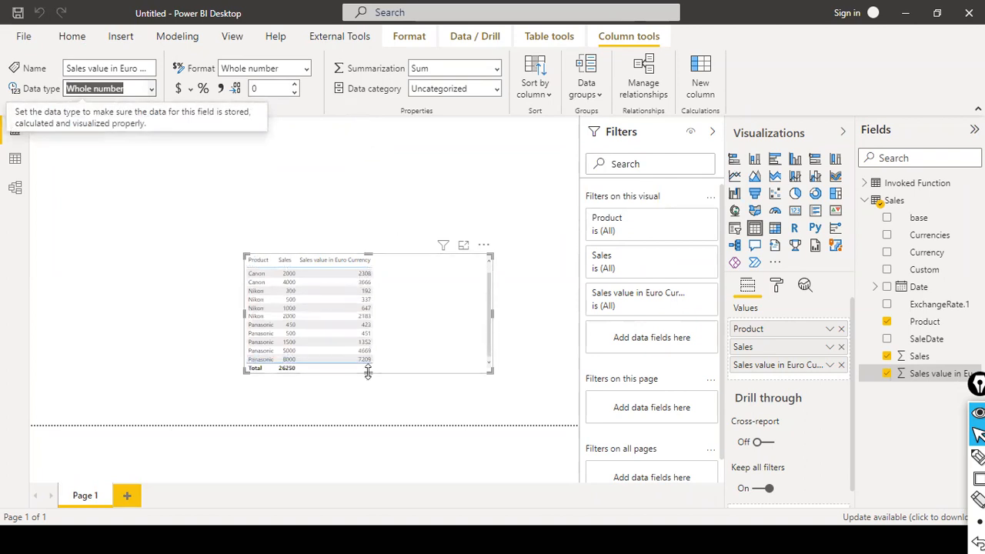
pyautogui.moveTo(369, 414)
pyautogui.mouseDown()
pyautogui.moveTo(370, 429)
pyautogui.moveTo(371, 395)
pyautogui.mouseUp()
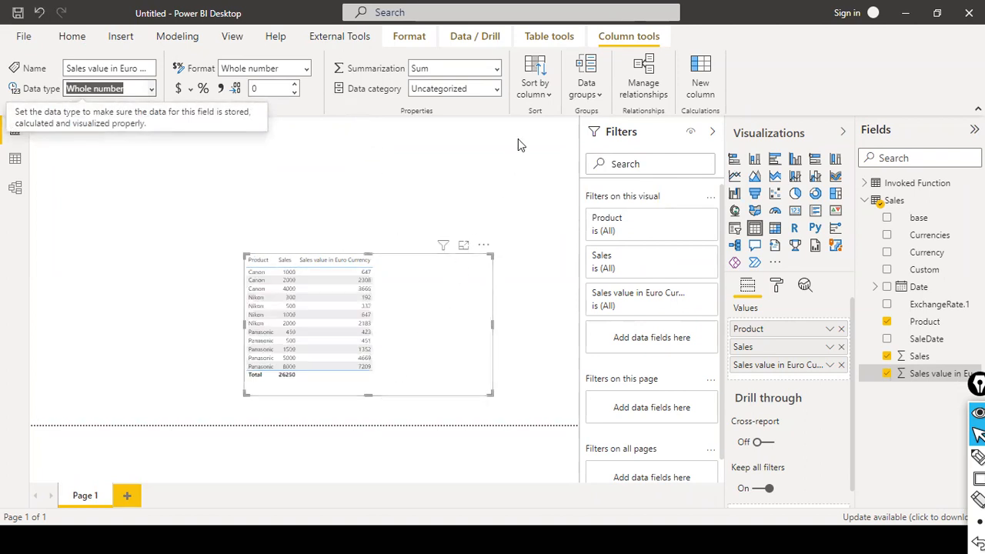
pyautogui.click(497, 89)
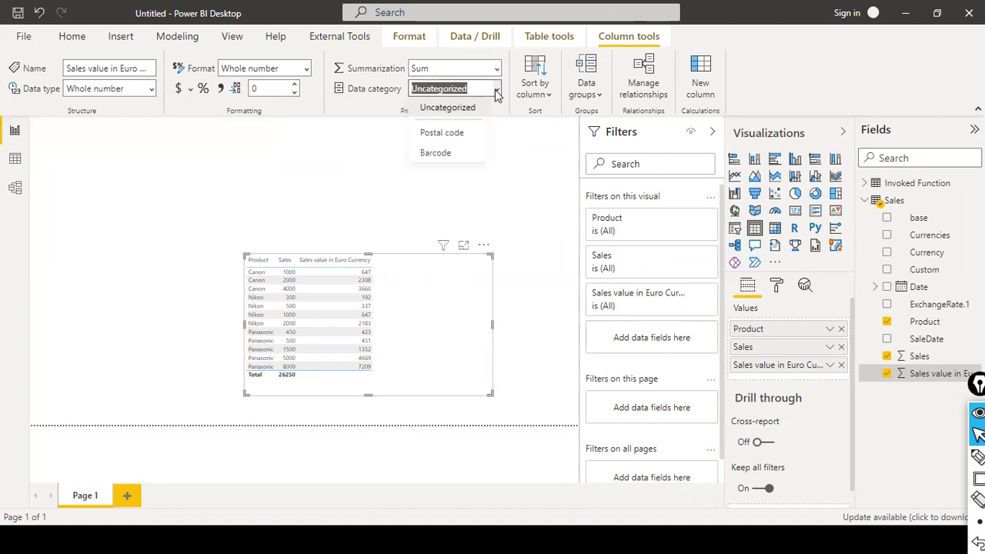
pyautogui.click(497, 69)
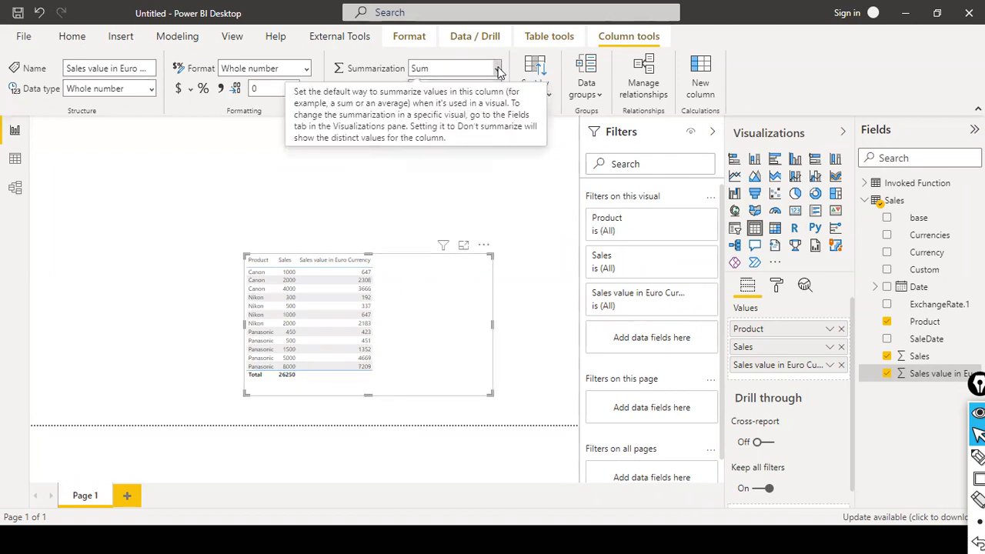
pyautogui.click(497, 69)
pyautogui.click(471, 113)
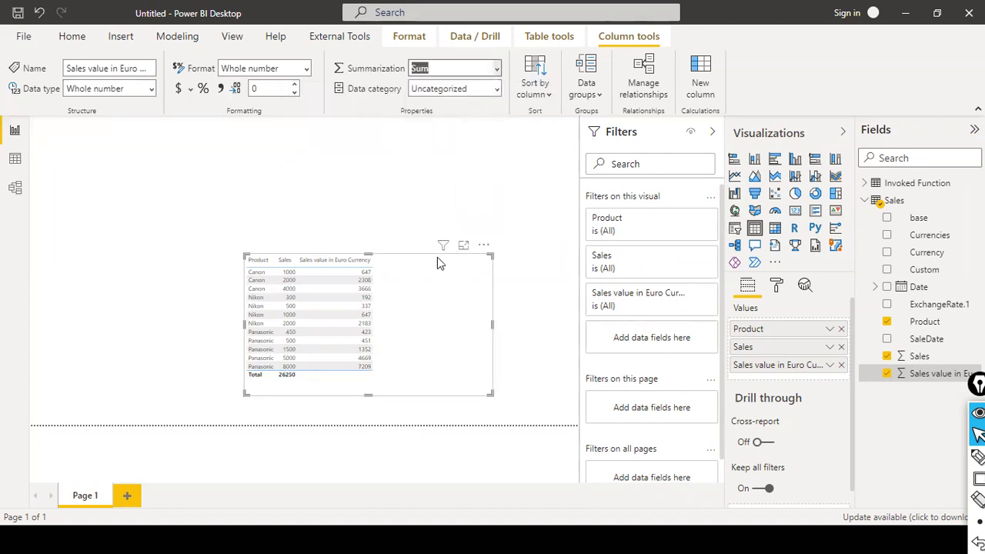
pyautogui.click(830, 367)
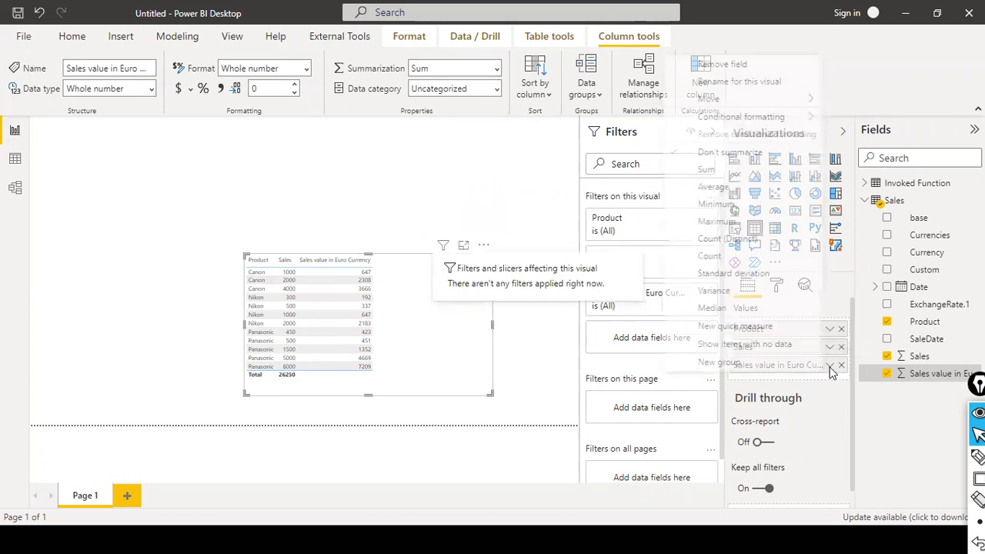
pyautogui.click(725, 171)
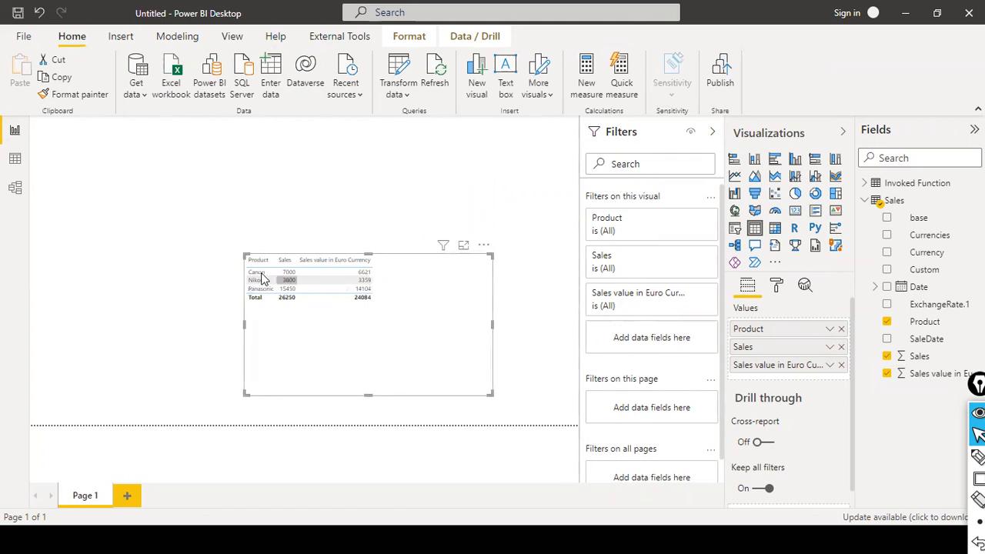
# Step: Select the Nikon 3800 sales cell to inspect the per-product totals
pyautogui.click(288, 280)
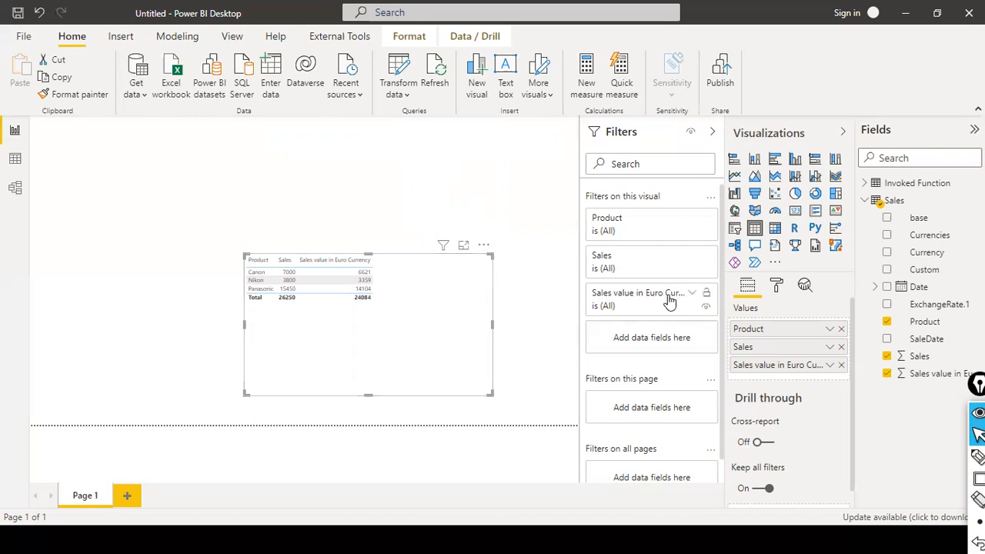
# Step: Set both Sales and Sales value in Euro Currency to Don't summarize, listing all 12 sales
pyautogui.click(830, 347)
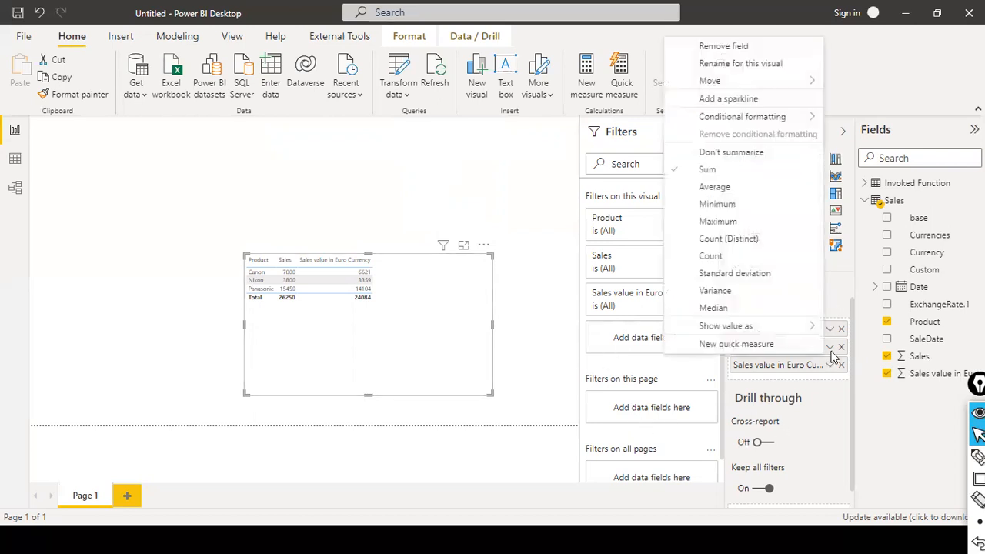
pyautogui.click(758, 154)
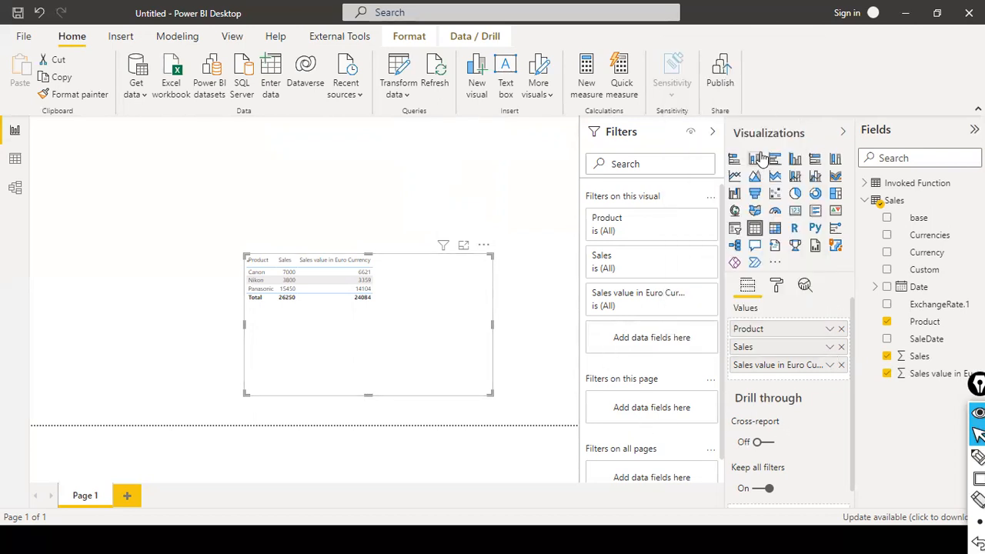
pyautogui.click(829, 365)
pyautogui.click(764, 178)
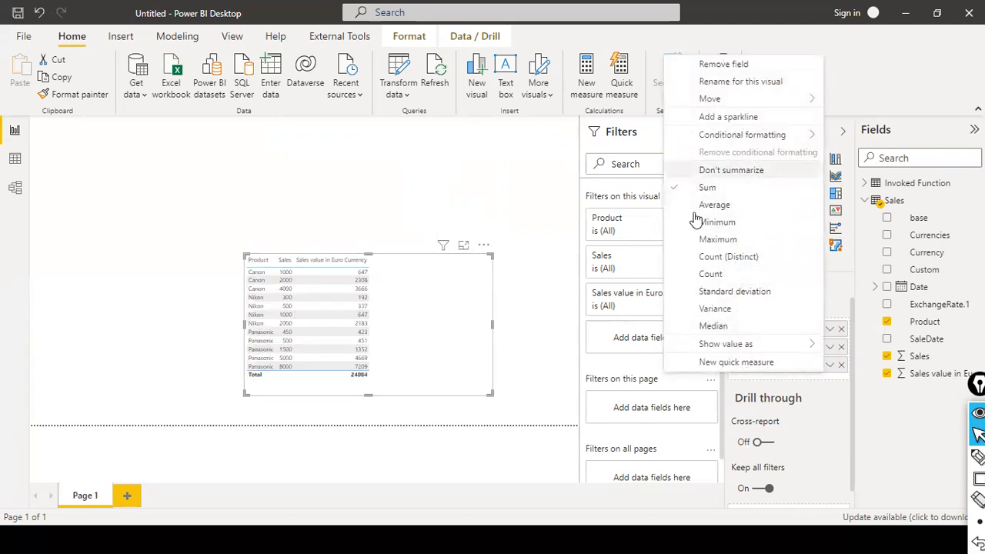
pyautogui.click(237, 328)
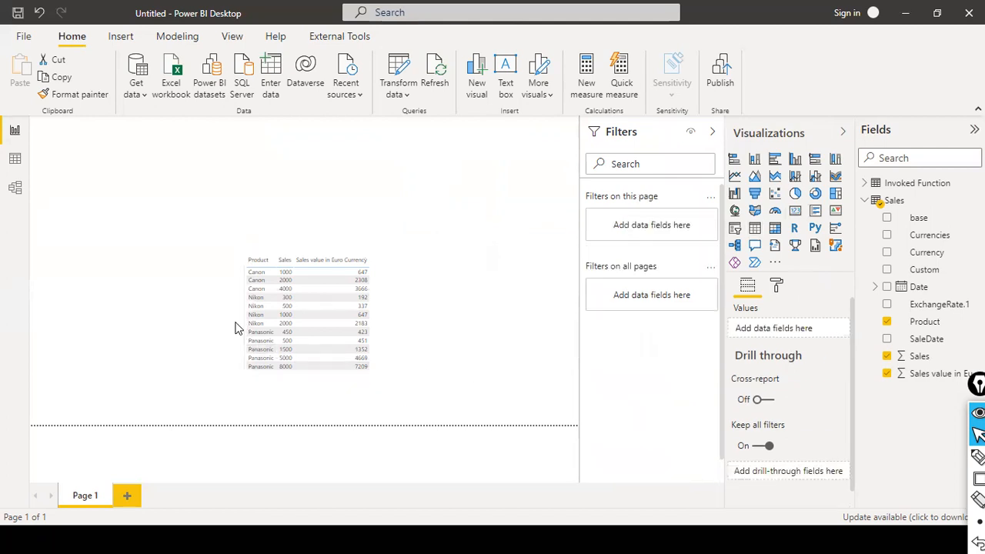
pyautogui.click(458, 336)
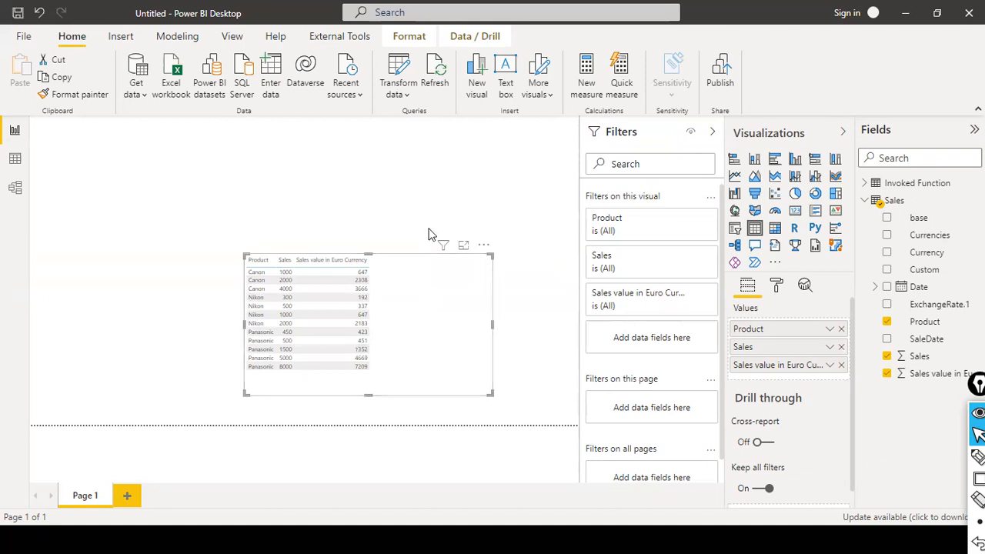
pyautogui.click(11, 168)
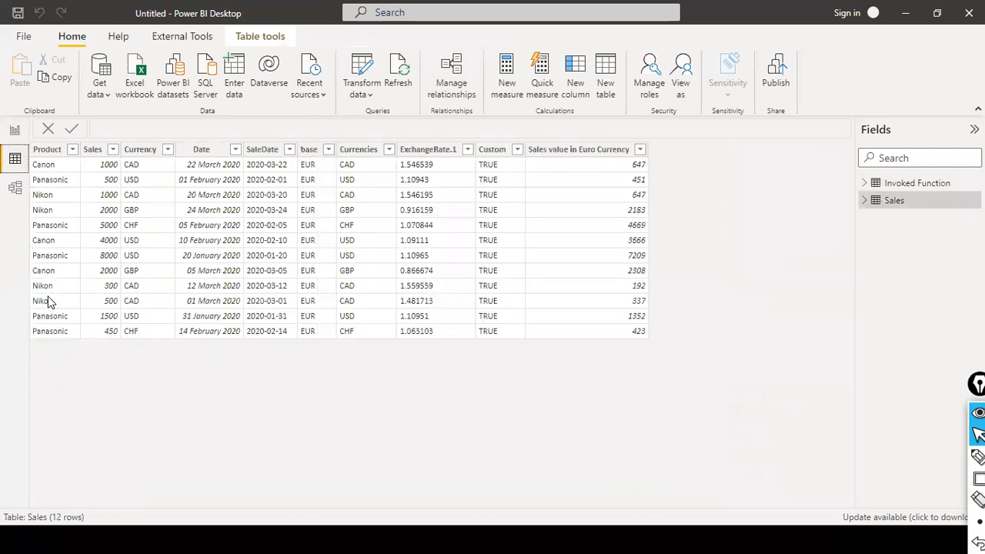
pyautogui.click(70, 151)
pyautogui.click(102, 299)
pyautogui.click(103, 313)
pyautogui.click(197, 361)
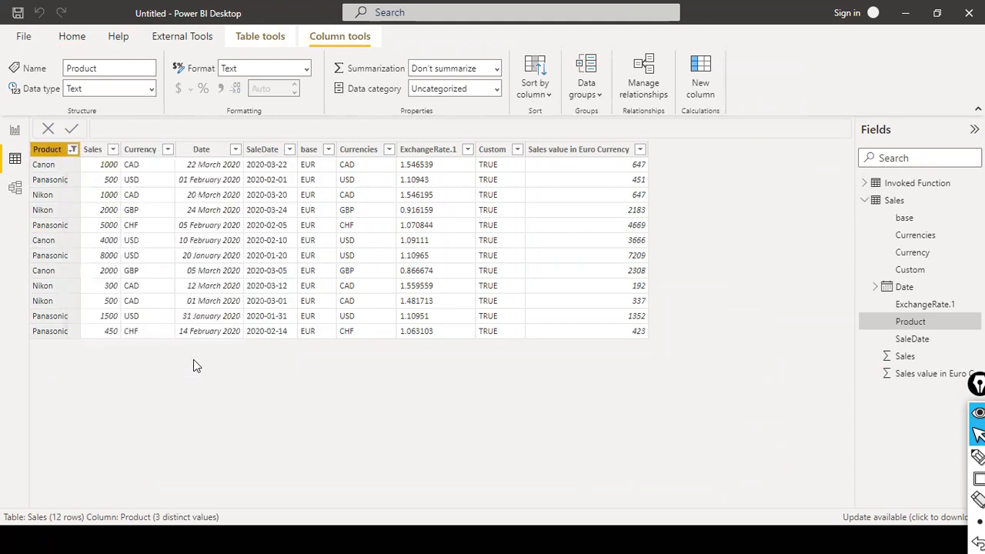
pyautogui.click(72, 150)
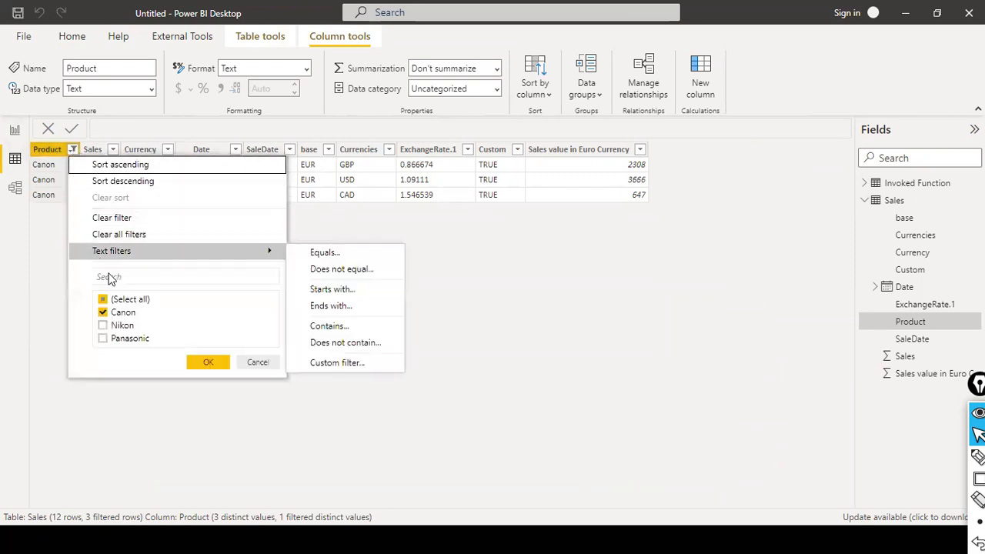
pyautogui.click(103, 339)
pyautogui.click(103, 313)
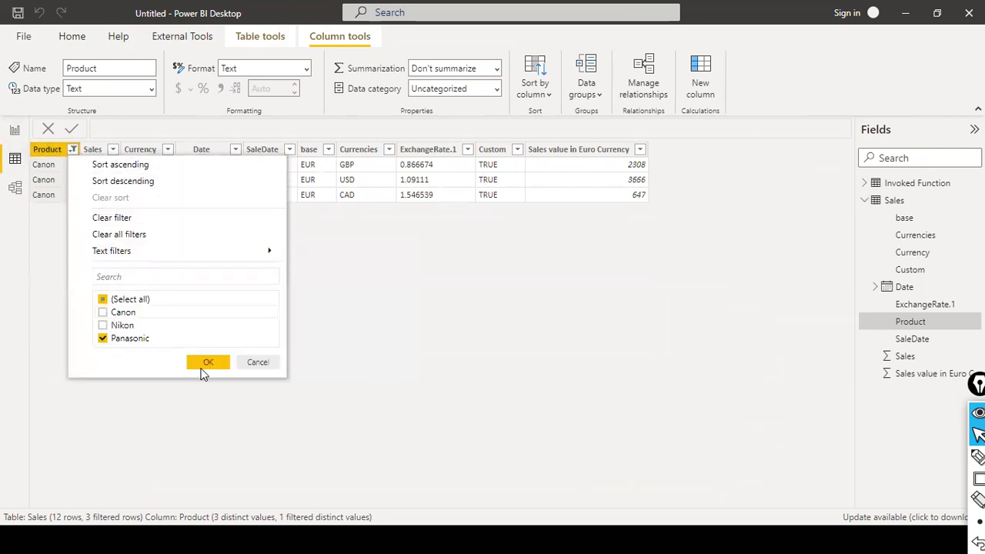
pyautogui.click(205, 363)
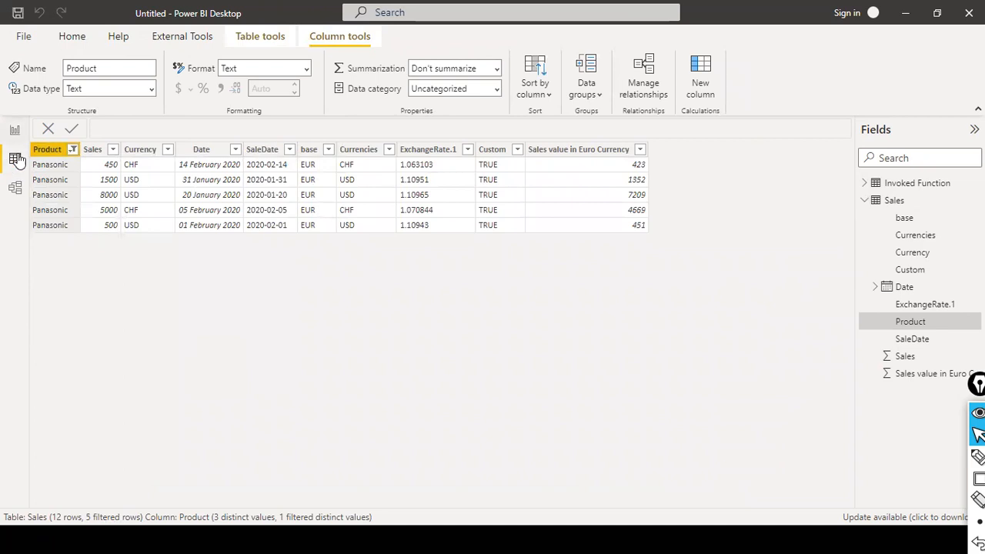
pyautogui.click(15, 130)
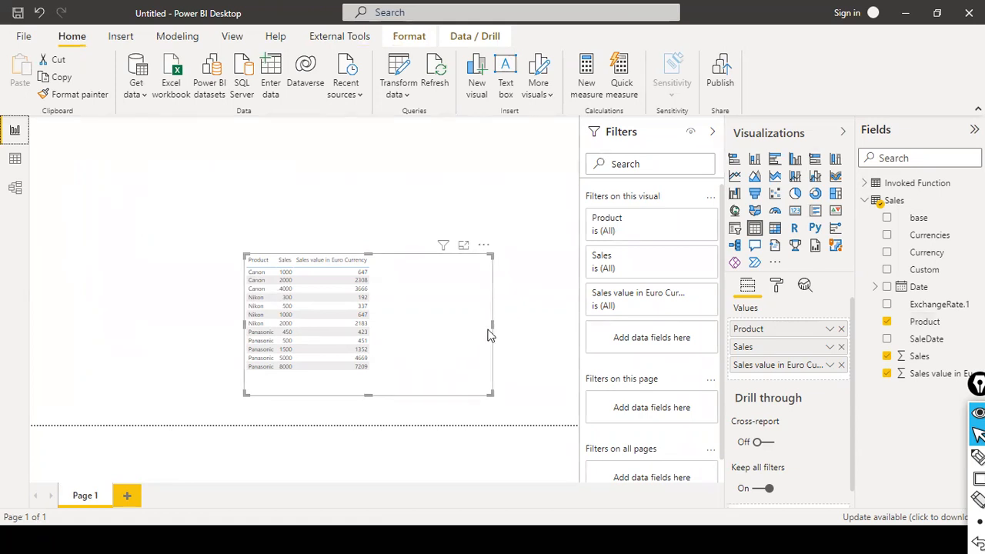
# Step: Narrow the sales table visual, shift it right, and collapse the Sales field list
pyautogui.moveTo(491, 324)
pyautogui.mouseDown()
pyautogui.moveTo(433, 319)
pyautogui.moveTo(495, 330)
pyautogui.mouseUp()
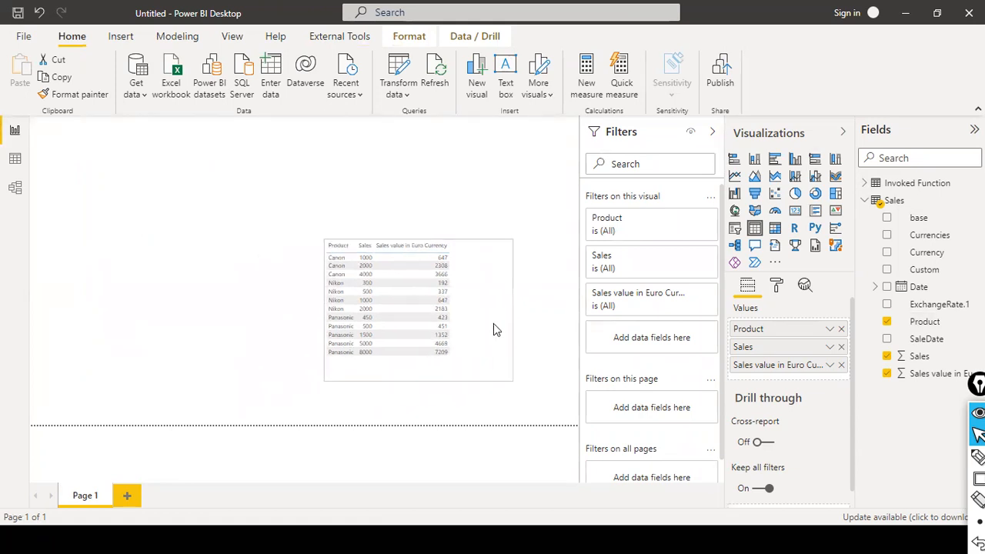
pyautogui.click(539, 306)
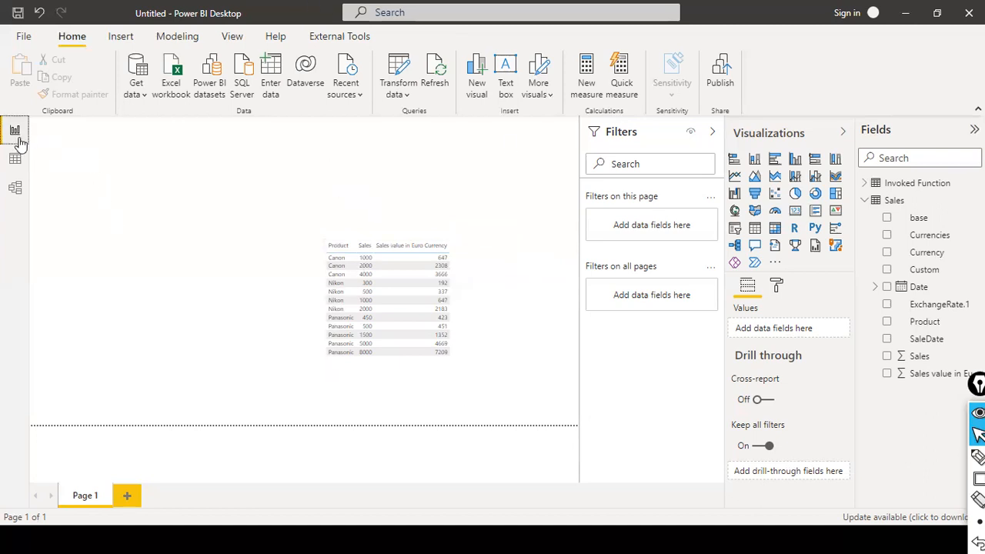
pyautogui.hotkey('alt', 'Tab')
pyautogui.click(865, 200)
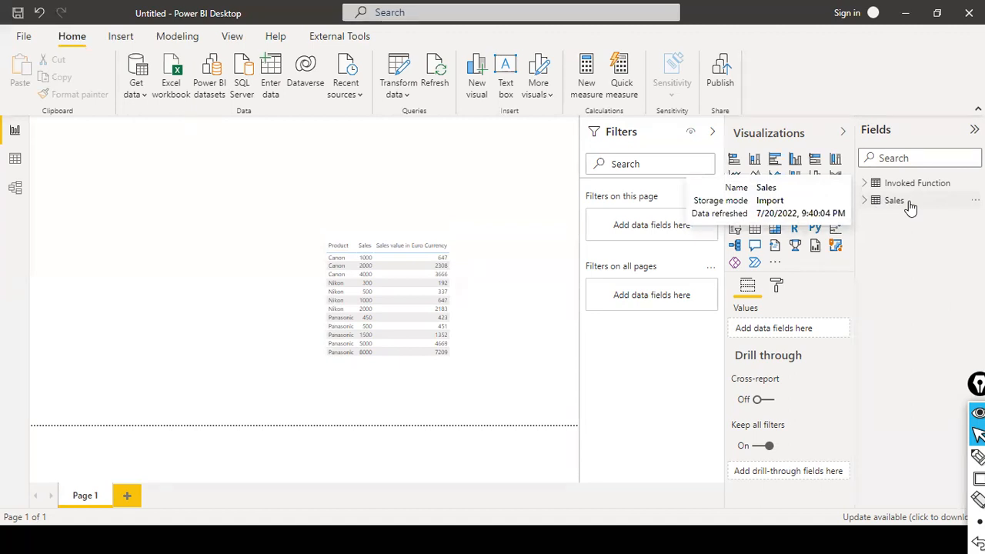
# Step: Start a Get data > Web connection from the Home tab, then switch to the browser
pyautogui.click(906, 200)
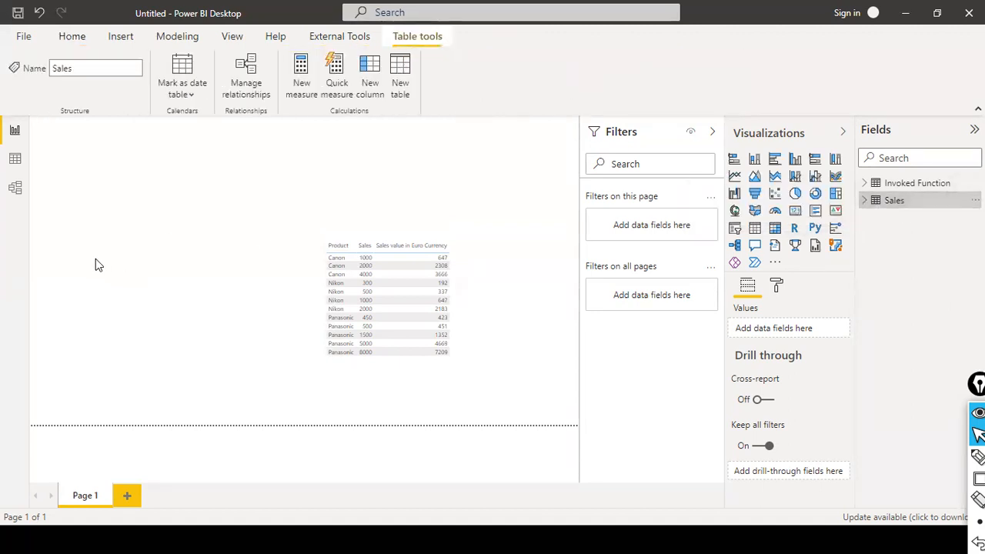
pyautogui.click(80, 35)
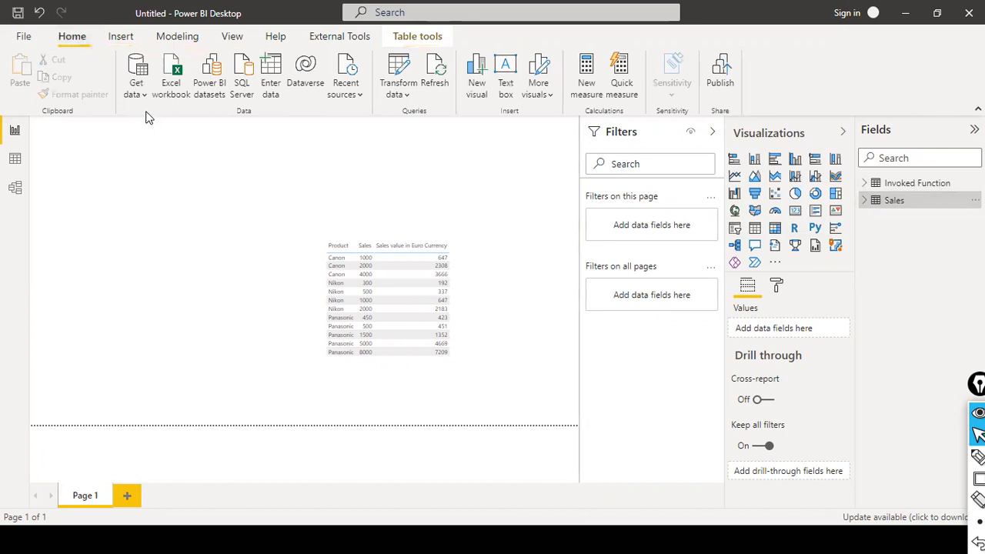
pyautogui.click(147, 96)
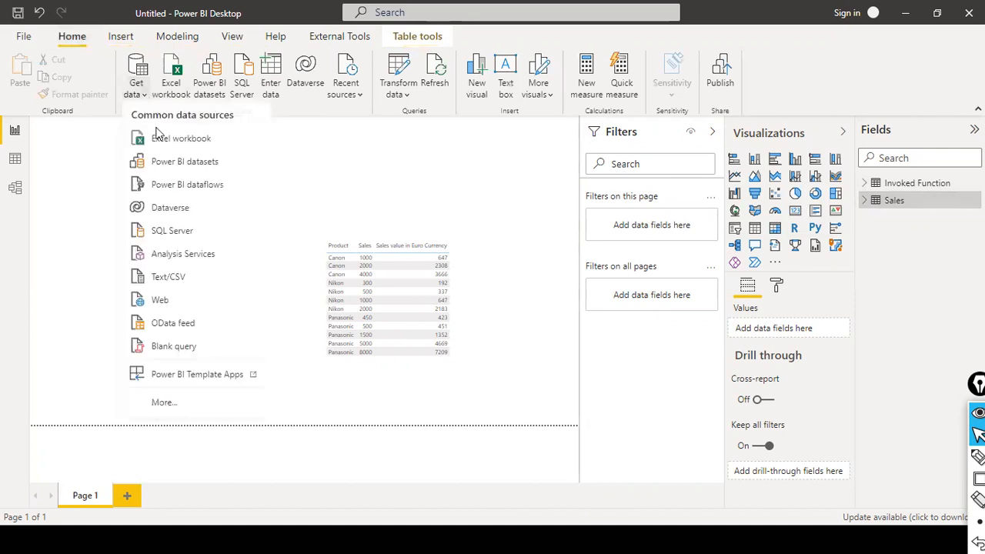
pyautogui.click(236, 311)
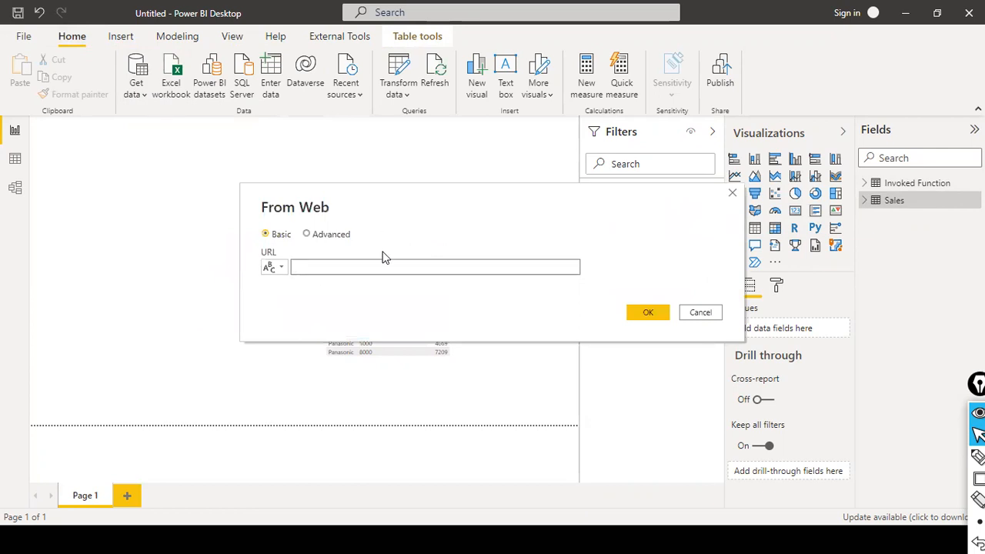
pyautogui.hotkey('alt', 'Tab')
pyautogui.hotkey('alt', 'Tab')
pyautogui.hotkey('alt', 'Tab')
pyautogui.hotkey('alt', 'Tab')
pyautogui.hotkey('alt', 'Tab')
pyautogui.hotkey('alt', 'Tab')
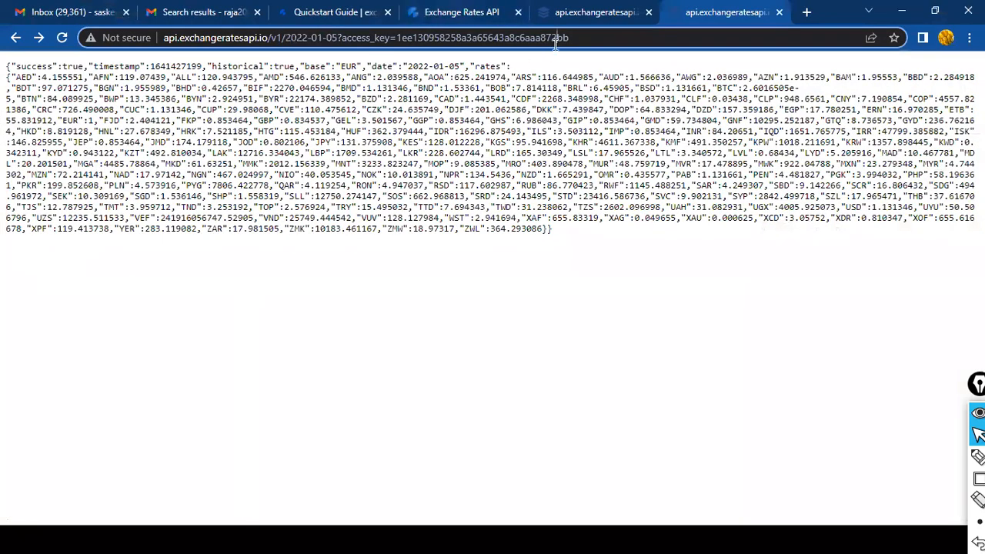
# Step: Paste the latest-rates API URL into the From Web dialog, then cancel the connection
pyautogui.click(629, 13)
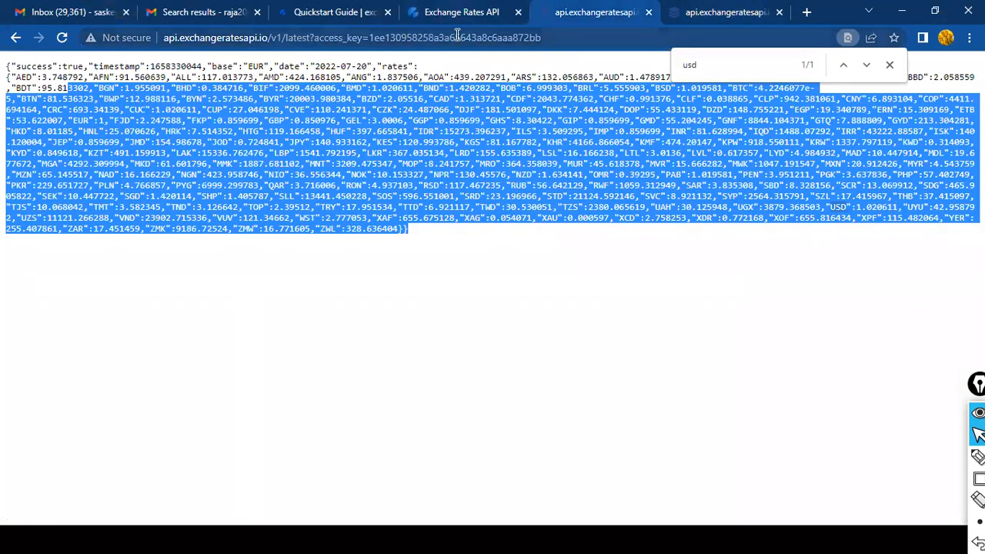
pyautogui.click(562, 37)
pyautogui.hotkey('ctrl', 'c')
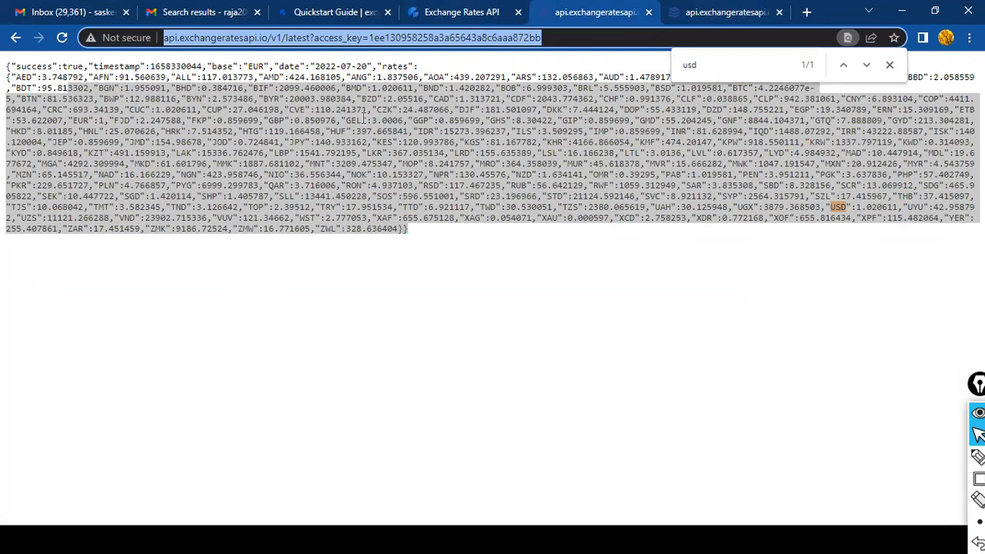
pyautogui.hotkey('alt', 'Tab')
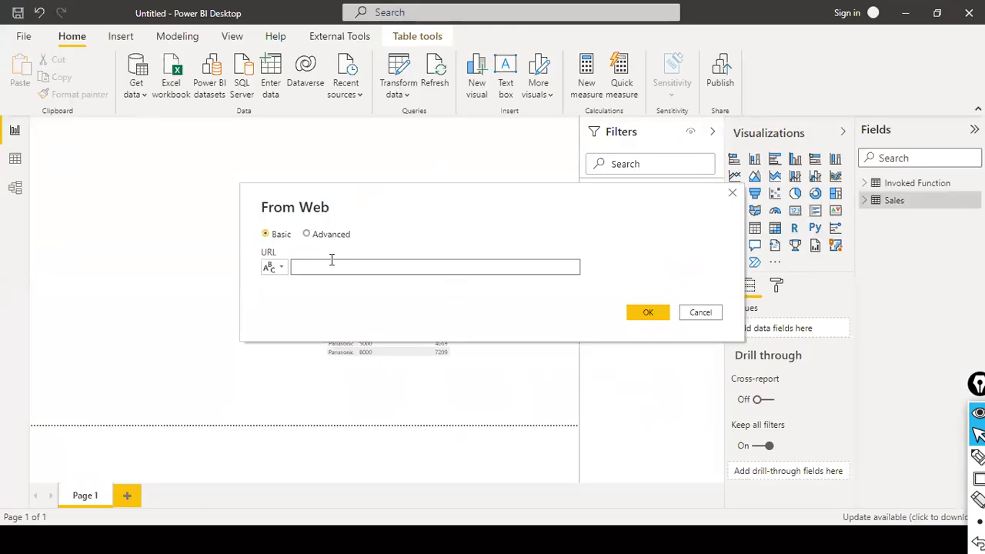
pyautogui.hotkey('ctrl', 'v')
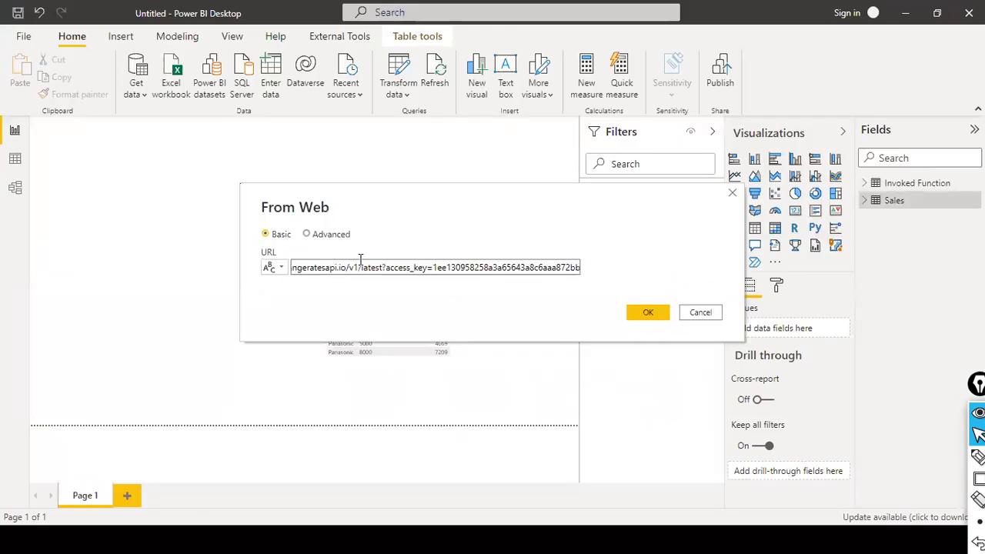
pyautogui.click(684, 317)
# Step: Select all the exchange-rate JSON text in Chrome and return to Power BI
pyautogui.hotkey('alt', 'Tab')
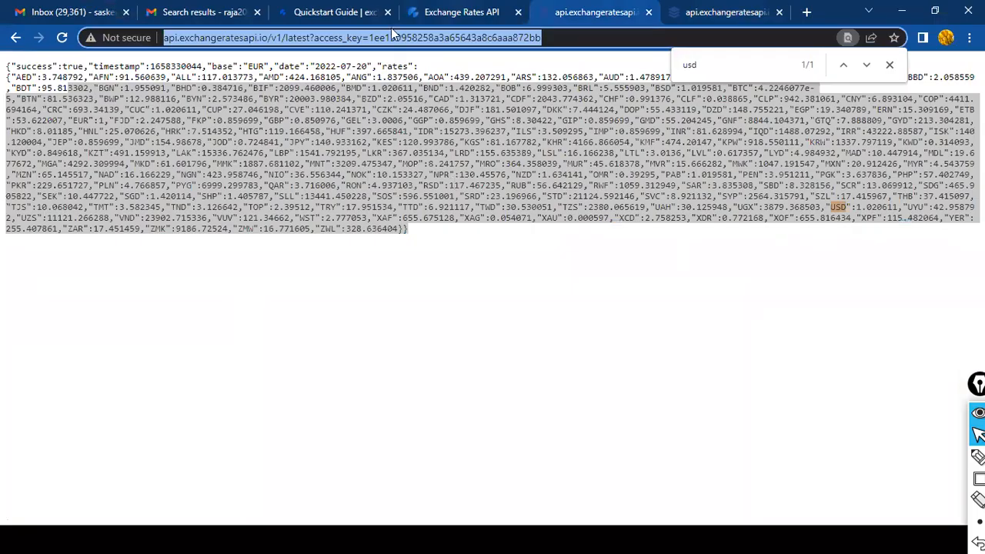
pyautogui.moveTo(452, 244); pyautogui.dragTo(5, 62)
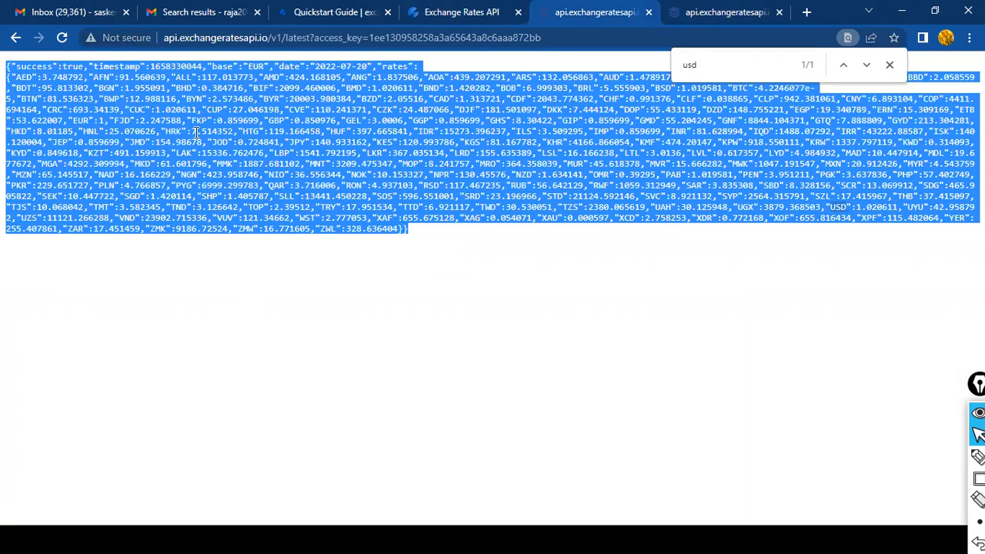
pyautogui.hotkey('alt', 'Tab')
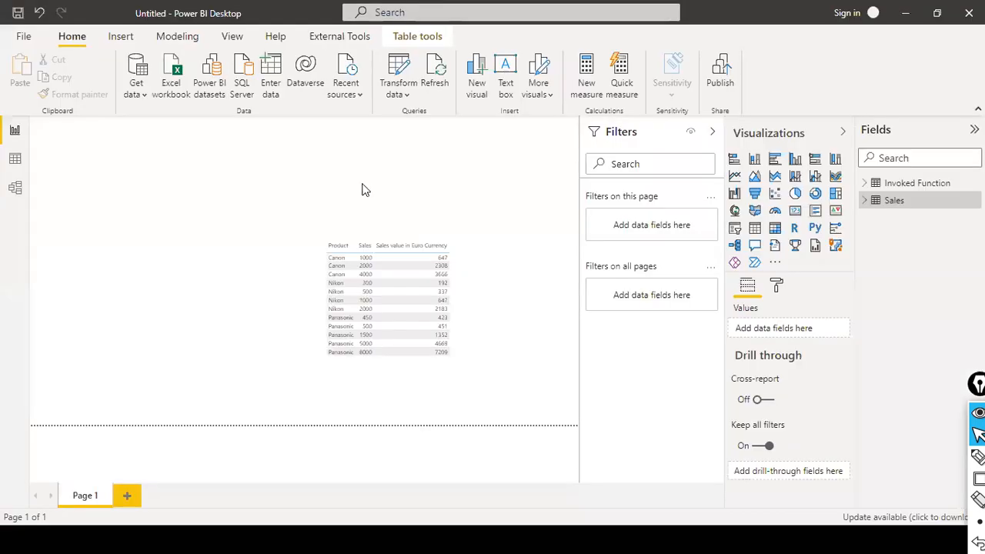
# Step: From the Sales data grid, open Power Query and show ExchangeRate's M code in the Advanced Editor
pyautogui.click(15, 158)
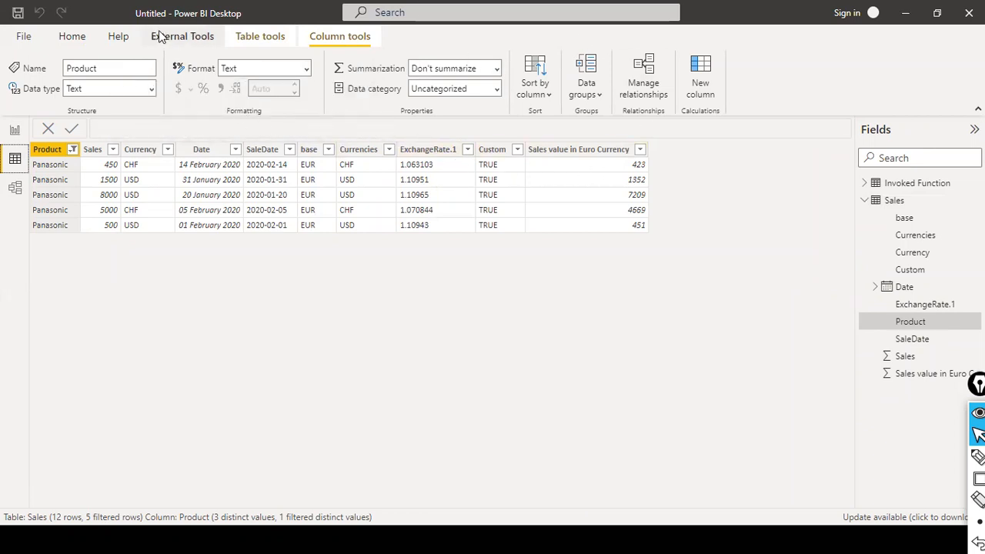
pyautogui.click(69, 36)
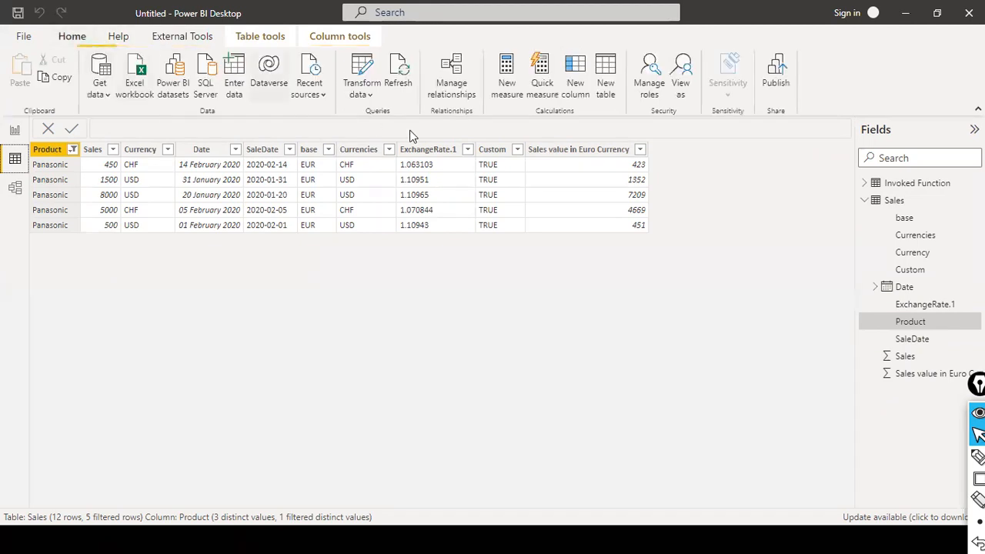
pyautogui.click(378, 97)
pyautogui.click(379, 121)
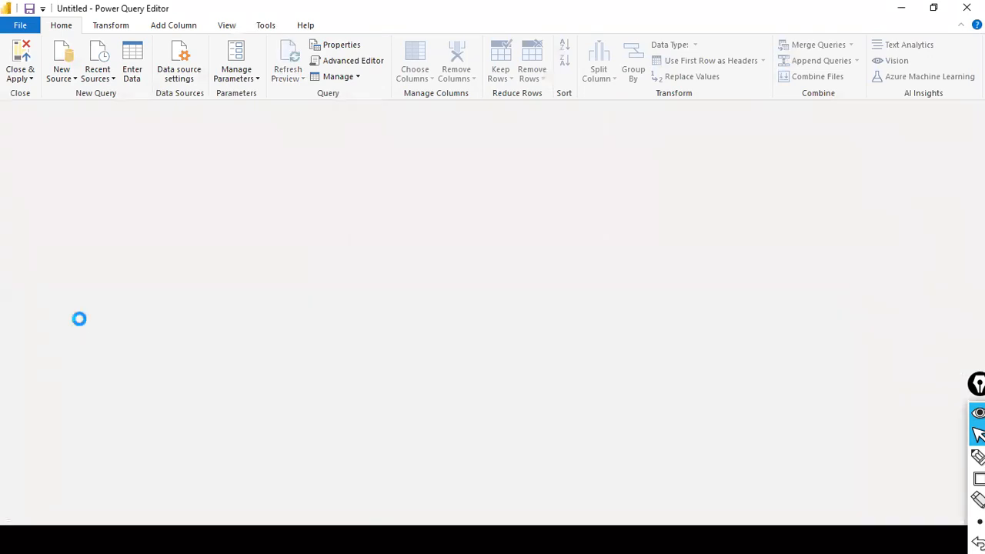
pyautogui.click(73, 161)
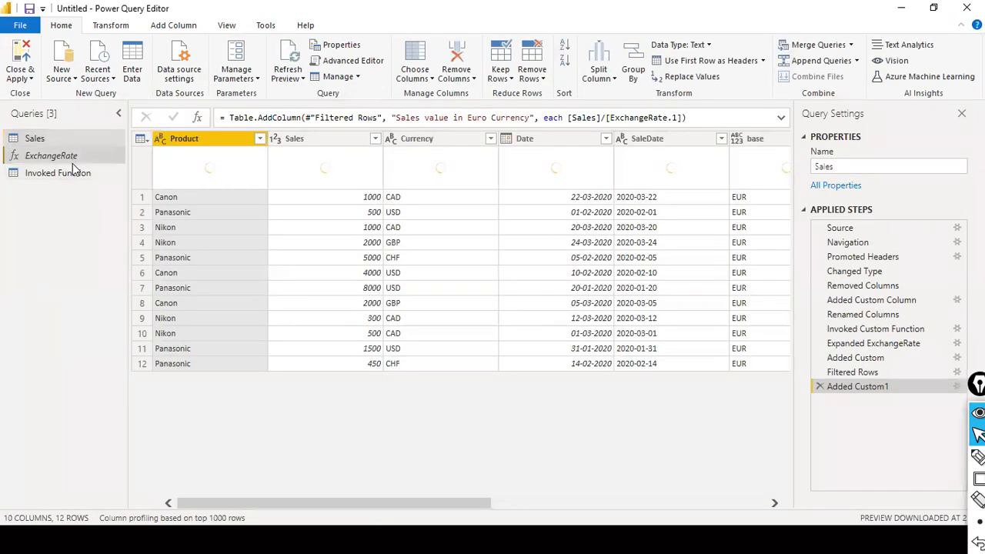
pyautogui.click(235, 27)
pyautogui.click(444, 77)
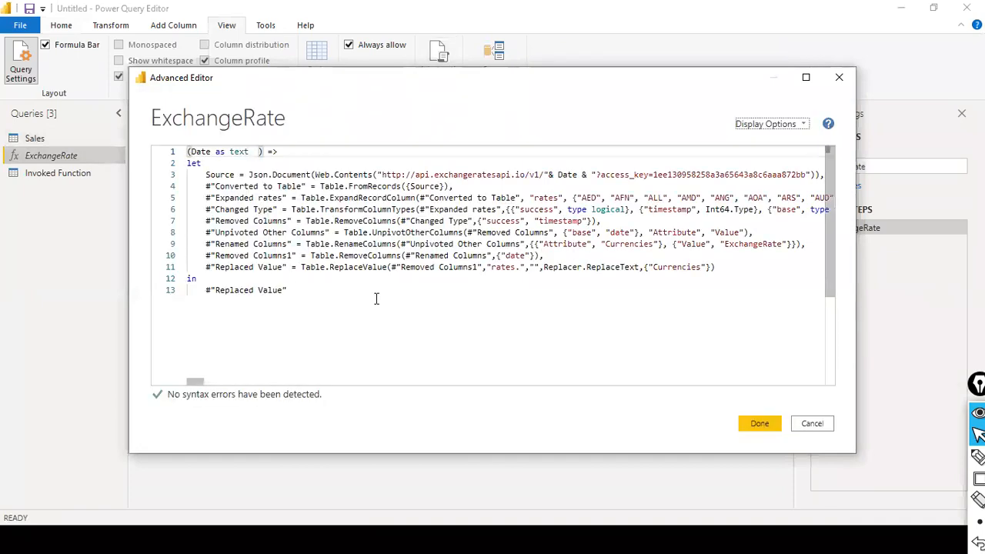
# Step: Examine the query body from let to in, the Date parameter line, and the API URL line
pyautogui.moveTo(189, 164); pyautogui.dragTo(114, 157)
pyautogui.click(381, 276)
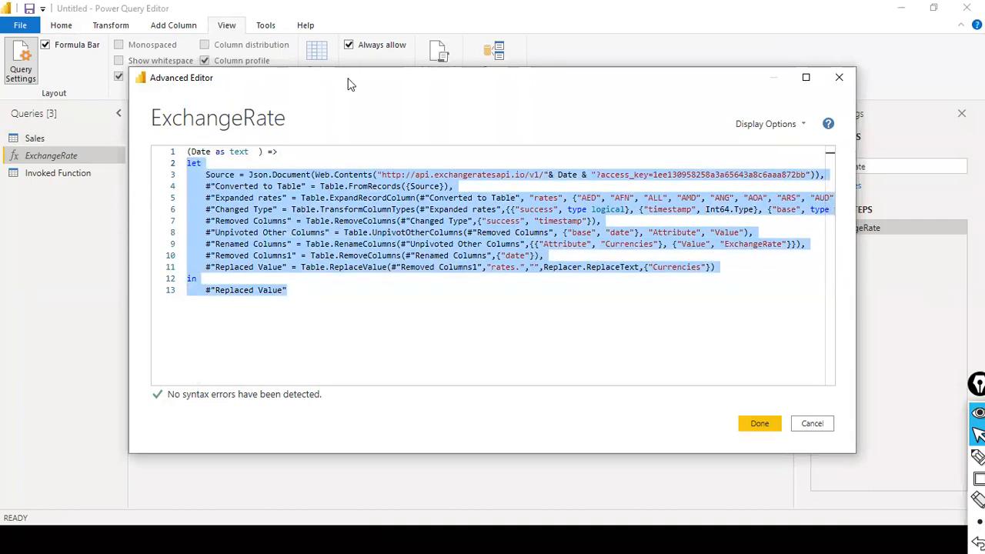
pyautogui.click(287, 158)
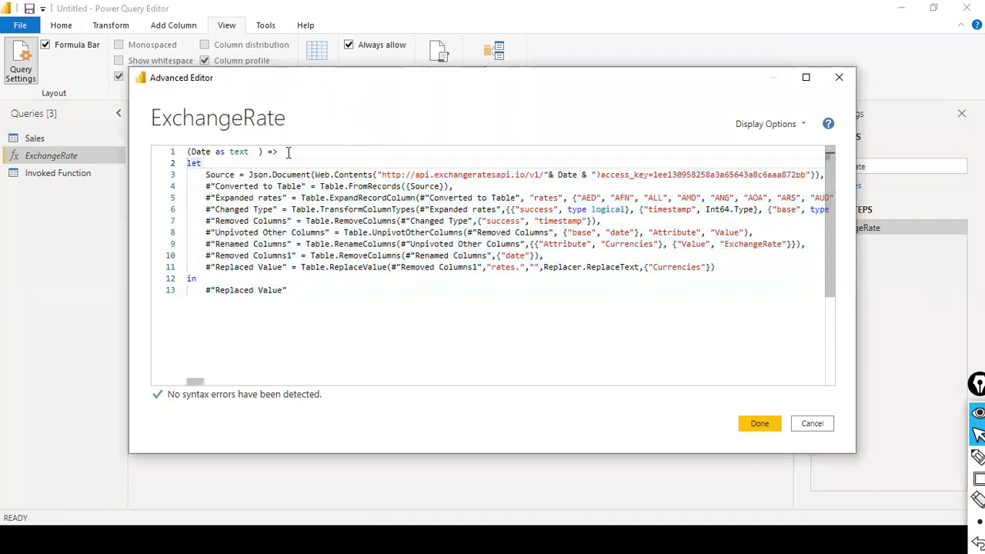
pyautogui.moveTo(288, 152); pyautogui.dragTo(186, 152)
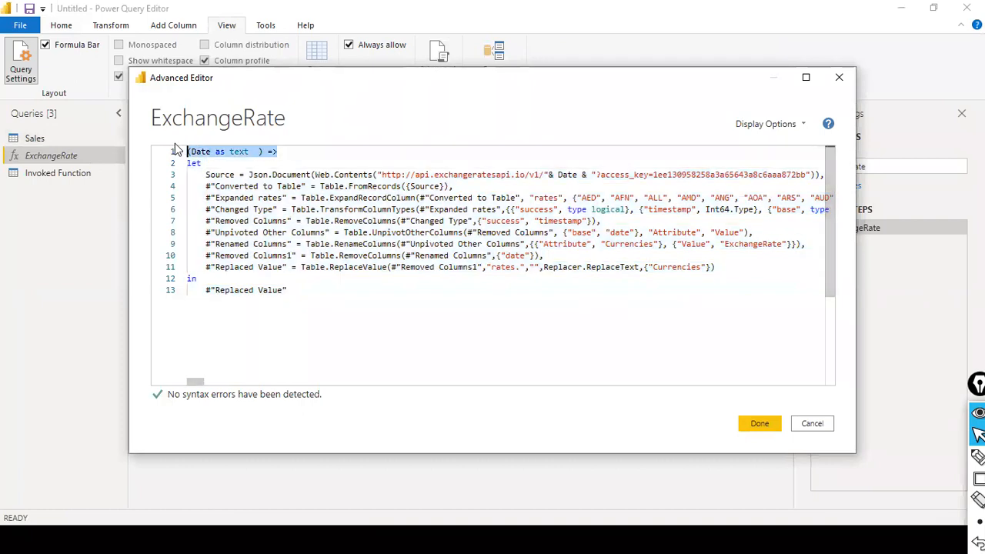
pyautogui.click(247, 151)
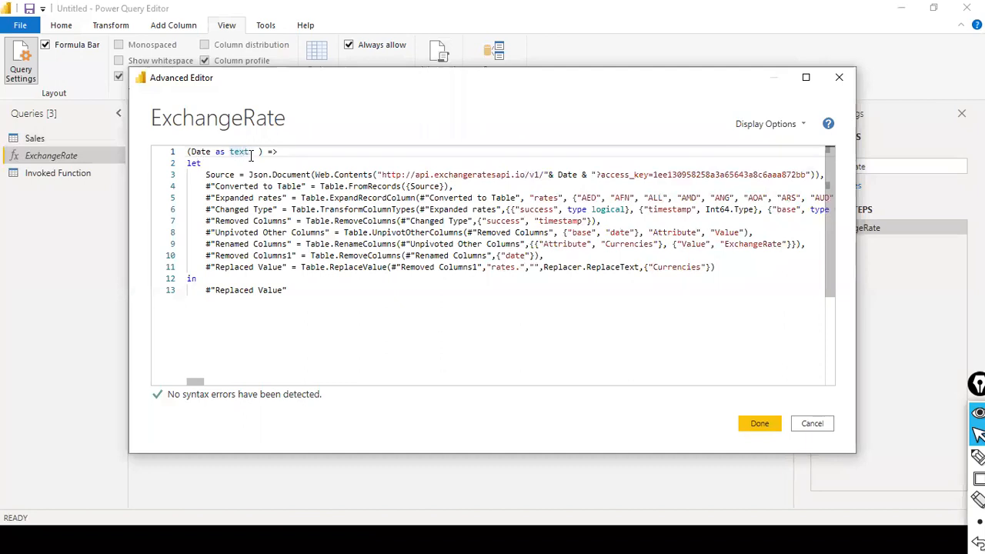
pyautogui.doubleClick(206, 152)
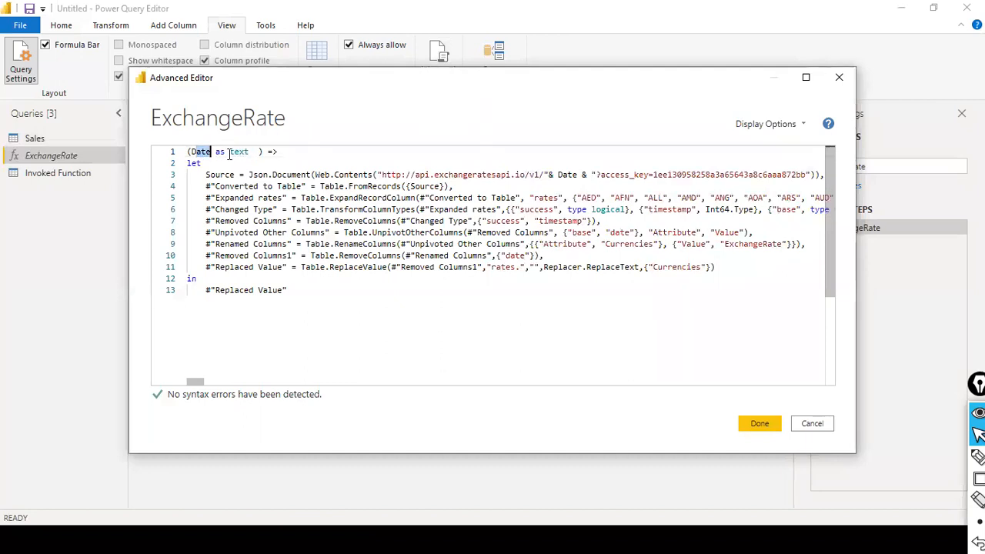
pyautogui.moveTo(553, 174); pyautogui.dragTo(575, 175)
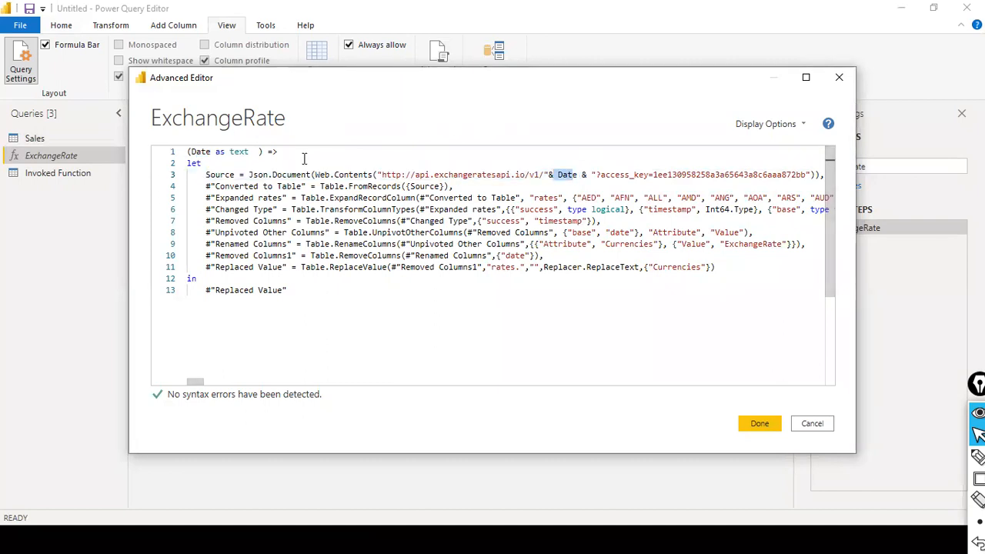
pyautogui.moveTo(323, 310); pyautogui.dragTo(154, 152)
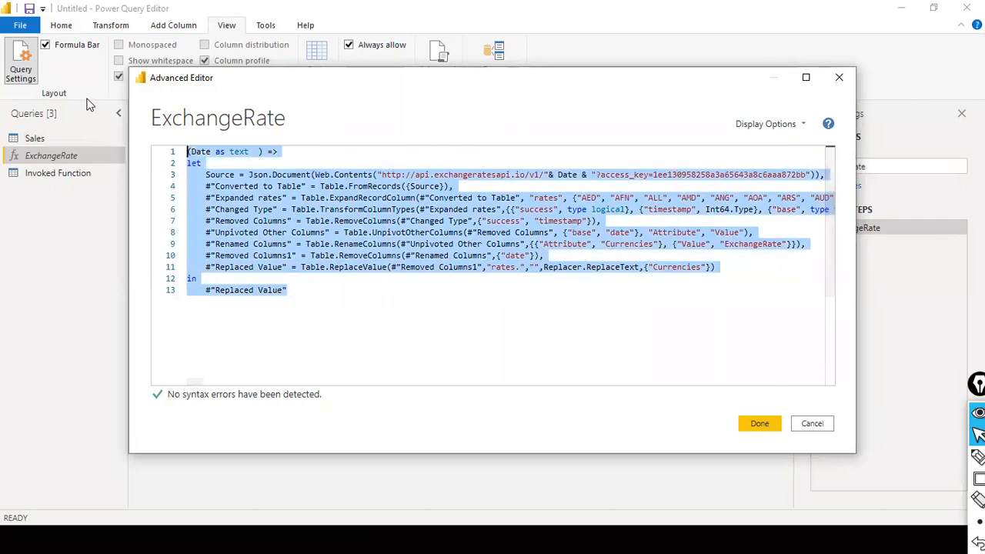
pyautogui.click(603, 307)
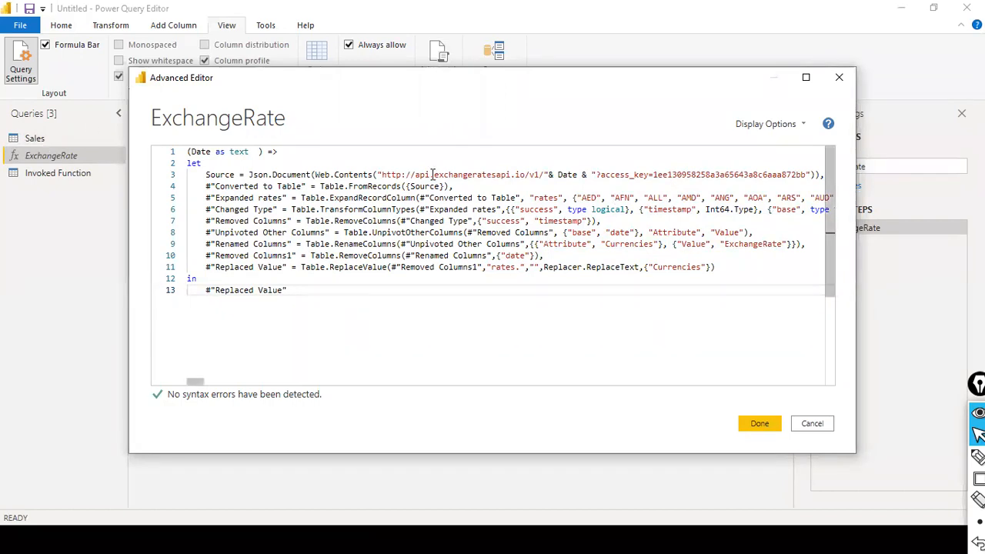
# Step: Trace the Date parameter's text type to where Date is inserted into the API URL
pyautogui.click(214, 152)
pyautogui.hotkey('shift', 'End')
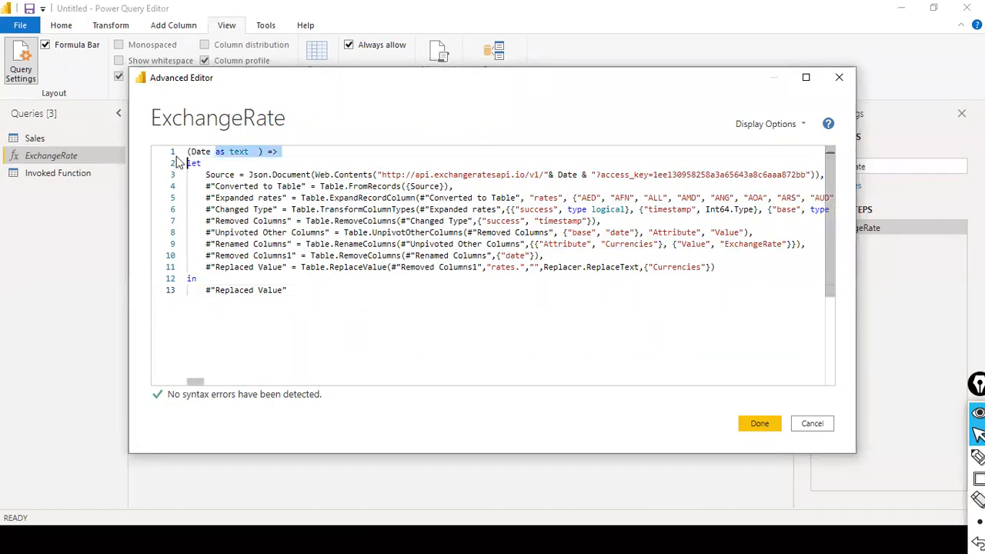
pyautogui.click(201, 153)
pyautogui.moveTo(216, 152); pyautogui.dragTo(187, 156)
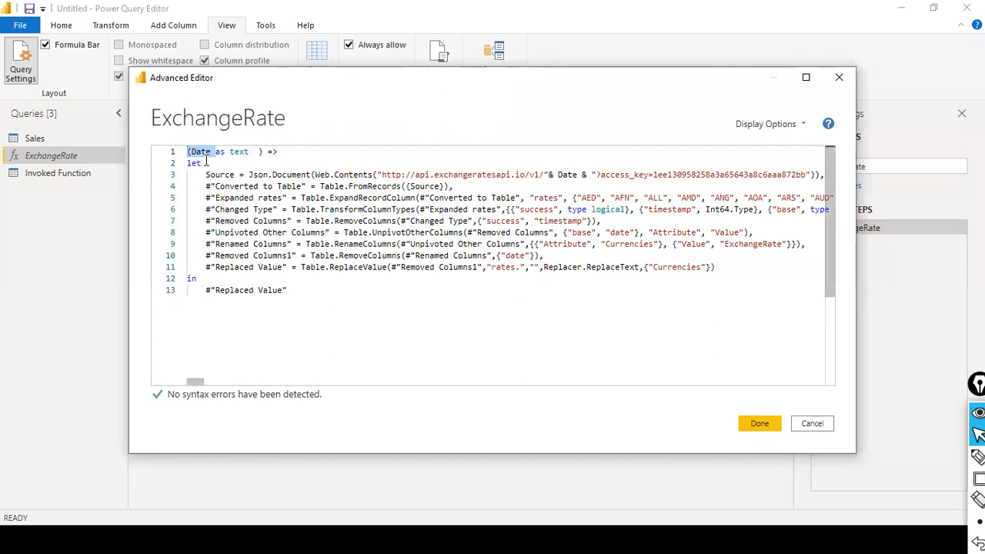
pyautogui.doubleClick(567, 175)
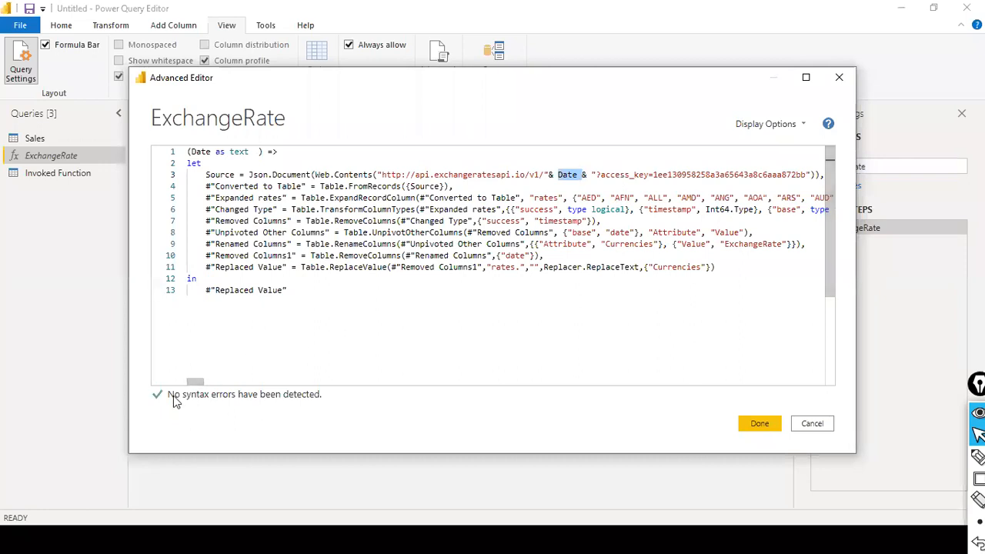
# Step: Close the Advanced Editor and switch to the Sales query, scrolling across its columns
pyautogui.click(757, 423)
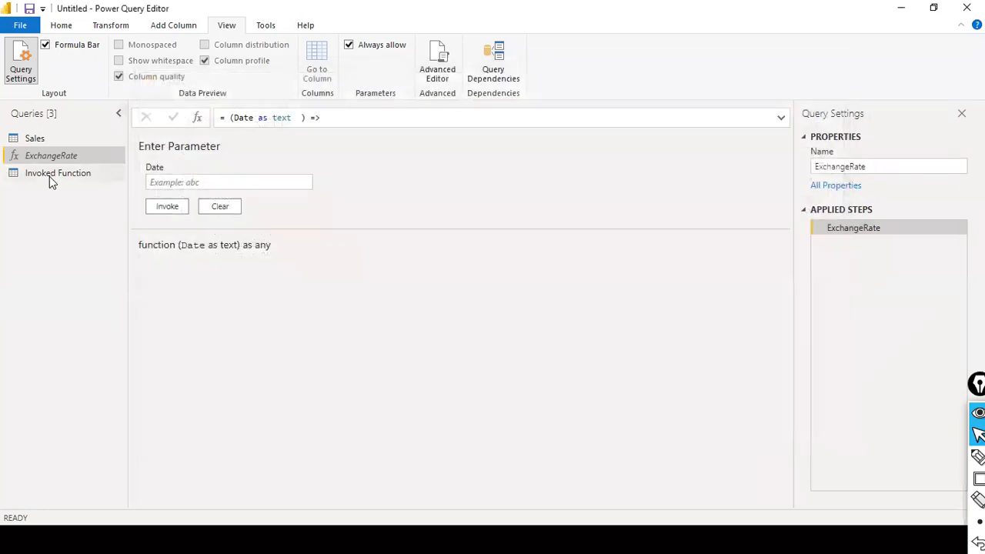
pyautogui.click(35, 140)
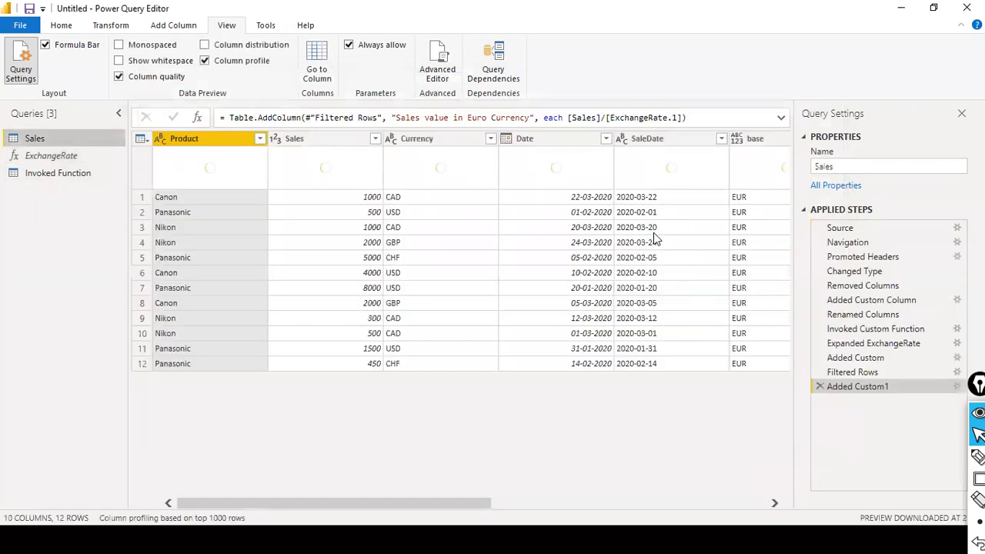
pyautogui.moveTo(446, 507); pyautogui.dragTo(649, 487)
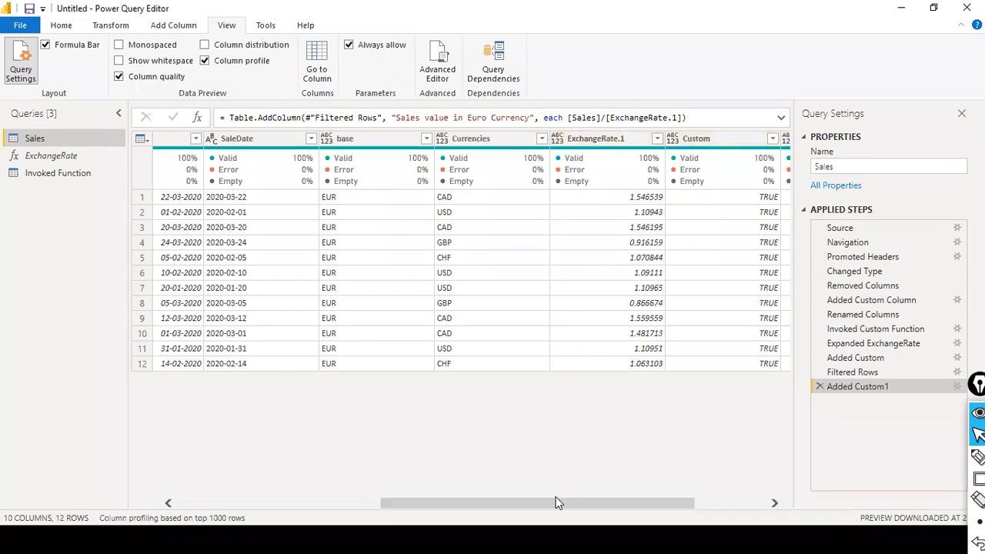
pyautogui.moveTo(559, 502); pyautogui.dragTo(730, 488)
# Step: Select the Custom column and scroll to compare it with the Sales value in Euro Currency values
pyautogui.click(552, 143)
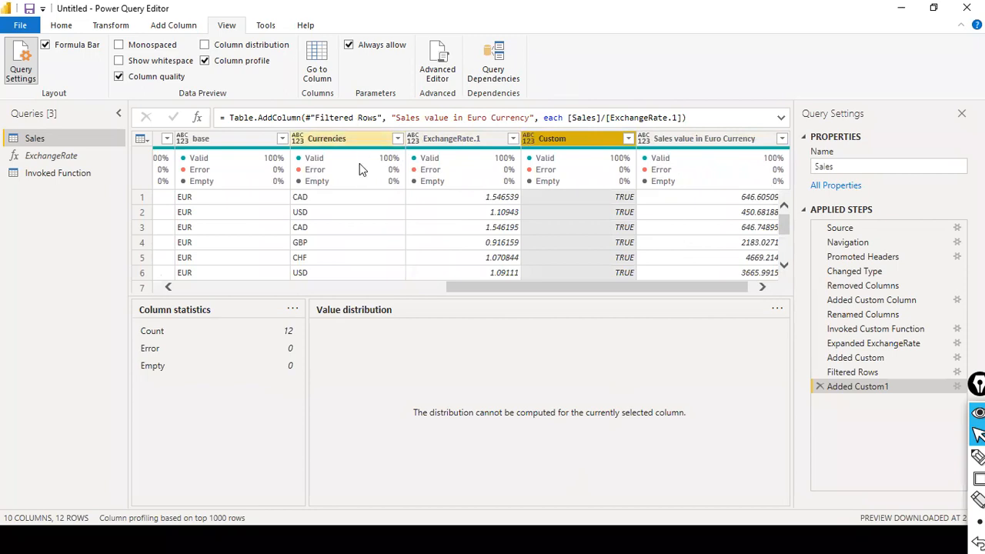
pyautogui.moveTo(480, 284); pyautogui.dragTo(215, 286)
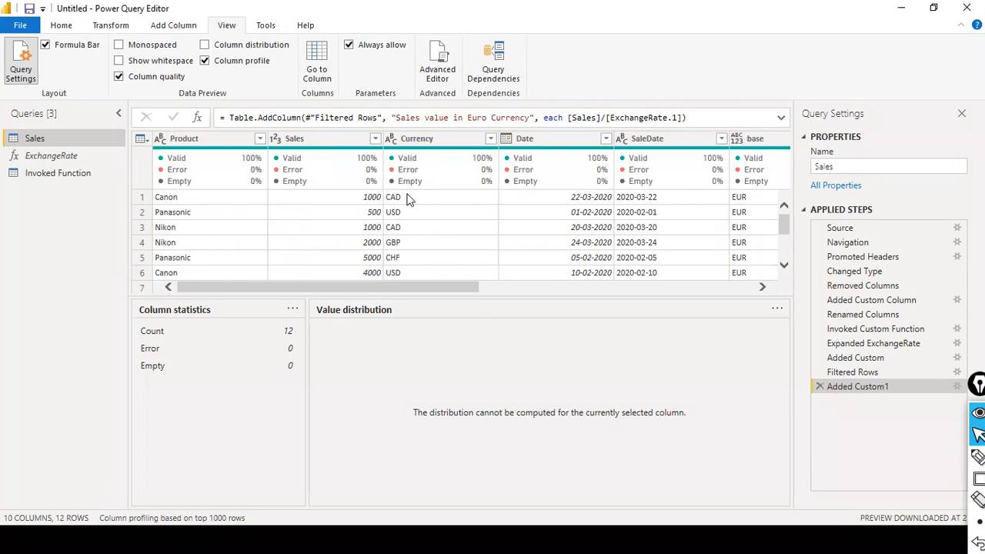
pyautogui.moveTo(374, 286); pyautogui.dragTo(551, 278)
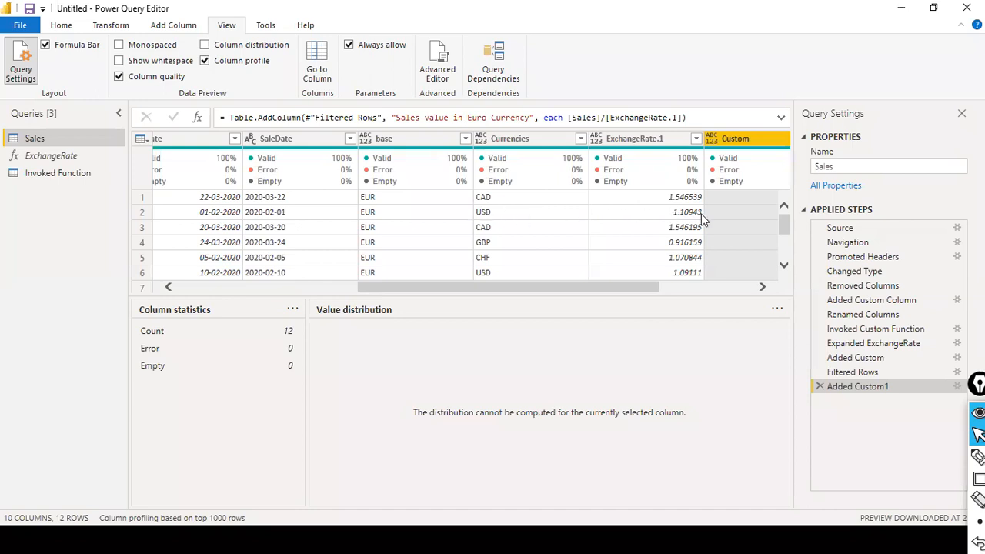
pyautogui.moveTo(597, 290); pyautogui.dragTo(729, 273)
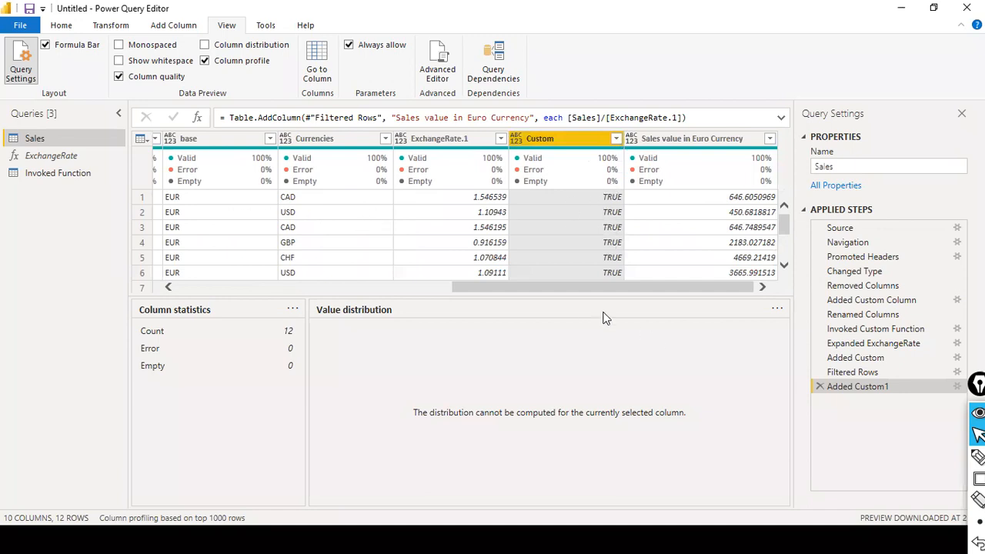
pyautogui.moveTo(571, 292); pyautogui.dragTo(354, 293)
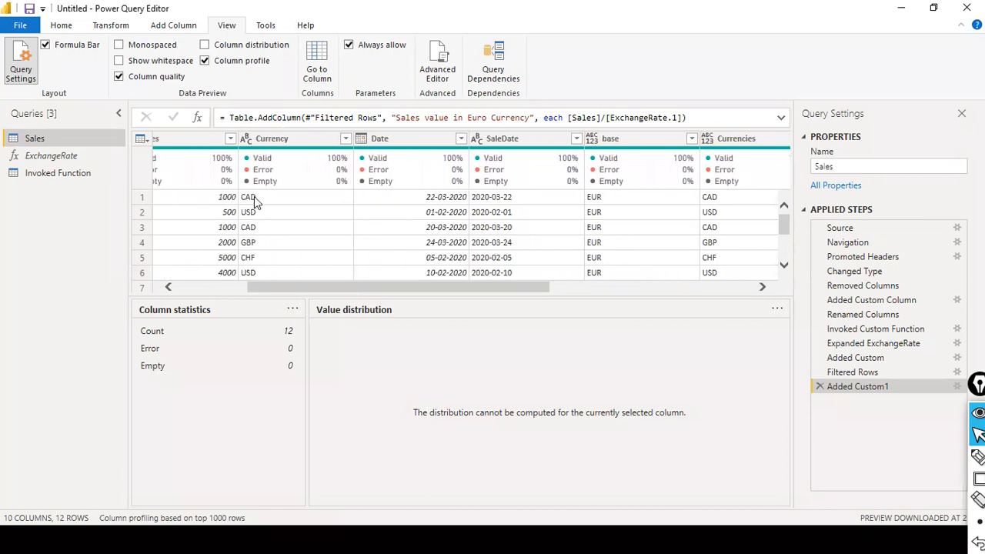
pyautogui.moveTo(508, 289); pyautogui.dragTo(755, 279)
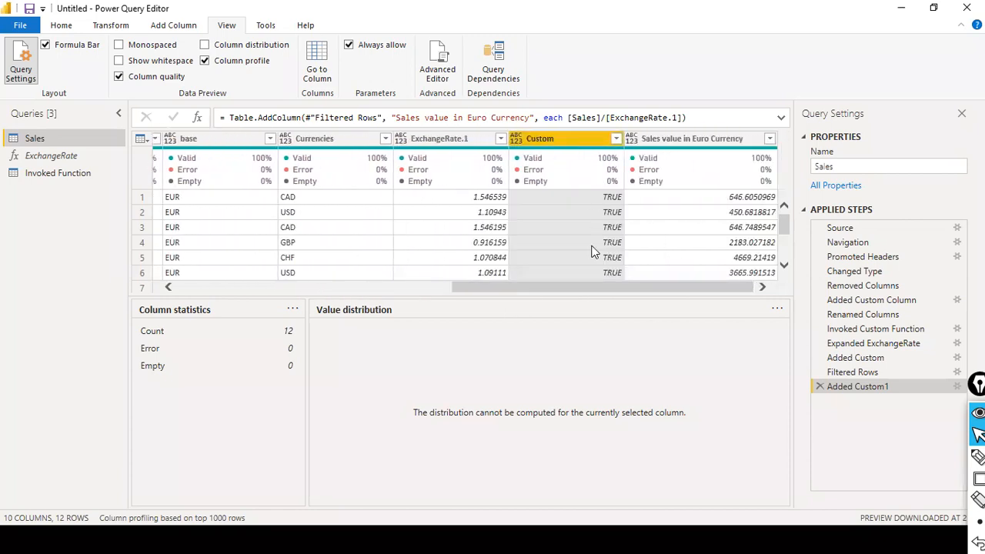
# Step: Remove the Custom column from the Sales query, leaving 9 columns, then Close & Apply
pyautogui.rightClick(577, 141)
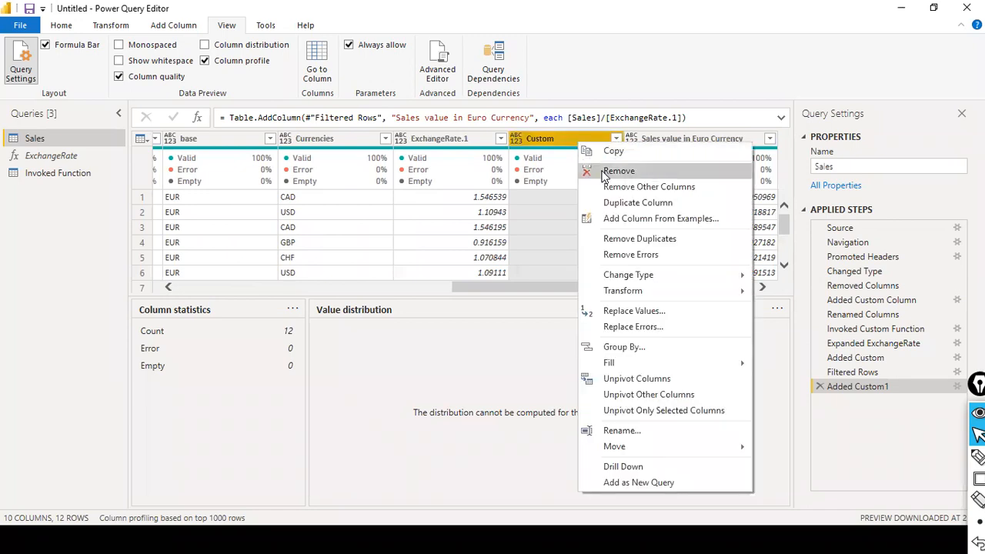
pyautogui.click(600, 170)
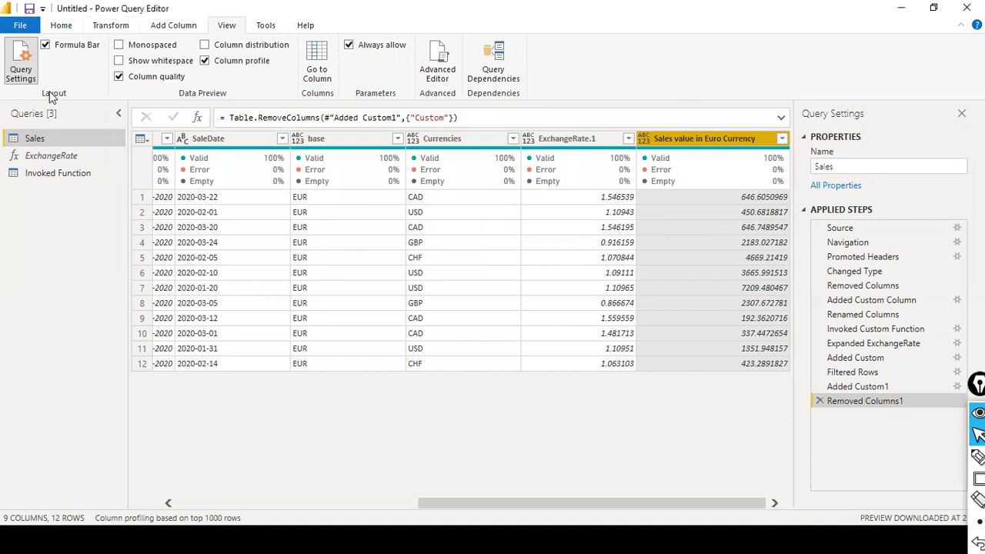
pyautogui.click(20, 25)
pyautogui.click(58, 50)
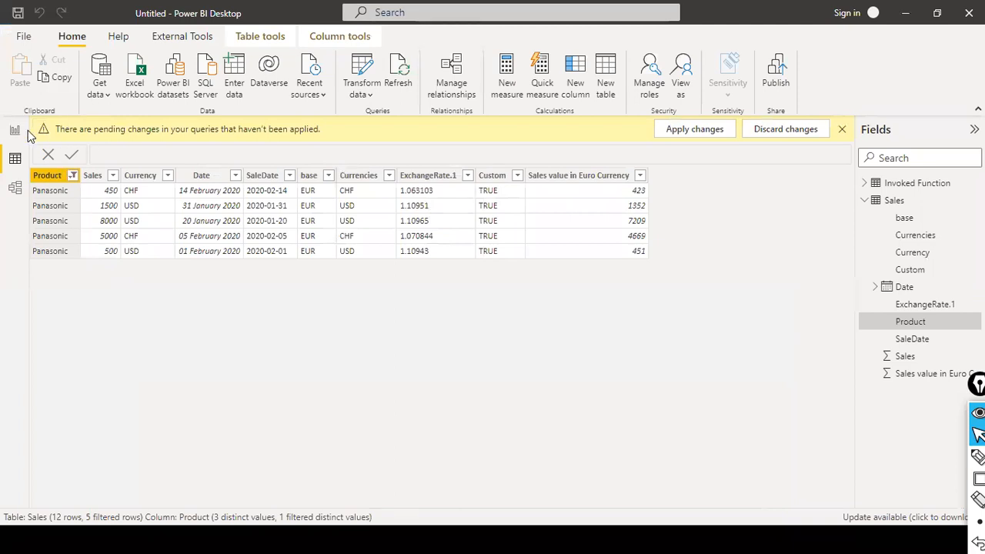
# Step: Apply the pending changes so Custom leaves the loaded Sales table, then go to Report view
pyautogui.click(675, 133)
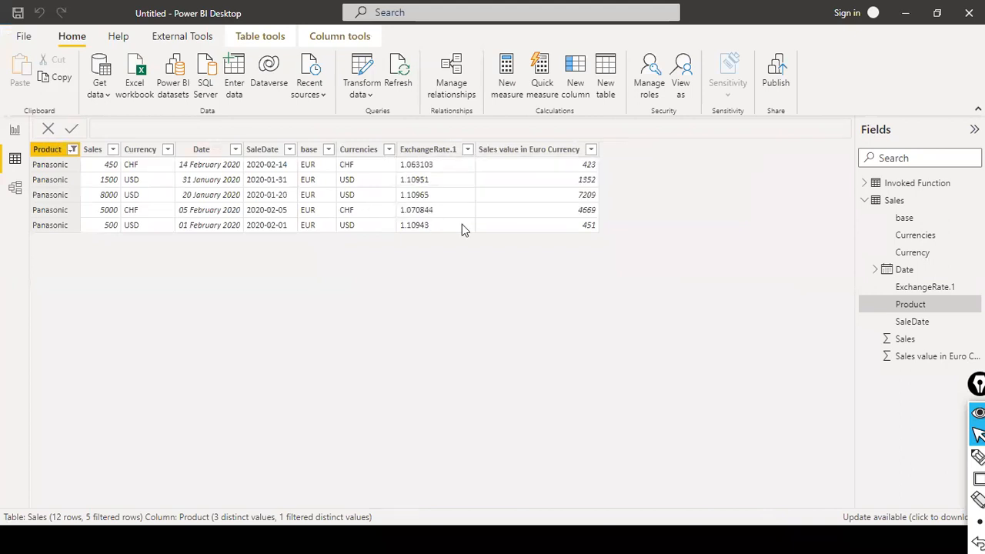
pyautogui.click(15, 130)
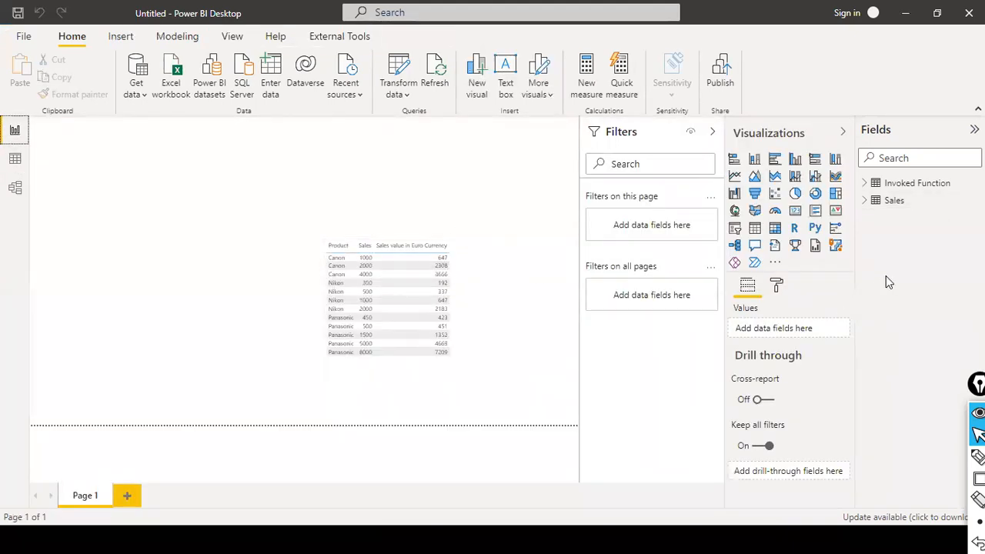
# Step: Add Currency as the table's second column and base before Sales value in Euro Currency
pyautogui.click(864, 200)
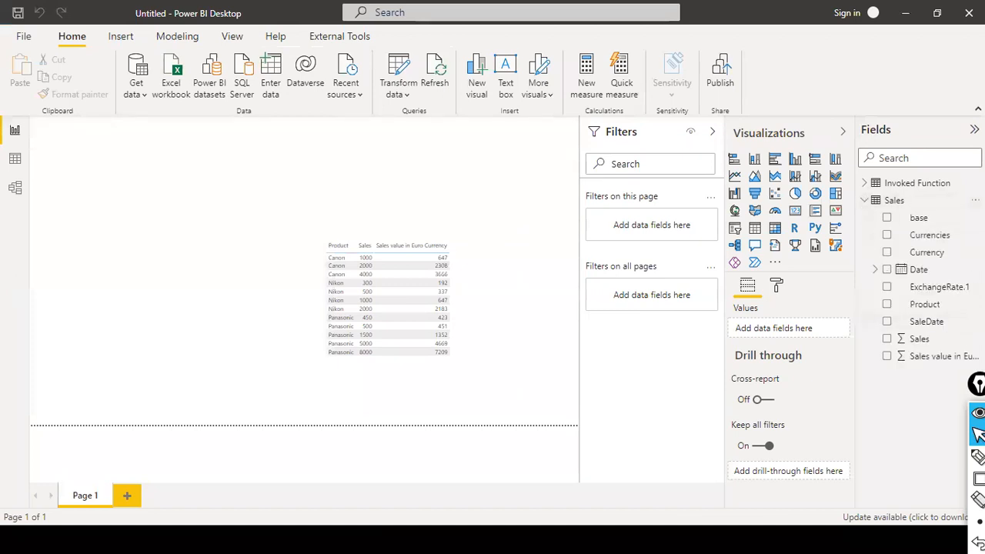
pyautogui.moveTo(932, 253); pyautogui.dragTo(462, 283)
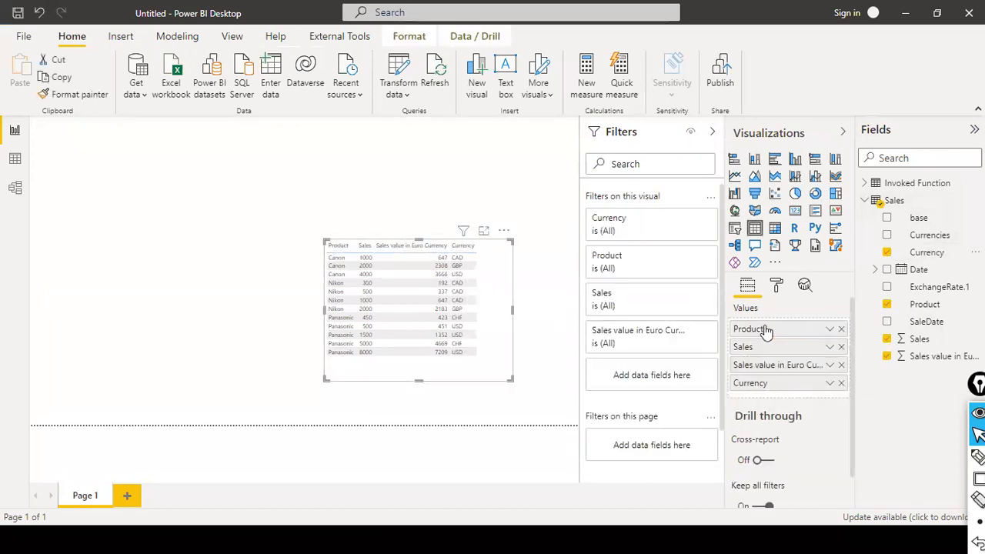
pyautogui.moveTo(772, 390); pyautogui.dragTo(766, 350)
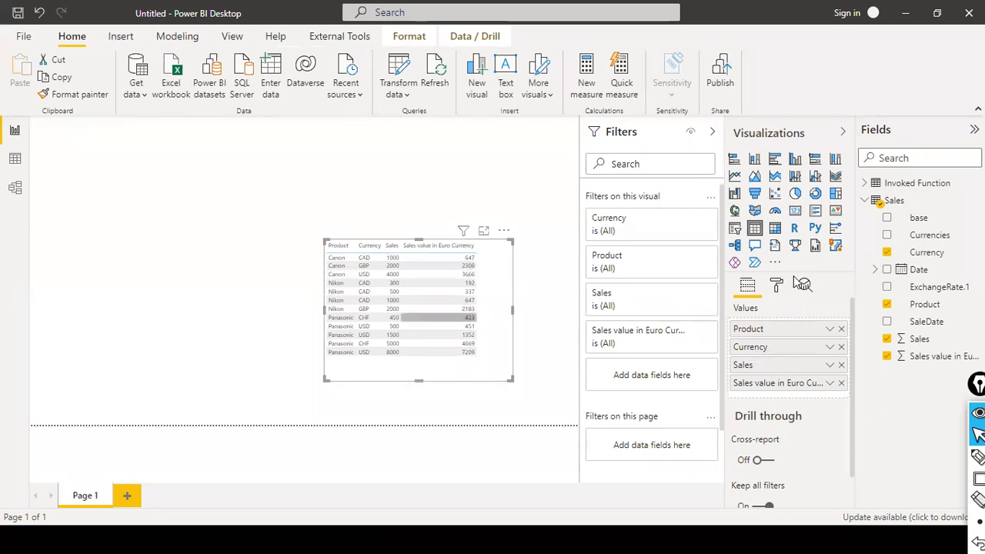
pyautogui.moveTo(929, 221); pyautogui.dragTo(793, 384)
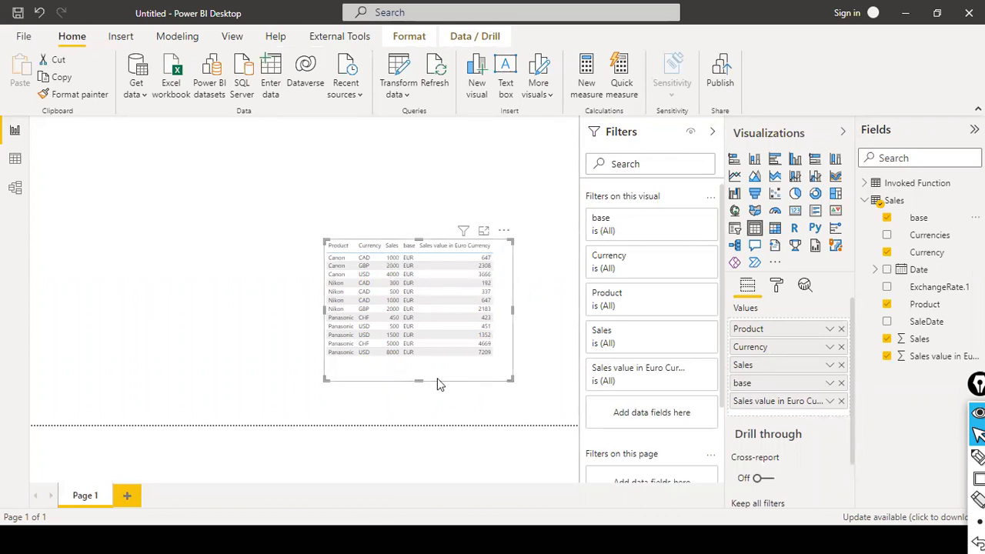
pyautogui.click(529, 301)
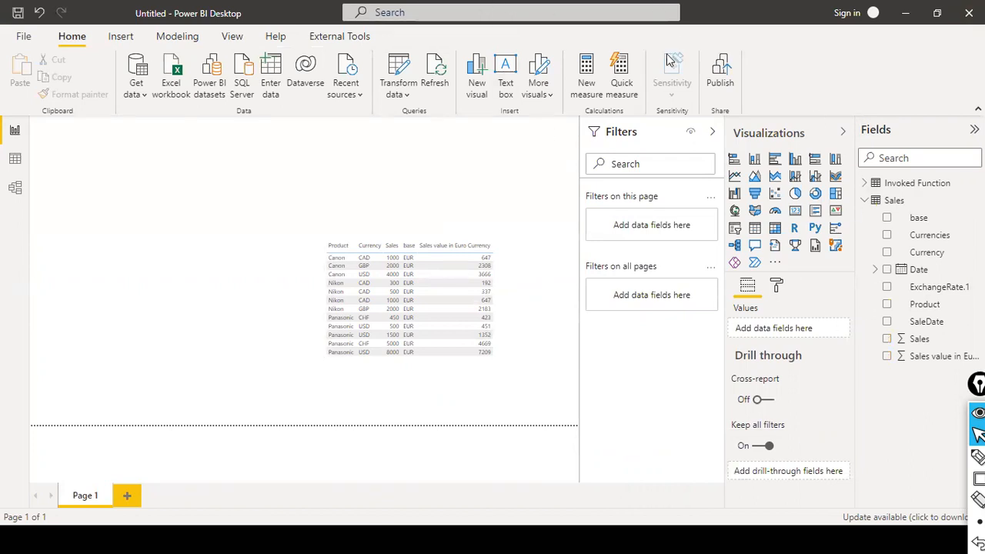
pyautogui.press('super')
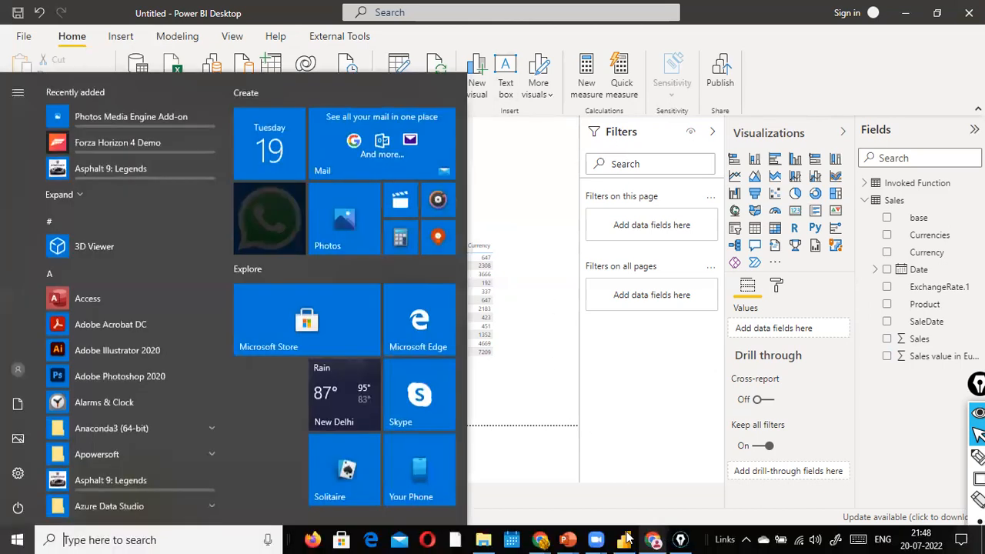
pyautogui.moveTo(599, 533)
pyautogui.click(598, 494)
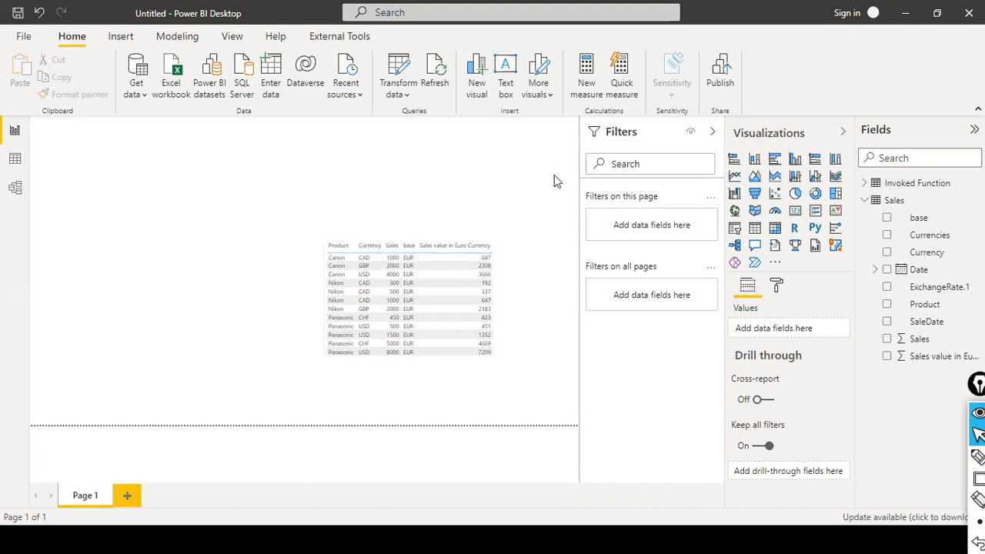
pyautogui.click(36, 37)
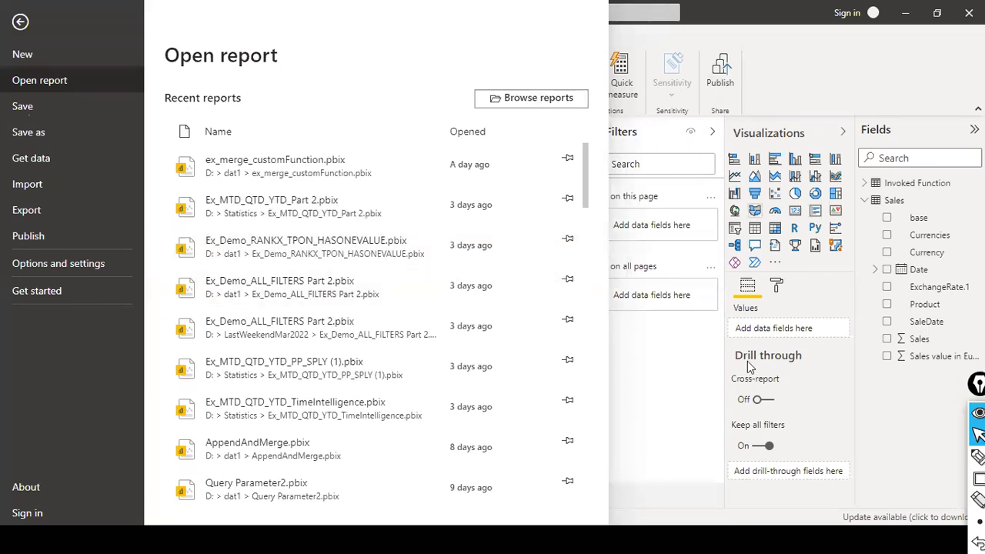
pyautogui.click(539, 110)
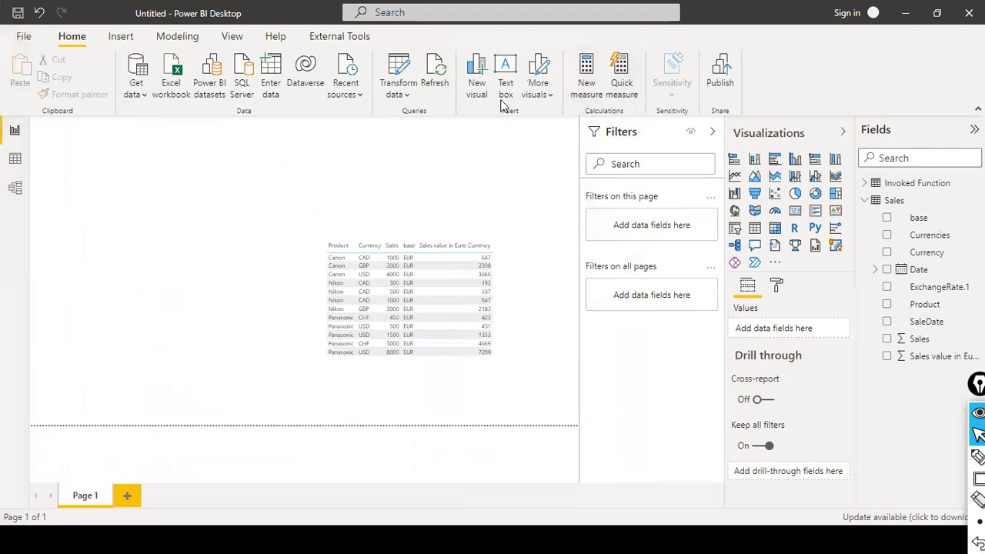
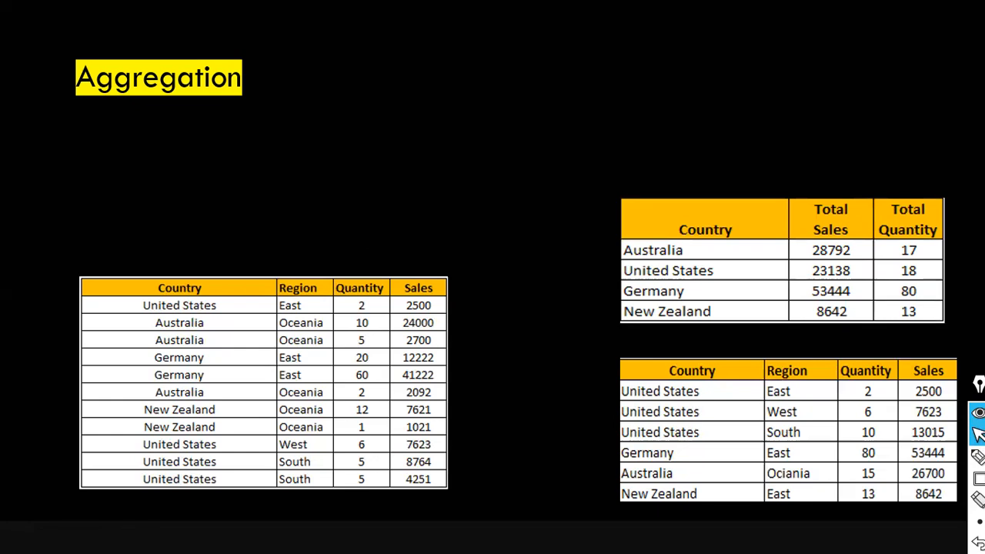
# Step: Draw red arrows at the Region header, Australia's source rows, and the Total Sales and Total Quantity headers
pyautogui.hotkey('ctrl', 'shift', 'a')
pyautogui.moveTo(314, 87); pyautogui.dragTo(291, 266)
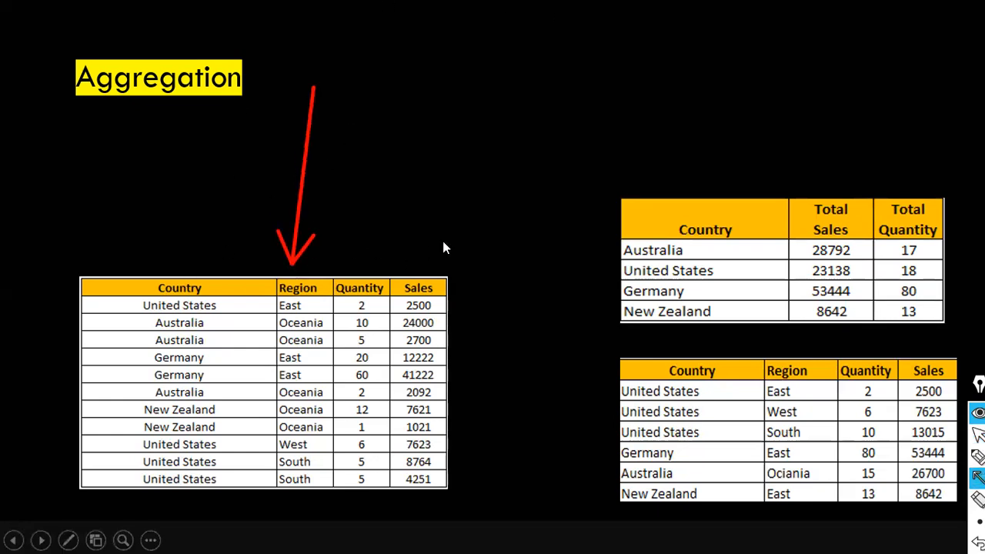
pyautogui.moveTo(463, 302)
pyautogui.mouseDown()
pyautogui.moveTo(492, 303)
pyautogui.moveTo(608, 260)
pyautogui.mouseUp()
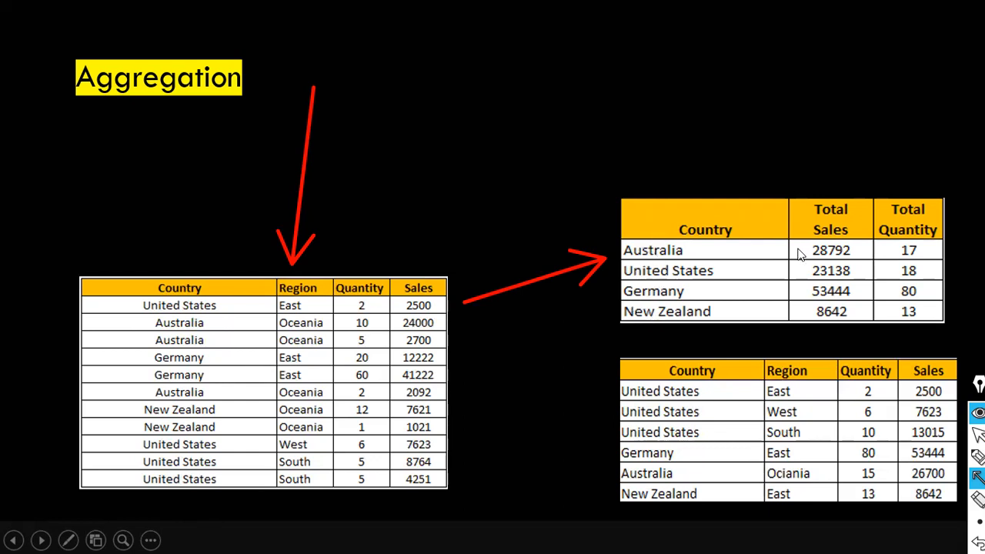
pyautogui.moveTo(847, 187); pyautogui.dragTo(851, 175)
pyautogui.moveTo(917, 188); pyautogui.dragTo(911, 190)
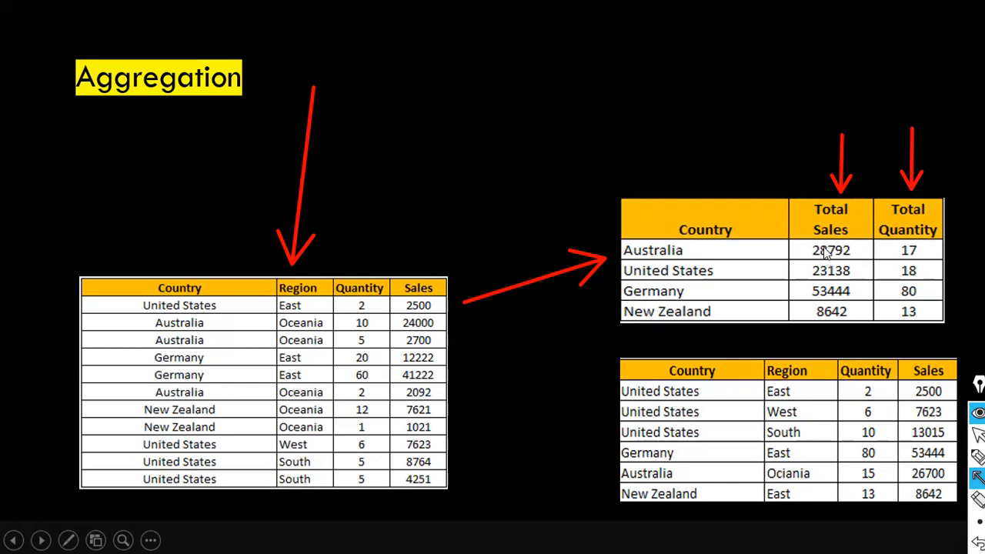
# Step: Box Australia's sales cells 24000, 2700, 2092 and quantities 10 and 5, plus totals 28792 and 17
pyautogui.press('r')
pyautogui.moveTo(801, 239)
pyautogui.mouseDown()
pyautogui.moveTo(817, 255)
pyautogui.moveTo(860, 262)
pyautogui.mouseUp()
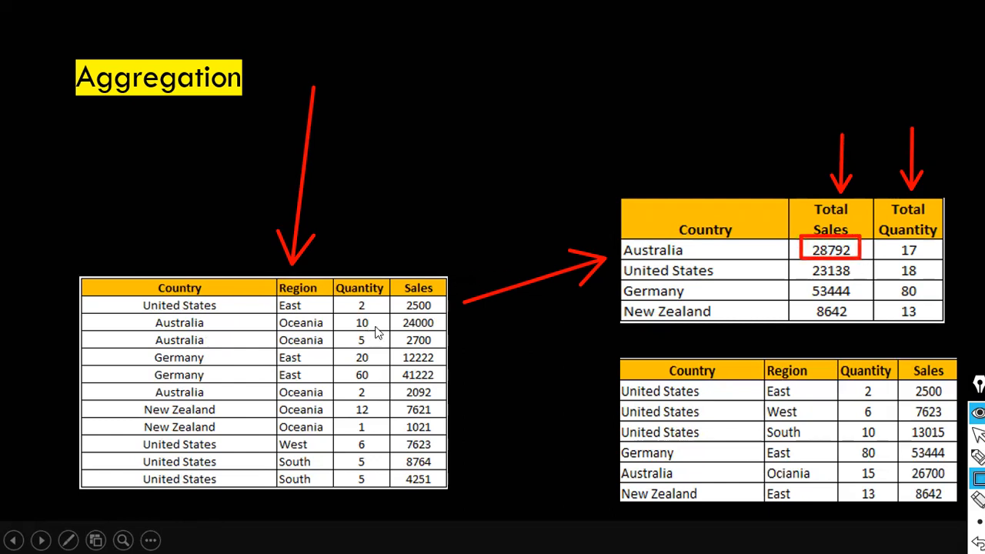
pyautogui.moveTo(397, 313)
pyautogui.mouseDown()
pyautogui.moveTo(407, 348)
pyautogui.moveTo(442, 350)
pyautogui.mouseUp()
pyautogui.moveTo(391, 383)
pyautogui.mouseDown()
pyautogui.moveTo(405, 397)
pyautogui.moveTo(446, 400)
pyautogui.mouseUp()
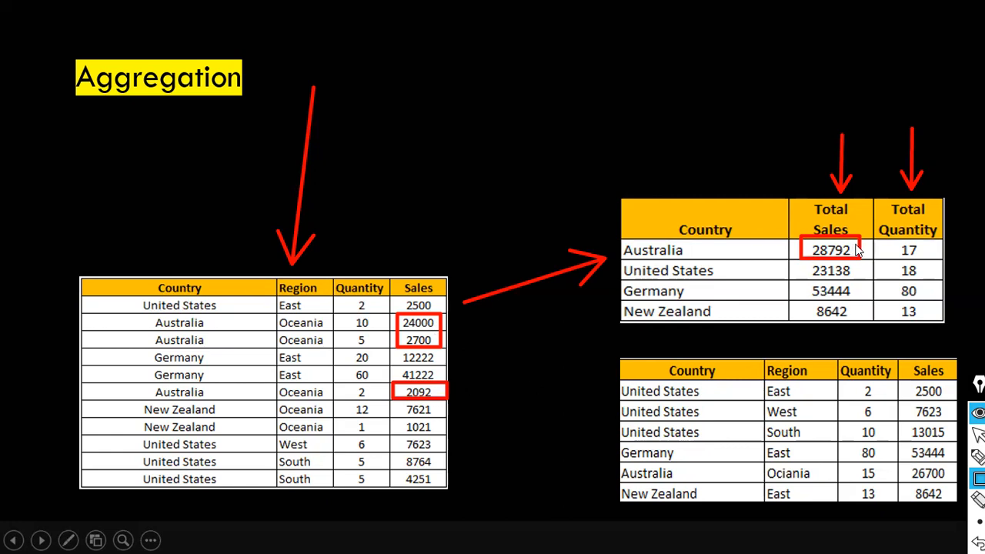
pyautogui.moveTo(340, 313)
pyautogui.mouseDown()
pyautogui.moveTo(351, 354)
pyautogui.moveTo(379, 354)
pyautogui.moveTo(367, 404)
pyautogui.moveTo(387, 404)
pyautogui.mouseUp()
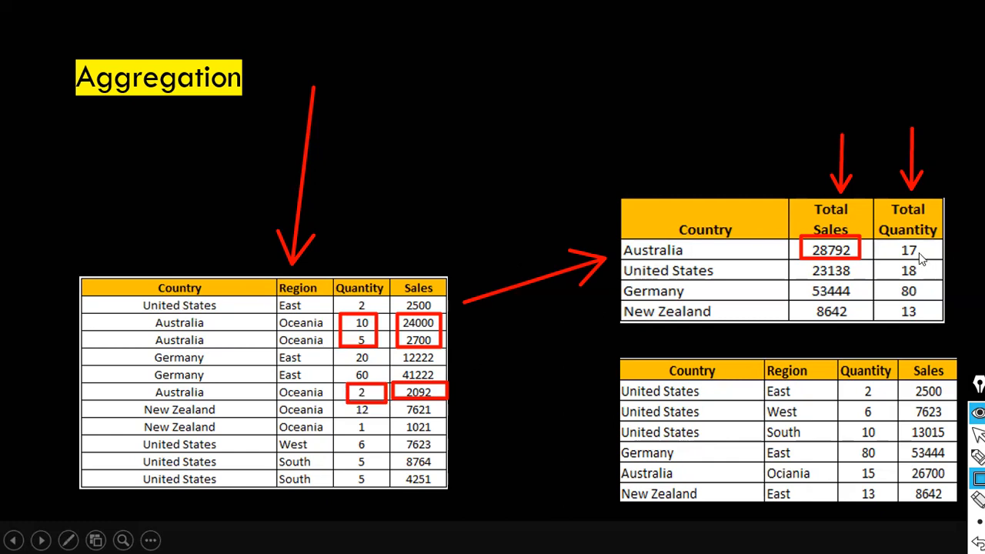
pyautogui.moveTo(877, 240); pyautogui.dragTo(942, 261)
# Step: Draw arrows pointing at the Country headers in both the summary and source tables
pyautogui.moveTo(690, 129); pyautogui.dragTo(689, 219)
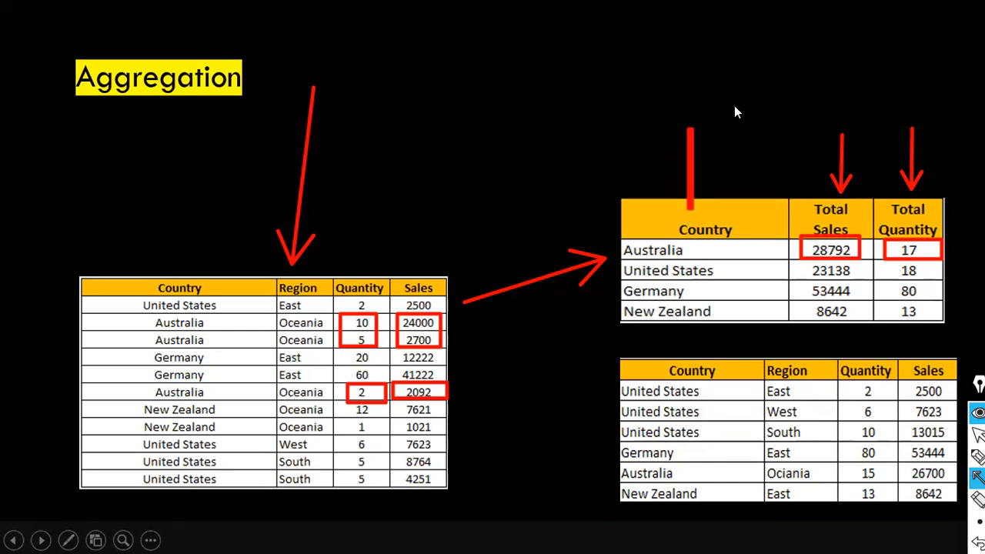
pyautogui.moveTo(734, 105); pyautogui.dragTo(733, 211)
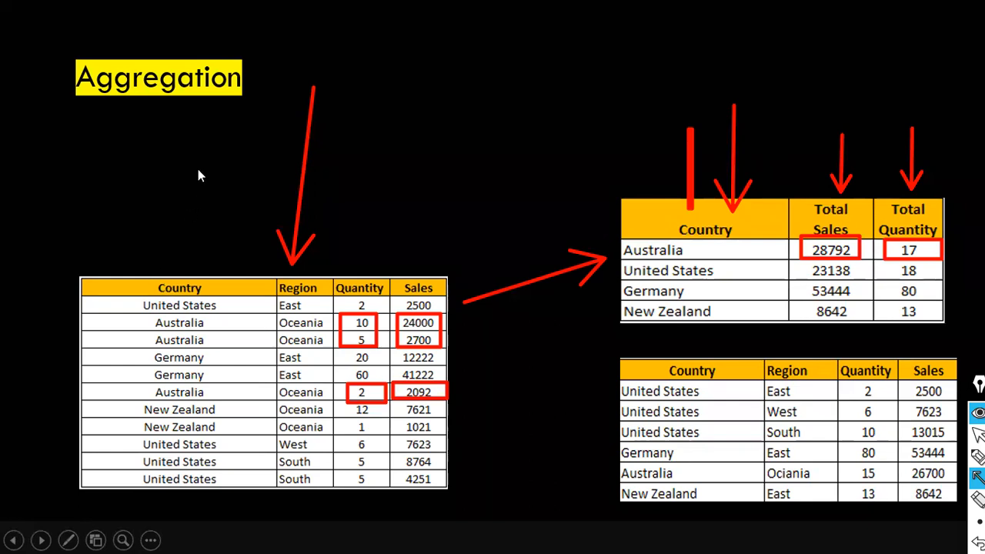
pyautogui.moveTo(198, 170); pyautogui.dragTo(168, 255)
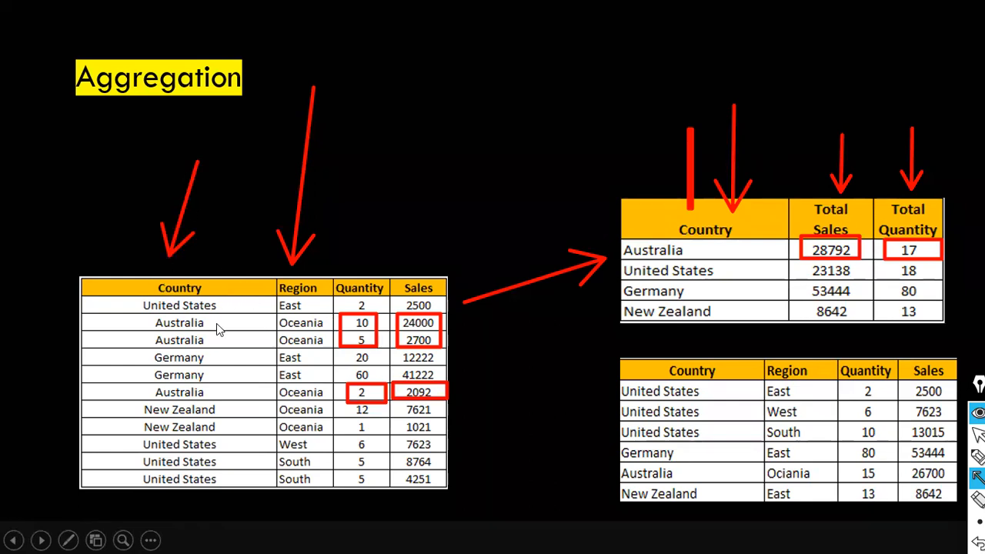
pyautogui.hotkey('ctrl', 'shift', 'r')
# Step: Box the Country and Region headers, United States South's 10 and 13015, and its 8764 and 4251 source cells
pyautogui.moveTo(138, 290); pyautogui.dragTo(323, 295)
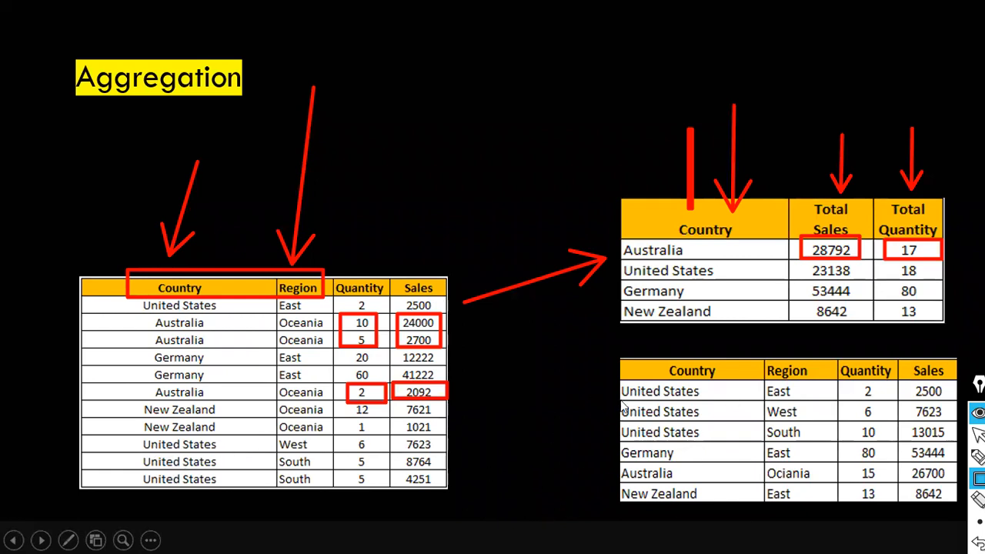
pyautogui.moveTo(464, 424); pyautogui.dragTo(594, 427)
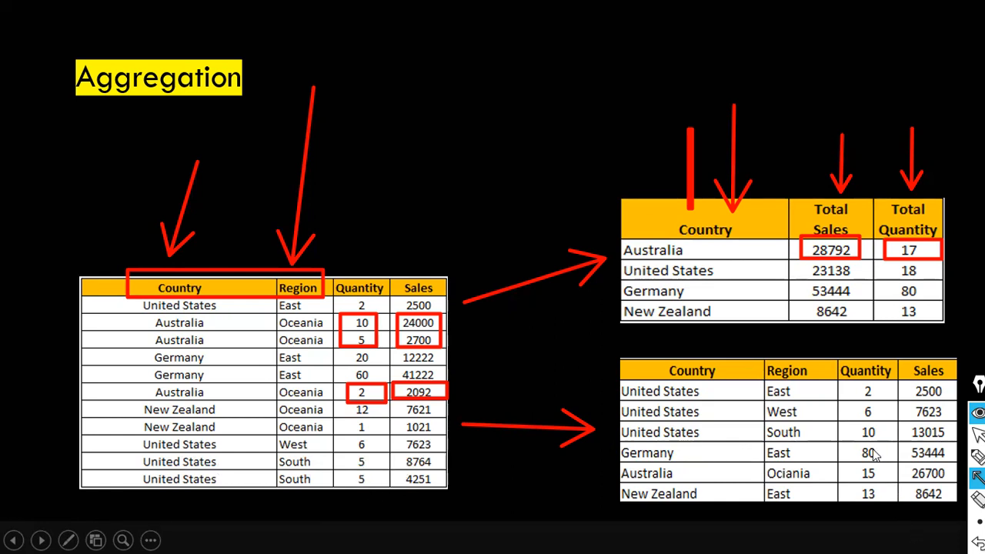
pyautogui.moveTo(846, 420); pyautogui.dragTo(885, 444)
pyautogui.moveTo(613, 422); pyautogui.dragTo(656, 442)
pyautogui.moveTo(741, 456); pyautogui.dragTo(824, 440)
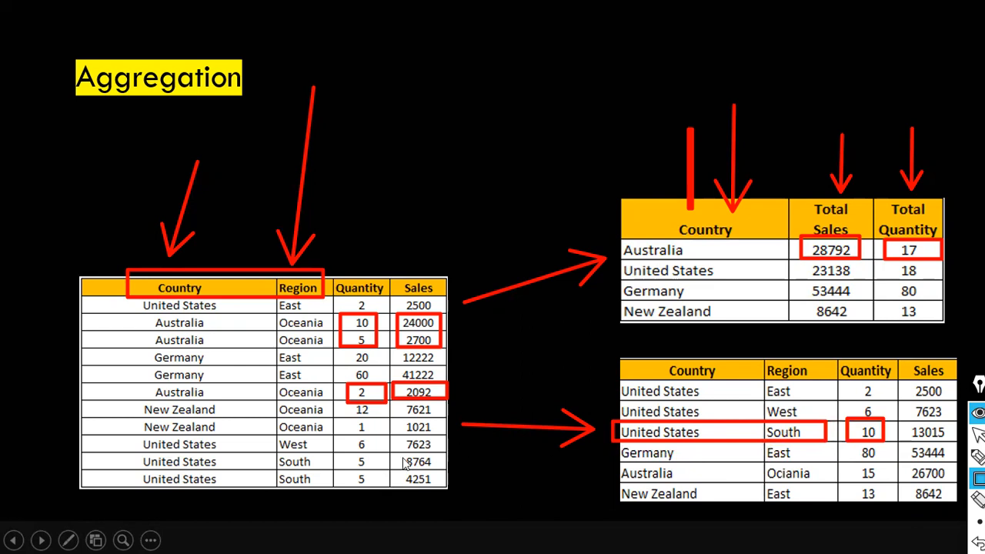
pyautogui.moveTo(394, 453); pyautogui.dragTo(463, 488)
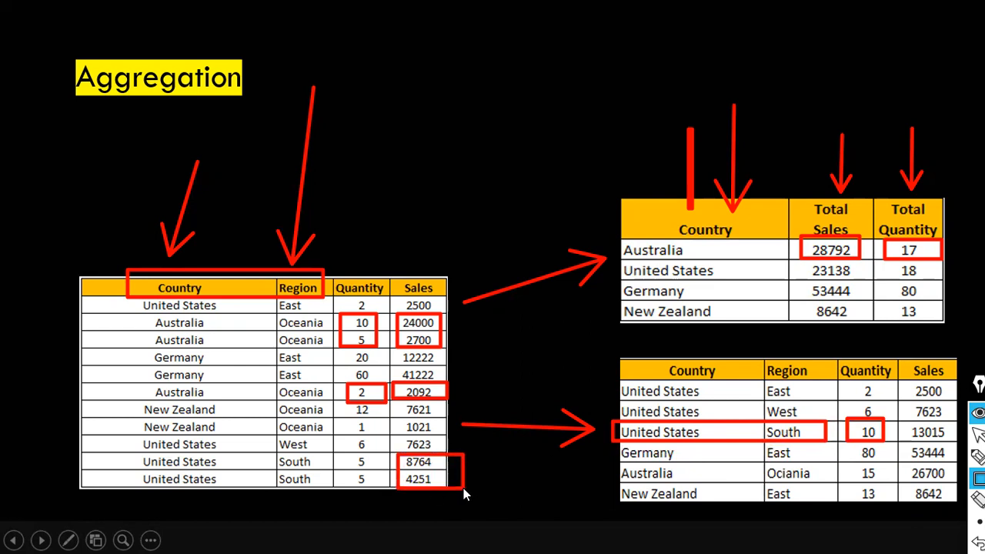
pyautogui.moveTo(903, 421); pyautogui.dragTo(951, 444)
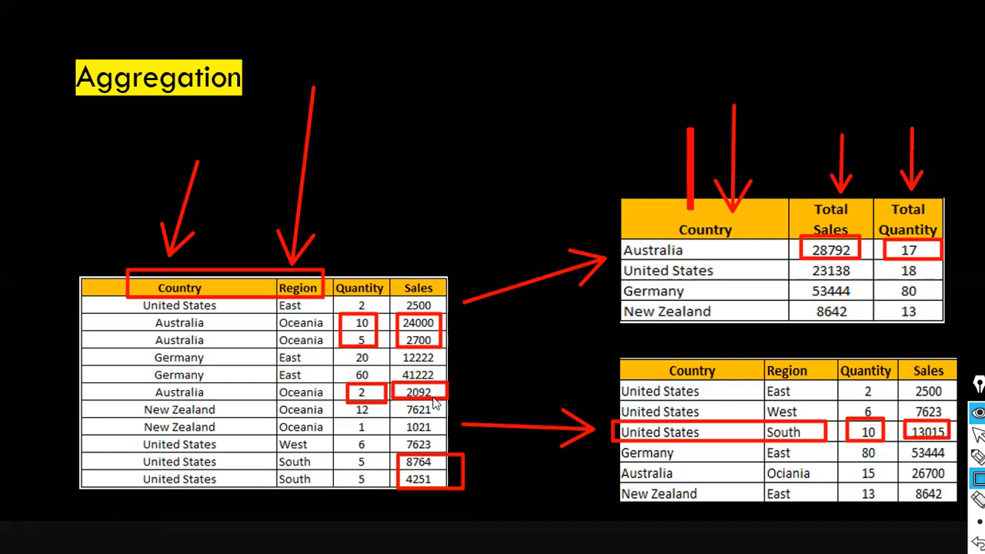
pyautogui.hotkey('alt', 'Tab')
pyautogui.hotkey('alt', 'Tab')
# Step: Clear the screen annotations and load aggSales.csv into Power BI as a Text/CSV source
pyautogui.press('Tab')
pyautogui.press('Tab')
pyautogui.press('Tab')
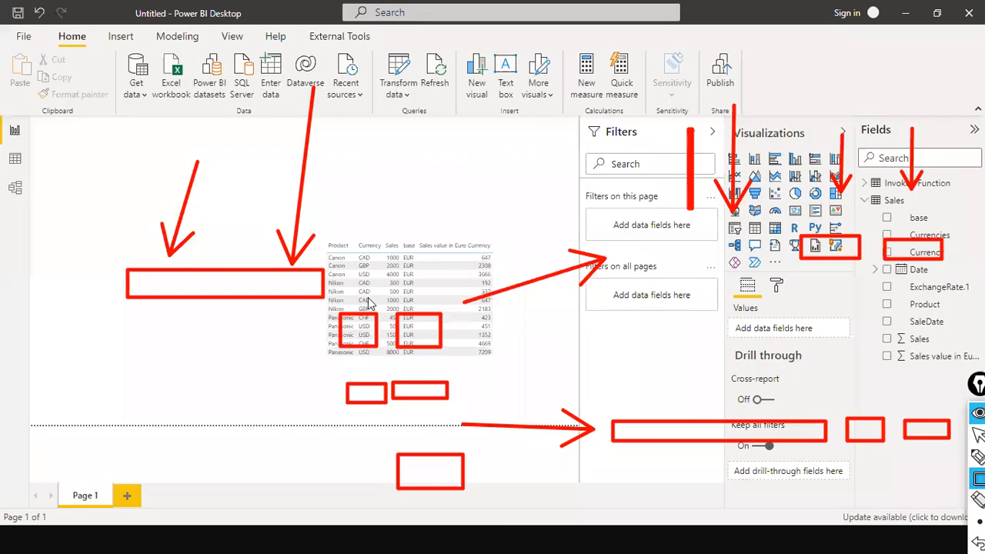
pyautogui.hotkey('ctrl', 'shift', '7')
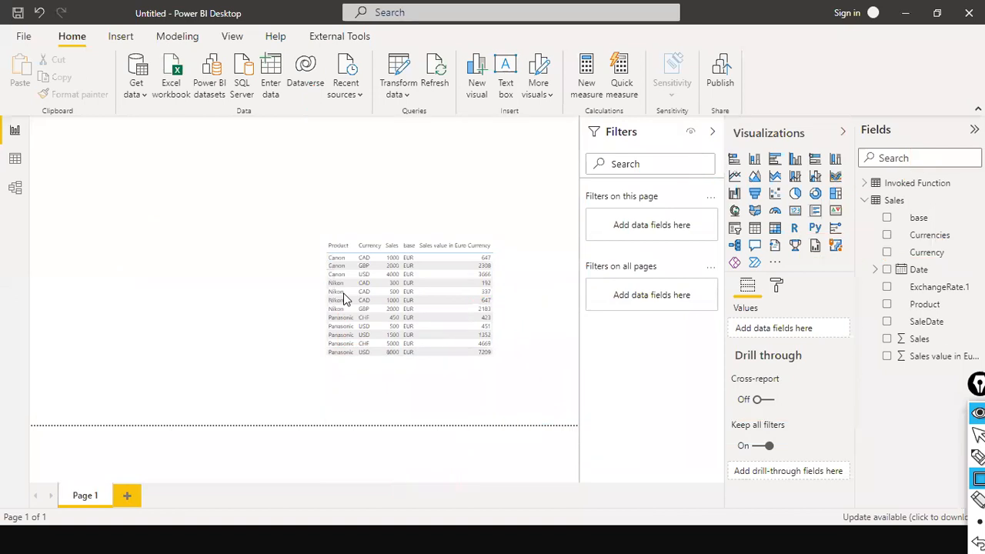
pyautogui.click(136, 98)
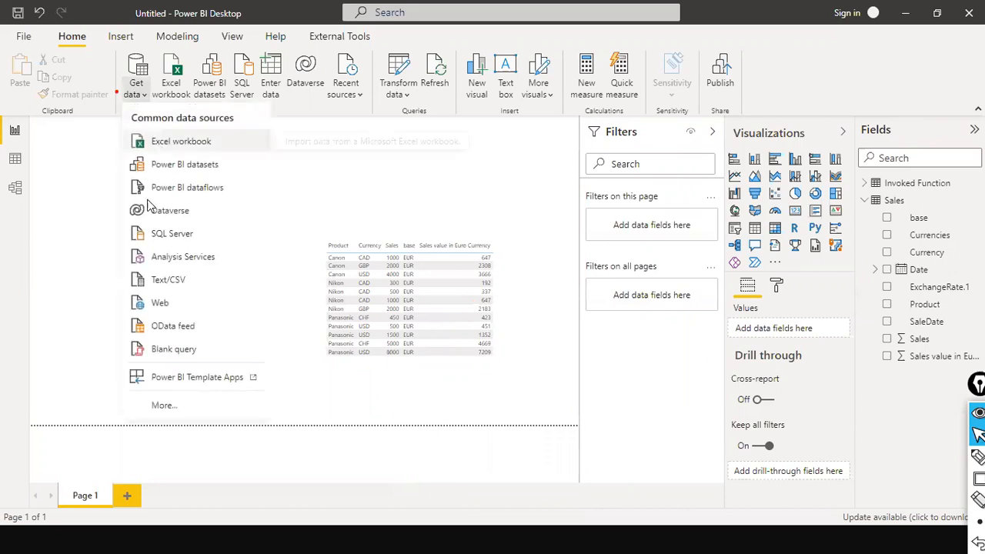
pyautogui.click(203, 145)
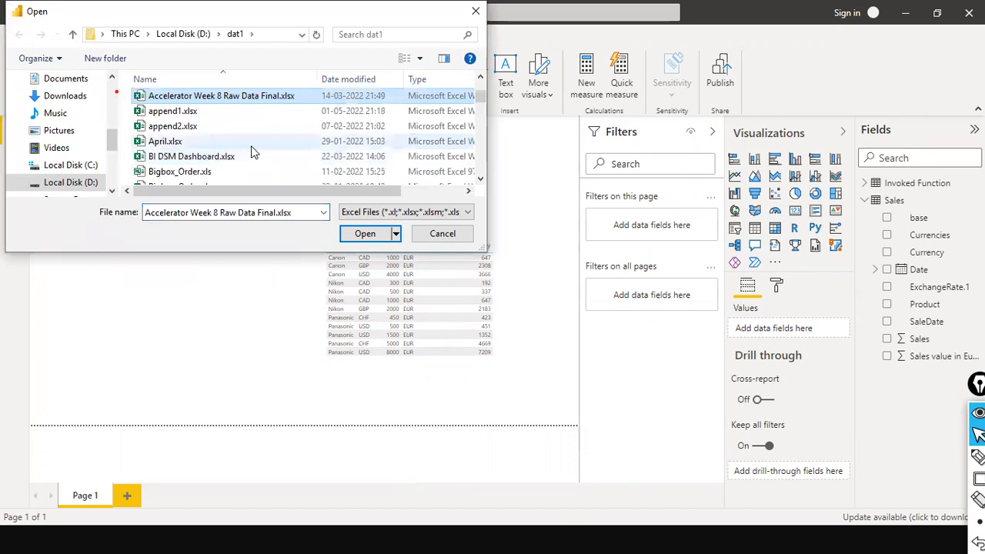
pyautogui.press('Escape')
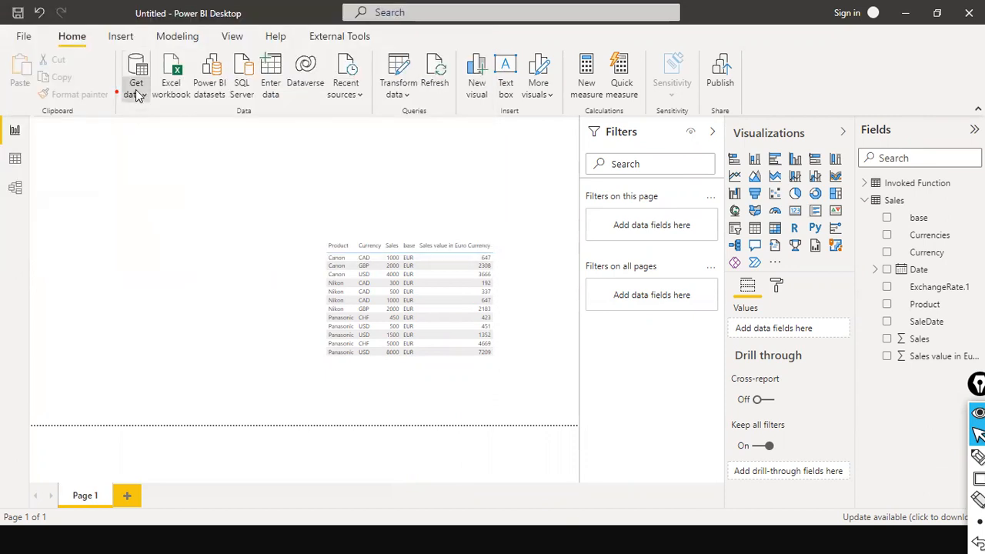
pyautogui.click(136, 93)
pyautogui.click(180, 281)
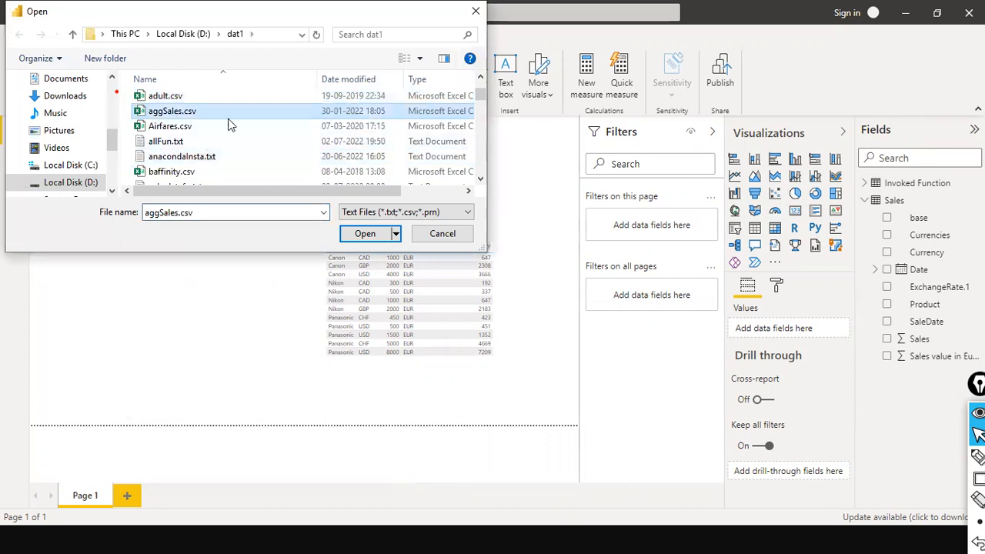
pyautogui.click(358, 234)
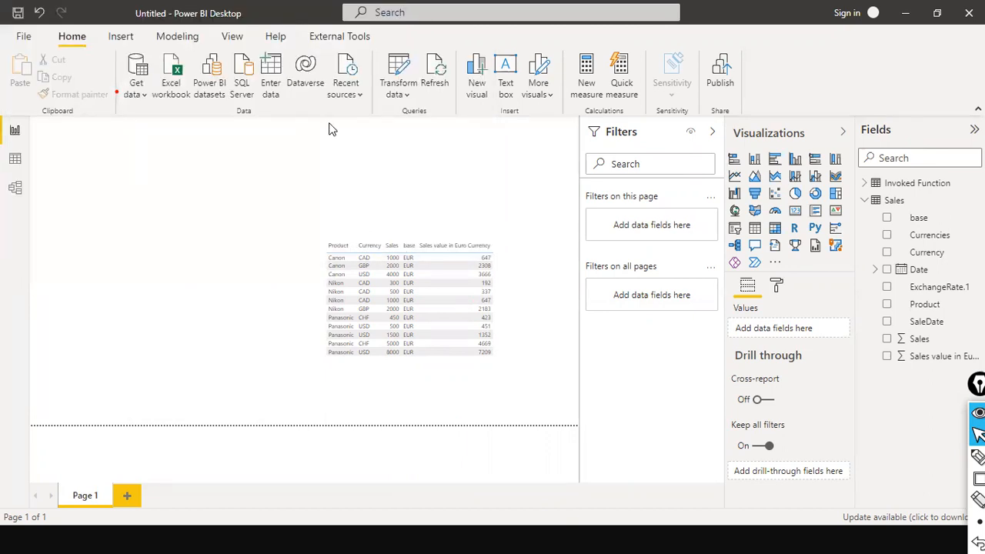
pyautogui.click(470, 243)
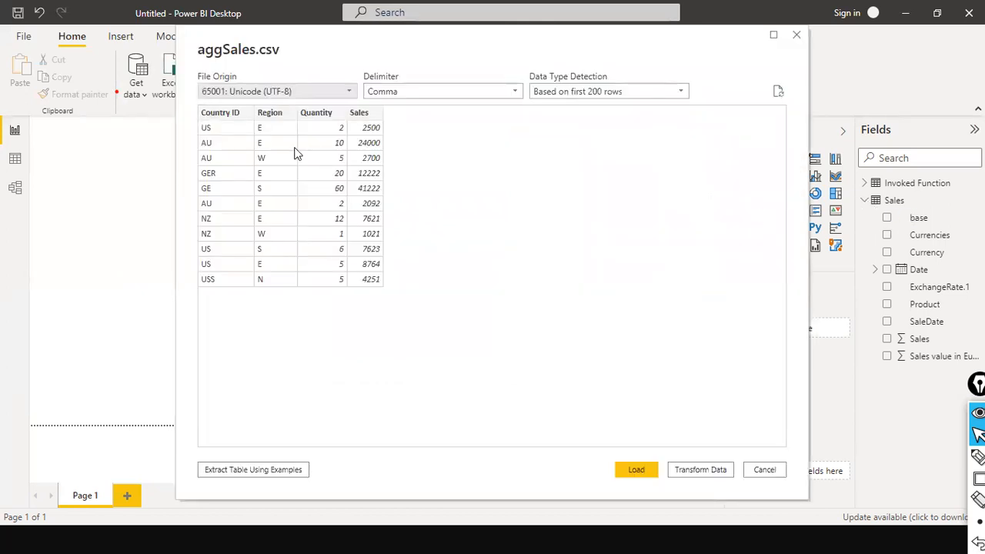
pyautogui.click(635, 468)
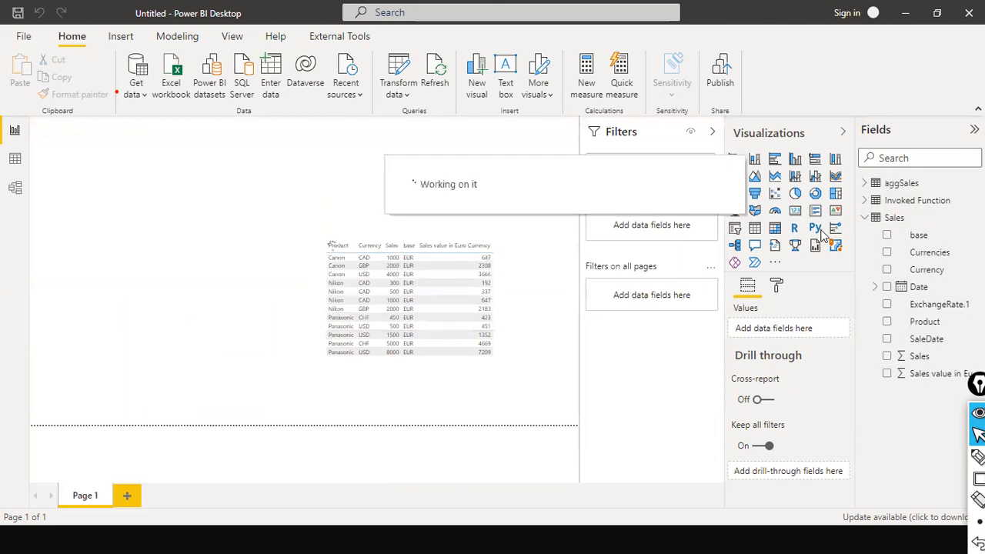
# Step: Add a new report page, collapse the Sales fields, and show the aggSales table's rows in Data view
pyautogui.click(129, 495)
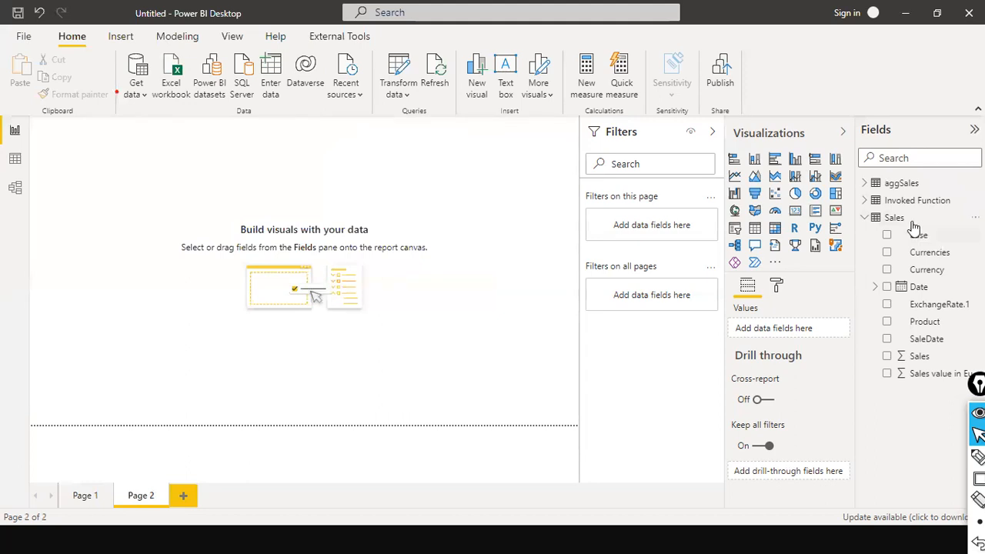
pyautogui.click(867, 219)
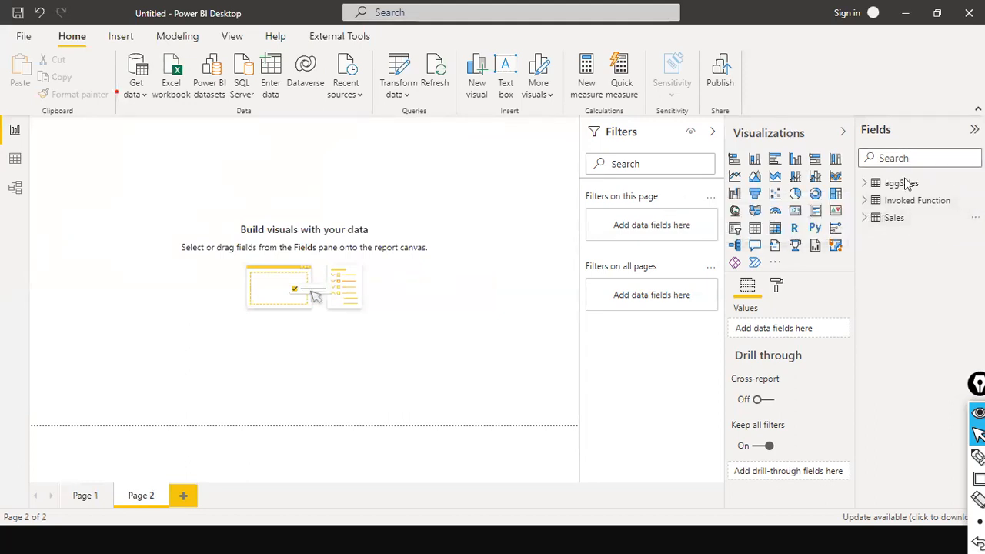
pyautogui.click(869, 190)
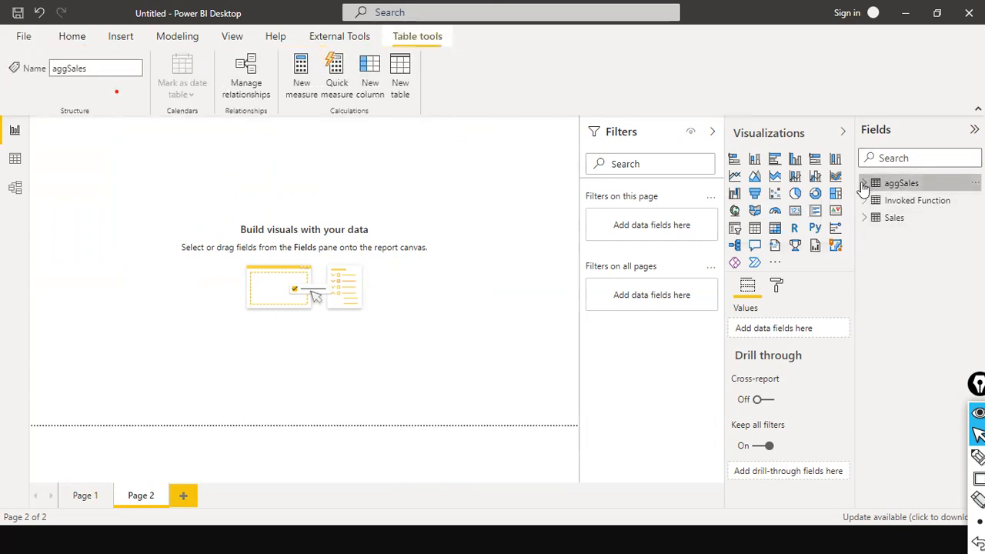
pyautogui.click(864, 183)
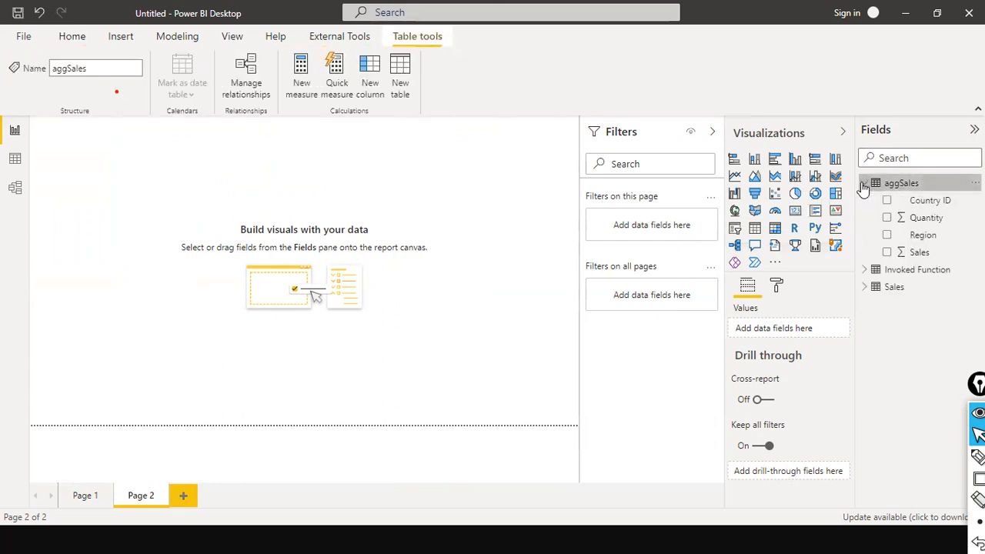
pyautogui.click(15, 160)
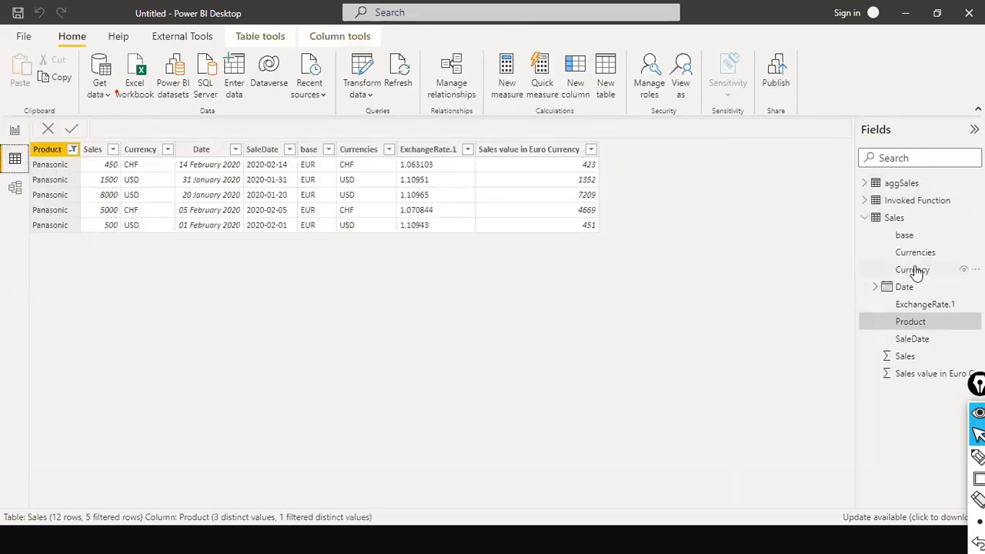
pyautogui.click(873, 221)
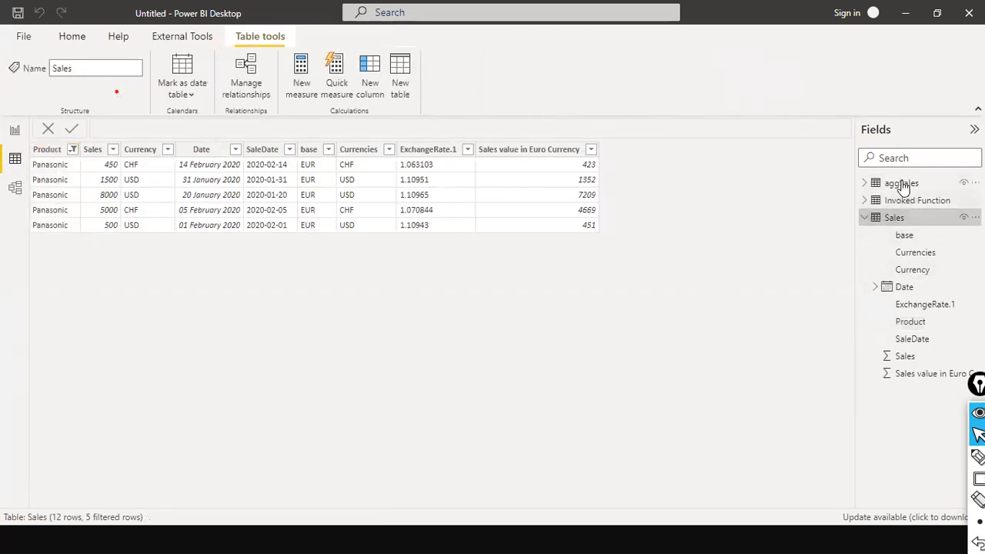
pyautogui.click(901, 185)
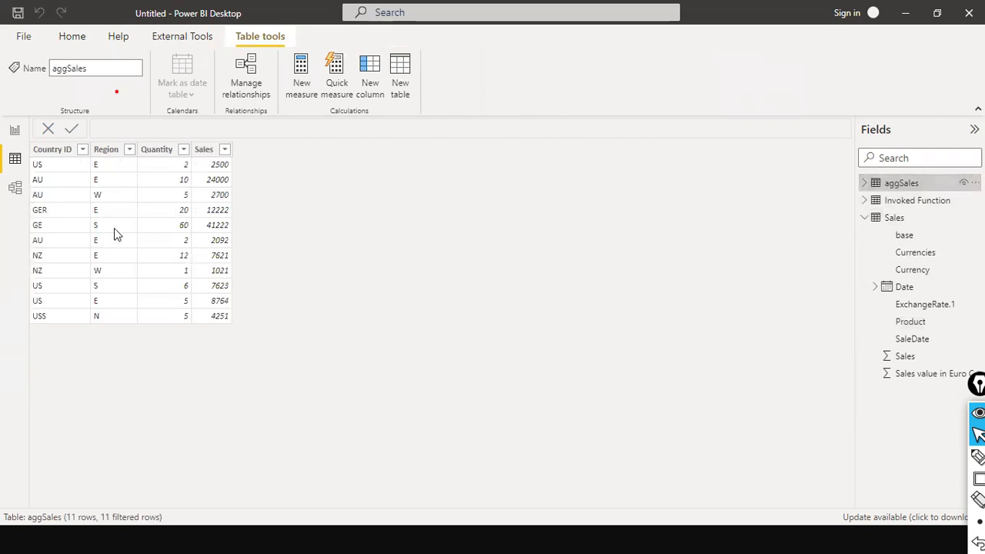
pyautogui.click(866, 219)
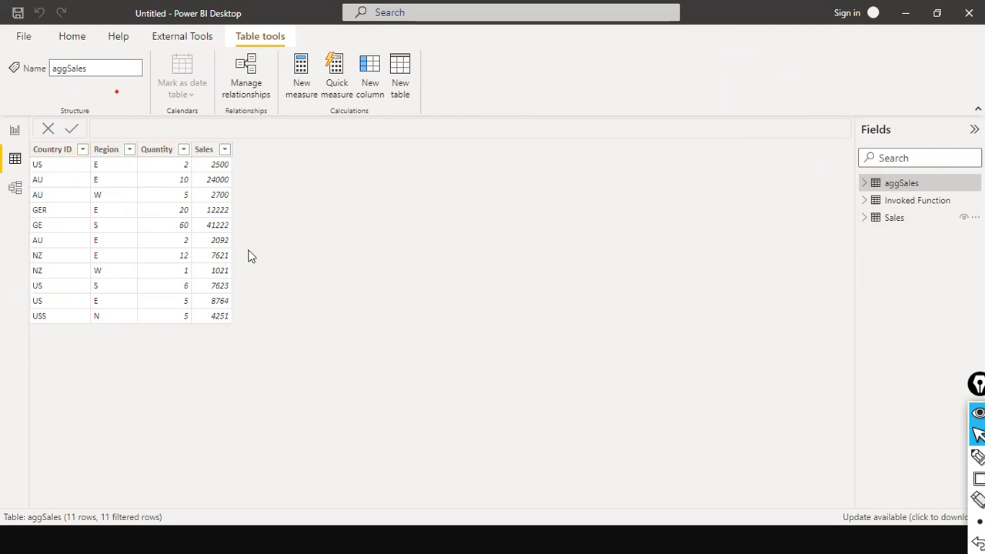
# Step: Check the aggregation slides in PowerPoint, then return to the aggSales table
pyautogui.hotkey('alt', 'Tab')
pyautogui.hotkey('alt', 'Tab')
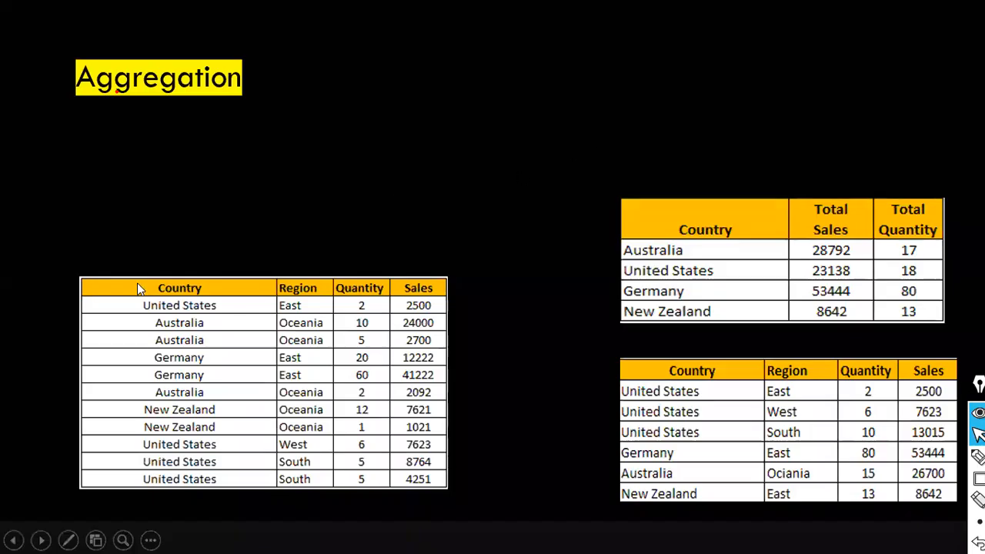
pyautogui.hotkey('alt', 'Tab')
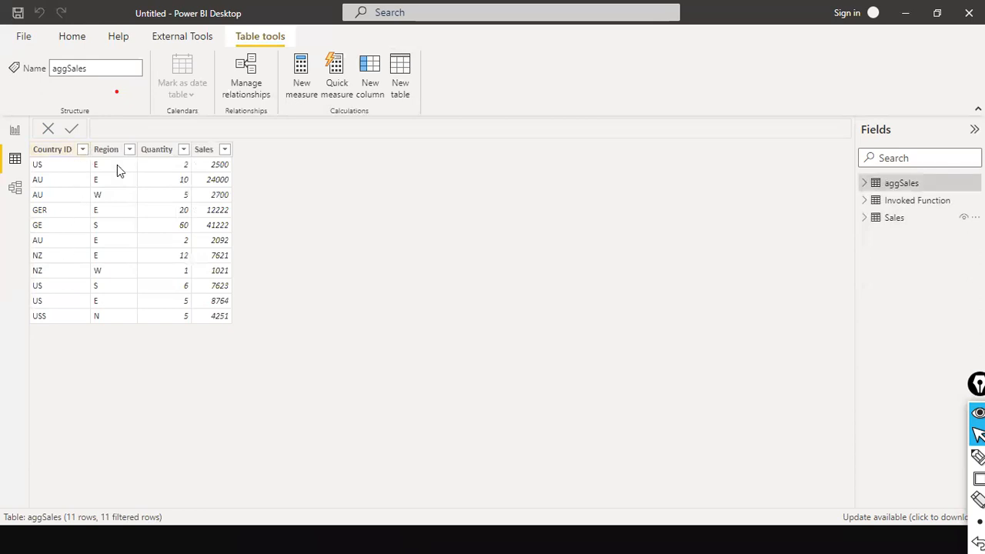
pyautogui.hotkey('alt', 'Tab')
pyautogui.hotkey('alt', 'Tab')
# Step: Launch the Power Query Editor from Transform data and select the aggSales query
pyautogui.click(83, 43)
pyautogui.click(368, 94)
pyautogui.click(378, 120)
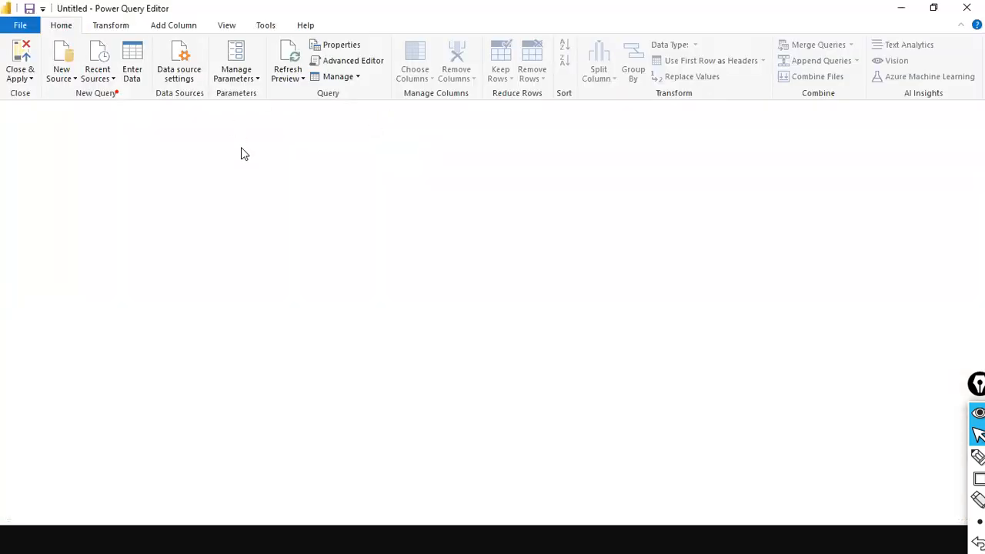
pyautogui.click(114, 28)
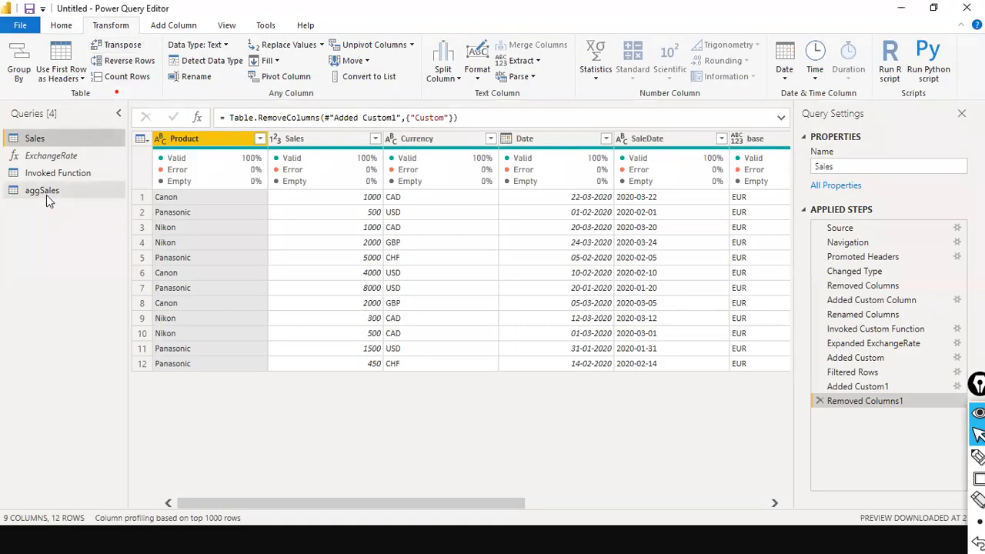
pyautogui.click(46, 195)
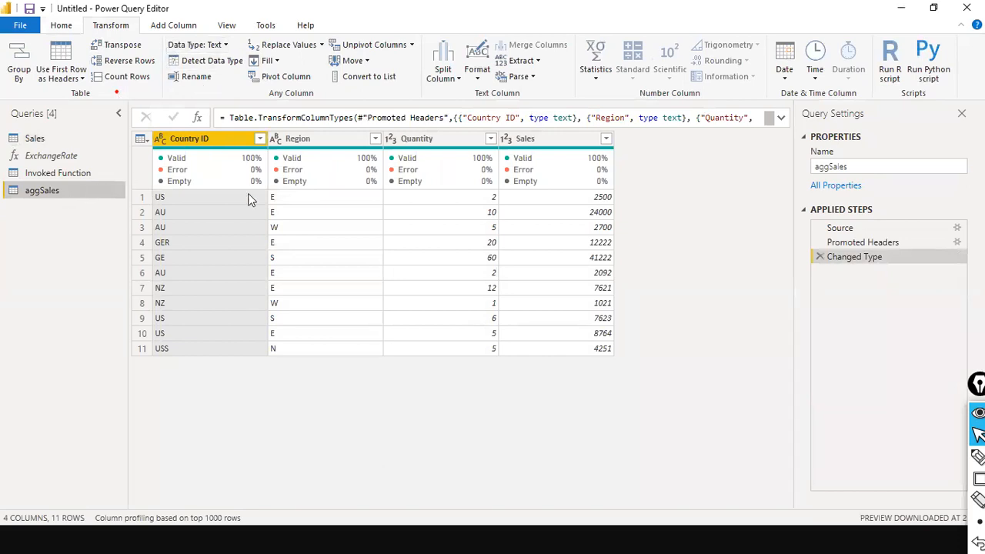
# Step: Replace the mistyped USS entry with US in aggSales's Country ID column
pyautogui.rightClick(199, 141)
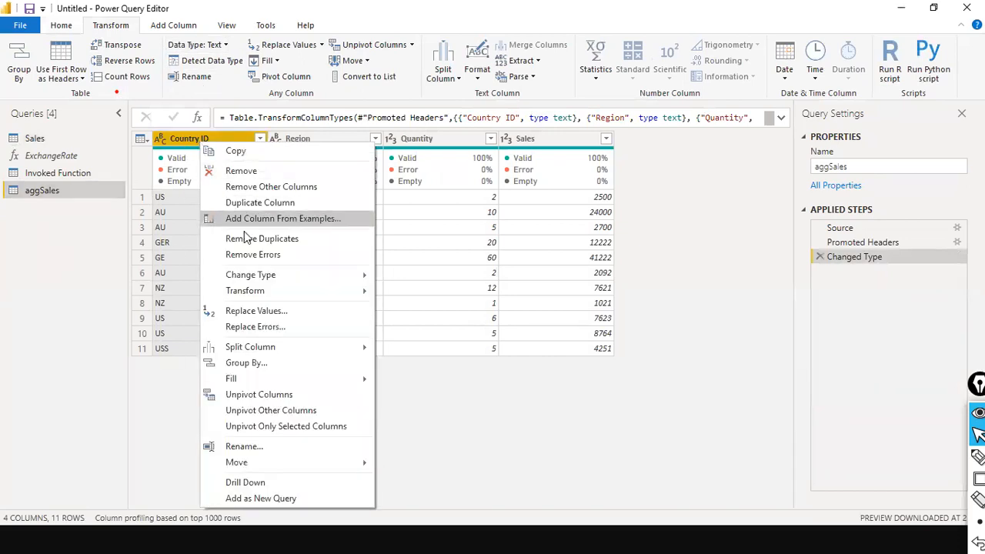
pyautogui.click(288, 315)
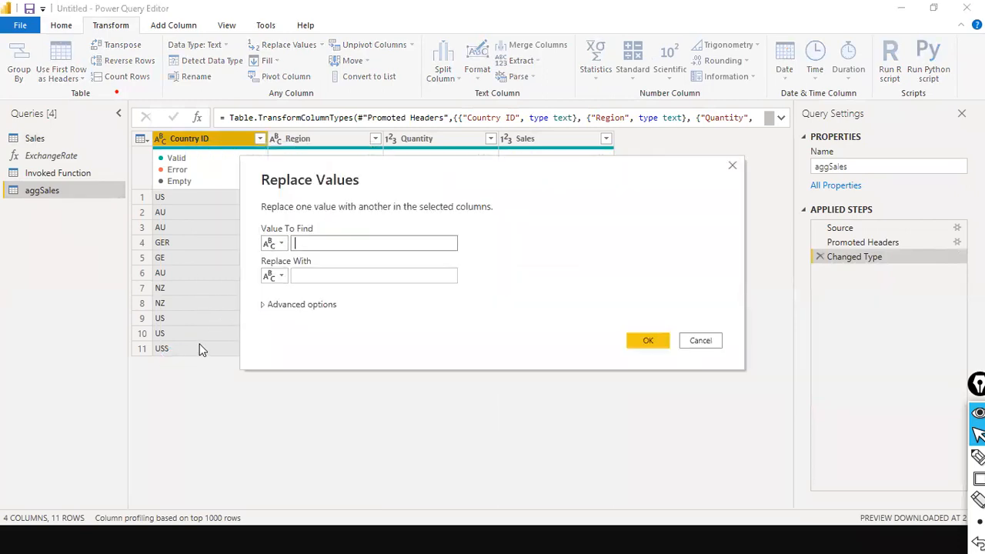
pyautogui.write('UU')
pyautogui.write('SS')
pyautogui.click(368, 271)
pyautogui.write('US')
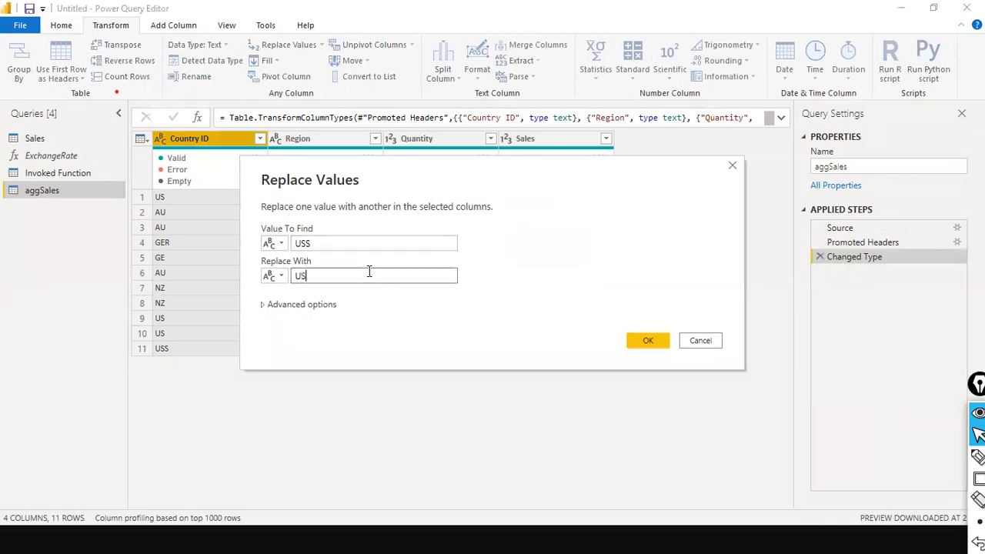
pyautogui.click(653, 345)
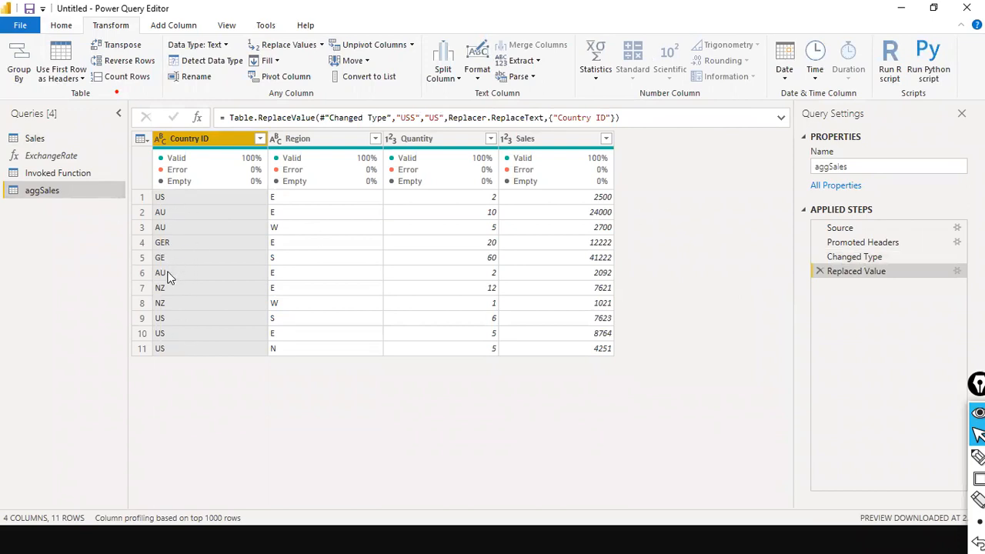
# Step: Replace GER with GE in the Country ID column so rows 4–5 read GE
pyautogui.rightClick(214, 137)
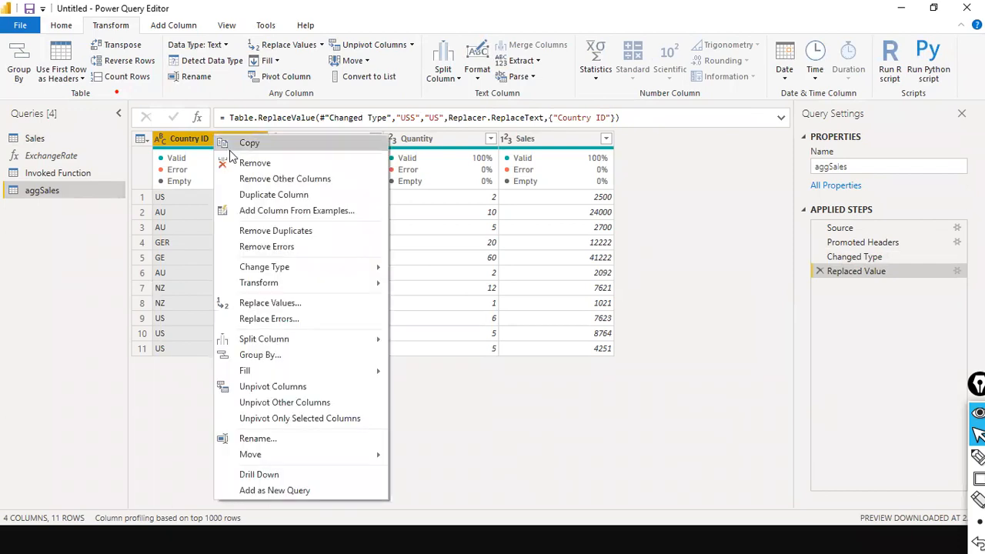
pyautogui.click(307, 308)
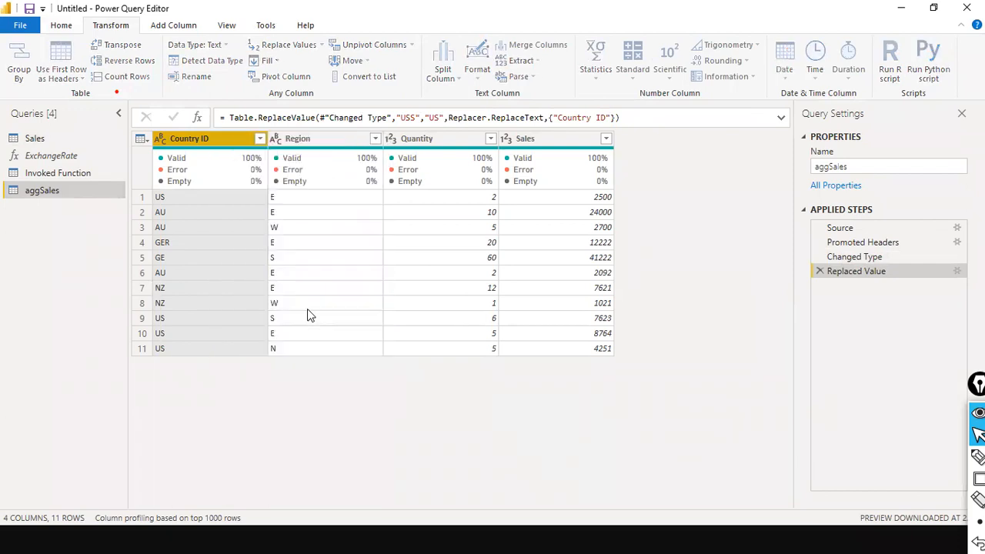
pyautogui.write('GER')
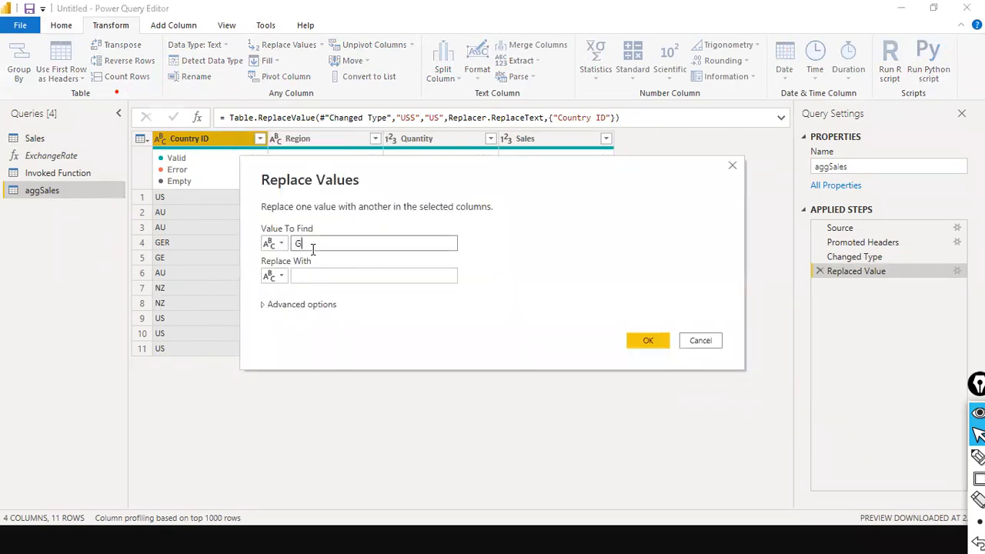
pyautogui.click(314, 276)
pyautogui.write('GE')
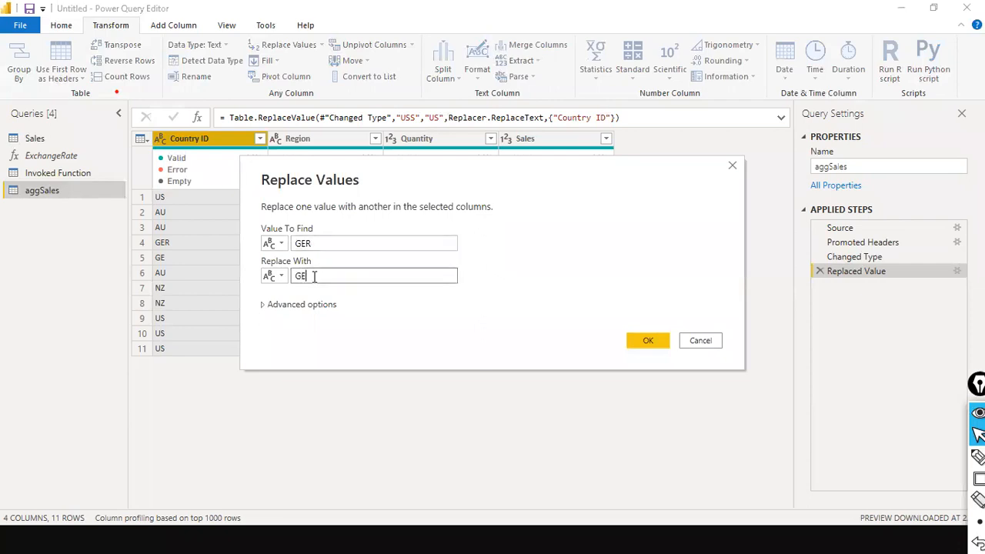
pyautogui.click(636, 337)
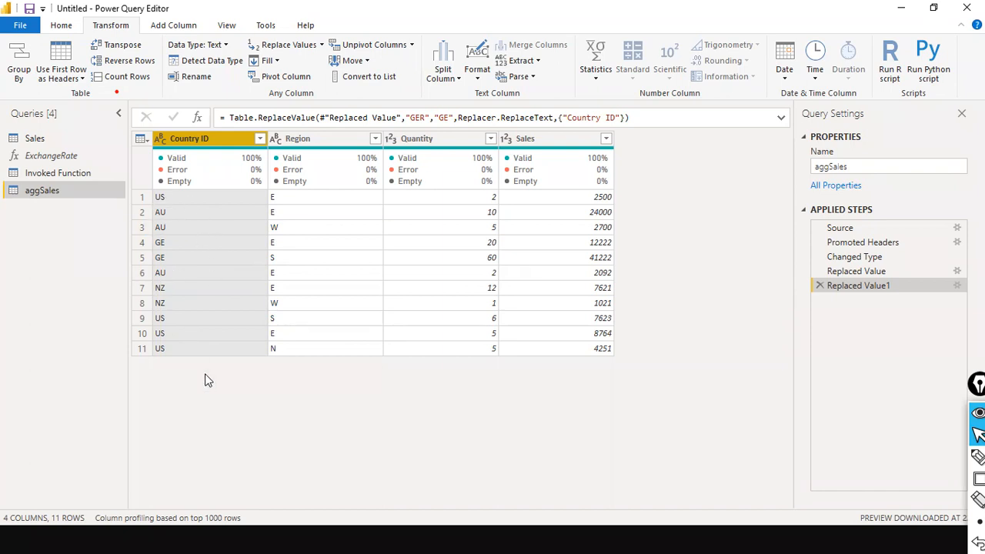
pyautogui.moveTo(237, 156)
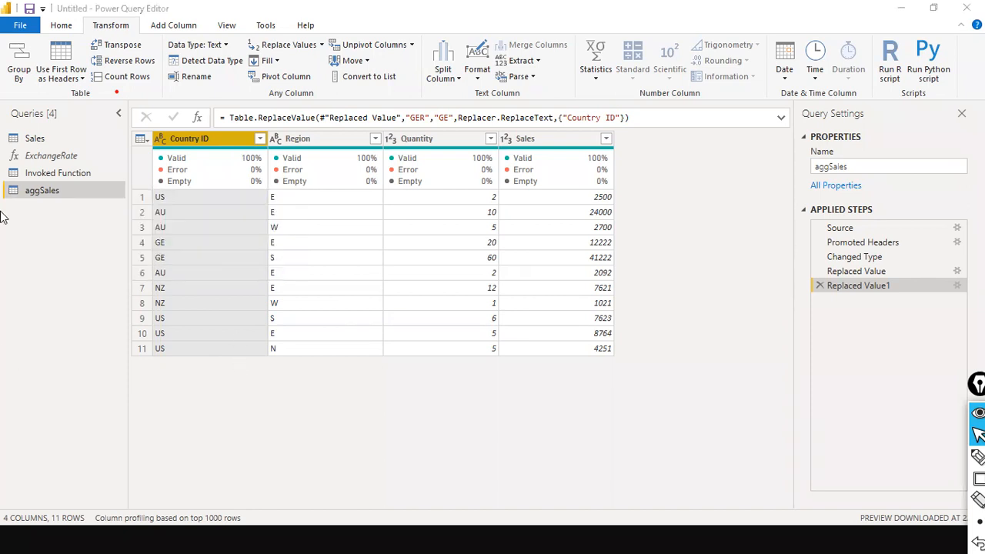
# Step: Group by Country ID with a Total Sales Sum of Sales: US 23138, AU 28792, GE 53444, NZ 8642
pyautogui.click(20, 73)
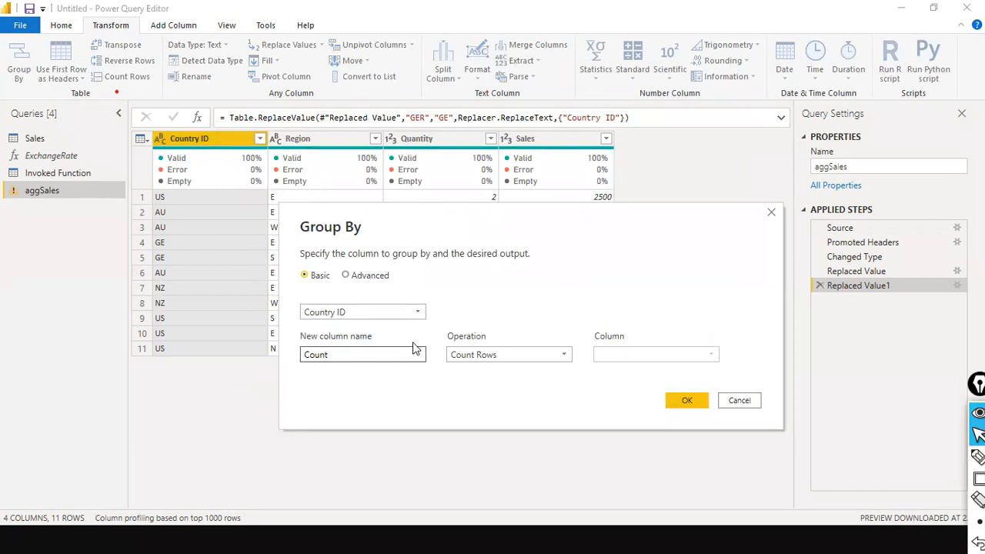
pyautogui.doubleClick(405, 356)
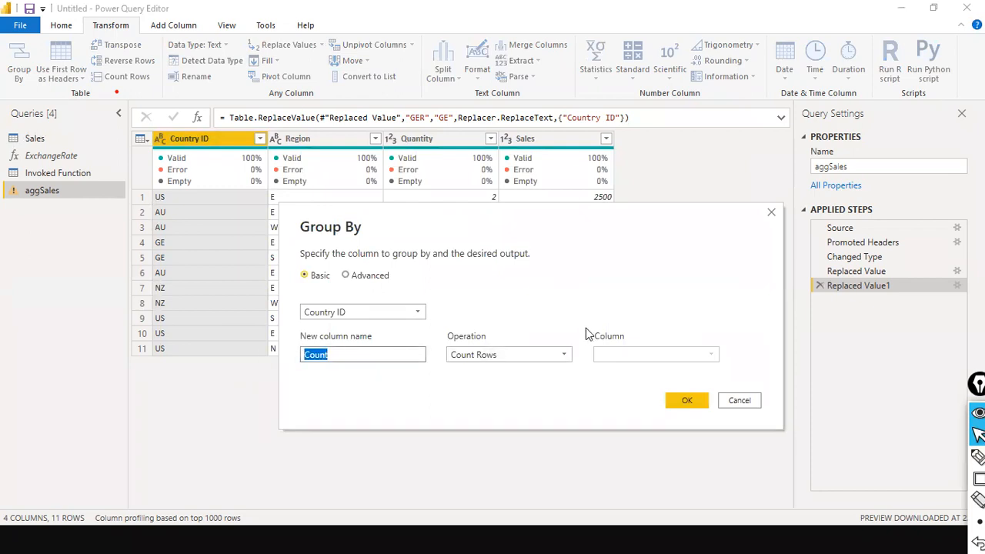
pyautogui.write('Total Sales')
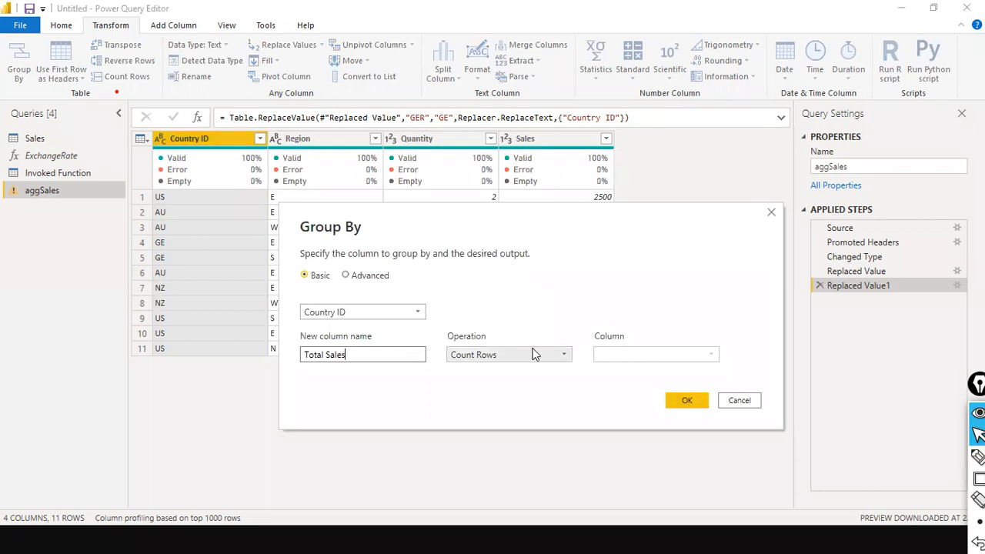
pyautogui.click(534, 354)
pyautogui.click(503, 371)
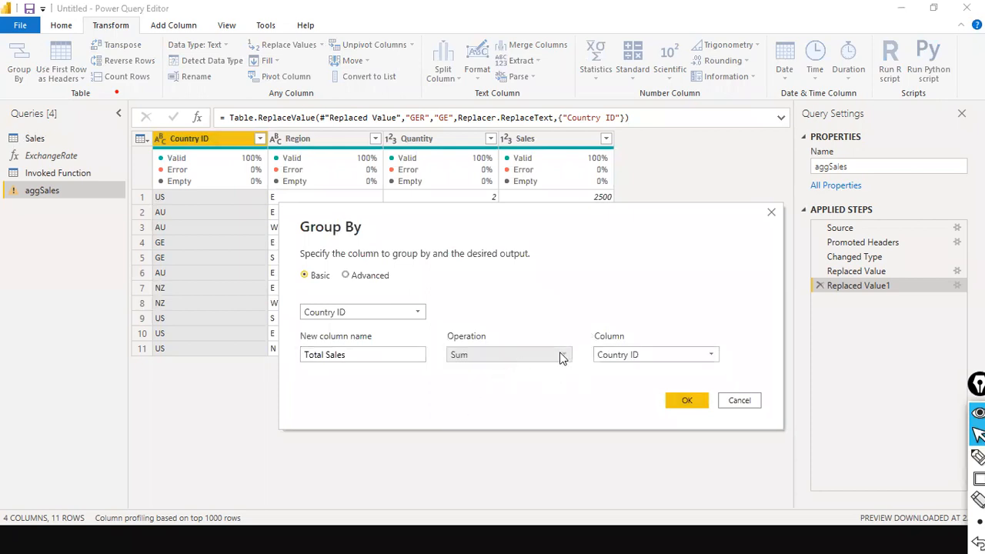
pyautogui.click(561, 355)
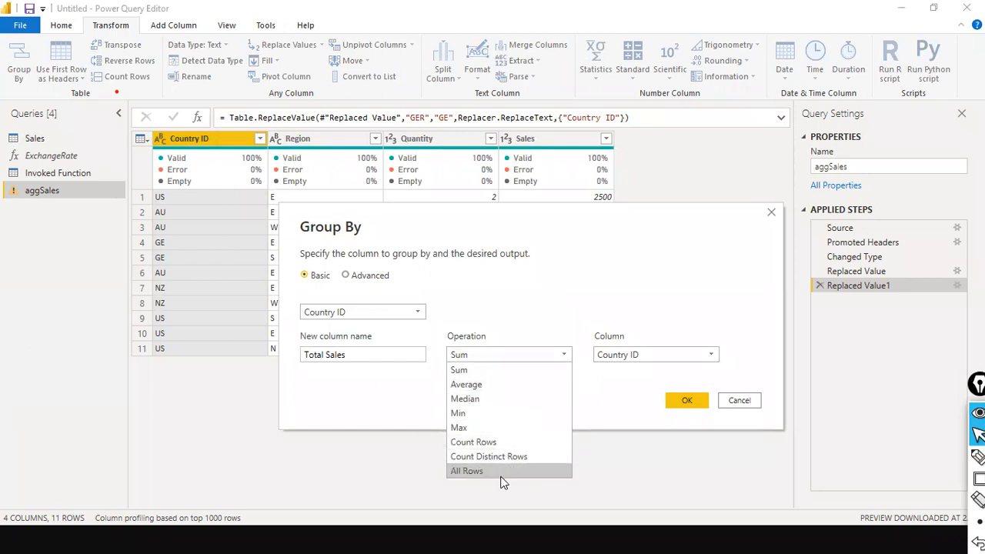
pyautogui.click(497, 369)
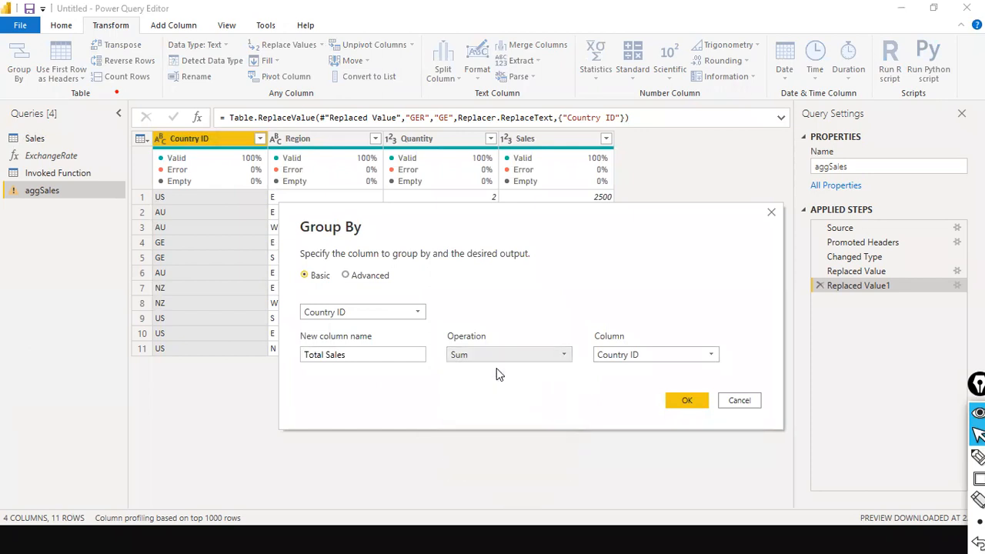
pyautogui.click(713, 357)
pyautogui.click(638, 414)
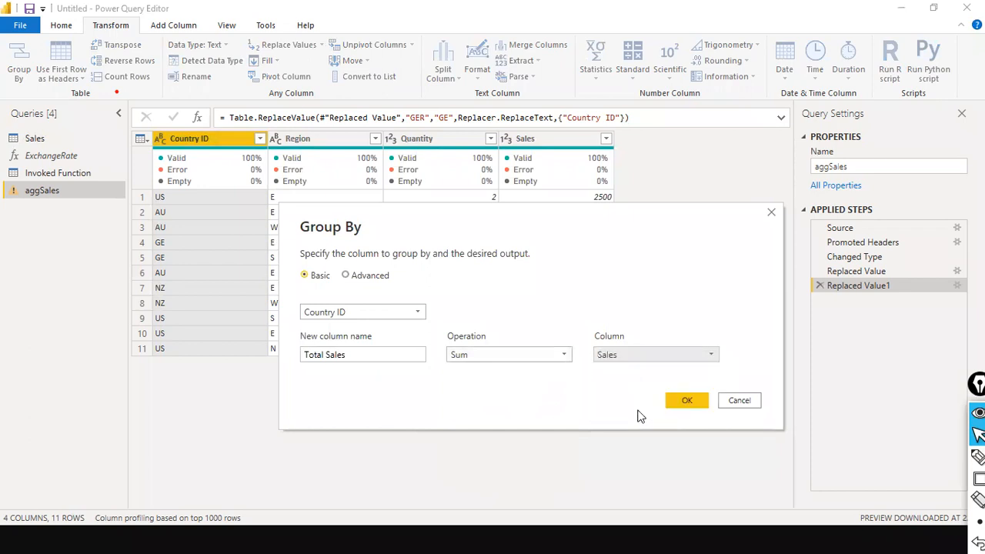
pyautogui.click(686, 401)
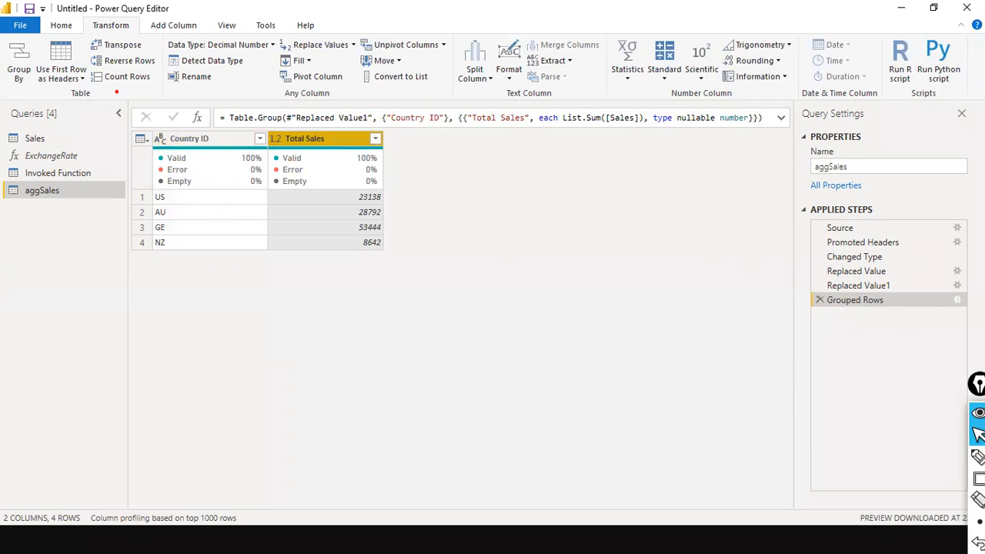
# Step: Reopen the Grouped Rows settings in Advanced mode and remove the duplicate Country ID grouping row
pyautogui.rightClick(956, 305)
pyautogui.click(934, 311)
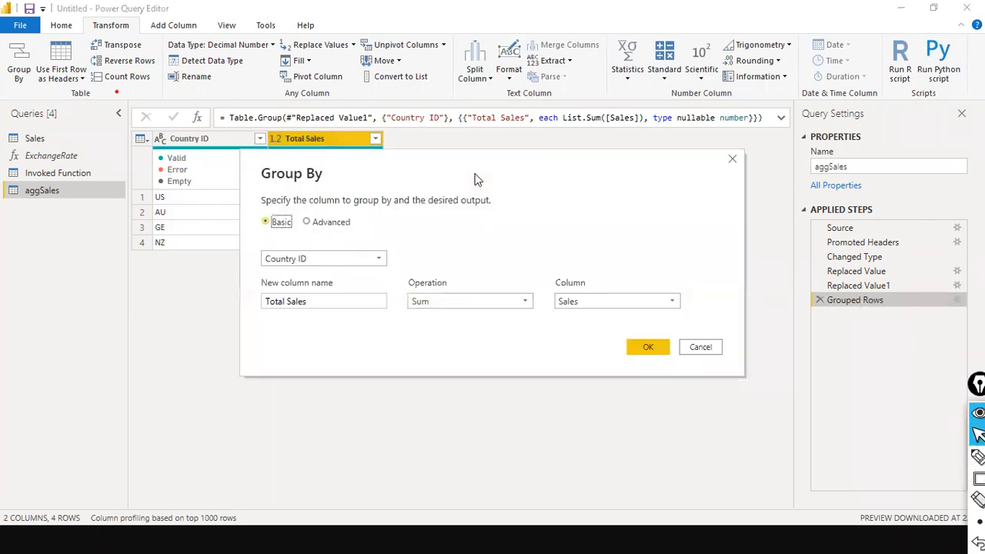
pyautogui.click(307, 222)
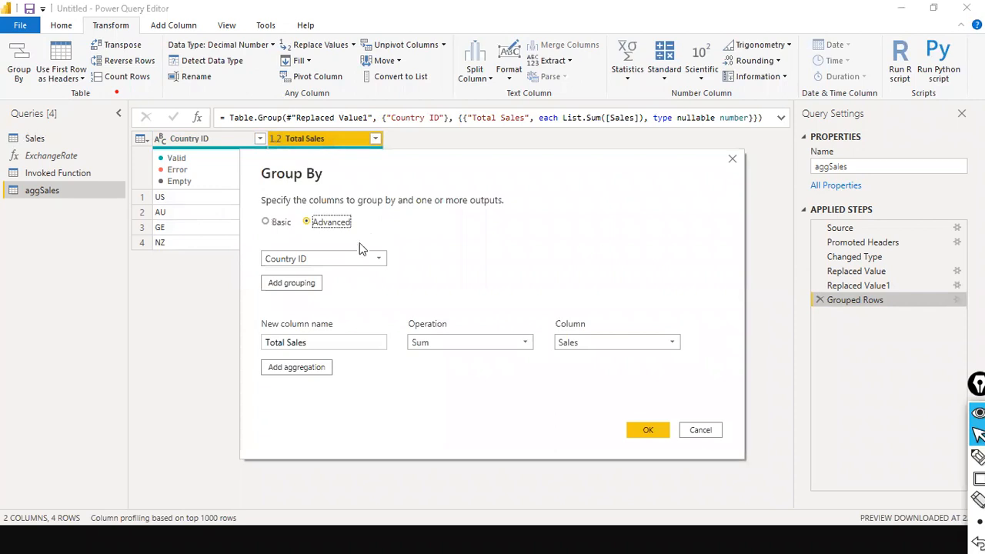
pyautogui.click(307, 283)
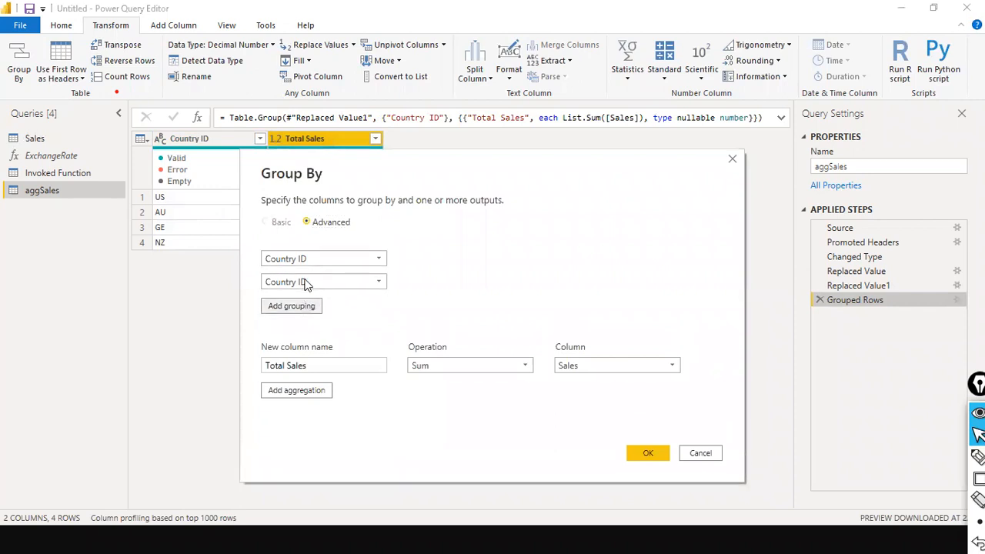
pyautogui.click(399, 283)
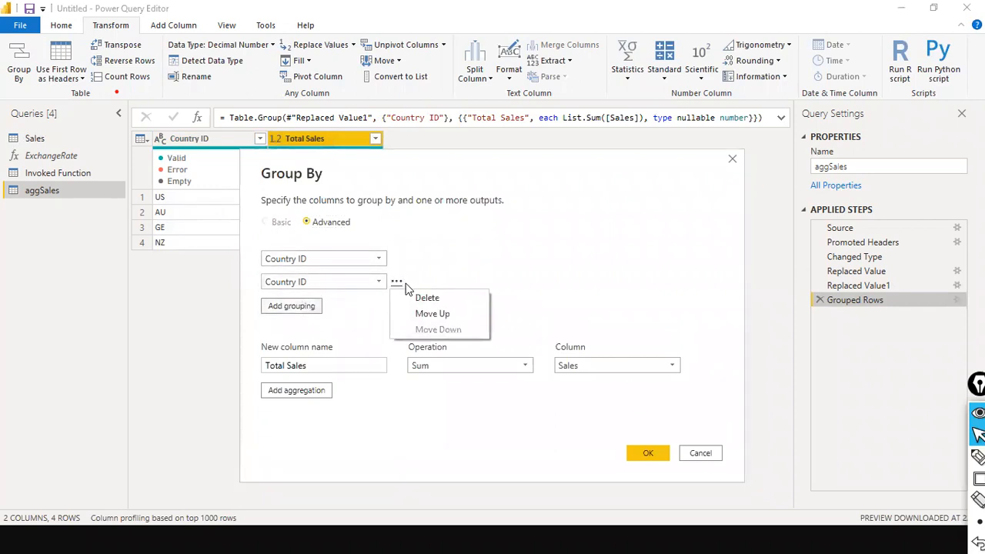
pyautogui.click(425, 298)
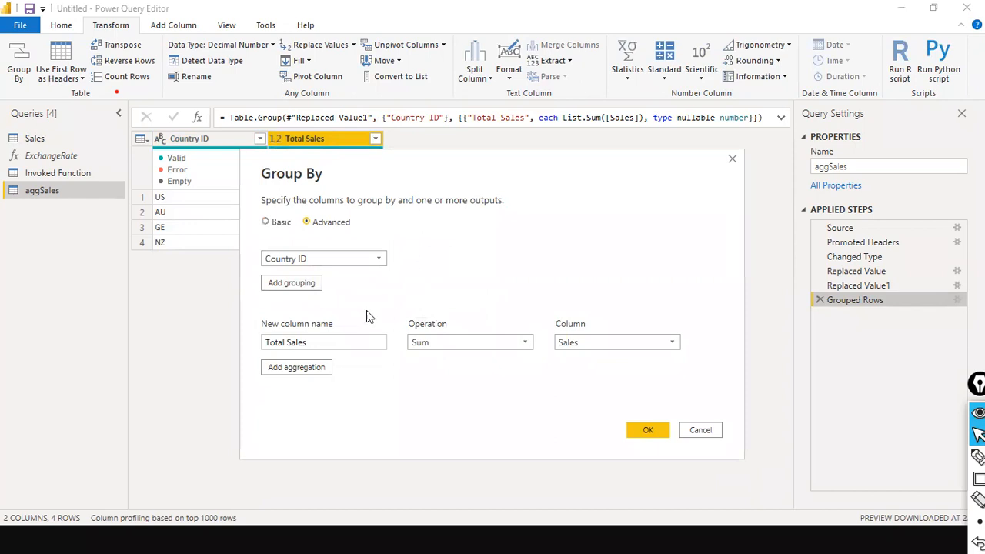
# Step: Add a Total Quantity aggregation summing Quantity: US 18, AU 17, GE 80, NZ 13
pyautogui.click(313, 367)
pyautogui.write('Total Quantity')
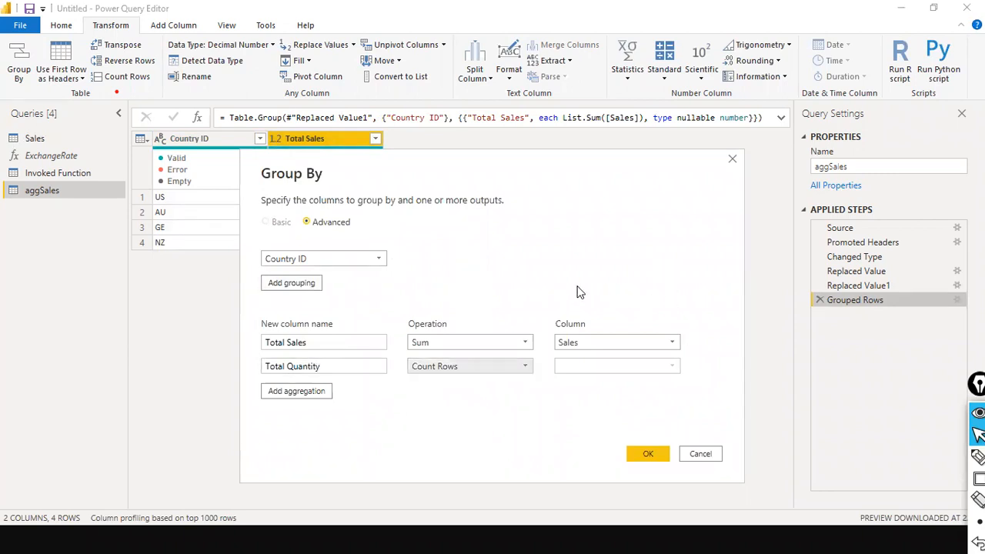
pyautogui.click(513, 365)
pyautogui.click(421, 381)
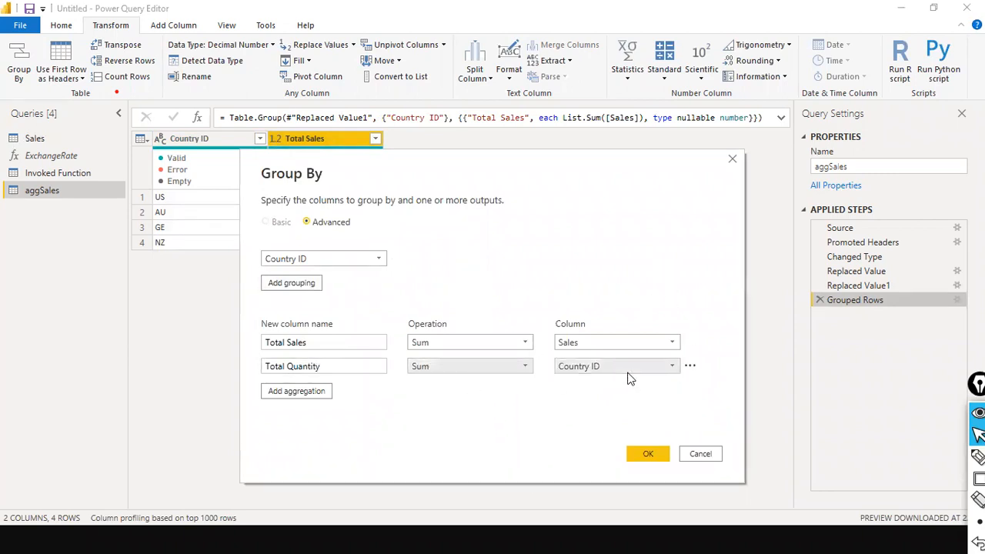
pyautogui.click(671, 367)
pyautogui.click(616, 410)
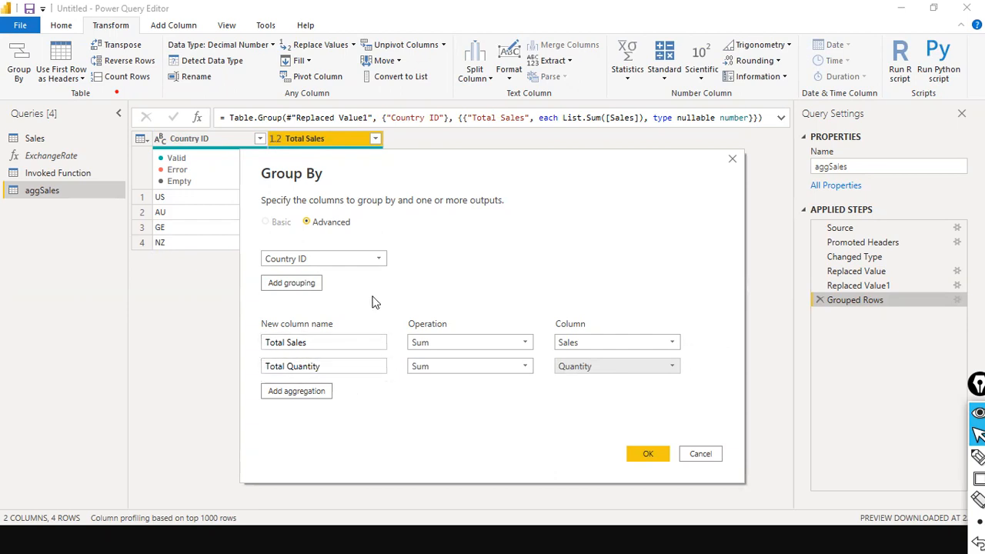
pyautogui.click(646, 455)
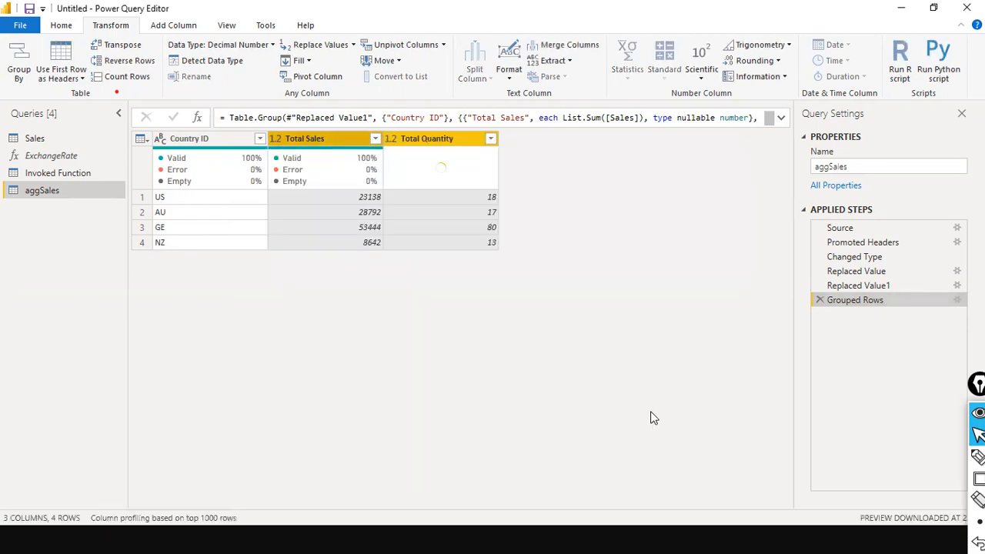
pyautogui.hotkey('alt', 'Tab')
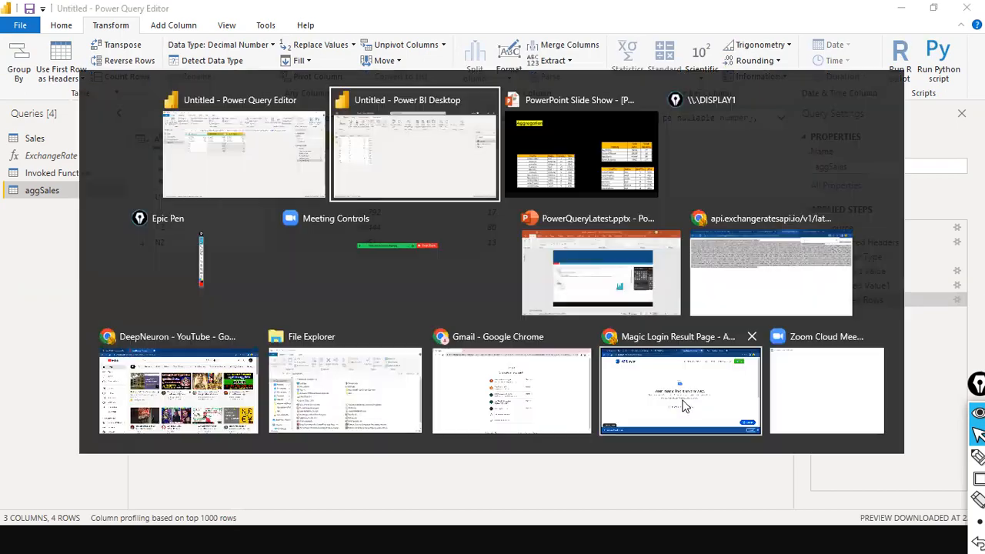
pyautogui.hotkey('alt', 'Tab')
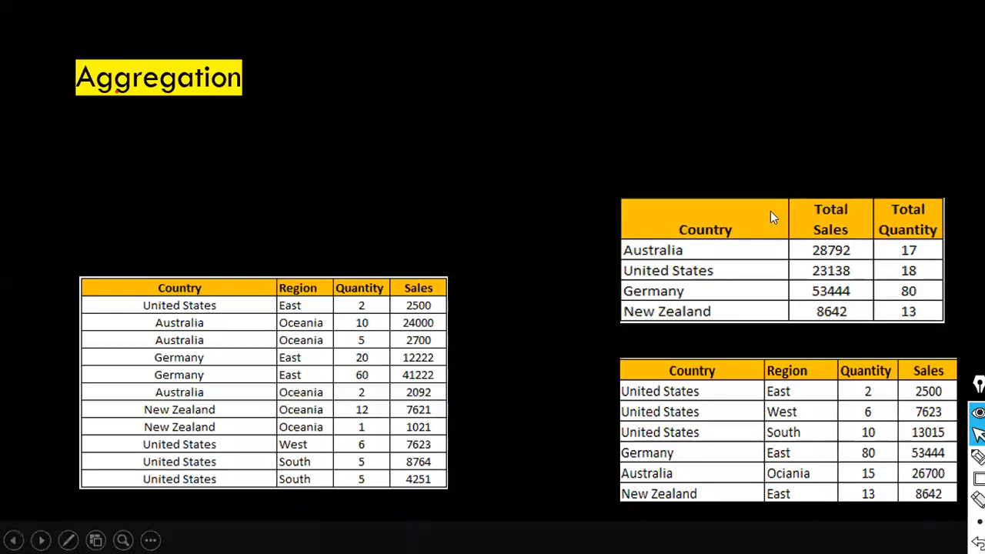
pyautogui.hotkey('ctrl', 'shift', 'a')
pyautogui.moveTo(766, 110); pyautogui.dragTo(767, 202)
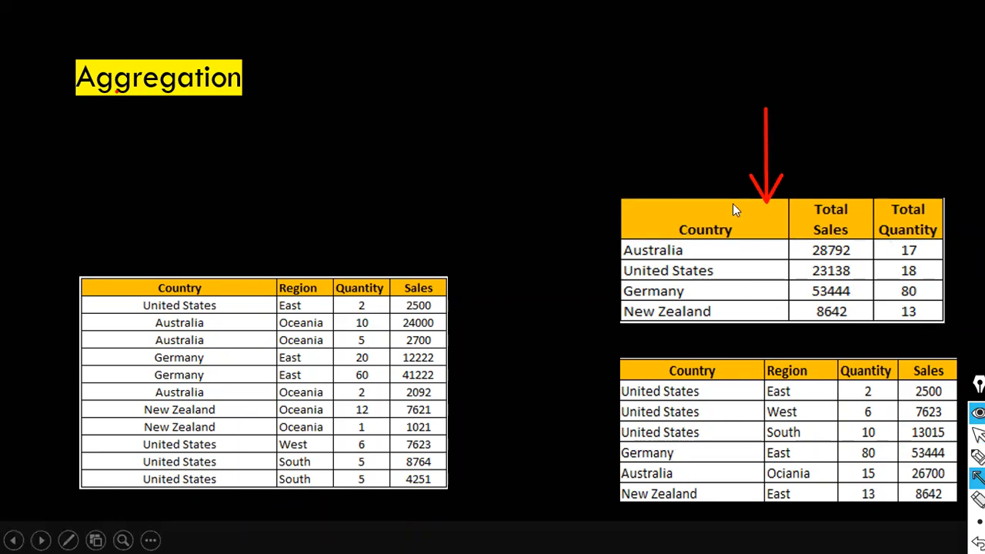
pyautogui.hotkey('alt', 'Tab')
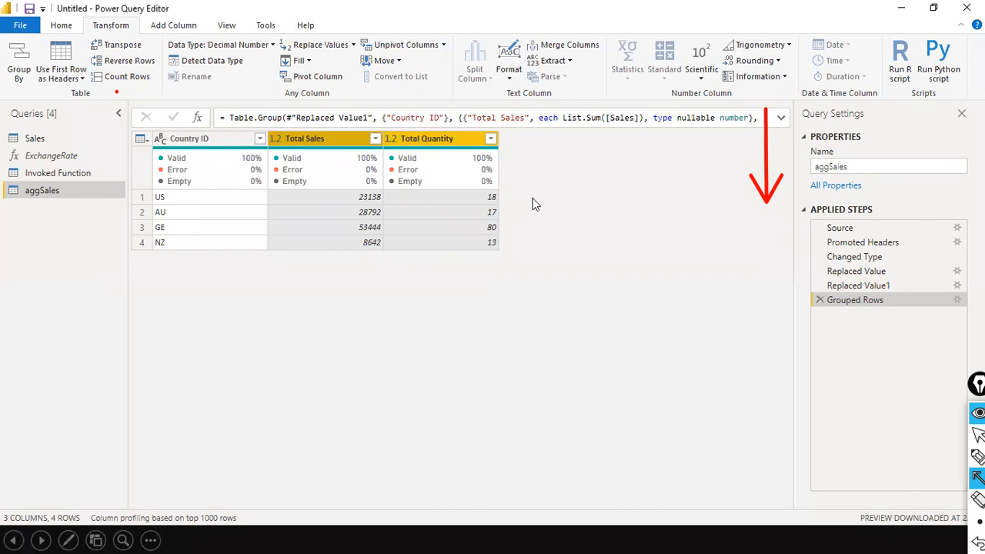
pyautogui.hotkey('alt', 'Tab')
pyautogui.click(957, 302)
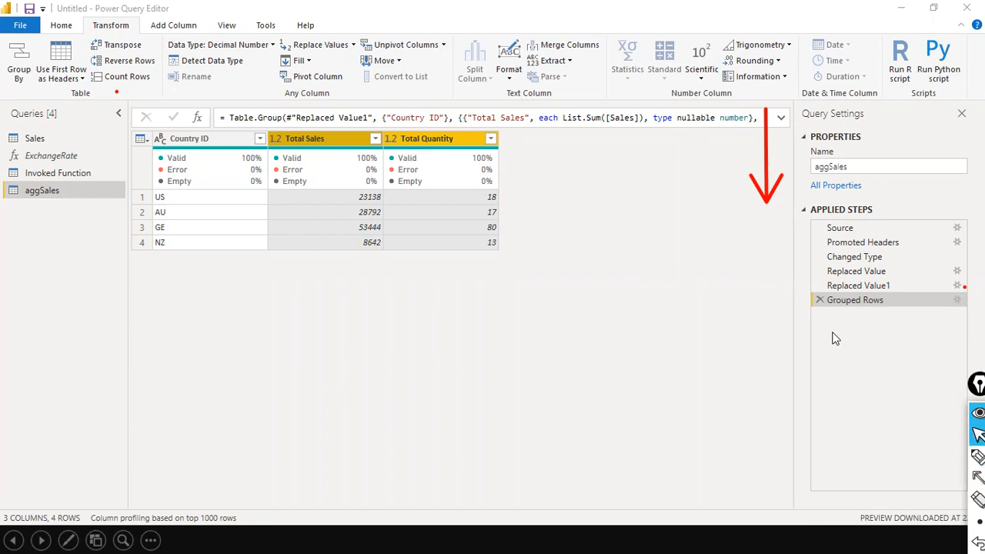
# Step: Edit the Grouped Rows settings to add Region as a second grouping column after Country ID
pyautogui.rightClick(958, 304)
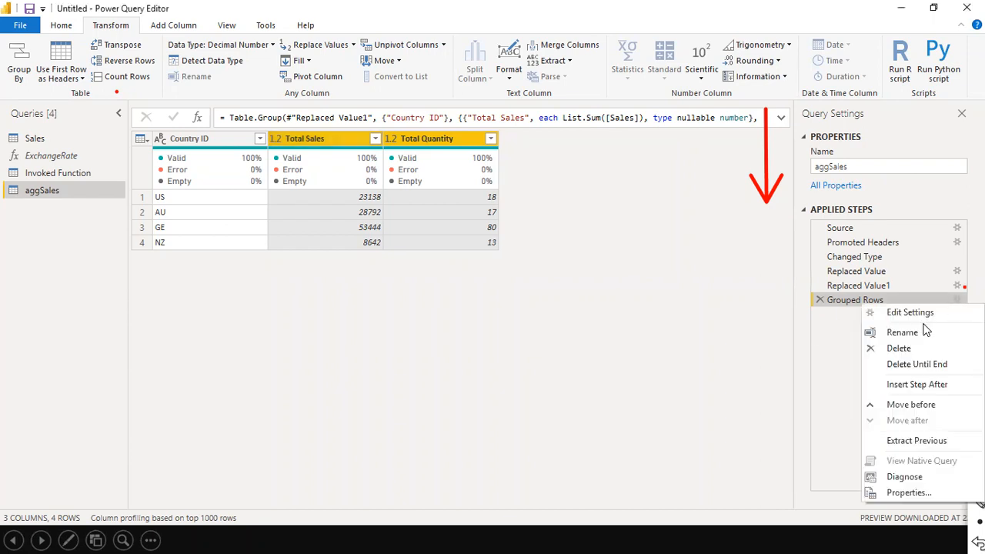
pyautogui.click(873, 312)
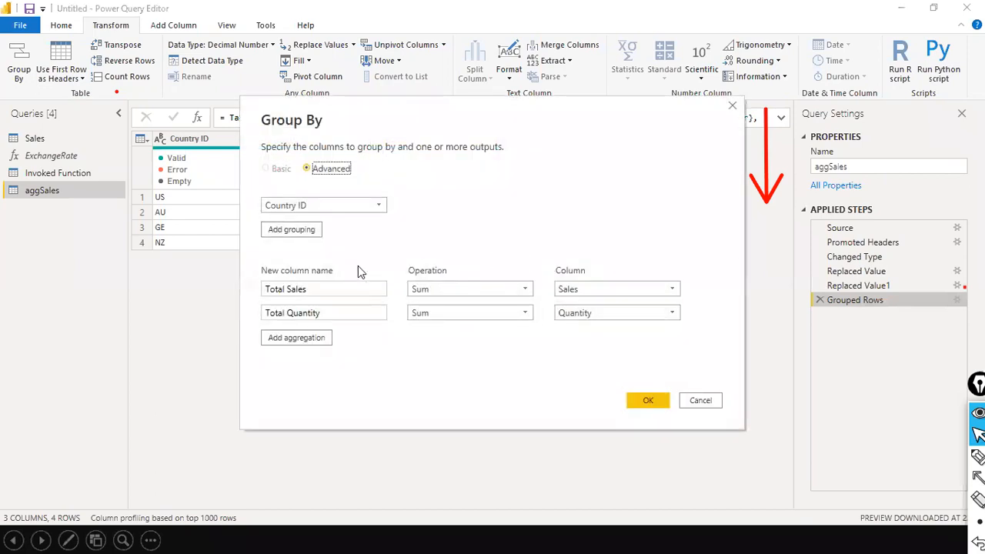
pyautogui.click(298, 232)
pyautogui.click(397, 228)
pyautogui.click(377, 230)
pyautogui.click(377, 230)
pyautogui.click(314, 257)
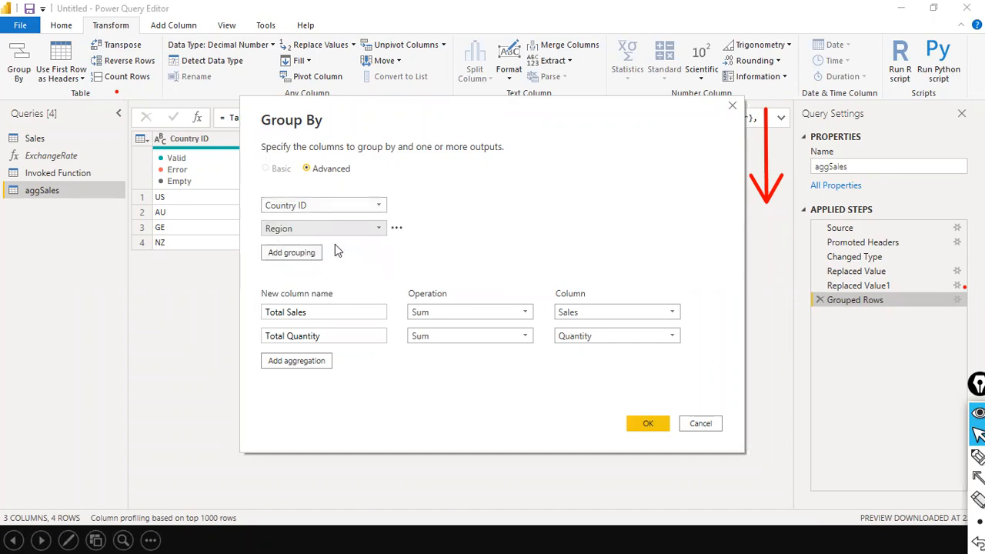
# Step: On the slide, draw arrows at the Region column and from source rows to the summary, then clear them
pyautogui.hotkey('alt', 'Tab')
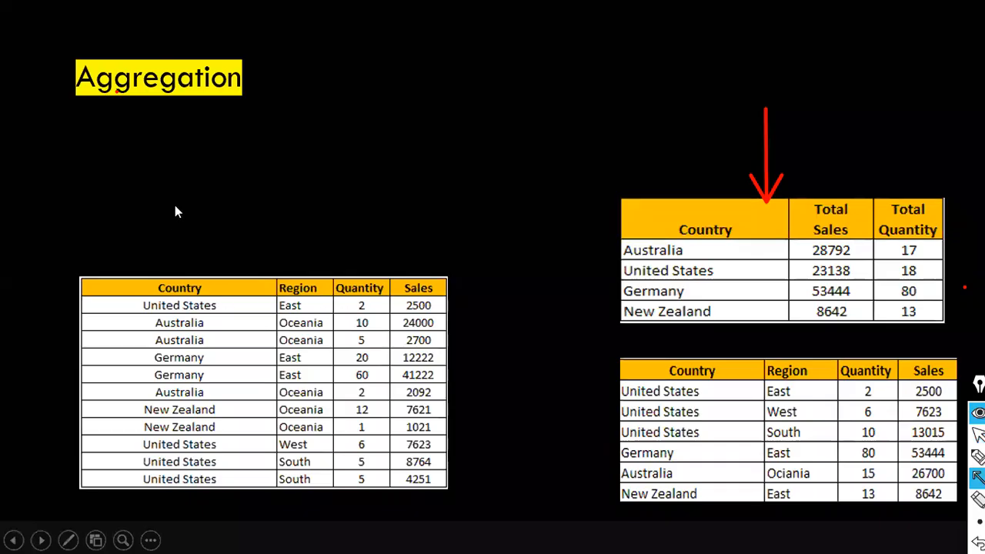
pyautogui.moveTo(278, 193); pyautogui.dragTo(288, 287)
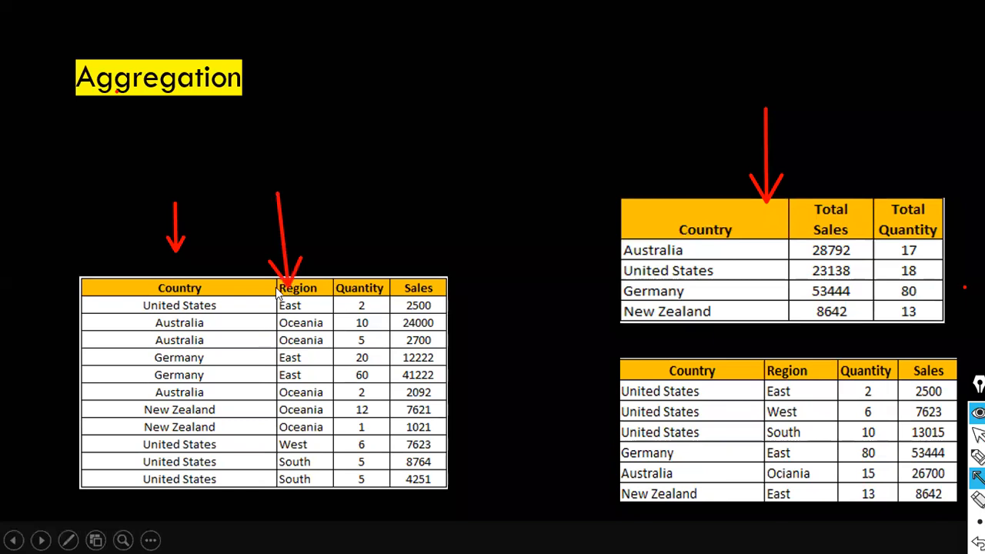
pyautogui.moveTo(440, 397); pyautogui.dragTo(604, 416)
pyautogui.hotkey('alt', 'Tab')
pyautogui.hotkey('alt', 'Tab')
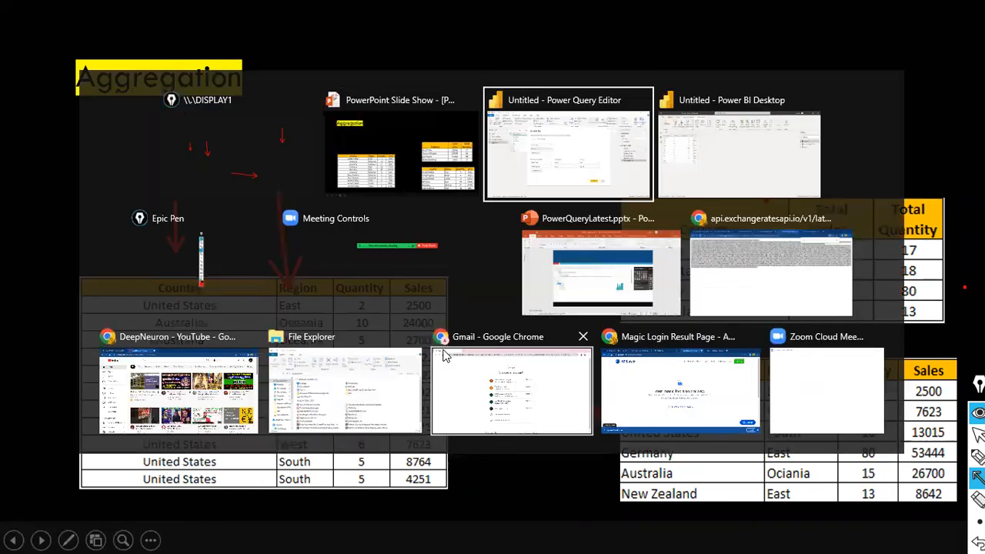
pyautogui.hotkey('ctrl', 'shift', '2')
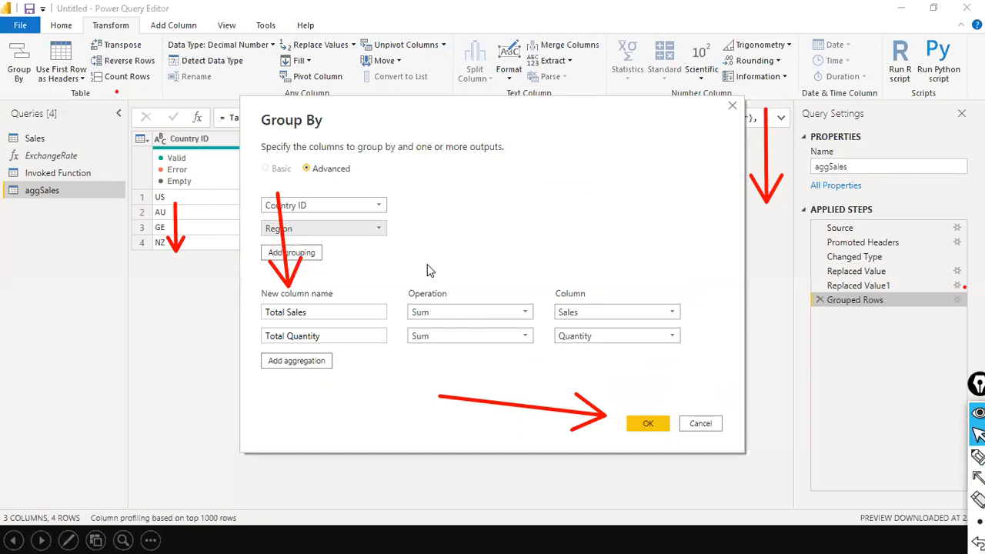
pyautogui.hotkey('ctrl', 'shift', '7')
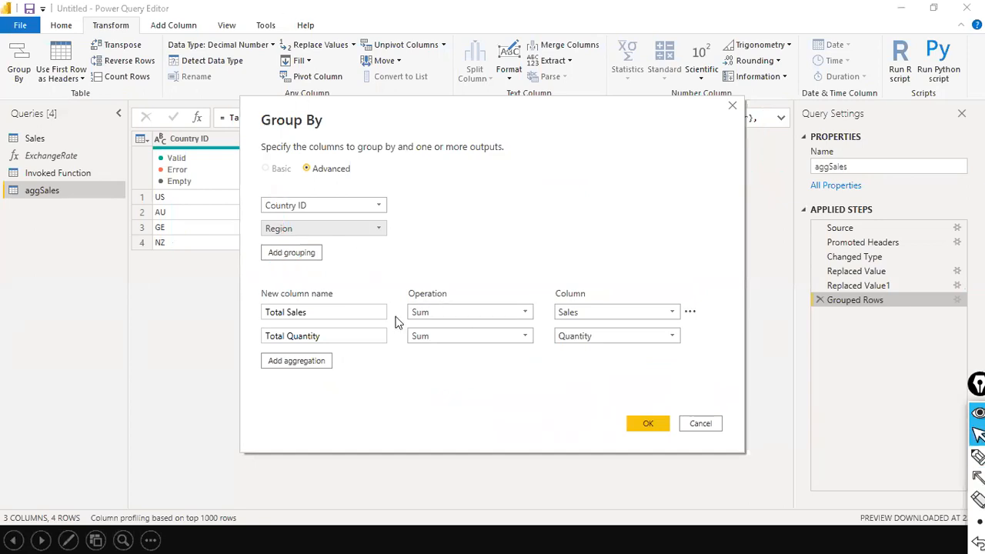
# Step: Apply the Country ID and Region grouping, check the nine grouped rows, then reopen Group By
pyautogui.click(639, 424)
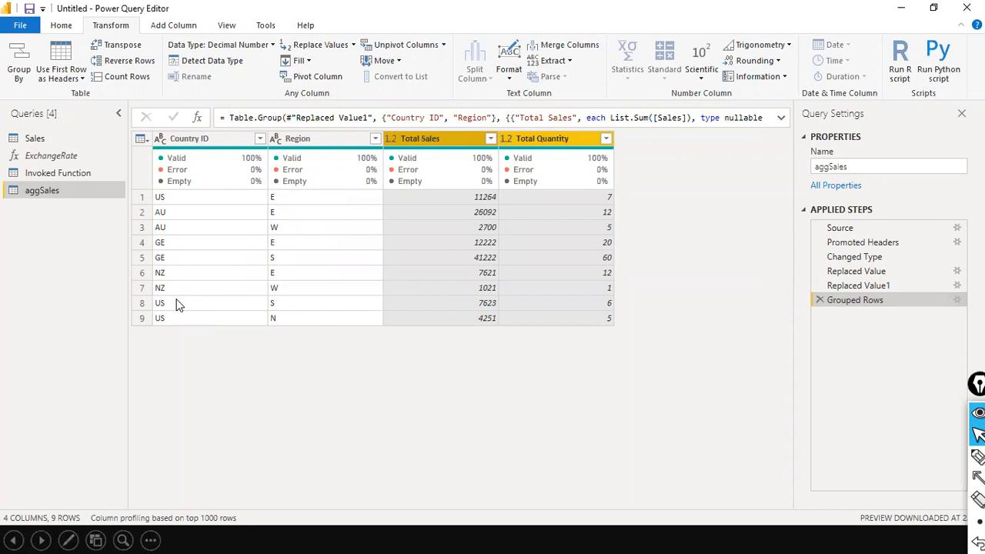
pyautogui.click(334, 304)
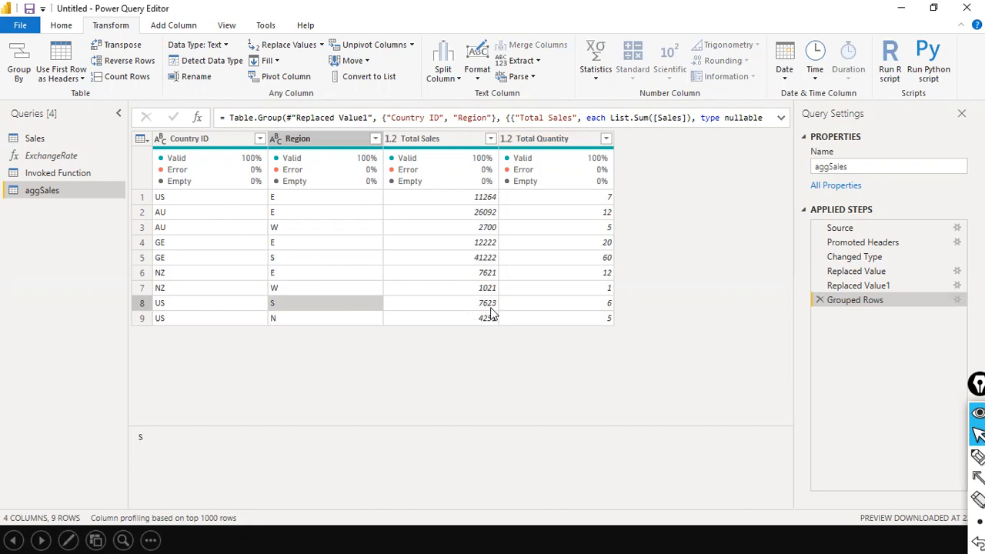
pyautogui.click(554, 140)
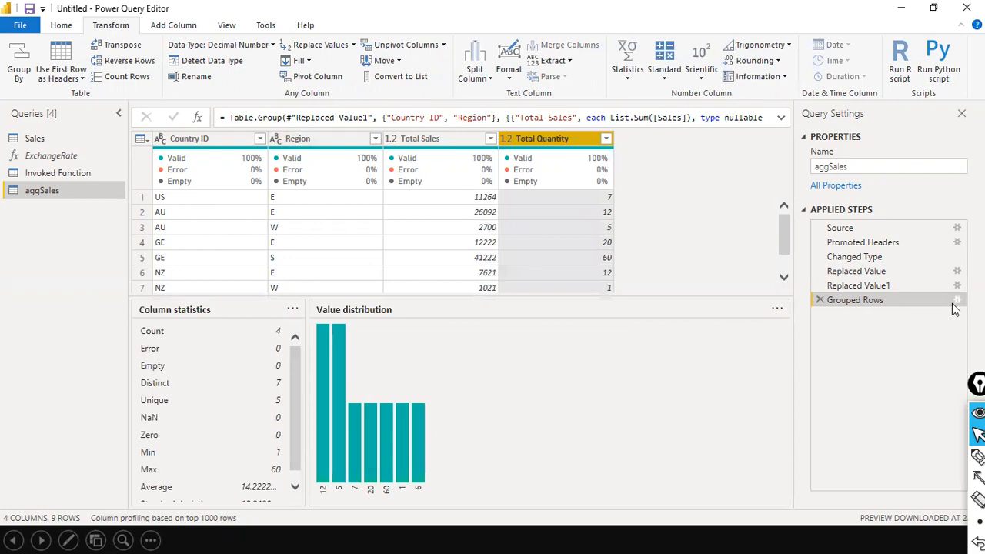
pyautogui.click(956, 301)
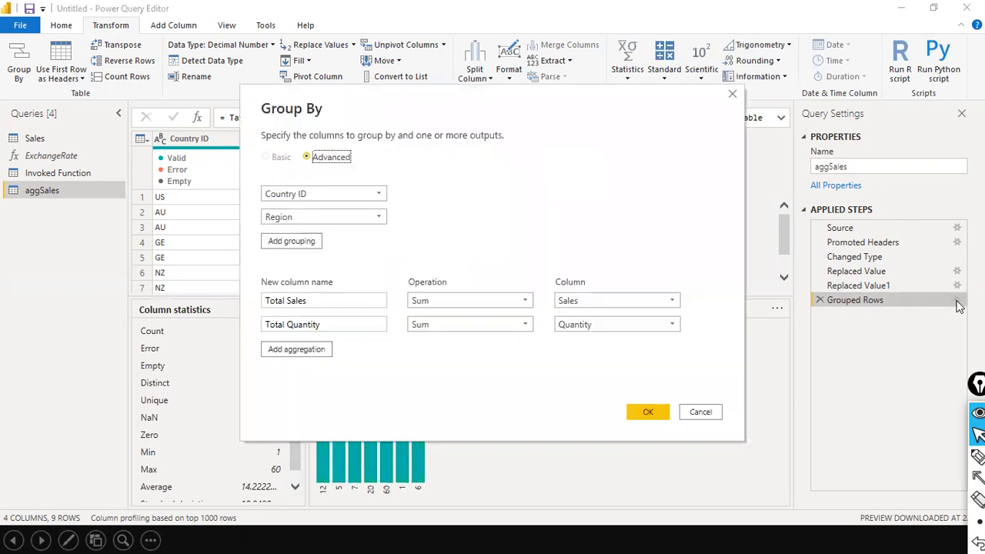
# Step: Add a third aggregation column named 'Itemized data'
pyautogui.click(300, 350)
pyautogui.click(332, 347)
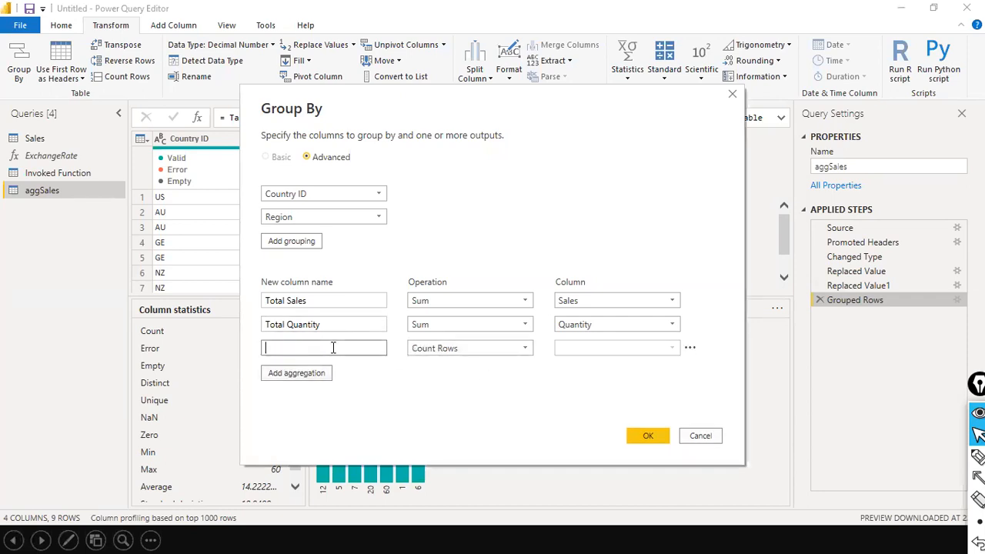
pyautogui.write('transcat')
pyautogui.hotkey('ctrl', 'a')
pyautogui.write('Tr')
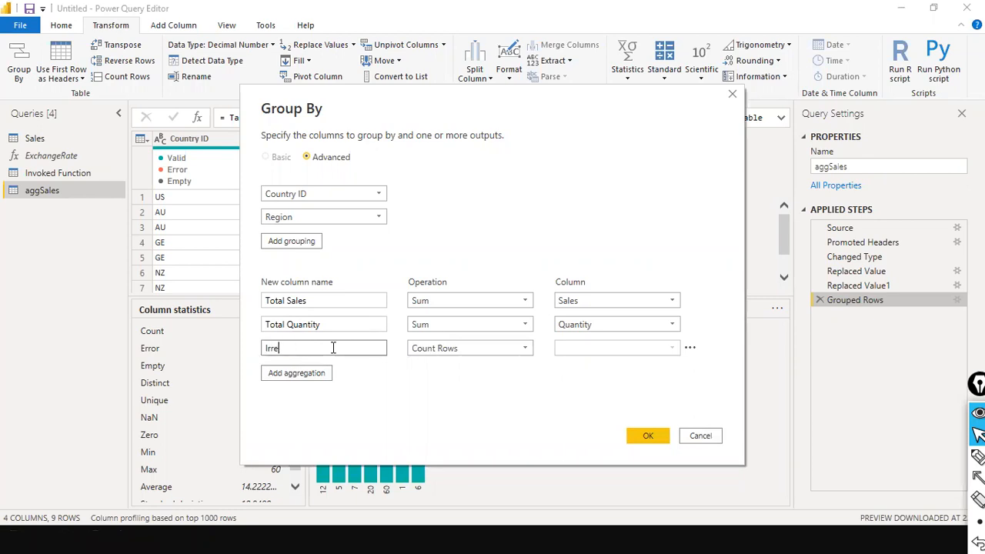
pyautogui.write('s')
pyautogui.press('BackSpace')
pyautogui.press('BackSpace')
pyautogui.write('mized data')
# Step: Set the Itemized data operation to All Rows and apply the grouping
pyautogui.click(530, 337)
pyautogui.click(522, 353)
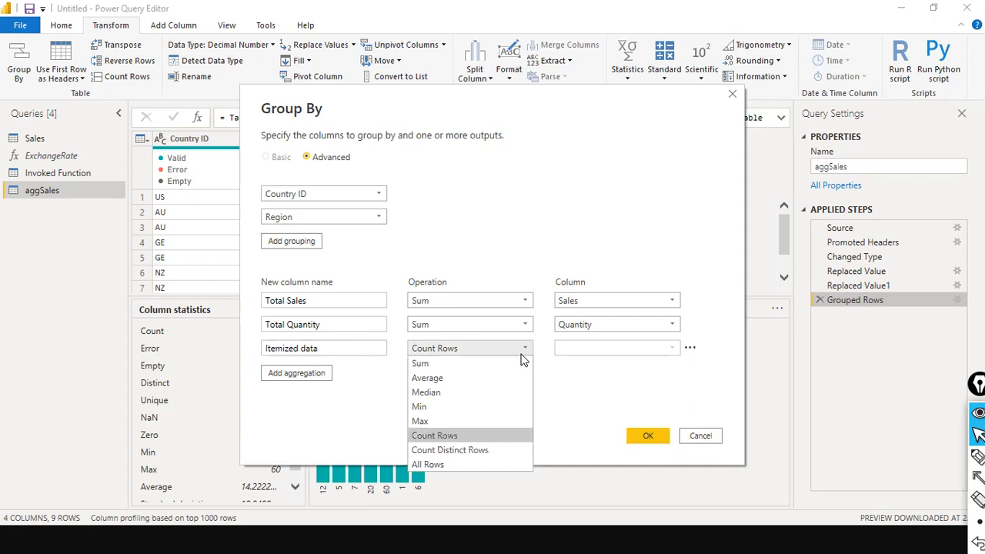
pyautogui.click(500, 464)
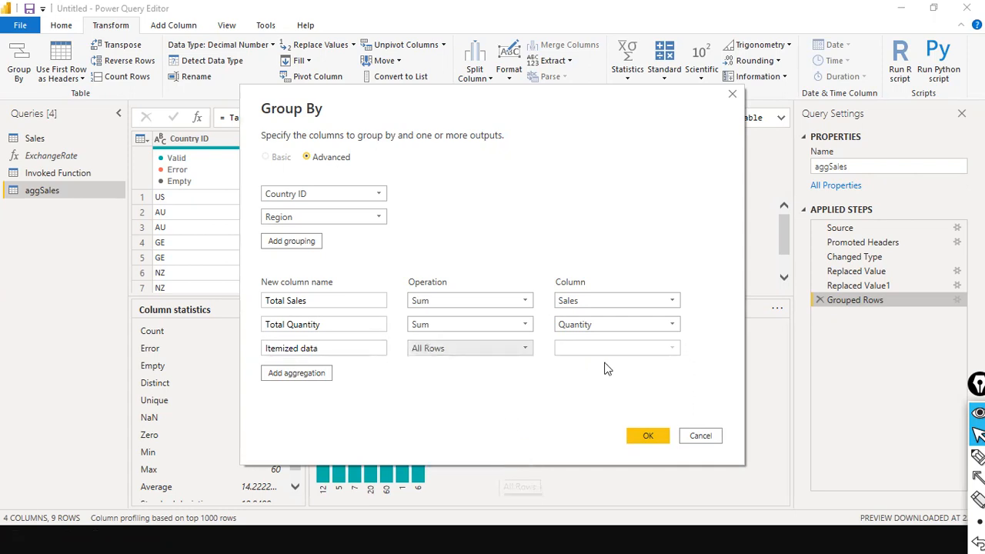
pyautogui.click(506, 352)
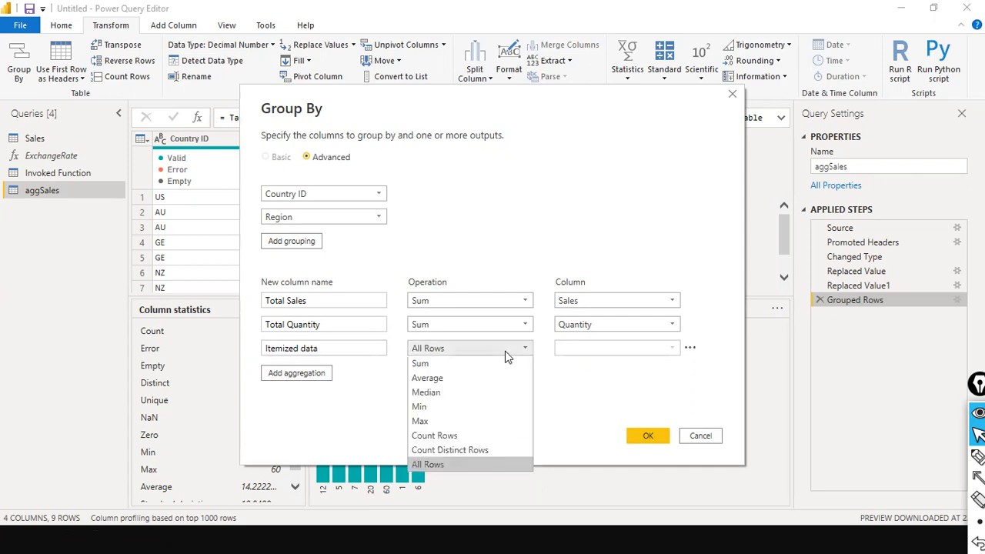
pyautogui.click(506, 353)
pyautogui.click(646, 436)
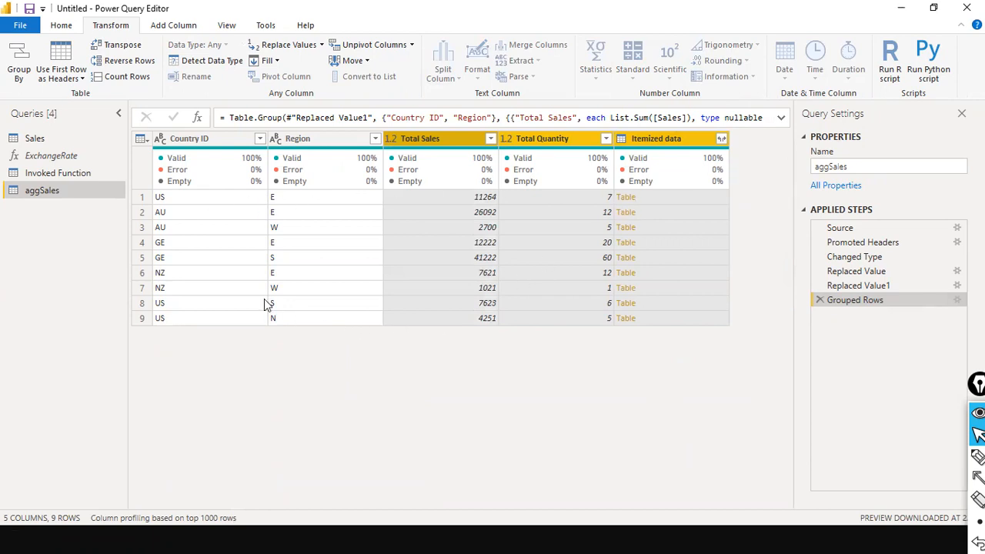
# Step: Drill into the US, S group's itemized rows, then return to Grouped Rows and cancel another drill-down
pyautogui.click(630, 303)
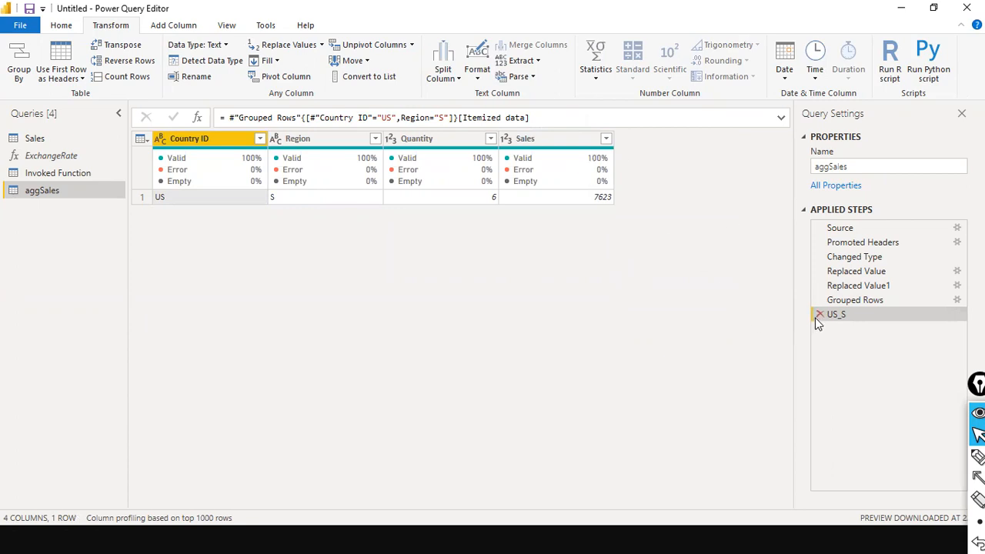
pyautogui.click(844, 301)
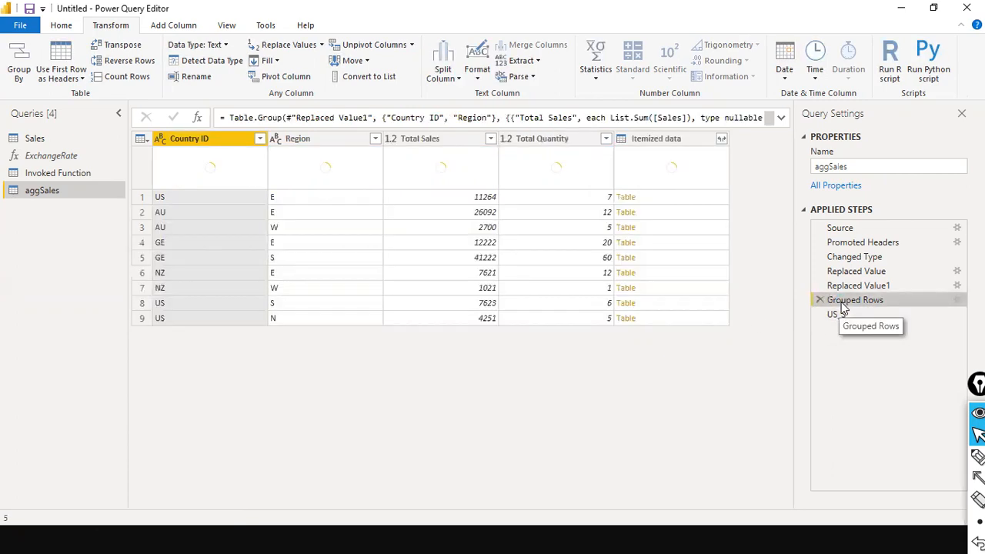
pyautogui.click(625, 201)
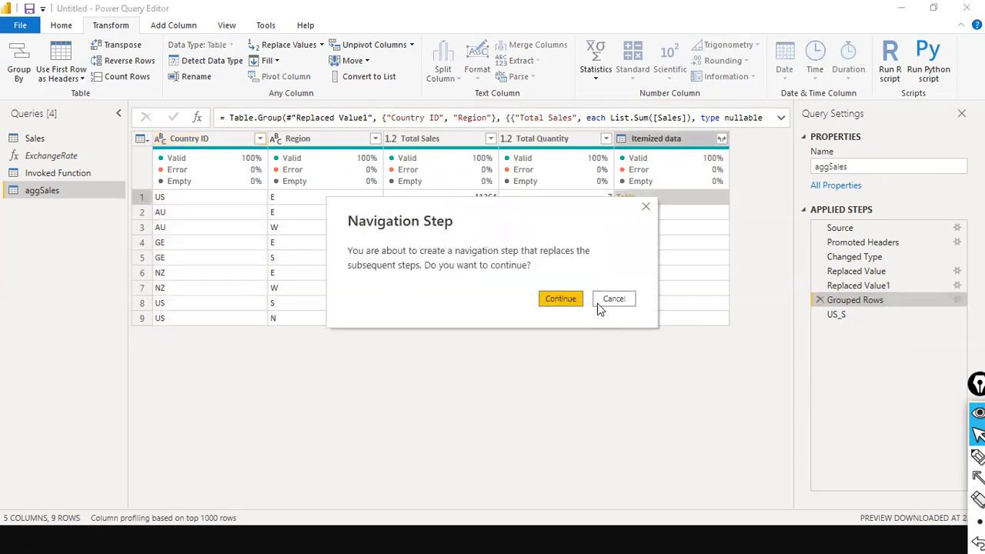
pyautogui.click(623, 300)
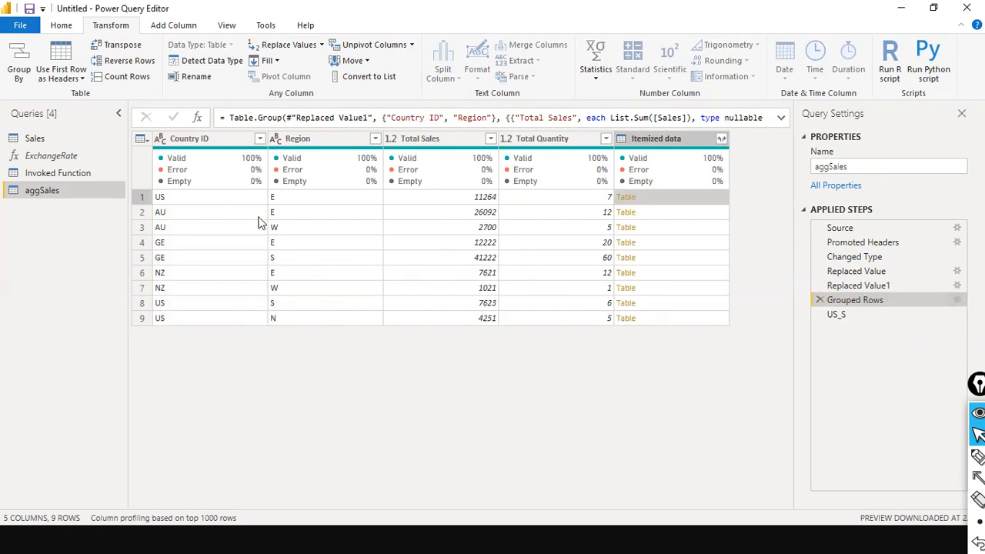
# Step: Filter the grouped rows to keep only Region S
pyautogui.click(375, 138)
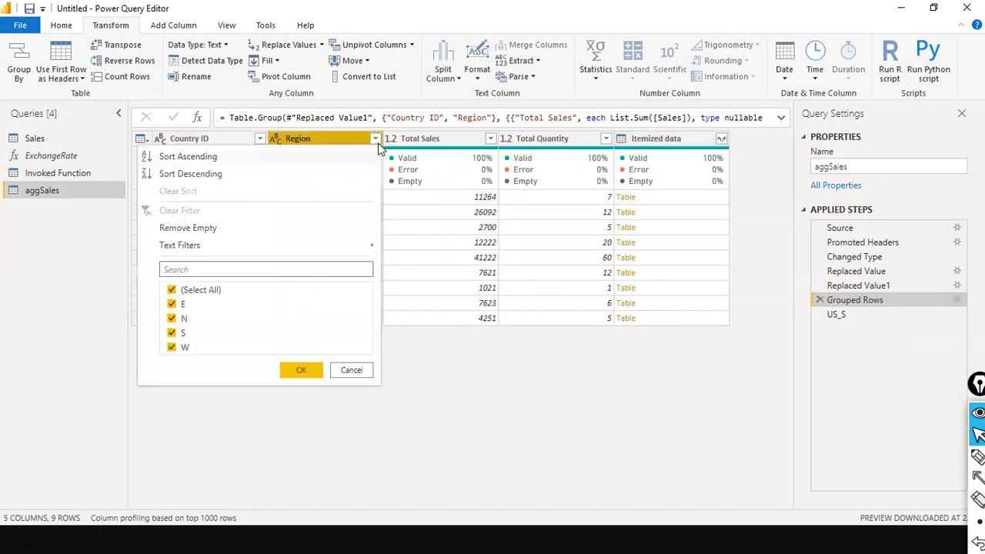
pyautogui.click(197, 291)
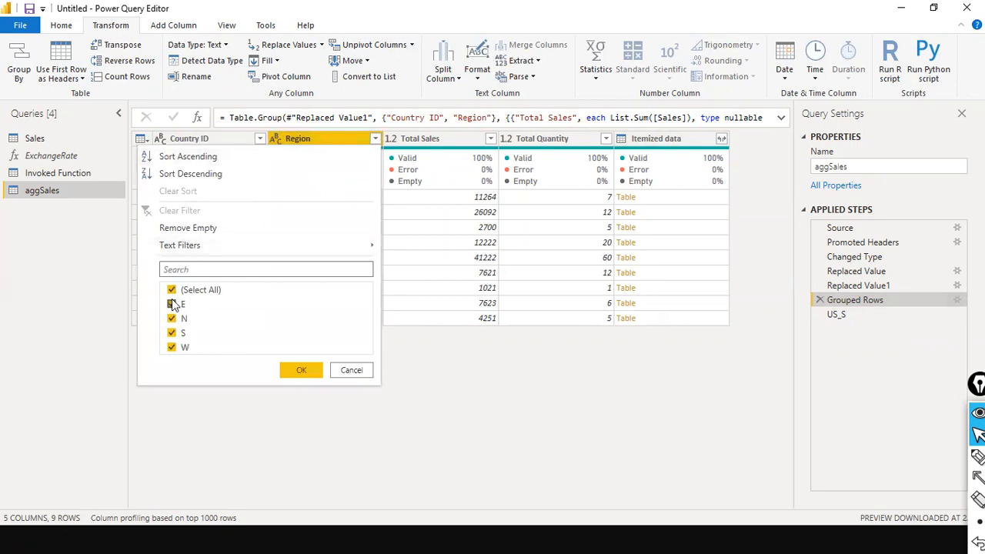
pyautogui.click(171, 333)
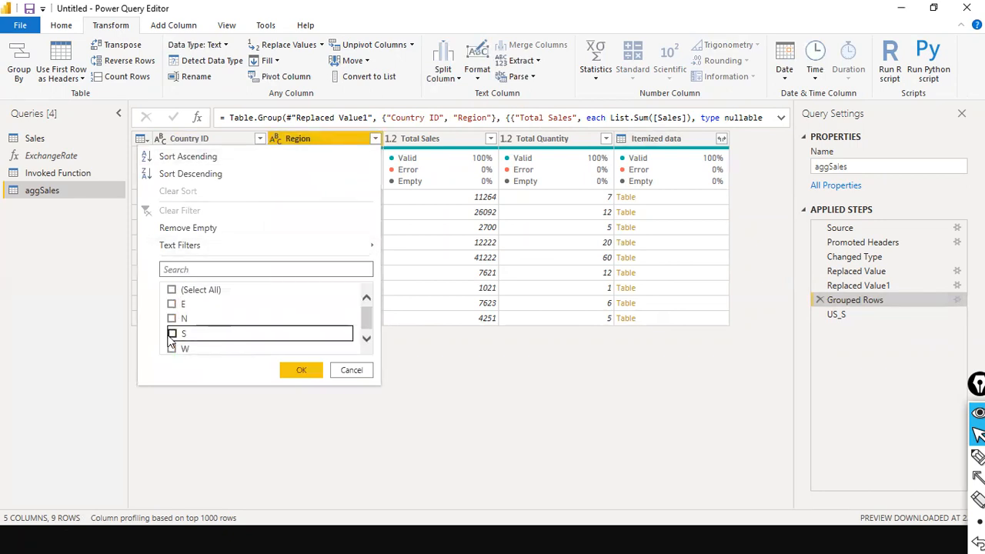
pyautogui.click(294, 371)
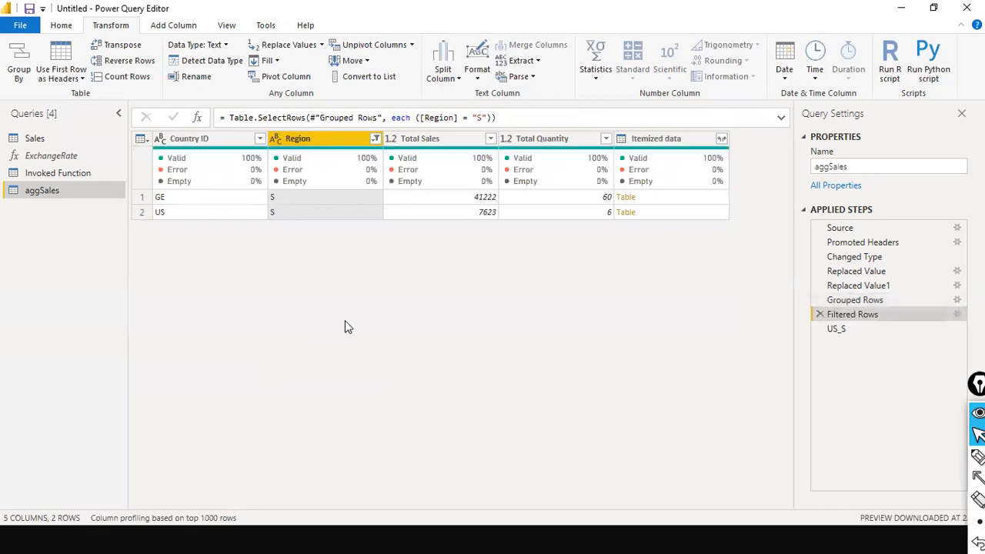
# Step: Uncheck S in the Region filter, then delete the Filtered Rows step
pyautogui.click(375, 138)
pyautogui.click(172, 290)
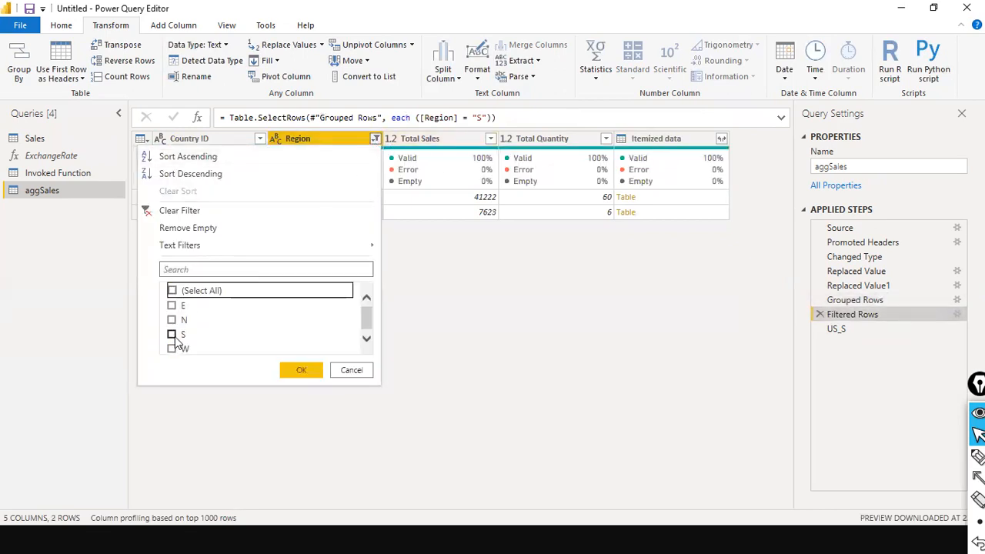
pyautogui.click(296, 370)
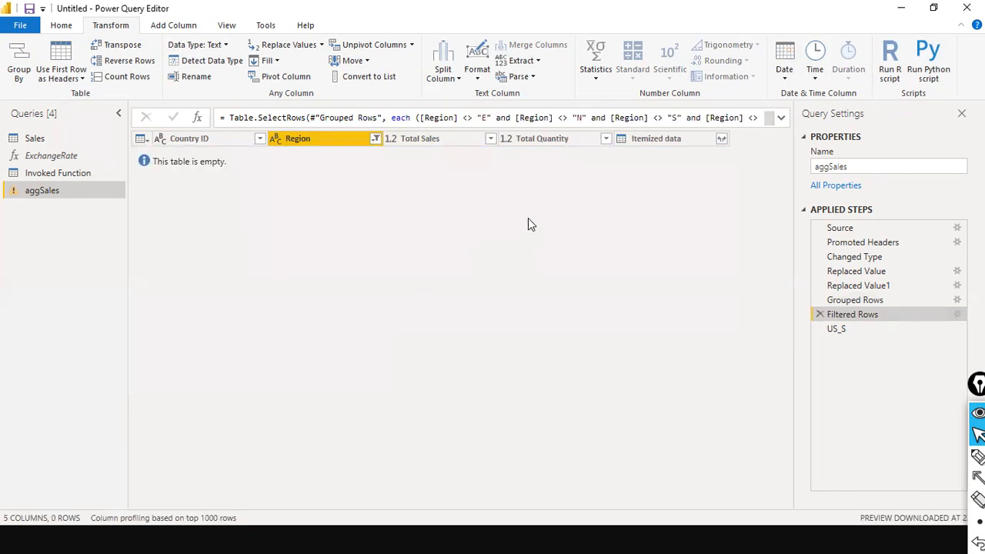
pyautogui.click(820, 314)
pyautogui.click(558, 297)
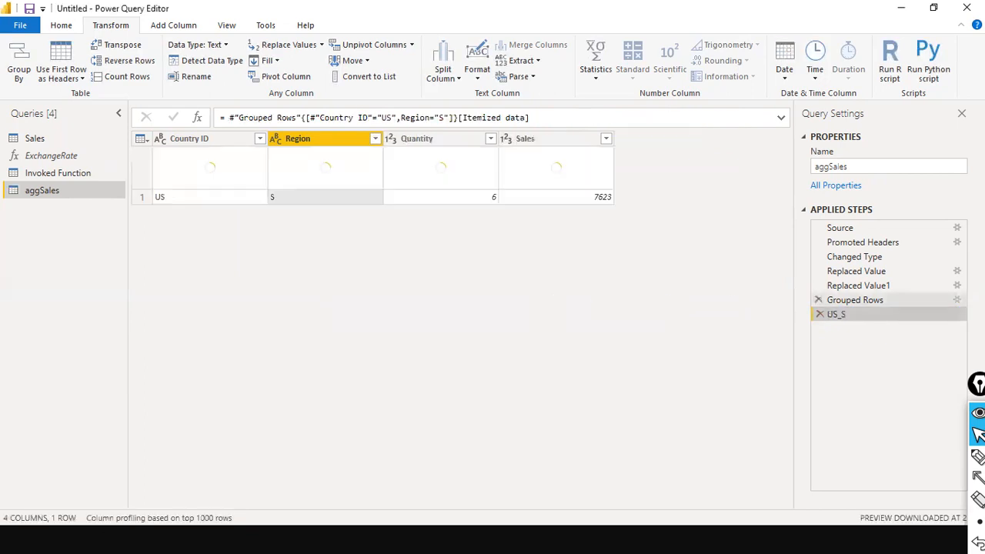
# Step: Remove Region so aggSales groups by Country ID only, then drill into the US itemized rows
pyautogui.click(957, 300)
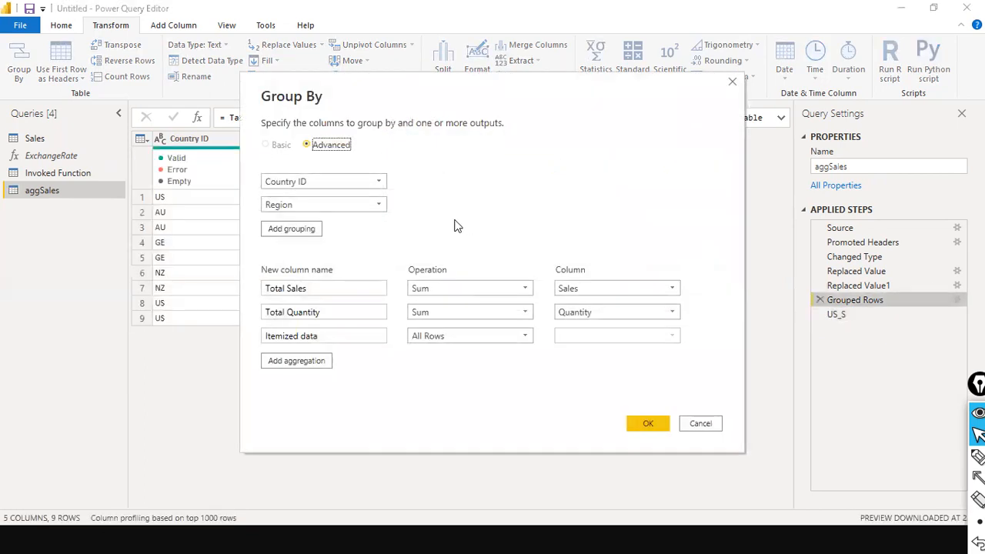
pyautogui.click(395, 205)
pyautogui.click(426, 221)
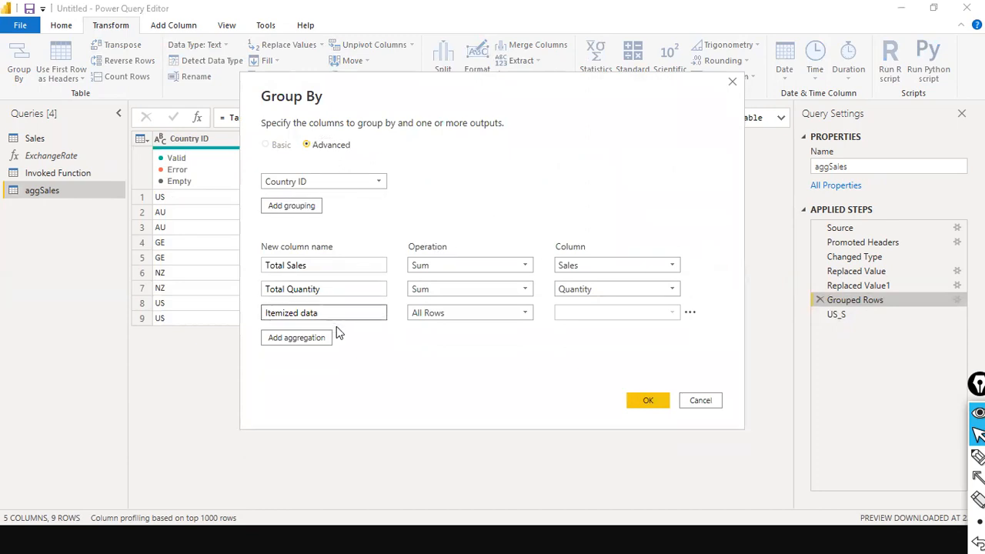
pyautogui.click(653, 400)
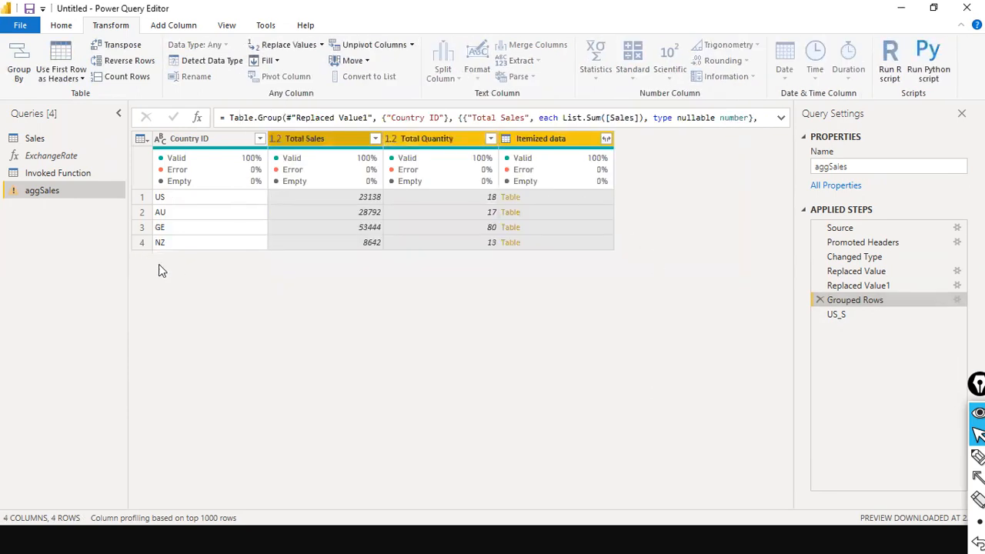
pyautogui.click(516, 200)
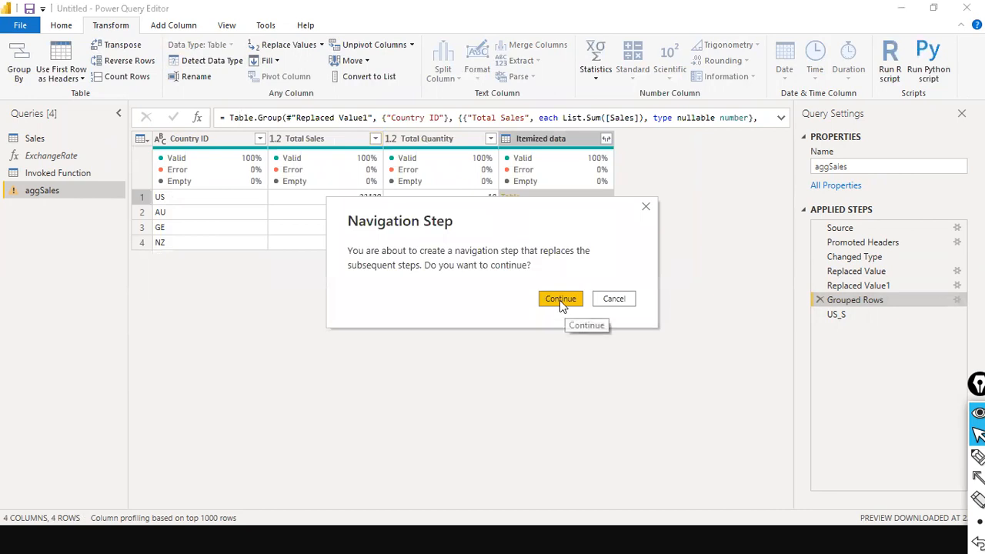
pyautogui.click(559, 300)
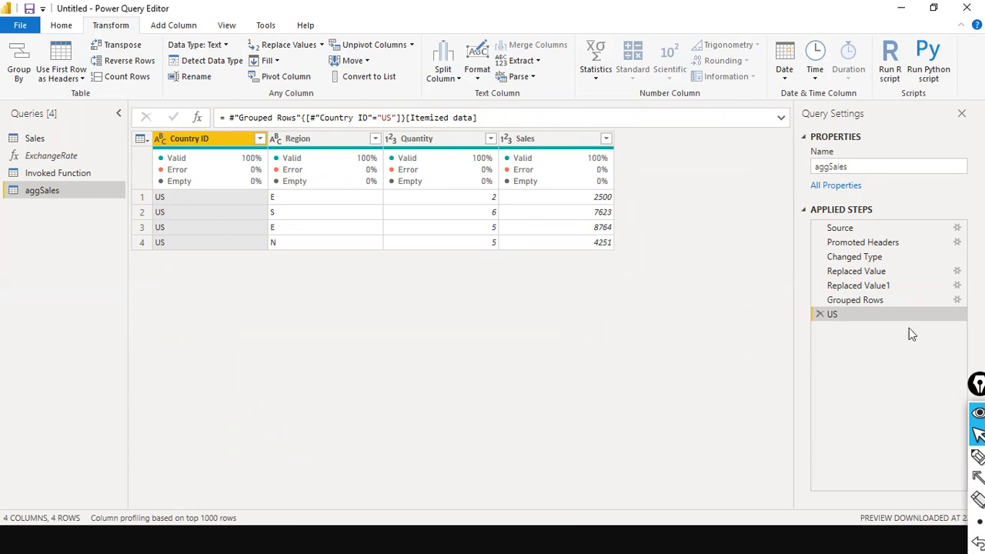
# Step: Drill into the US row's itemized data again, then return to Grouped Rows and reopen Group By
pyautogui.click(877, 305)
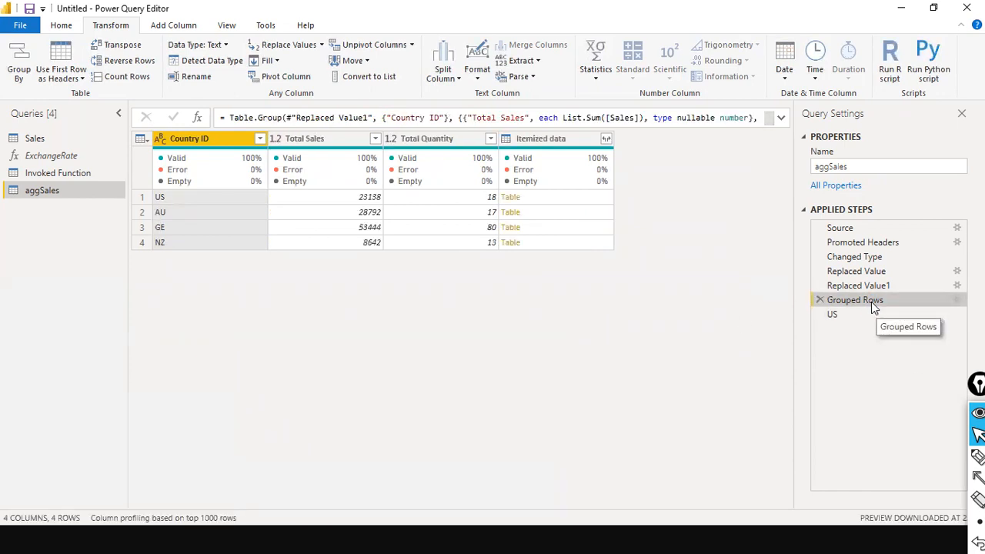
pyautogui.click(510, 200)
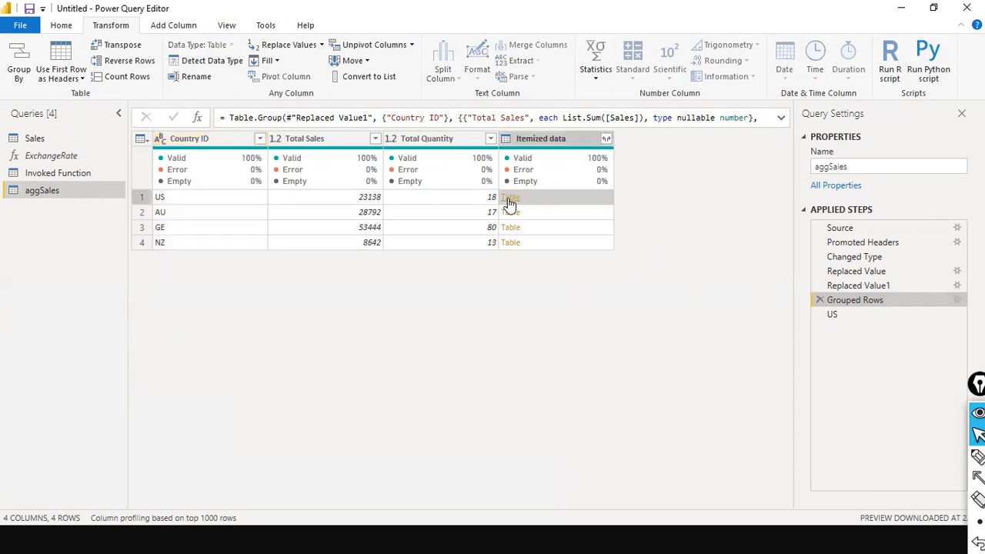
pyautogui.click(574, 297)
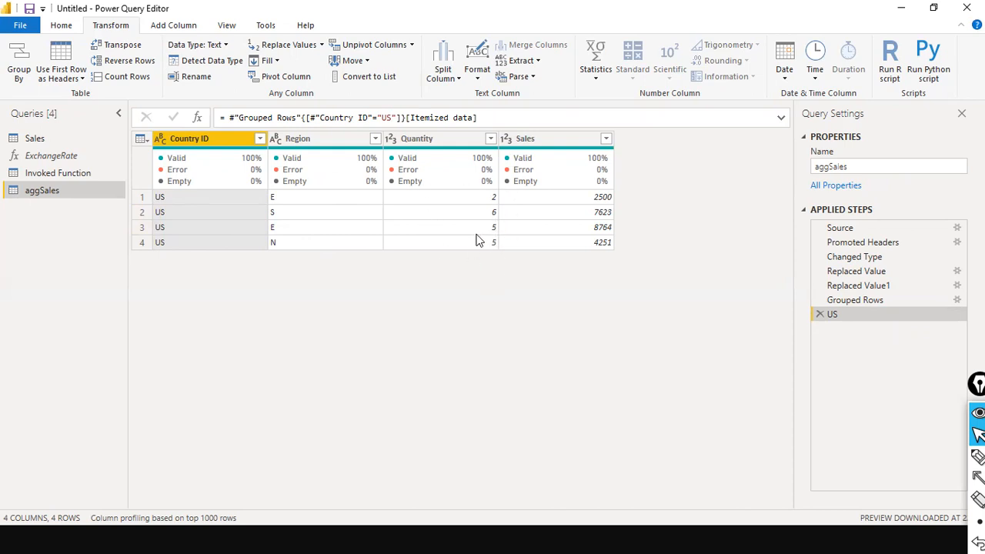
pyautogui.click(846, 300)
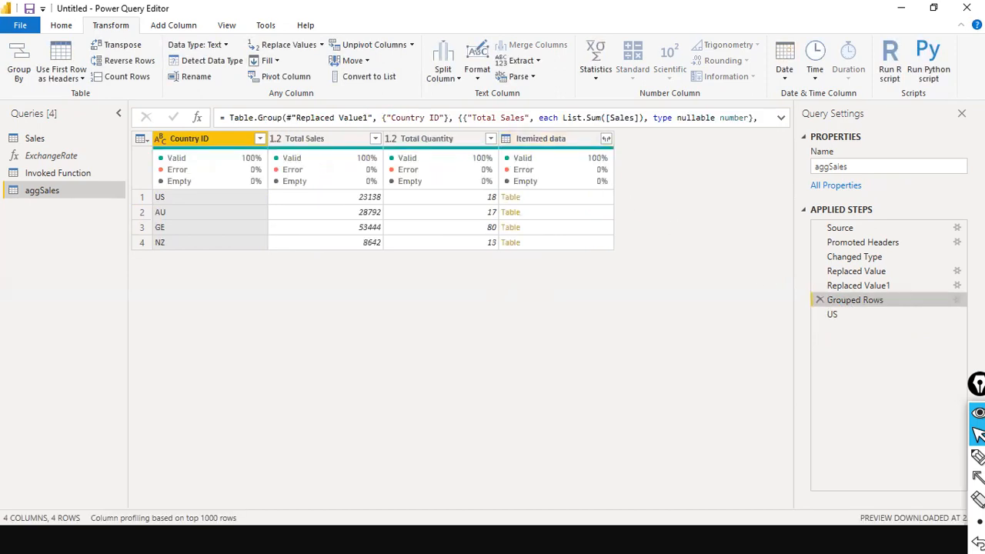
pyautogui.click(956, 300)
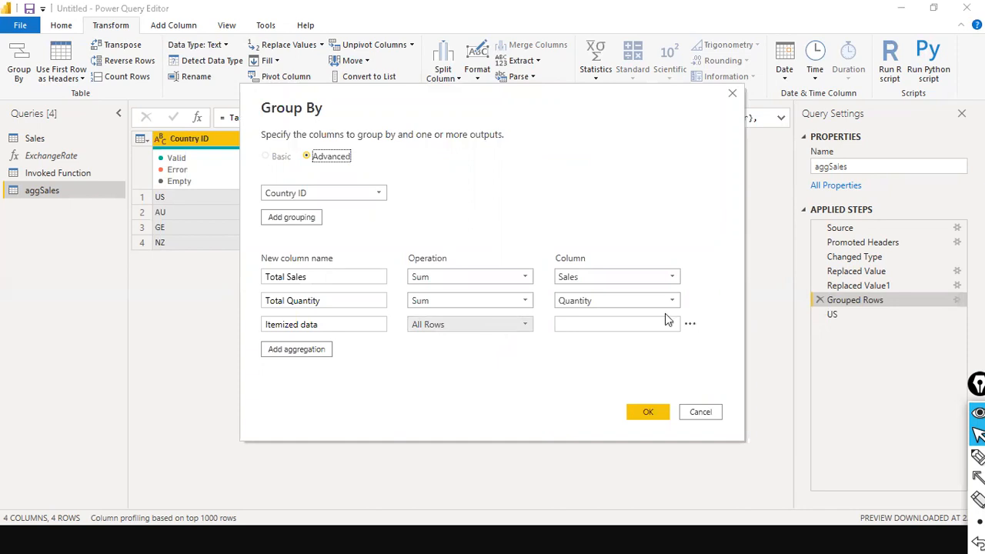
# Step: Close Group By unchanged, drill into the US row's four itemized rows, then return to Grouped Rows
pyautogui.click(648, 413)
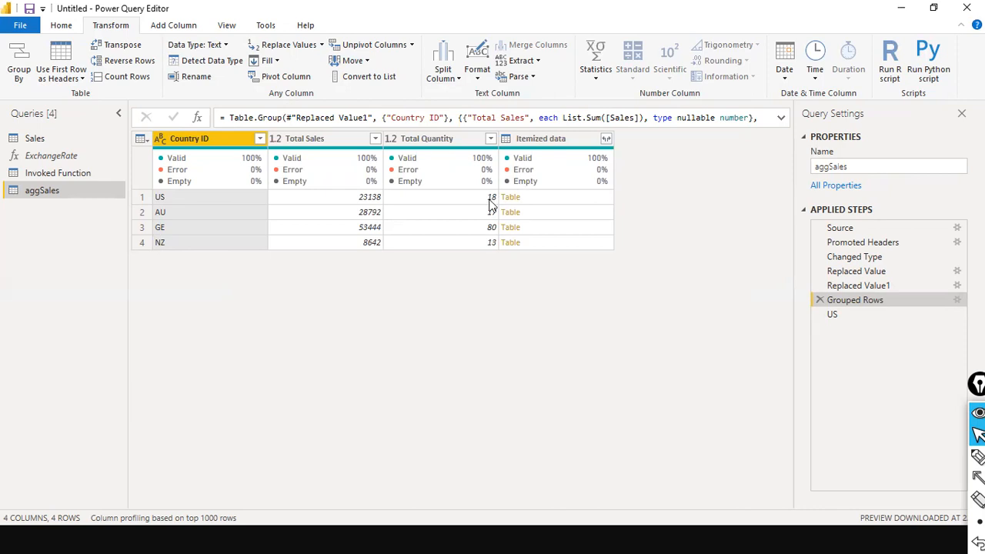
pyautogui.click(489, 200)
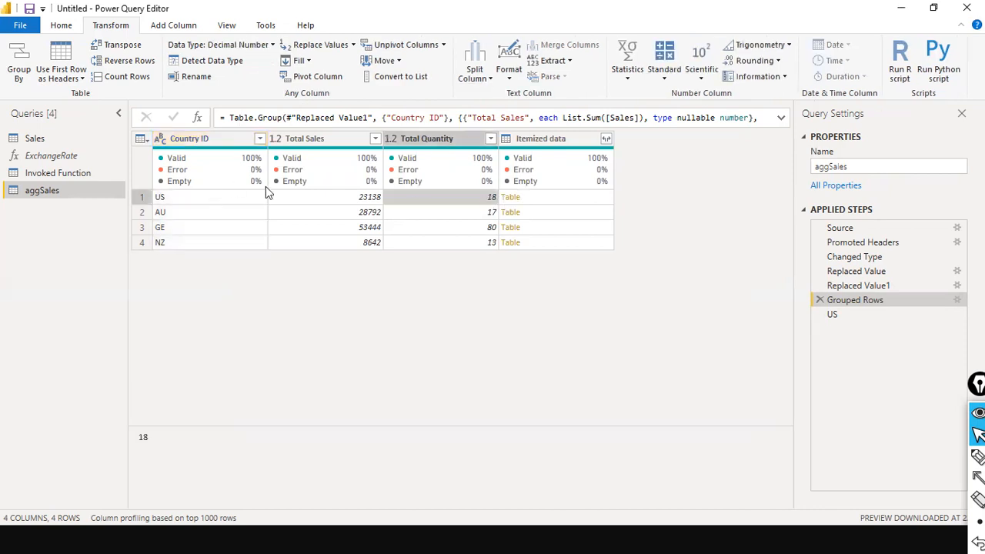
pyautogui.click(511, 198)
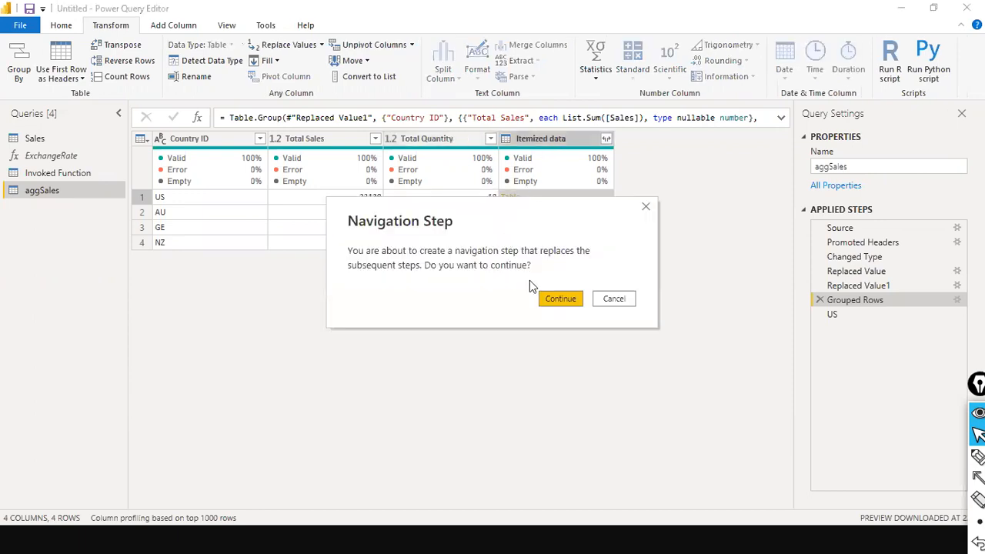
pyautogui.click(578, 301)
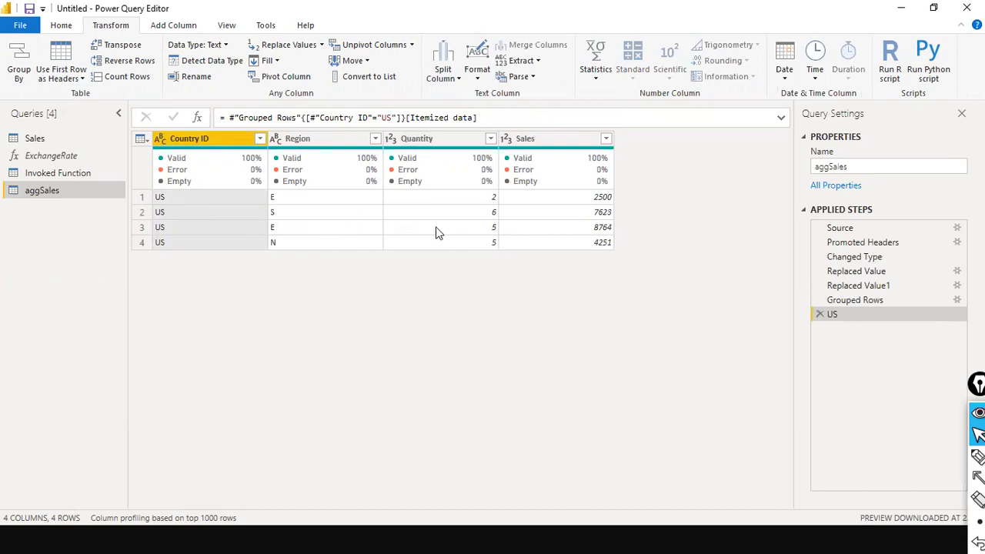
pyautogui.click(843, 301)
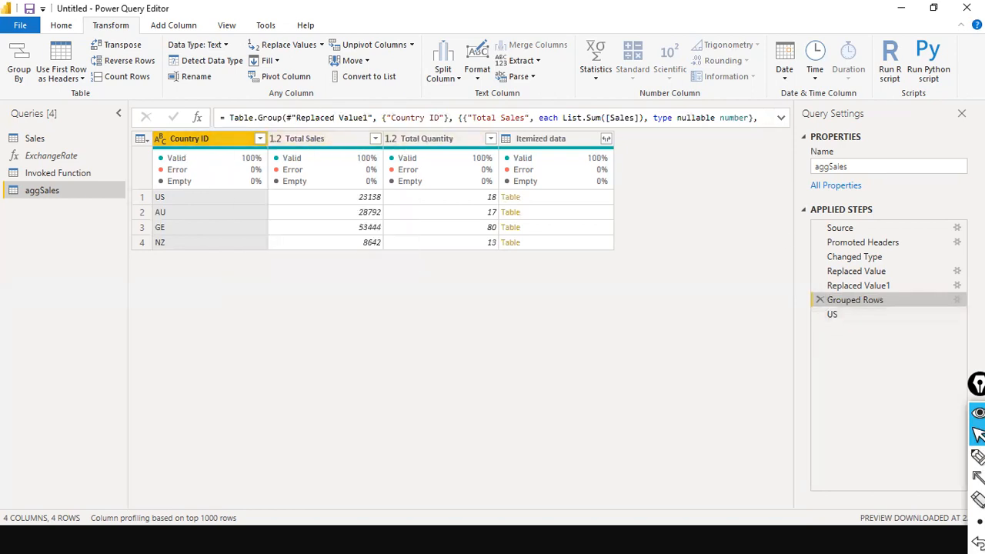
# Step: Add Region back as a second grouping column, then drill into the US, E rows as step US_E
pyautogui.click(956, 300)
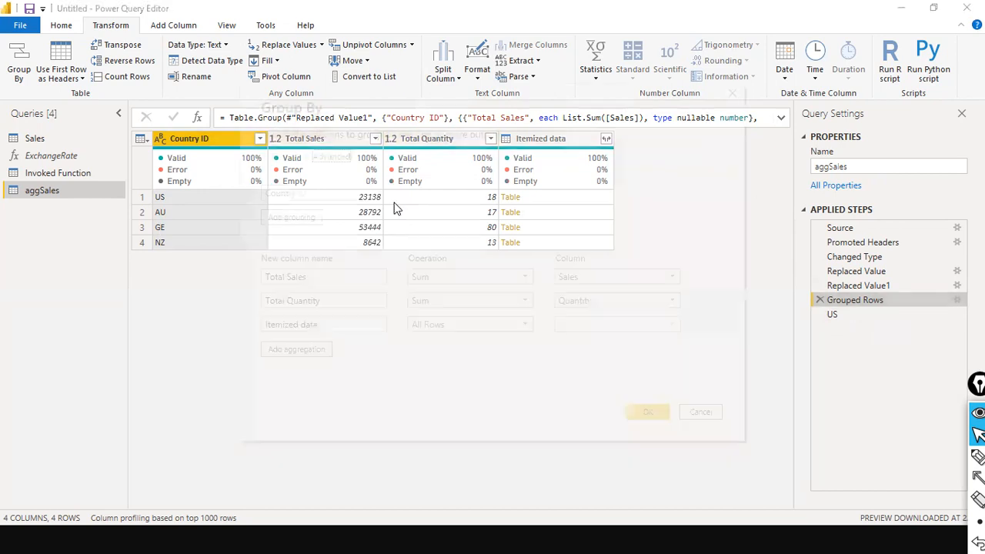
pyautogui.click(300, 220)
pyautogui.click(331, 218)
pyautogui.click(301, 245)
pyautogui.click(643, 438)
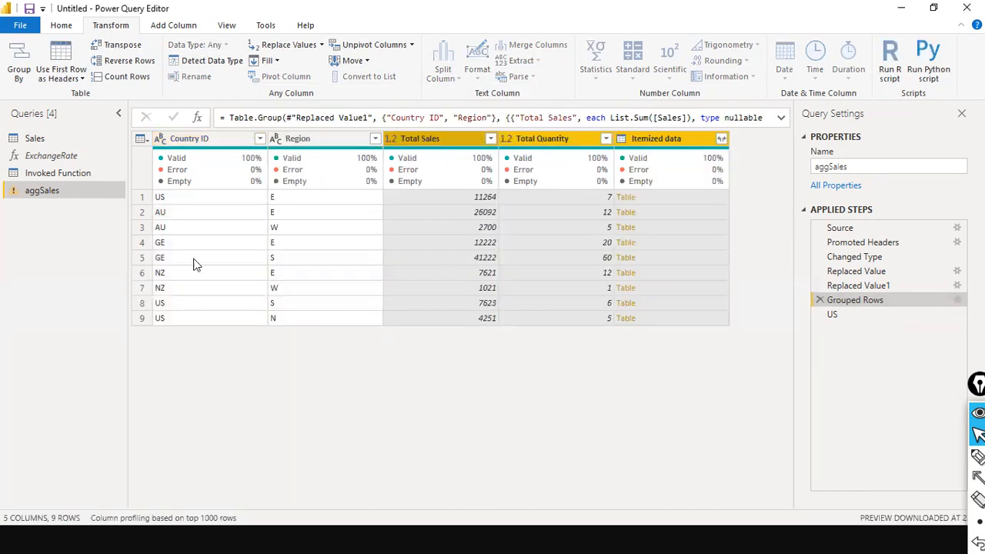
pyautogui.click(630, 197)
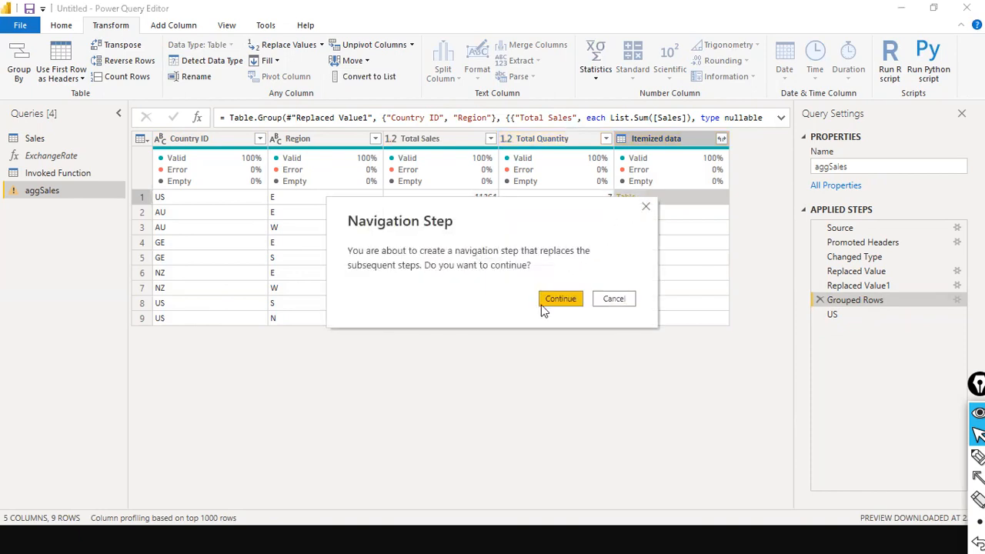
pyautogui.click(560, 299)
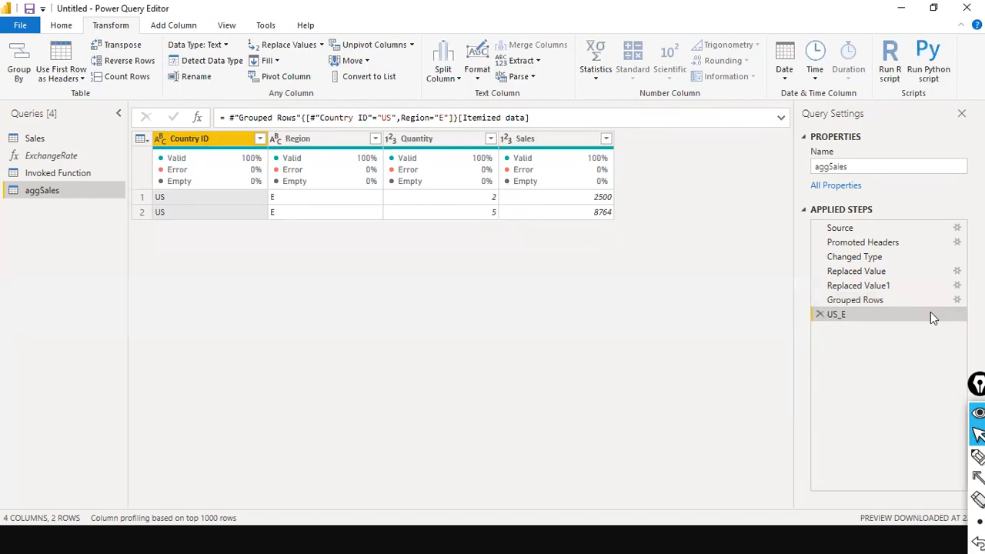
# Step: Return to the Grouped Rows step's nine Country ID–Region rows, then open and close the File menu
pyautogui.click(879, 302)
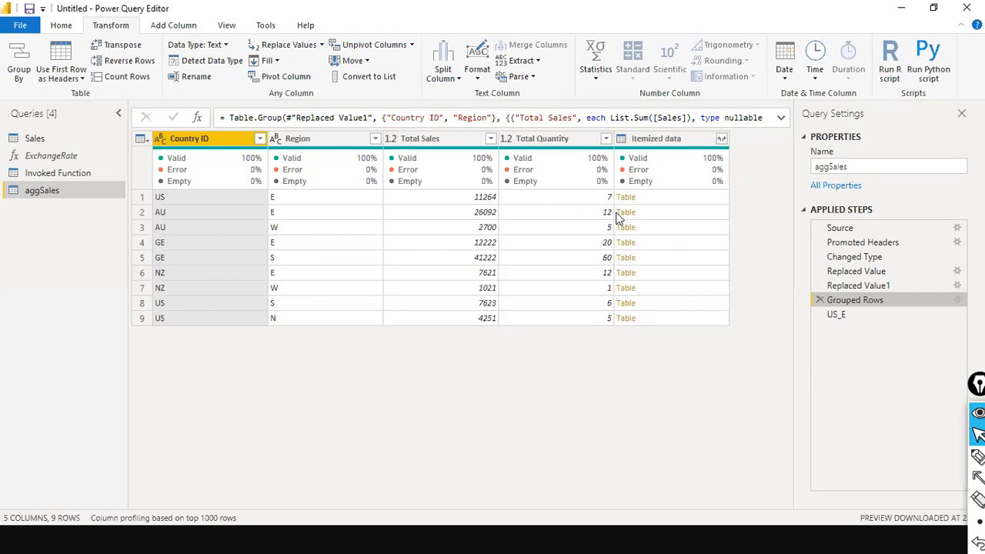
pyautogui.click(20, 26)
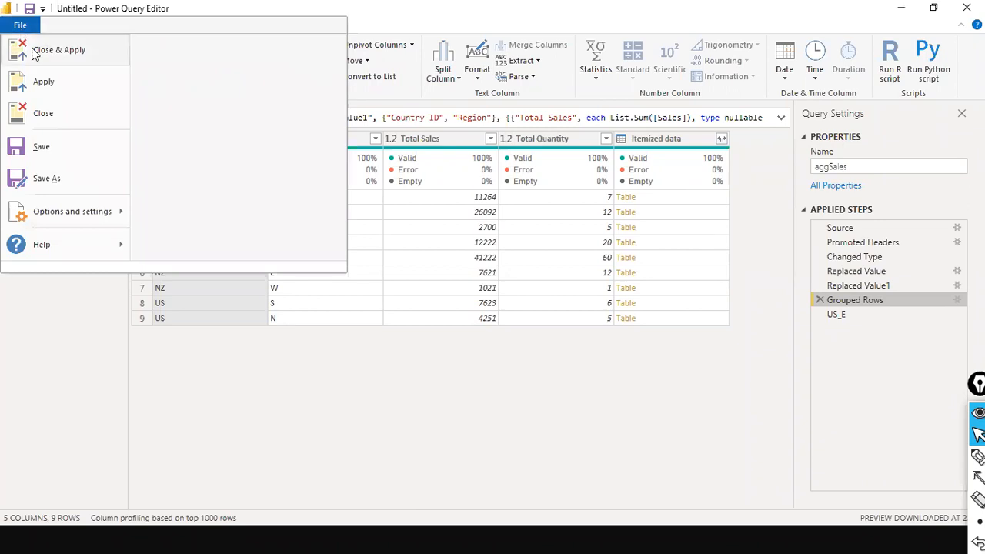
pyautogui.click(33, 52)
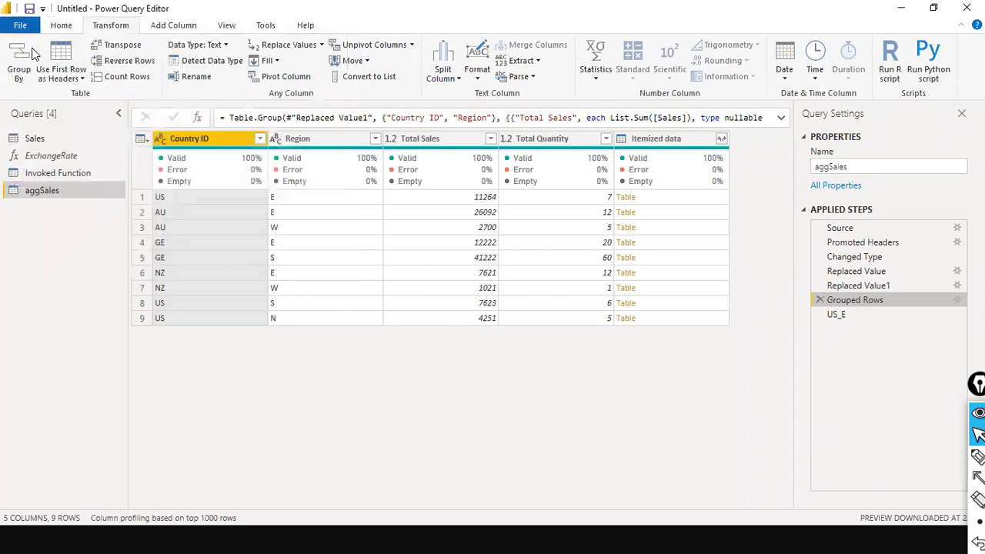
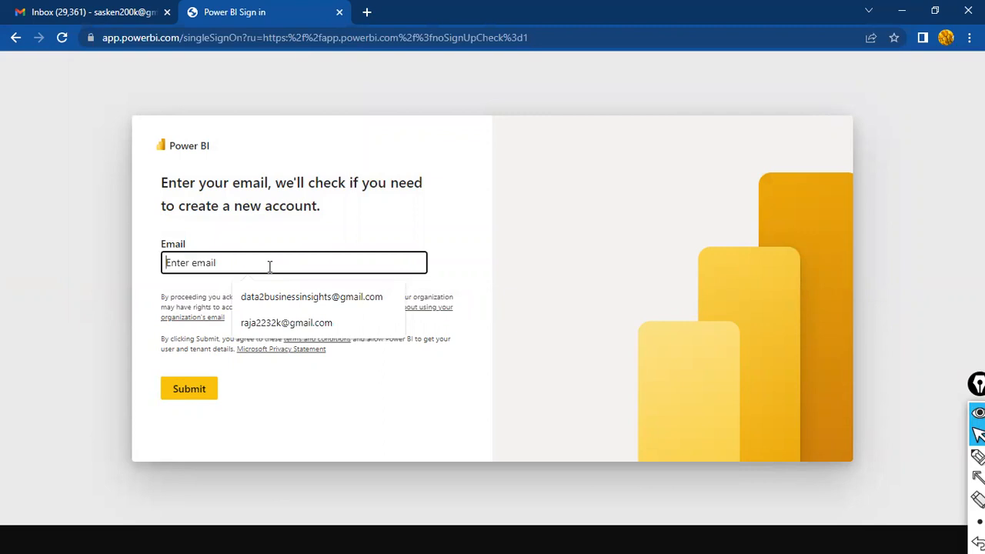
# Step: Enter the work account e-mail on the Power BI sign-in page and submit it
pyautogui.write('raja')
pyautogui.press('BackSpace')
pyautogui.press('BackSpace')
pyautogui.press('BackSpace')
pyautogui.press('BackSpace')
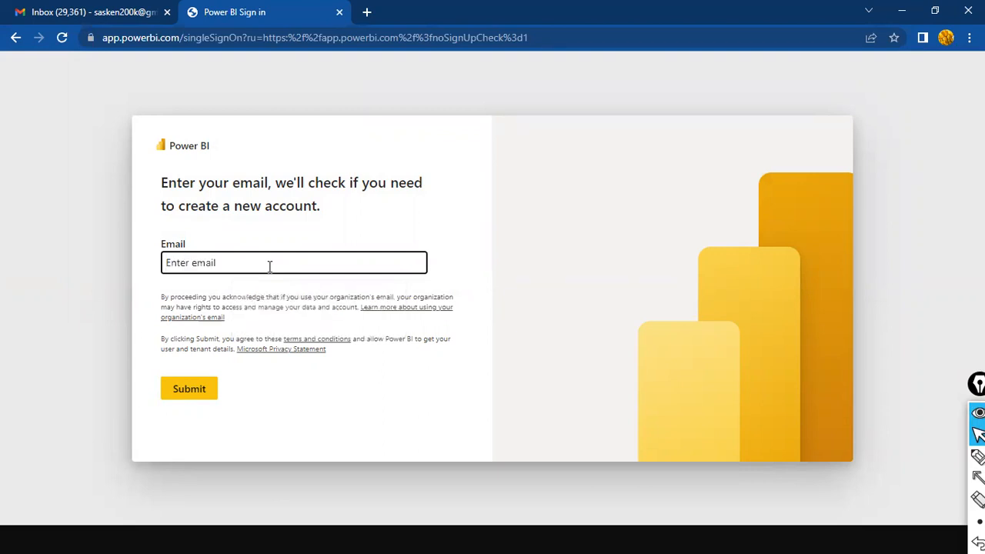
pyautogui.rightClick(269, 266)
pyautogui.press('Escape')
pyautogui.write('on.in')
pyautogui.click(195, 394)
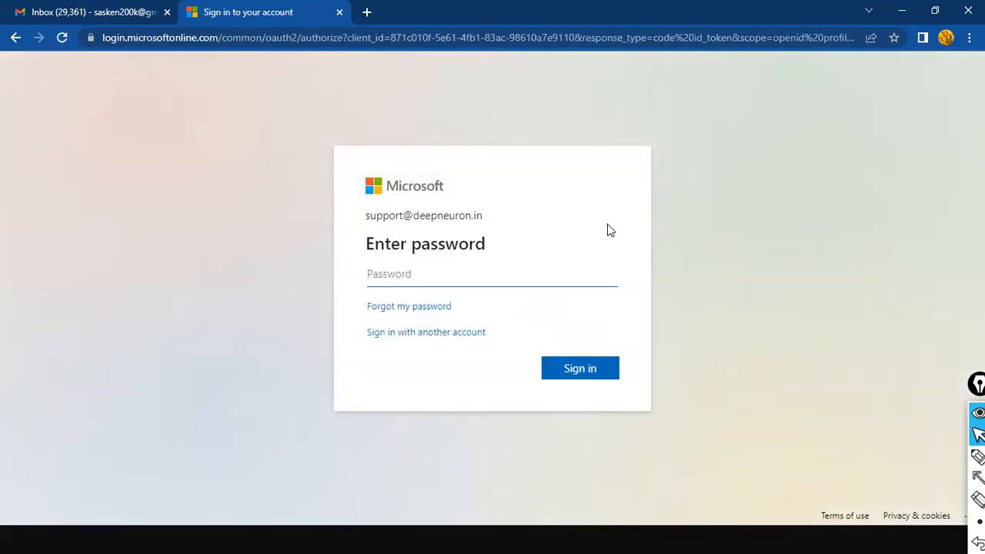
# Step: Sign in with the account password, then start filling the current password on Update your password
pyautogui.write('•••••••••')
pyautogui.click(589, 373)
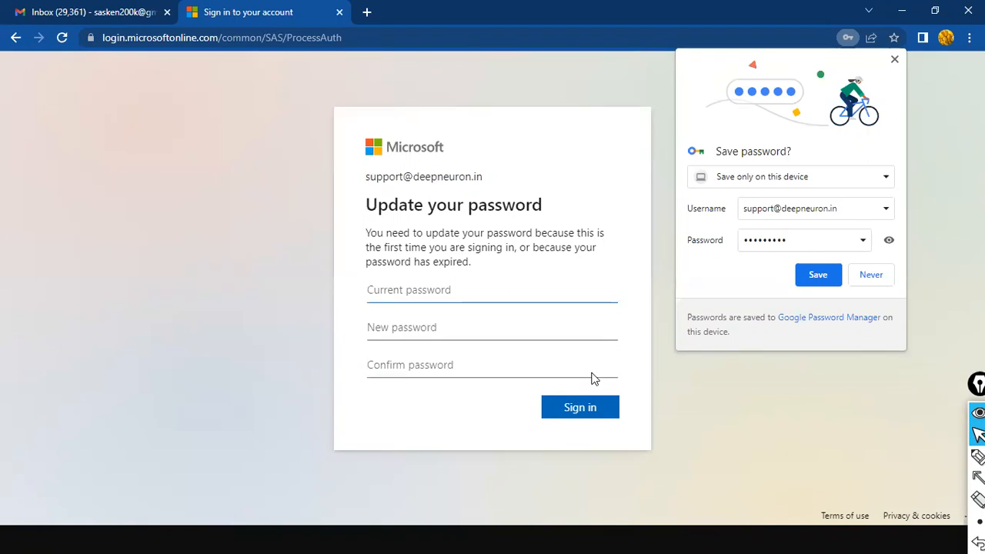
pyautogui.click(406, 290)
pyautogui.write('•••••••••')
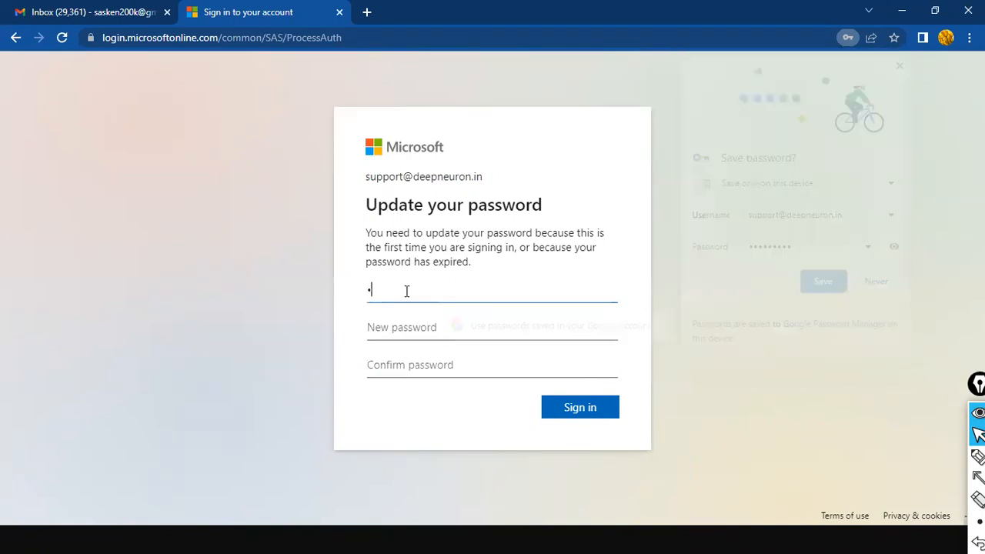
pyautogui.press('Tab')
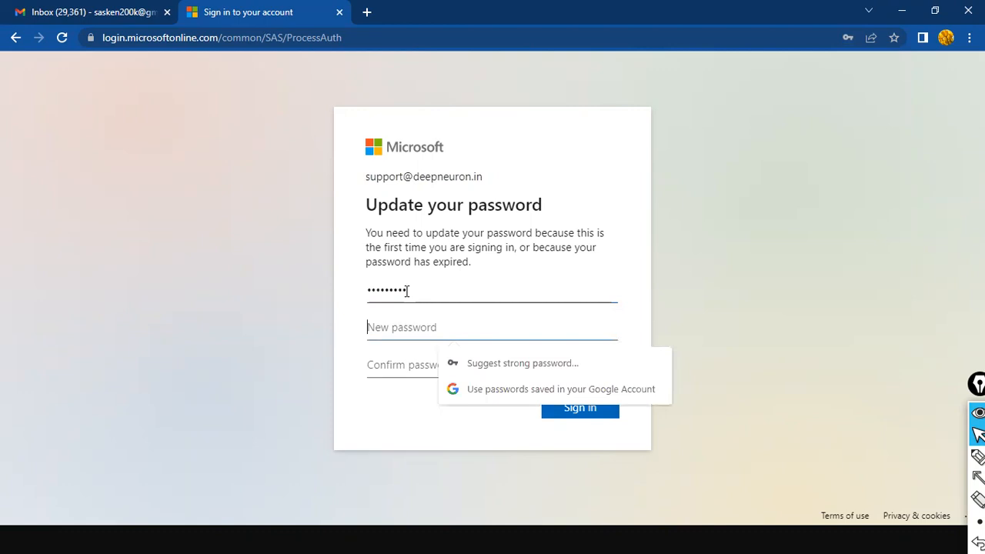
pyautogui.write('••••••••')
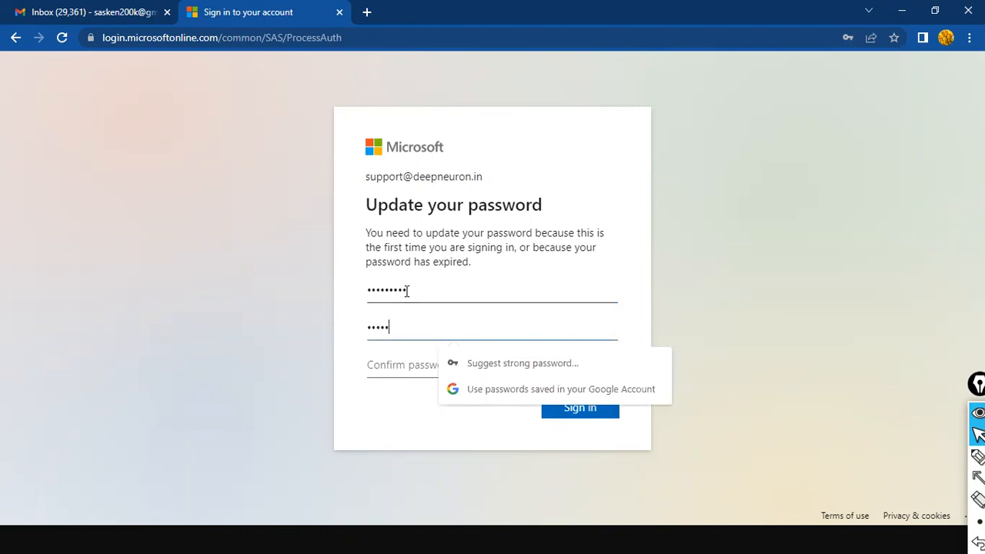
pyautogui.write('••')
pyautogui.press('Tab')
pyautogui.write('••••••••••')
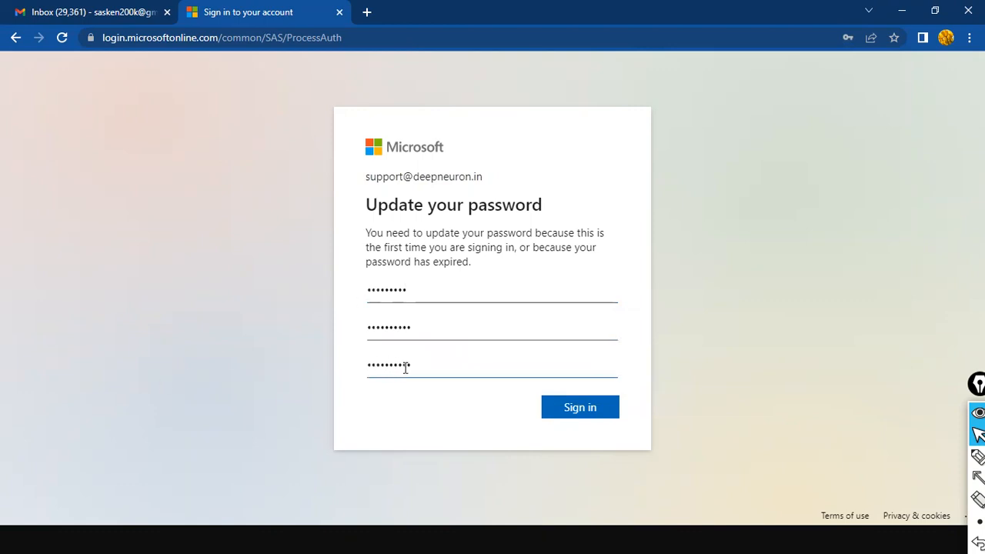
pyautogui.click(574, 409)
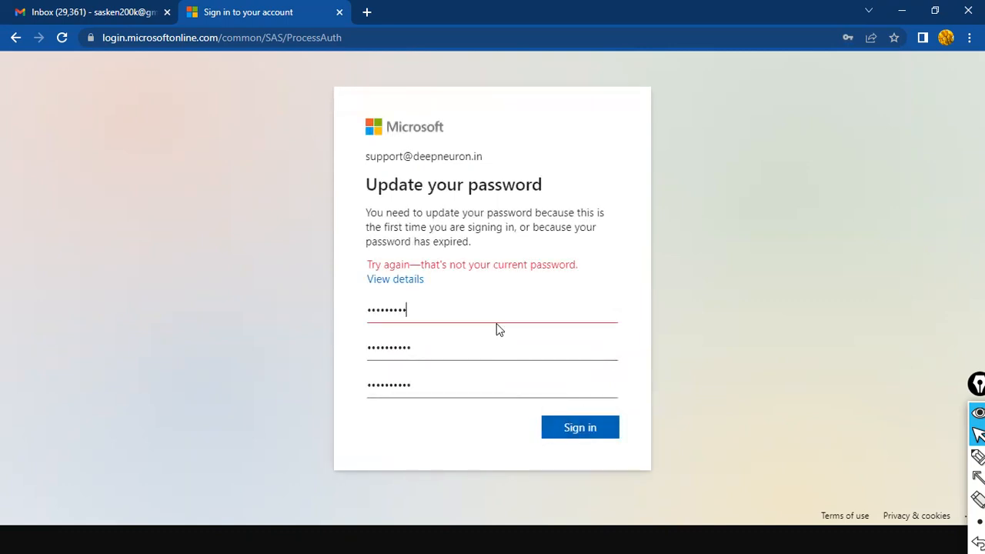
pyautogui.moveTo(449, 310); pyautogui.dragTo(213, 273)
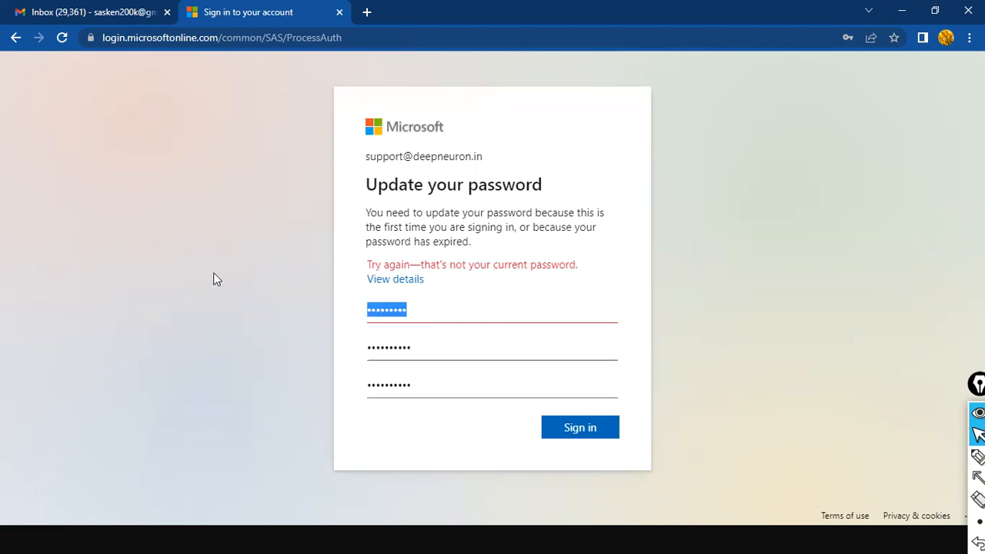
pyautogui.click(8, 40)
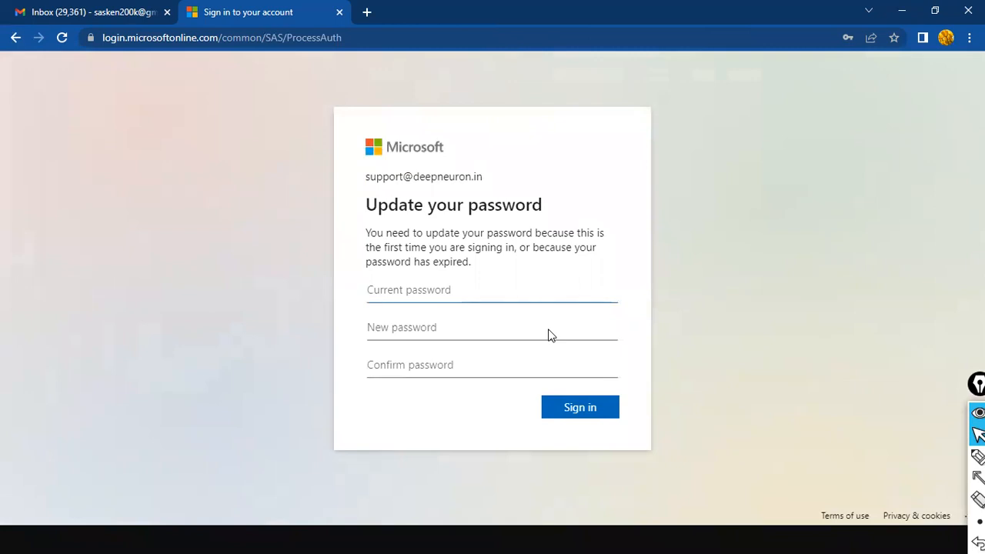
# Step: Refill the current, new and confirm password boxes and resubmit the password update
pyautogui.write('••••••••')
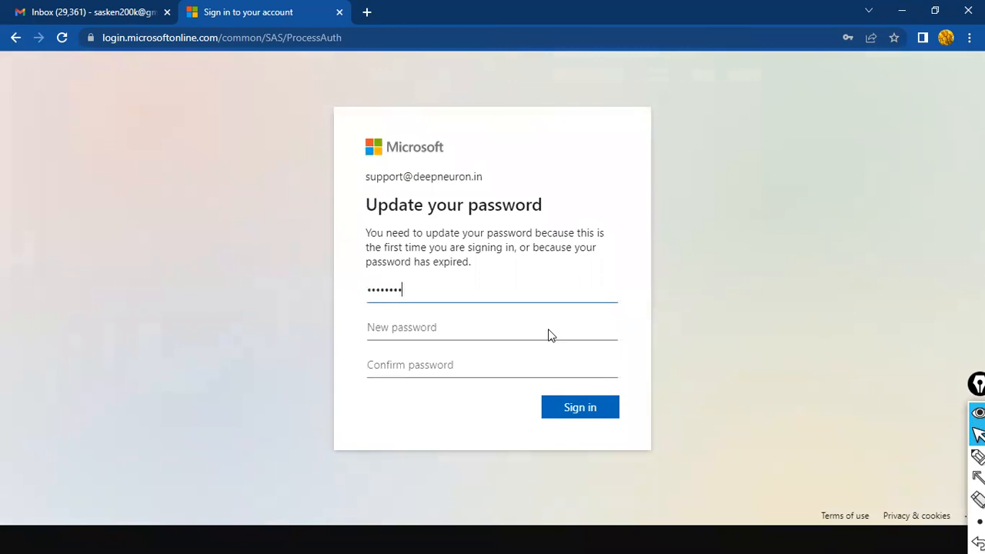
pyautogui.write('•')
pyautogui.click(549, 335)
pyautogui.write('•••••')
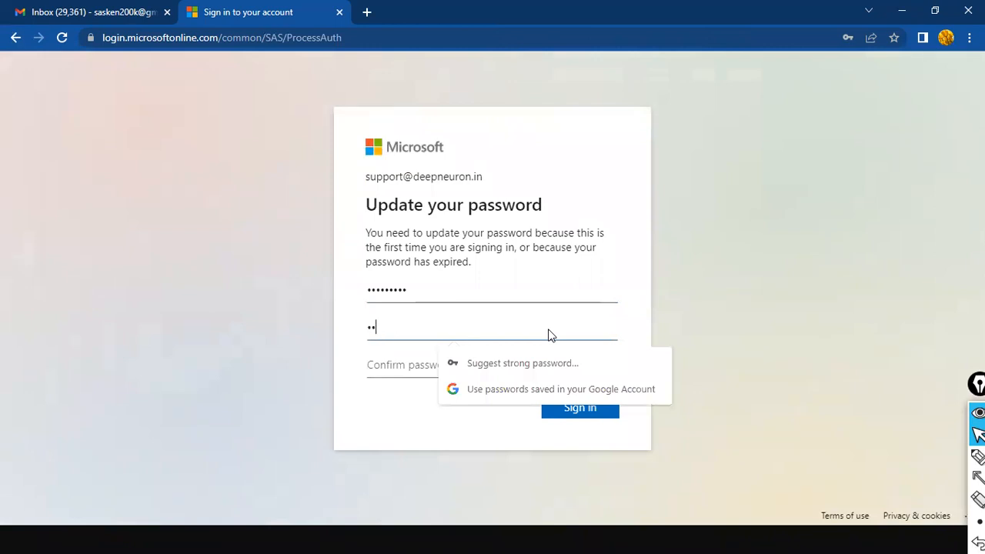
pyautogui.write('•••••')
pyautogui.press('Tab')
pyautogui.write('••••••••••')
pyautogui.click(568, 408)
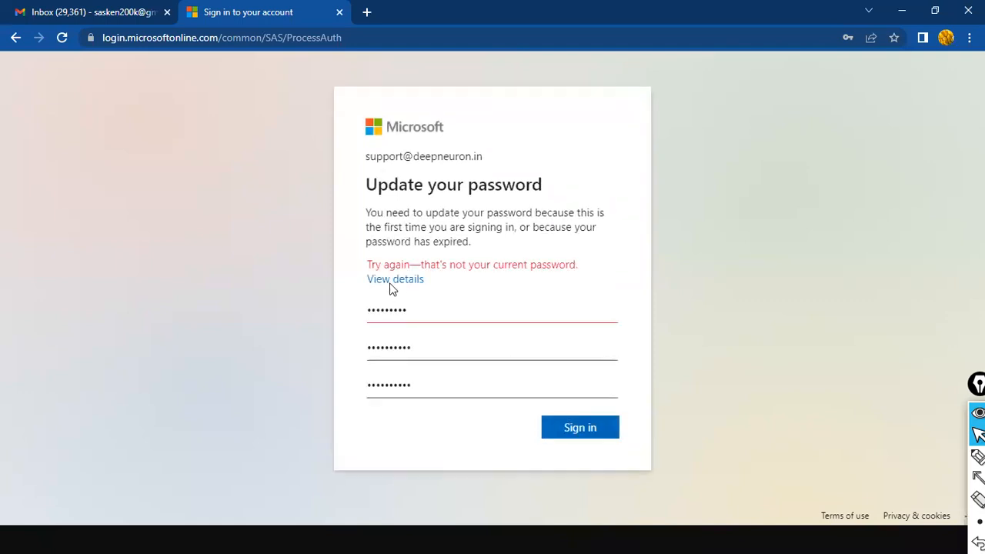
# Step: Review the error's troubleshooting details, then go back to the Authenticator approval page
pyautogui.click(378, 279)
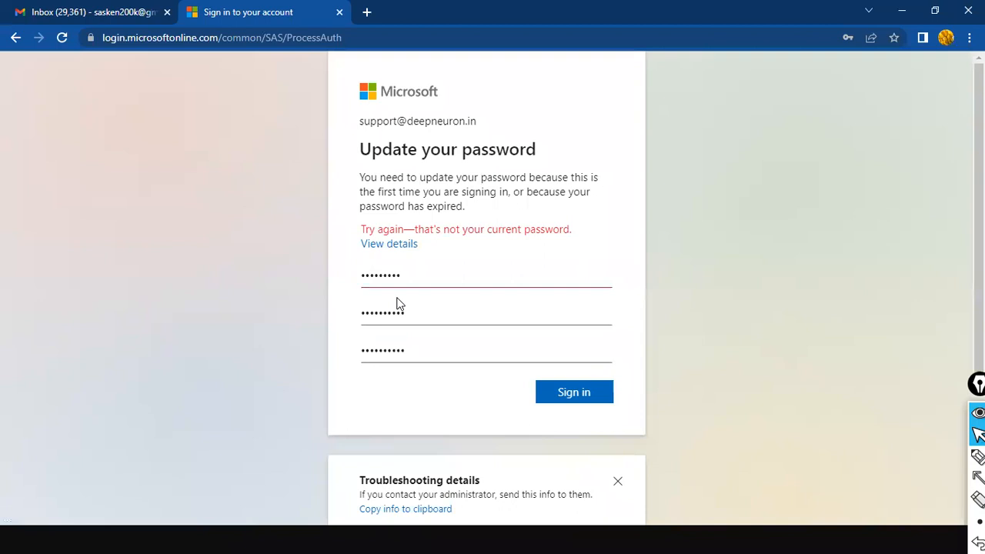
pyautogui.scroll(-2, 473, 334)
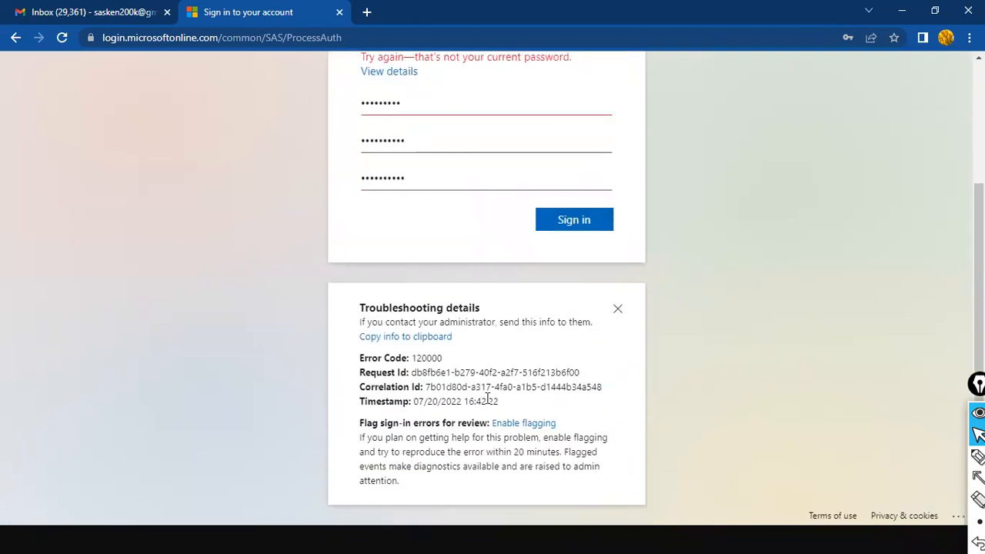
pyautogui.scroll(2, 487, 398)
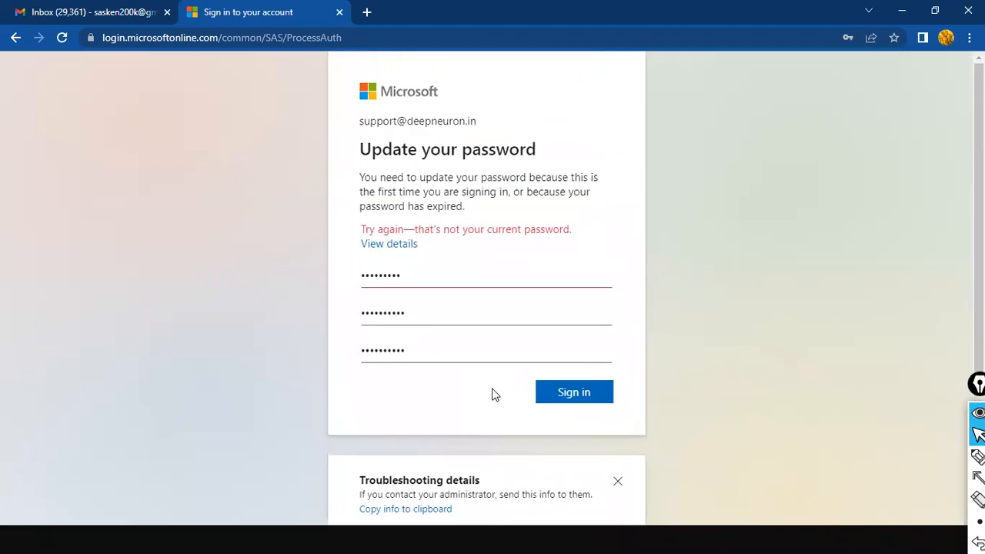
pyautogui.click(14, 39)
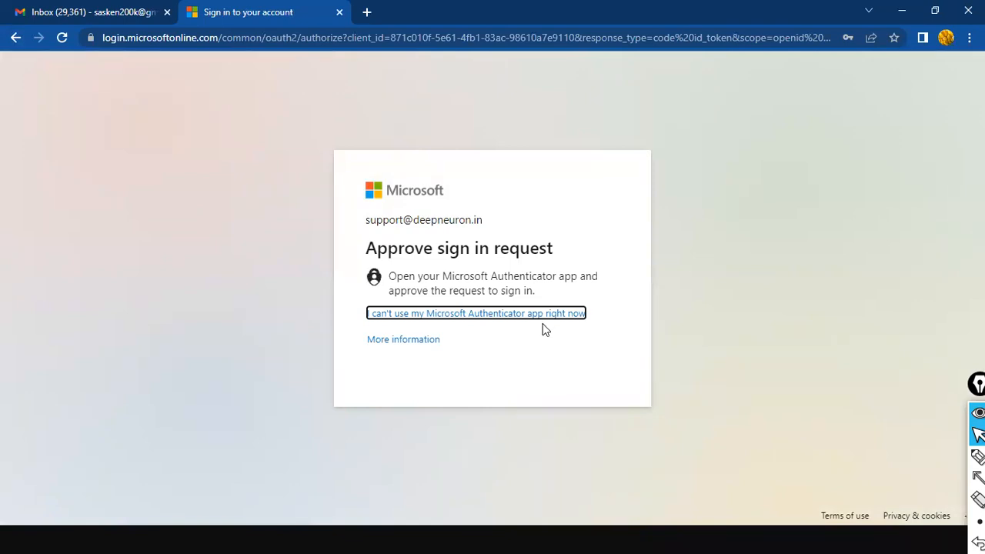
# Step: Move past the Approve sign in request page to the empty Update your password form
pyautogui.click(526, 267)
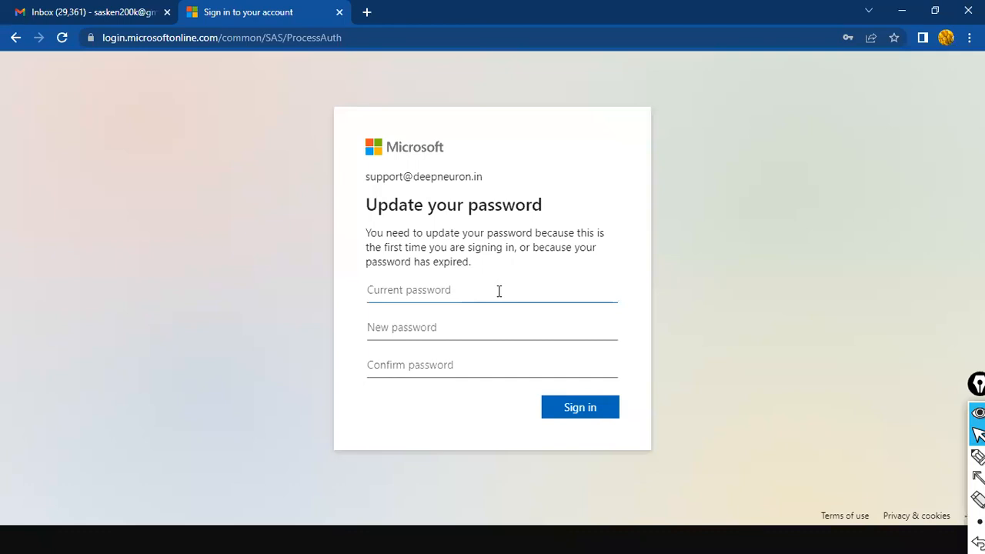
# Step: Fill in the current, new and confirm passwords and submit the update
pyautogui.click(498, 291)
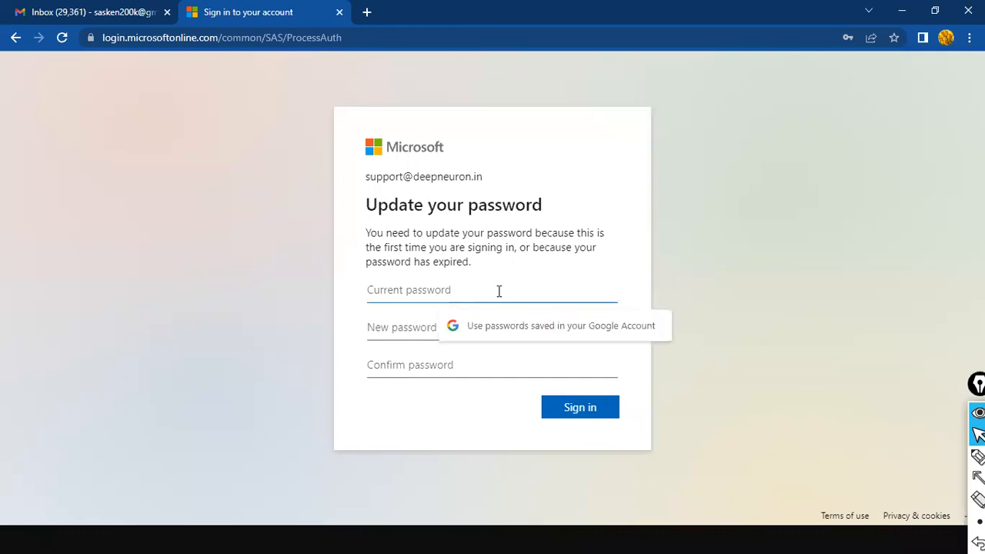
pyautogui.write('**********')
pyautogui.press('Tab')
pyautogui.write('*********')
pyautogui.press('Tab')
pyautogui.write('*********')
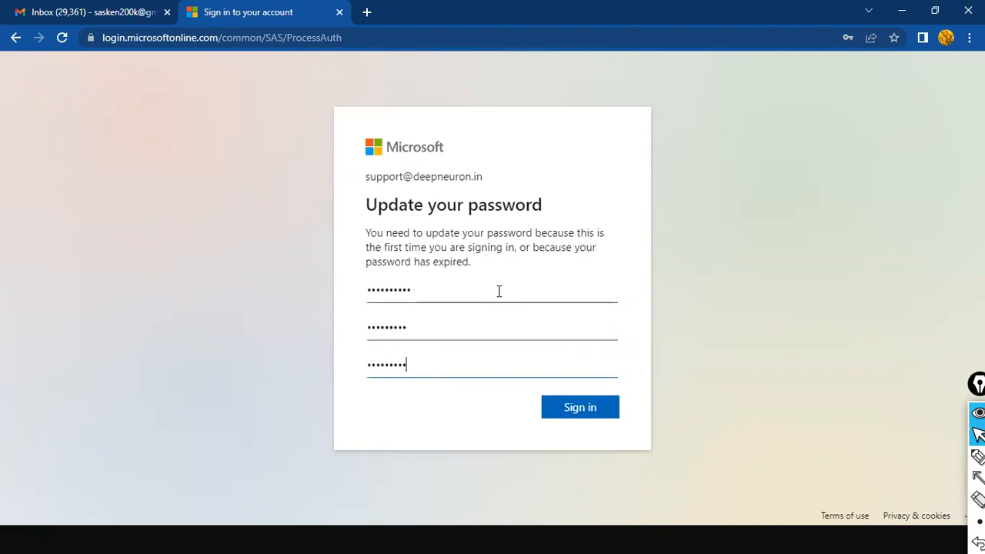
pyautogui.click(604, 404)
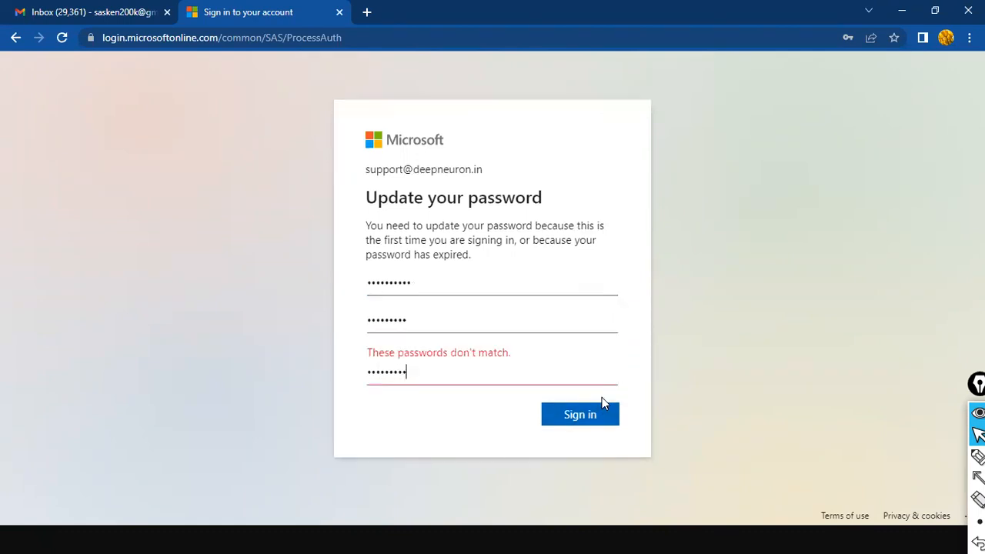
# Step: Retype the new password, reselect the confirmation entry and resubmit the update
pyautogui.click(464, 326)
pyautogui.hotkey('ctrl', 'a')
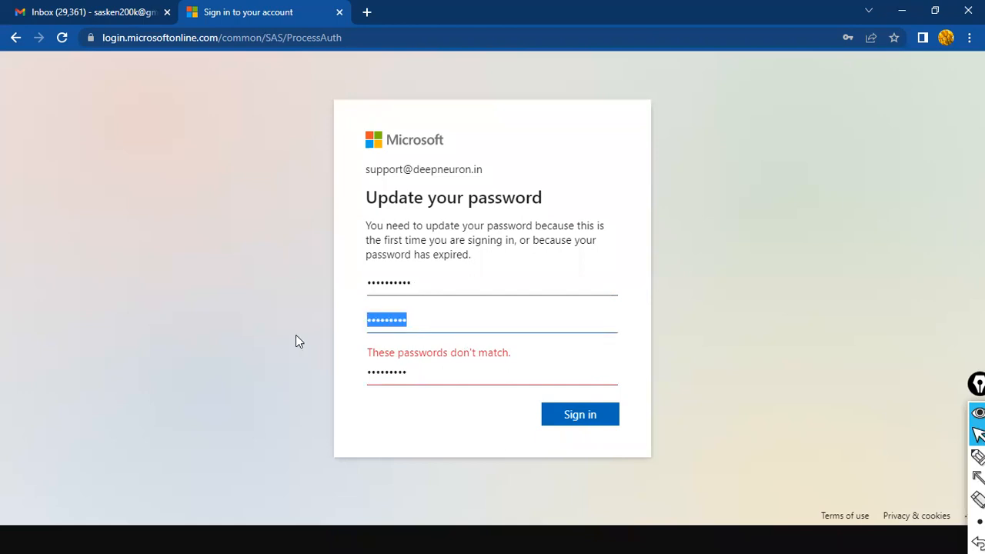
pyautogui.write('********')
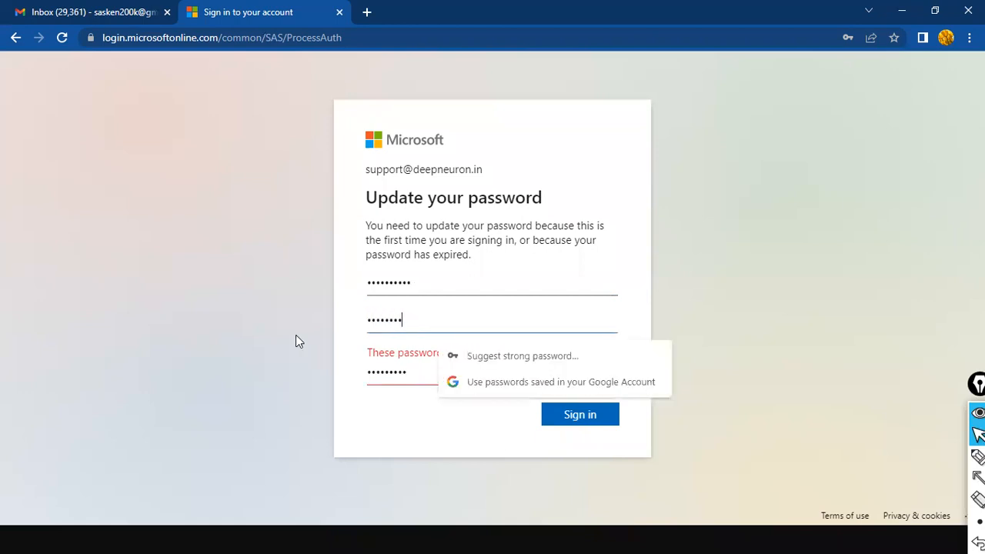
pyautogui.write('*')
pyautogui.press('Tab')
pyautogui.hotkey('ctrl', 'a')
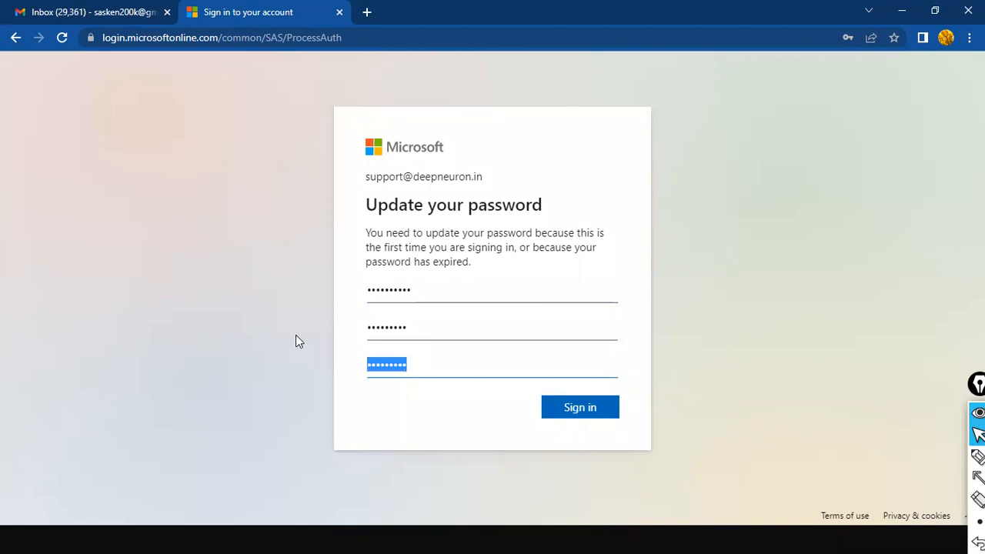
pyautogui.write('*********')
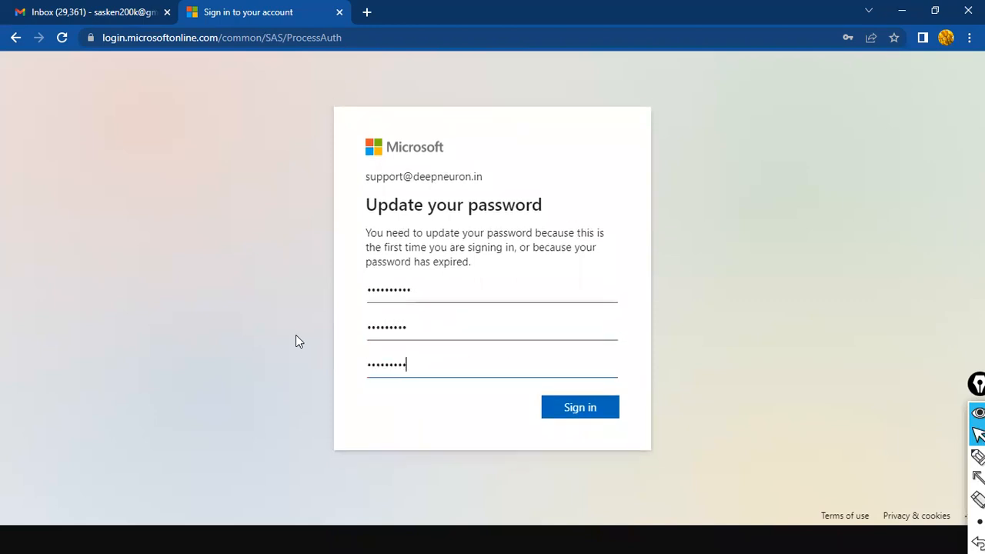
pyautogui.click(584, 413)
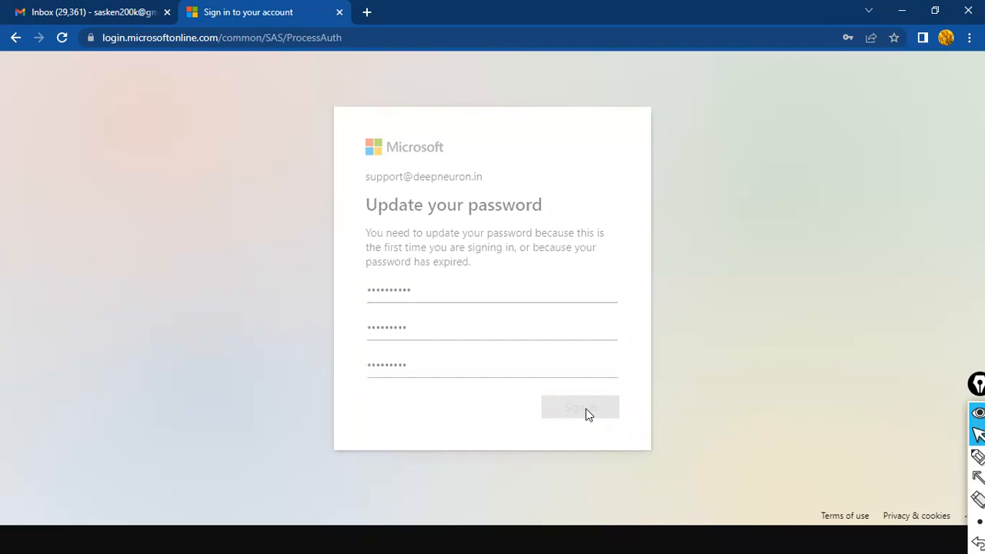
# Step: Select the current password and check the error's troubleshooting details
pyautogui.click(424, 310)
pyautogui.moveTo(424, 310); pyautogui.dragTo(351, 308)
pyautogui.click(401, 282)
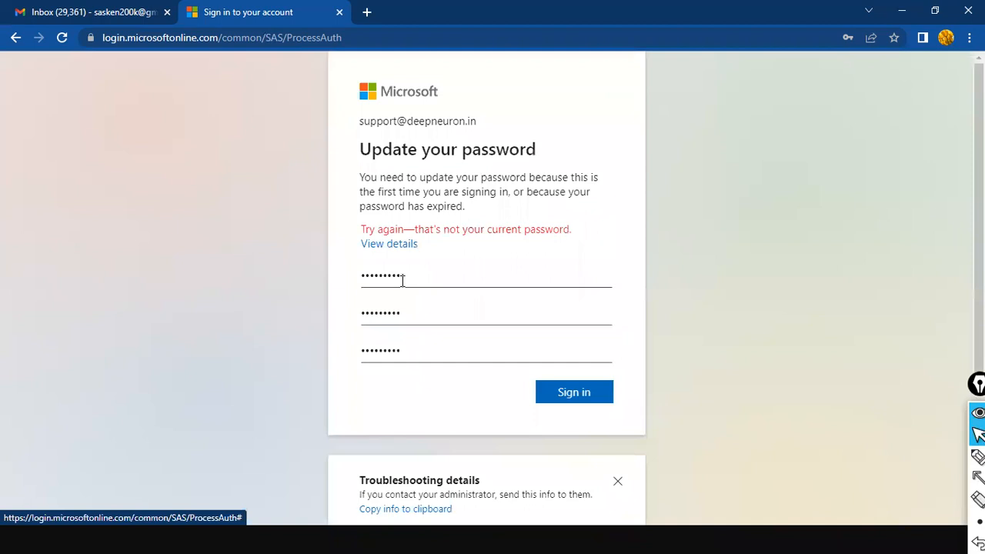
pyautogui.scroll(-3, 464, 347)
pyautogui.scroll(3, 464, 350)
# Step: Retype the current, new and confirm passwords and submit the update again
pyautogui.moveTo(454, 284); pyautogui.dragTo(290, 266)
pyautogui.write('••••••')
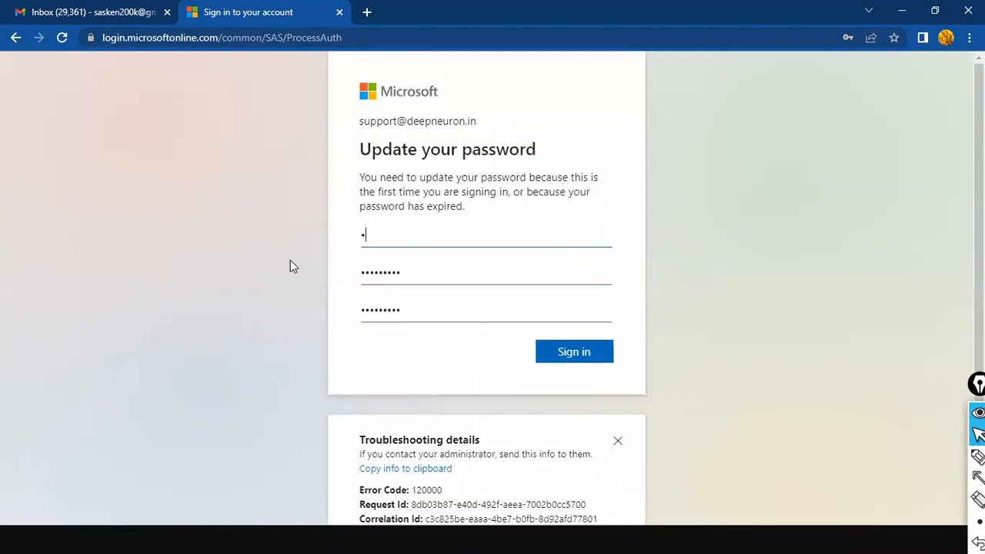
pyautogui.write('•••')
pyautogui.press('Tab')
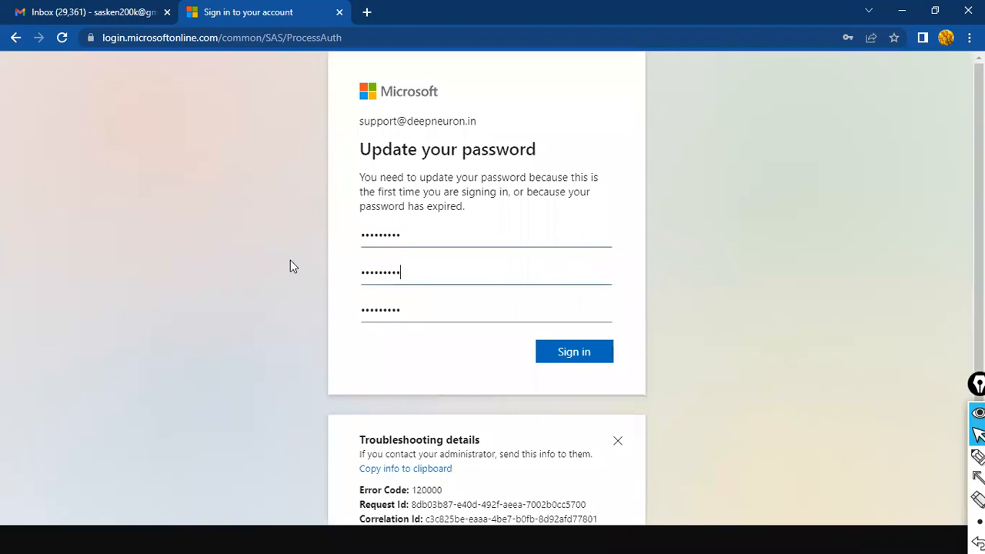
pyautogui.write('•••••')
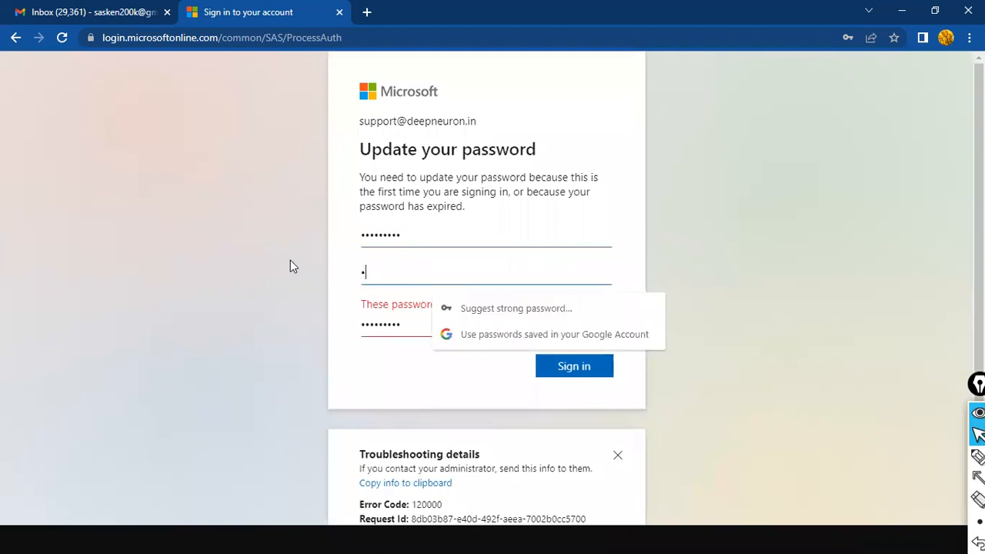
pyautogui.write('•••••')
pyautogui.press('Tab')
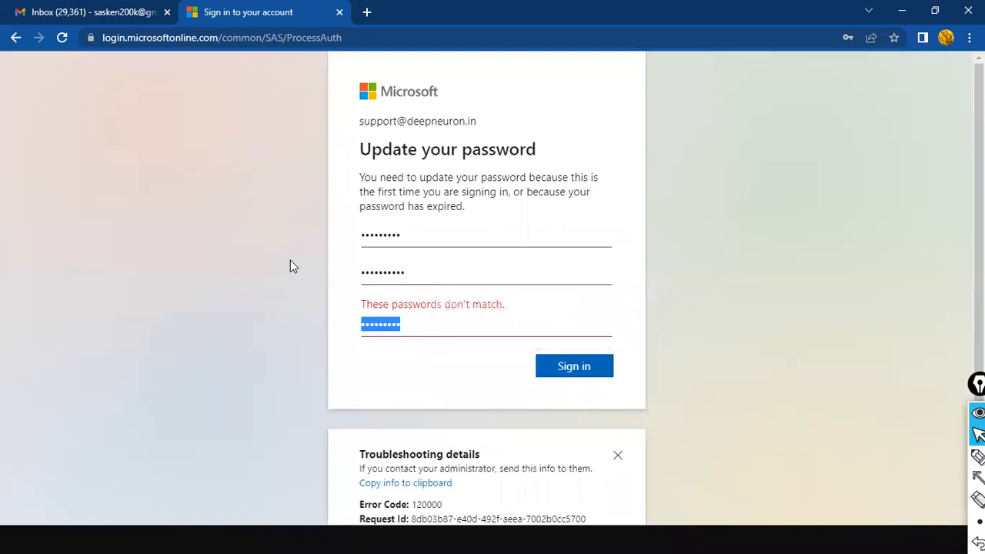
pyautogui.write('•••••••••')
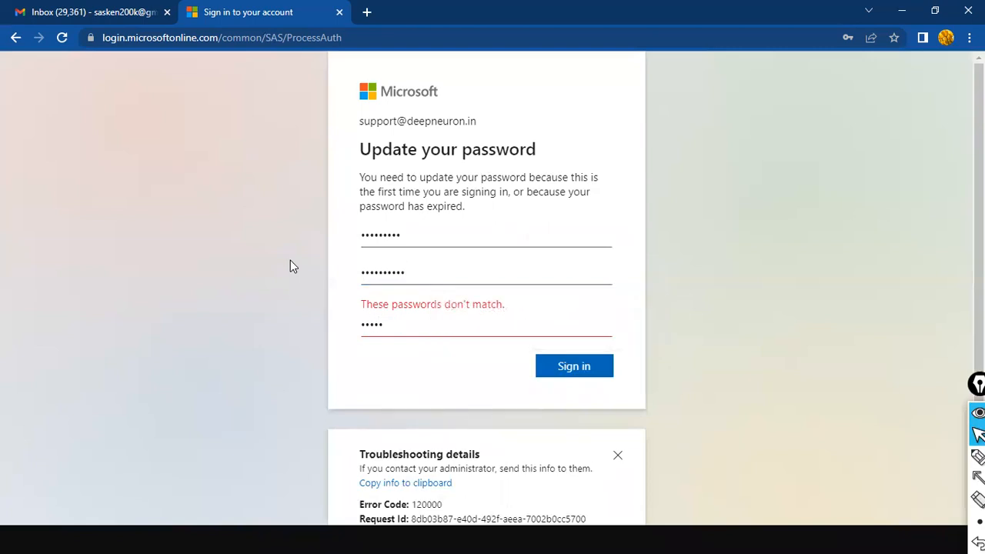
pyautogui.write('•')
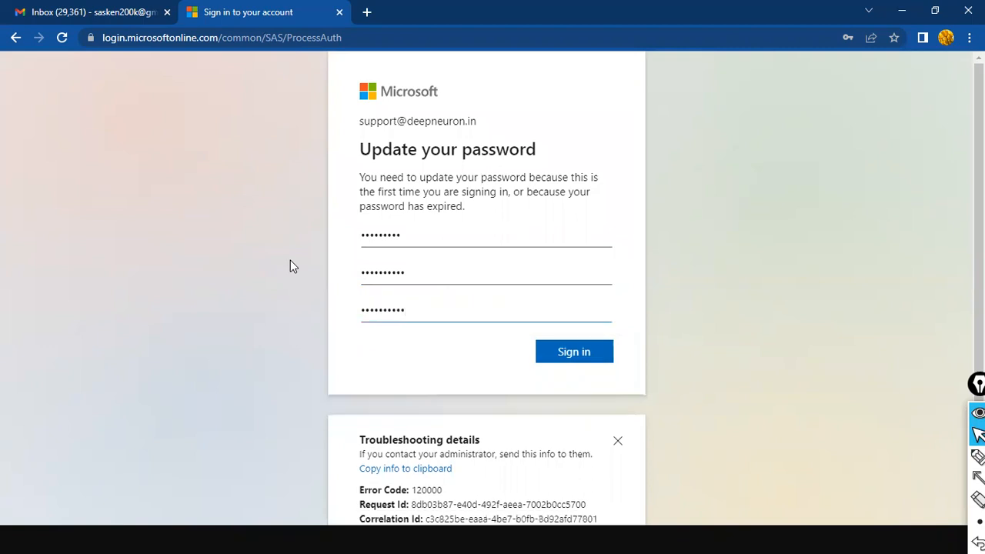
pyautogui.click(606, 359)
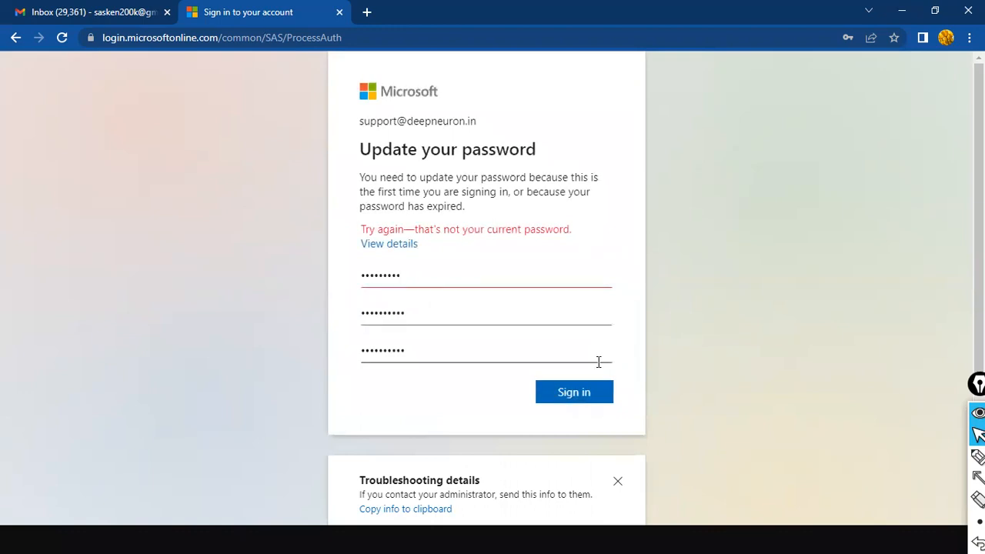
# Step: Read through the 'not your current password' error, then go back a page
pyautogui.scroll(-2, 589, 323)
pyautogui.scroll(-2, 588, 270)
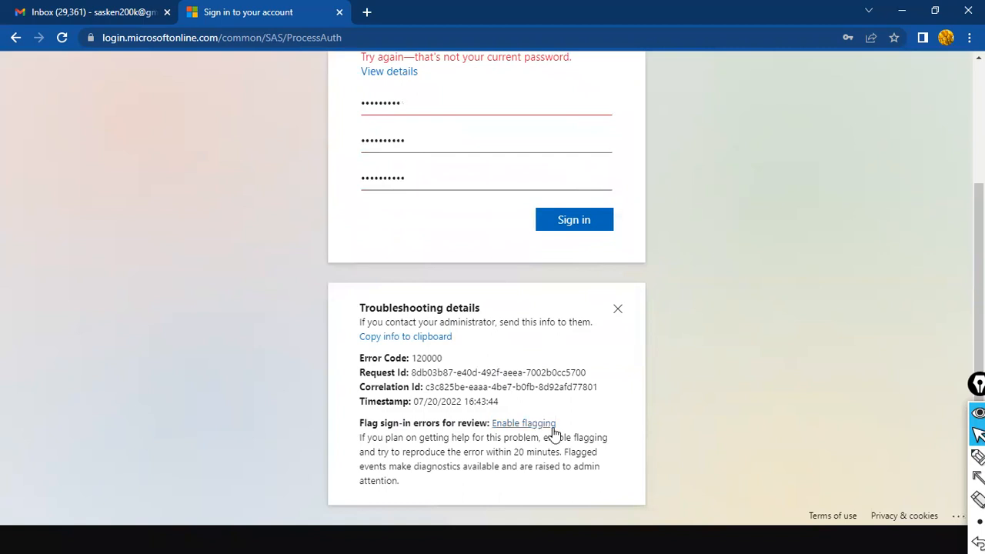
pyautogui.scroll(4, 561, 268)
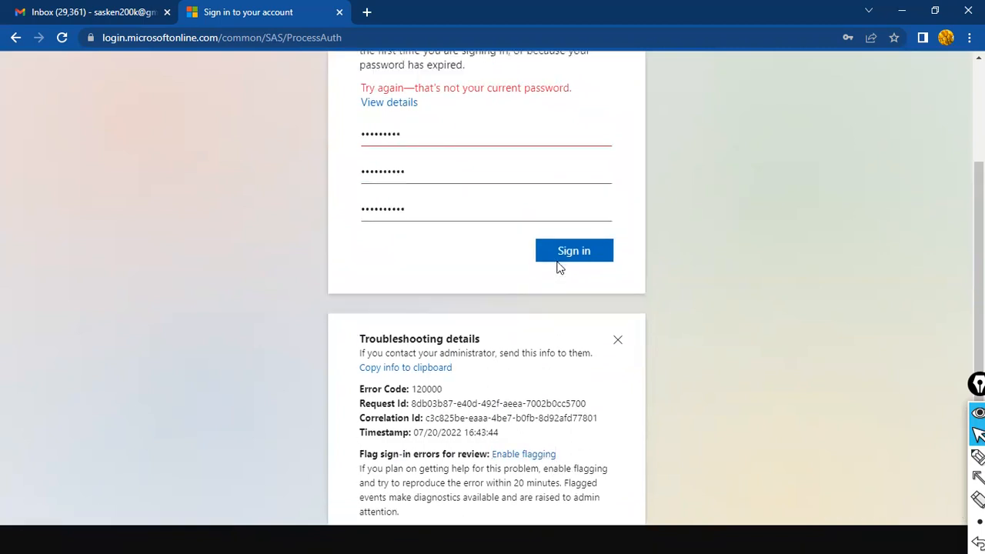
pyautogui.click(14, 40)
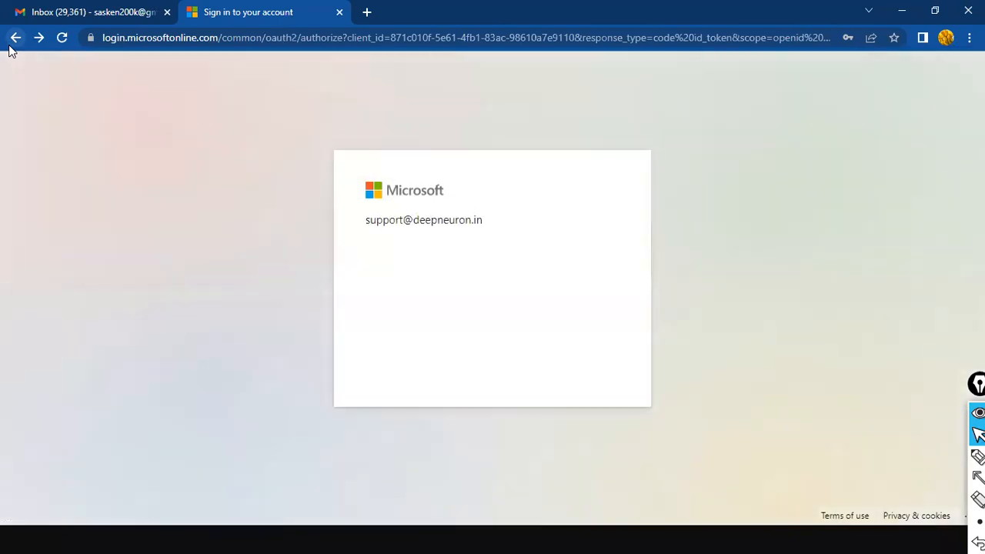
# Step: Return to the verification step, glance at Gmail, and cancel the denied Authenticator request
pyautogui.click(14, 39)
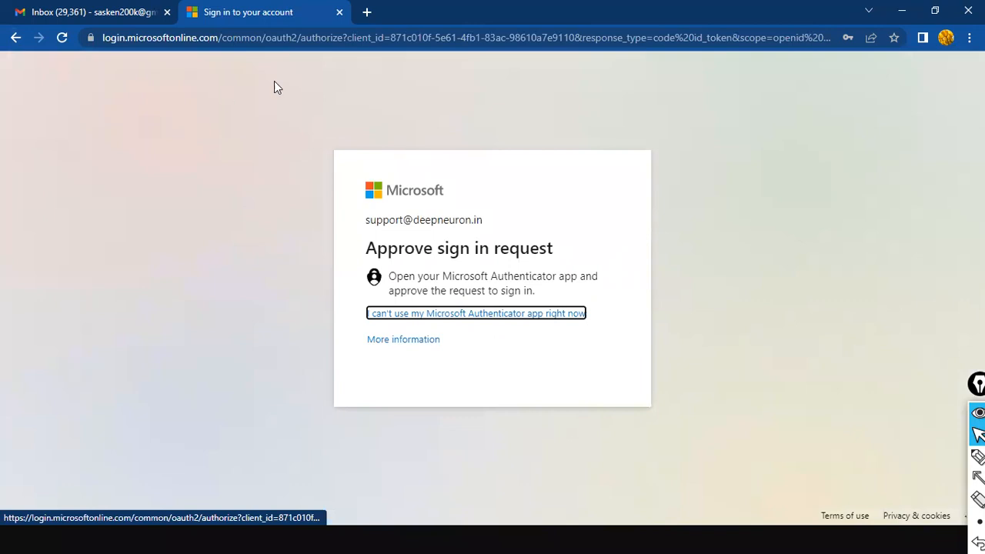
pyautogui.click(127, 11)
pyautogui.click(234, 14)
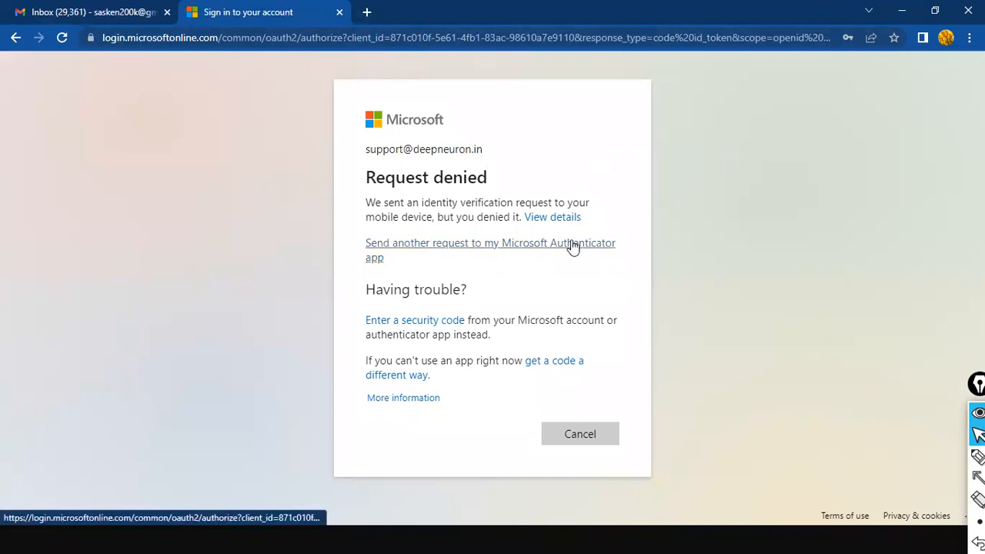
pyautogui.click(578, 442)
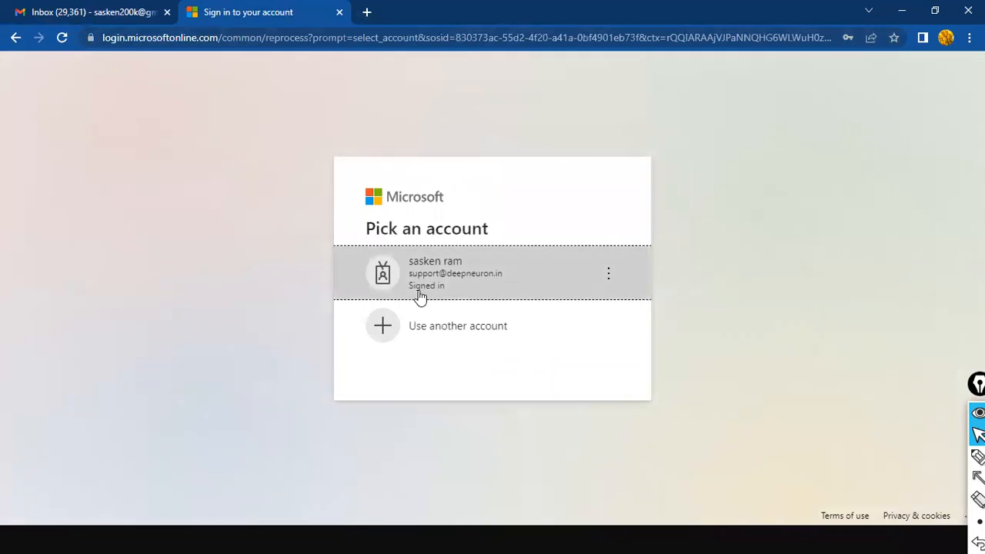
# Step: Retry the work account, cancel the denied requests, then close the sign-in tab and minimize the browser
pyautogui.click(420, 281)
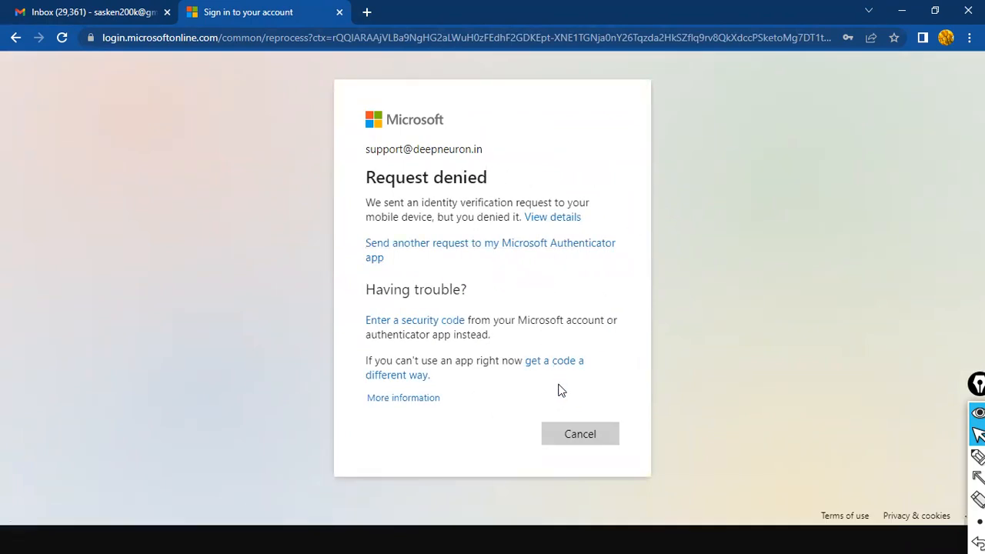
pyautogui.click(573, 433)
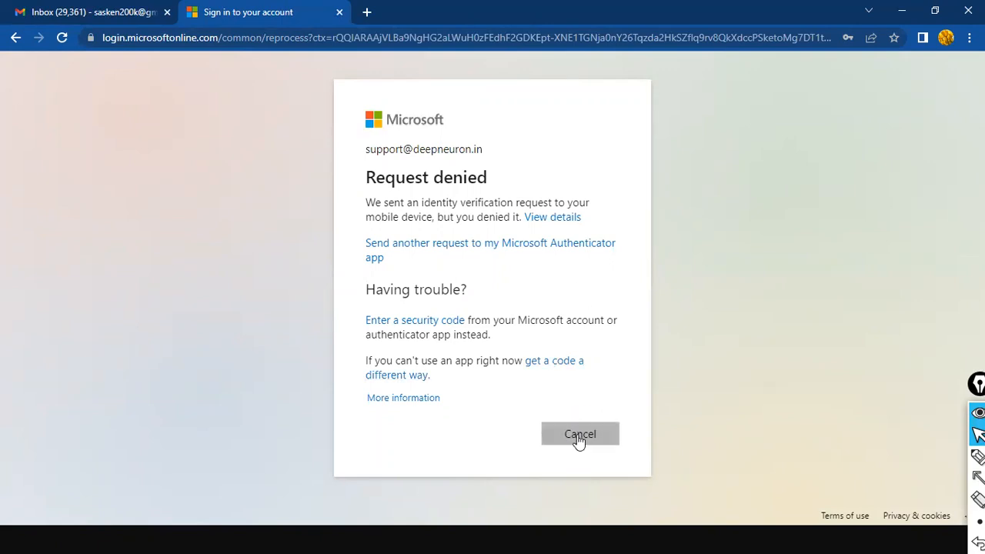
pyautogui.click(579, 435)
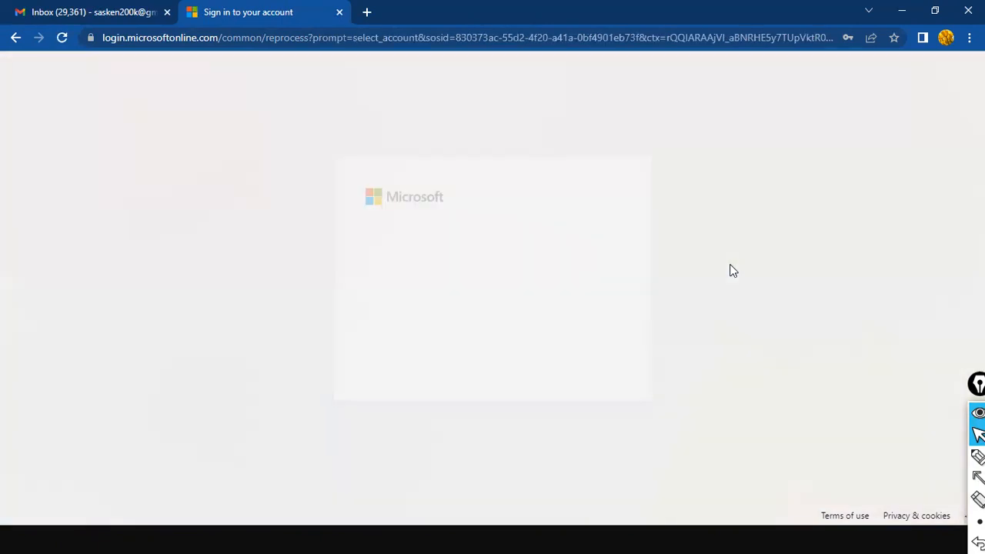
pyautogui.click(460, 268)
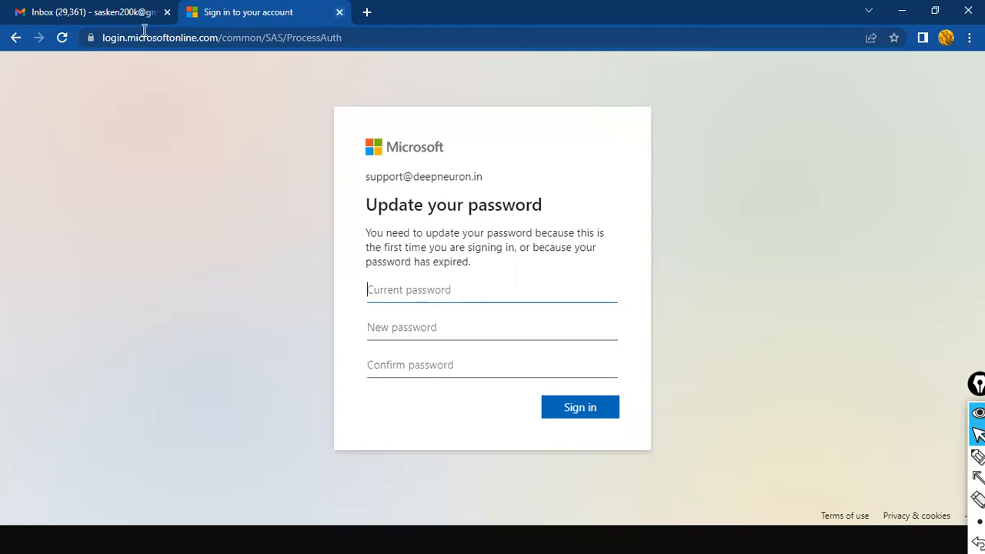
pyautogui.hotkey('ctrl', 'w')
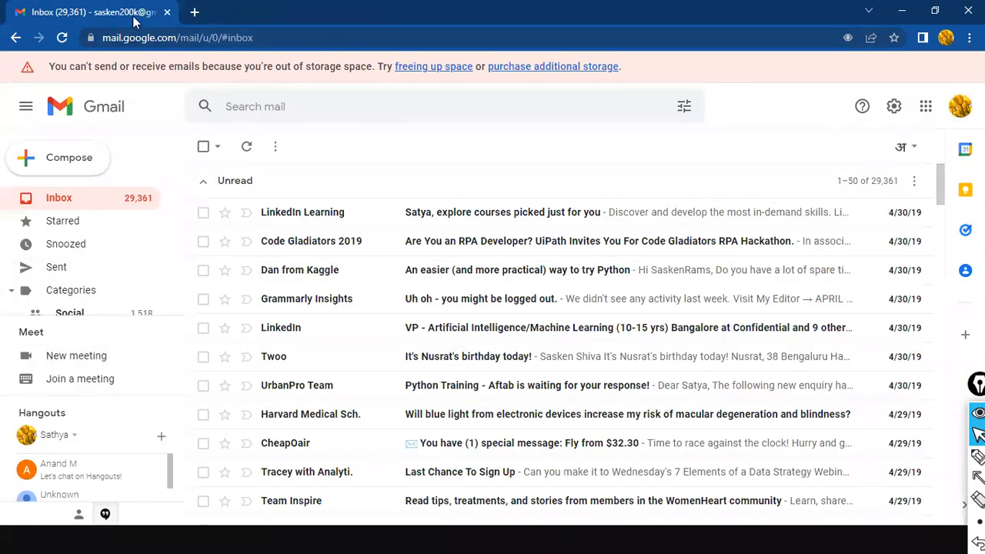
pyautogui.click(902, 11)
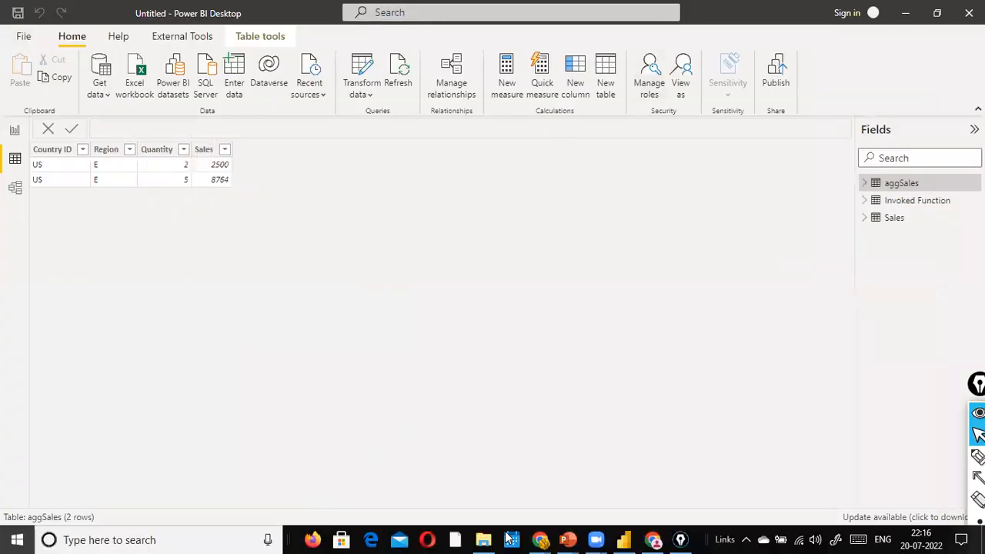
# Step: Bring Chrome back and open YouTube's home page in a new tab through a 'you' search
pyautogui.press('super')
pyautogui.moveTo(539, 539)
pyautogui.click(551, 505)
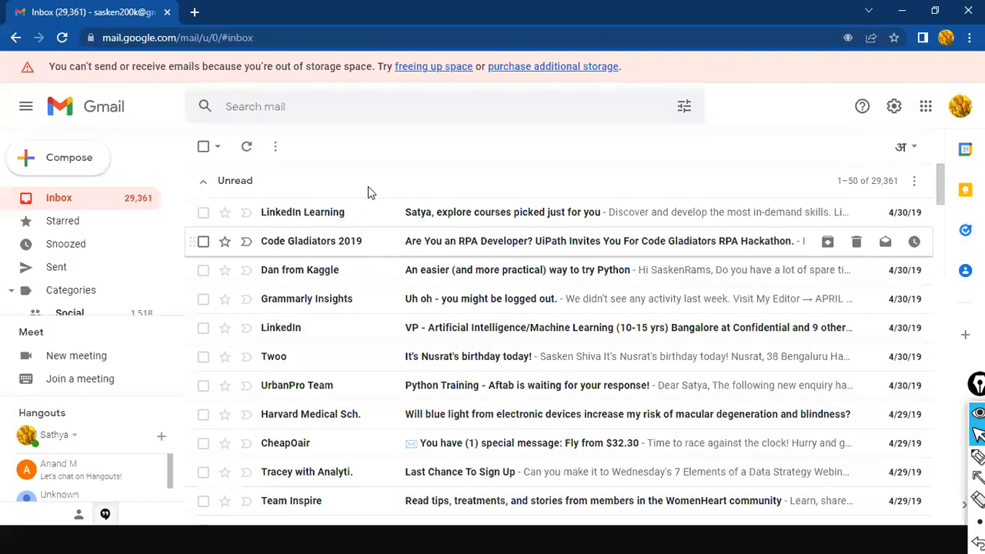
pyautogui.hotkey('ctrl', 't')
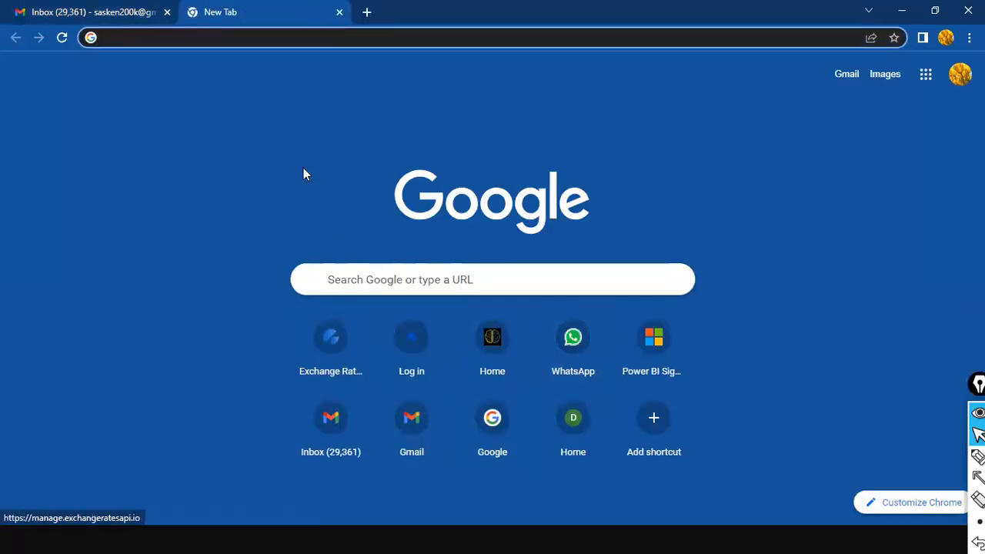
pyautogui.click(251, 38)
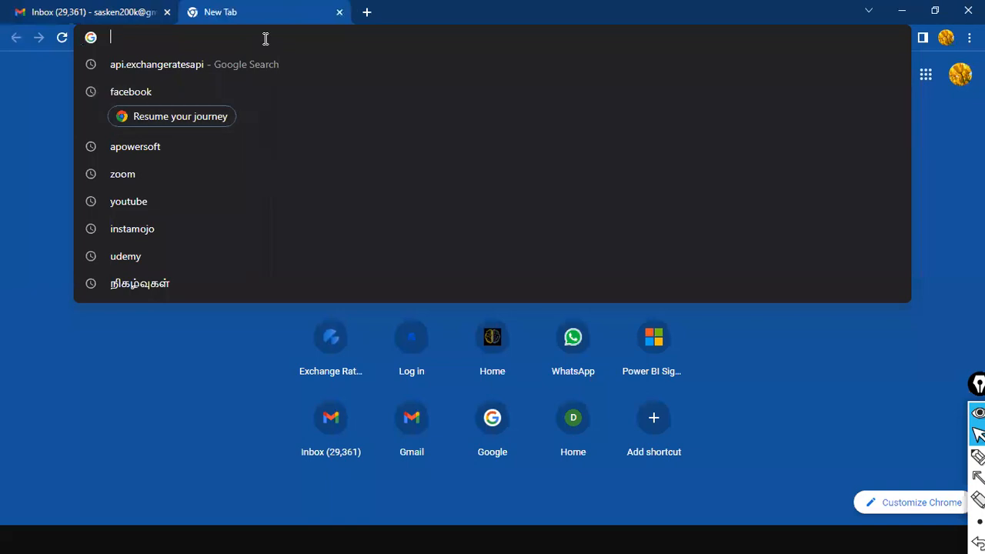
pyautogui.write('you')
pyautogui.press('Return')
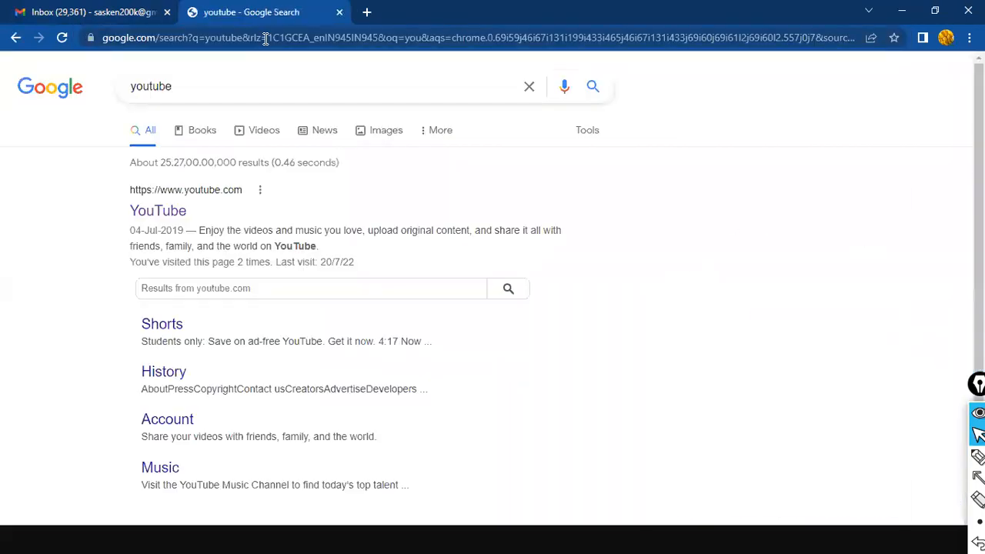
pyautogui.click(165, 215)
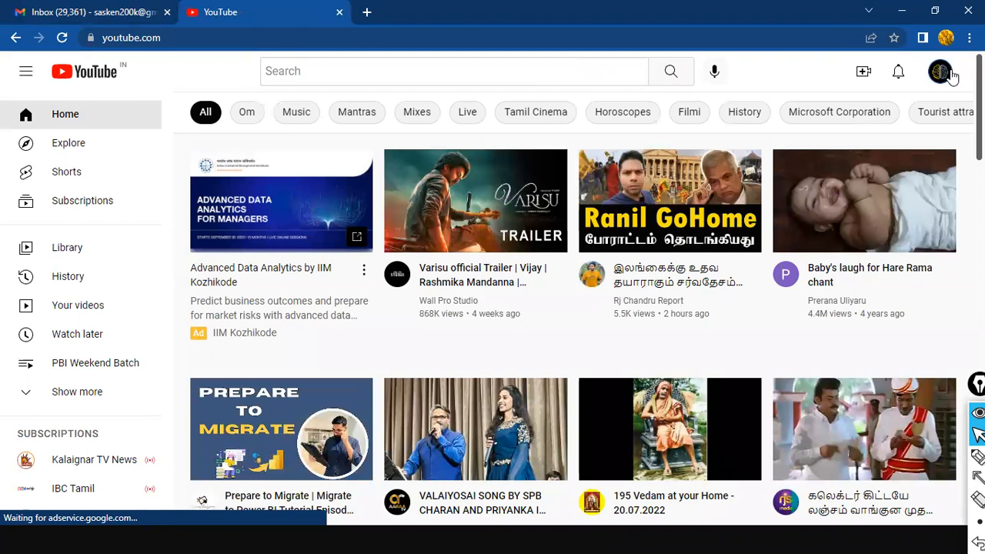
pyautogui.click(922, 124)
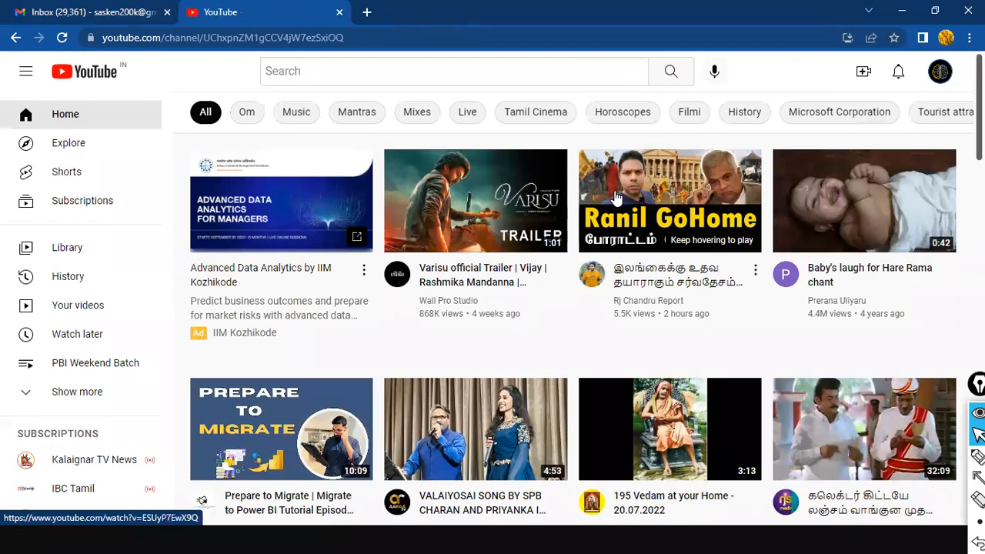
pyautogui.click(428, 313)
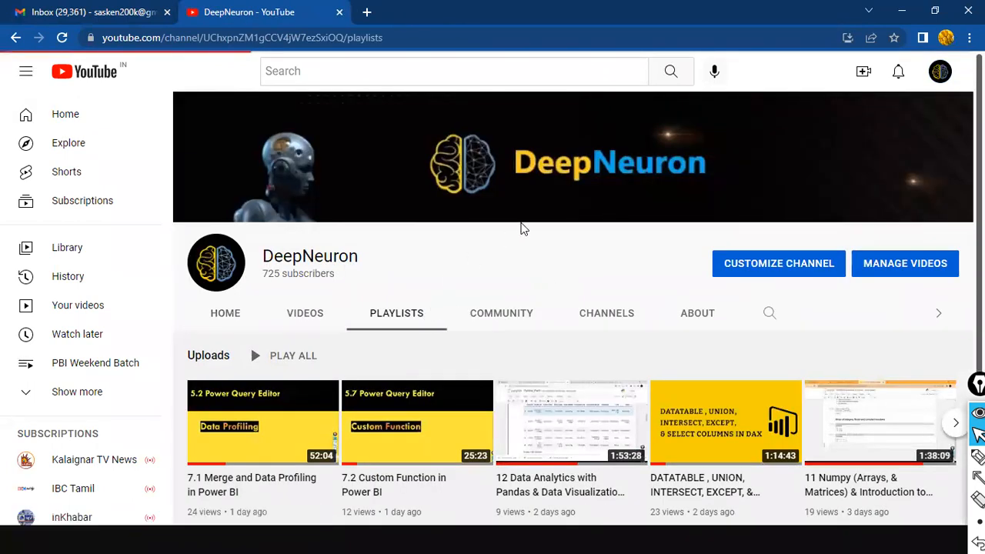
pyautogui.scroll(-5, 584, 323)
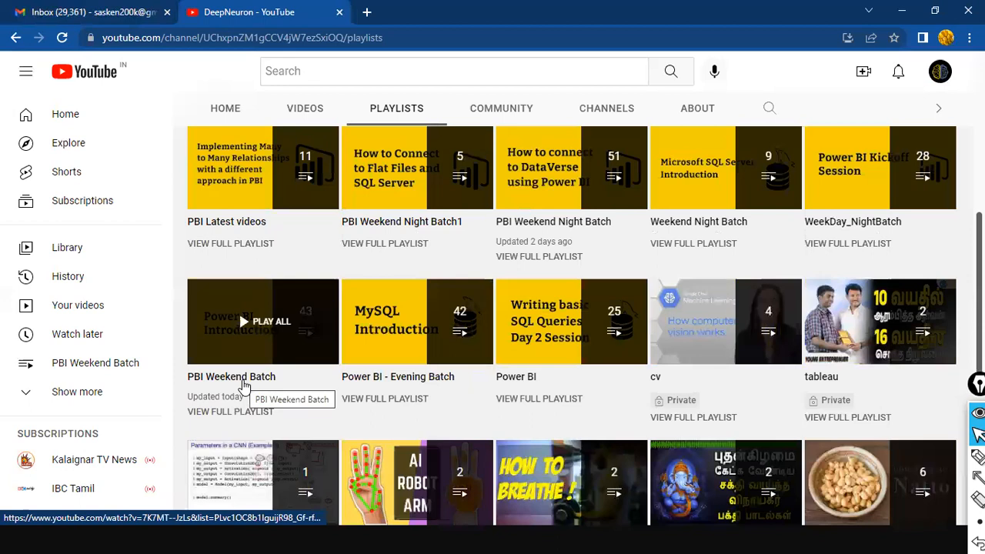
pyautogui.click(243, 385)
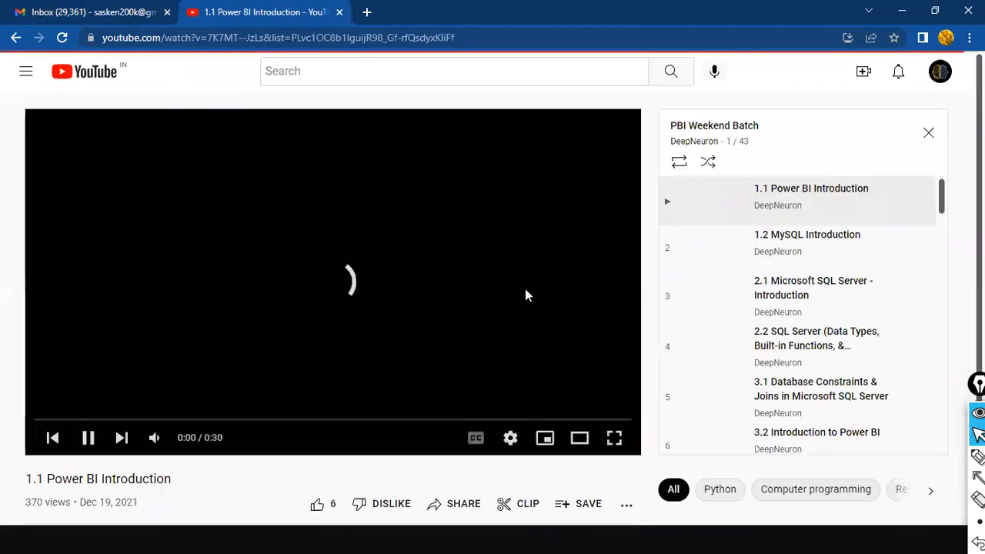
pyautogui.scroll(-12, 884, 283)
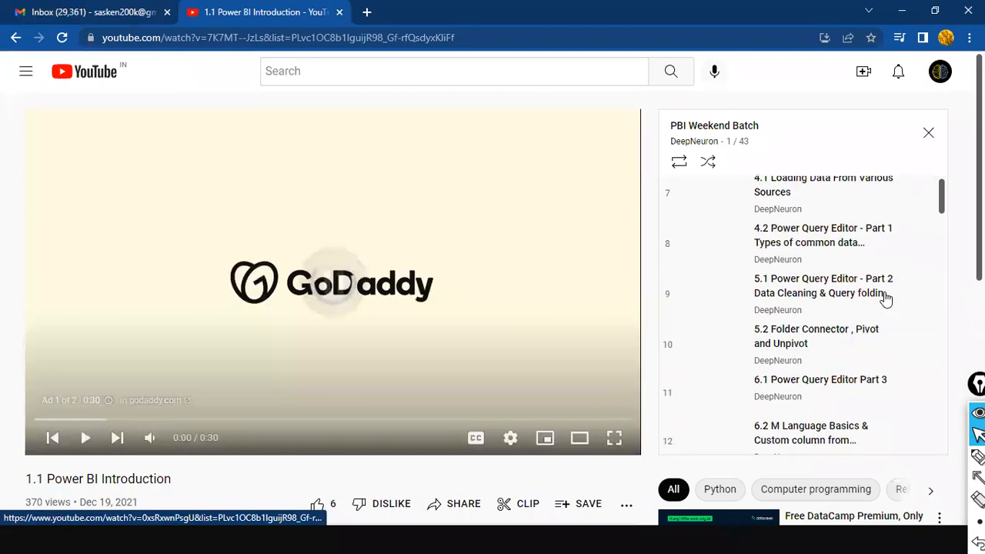
pyautogui.scroll(-10, 892, 331)
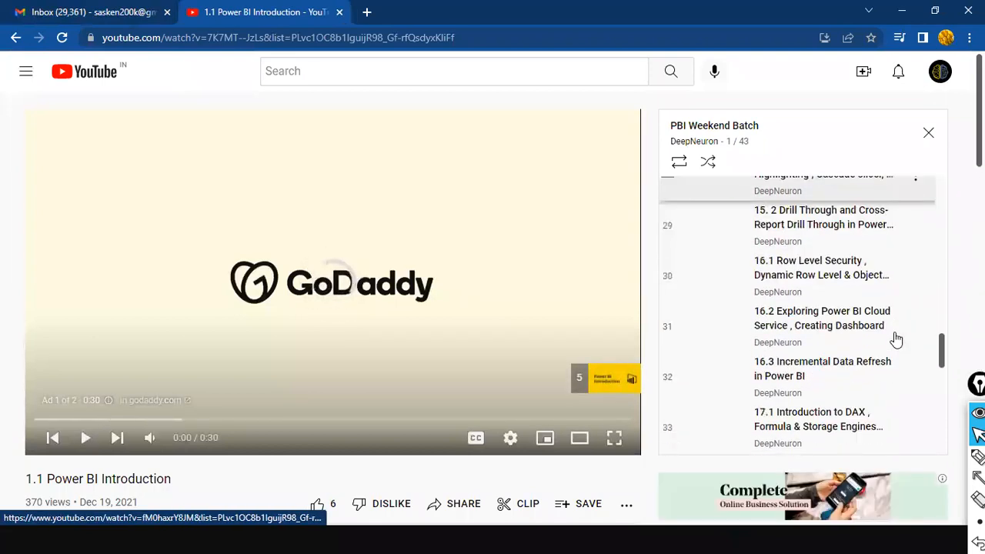
pyautogui.scroll(-3, 891, 321)
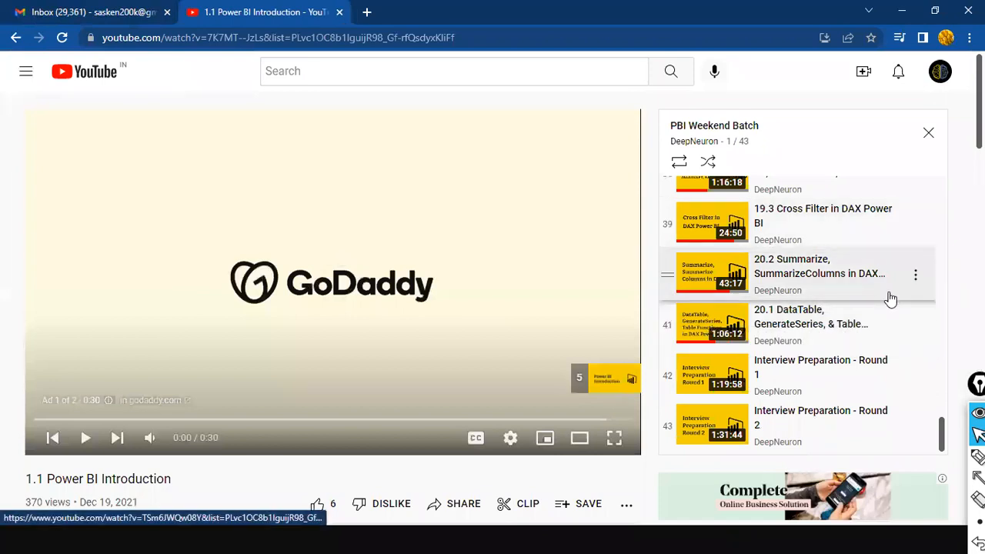
pyautogui.scroll(4, 890, 296)
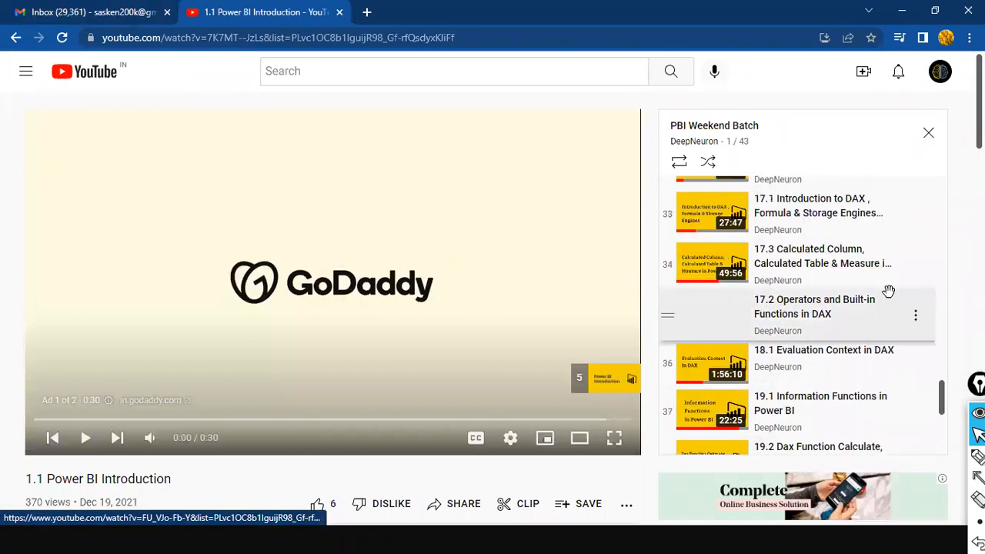
pyautogui.scroll(3, 888, 293)
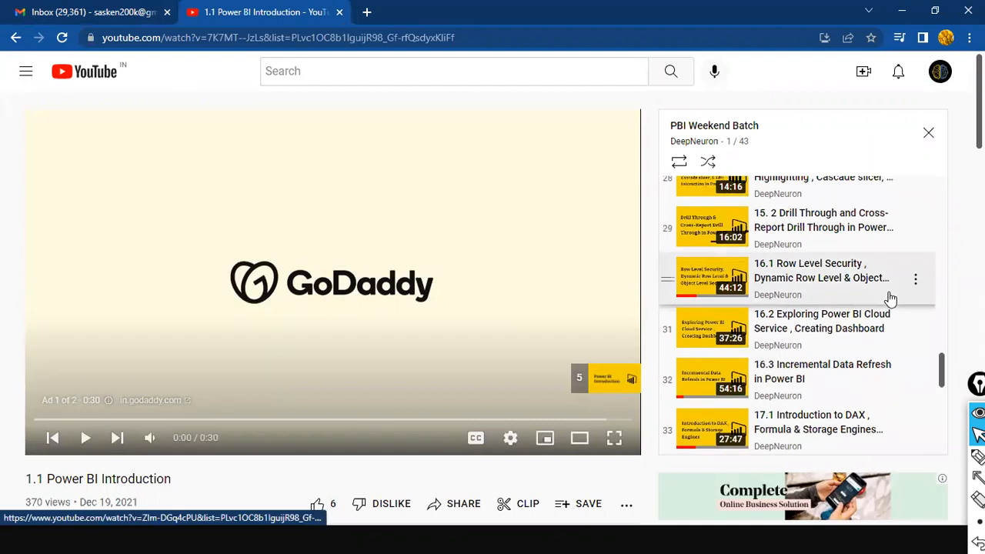
pyautogui.scroll(3, 890, 297)
pyautogui.scroll(2, 890, 299)
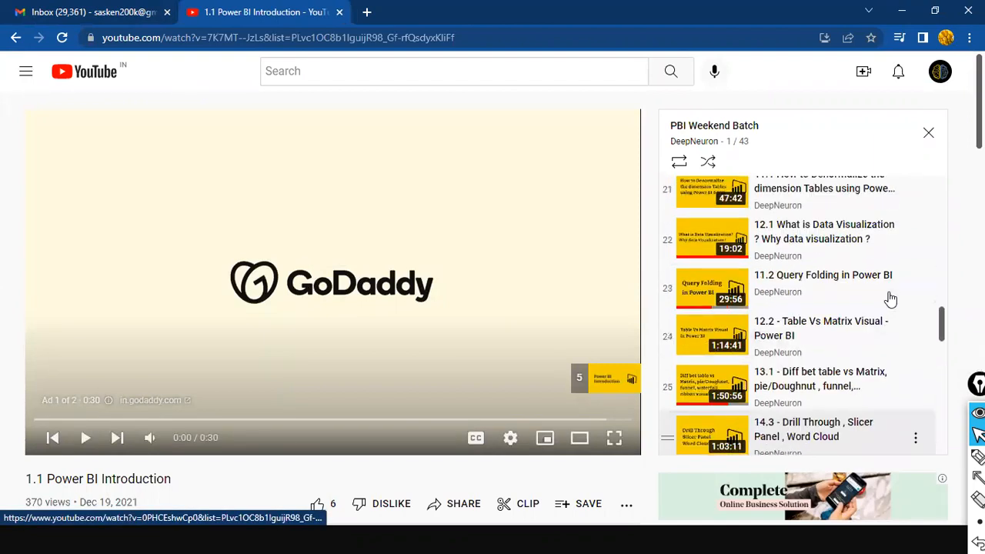
pyautogui.hotkey('ctrl', 'f')
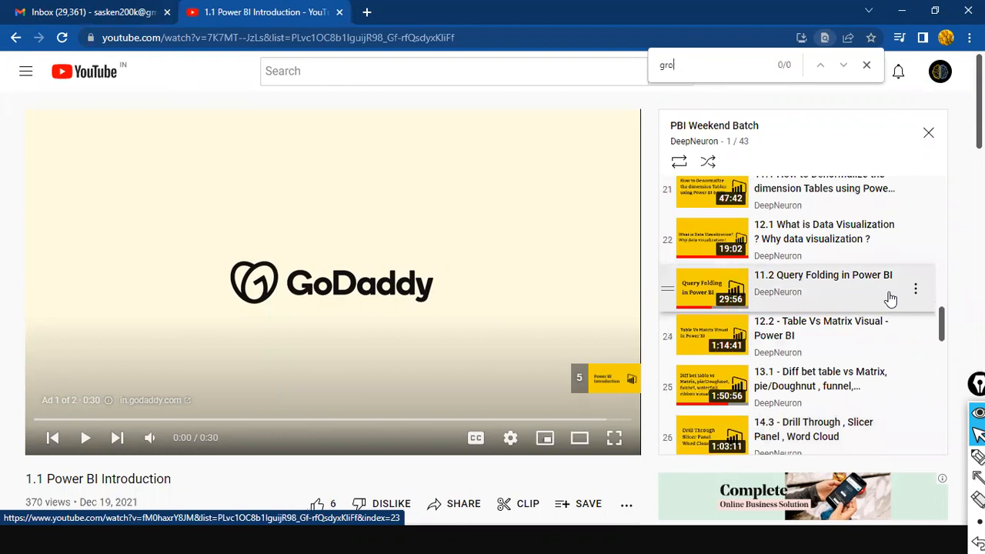
pyautogui.press('Escape')
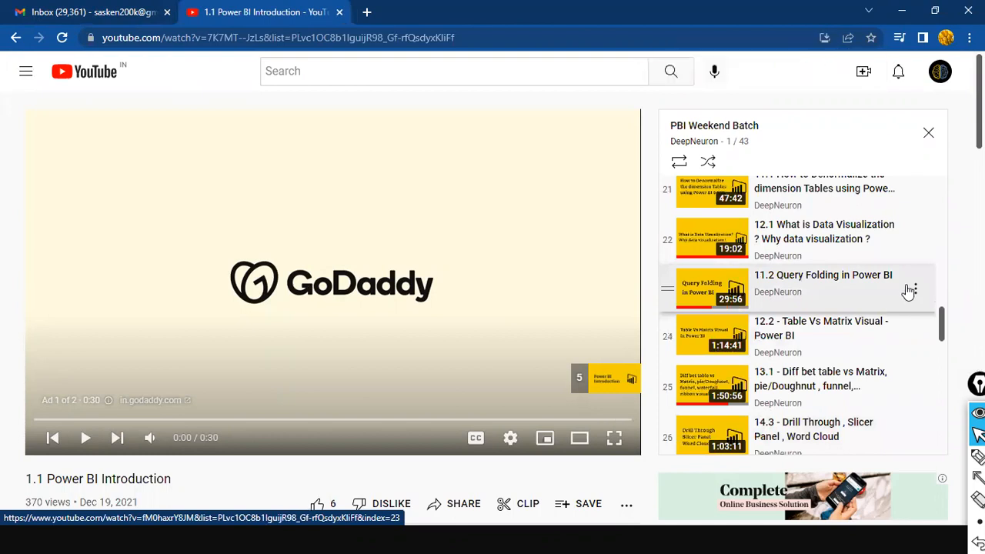
pyautogui.scroll(7, 889, 292)
pyautogui.scroll(3, 863, 283)
pyautogui.scroll(-1, 862, 286)
pyautogui.scroll(-3, 862, 286)
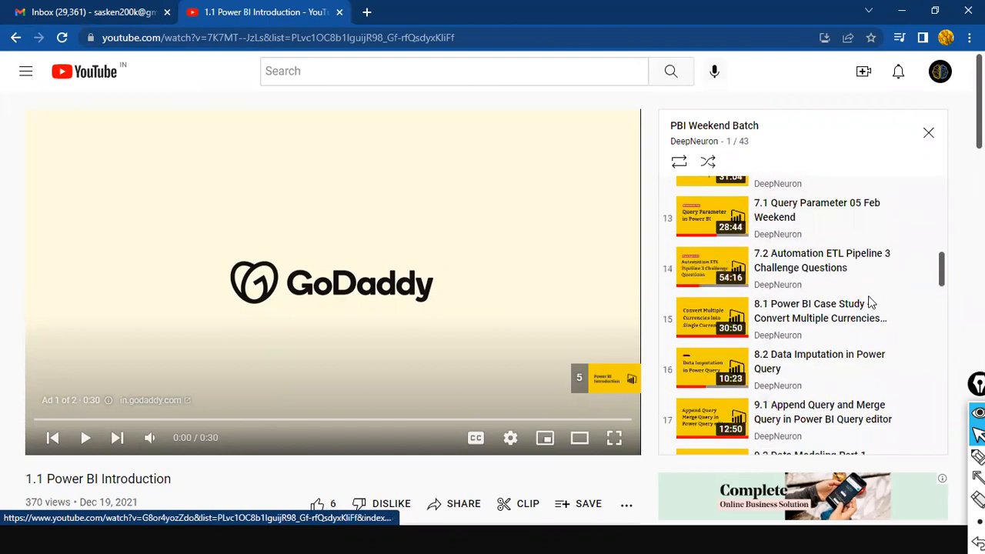
pyautogui.scroll(-2, 891, 312)
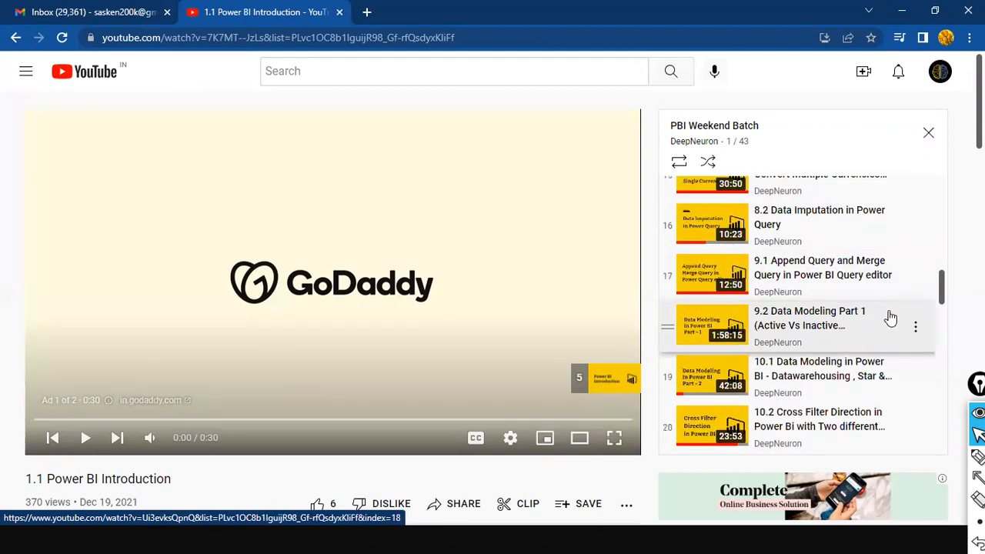
pyautogui.scroll(-1, 889, 319)
pyautogui.scroll(-2, 890, 324)
pyautogui.scroll(3, 892, 322)
pyautogui.scroll(3, 898, 320)
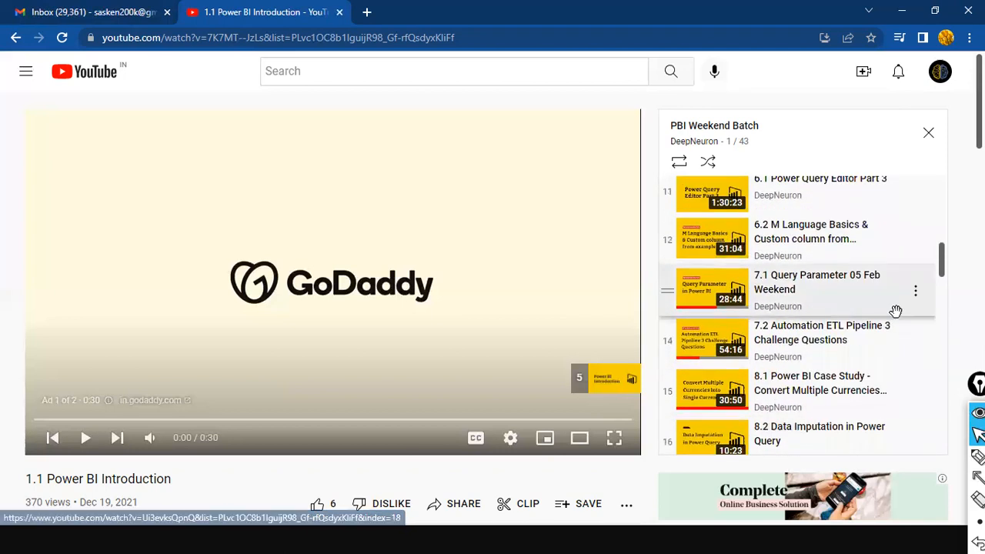
pyautogui.scroll(3, 899, 321)
pyautogui.scroll(5, 899, 321)
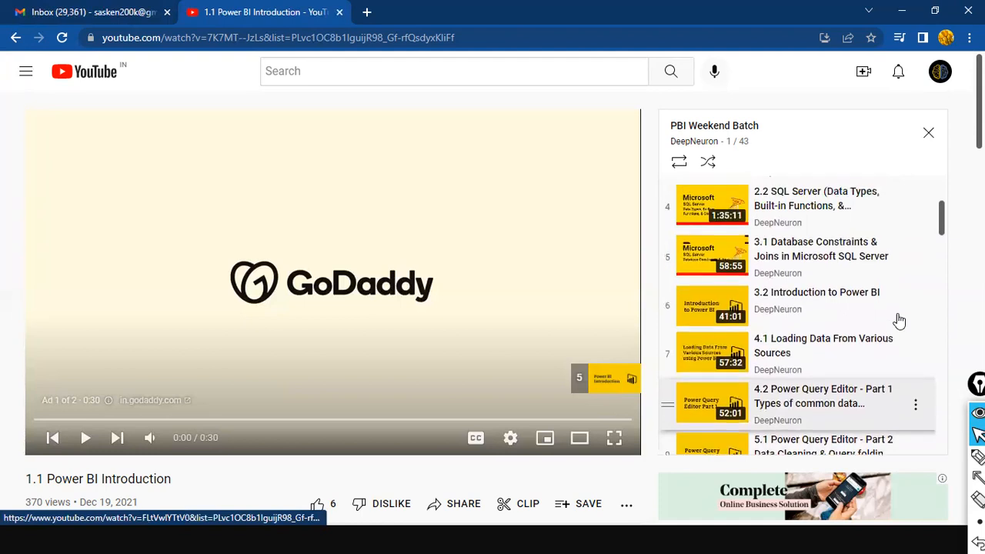
pyautogui.scroll(-6, 899, 321)
pyautogui.scroll(-2, 899, 325)
pyautogui.scroll(-2, 897, 326)
pyautogui.scroll(1, 895, 323)
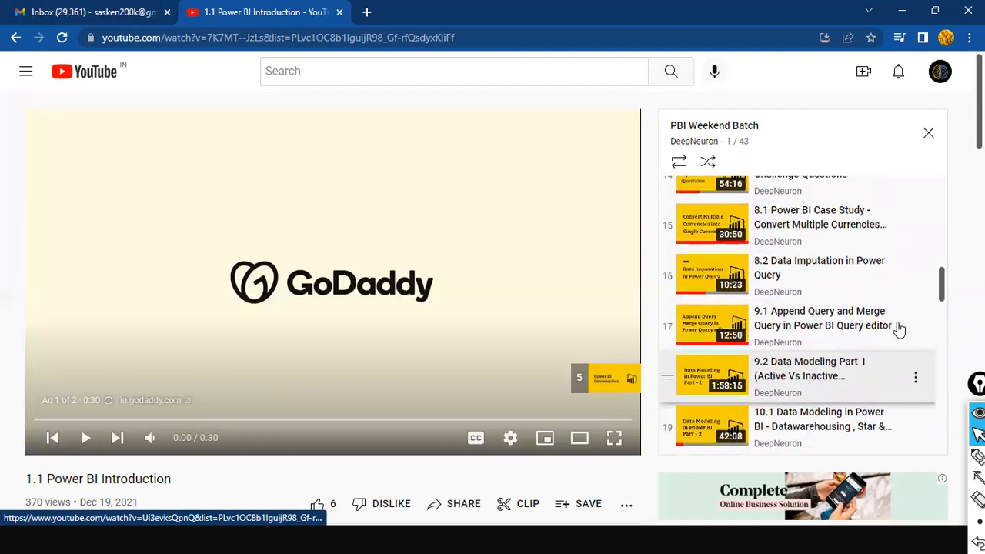
pyautogui.scroll(-2, 896, 320)
pyautogui.scroll(-6, 892, 338)
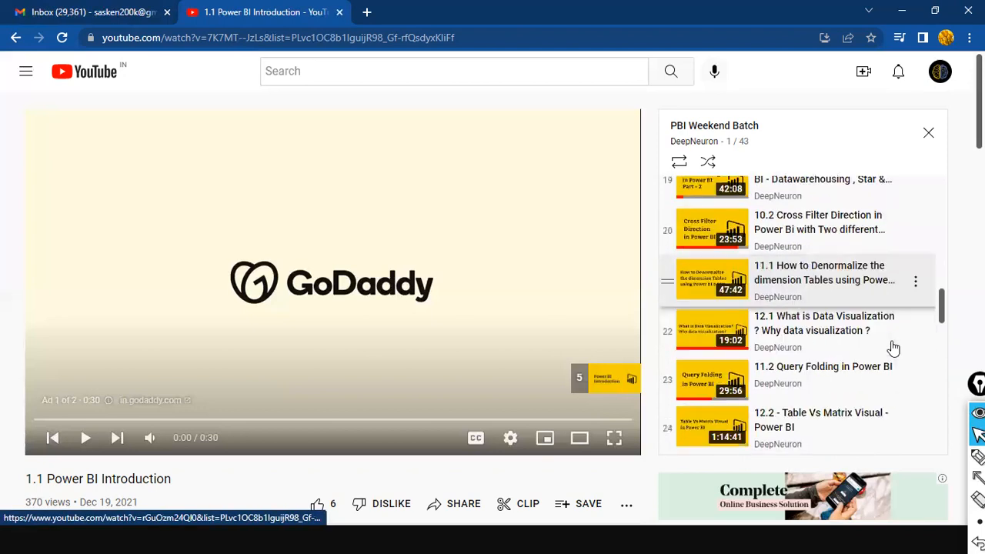
pyautogui.scroll(-5, 892, 346)
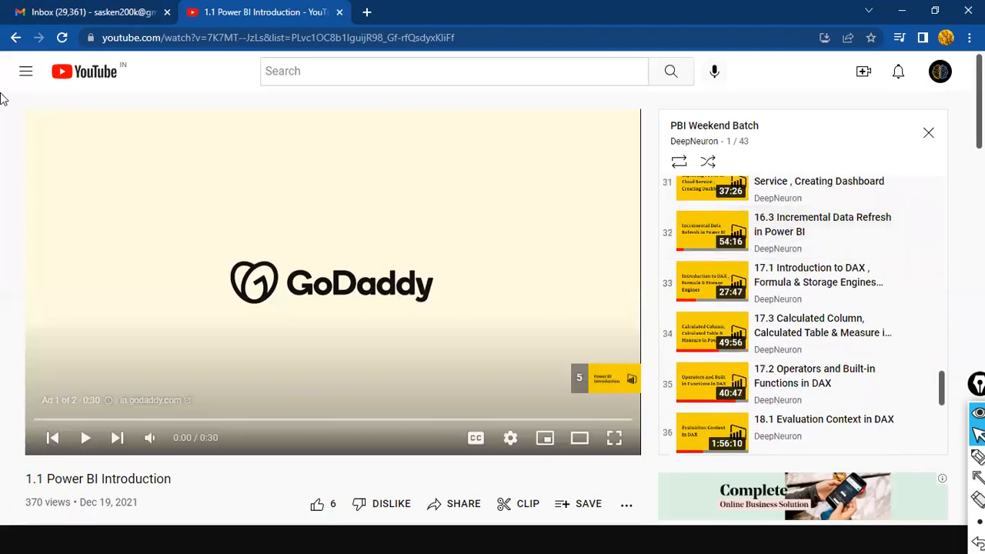
pyautogui.click(15, 38)
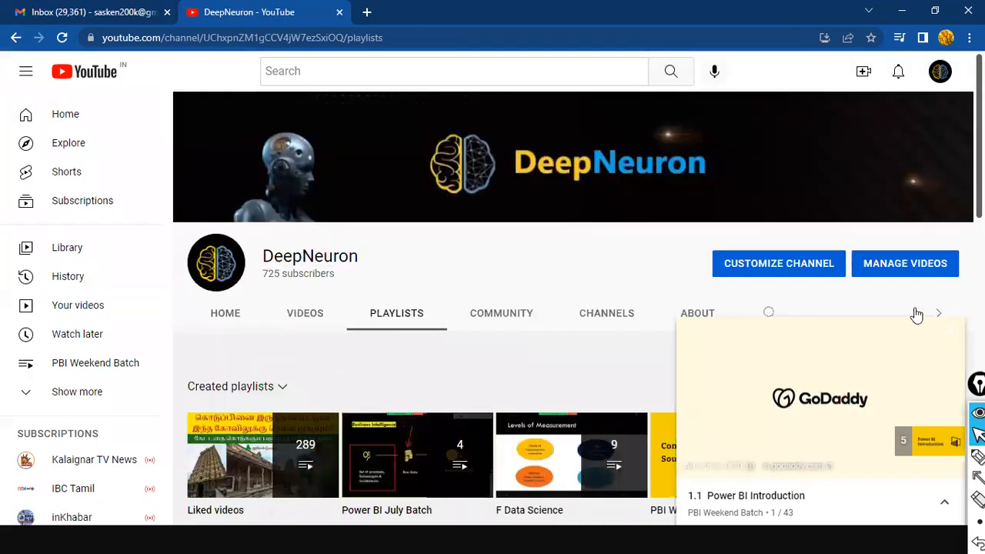
# Step: Open the PBI Weekend Night Batch playlist and browse through its videos
pyautogui.scroll(-4, 480, 307)
pyautogui.scroll(-3, 480, 306)
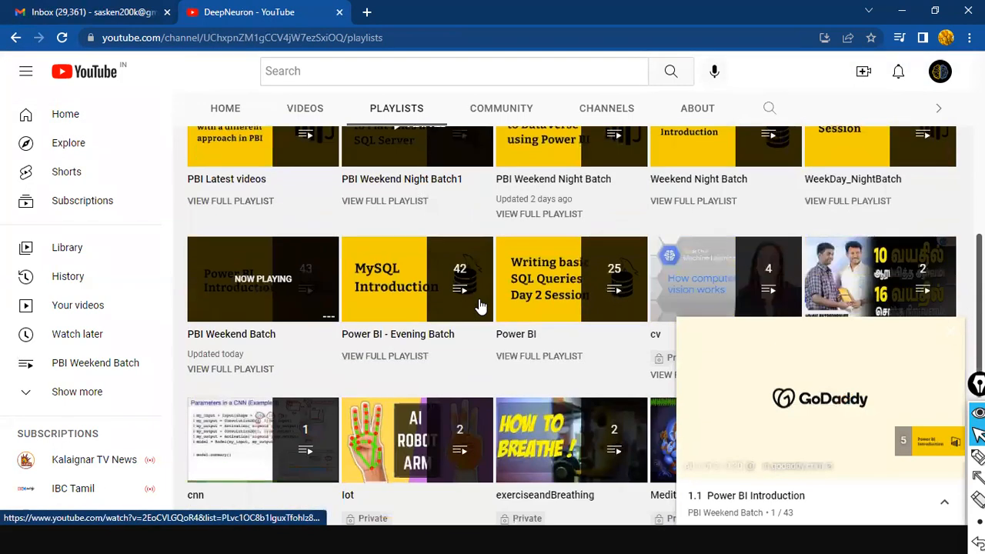
pyautogui.scroll(1, 538, 277)
pyautogui.click(575, 264)
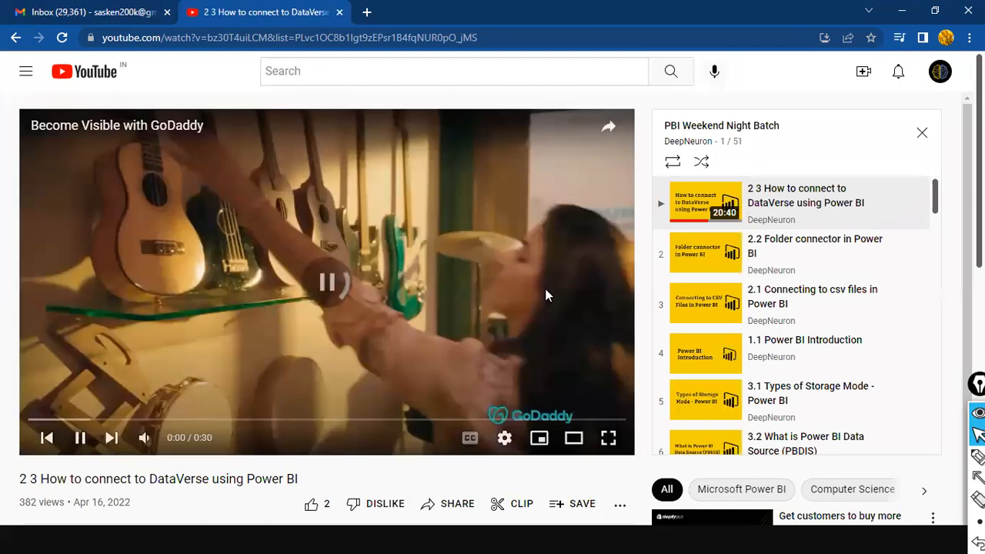
pyautogui.scroll(-4, 798, 295)
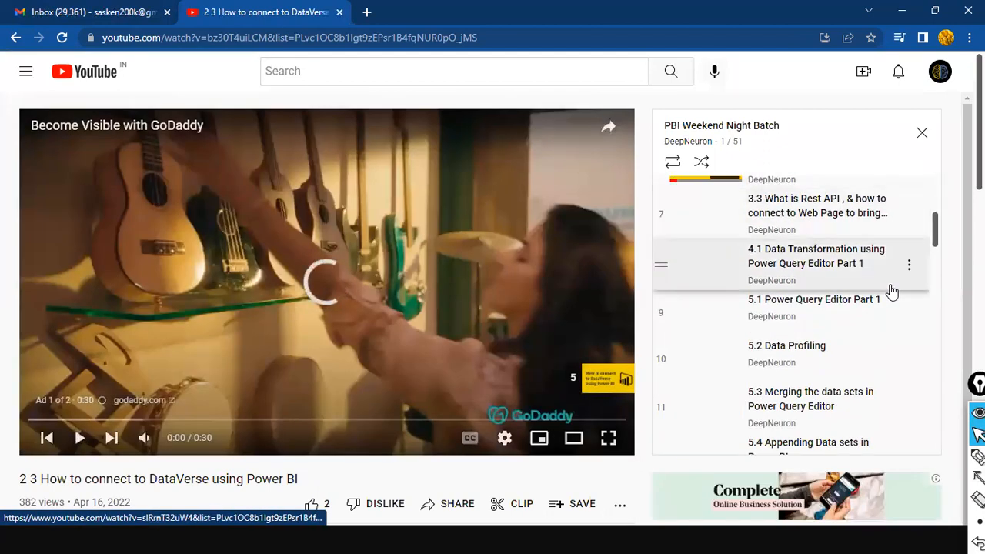
pyautogui.scroll(-4, 890, 290)
pyautogui.scroll(-9, 912, 362)
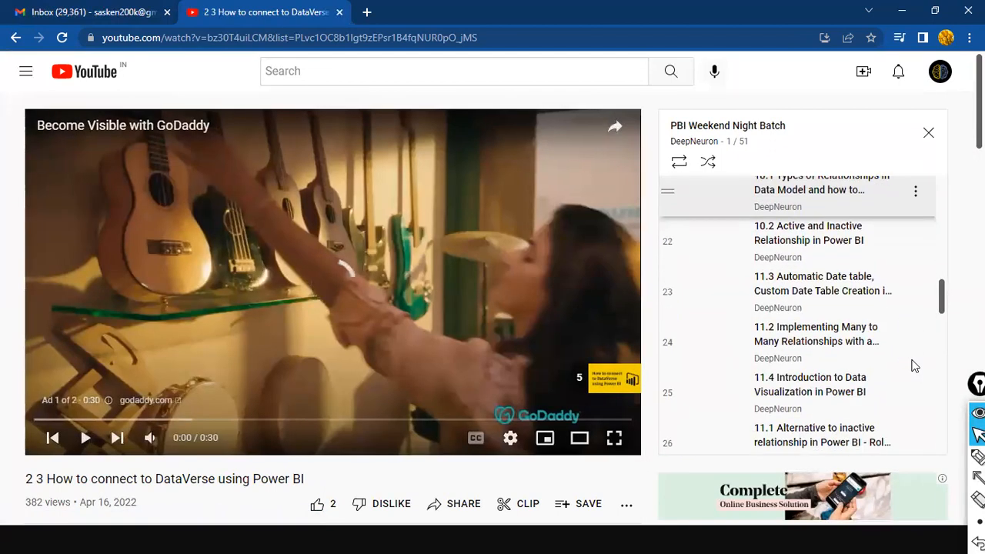
pyautogui.scroll(-3, 913, 365)
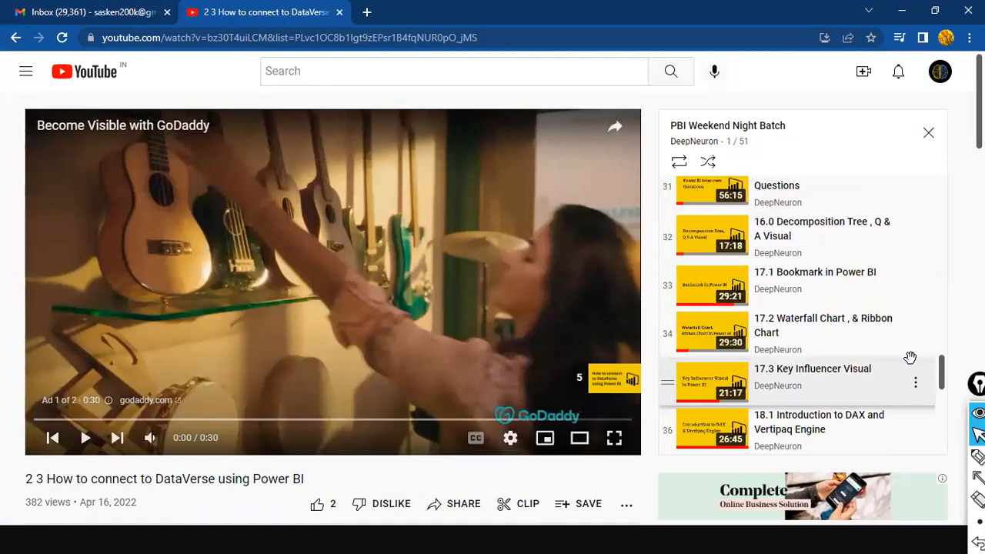
pyautogui.scroll(3, 892, 339)
pyautogui.scroll(6, 842, 299)
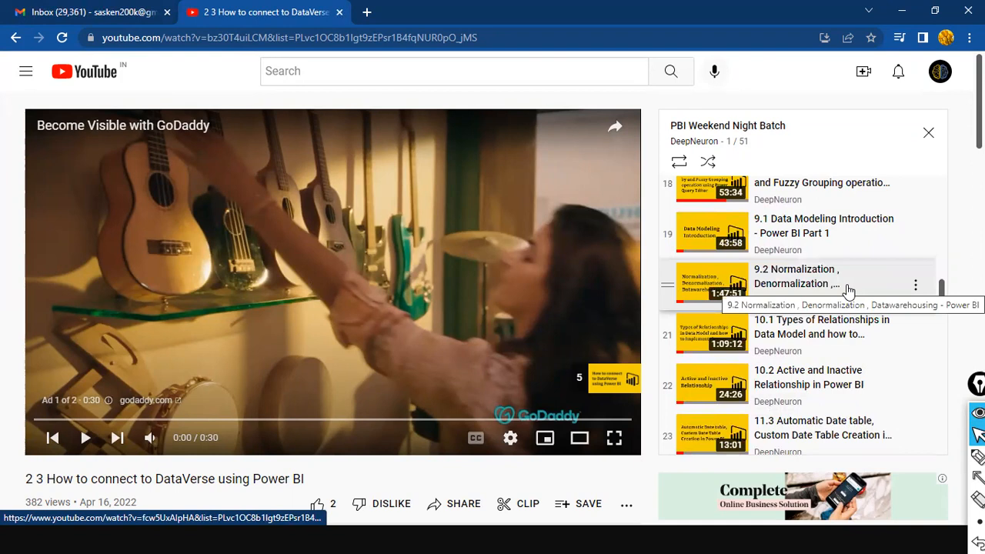
pyautogui.scroll(3, 849, 291)
pyautogui.scroll(-2, 849, 291)
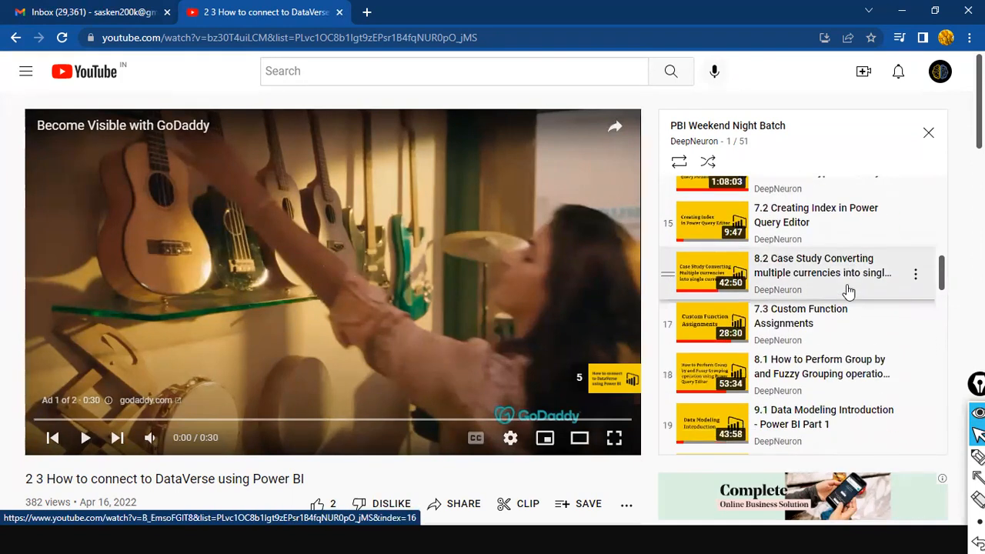
pyautogui.scroll(-5, 849, 291)
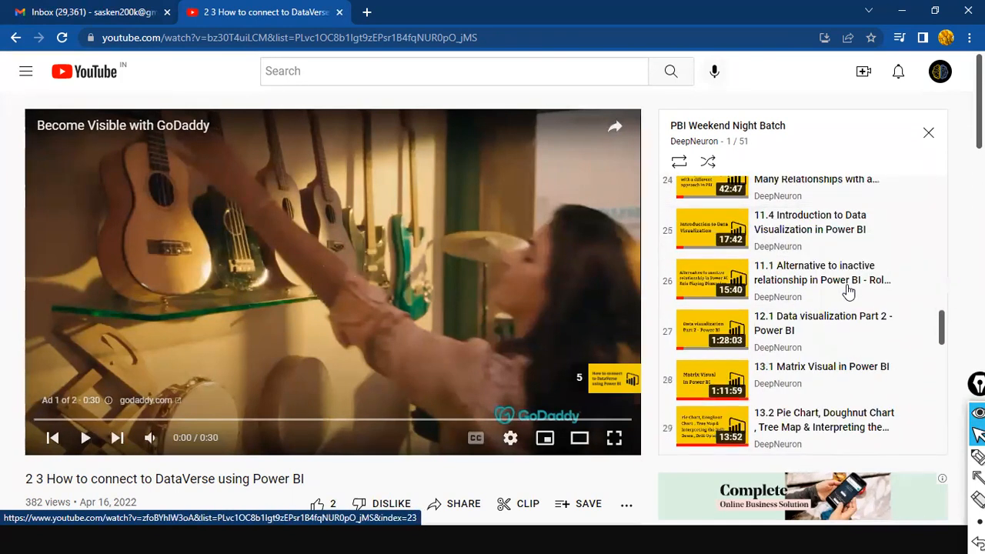
pyautogui.scroll(-3, 849, 291)
pyautogui.scroll(-3, 849, 291)
pyautogui.scroll(3, 848, 290)
pyautogui.scroll(7, 849, 291)
pyautogui.scroll(5, 849, 291)
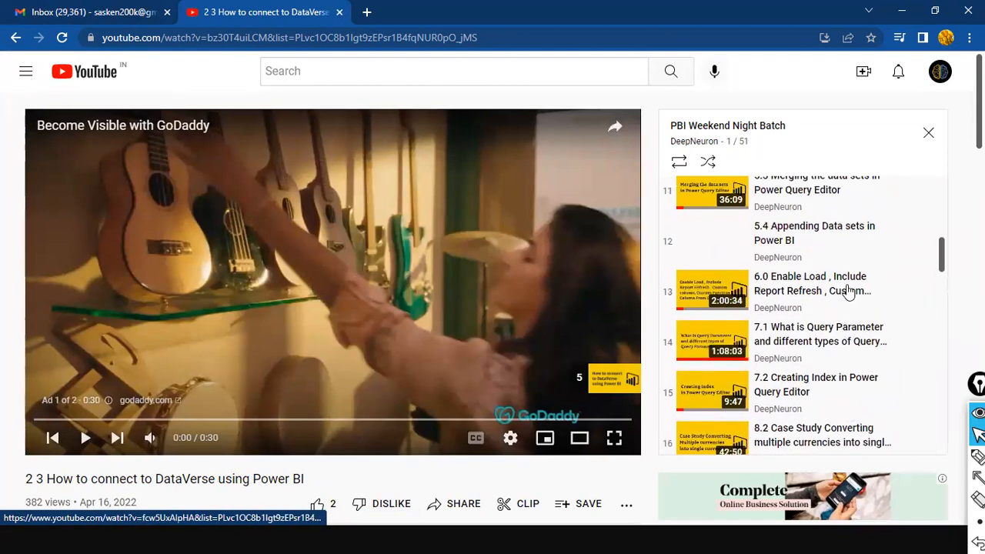
pyautogui.scroll(4, 848, 291)
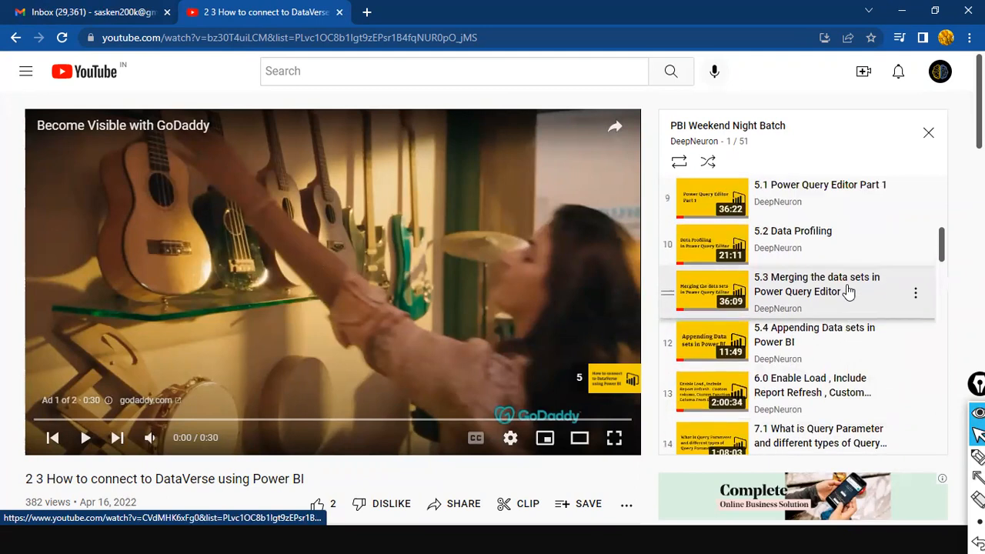
pyautogui.scroll(2, 849, 291)
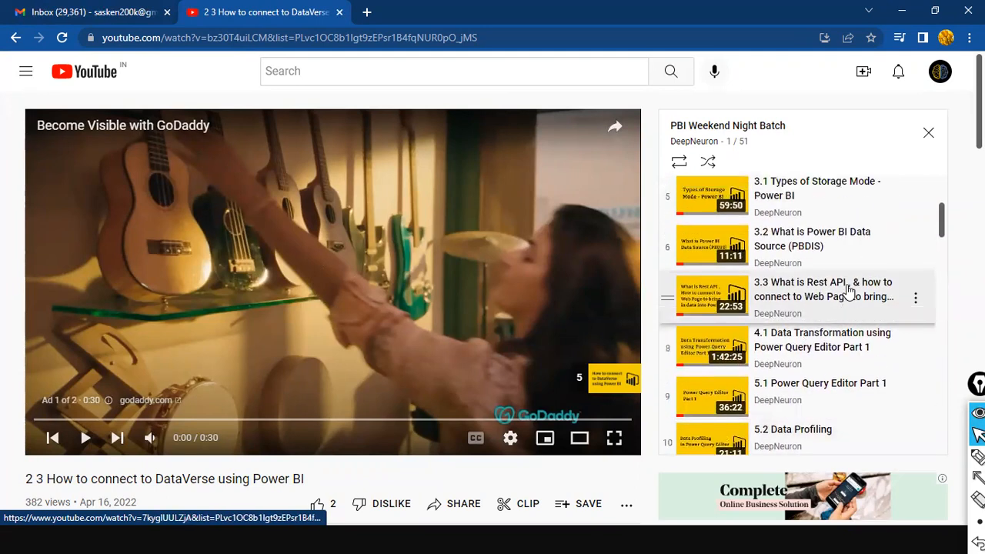
pyautogui.scroll(2, 885, 219)
pyautogui.scroll(-3, 881, 253)
pyautogui.scroll(-5, 882, 276)
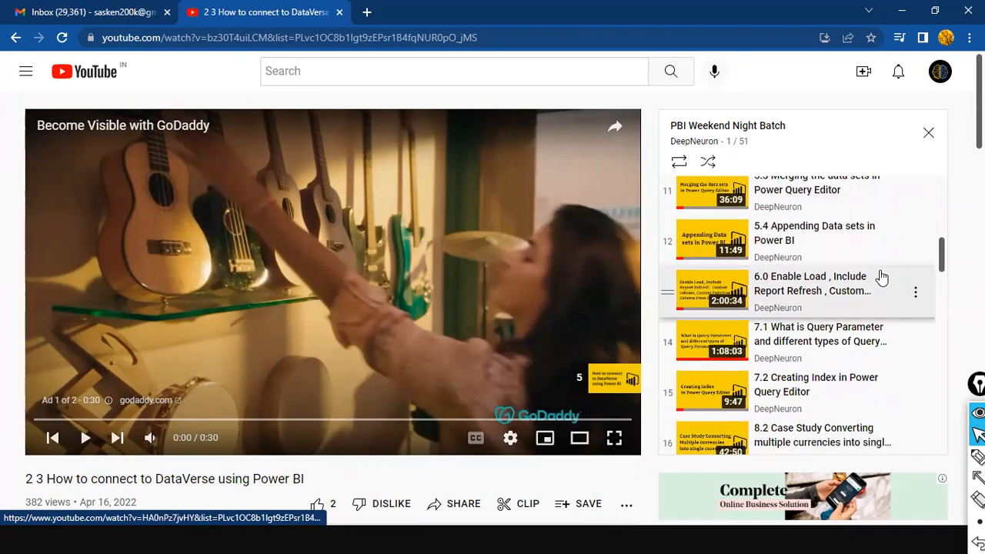
pyautogui.scroll(-3, 882, 277)
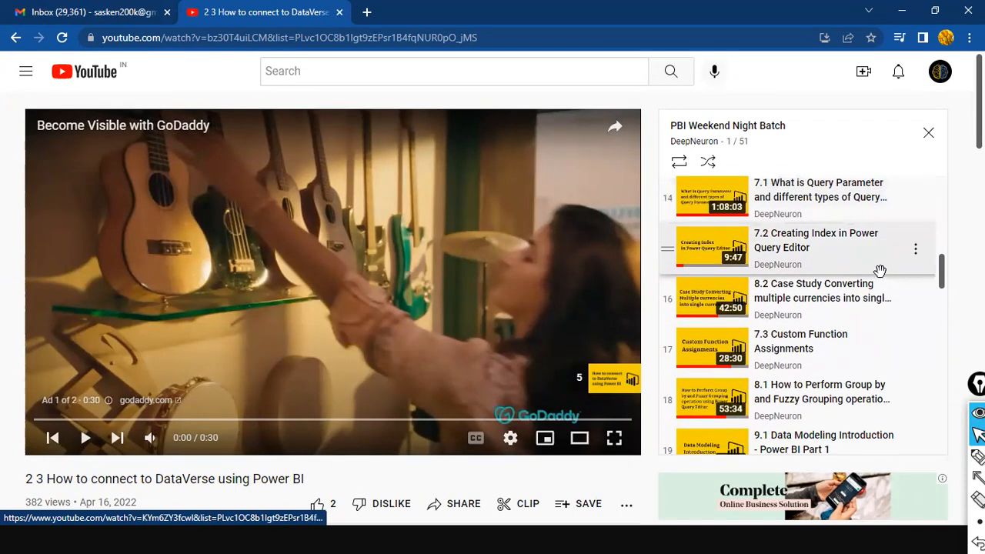
pyautogui.scroll(-1, 879, 273)
# Step: Play the Group by and Fuzzy Grouping lesson full screen and muted, skipping the ad
pyautogui.click(879, 324)
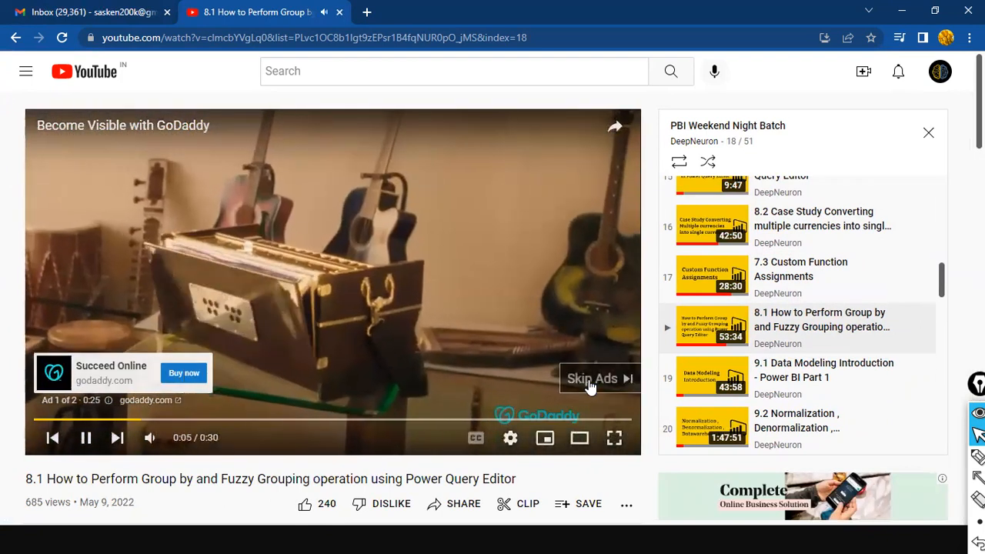
pyautogui.click(602, 378)
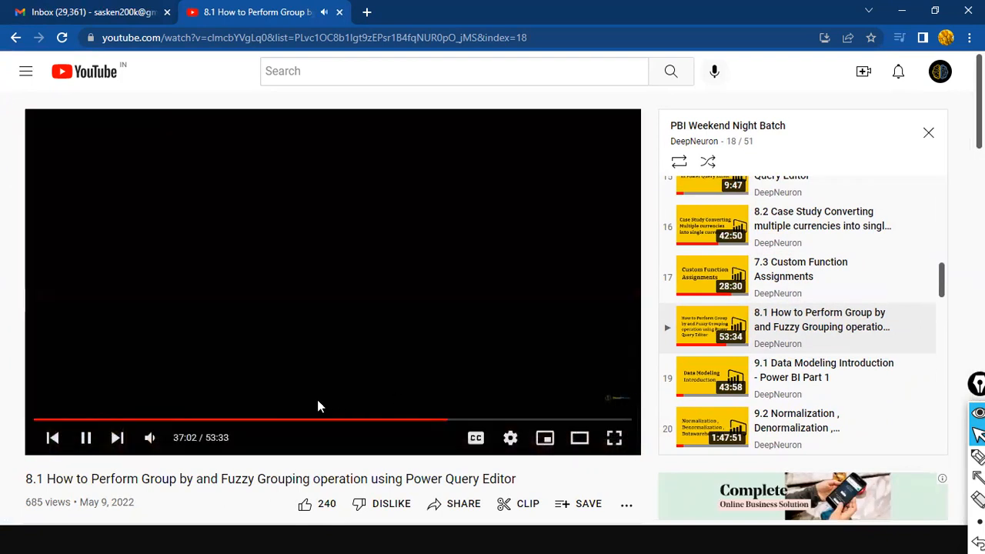
pyautogui.click(614, 440)
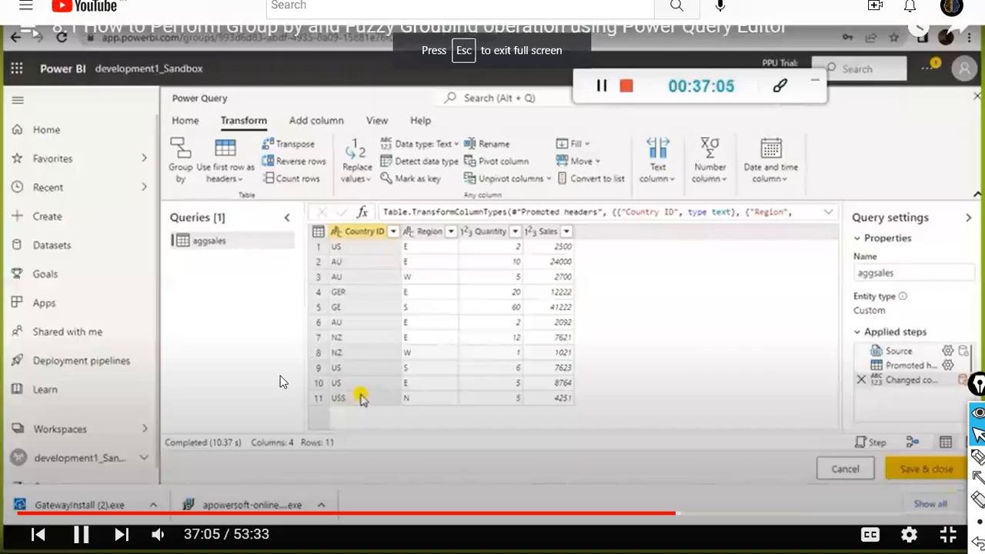
pyautogui.click(158, 534)
# Step: Rewind the lesson to the Power BI home page around 23:36, pausing briefly
pyautogui.click(513, 514)
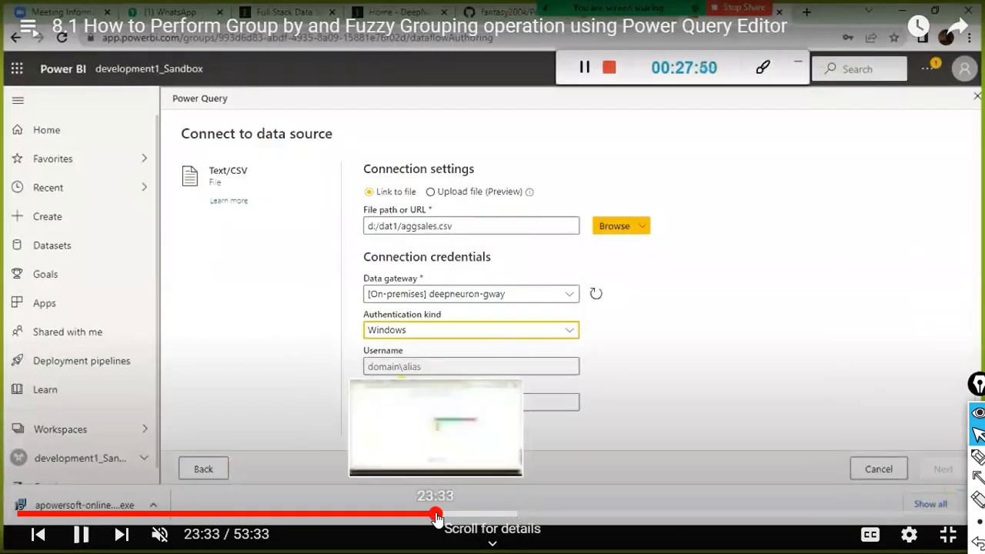
pyautogui.click(436, 515)
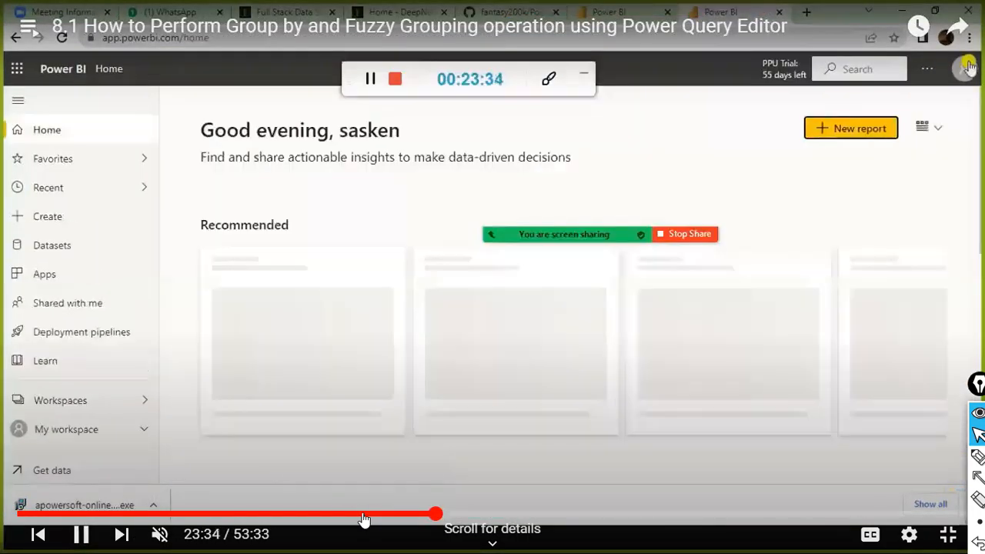
pyautogui.click(266, 232)
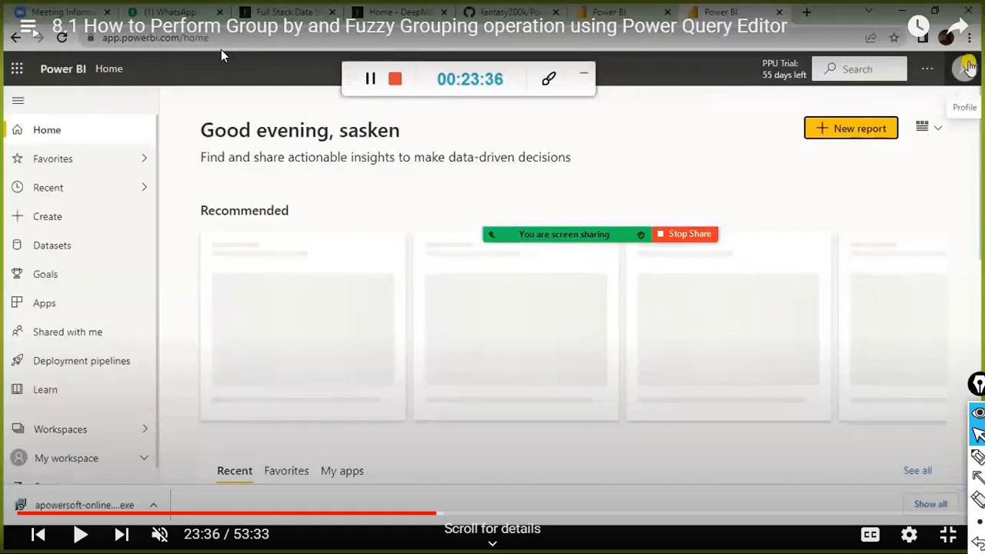
pyautogui.click(276, 338)
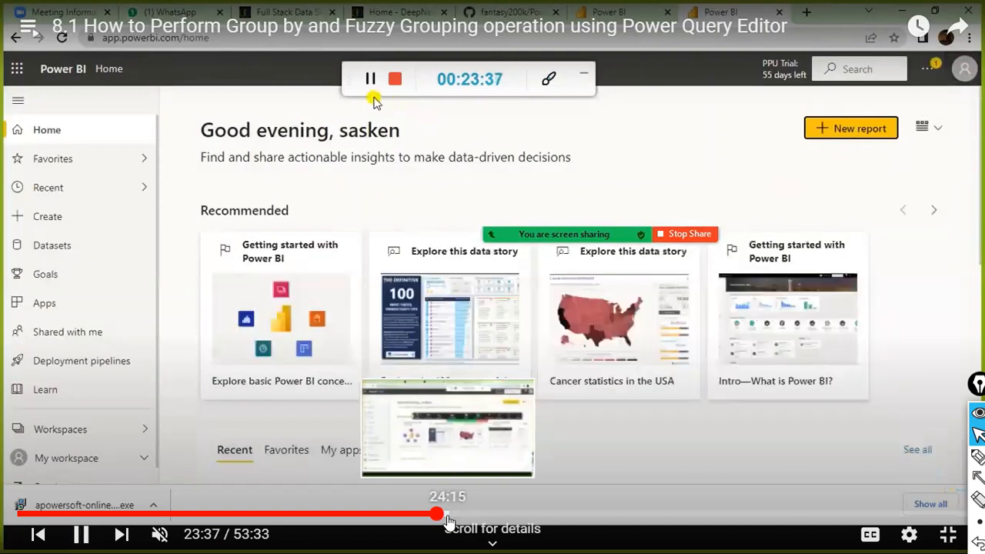
# Step: Skip ahead to the workspace list at 25:13, pause, then jump on to 25:47
pyautogui.click(447, 517)
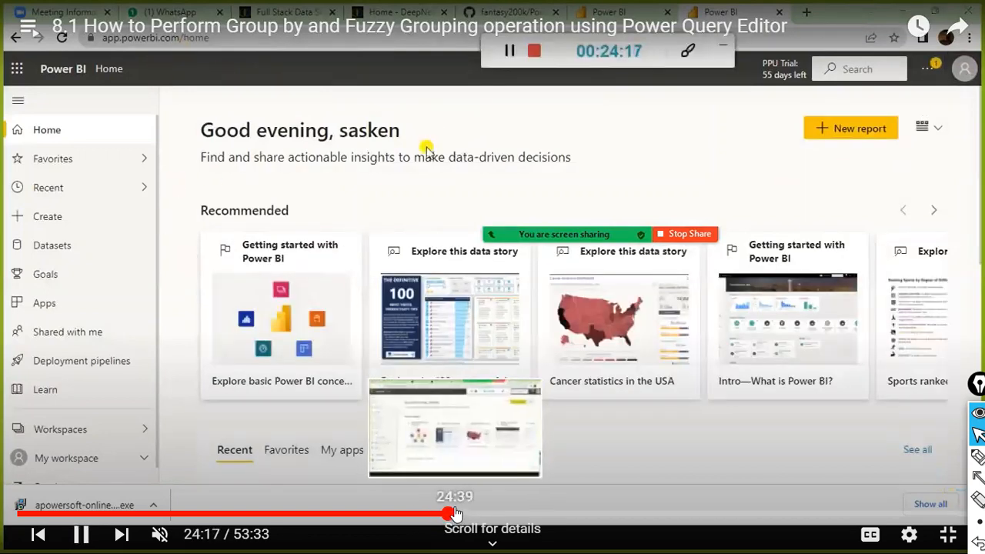
pyautogui.click(455, 514)
pyautogui.click(466, 514)
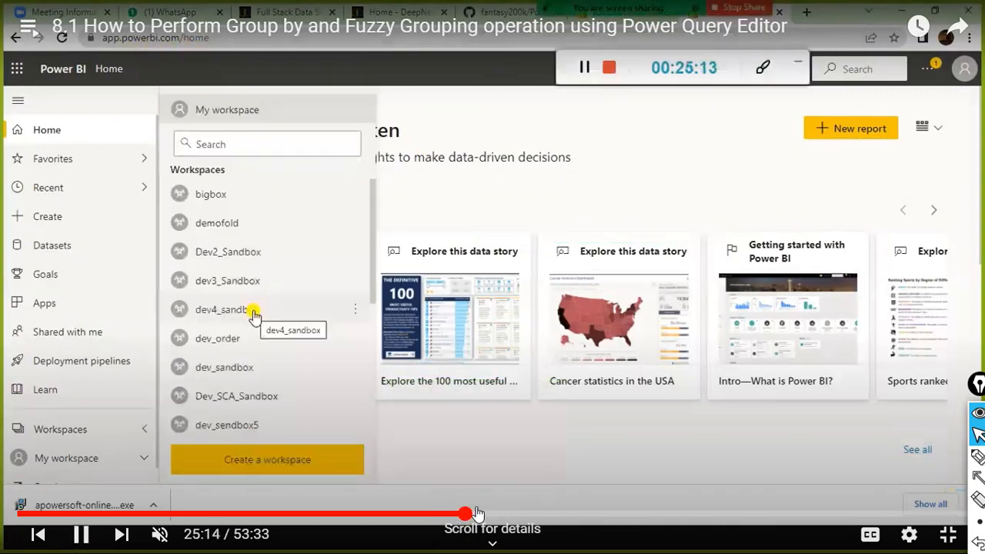
pyautogui.click(338, 461)
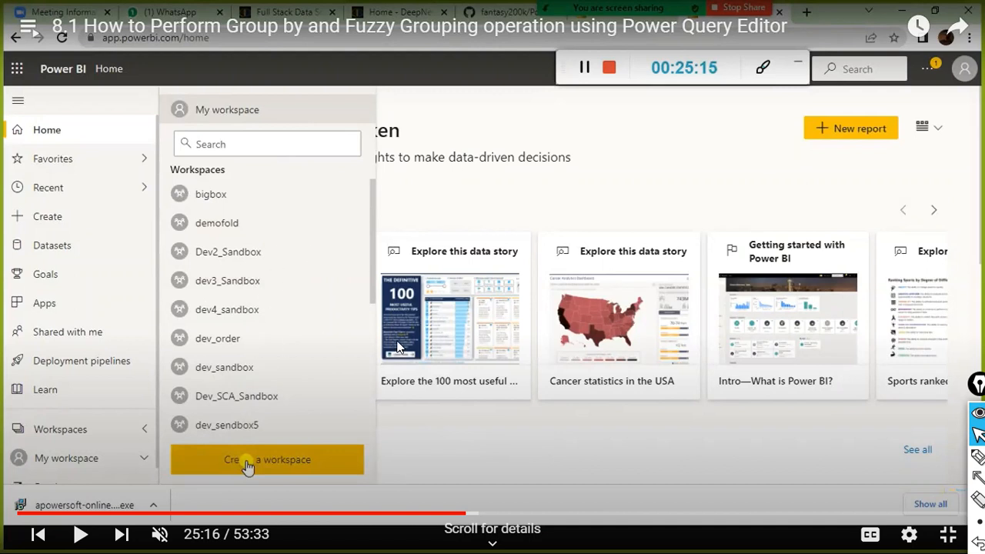
pyautogui.click(558, 451)
pyautogui.click(474, 514)
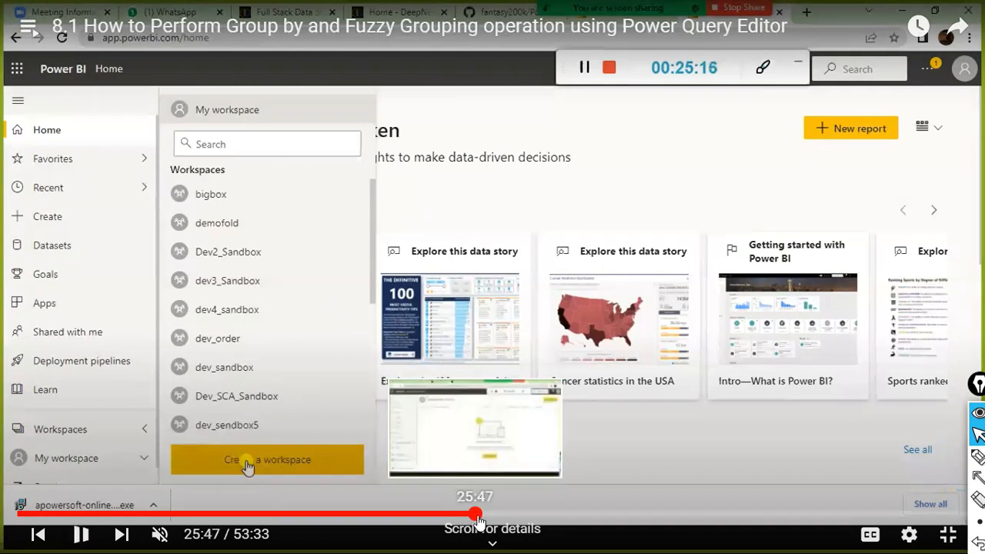
# Step: Pause at 25:49, rewind five seconds, then step forward to the dataflow start screen at 26:23
pyautogui.click(237, 168)
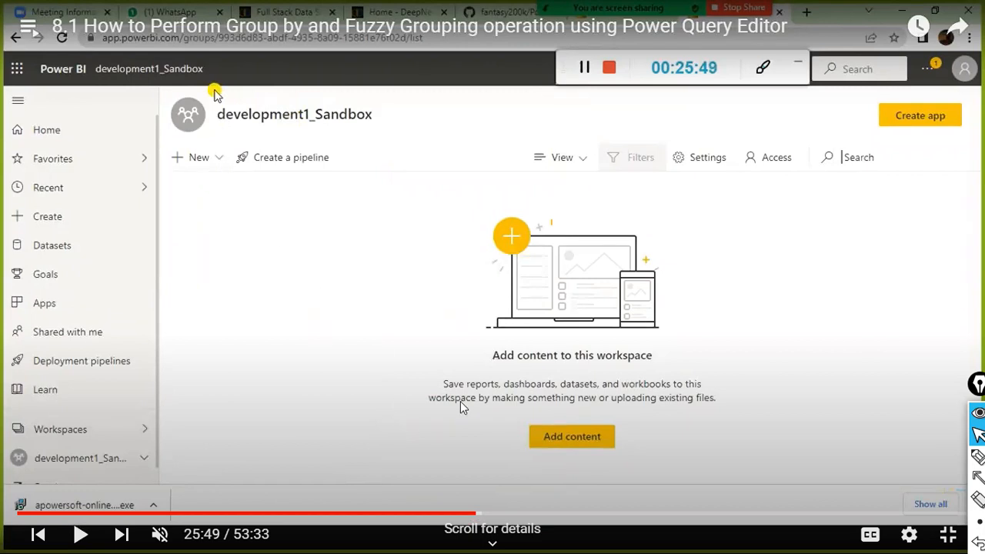
pyautogui.press('Left')
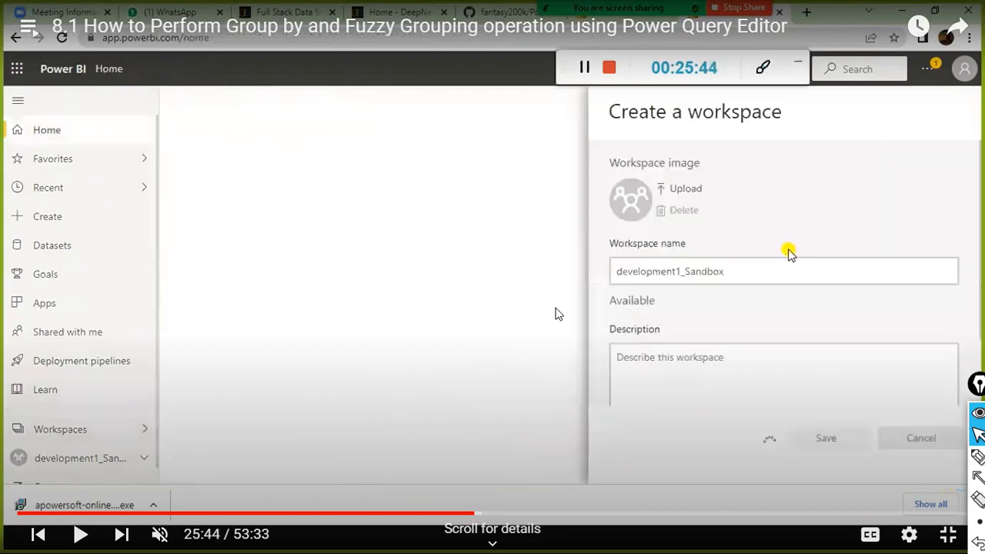
pyautogui.press('space')
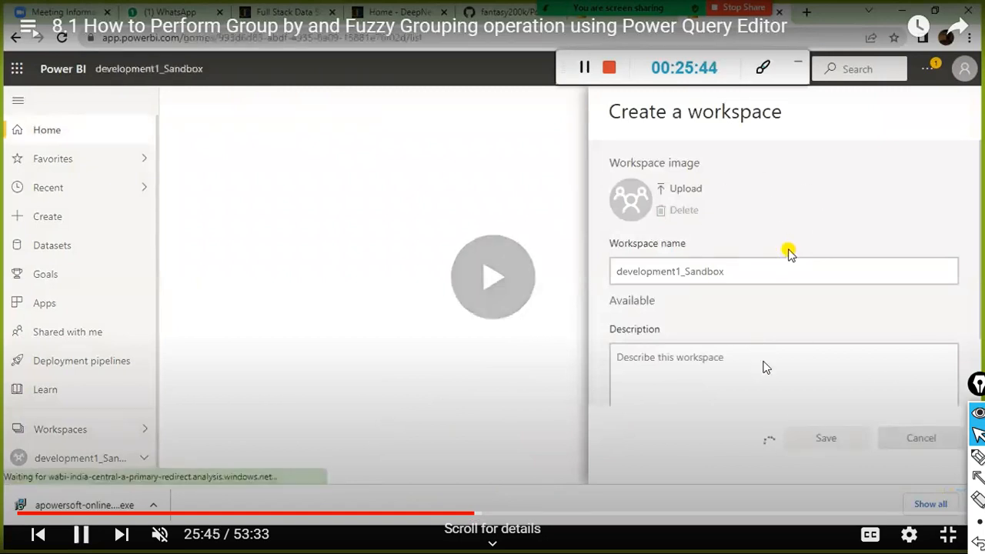
pyautogui.press('space')
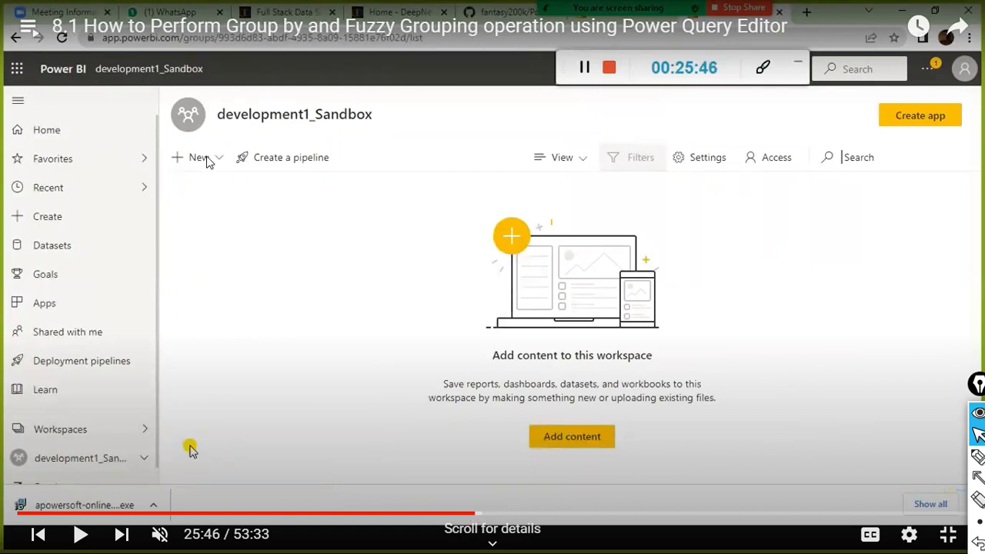
pyautogui.press('space')
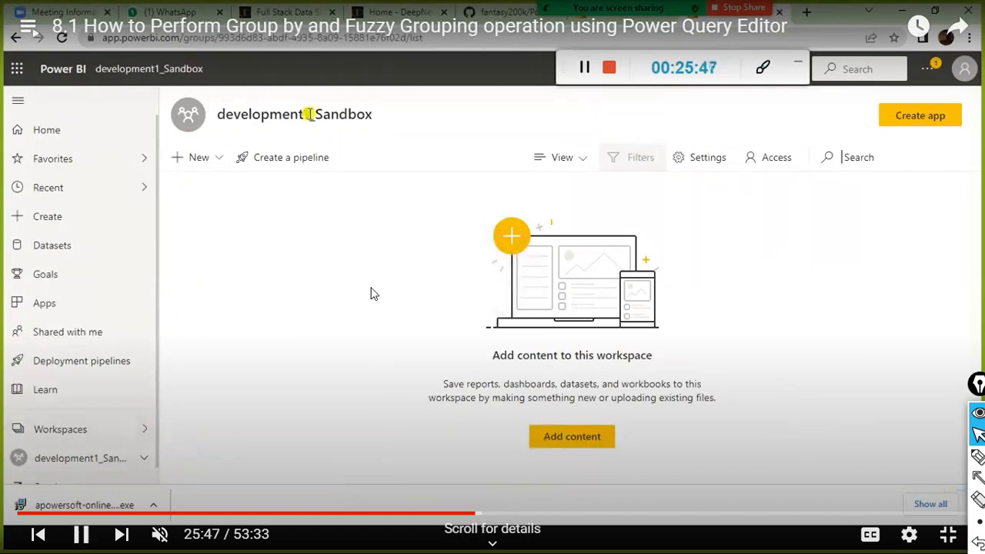
pyautogui.press('Right')
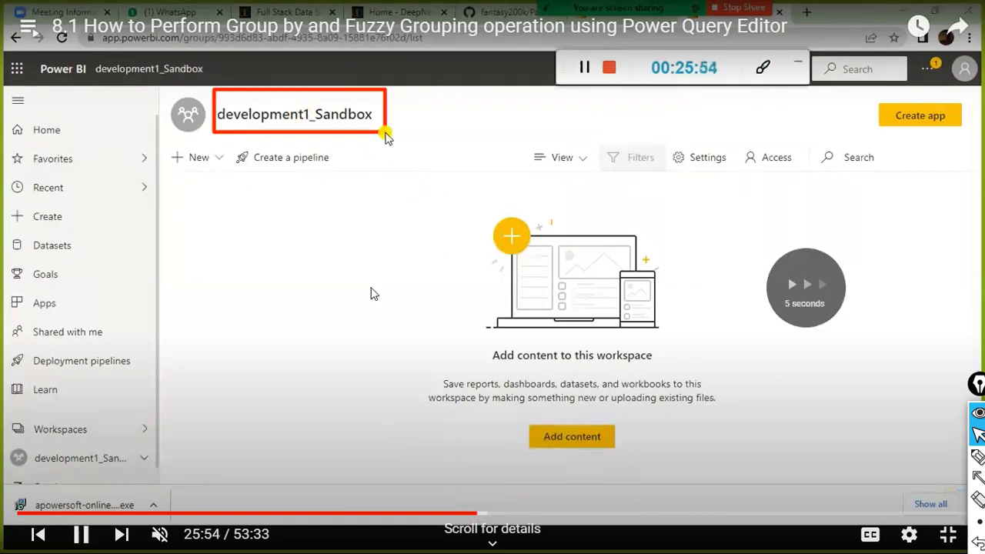
pyautogui.press('Right')
pyautogui.press('Right')
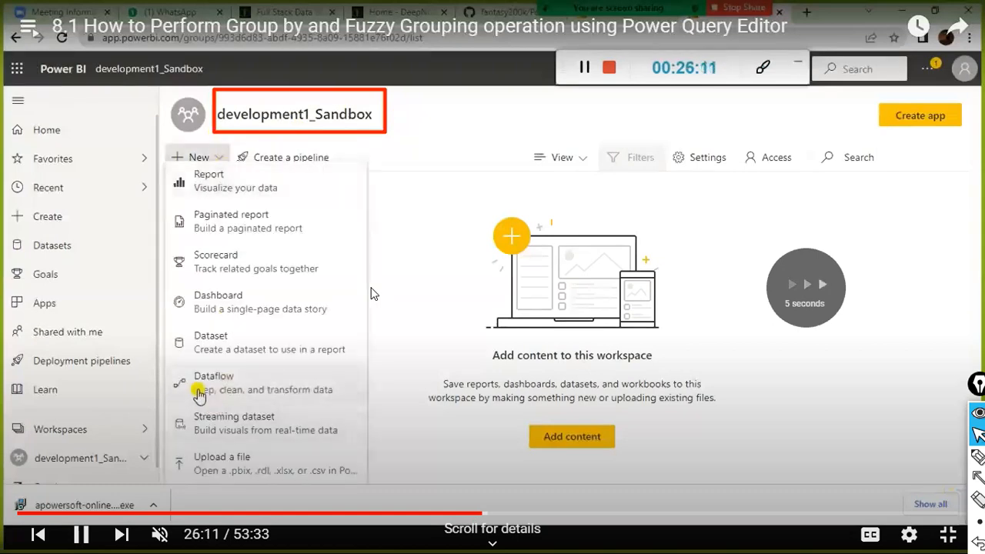
pyautogui.press('space')
pyautogui.press('space')
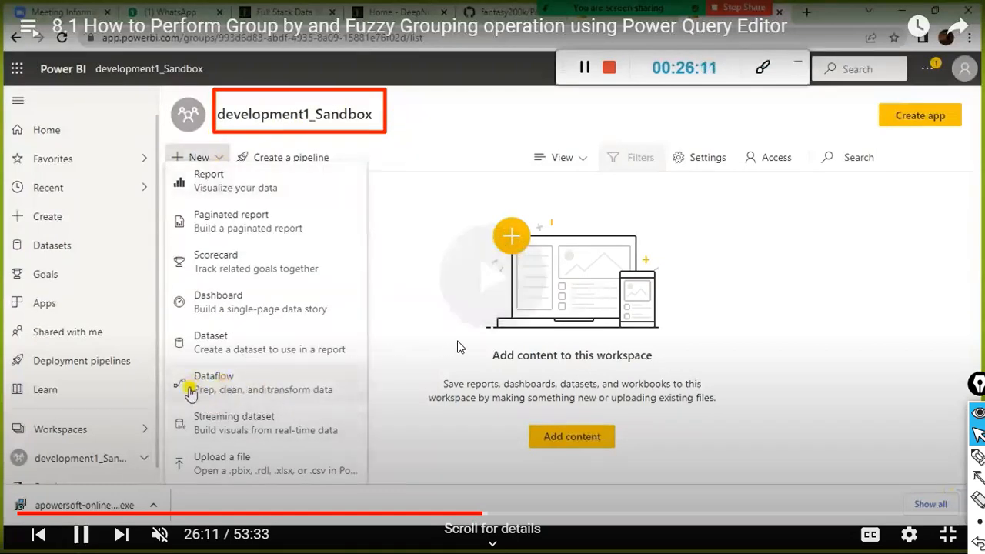
pyautogui.press('Right')
pyautogui.press('Right')
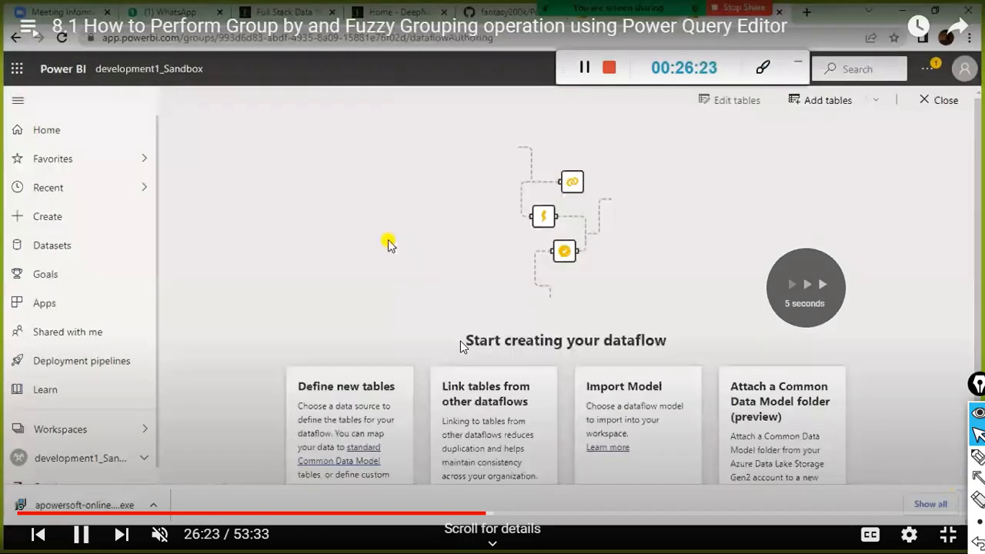
# Step: Skip the lesson ahead past the dataflow page toward Power Query loading
pyautogui.scroll(-2, 460, 362)
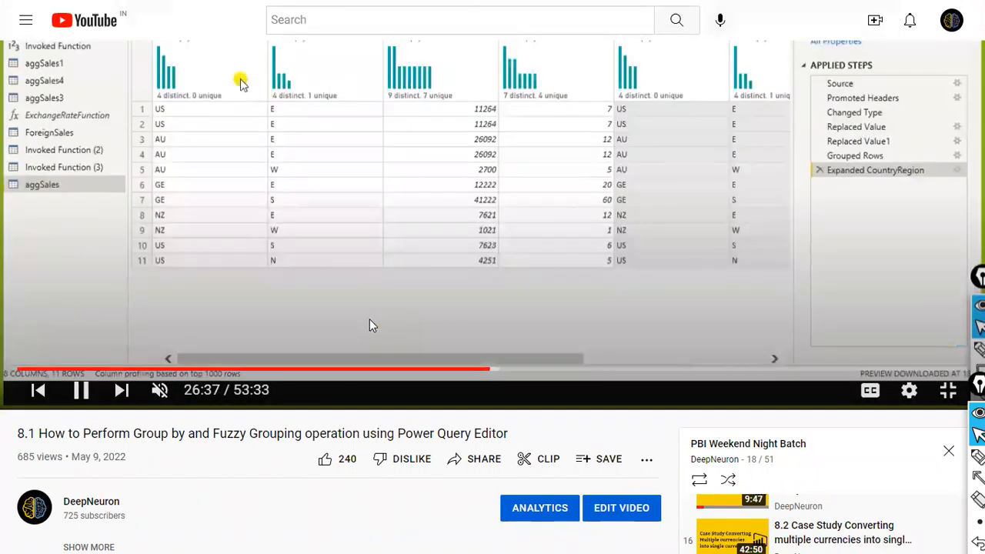
pyautogui.scroll(2, 411, 220)
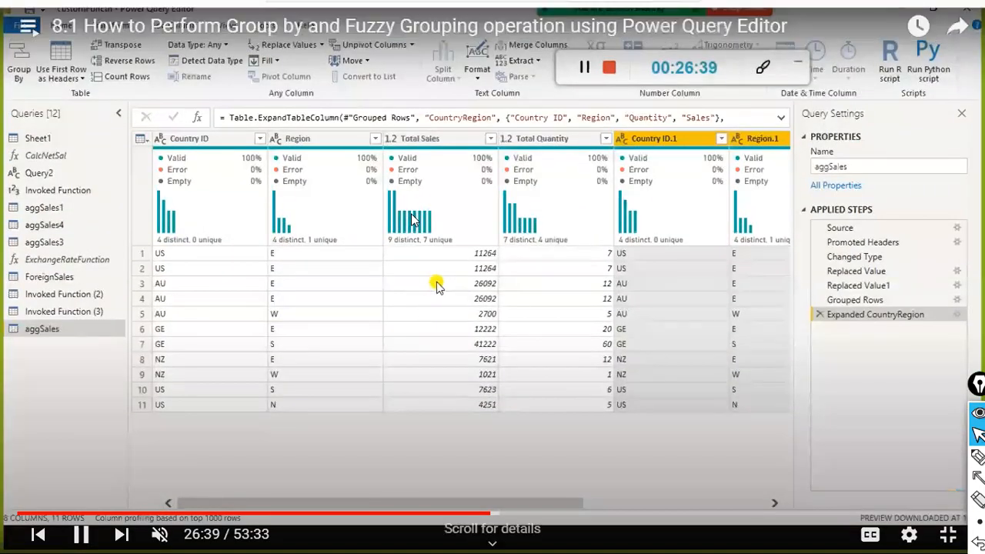
pyautogui.scroll(-2, 411, 220)
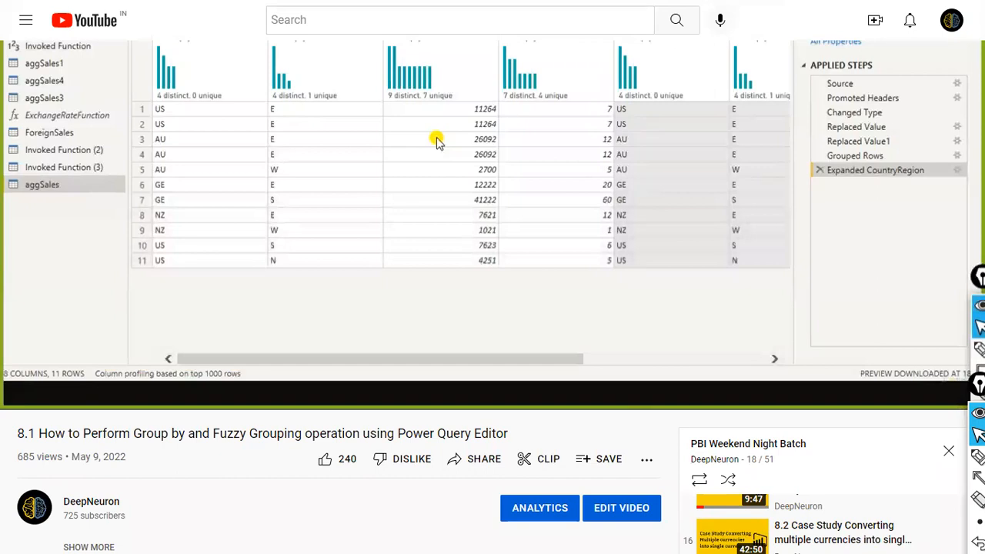
pyautogui.moveTo(564, 374)
pyautogui.press('Right')
pyautogui.press('Right')
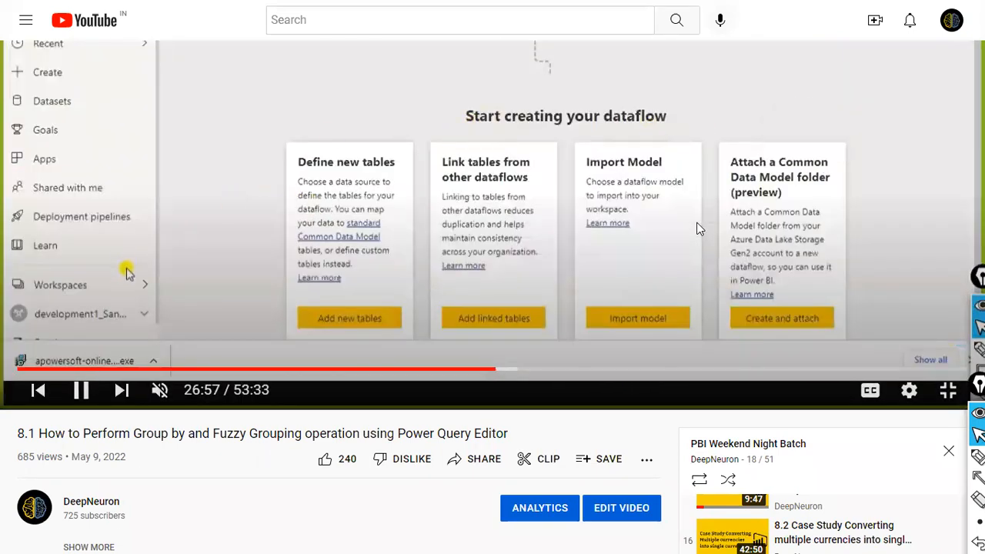
pyautogui.scroll(1, 555, 233)
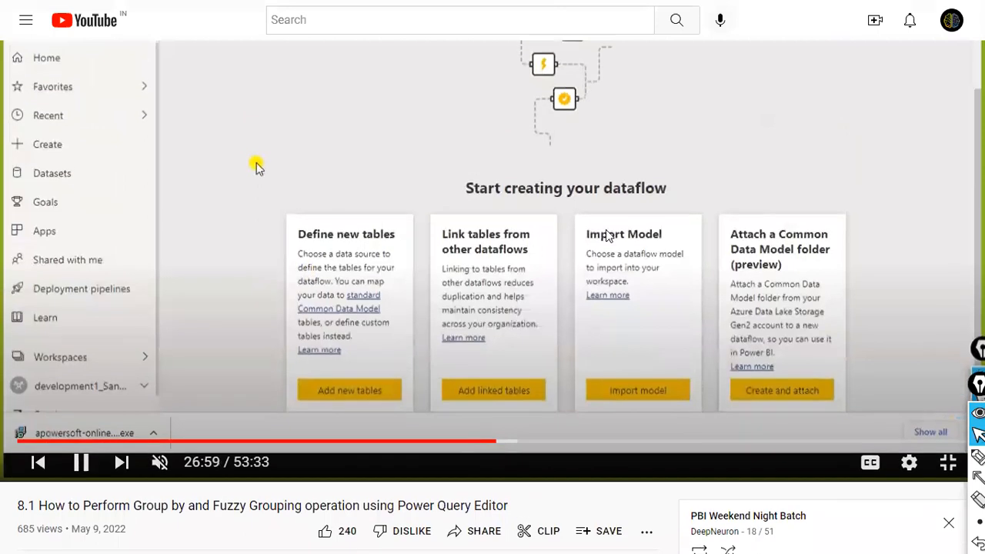
pyautogui.press('Right')
pyautogui.press('Right')
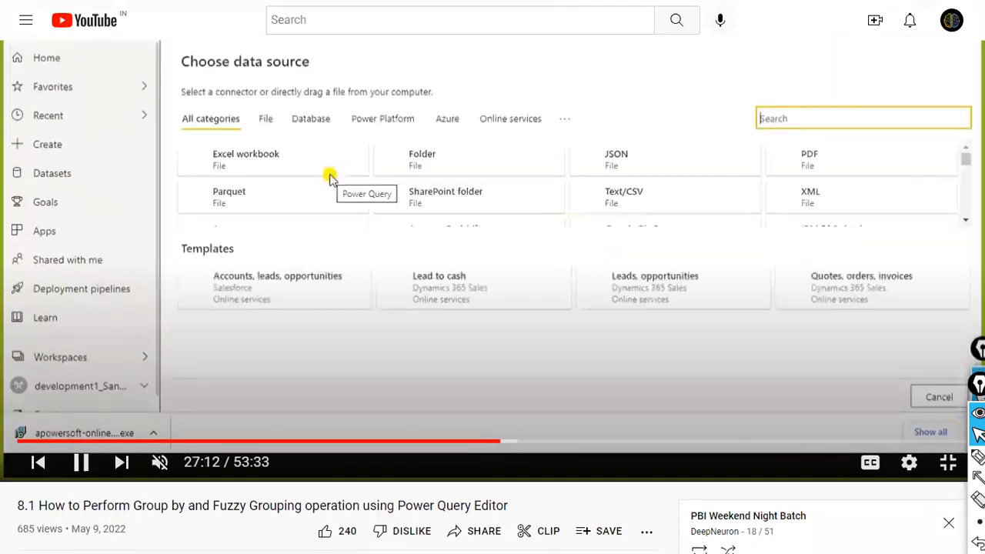
# Step: Toggle fullscreen and step back and forth until the Choose data source list at 27:17 shows
pyautogui.scroll(1, 605, 236)
pyautogui.press('f')
pyautogui.press('Left')
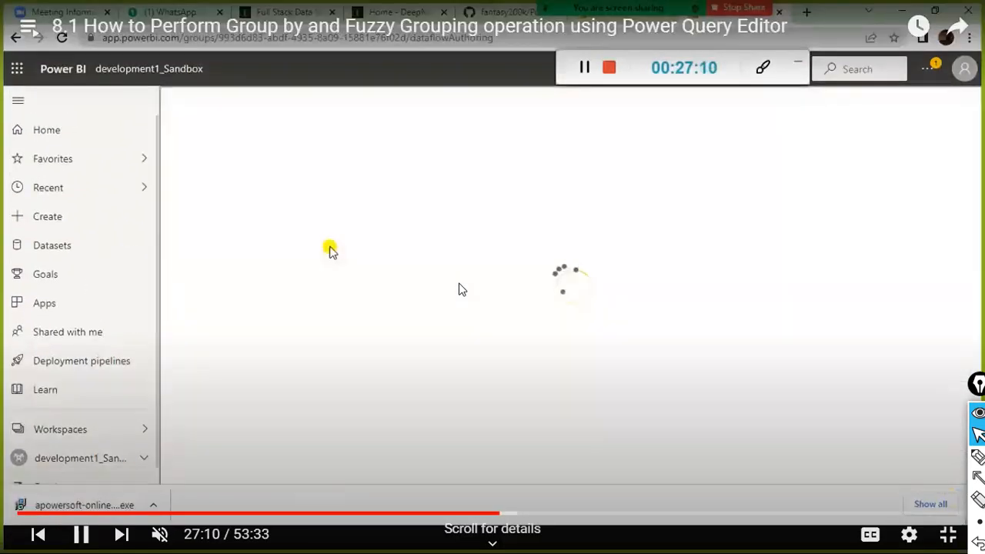
pyautogui.press('f')
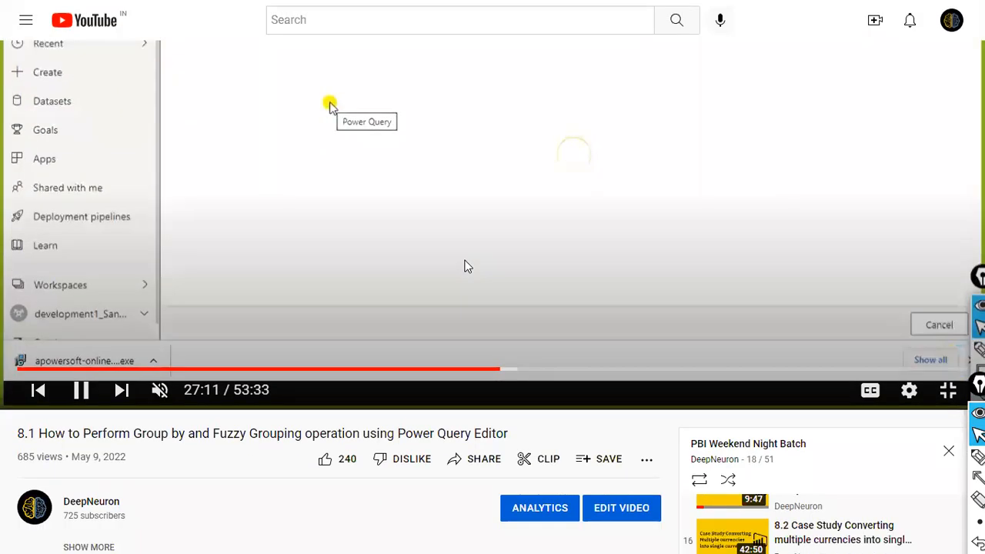
pyautogui.press('Left')
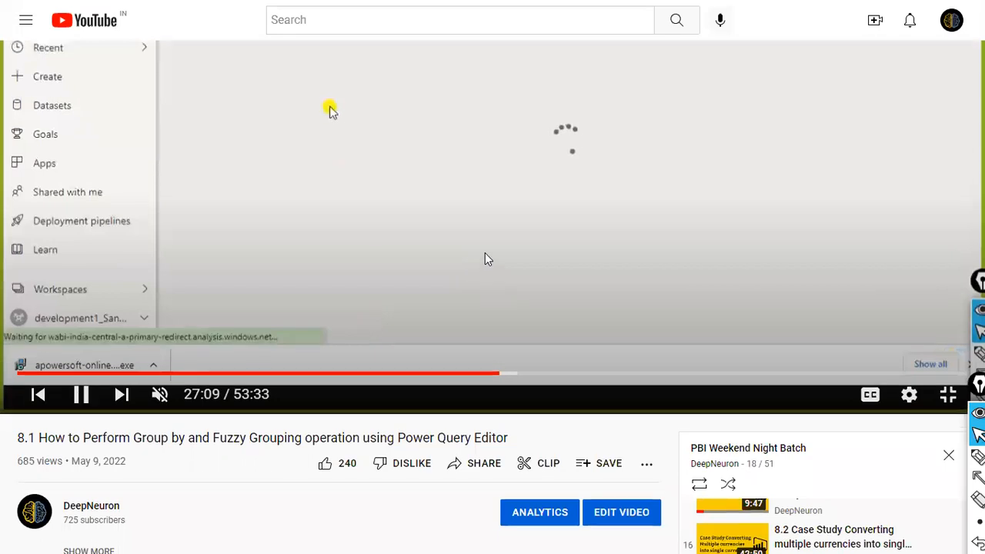
pyautogui.press('f')
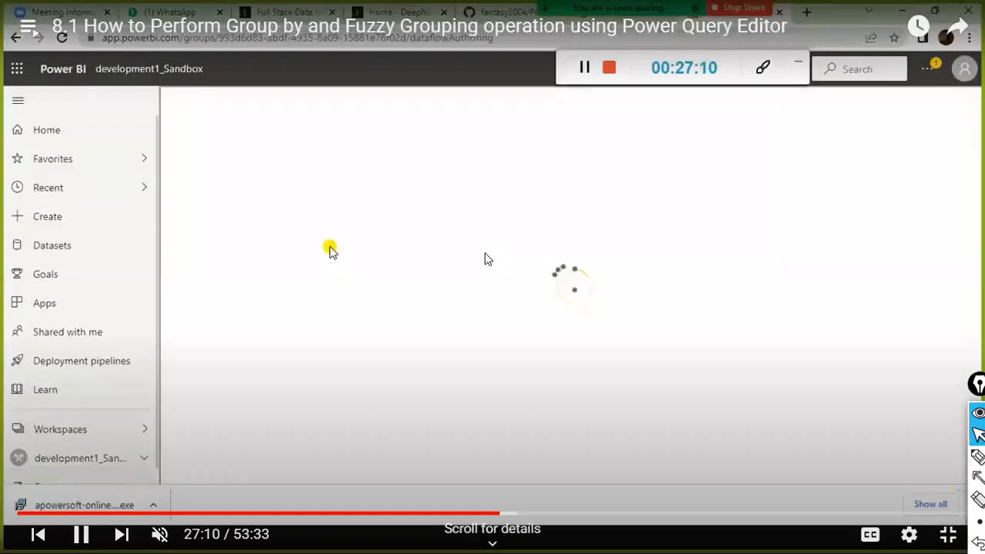
pyautogui.press('Right')
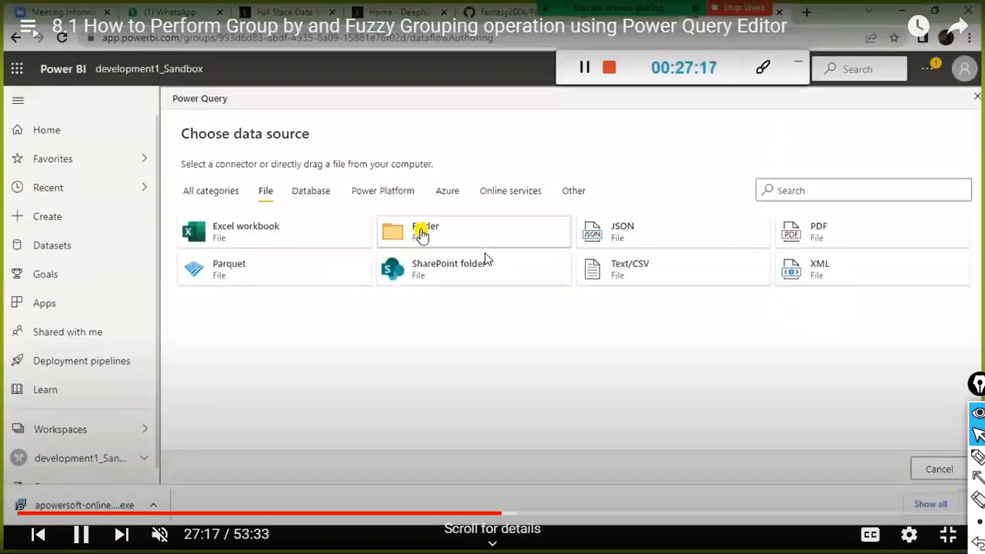
# Step: Watch the lesson, pausing on the data source screen and at the aggsales.csv file path
pyautogui.press('Left')
pyautogui.press('Left')
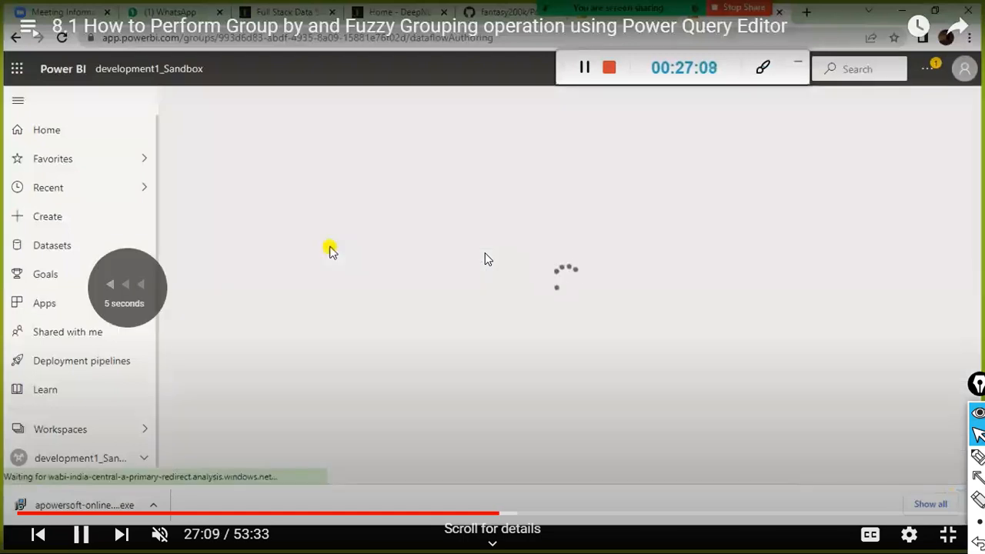
pyautogui.press('Left')
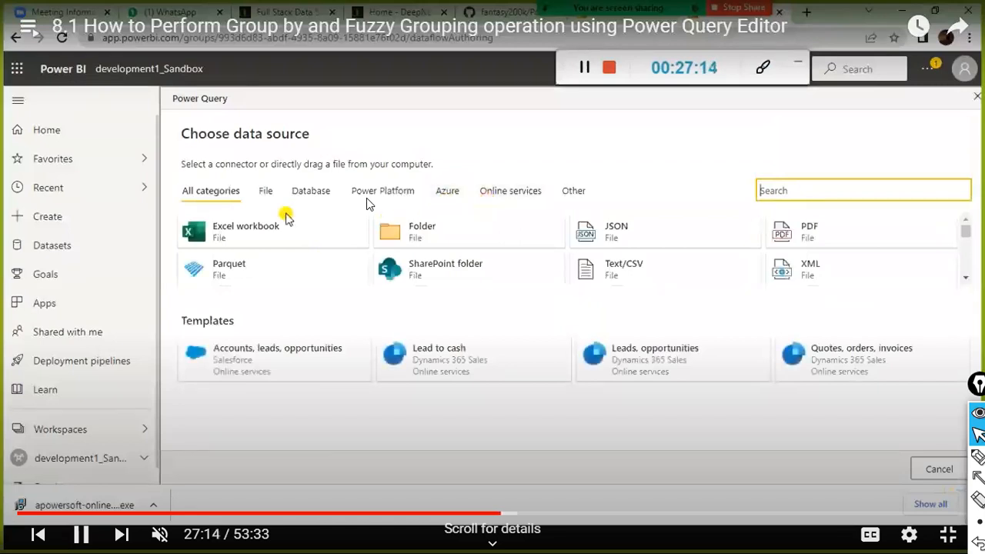
pyautogui.click(333, 324)
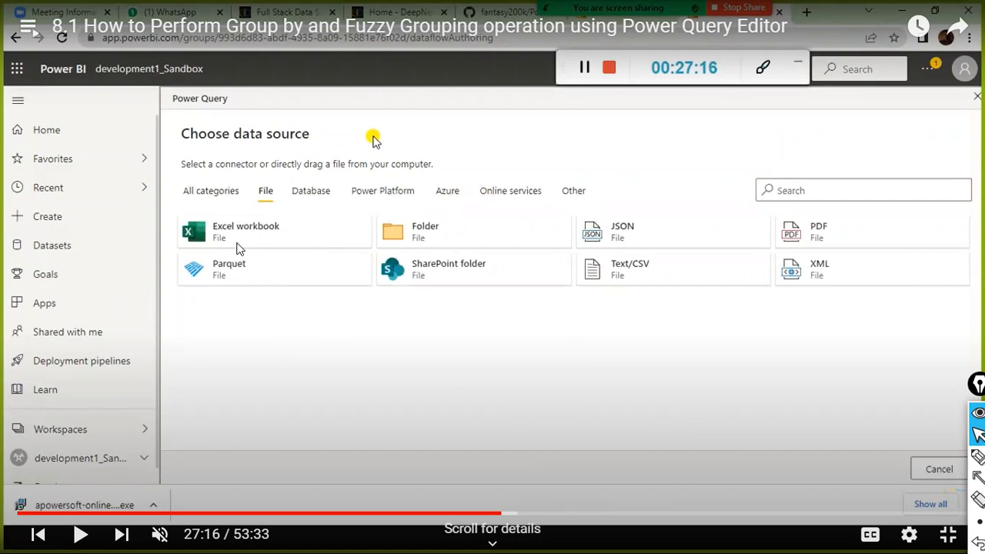
pyautogui.click(503, 352)
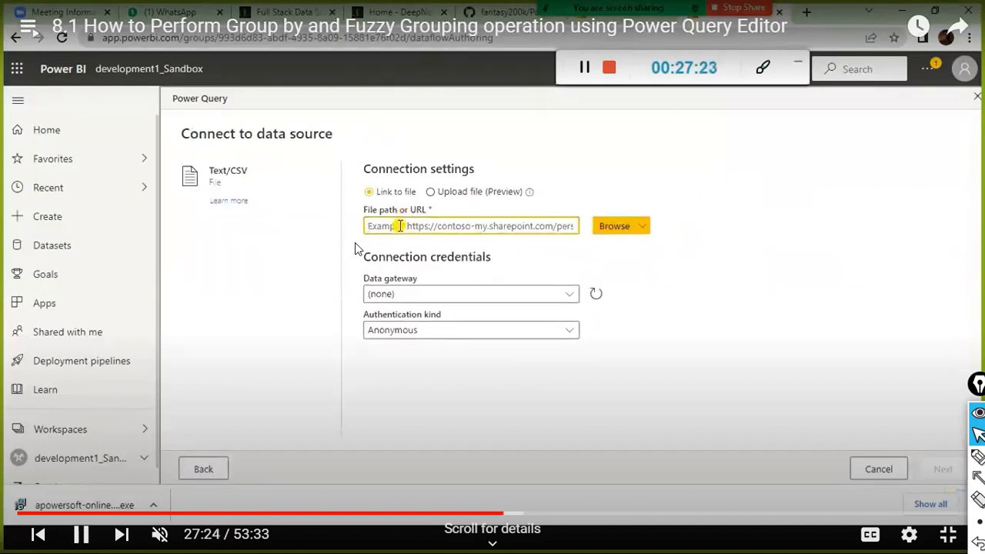
pyautogui.press('Left')
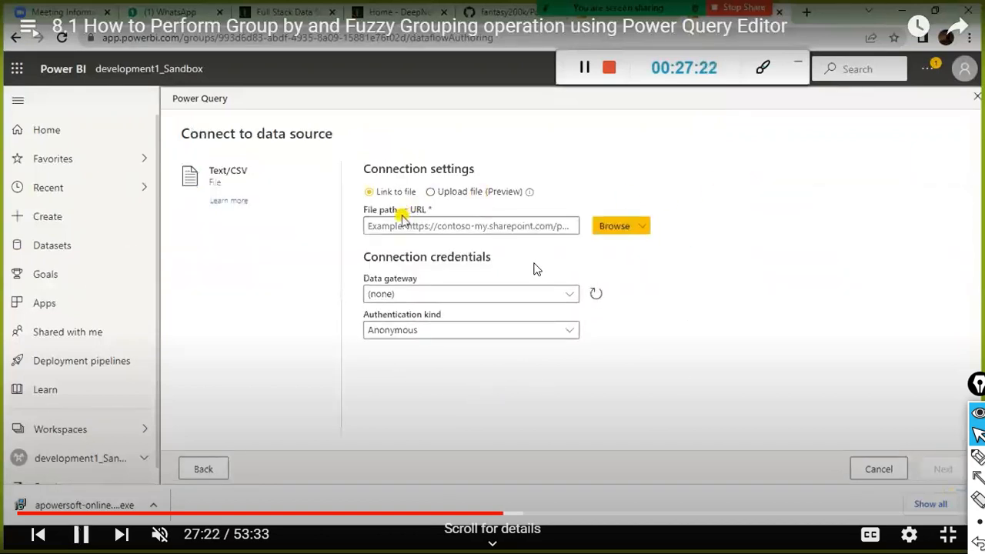
pyautogui.press('space')
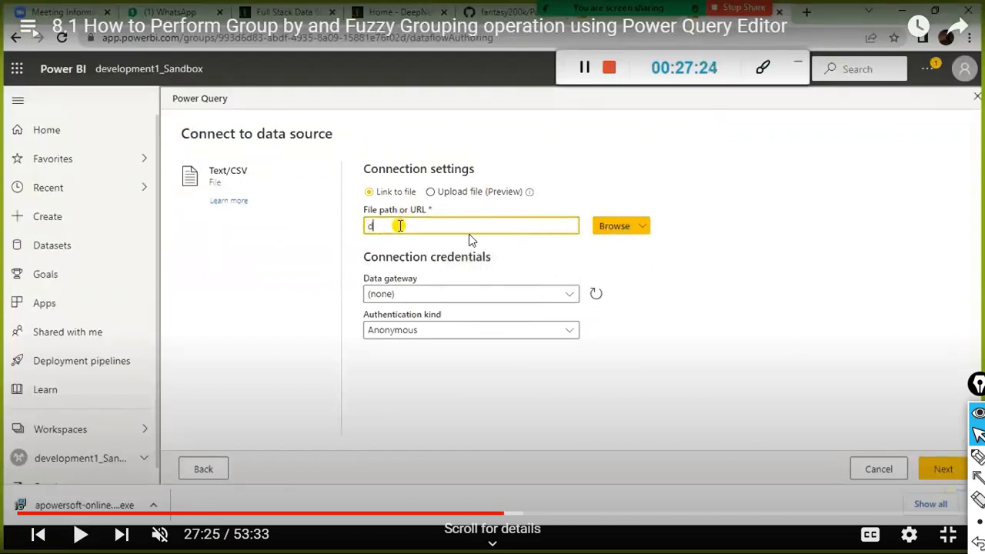
pyautogui.press('space')
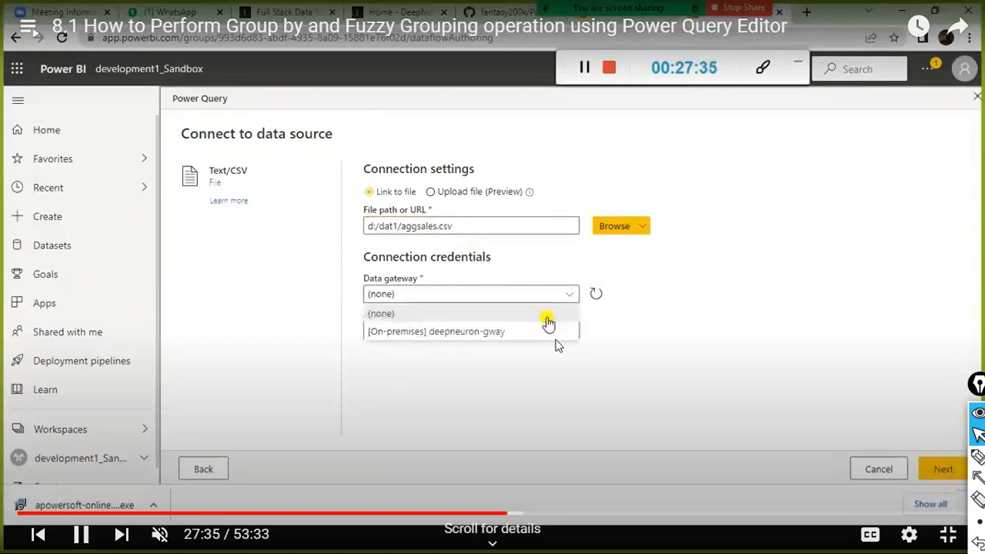
pyautogui.click(665, 348)
# Step: Bring the tutorial window back to the front and exit fullscreen playback
pyautogui.press('super')
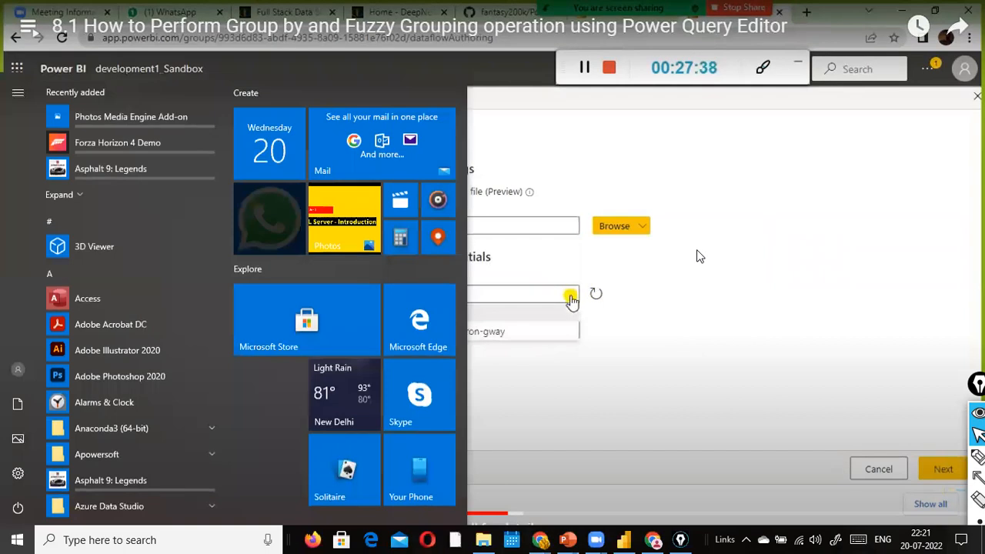
pyautogui.moveTo(541, 539)
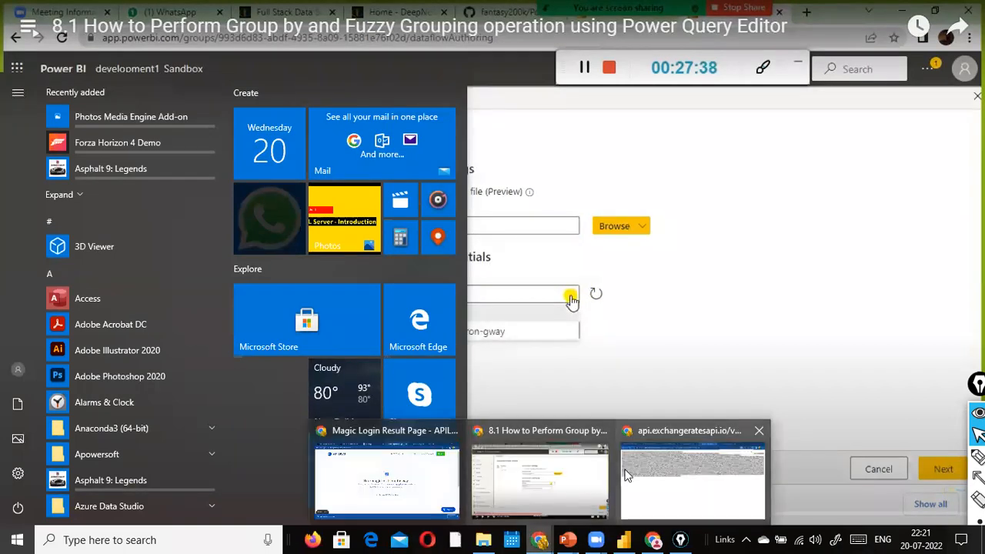
pyautogui.click(584, 463)
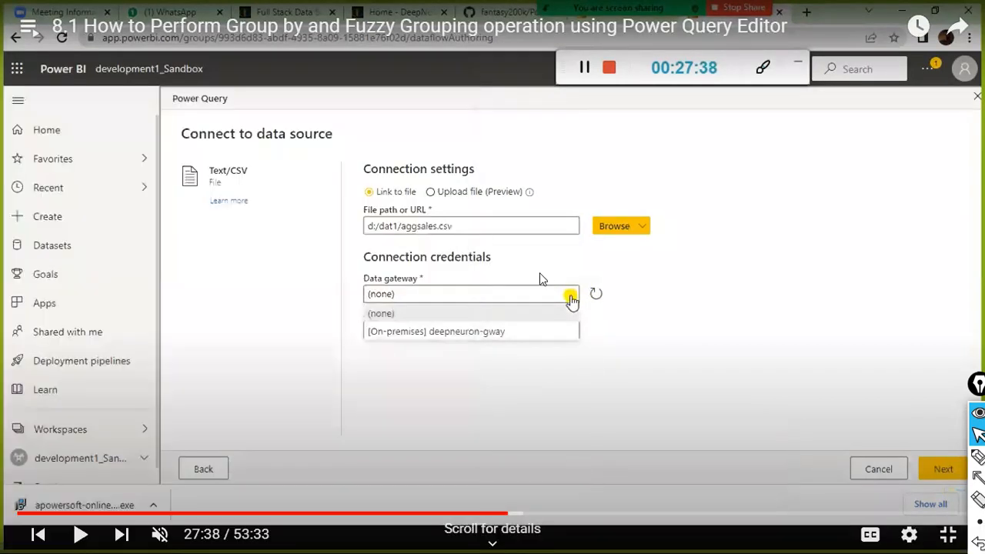
pyautogui.press('Escape')
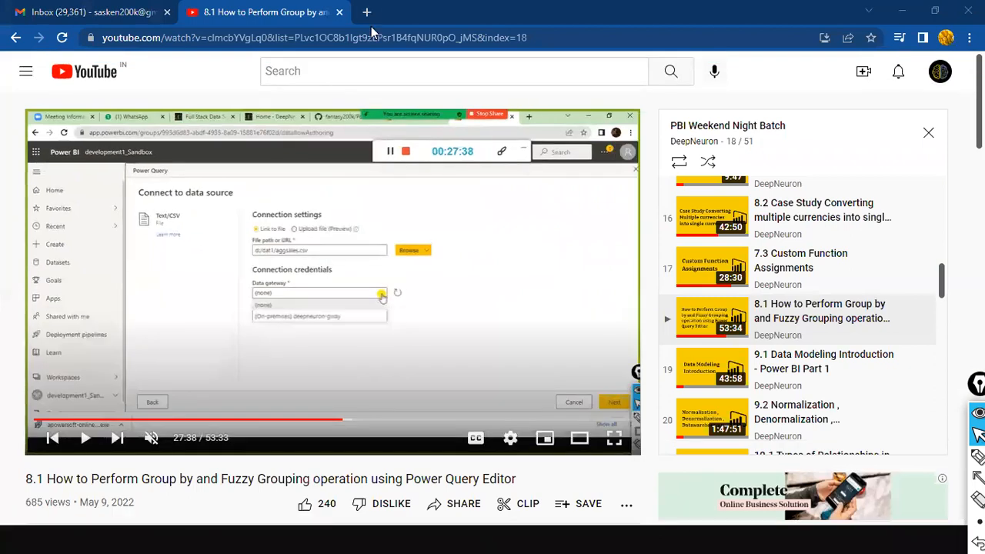
# Step: In a new tab, search Google for 'download power bi desktop for windows'
pyautogui.click(368, 16)
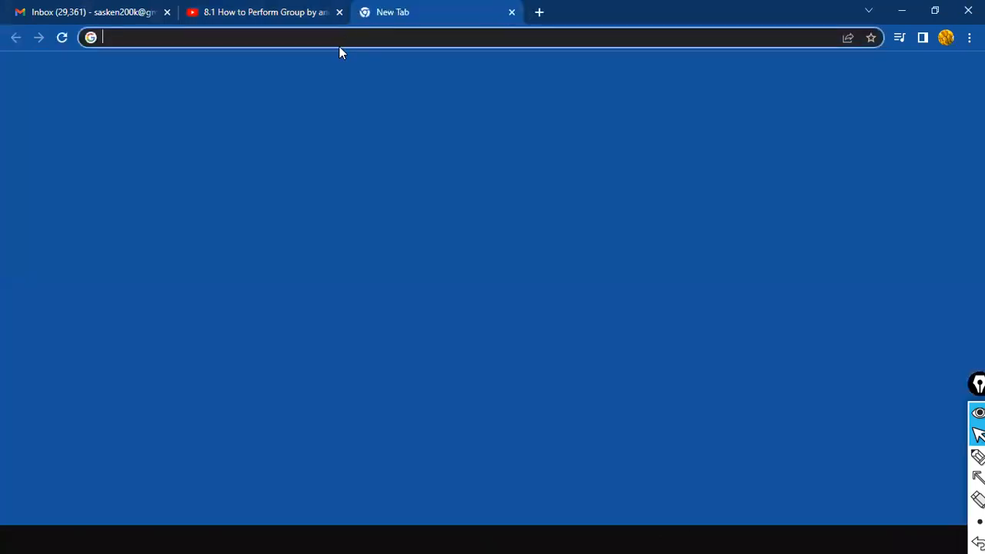
pyautogui.write('www.google.com')
pyautogui.press('Return')
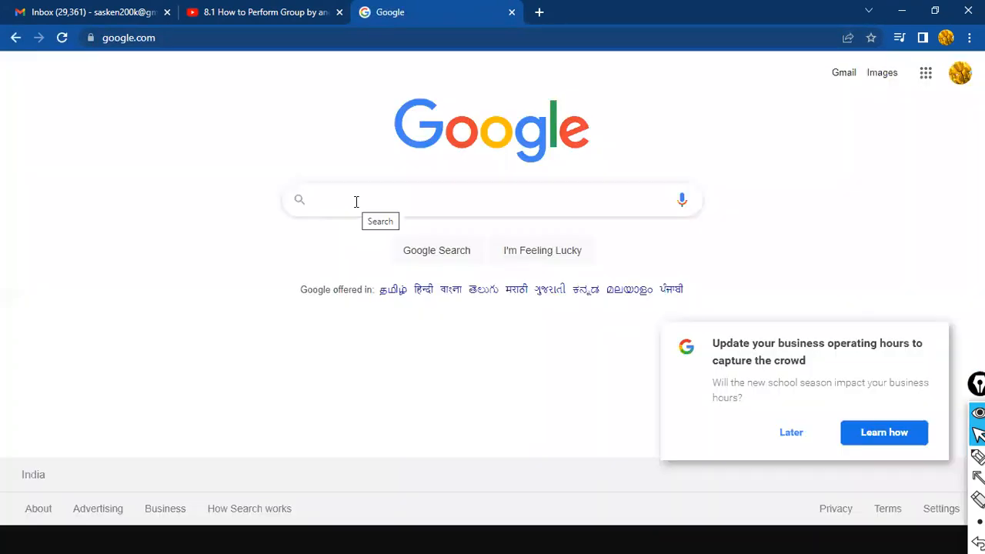
pyautogui.click(356, 202)
pyautogui.write('dowl')
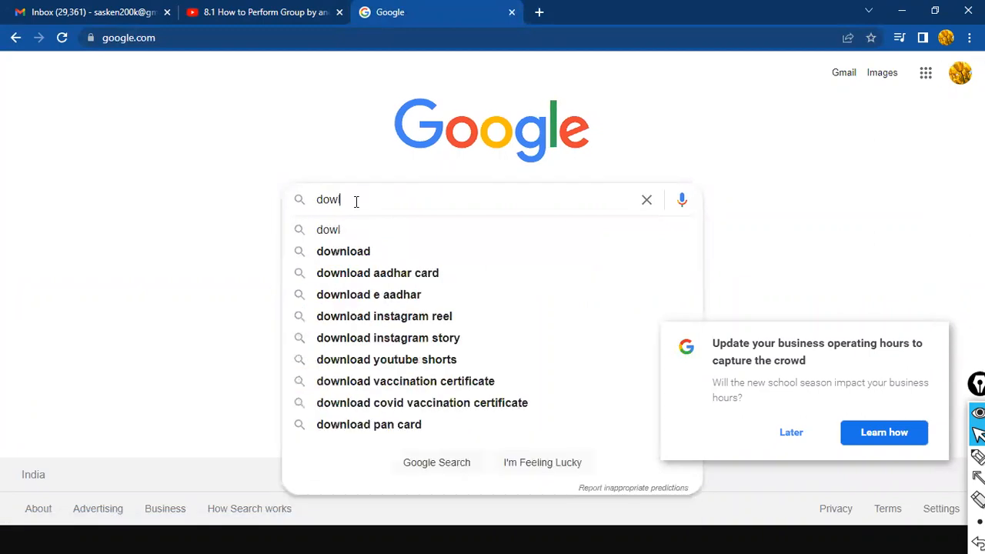
pyautogui.press('BackSpace')
pyautogui.write('nload po')
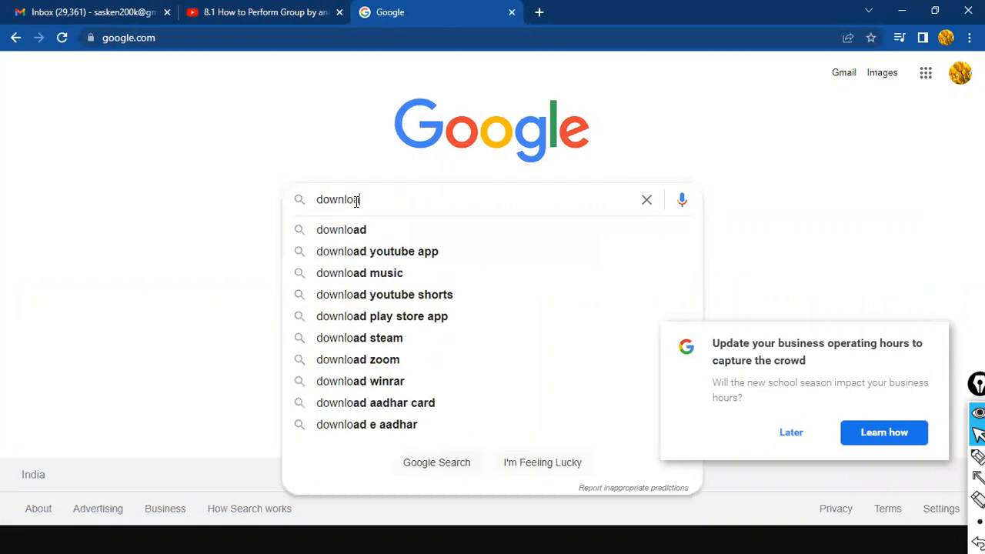
pyautogui.write('wer bi desk')
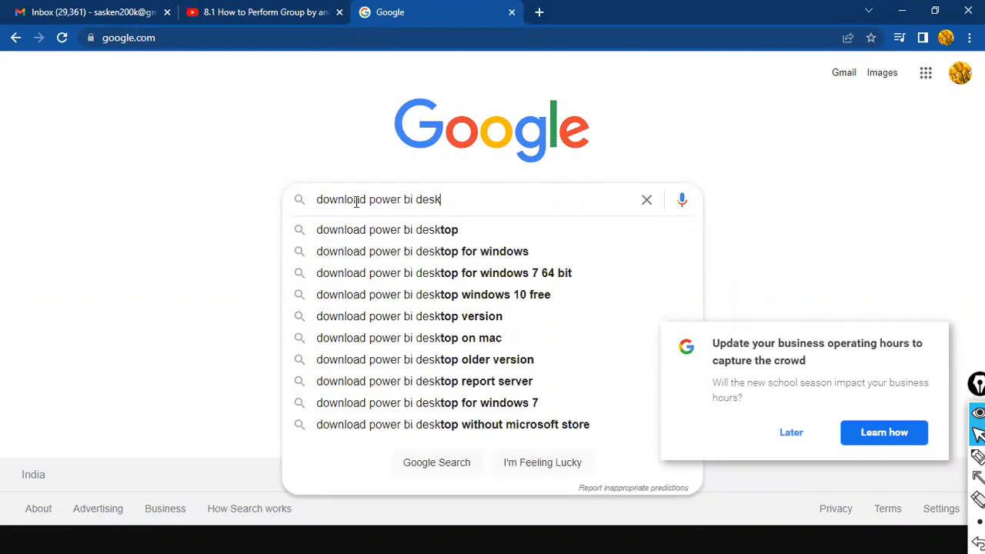
pyautogui.press('Down')
pyautogui.press('Down')
pyautogui.press('Return')
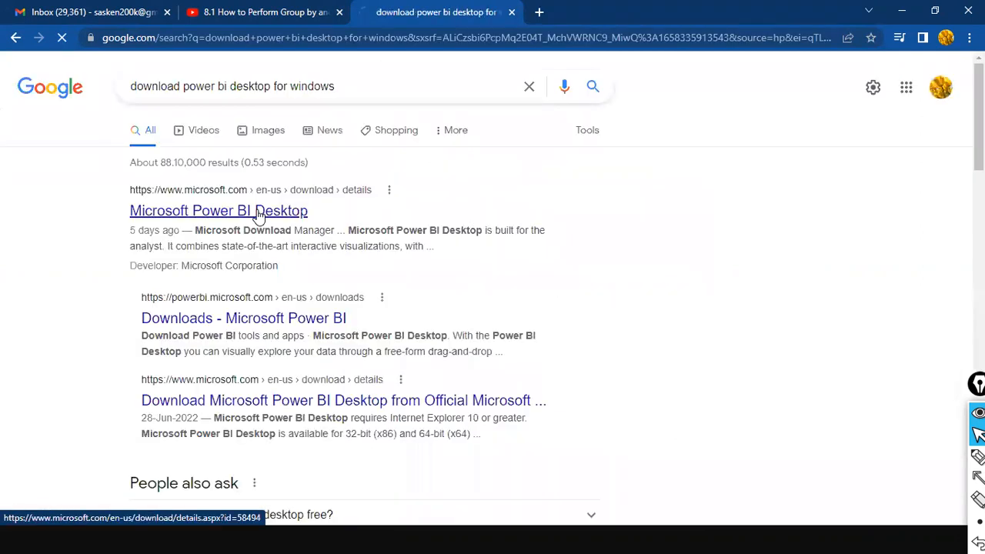
# Step: Open the Microsoft Power BI Desktop download page from the search results
pyautogui.click(259, 215)
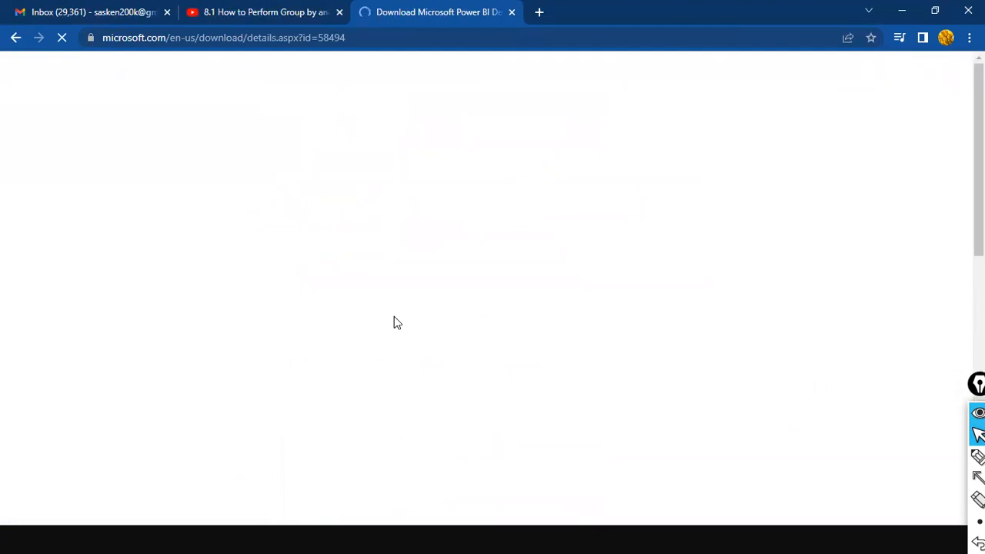
pyautogui.scroll(-2, 397, 319)
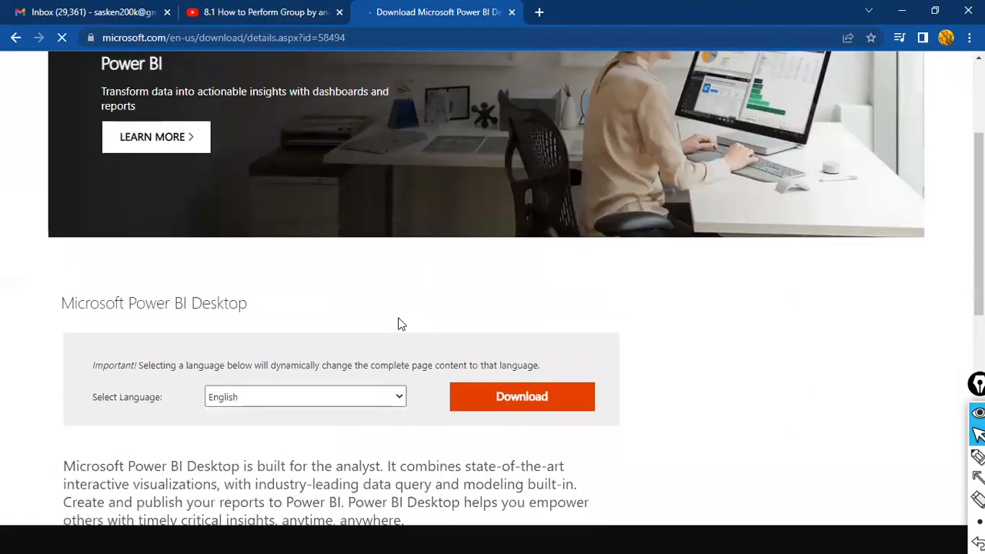
pyautogui.scroll(-1, 411, 347)
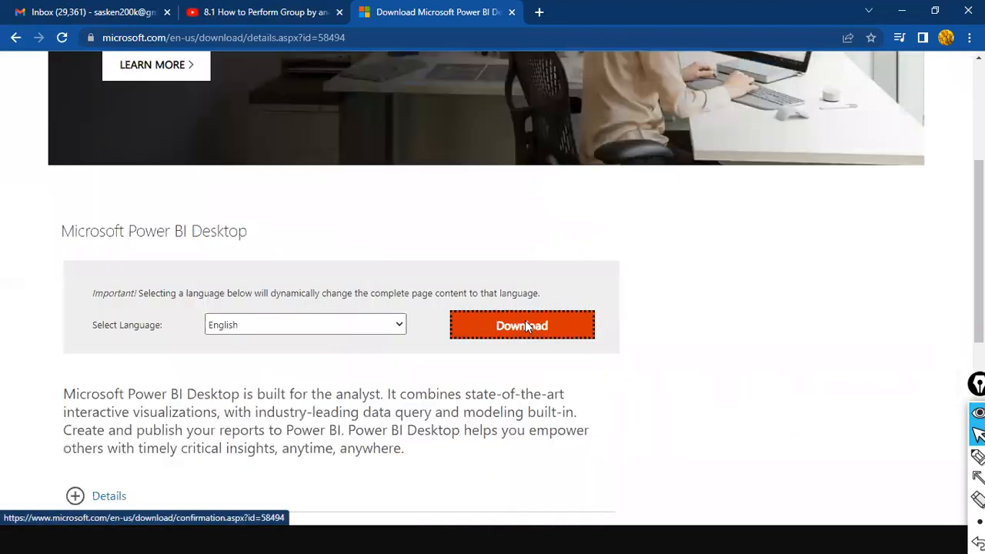
pyautogui.click(525, 321)
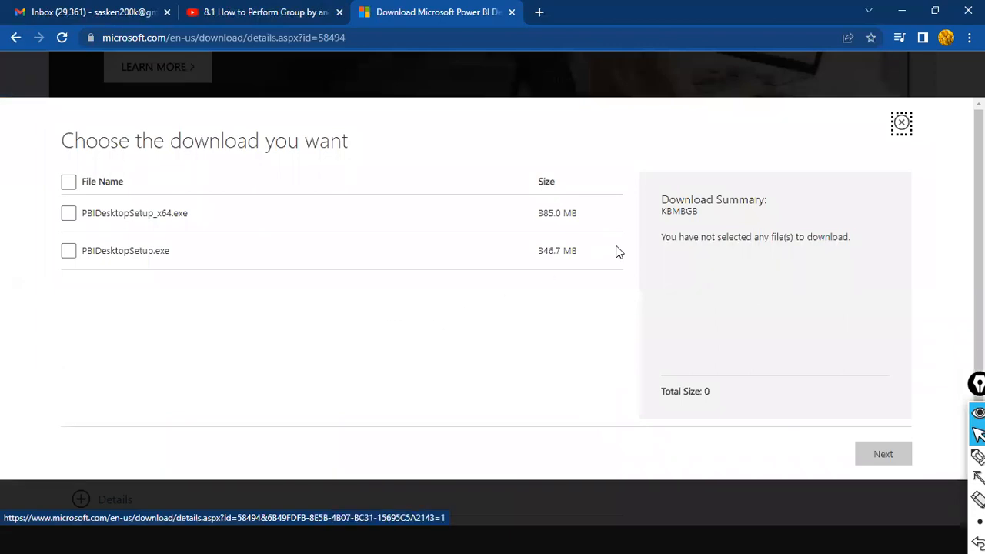
pyautogui.click(15, 37)
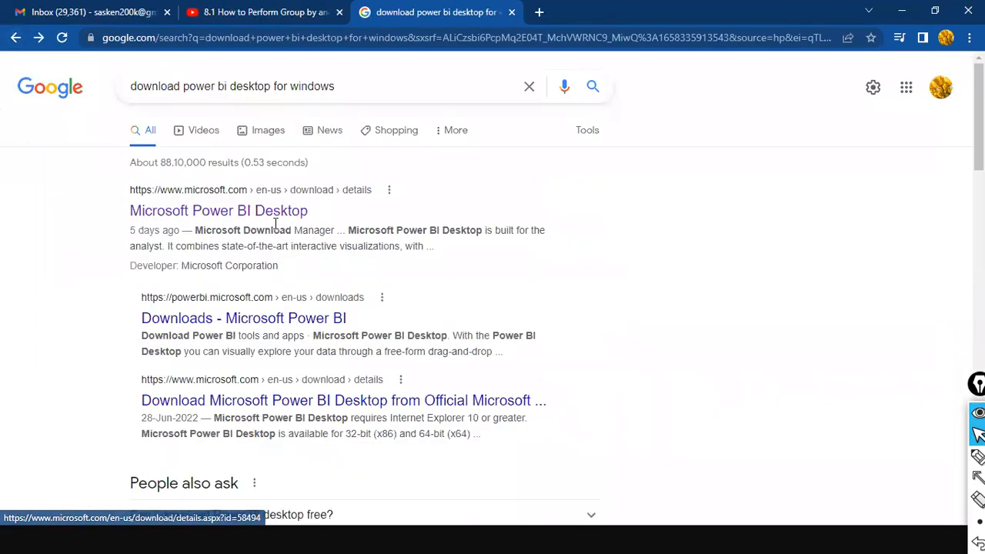
pyautogui.click(199, 211)
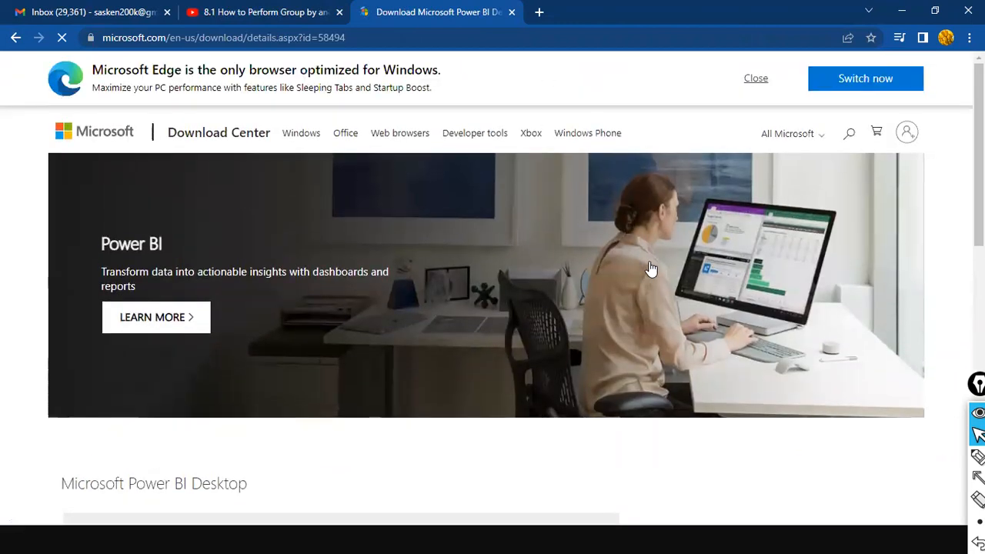
pyautogui.scroll(-8, 664, 253)
pyautogui.scroll(10, 663, 254)
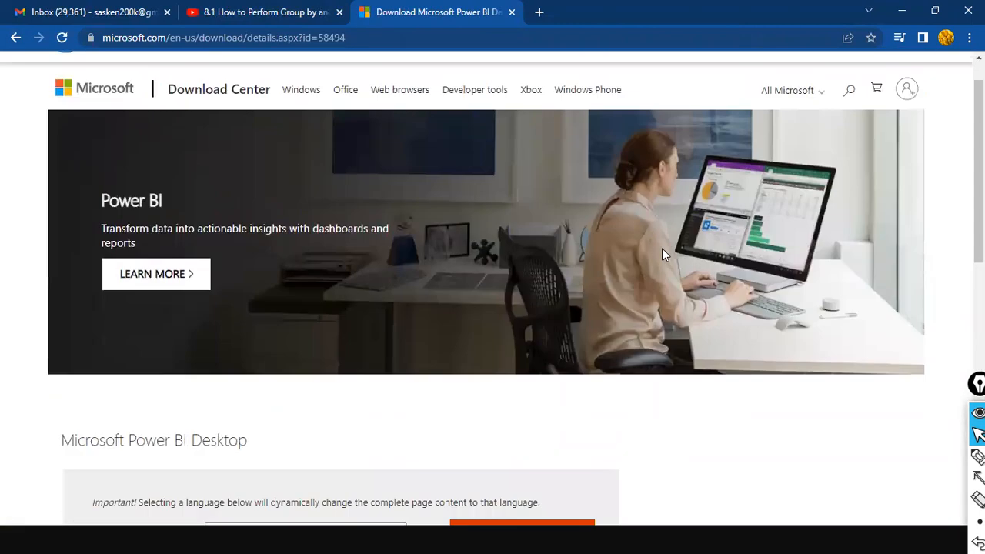
# Step: Look over the Download Center home page, then return to the Power BI Desktop page
pyautogui.click(211, 135)
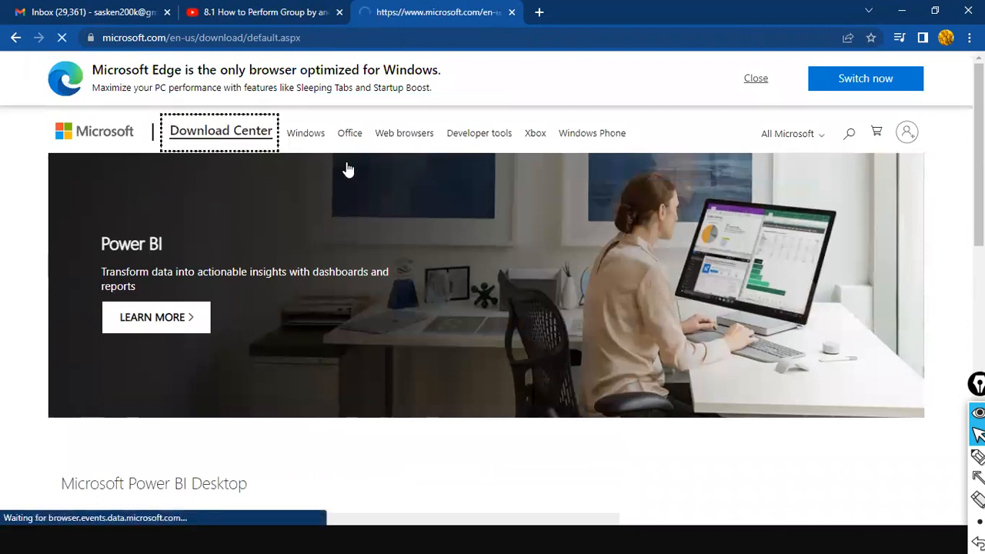
pyautogui.scroll(-5, 645, 192)
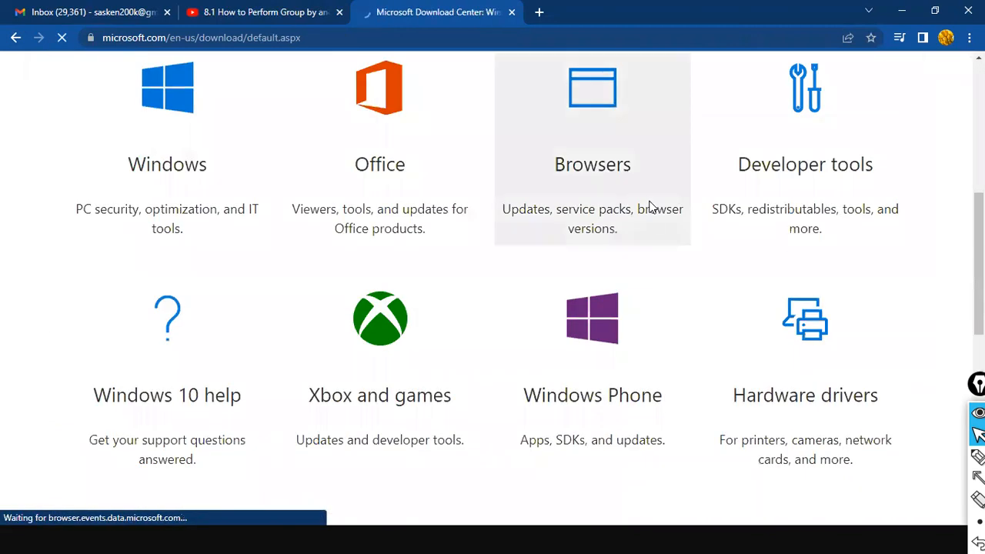
pyautogui.scroll(-4, 650, 224)
pyautogui.scroll(-5, 651, 242)
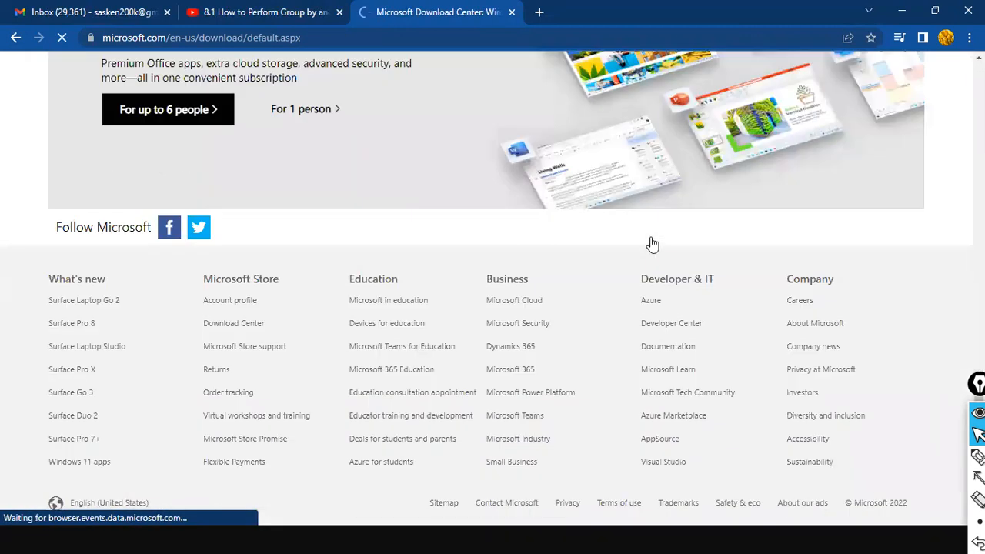
pyautogui.scroll(8, 651, 243)
pyautogui.click(16, 38)
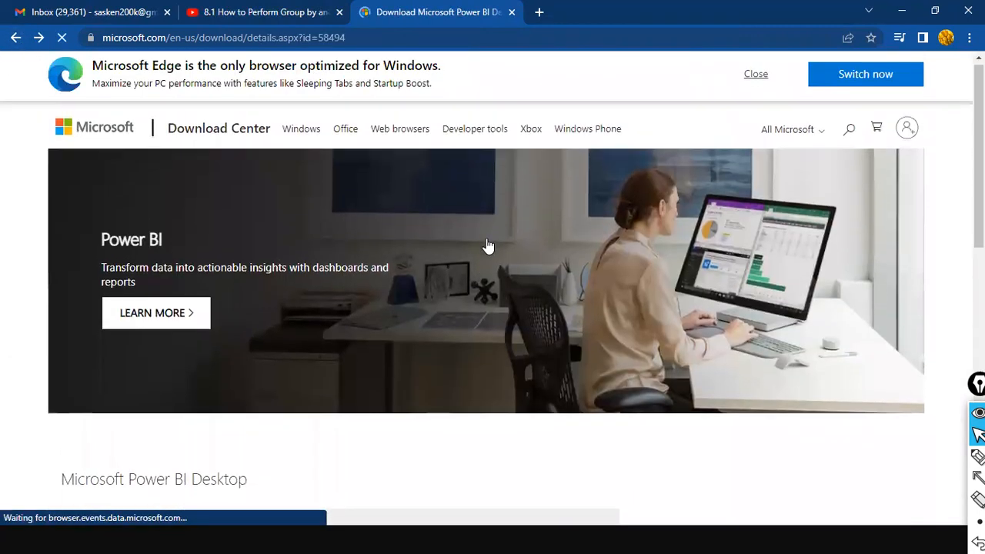
# Step: Scroll to the Download box and open the list of Power BI Desktop installer files
pyautogui.scroll(-8, 486, 246)
pyautogui.scroll(8, 466, 254)
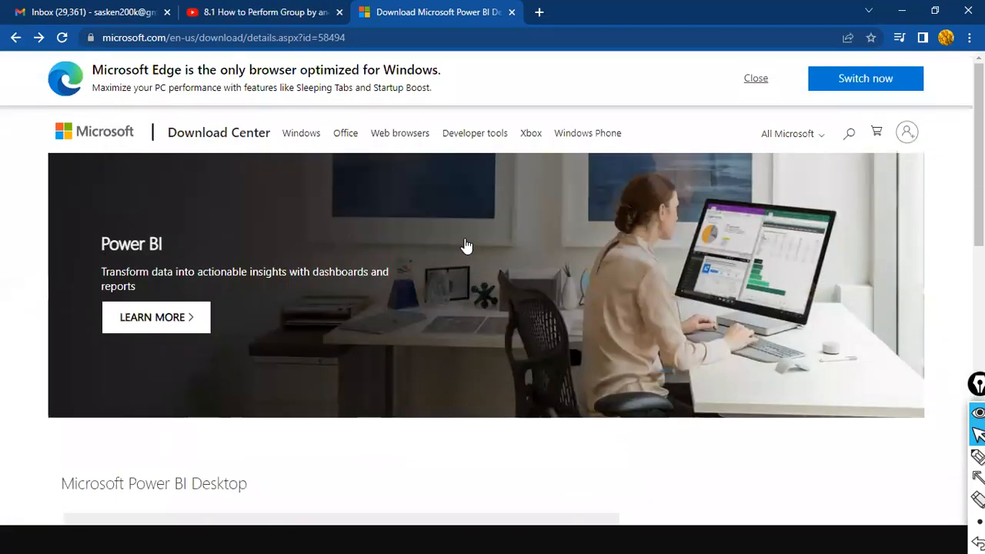
pyautogui.scroll(-5, 466, 250)
pyautogui.scroll(5, 468, 244)
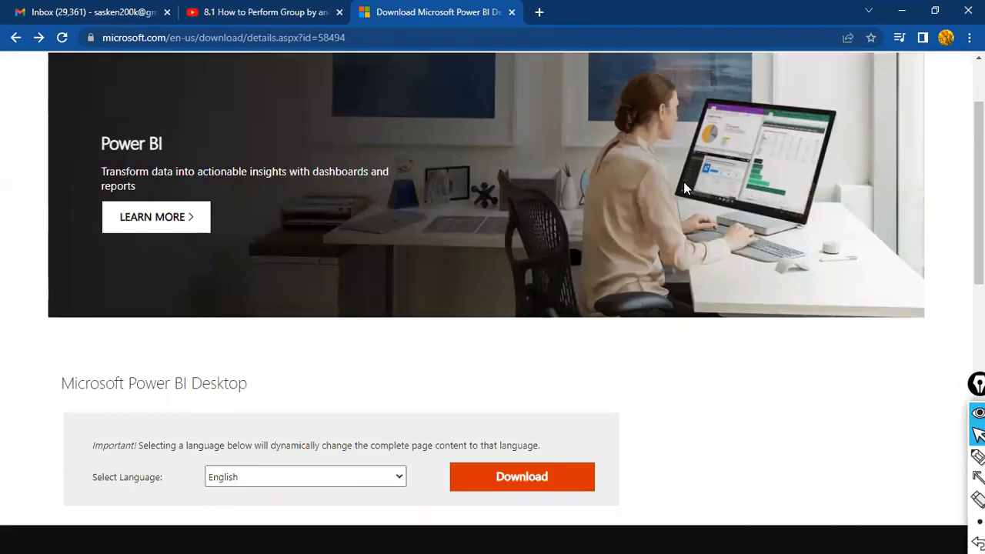
pyautogui.scroll(-4, 538, 258)
pyautogui.scroll(4, 790, 218)
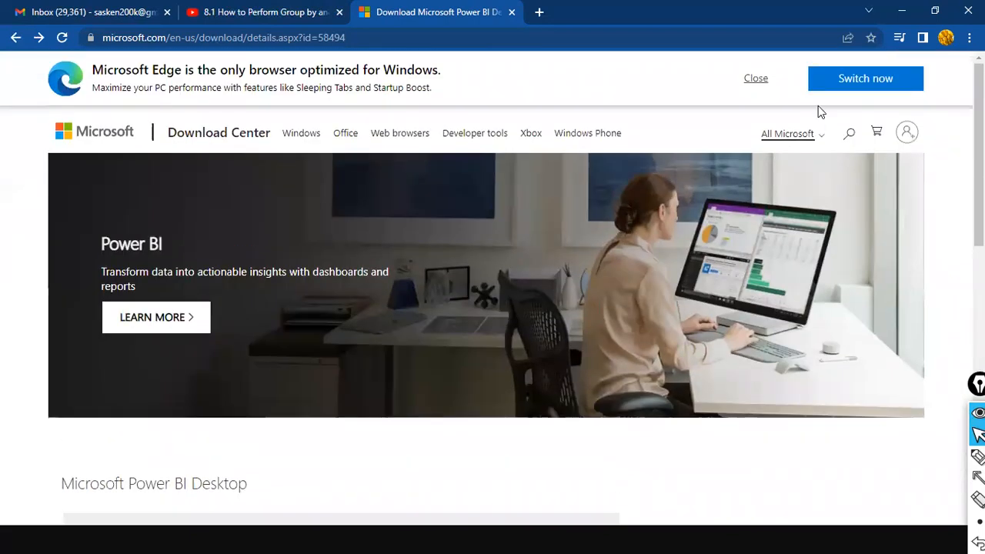
pyautogui.scroll(-4, 626, 211)
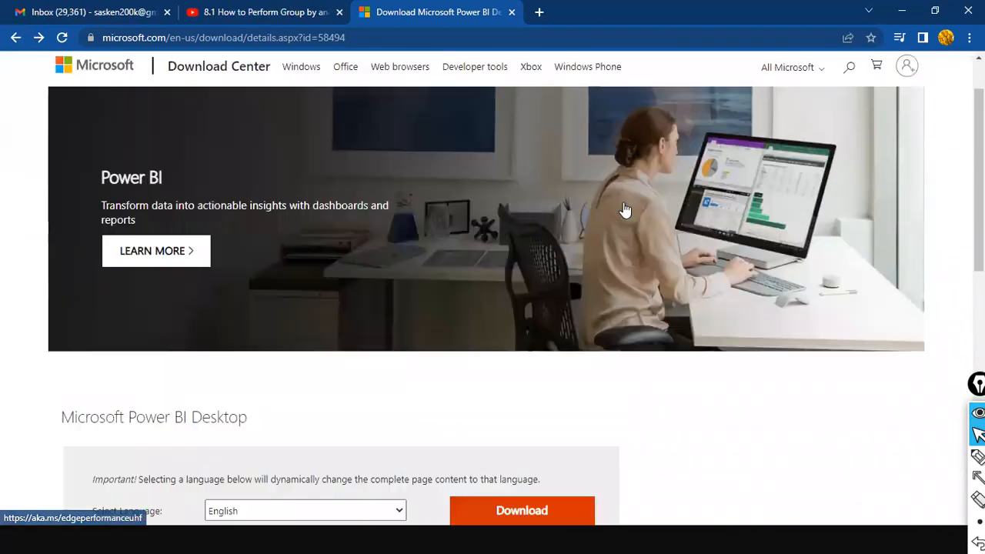
pyautogui.click(492, 290)
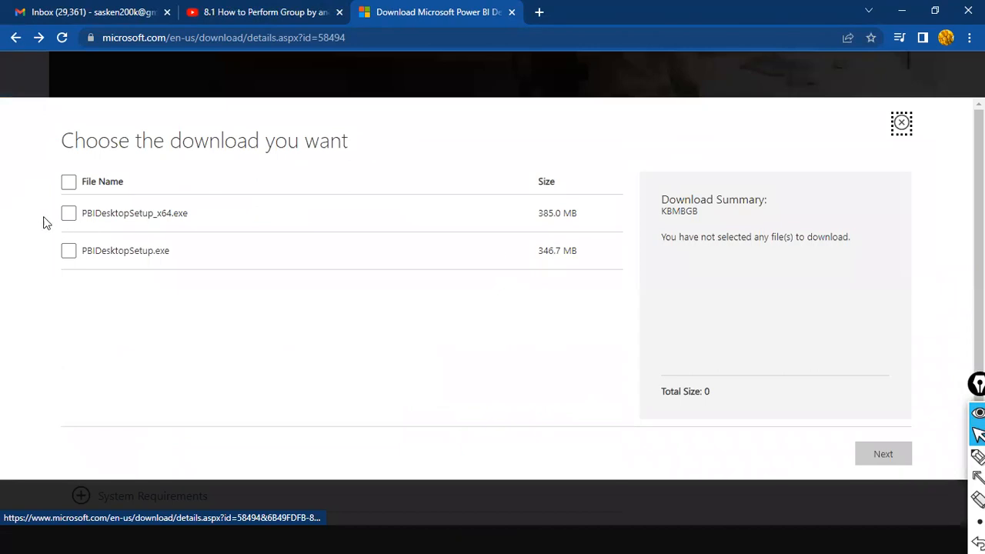
# Step: Select PBIDesktopSetup_x64.exe and start its download
pyautogui.click(68, 213)
pyautogui.click(857, 456)
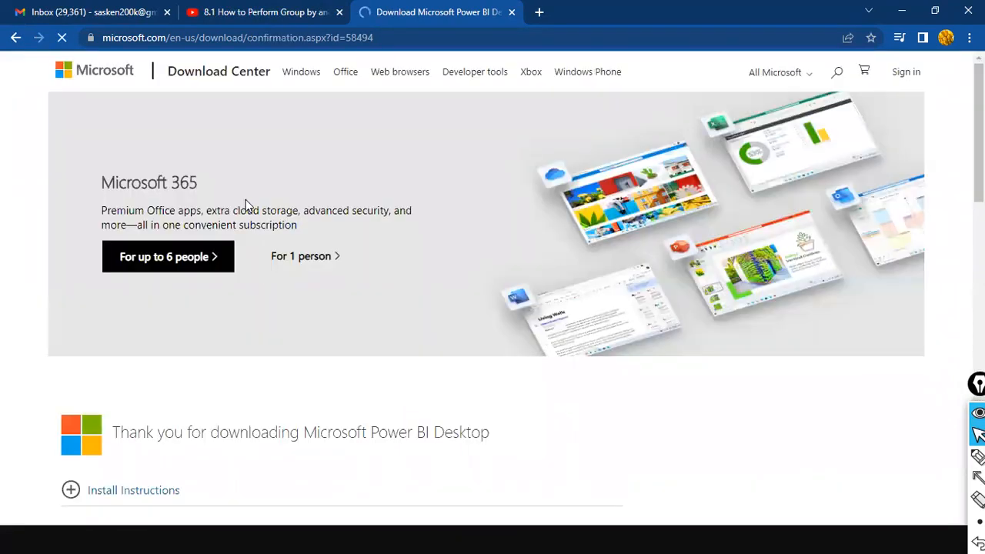
pyautogui.scroll(-5, 249, 214)
pyautogui.scroll(-7, 250, 216)
pyautogui.scroll(7, 250, 216)
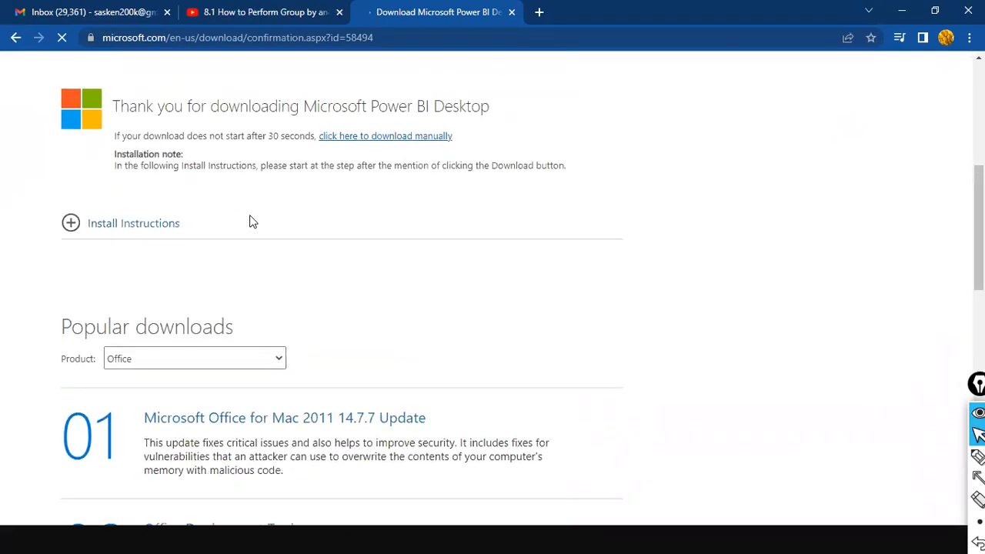
# Step: Go back to the Google search results and start editing the search query
pyautogui.click(13, 38)
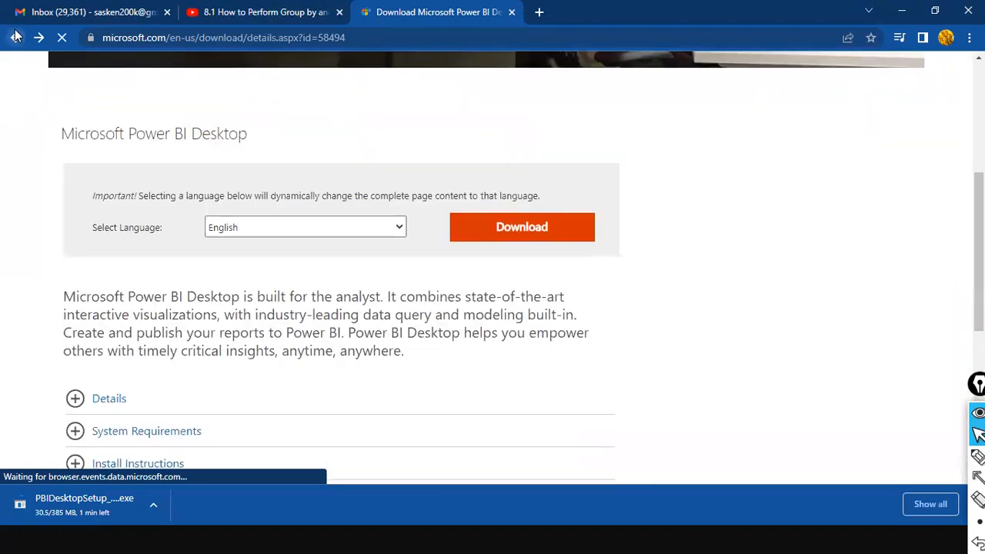
pyautogui.click(15, 36)
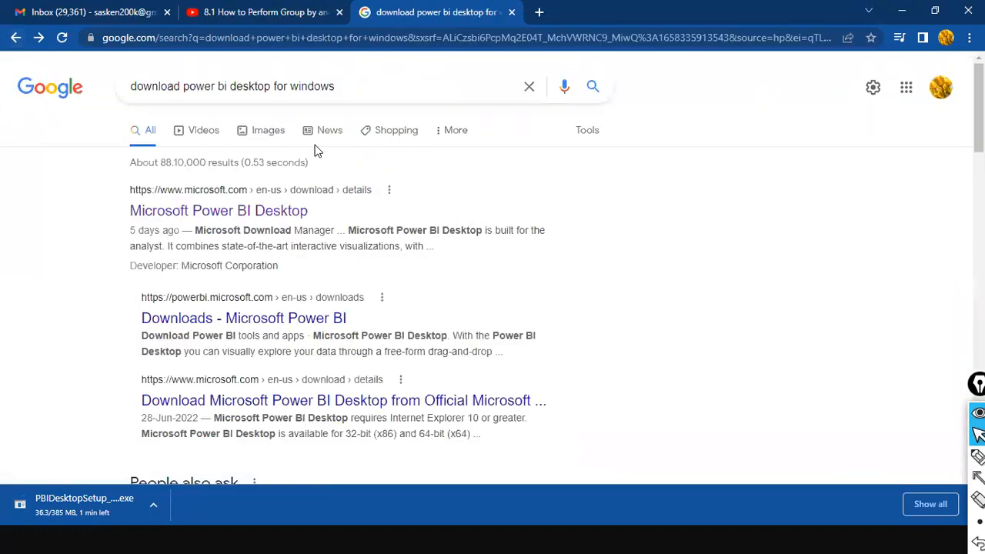
pyautogui.click(234, 86)
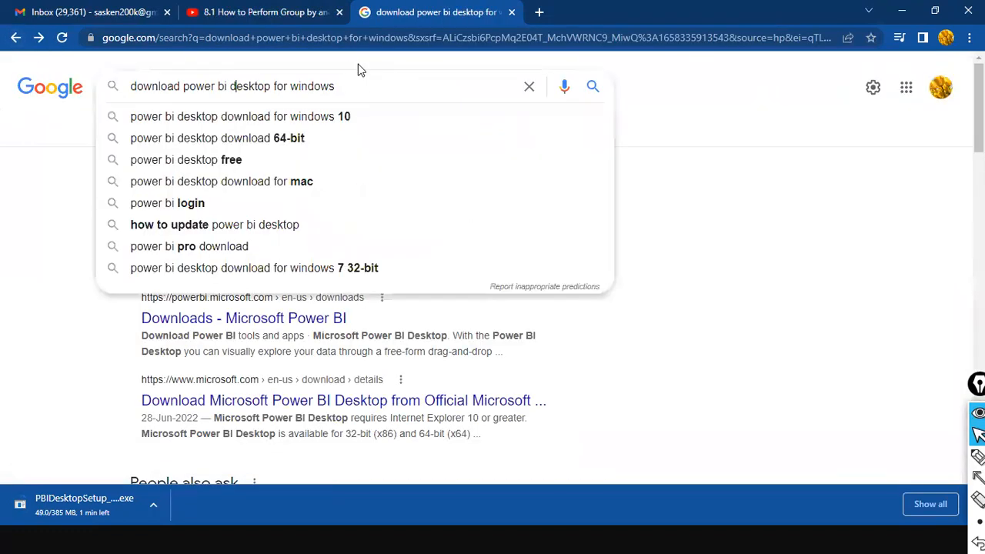
# Step: Change the search to 'download power bi for windows' and open the Power BI downloads page
pyautogui.hotkey('ctrl', 'shift', 'Right')
pyautogui.press('BackSpace')
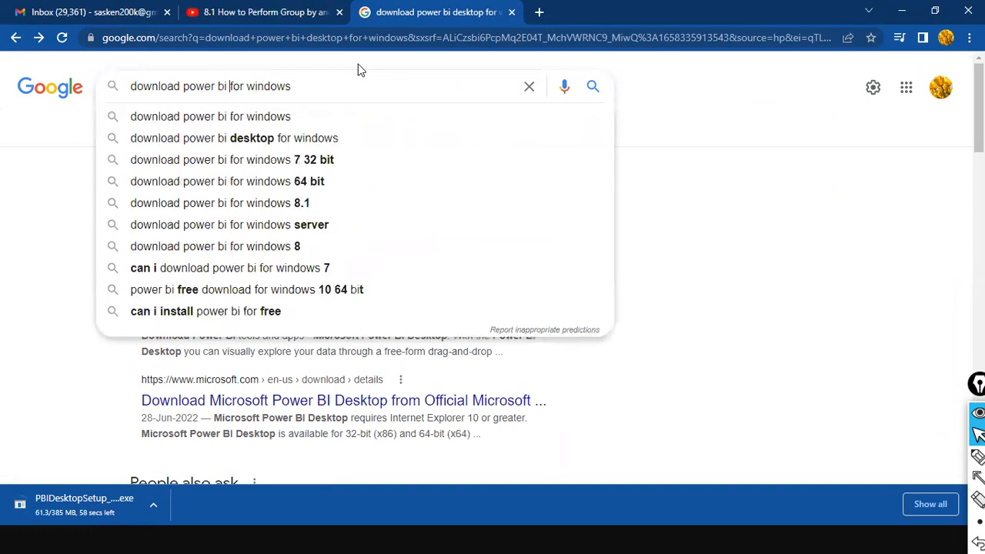
pyautogui.press('Return')
pyautogui.click(257, 219)
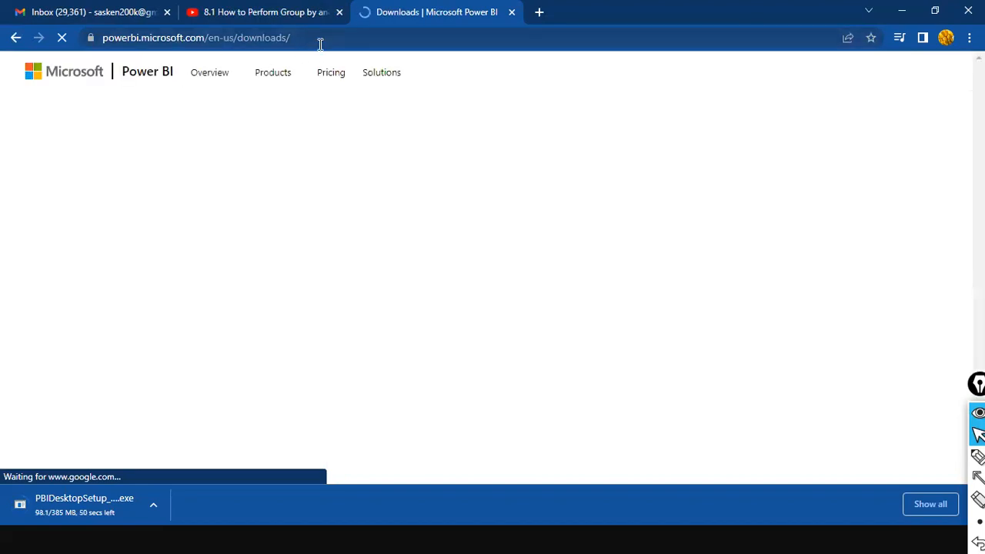
# Step: Annotate the on-premises data gateway section and download the gateway in standard mode
pyautogui.scroll(-3, 539, 205)
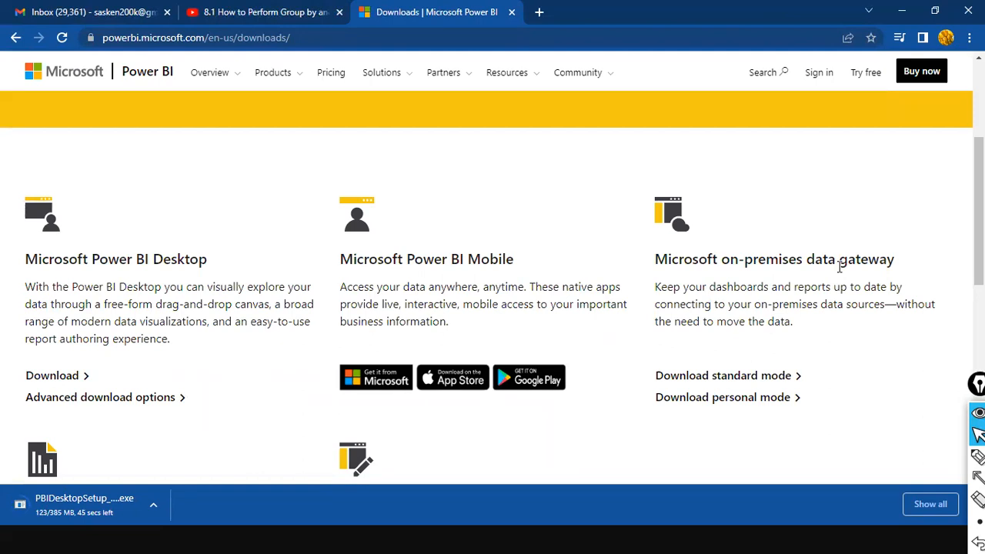
pyautogui.moveTo(635, 194)
pyautogui.mouseDown()
pyautogui.moveTo(902, 437)
pyautogui.moveTo(937, 432)
pyautogui.mouseUp()
pyautogui.press('a')
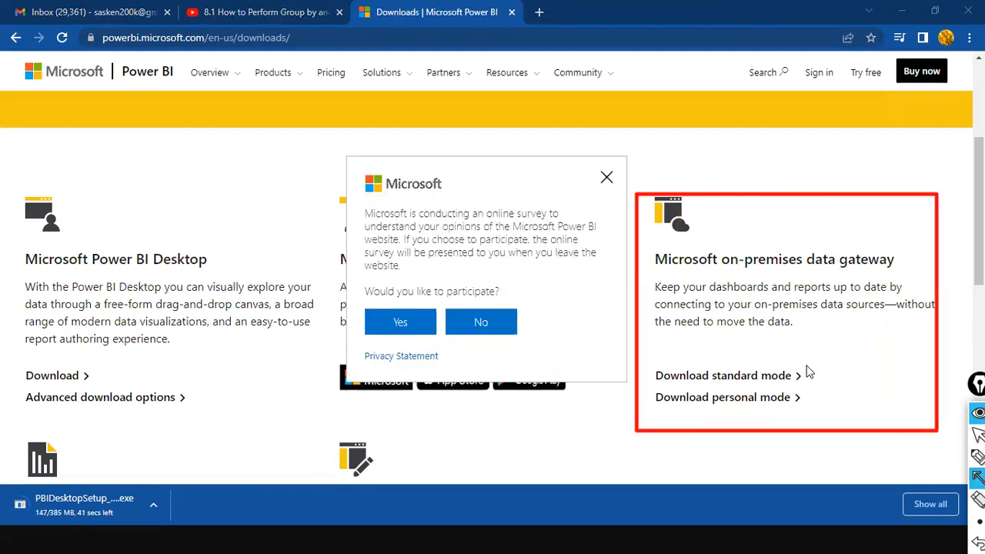
pyautogui.moveTo(882, 322); pyautogui.dragTo(800, 377)
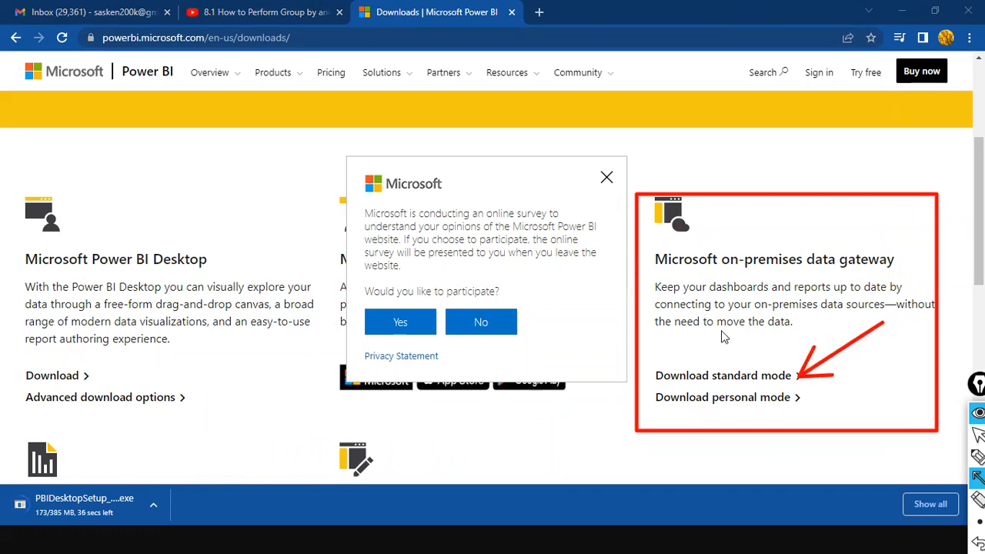
pyautogui.click(722, 377)
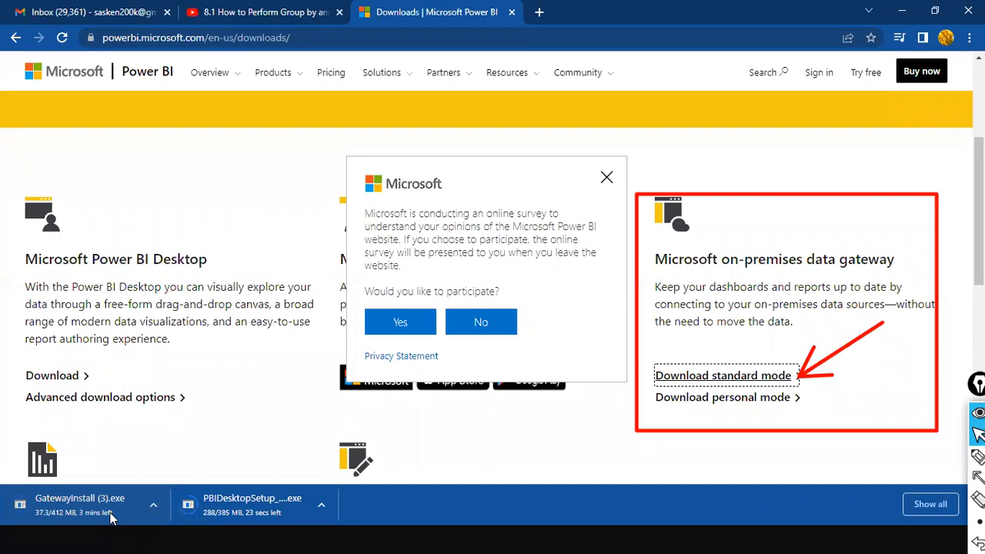
# Step: Show the GatewayInstall download in its Downloads folder in File Explorer
pyautogui.rightClick(110, 517)
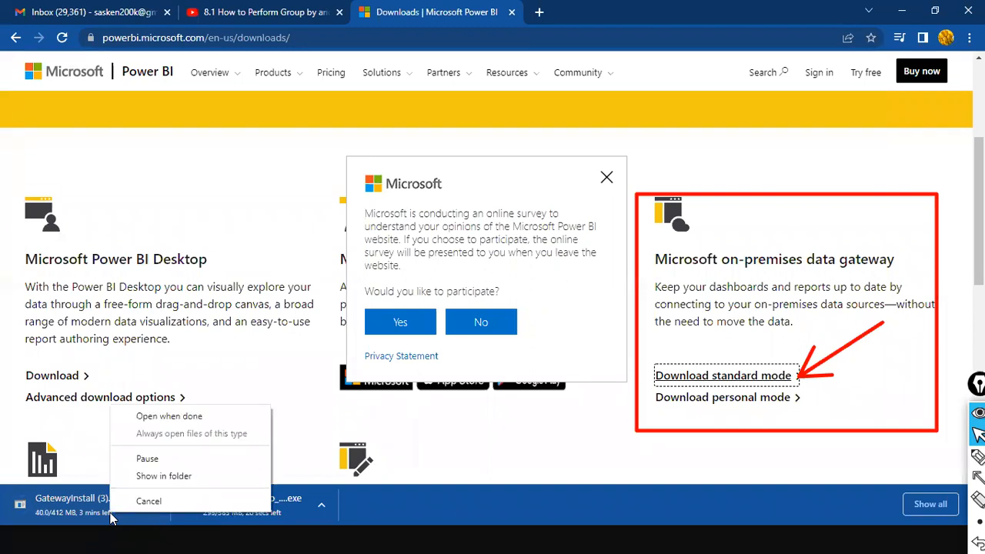
pyautogui.click(192, 477)
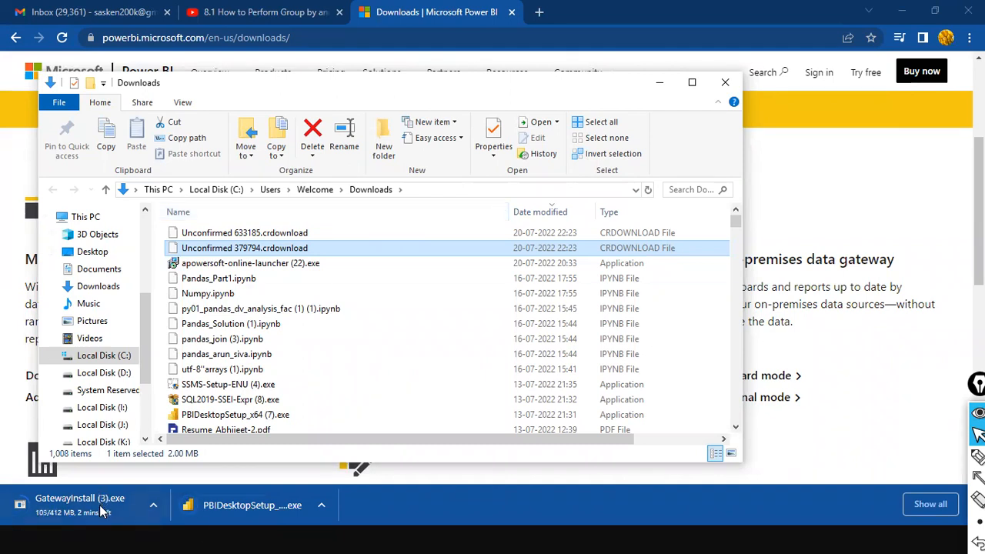
pyautogui.click(135, 490)
pyautogui.press('super')
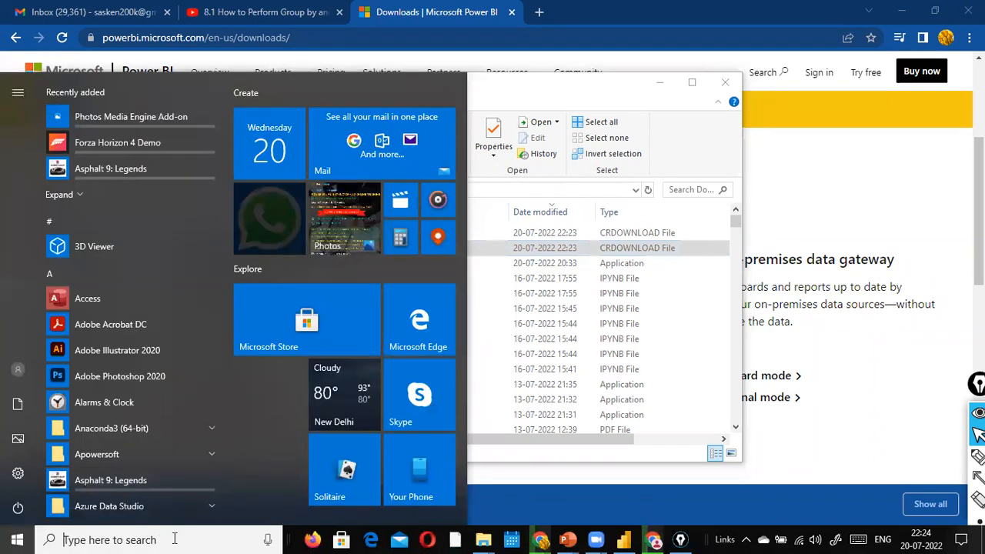
# Step: Launch the installed on-premises data gateway app and minimize the Downloads folder
pyautogui.write('gateway')
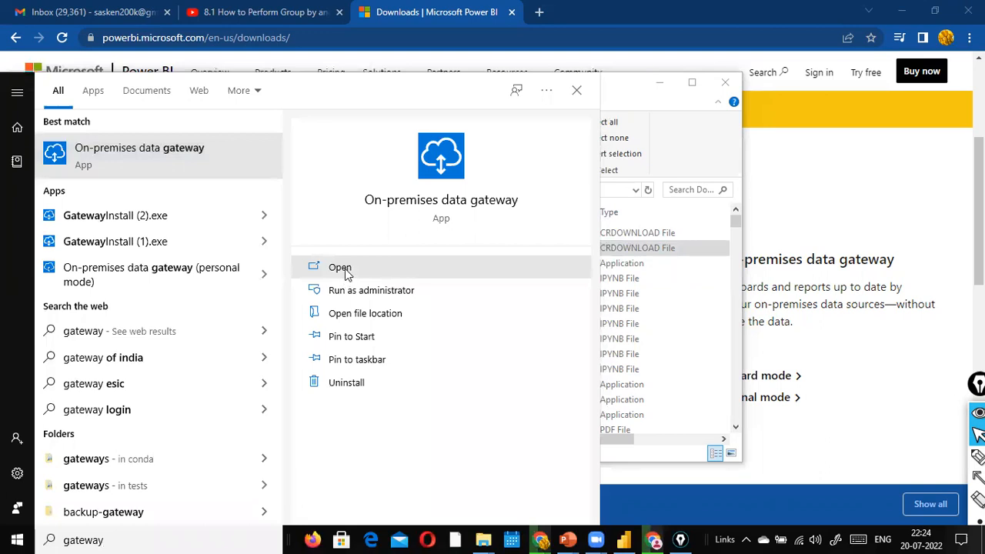
pyautogui.click(346, 274)
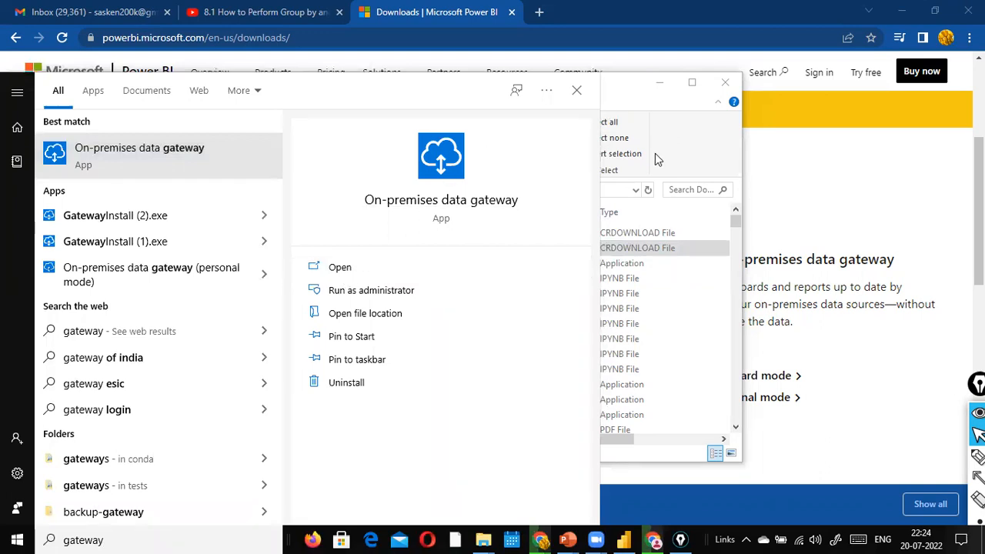
pyautogui.click(691, 104)
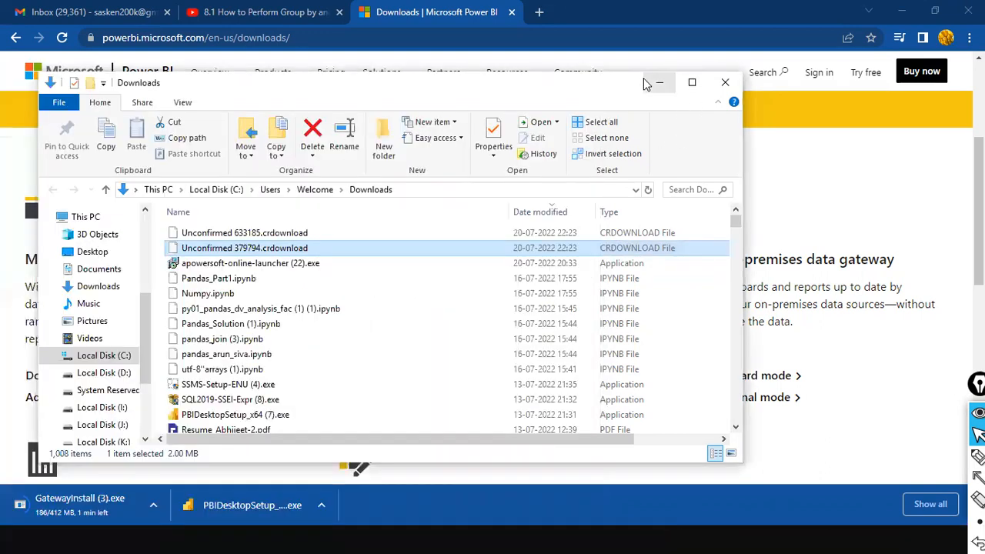
pyautogui.click(654, 82)
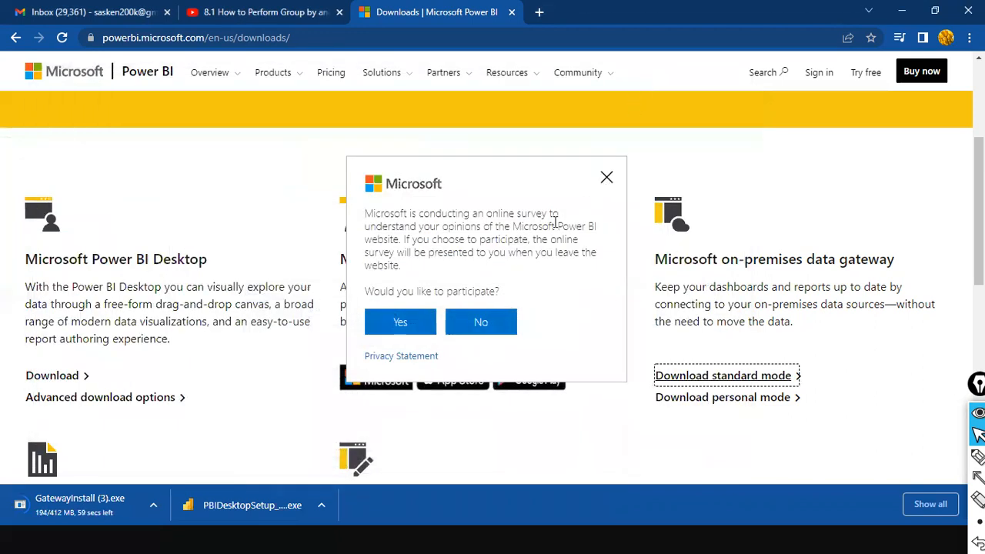
pyautogui.click(501, 323)
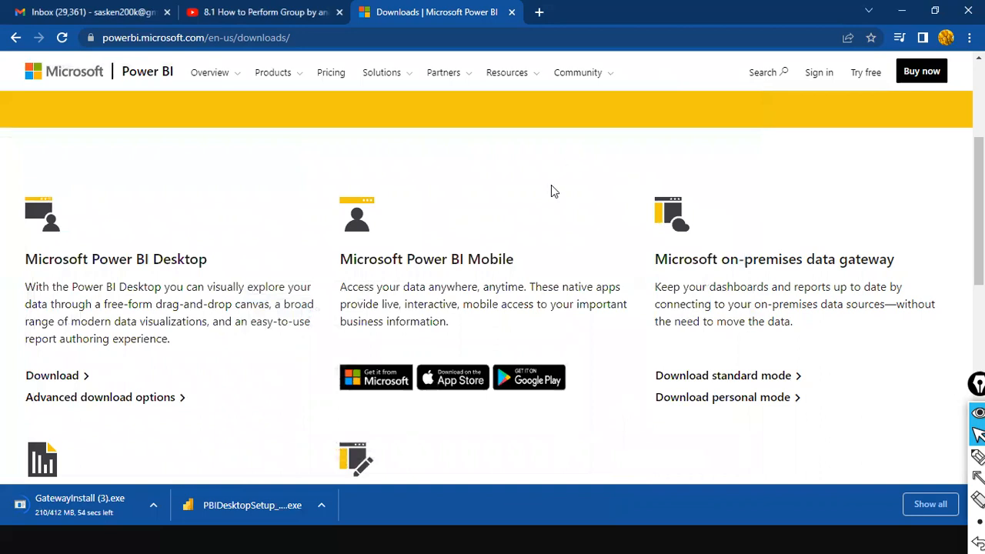
# Step: Bring the Power BI Desktop window to the front
pyautogui.press('super')
pyautogui.moveTo(666, 538)
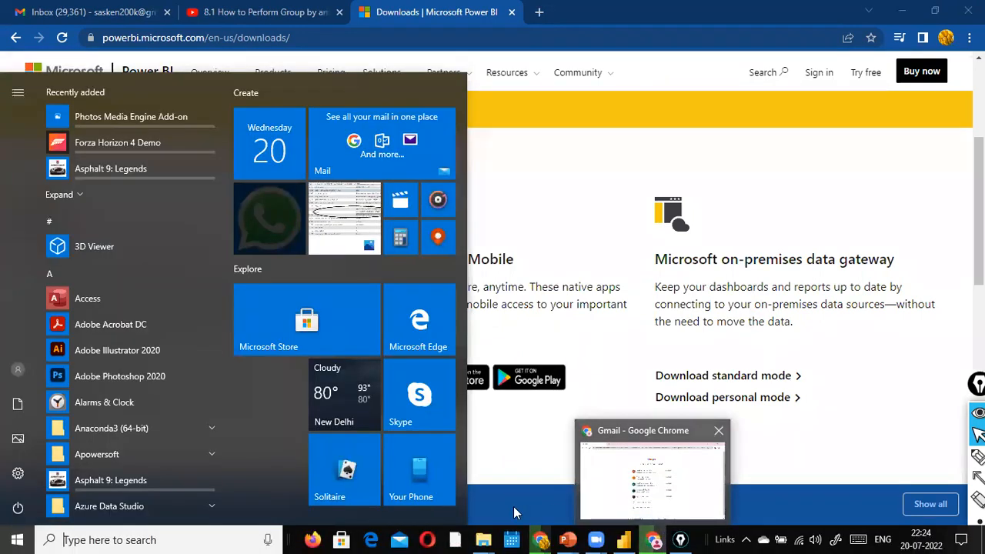
pyautogui.click(206, 538)
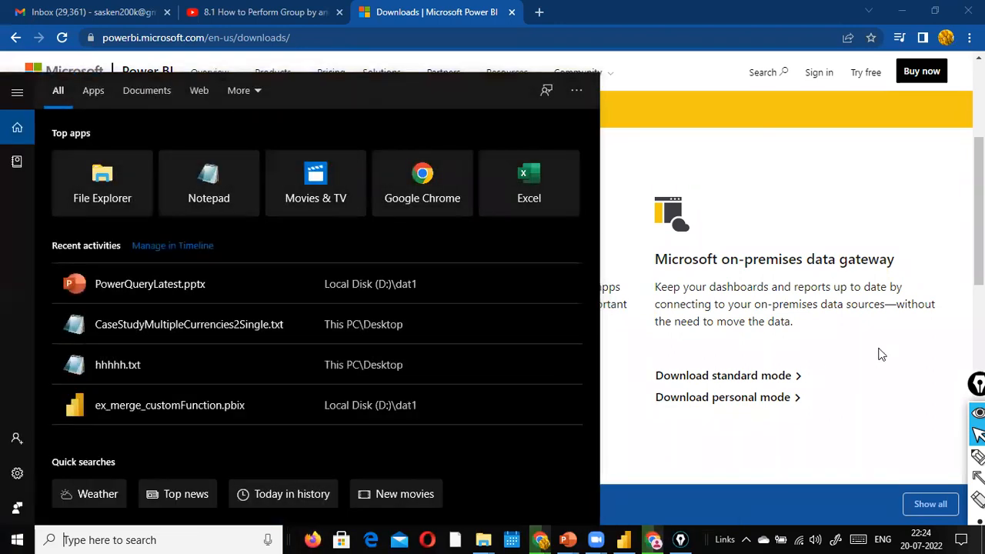
pyautogui.click(881, 354)
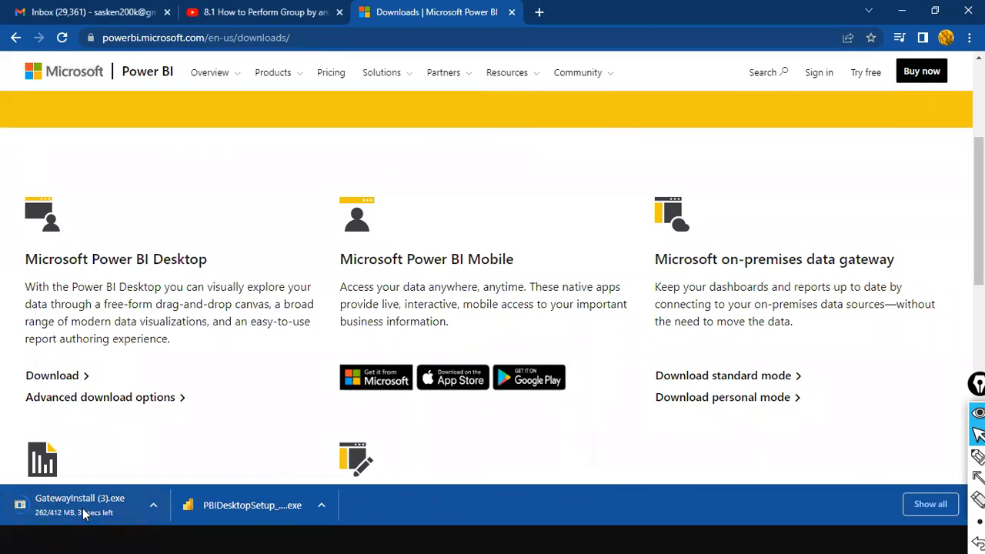
pyautogui.hotkey('alt', 'Tab')
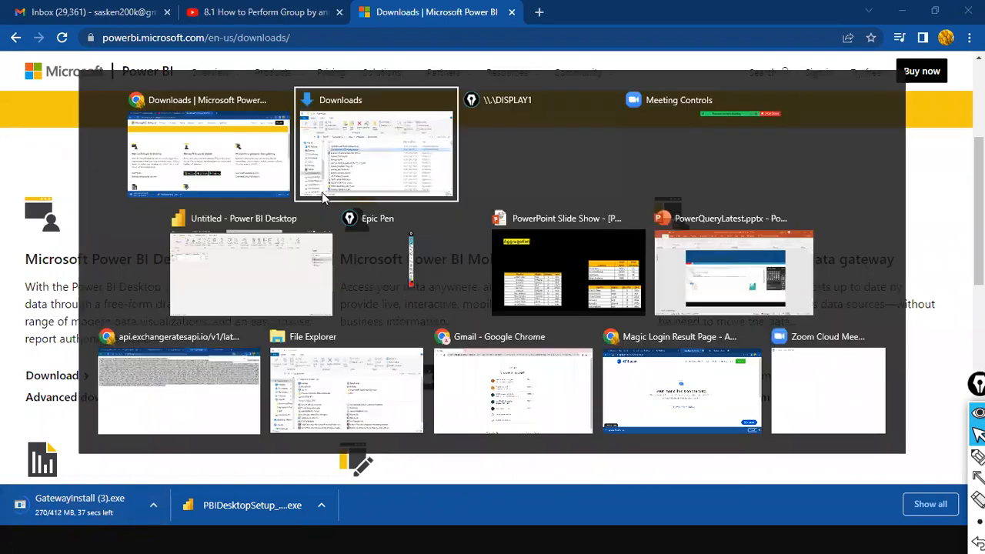
pyautogui.hotkey('alt', 'Tab')
pyautogui.hotkey('alt', 'Tab')
pyautogui.hotkey('alt', 'Tab')
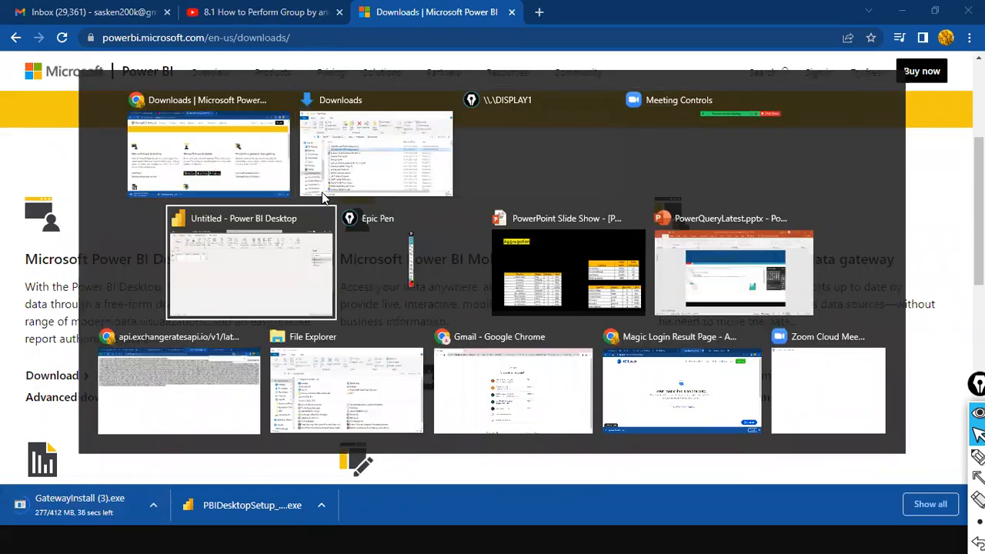
pyautogui.hotkey('alt', 'Tab')
pyautogui.hotkey('alt', 'Tab')
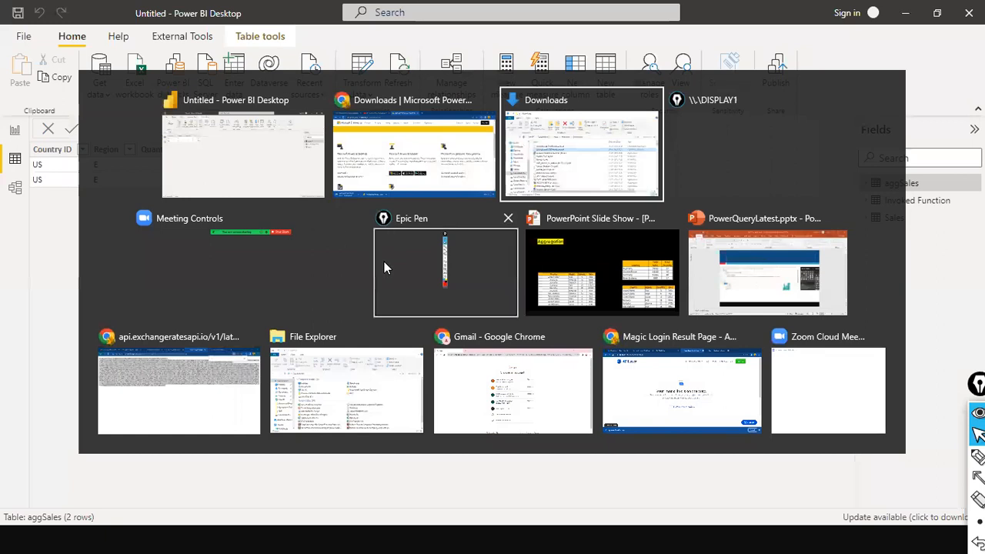
pyautogui.hotkey('alt', 'Tab')
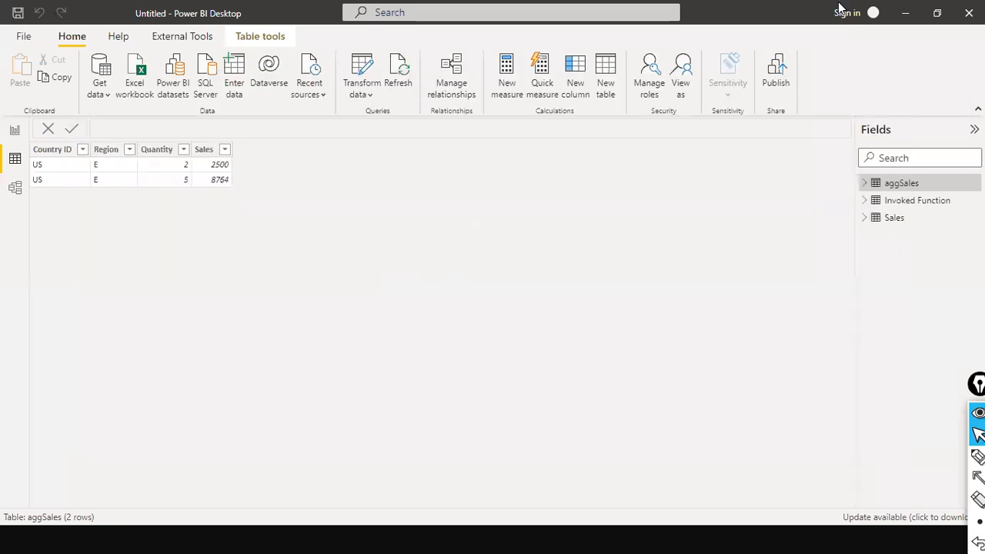
# Step: Minimize Power BI Desktop and switch to the '8.1 How to Perform Group by' lesson video
pyautogui.click(905, 12)
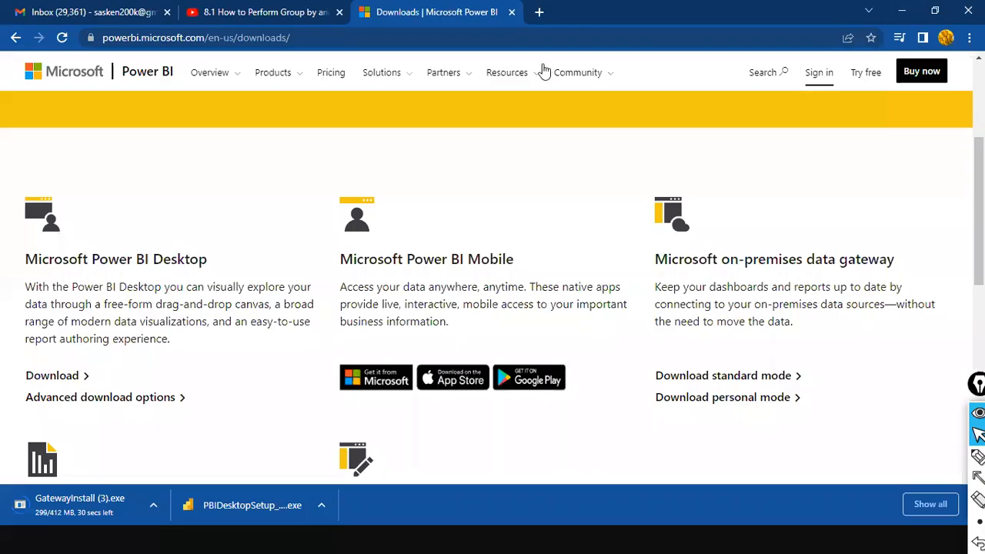
pyautogui.click(229, 9)
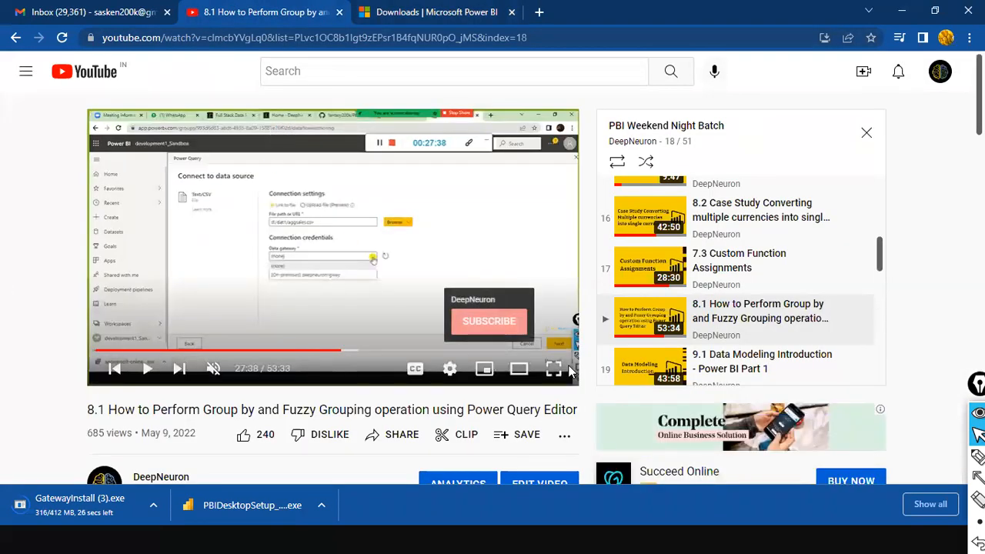
pyautogui.click(553, 369)
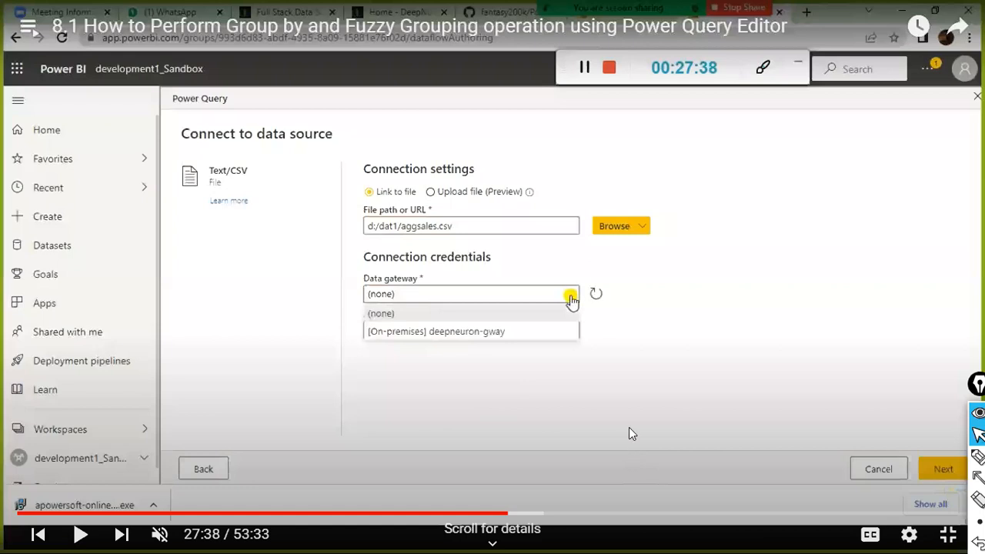
# Step: Play the lesson past the gateway selection and pause at 28:26 on the filled connection form
pyautogui.click(629, 424)
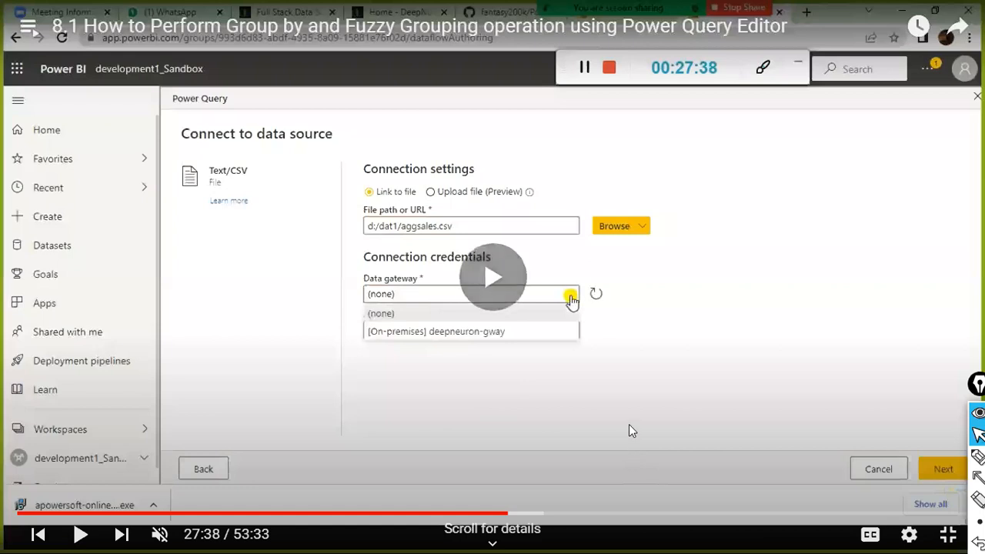
pyautogui.click(621, 398)
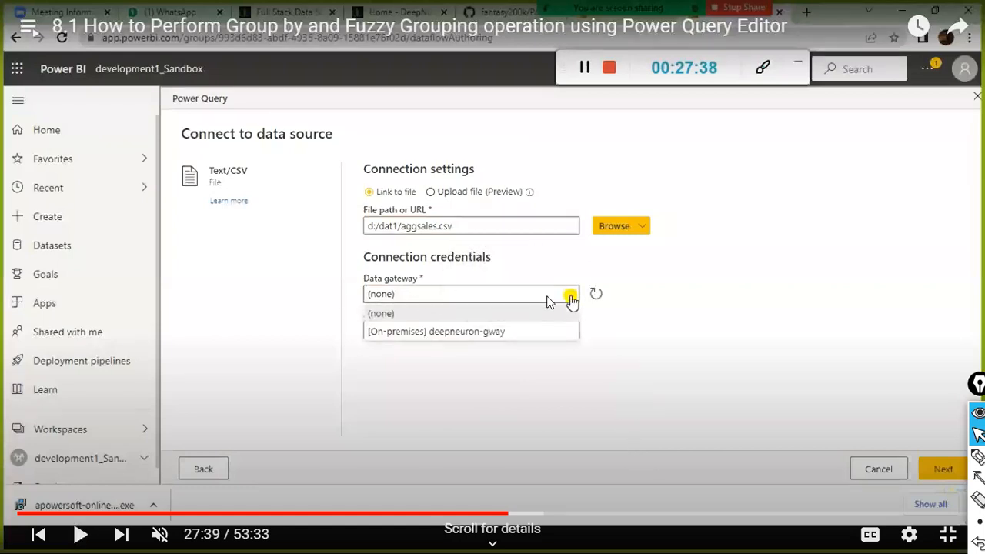
pyautogui.click(631, 343)
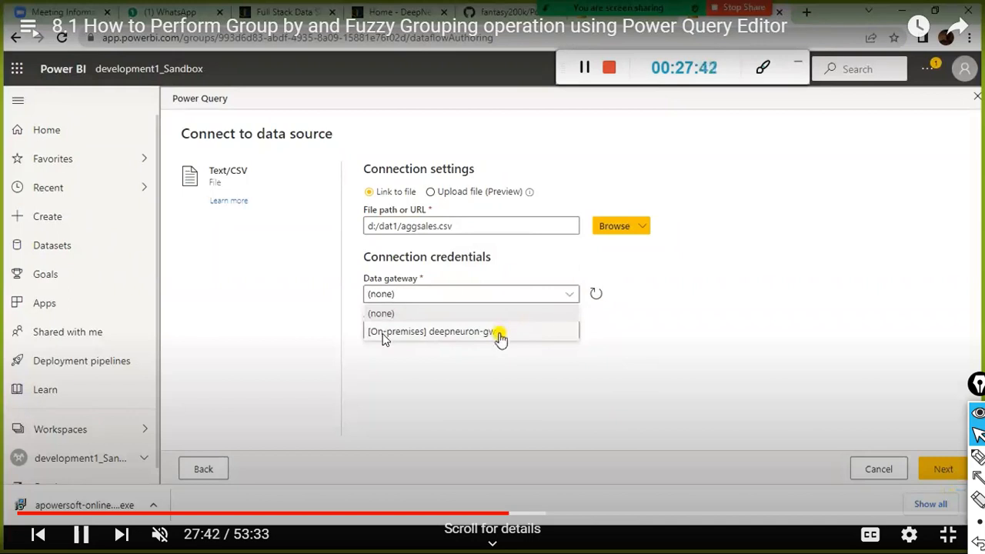
pyautogui.click(483, 321)
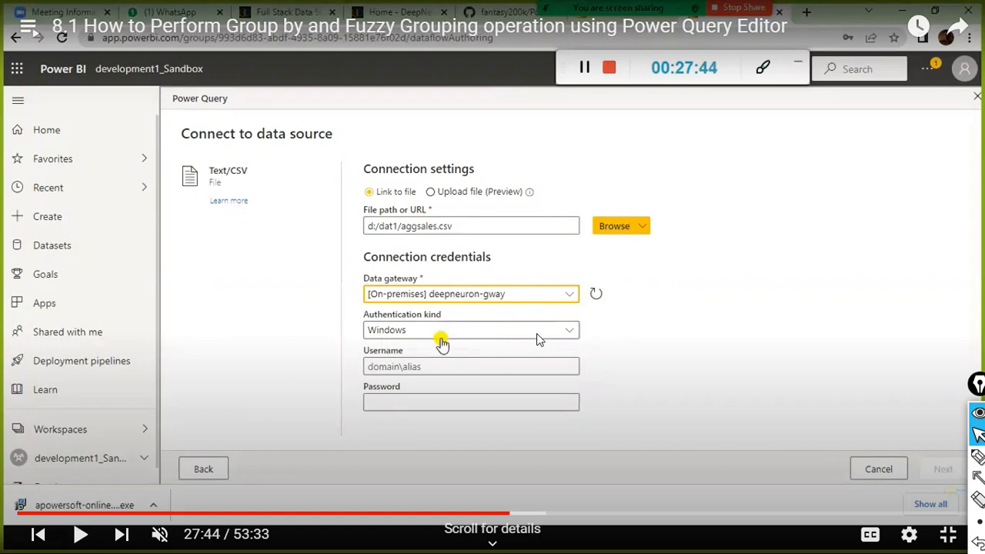
pyautogui.click(732, 418)
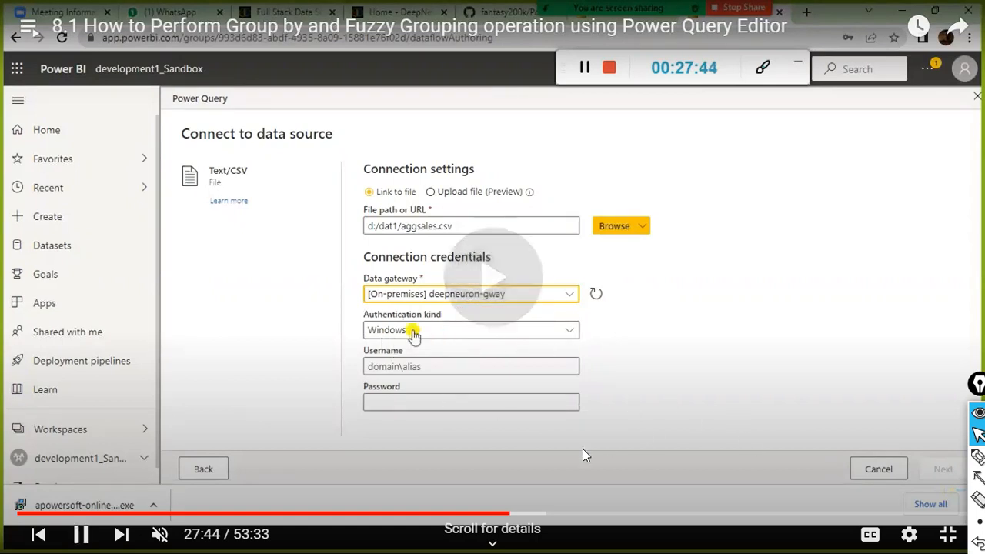
pyautogui.click(524, 514)
pyautogui.click(469, 334)
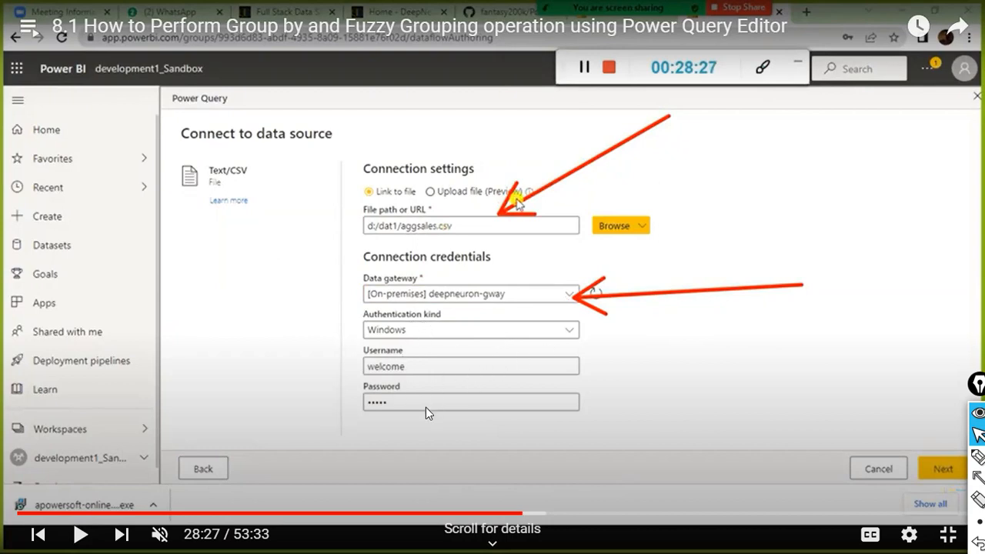
# Step: Skip ahead in the lesson and pause on the aggsales.csv file preview
pyautogui.click(586, 399)
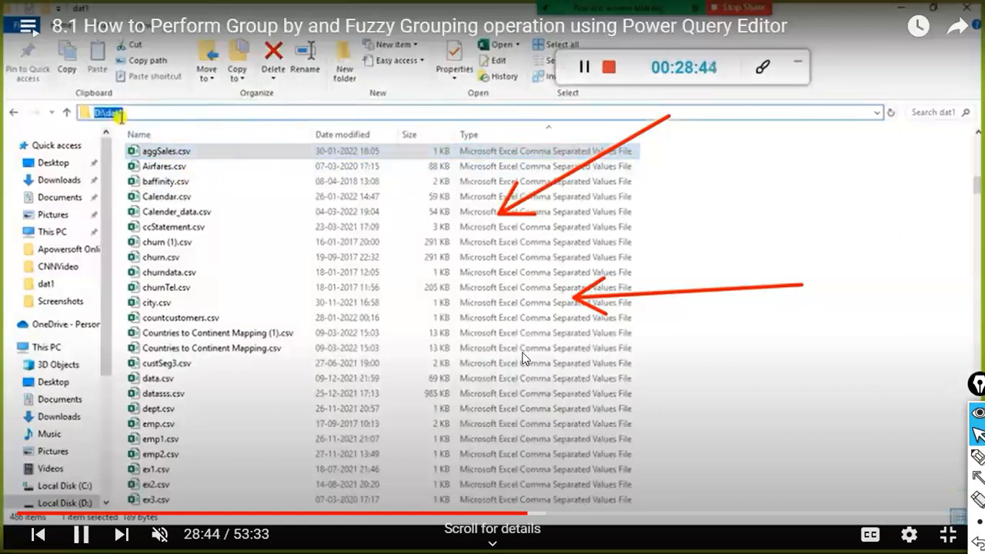
pyautogui.press('Right')
pyautogui.press('Right')
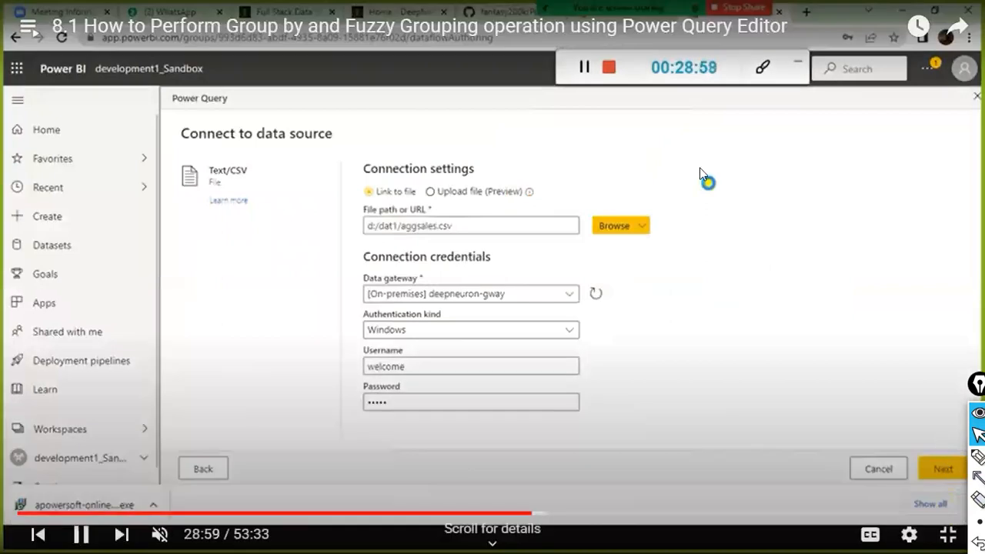
pyautogui.press('Right')
pyautogui.press('Right')
pyautogui.press('Right')
pyautogui.press('Right')
pyautogui.press('Right')
pyautogui.press('Right')
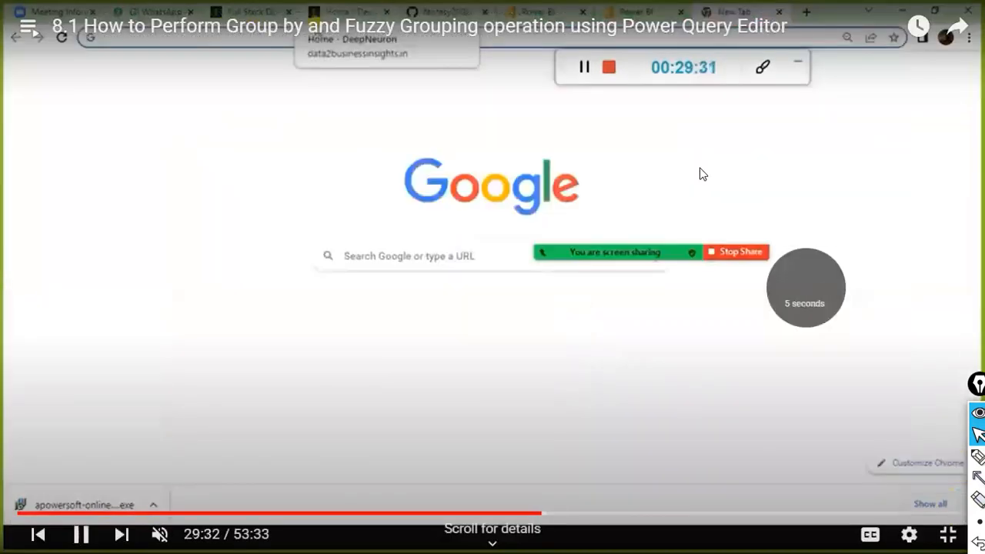
pyautogui.press('Left')
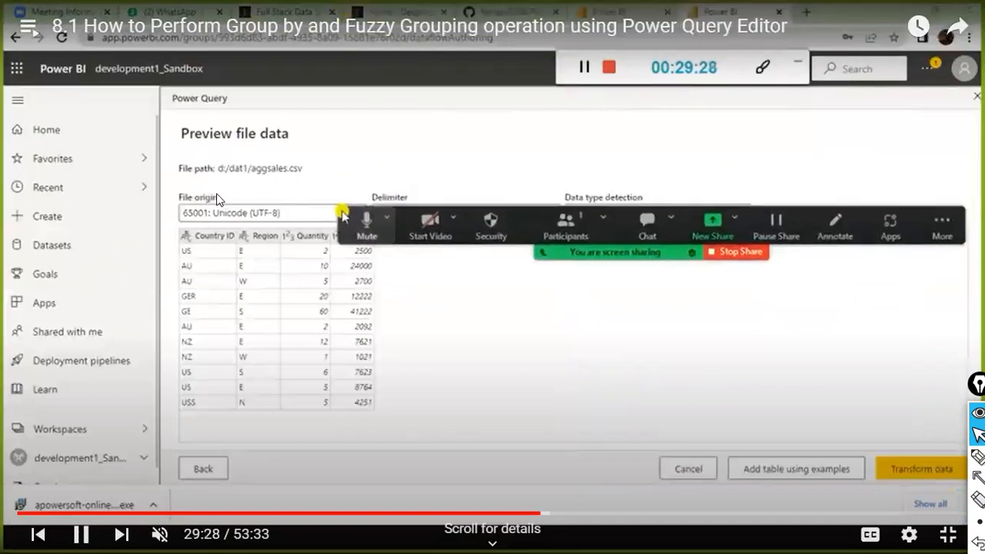
pyautogui.press('space')
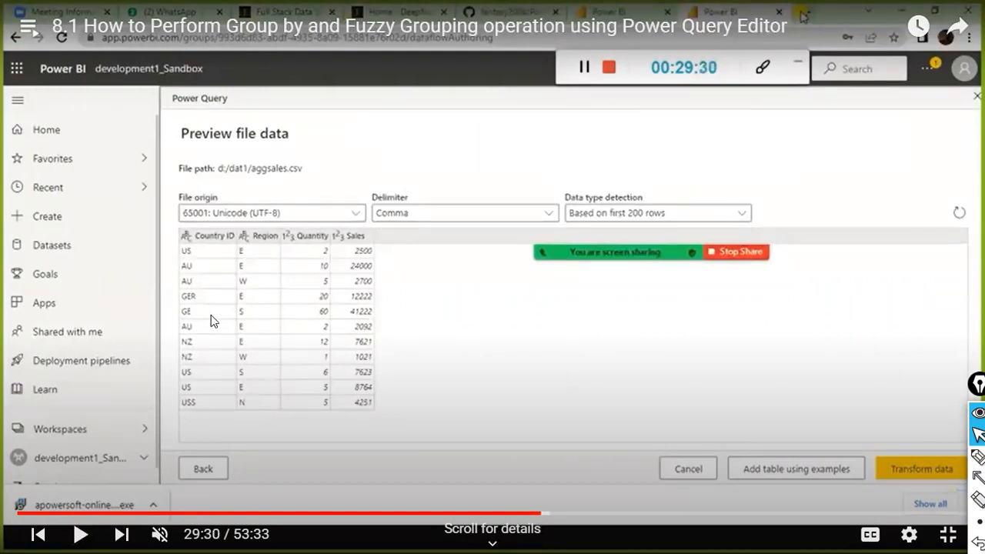
# Step: Skip through the gateway installation to the highlighted file path, then seek ahead to the connection step
pyautogui.click(628, 429)
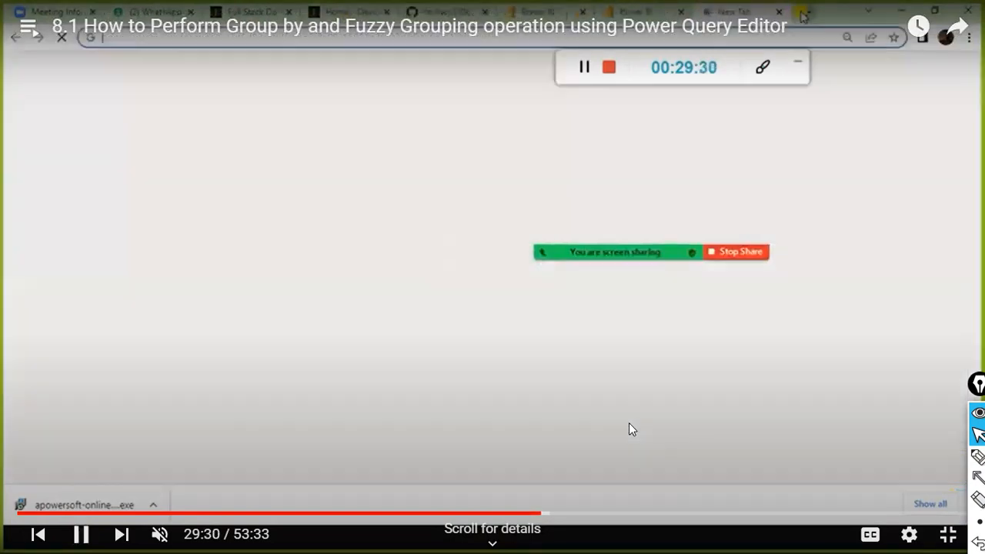
pyautogui.press('Right')
pyautogui.press('Right')
pyautogui.press('Right')
pyautogui.press('Right')
pyautogui.press('Right')
pyautogui.press('Right')
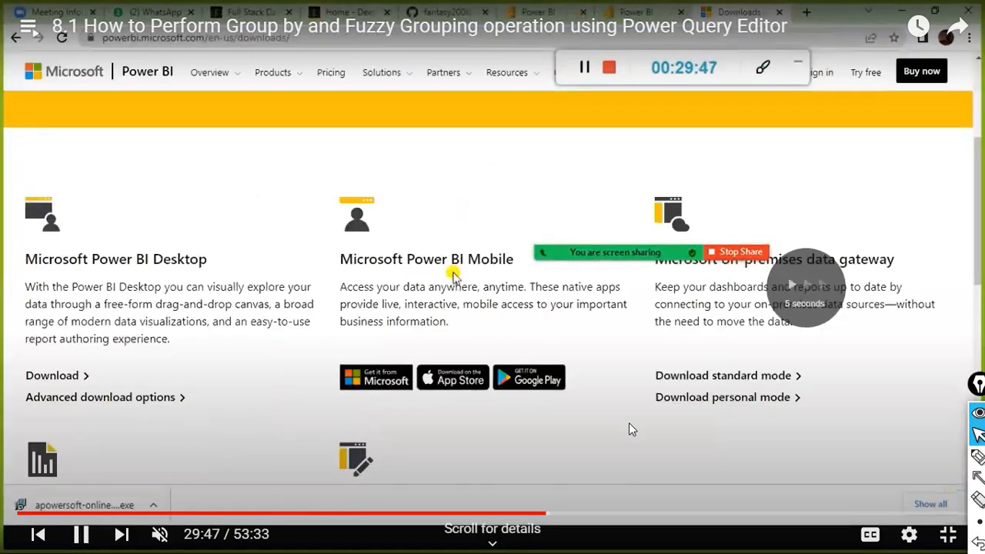
pyautogui.press('Right')
pyautogui.press('Right')
pyautogui.press('Right')
pyautogui.press('Right')
pyautogui.press('Right')
pyautogui.press('Right')
pyautogui.press('Right')
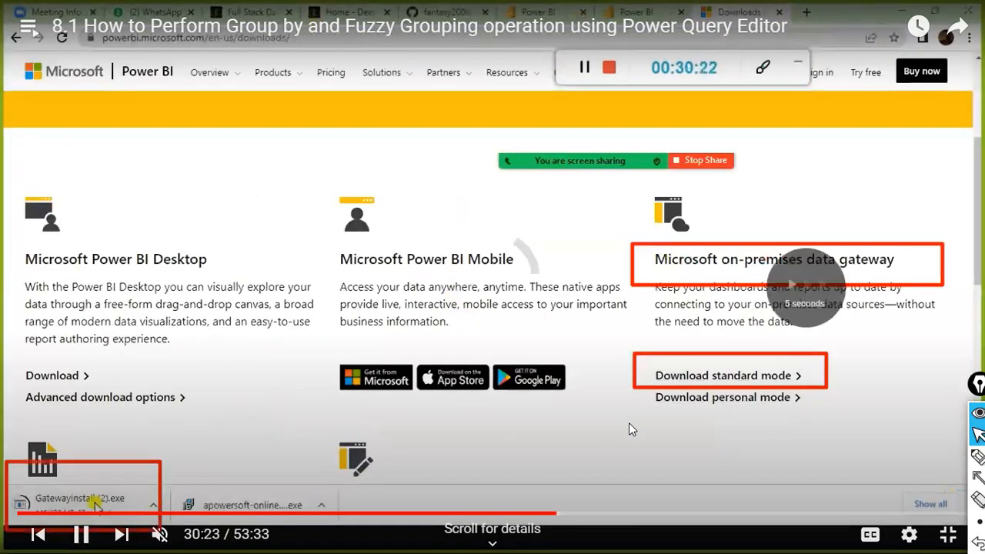
pyautogui.press('Right')
pyautogui.press('Right')
pyautogui.press('Right')
pyautogui.press('Right')
pyautogui.press('Right')
pyautogui.press('Right')
pyautogui.press('Right')
pyautogui.press('Right')
pyautogui.press('Right')
pyautogui.press('Right')
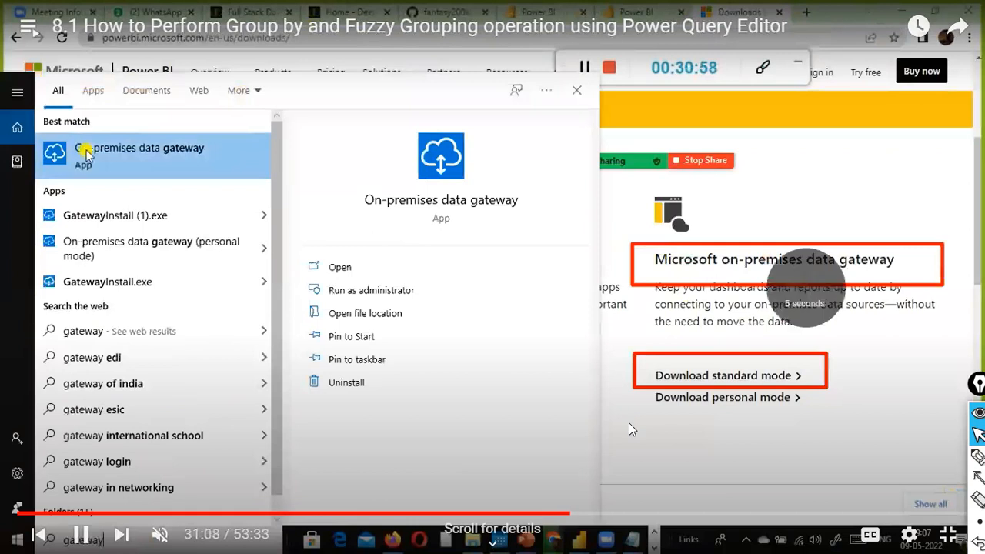
pyautogui.press('Right')
pyautogui.press('Right')
pyautogui.press('Right')
pyautogui.press('Right')
pyautogui.press('Right')
pyautogui.press('Right')
pyautogui.press('Right')
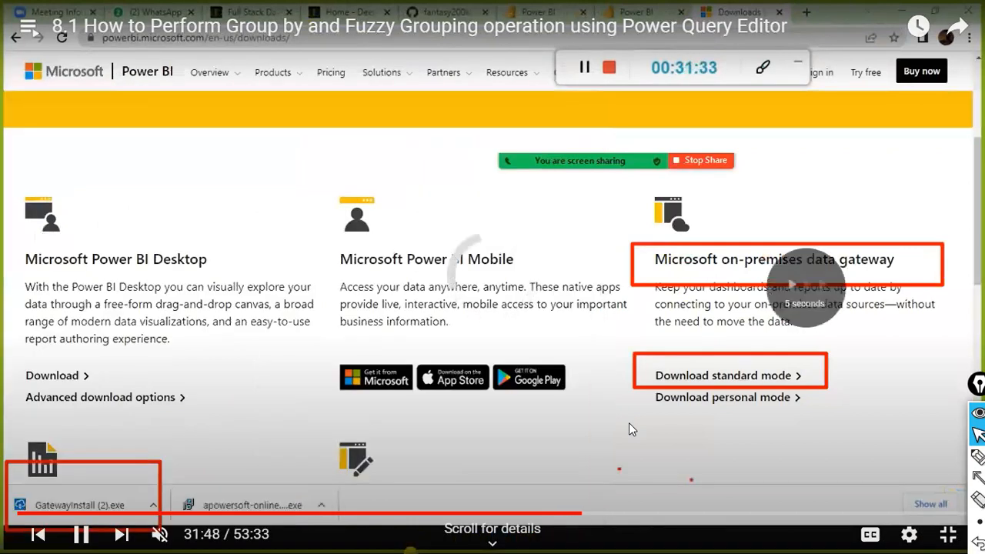
pyautogui.press('Right')
pyautogui.press('Right')
pyautogui.press('Right')
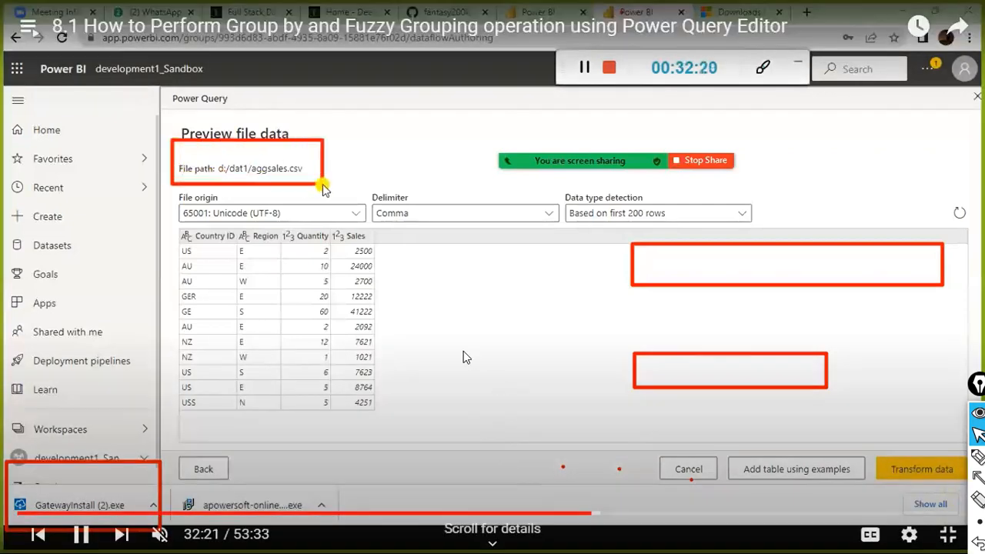
pyautogui.press('space')
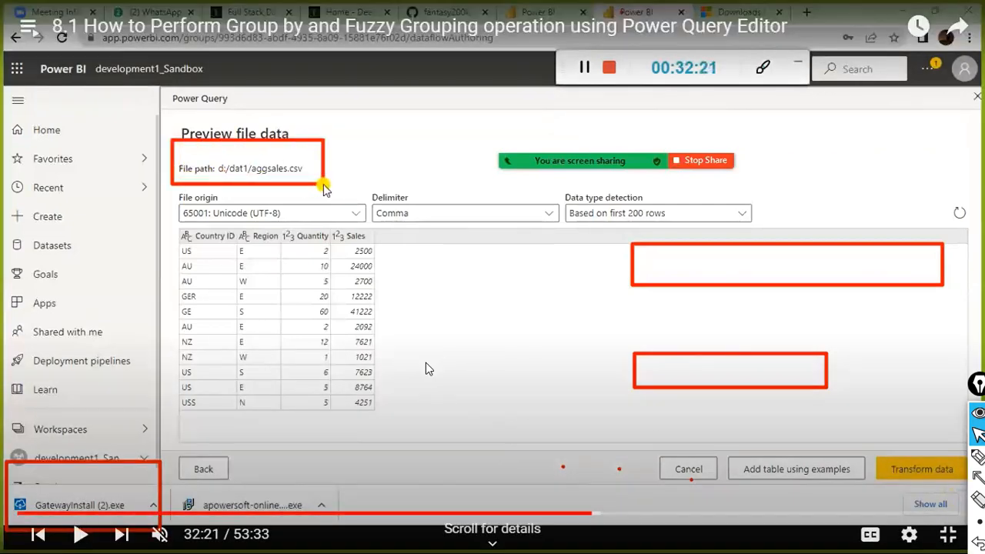
pyautogui.click(600, 514)
# Step: Scrub the lesson between 33:55 and 36:26, settle near 33:40, and resume playback
pyautogui.click(610, 515)
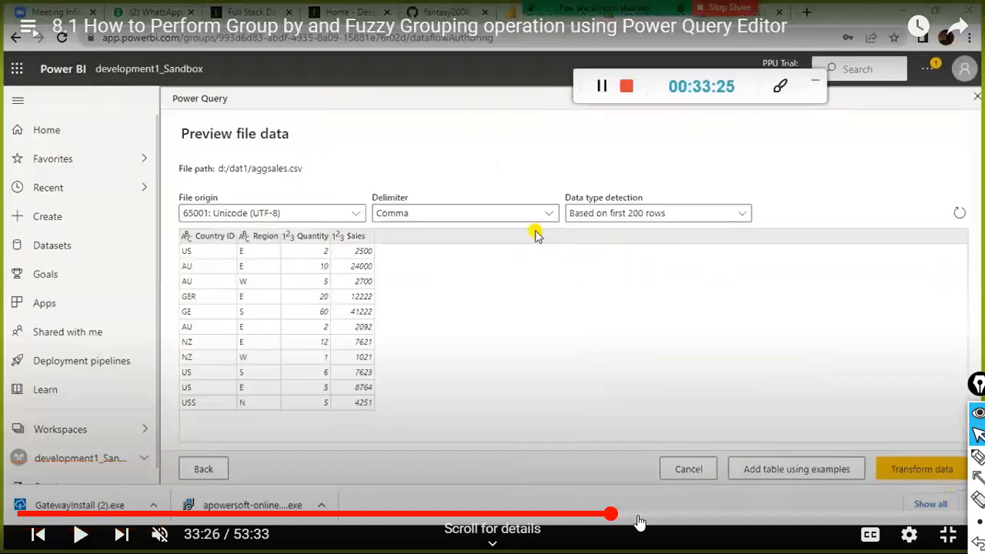
pyautogui.click(643, 515)
pyautogui.click(666, 514)
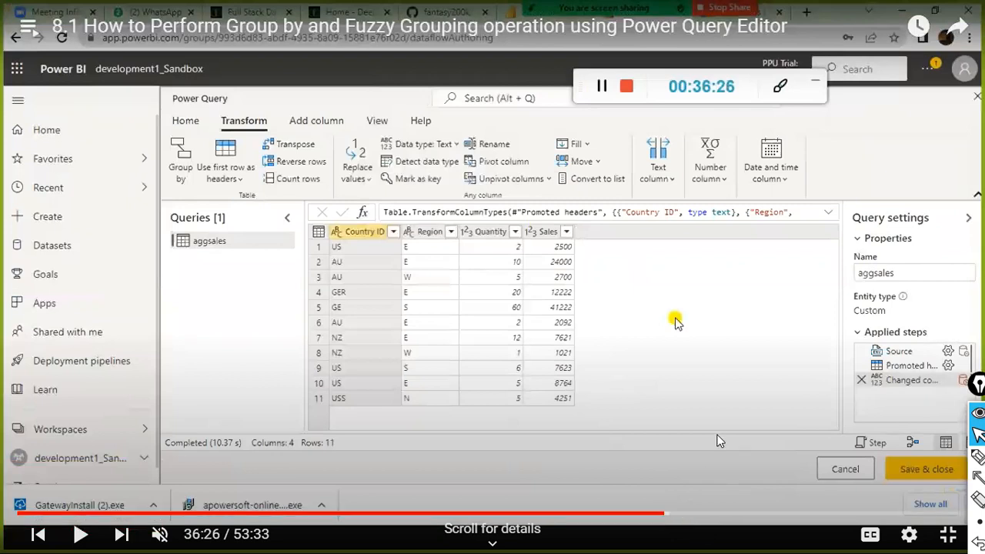
pyautogui.click(650, 515)
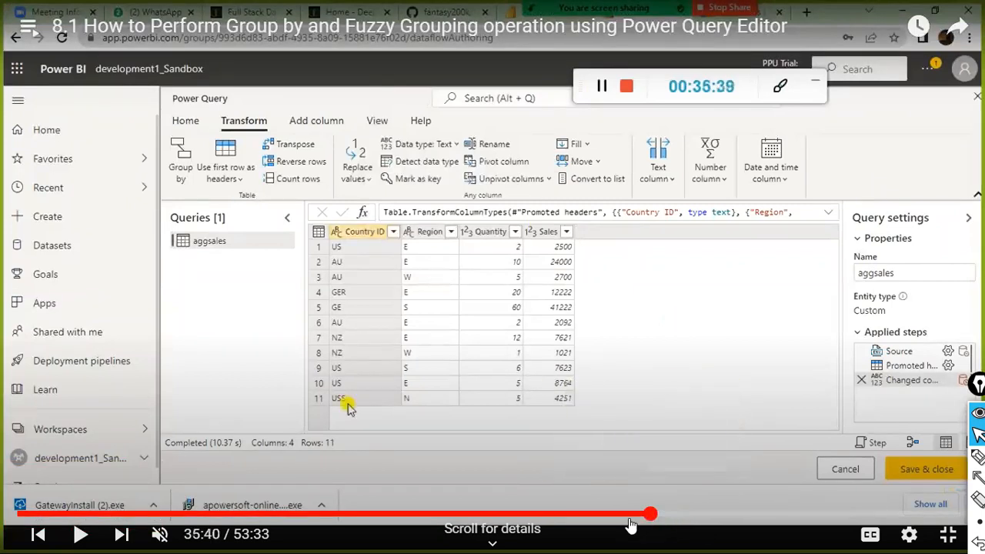
pyautogui.click(636, 515)
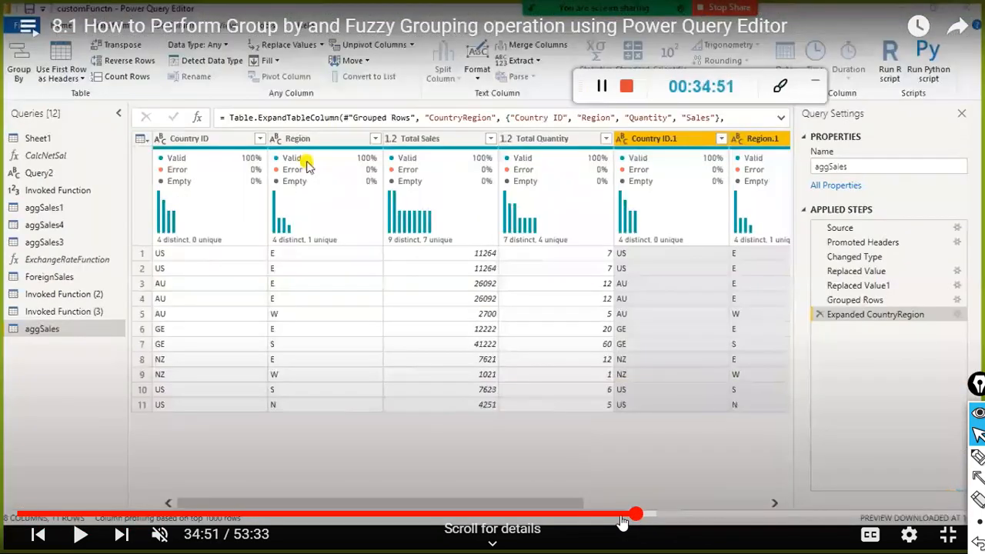
pyautogui.click(629, 514)
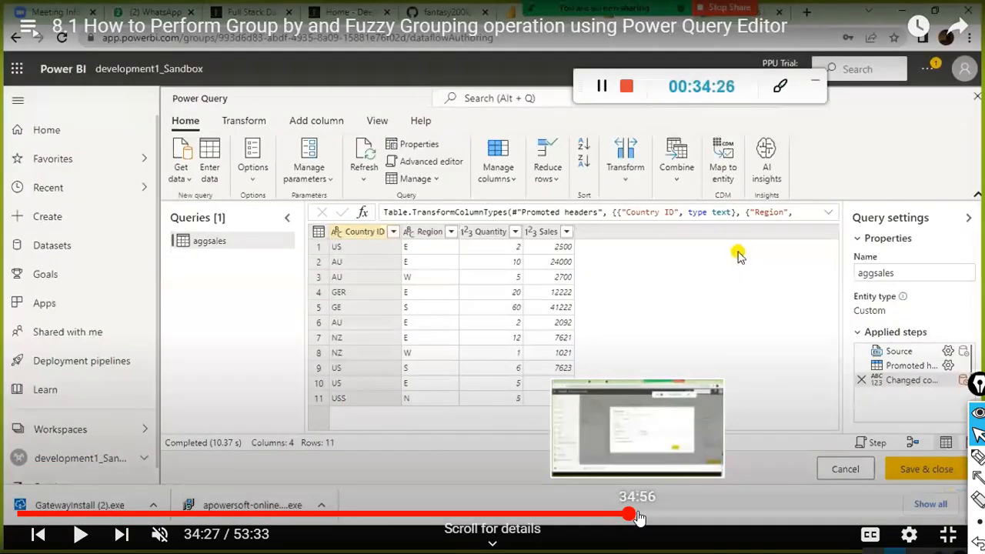
pyautogui.click(621, 515)
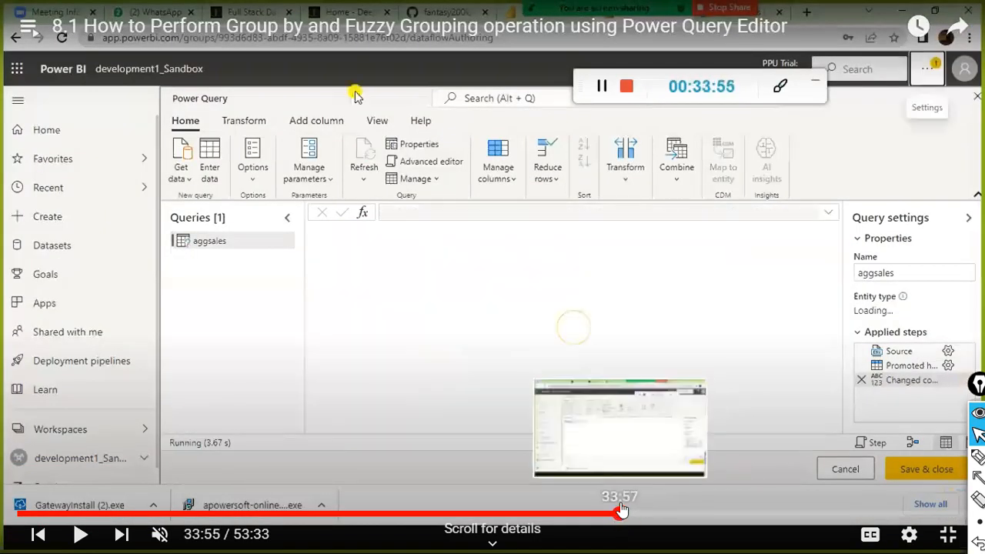
pyautogui.press('Left')
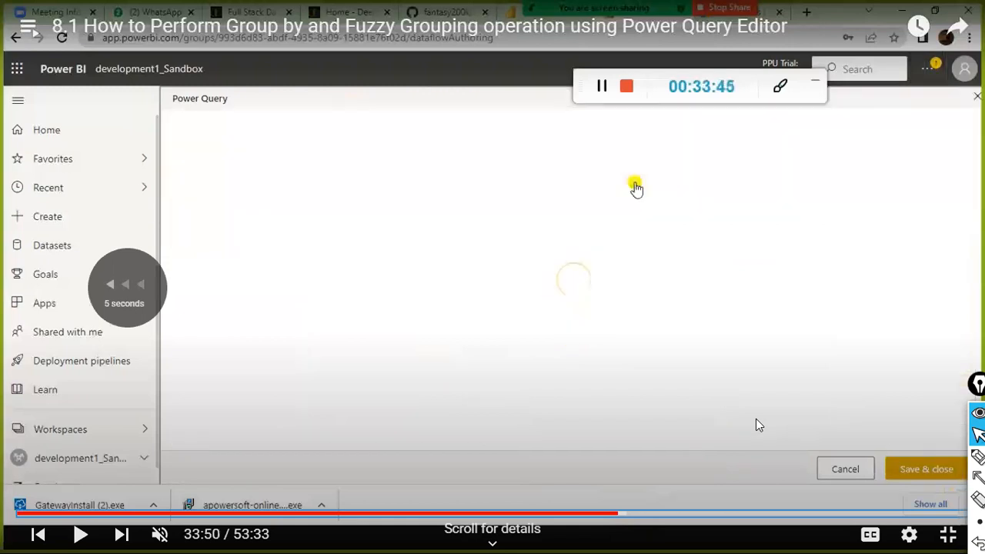
pyautogui.press('Left')
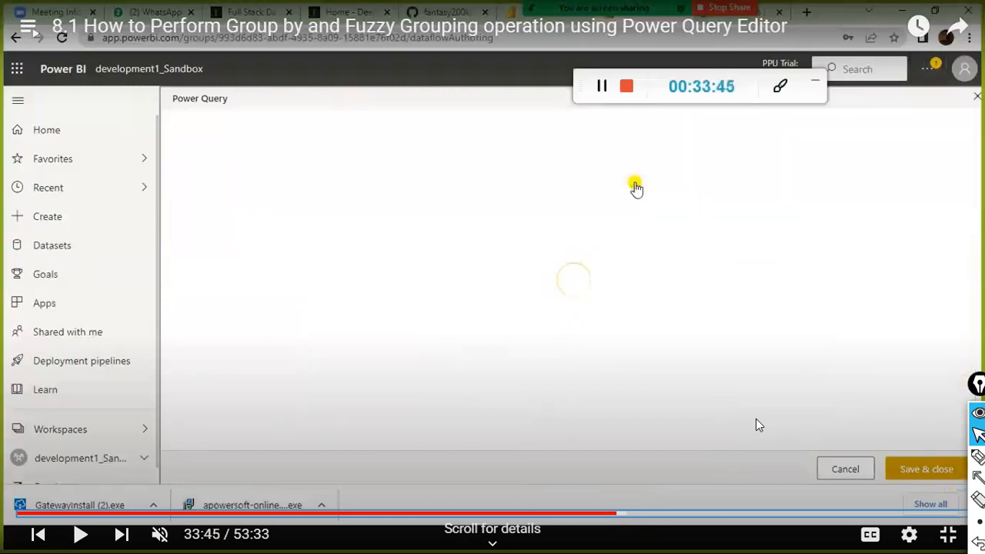
pyautogui.press('Left')
pyautogui.press('Left')
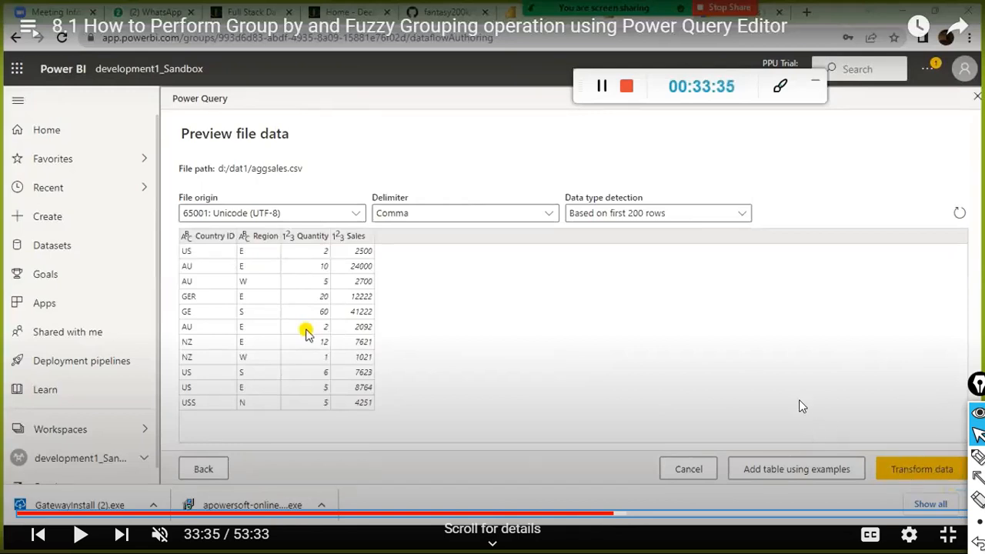
pyautogui.press('Right')
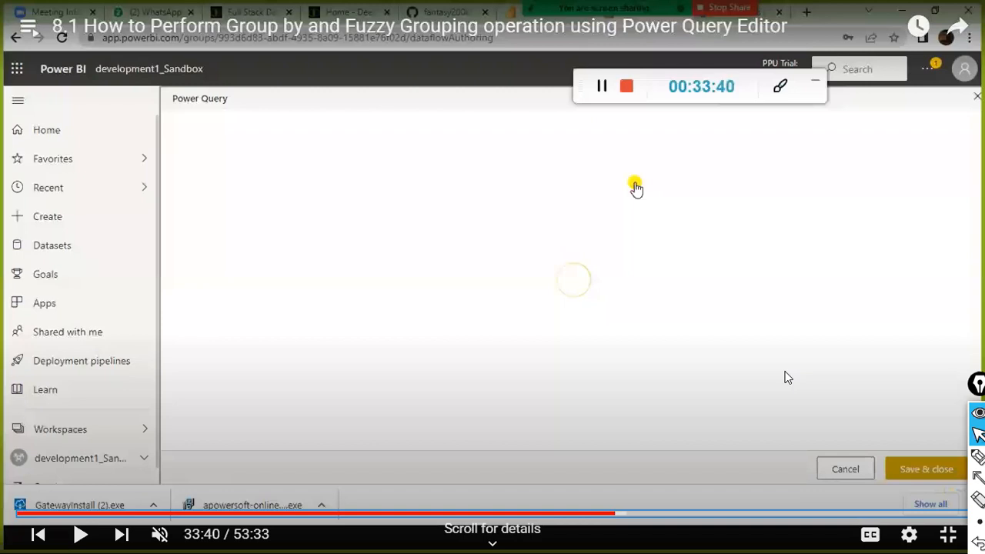
pyautogui.click(635, 314)
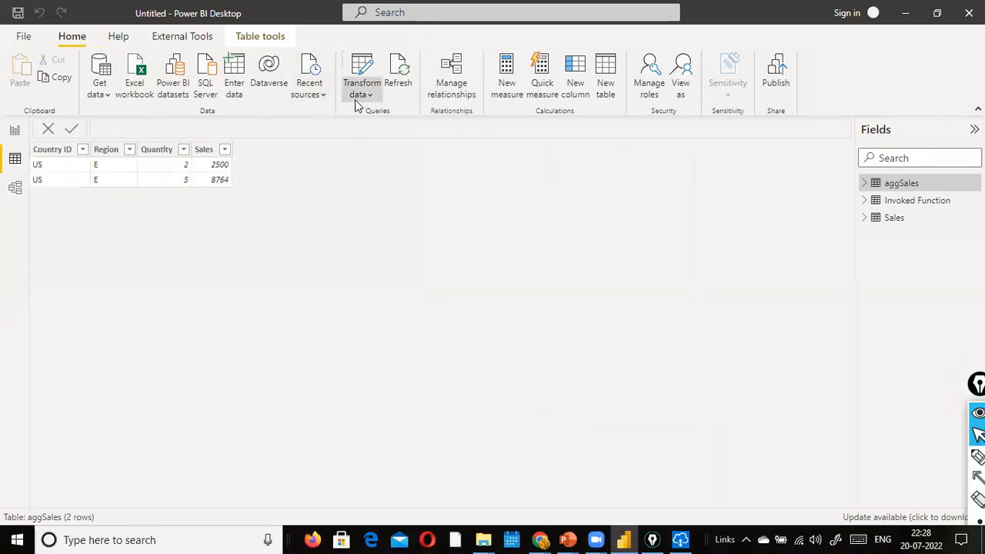
# Step: Open the Power Query Editor via Transform data and show the Transform ribbon
pyautogui.click(356, 99)
pyautogui.click(361, 122)
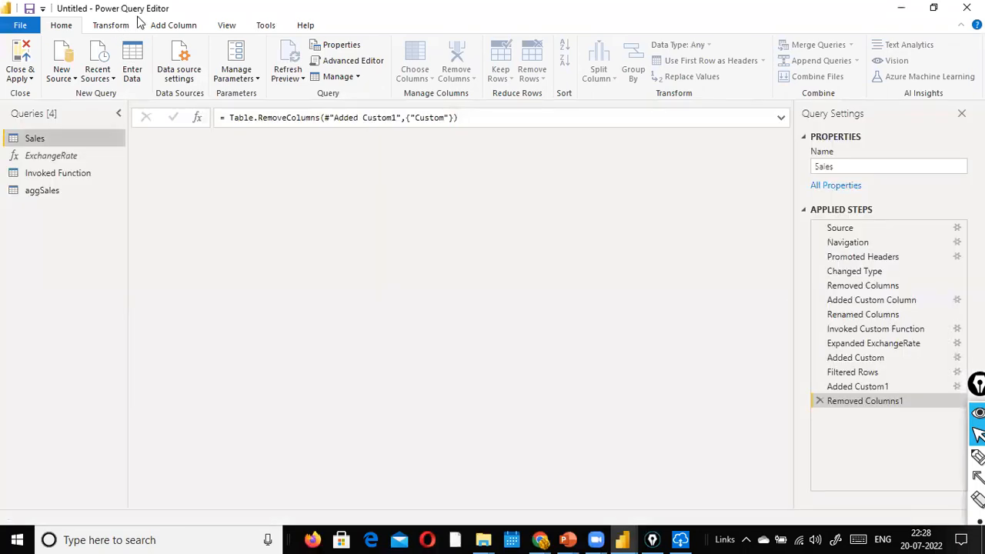
pyautogui.click(133, 25)
# Step: Return to the Chrome tutorial and skip it ahead five seconds
pyautogui.hotkey('alt', 'Tab')
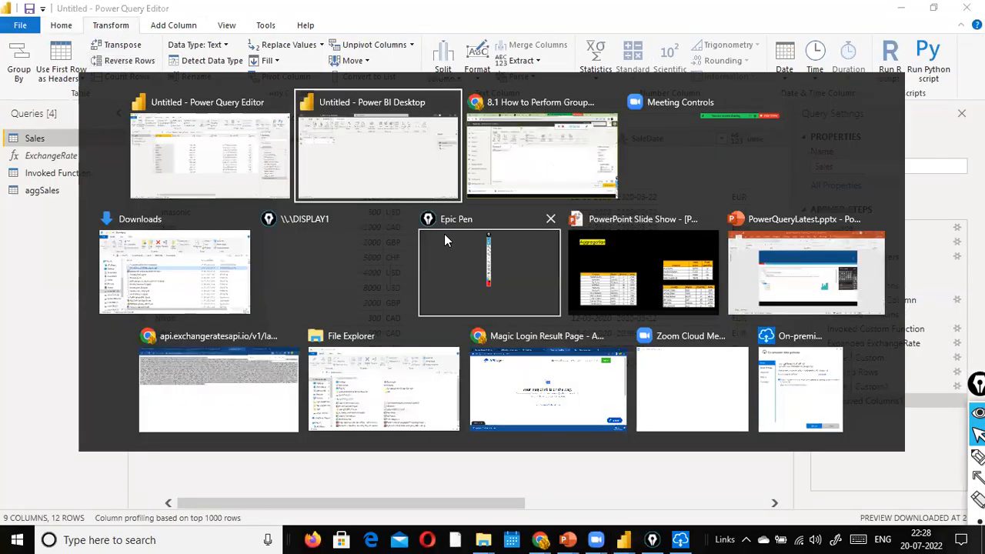
pyautogui.hotkey('alt', 'Tab')
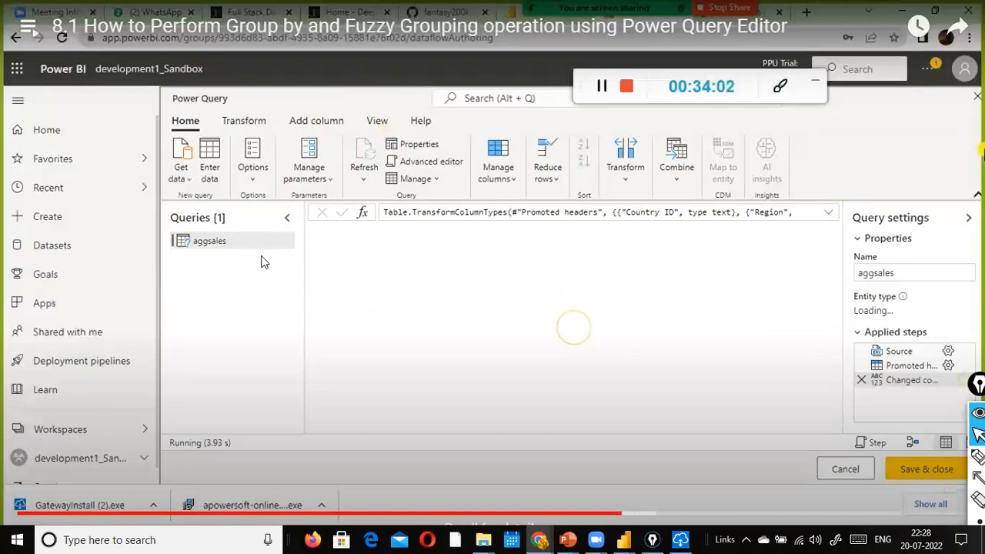
pyautogui.press('Right')
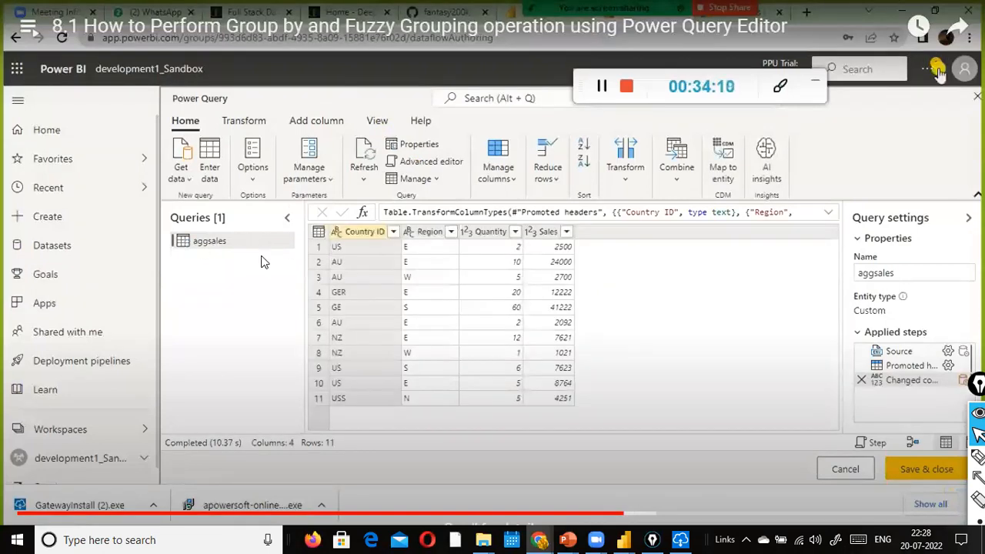
# Step: Skip the lesson forward, then rewind to the Group by dialog and resume playback
pyautogui.press('Right')
pyautogui.press('Right')
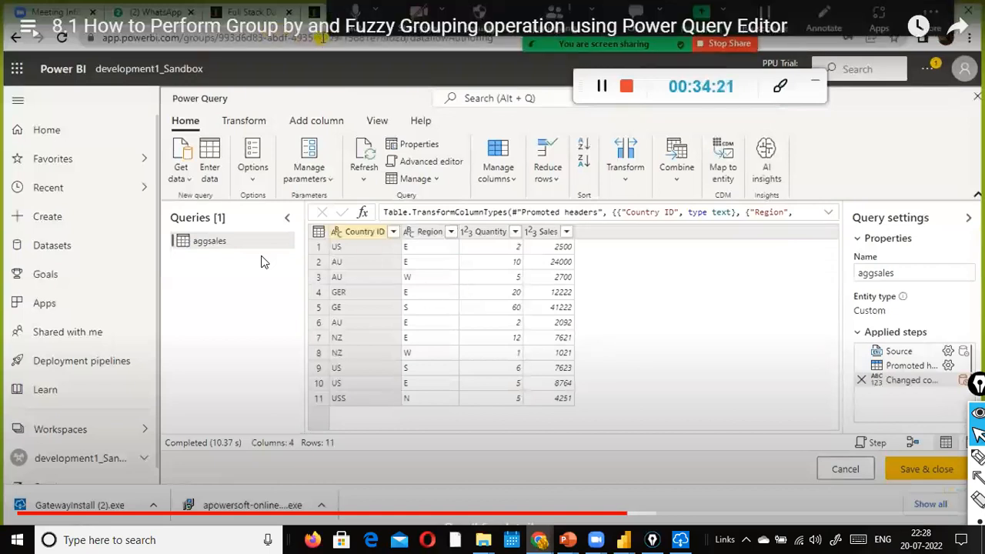
pyautogui.click(695, 351)
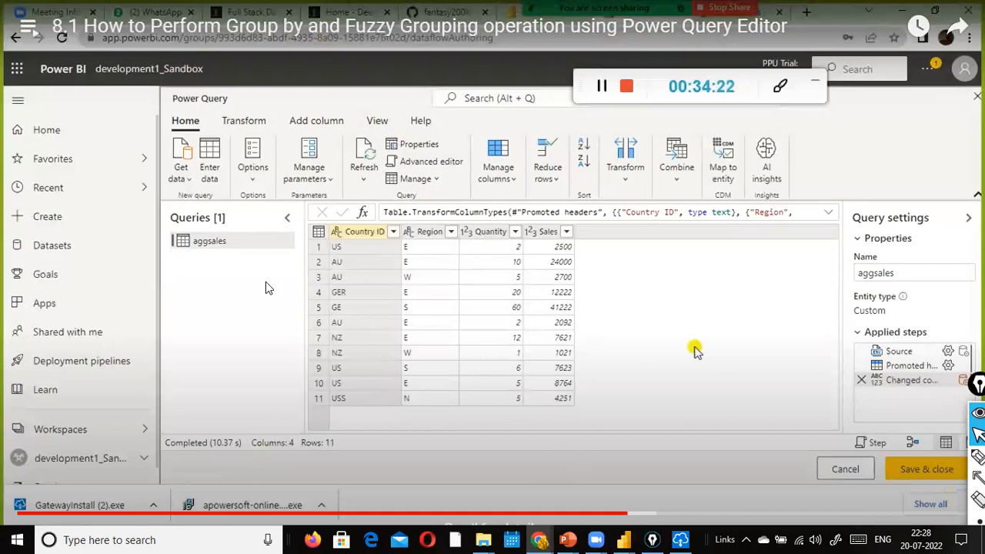
pyautogui.press('Right')
pyautogui.press('Right')
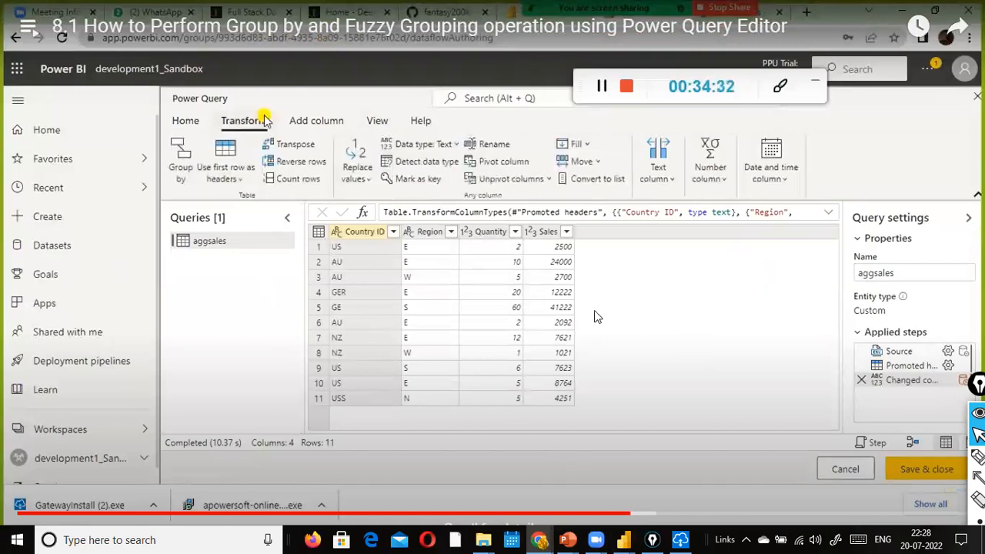
pyautogui.press('Right')
pyautogui.press('Right')
pyautogui.press('Right')
pyautogui.press('Right')
pyautogui.press('Right')
pyautogui.press('Right')
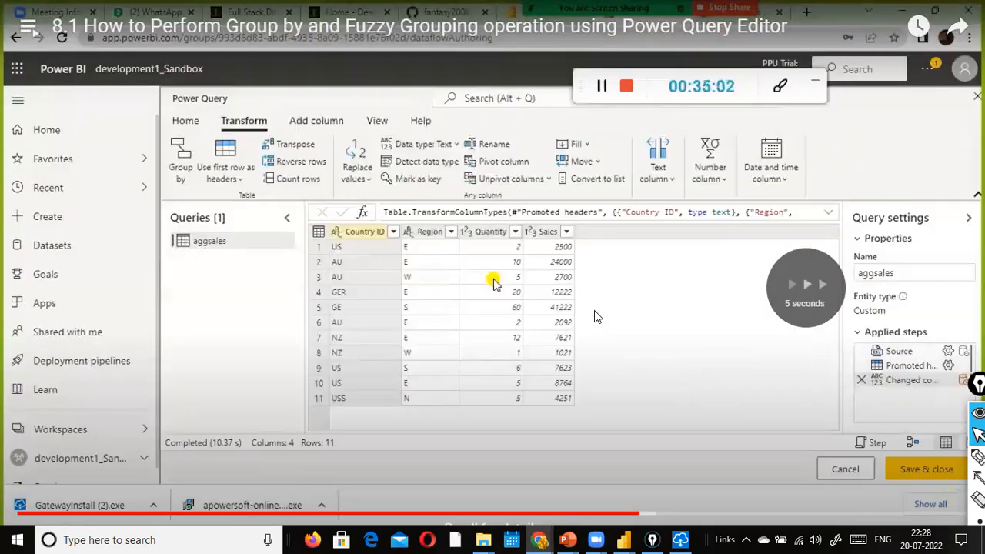
pyautogui.press('Left')
pyautogui.press('space')
pyautogui.press('space')
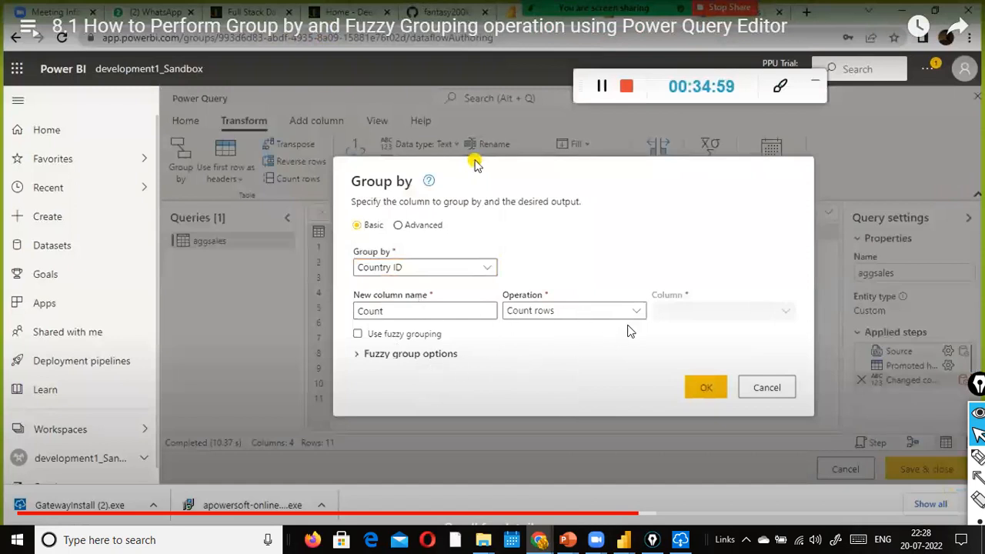
# Step: Skip past the grouped results and column options, pausing on the Country ID / Total Sales fuzzy settings at 0.8
pyautogui.click(403, 359)
pyautogui.press('Right')
pyautogui.press('Right')
pyautogui.press('Right')
pyautogui.press('Right')
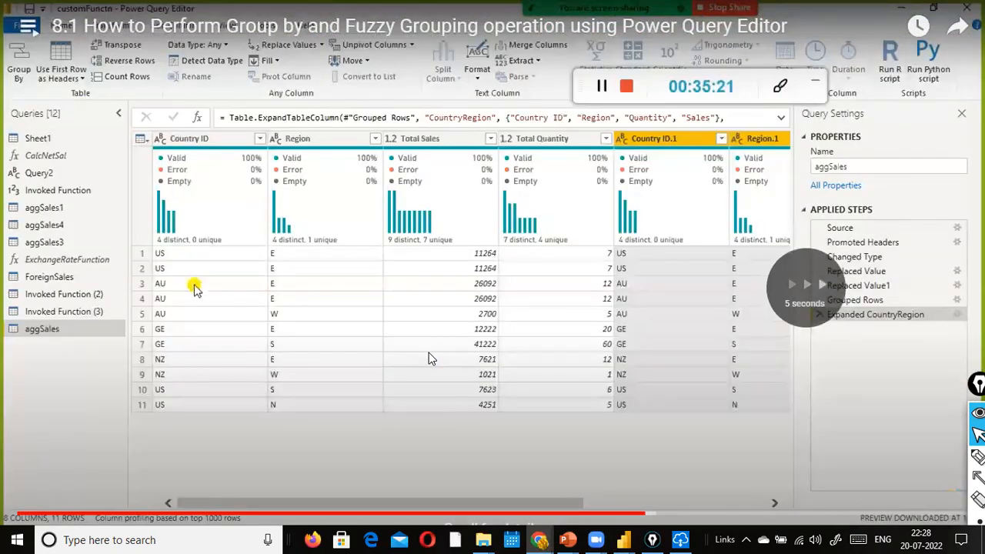
pyautogui.press('Right')
pyautogui.press('Right')
pyautogui.press('Right')
pyautogui.press('Right')
pyautogui.click(308, 351)
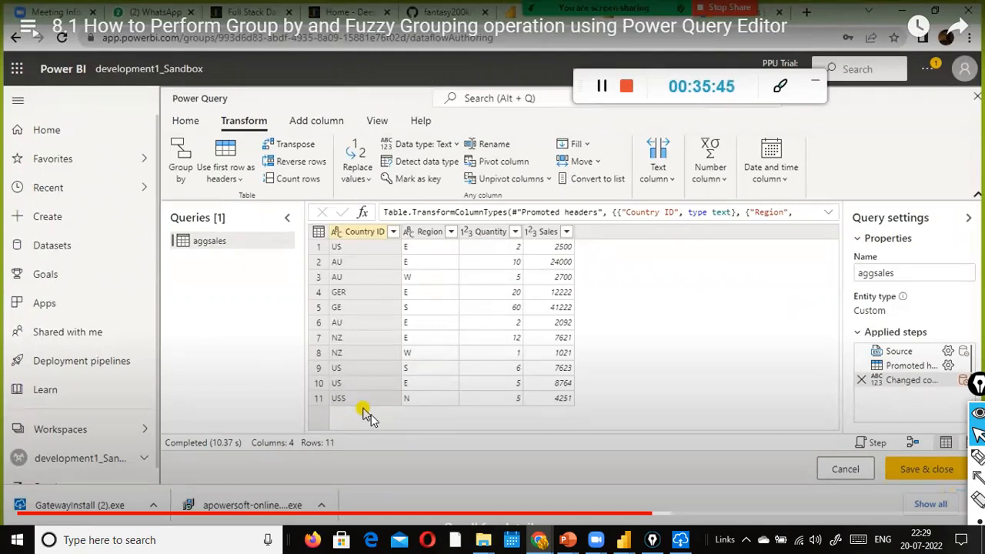
pyautogui.click(444, 424)
pyautogui.press('Right')
pyautogui.press('Right')
pyautogui.press('Right')
pyautogui.press('Right')
pyautogui.press('Right')
pyautogui.press('Right')
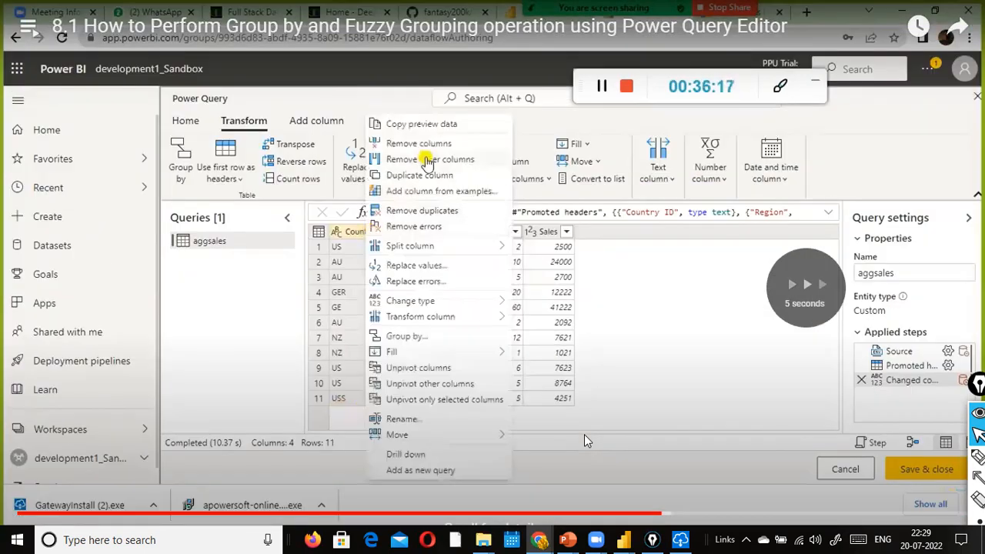
pyautogui.press('Right')
pyautogui.press('Right')
pyautogui.press('Right')
pyautogui.press('Right')
pyautogui.press('Right')
pyautogui.press('Right')
pyautogui.press('Right')
pyautogui.press('Right')
pyautogui.press('Right')
pyautogui.press('Right')
pyautogui.press('Right')
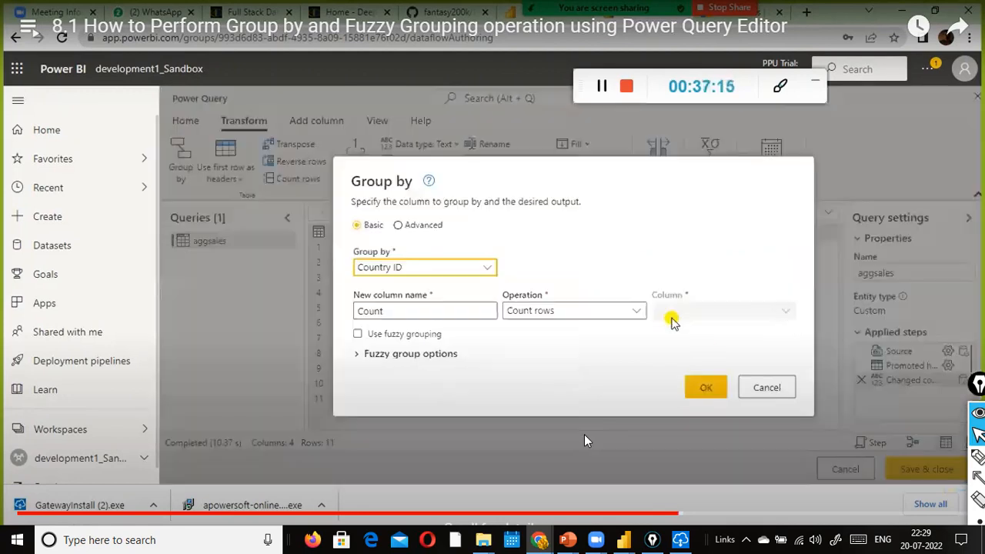
pyautogui.press('Right')
pyautogui.press('Right')
pyautogui.press('Right')
pyautogui.press('Right')
pyautogui.press('Right')
pyautogui.press('Right')
pyautogui.press('Right')
pyautogui.press('Right')
pyautogui.press('Right')
pyautogui.press('Right')
pyautogui.press('Right')
pyautogui.press('Right')
pyautogui.press('Right')
pyautogui.press('Right')
pyautogui.press('Right')
pyautogui.press('Right')
pyautogui.click(628, 320)
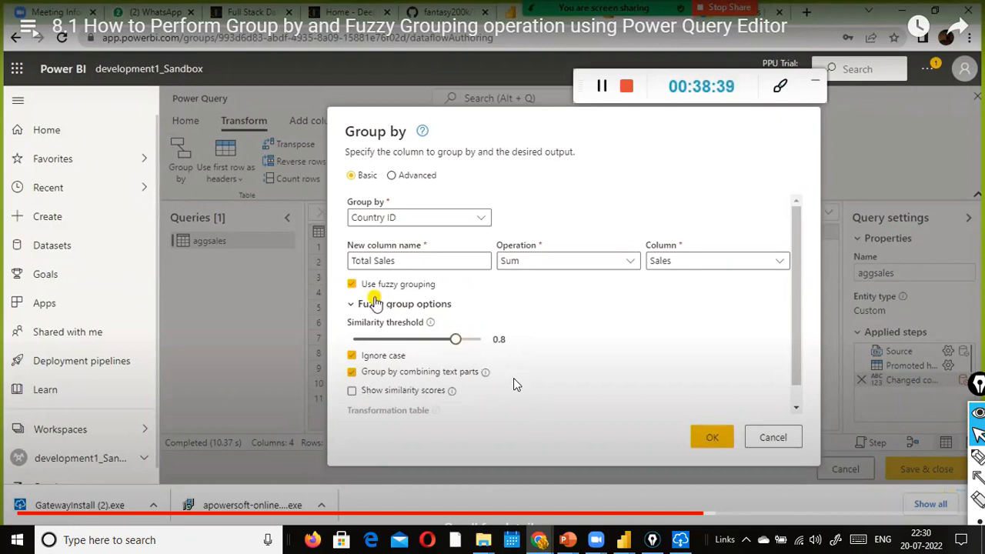
# Step: Seek past the similarity and Ignore case notes to the reopened fuzzy Group by dialog
pyautogui.click(721, 514)
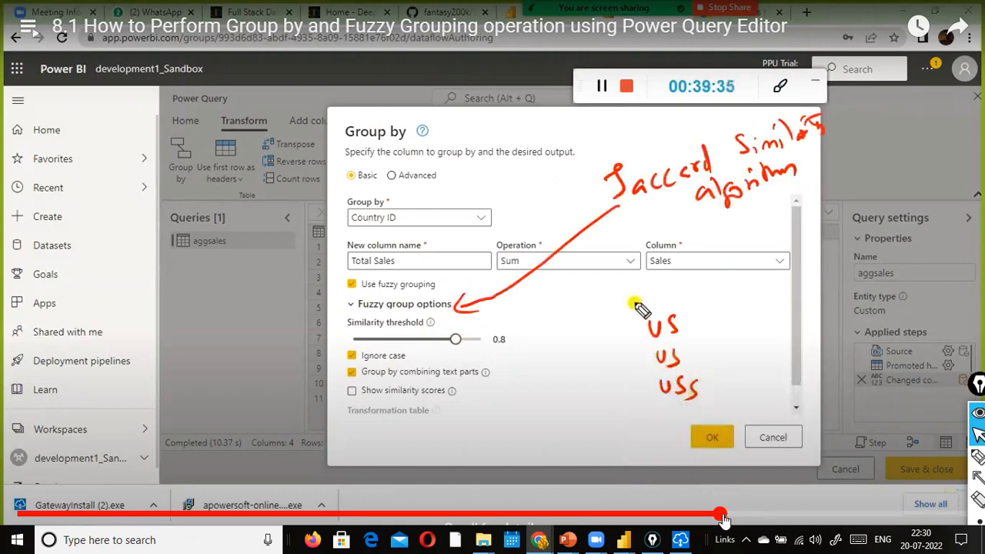
pyautogui.click(661, 455)
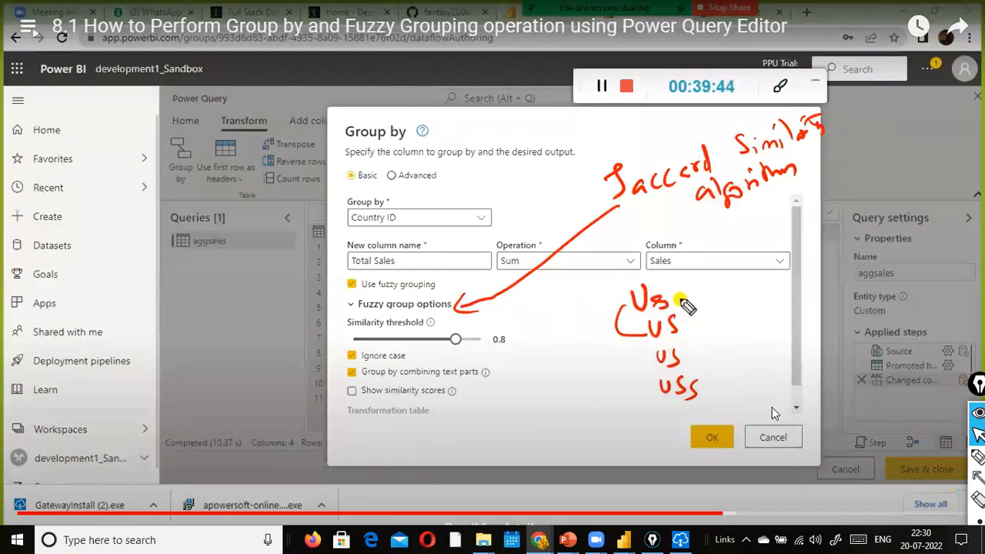
pyautogui.click(760, 495)
pyautogui.click(740, 511)
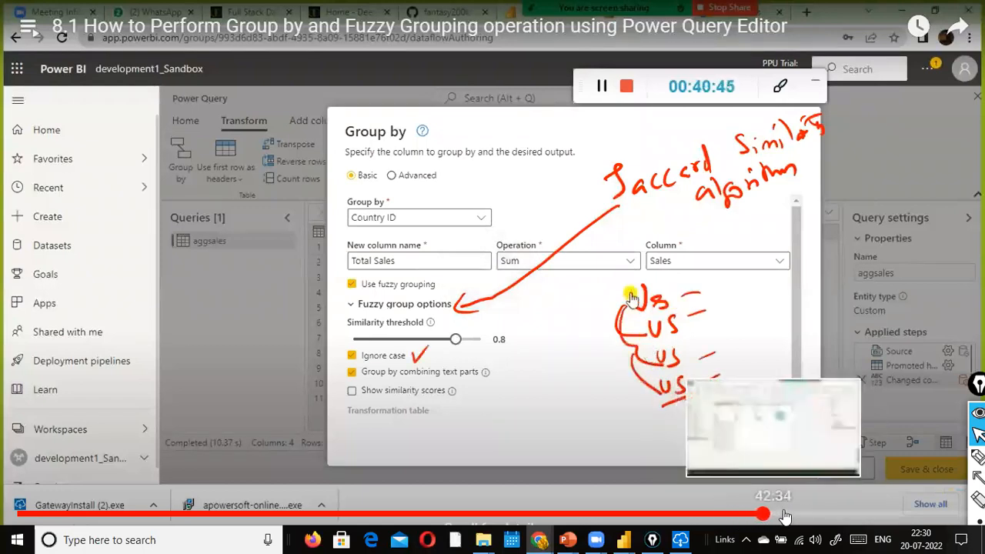
pyautogui.click(783, 513)
pyautogui.click(807, 516)
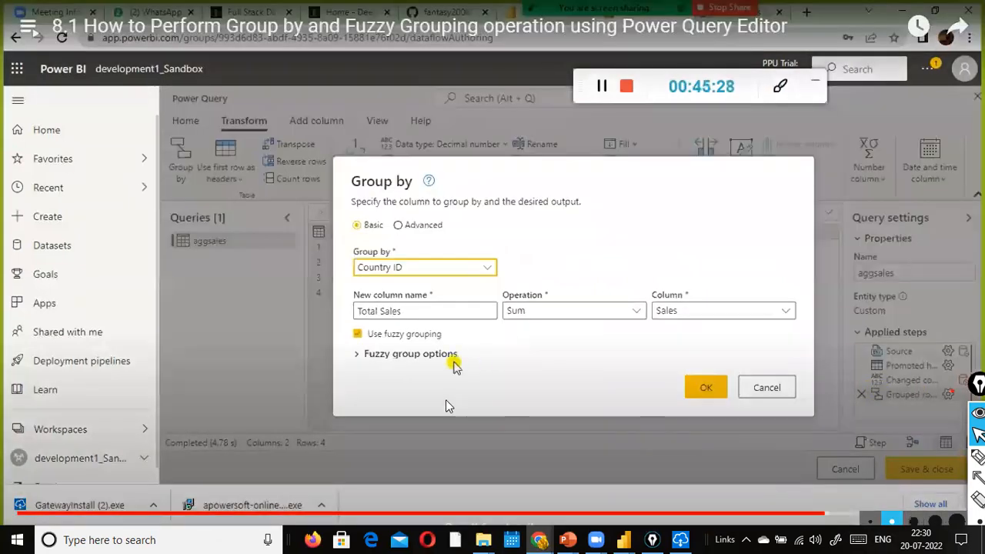
# Step: Jump to the six-row fuzzy result and pause on the separate US and USS rows
pyautogui.click(833, 514)
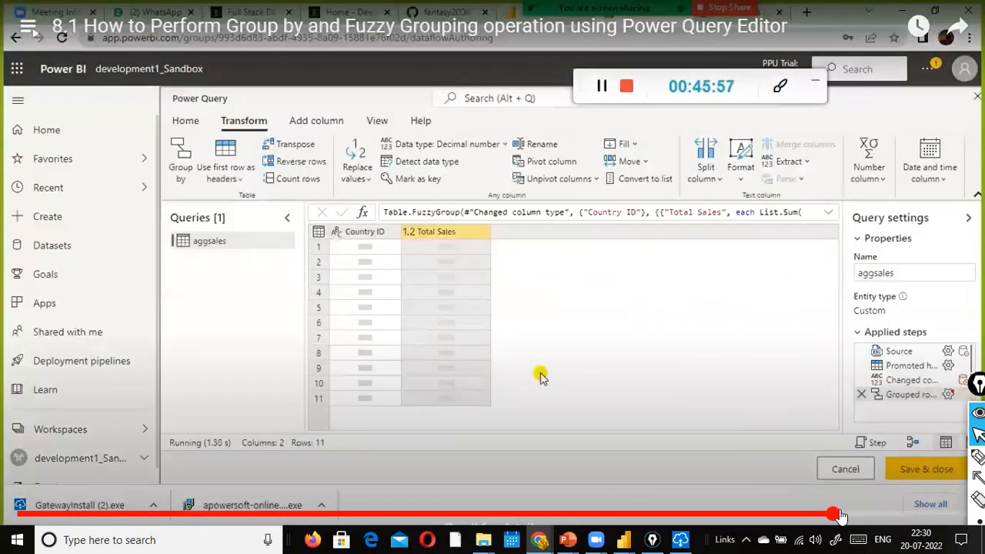
pyautogui.press('Right')
pyautogui.press('Right')
pyautogui.press('Right')
pyautogui.press('Right')
pyautogui.press('Right')
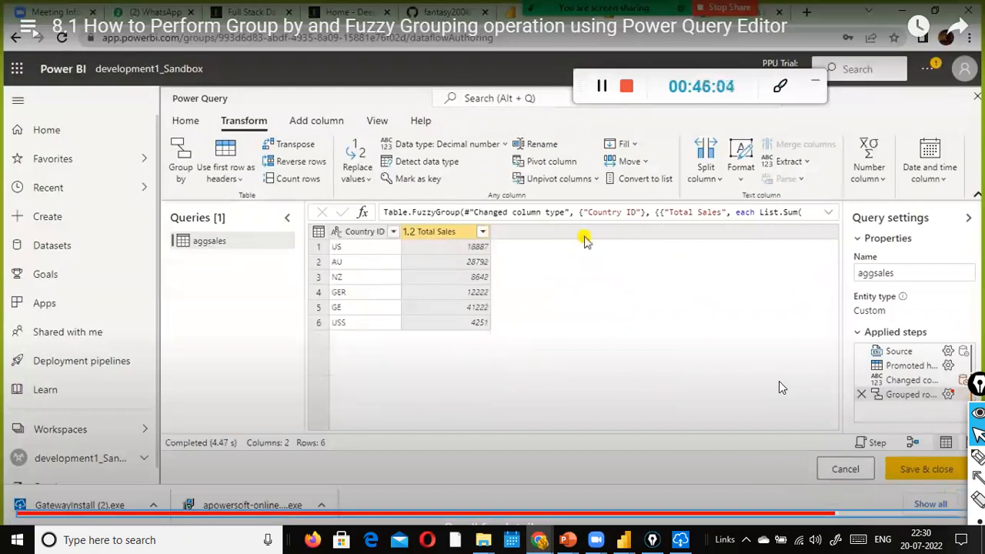
pyautogui.press('Right')
pyautogui.press('Right')
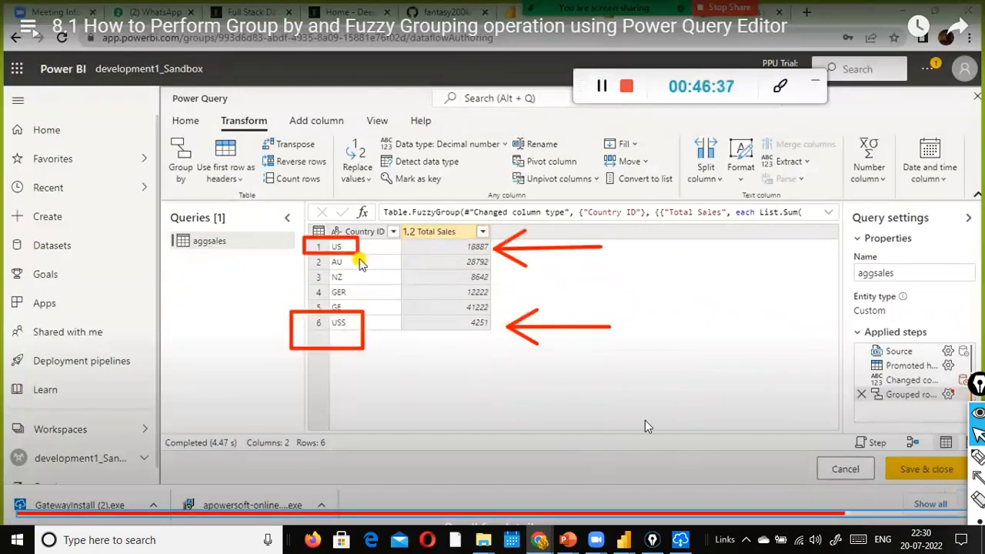
pyautogui.click(493, 400)
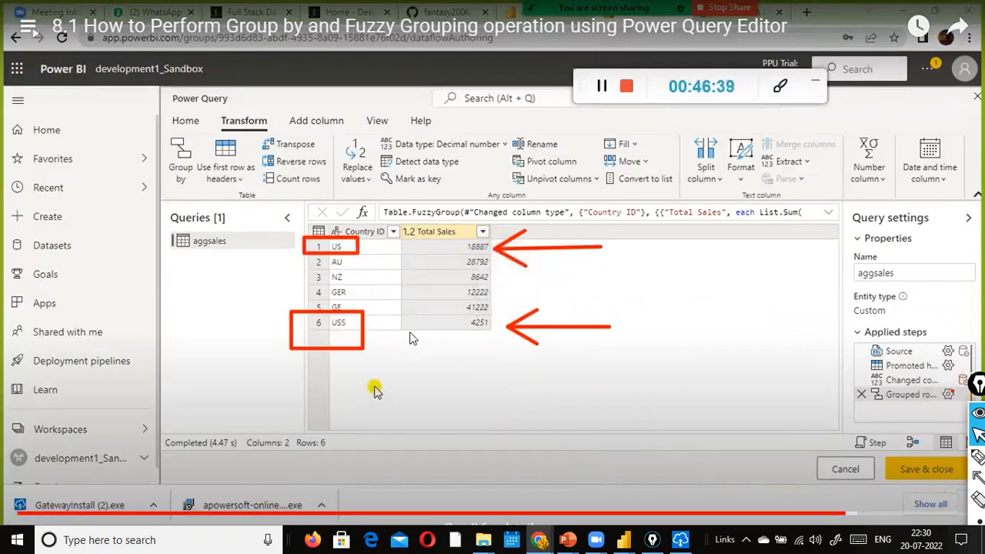
# Step: Skip ahead to the reopened Group by dialog with the threshold at 0.76
pyautogui.click(541, 383)
pyautogui.press('Right')
pyautogui.press('Right')
pyautogui.press('Right')
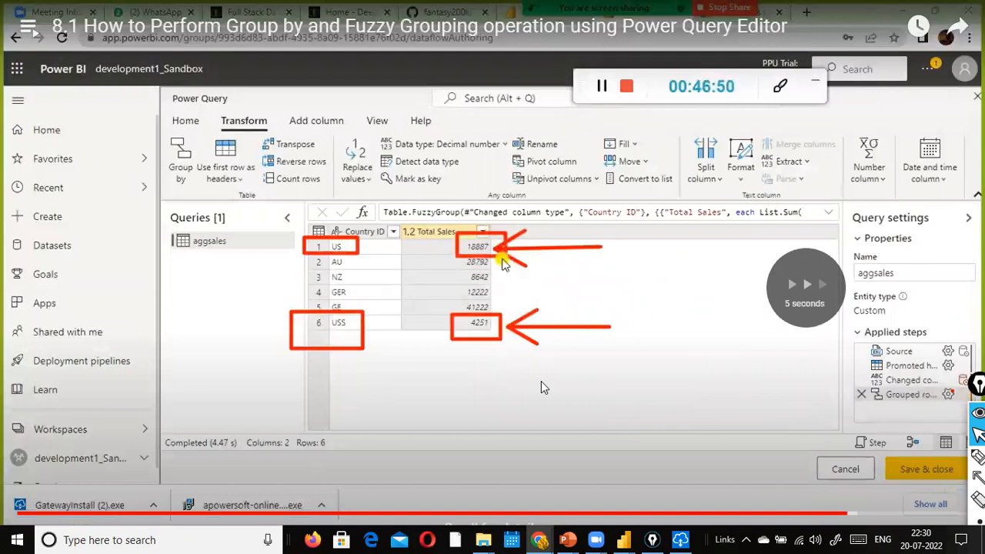
pyautogui.press('Right')
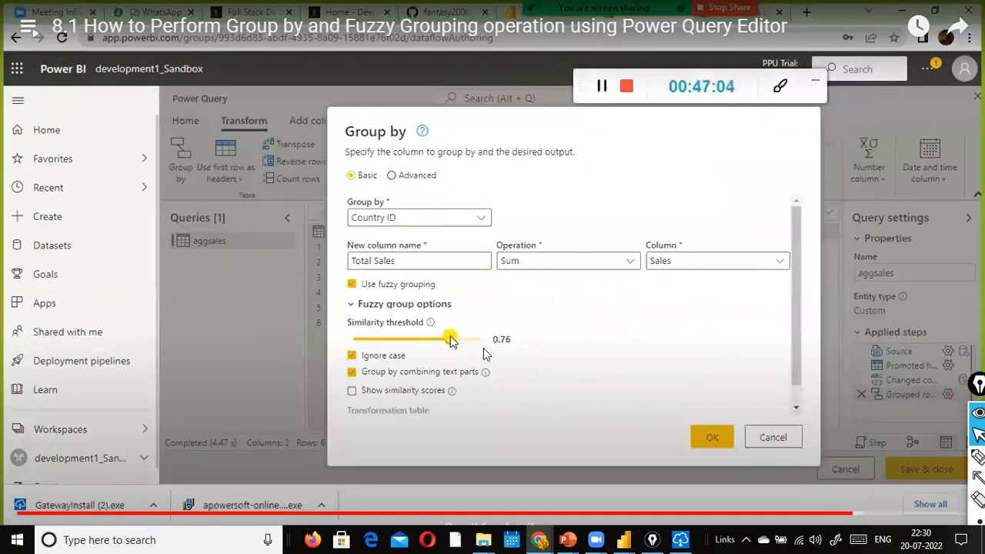
pyautogui.click(508, 350)
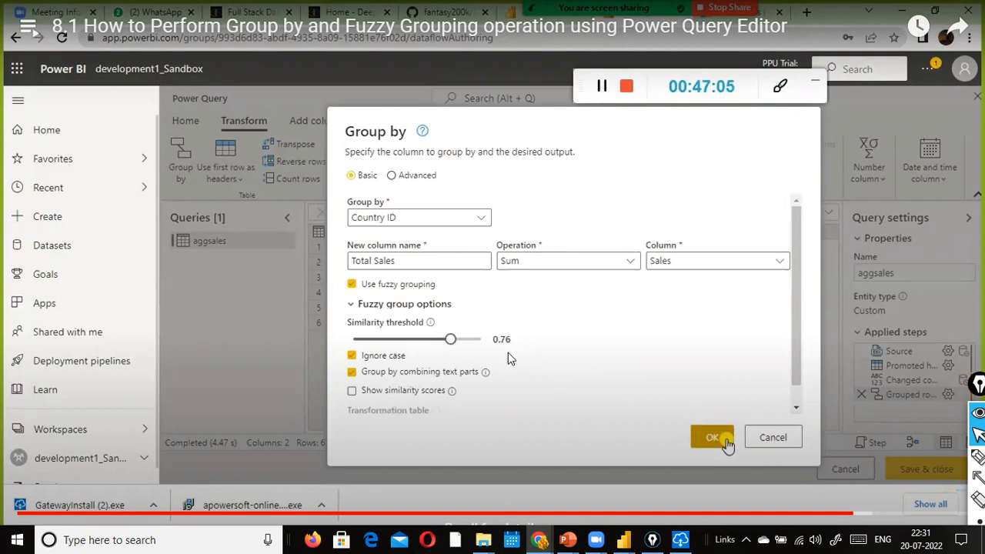
pyautogui.click(868, 514)
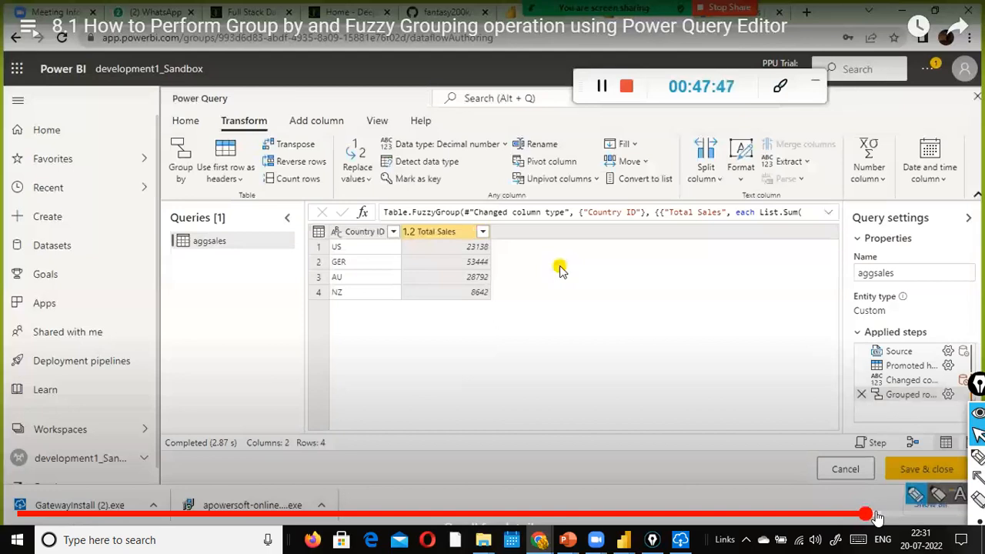
pyautogui.click(639, 402)
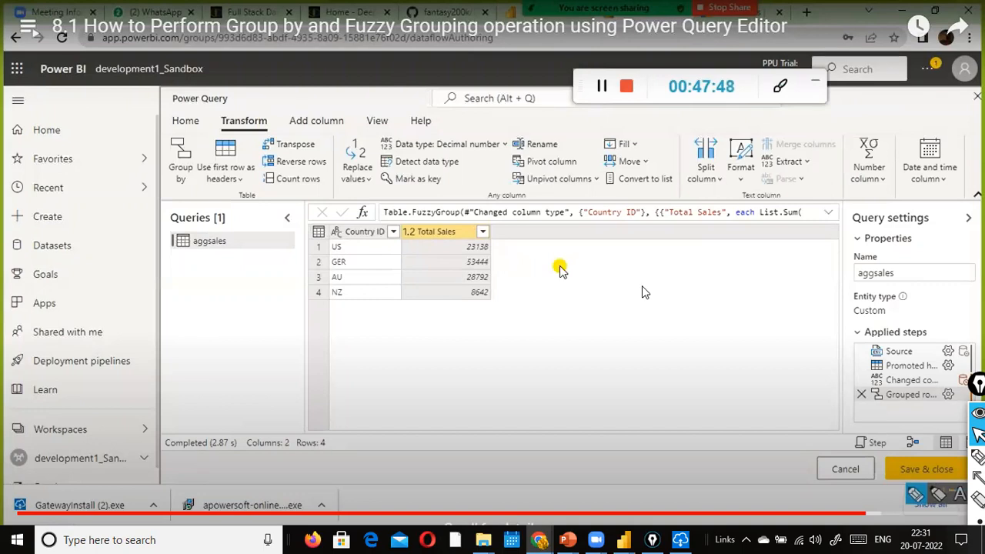
pyautogui.press('Left')
pyautogui.press('Left')
pyautogui.press('Left')
pyautogui.press('Left')
pyautogui.press('Left')
pyautogui.press('Left')
pyautogui.press('Left')
pyautogui.press('Left')
pyautogui.press('Left')
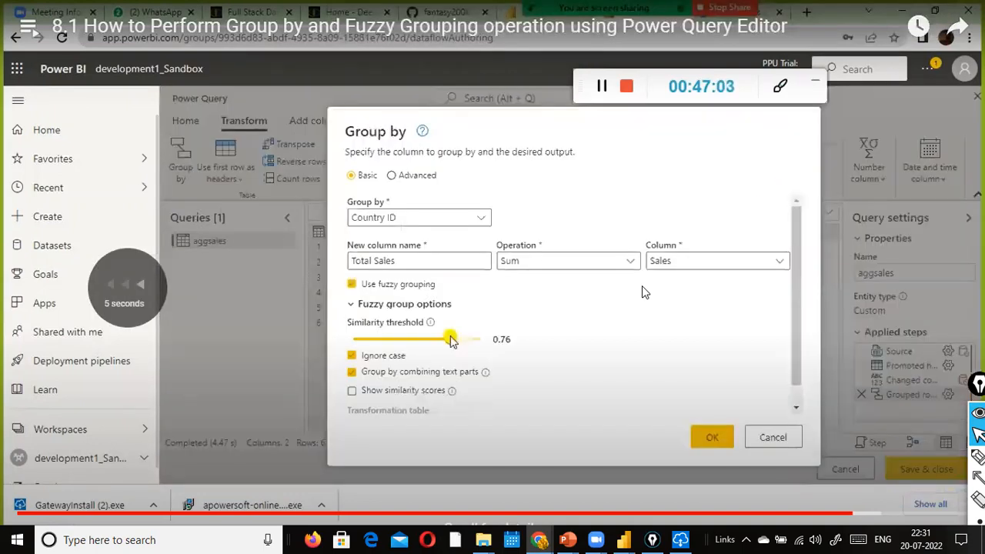
# Step: Pause on the four-row fuzzy result: US 23138, GER 53444, AU 28792, NZ 8642
pyautogui.press('Left')
pyautogui.press('Left')
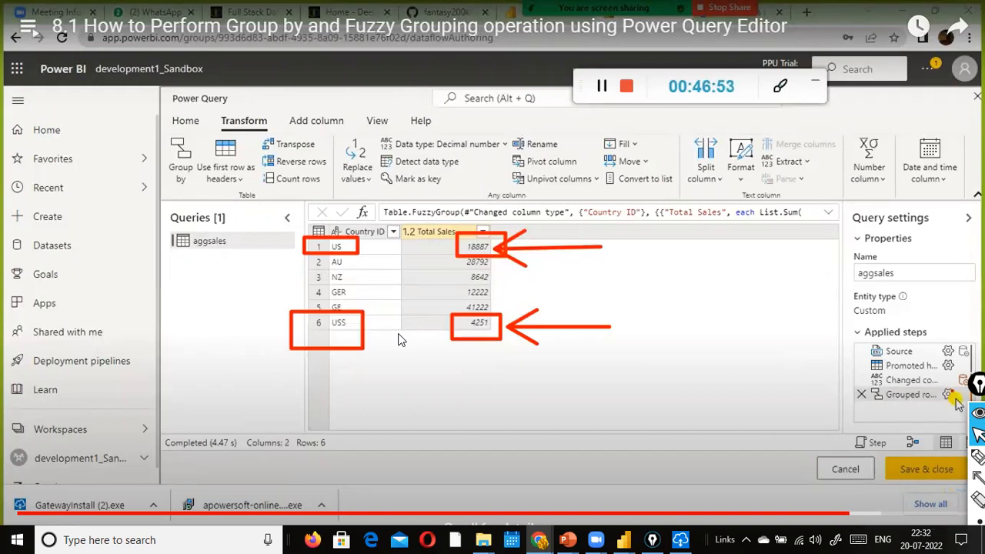
pyautogui.press('Right')
pyautogui.press('Right')
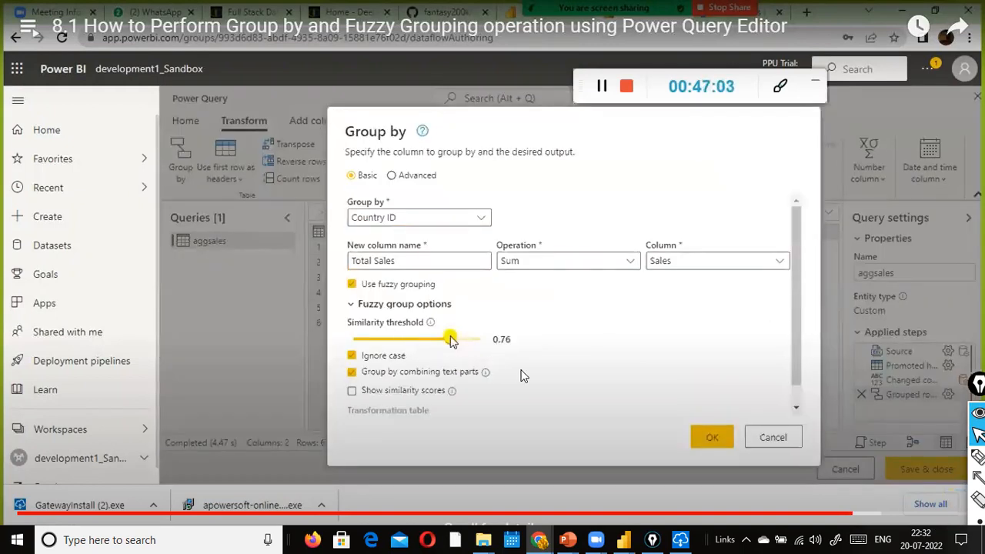
pyautogui.press('Right')
pyautogui.press('Right')
pyautogui.press('Right')
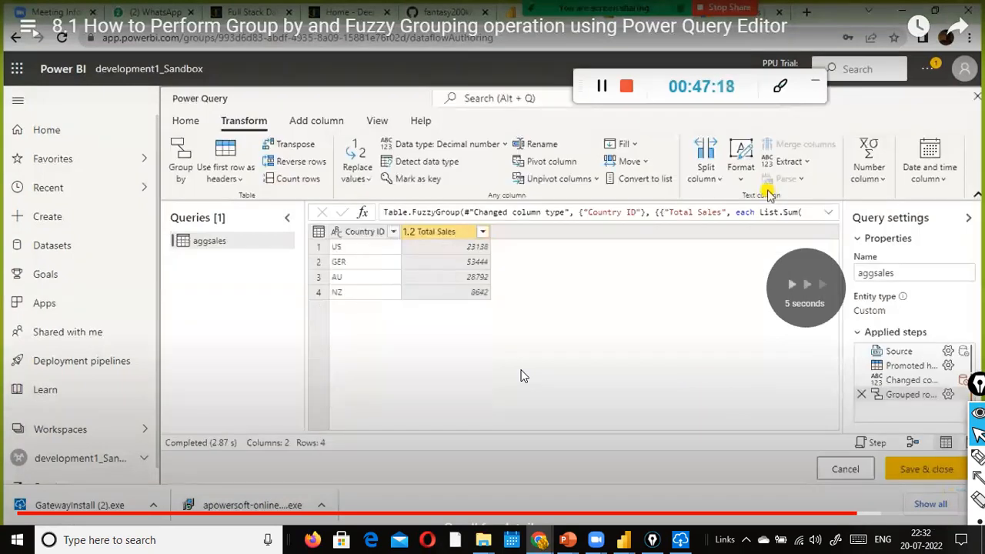
pyautogui.press('space')
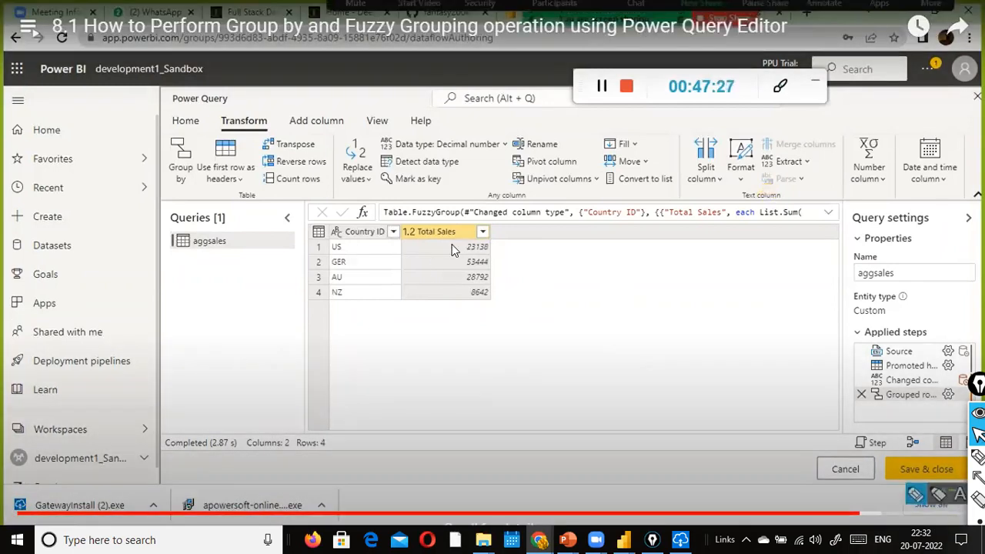
pyautogui.click(560, 267)
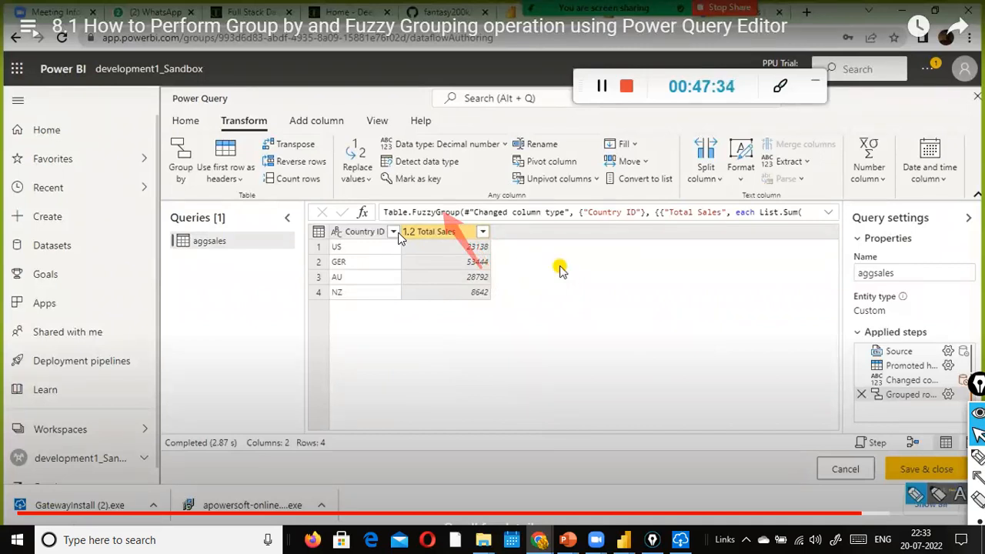
# Step: Seek ahead to the hand-drawn Indonesia versus India 'Ind' data governance note
pyautogui.click(691, 363)
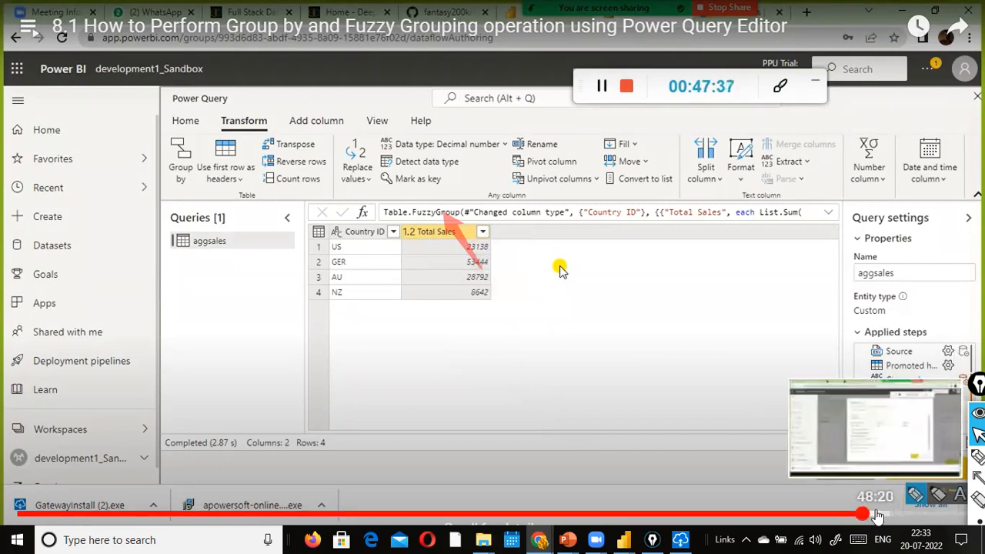
pyautogui.click(878, 514)
pyautogui.click(889, 515)
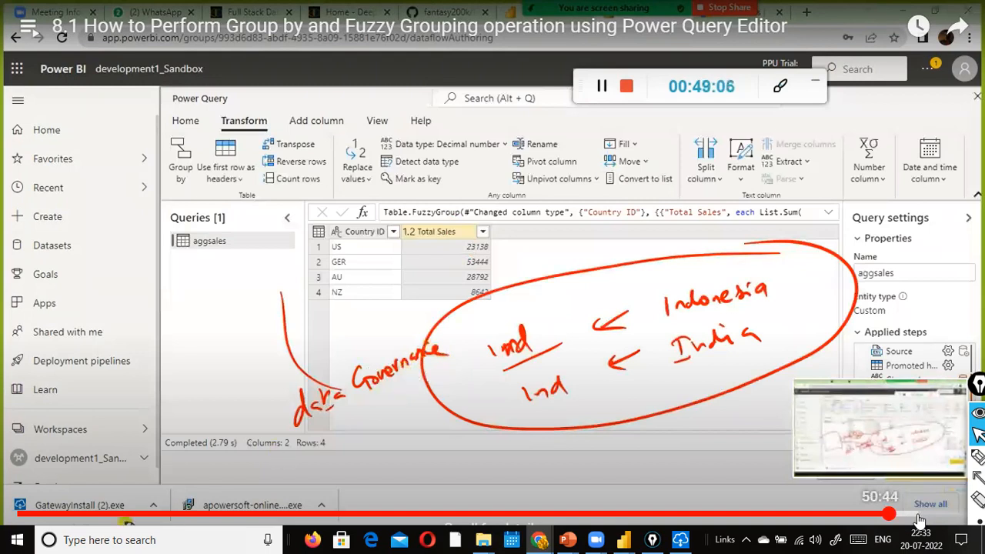
# Step: Jump from the annotated note to the aggSales (2) Grouped Rows demo showing US, AU, GE, NZ
pyautogui.click(809, 468)
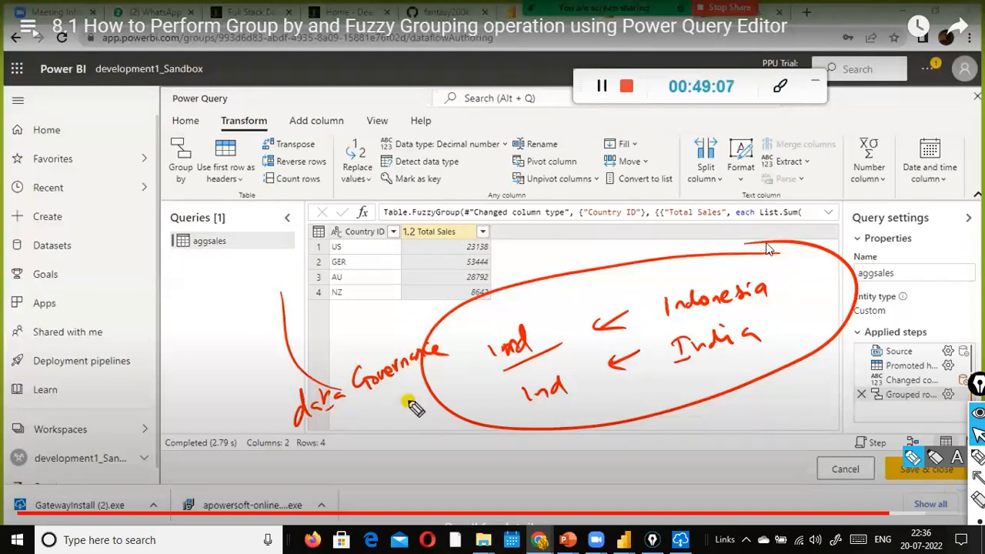
pyautogui.click(824, 406)
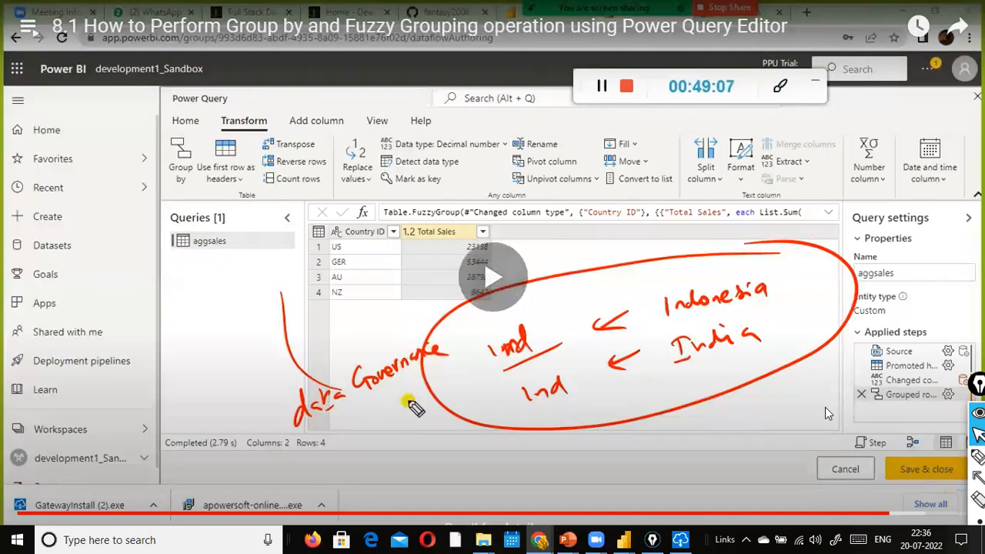
pyautogui.click(904, 514)
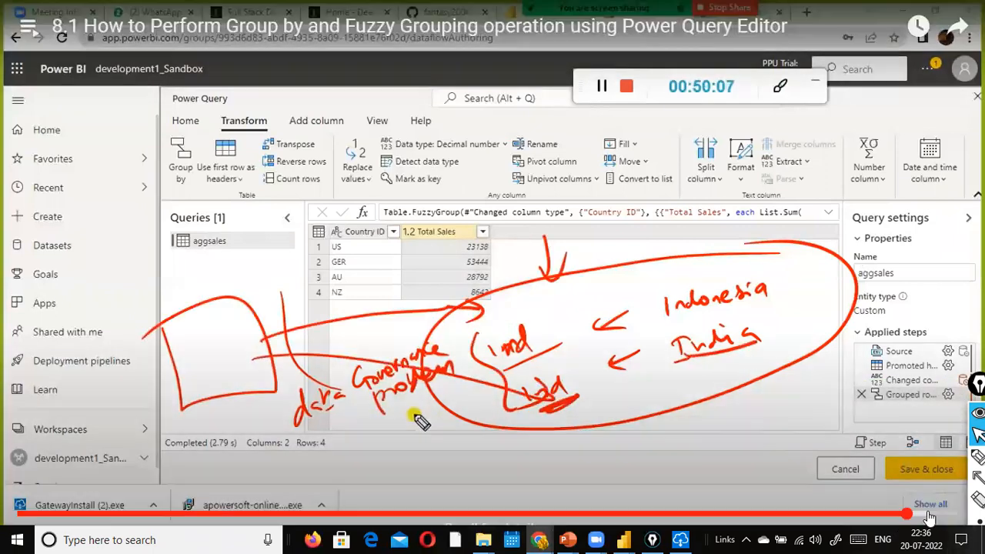
pyautogui.click(929, 514)
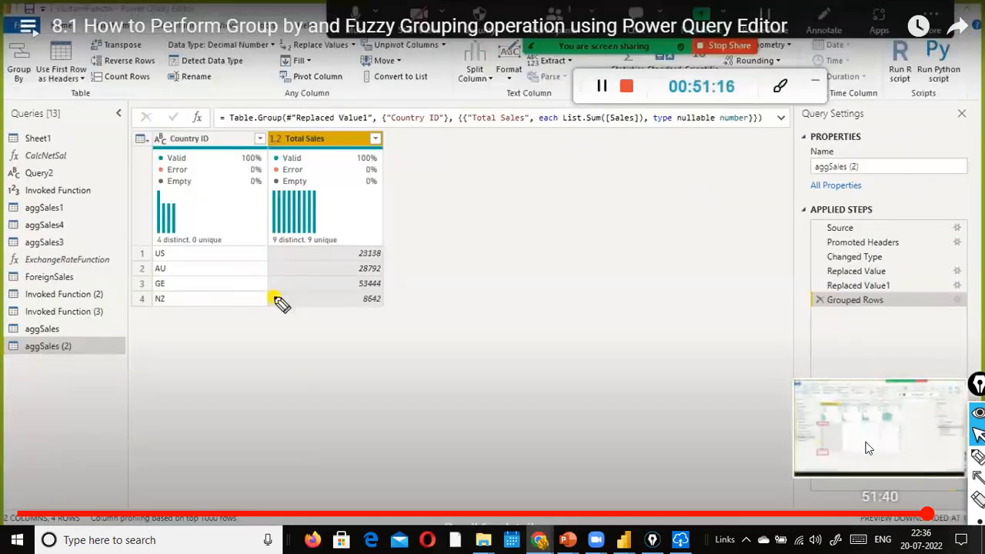
# Step: Pause the lesson at 51:17 on aggSales (2), exit full screen, and switch to the Zoom window
pyautogui.click(830, 406)
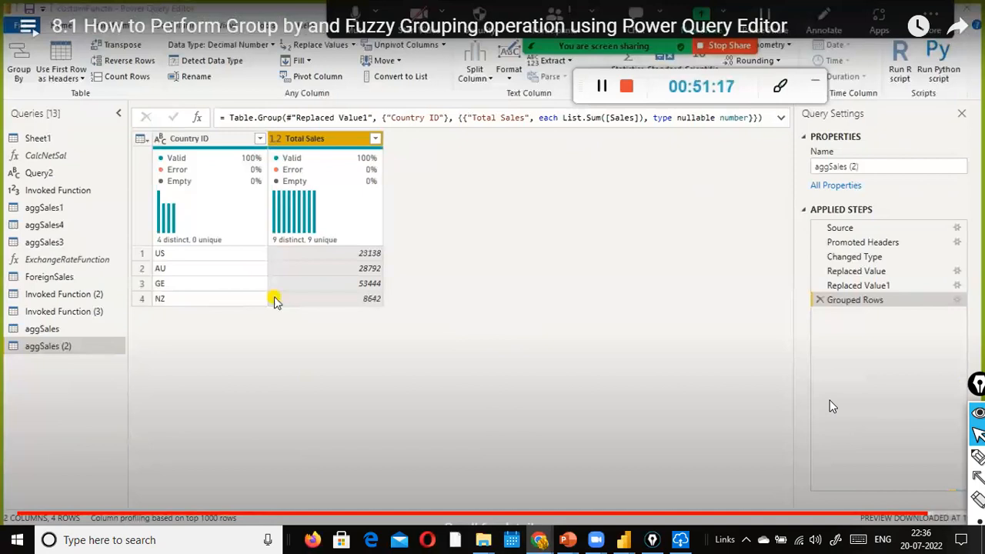
pyautogui.press('Escape')
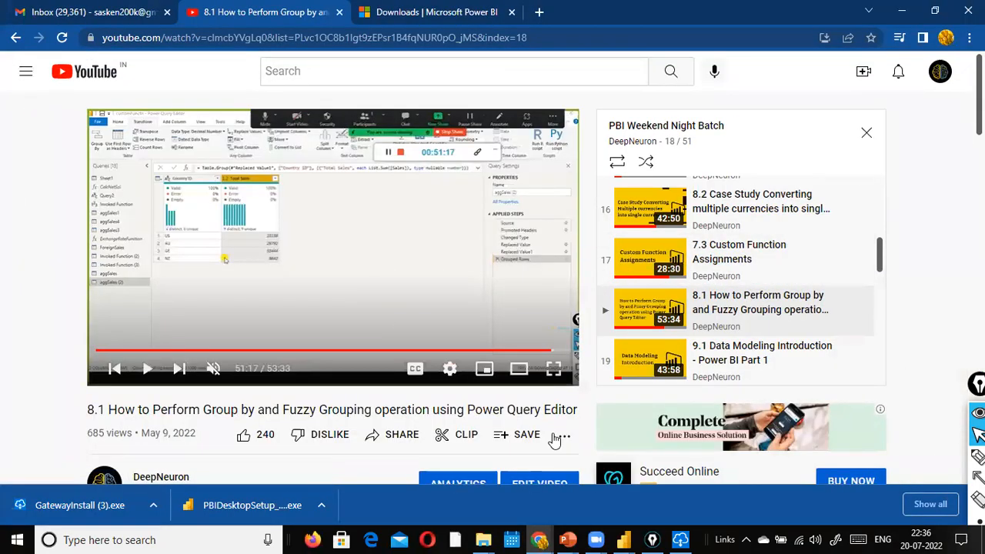
pyautogui.moveTo(599, 536)
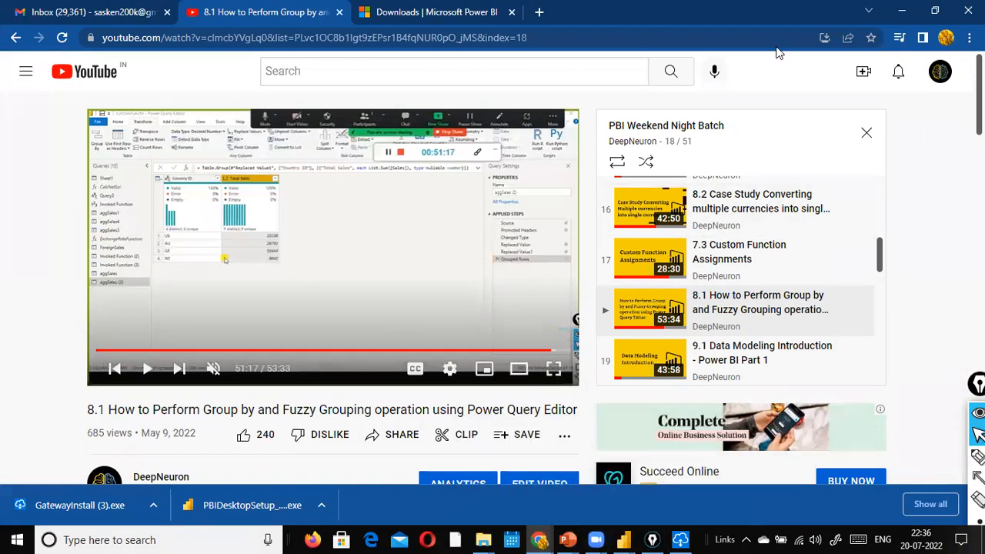
pyautogui.click(488, 34)
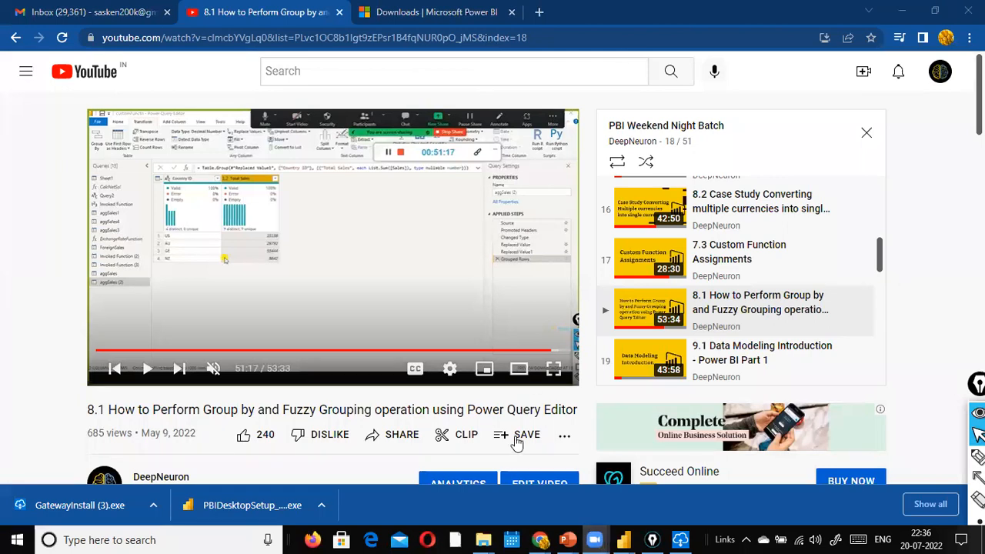
pyautogui.moveTo(623, 538)
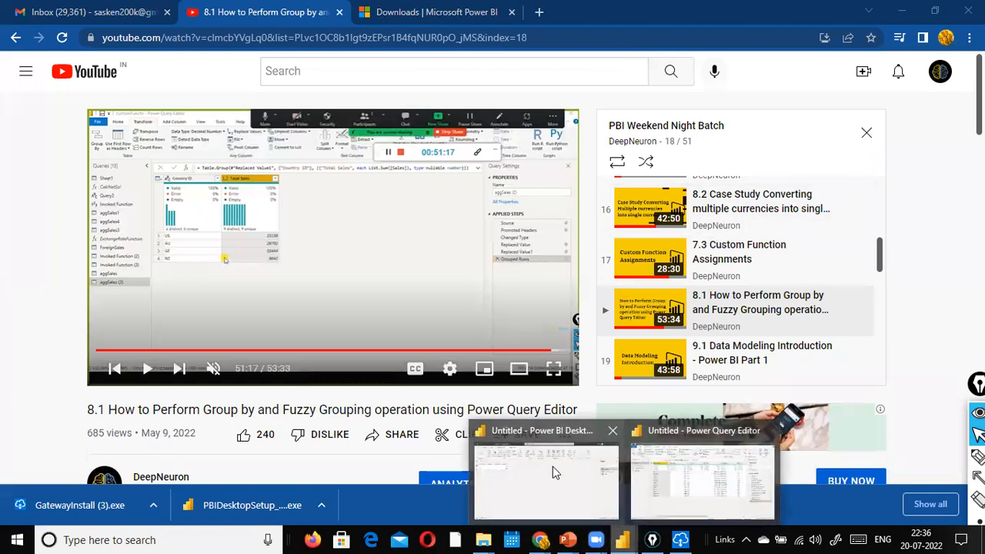
pyautogui.click(685, 477)
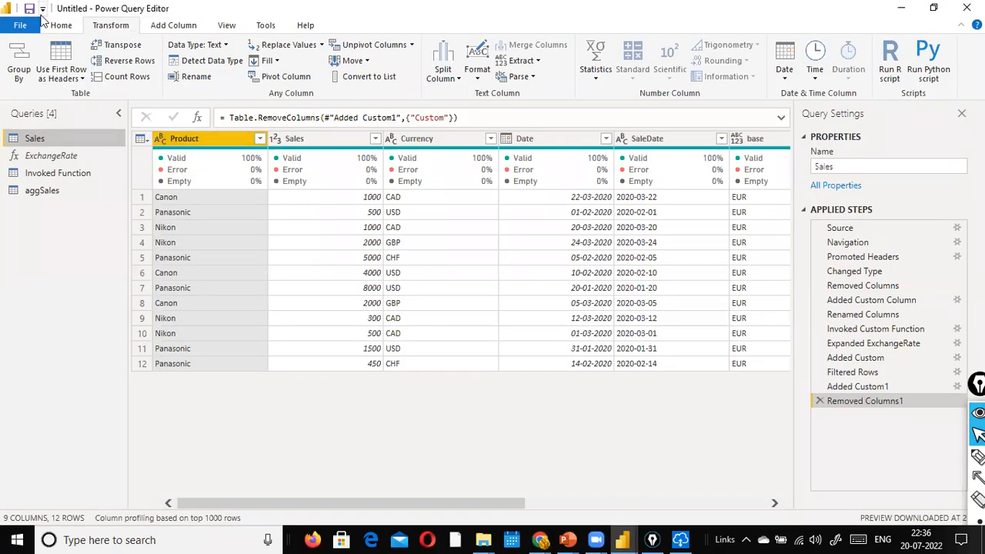
pyautogui.click(20, 25)
pyautogui.press('Escape')
pyautogui.click(900, 9)
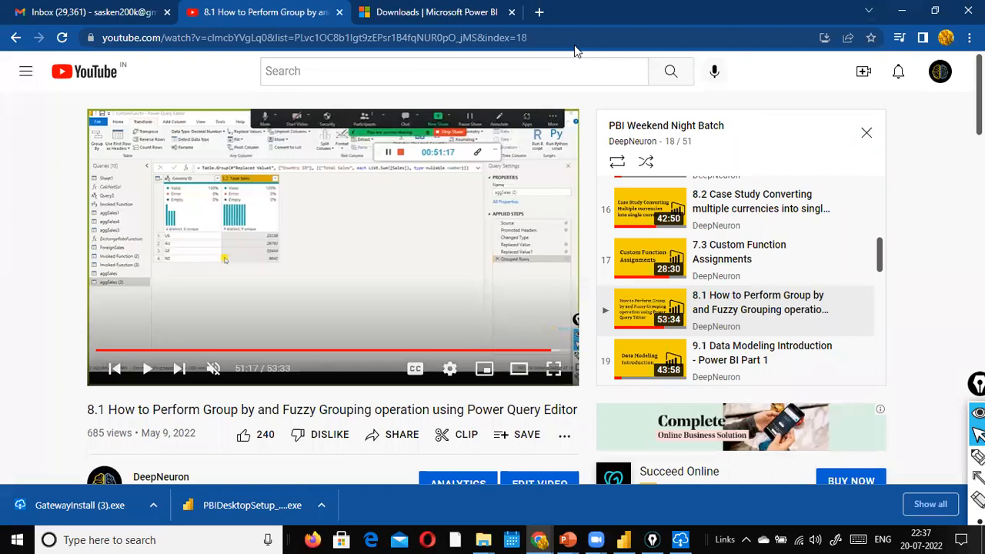
pyautogui.click(927, 537)
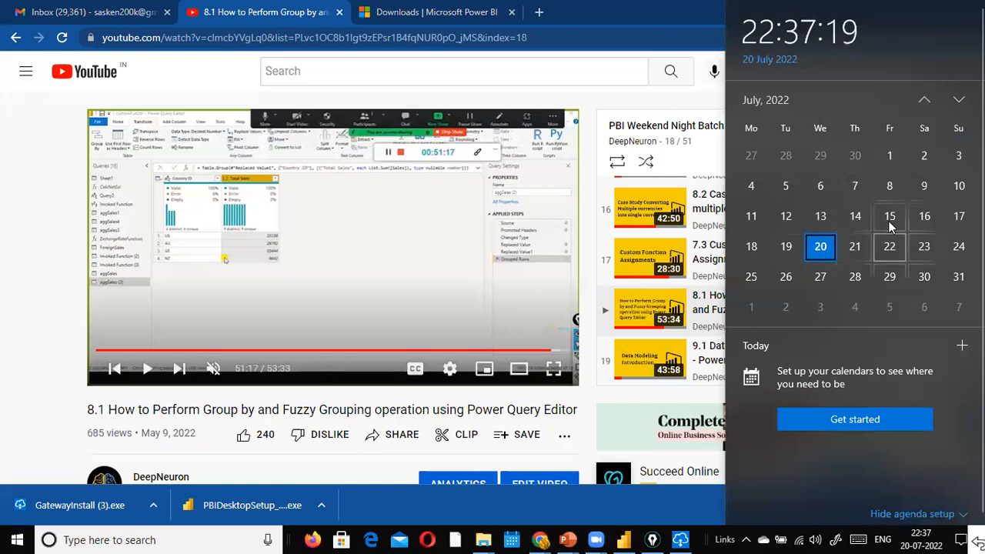
pyautogui.click(574, 91)
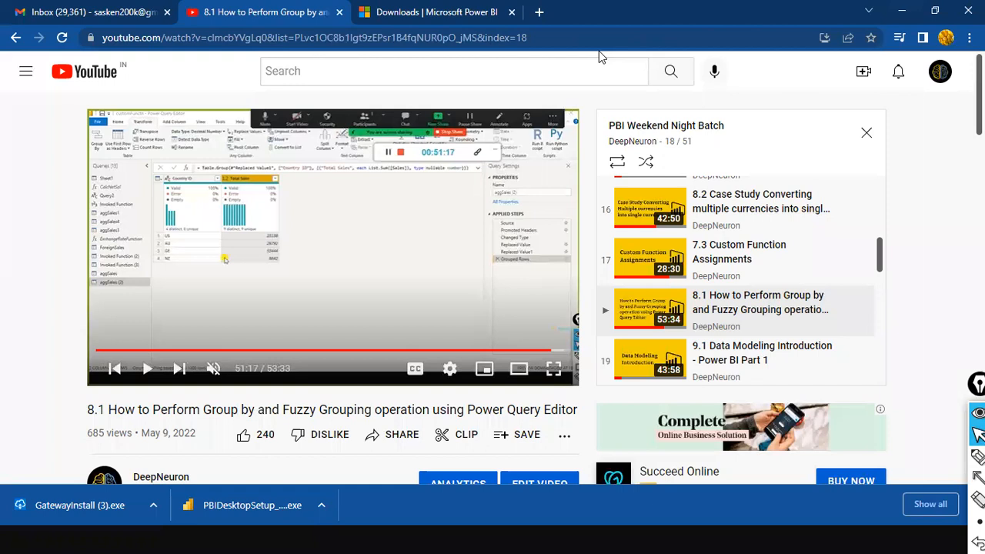
pyautogui.press('super')
pyautogui.click(920, 538)
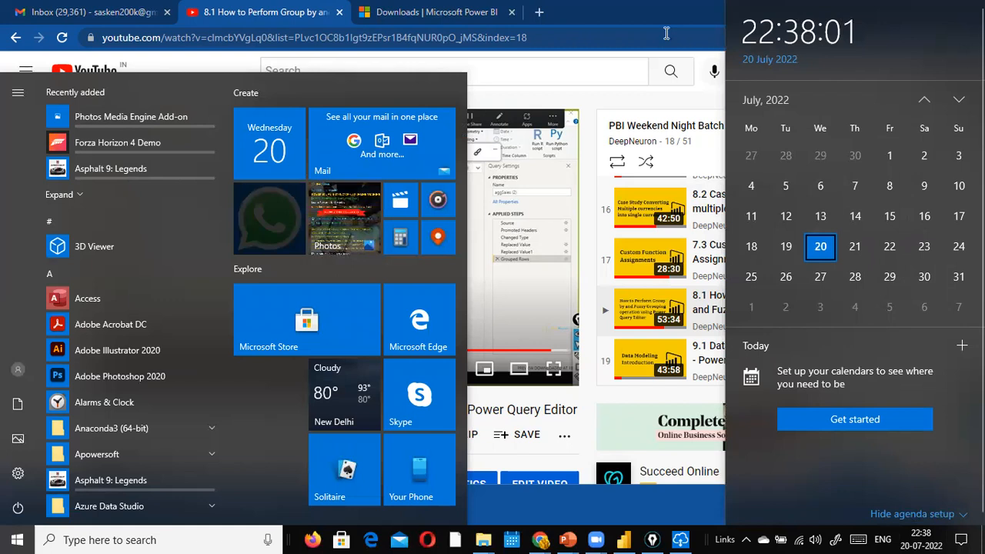
pyautogui.click(649, 100)
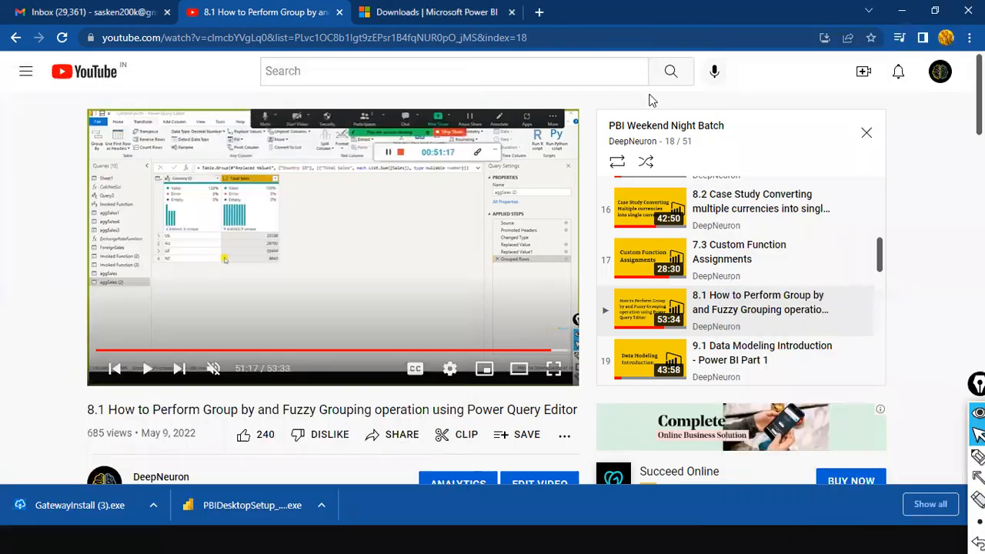